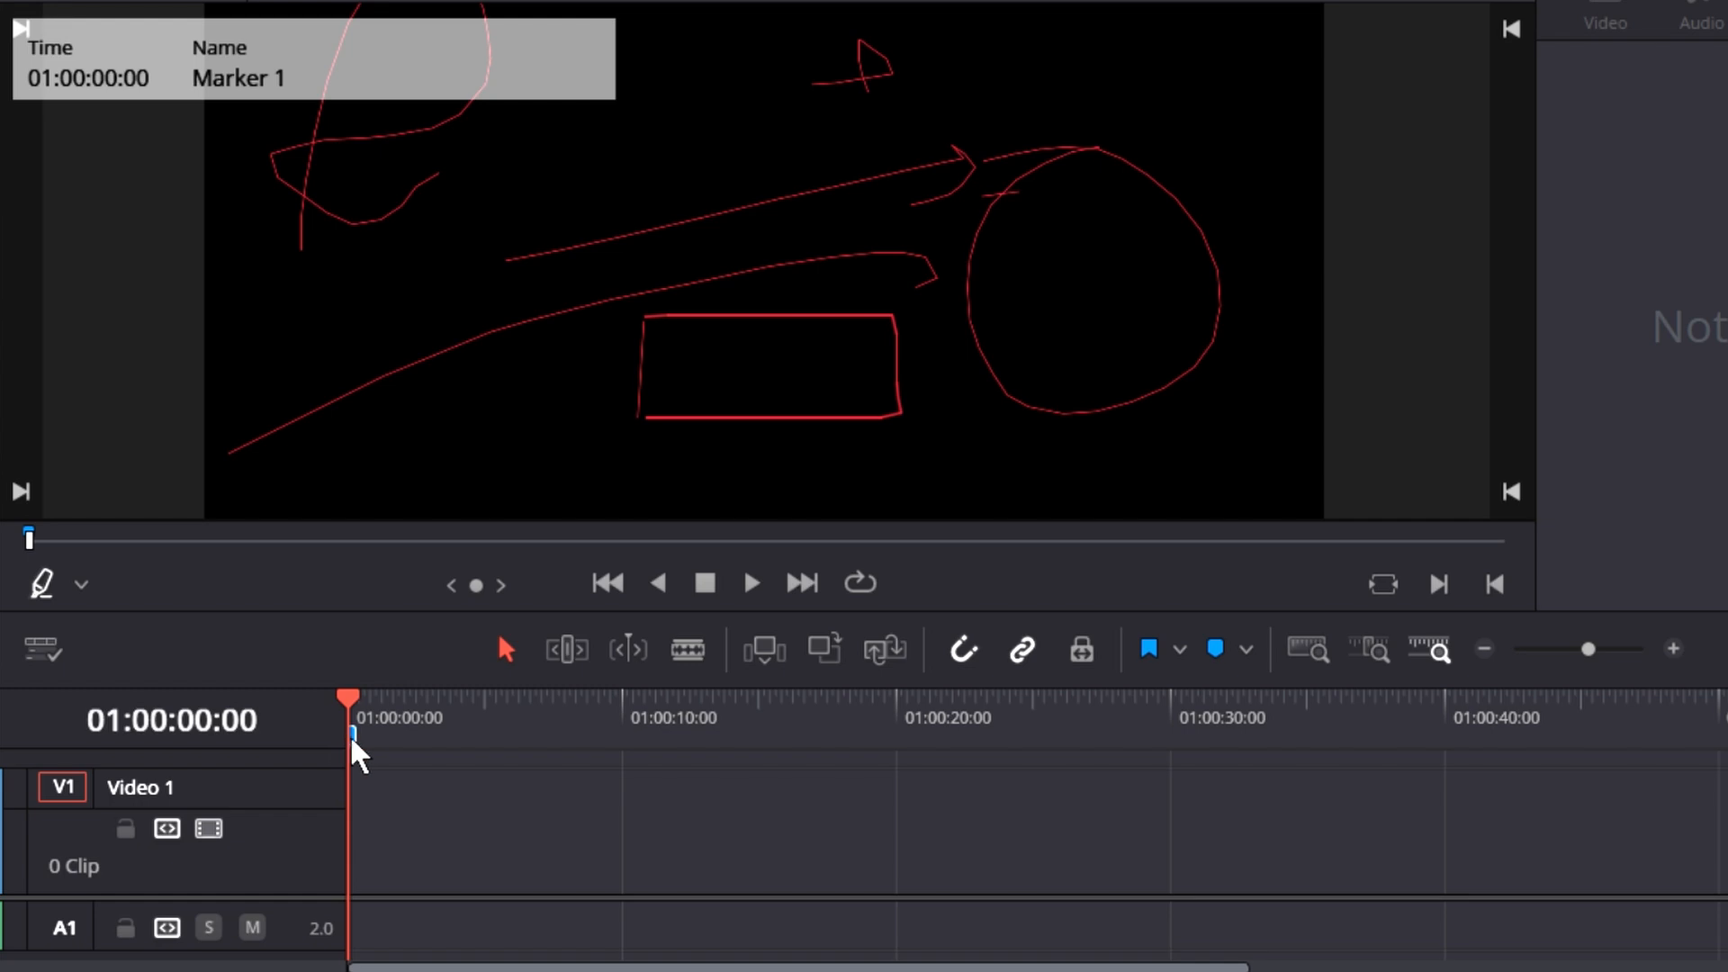
Extend Marker 1 to a duration of 00:00:09:07 and move the playhead to 01:00:05:05
left_click_drag(359, 742, 605, 738)
left_click_drag(380, 698, 489, 707)
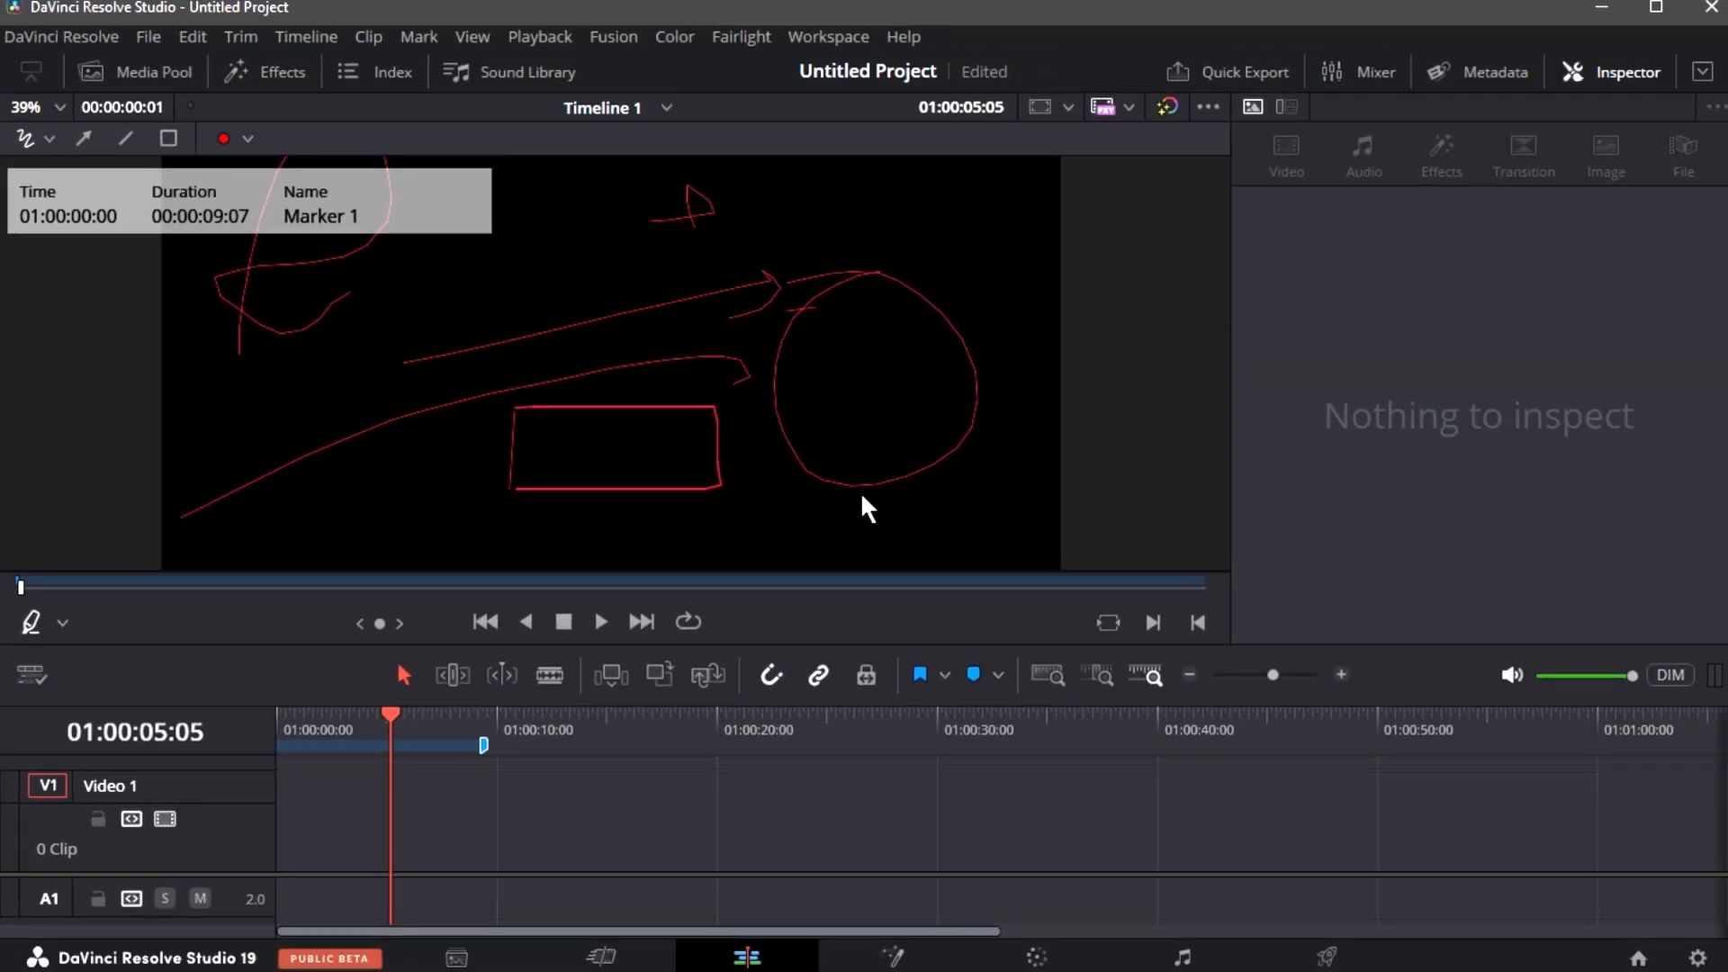
Add a basic Text title at the start of Video 1 and move the playhead onto it at 01:00:02:04
left_click(247, 81)
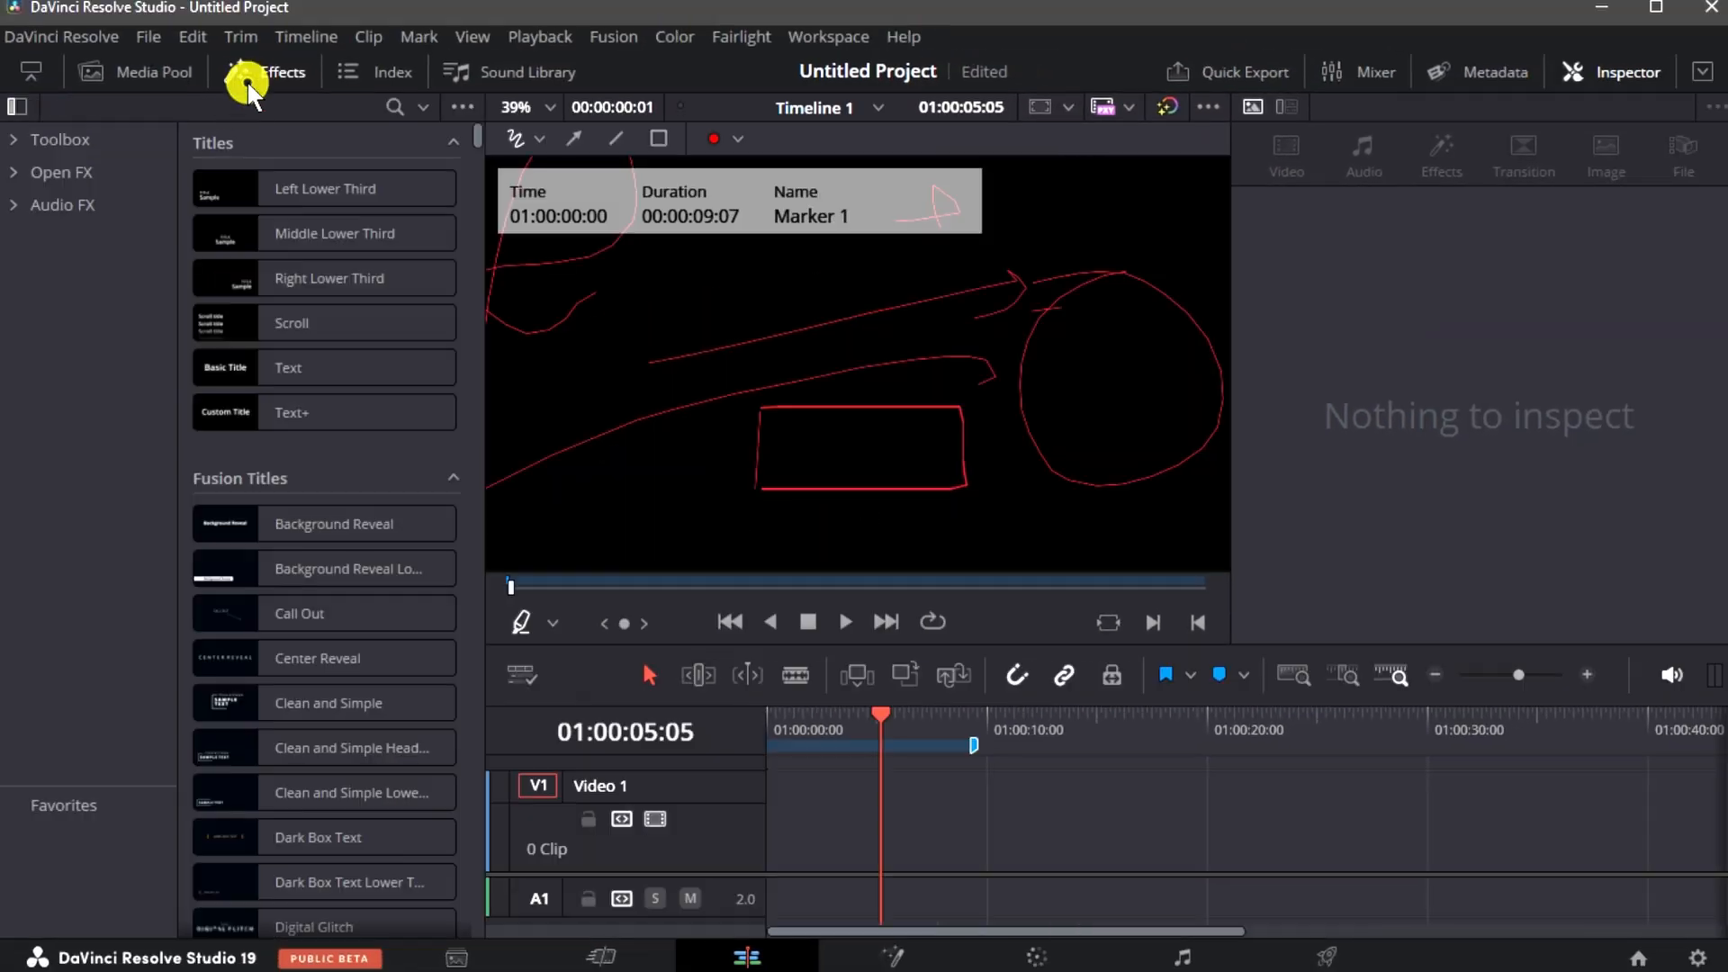
left_click_drag(297, 367, 830, 822)
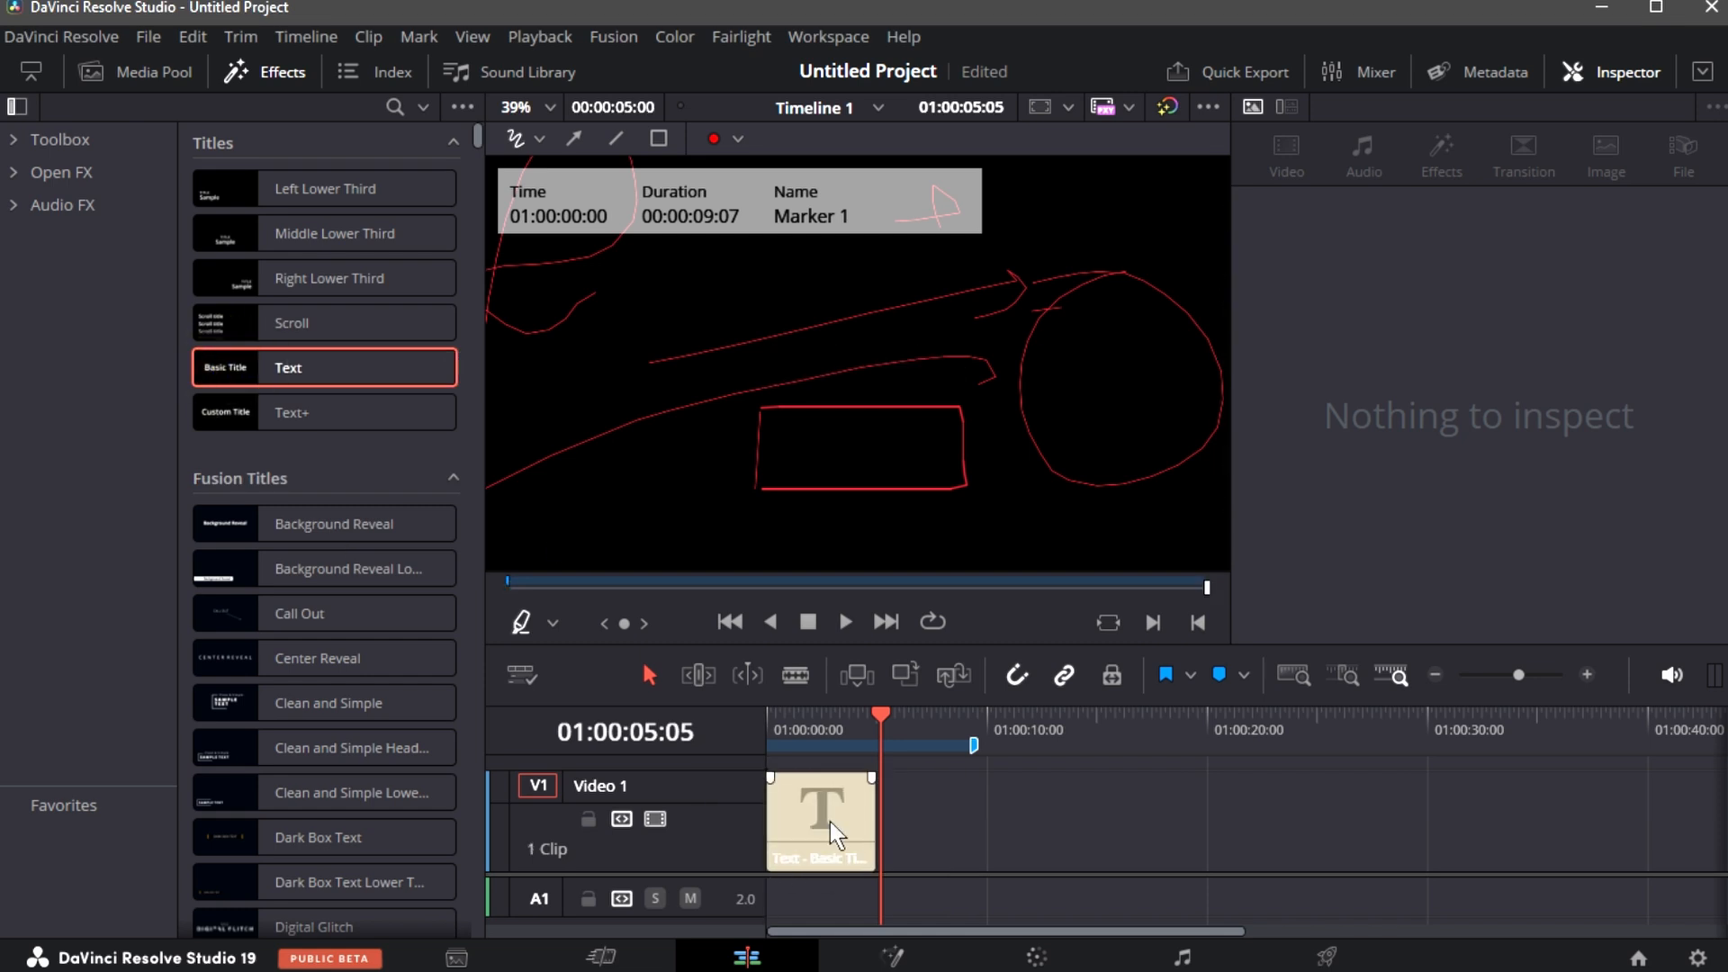
left_click(813, 717)
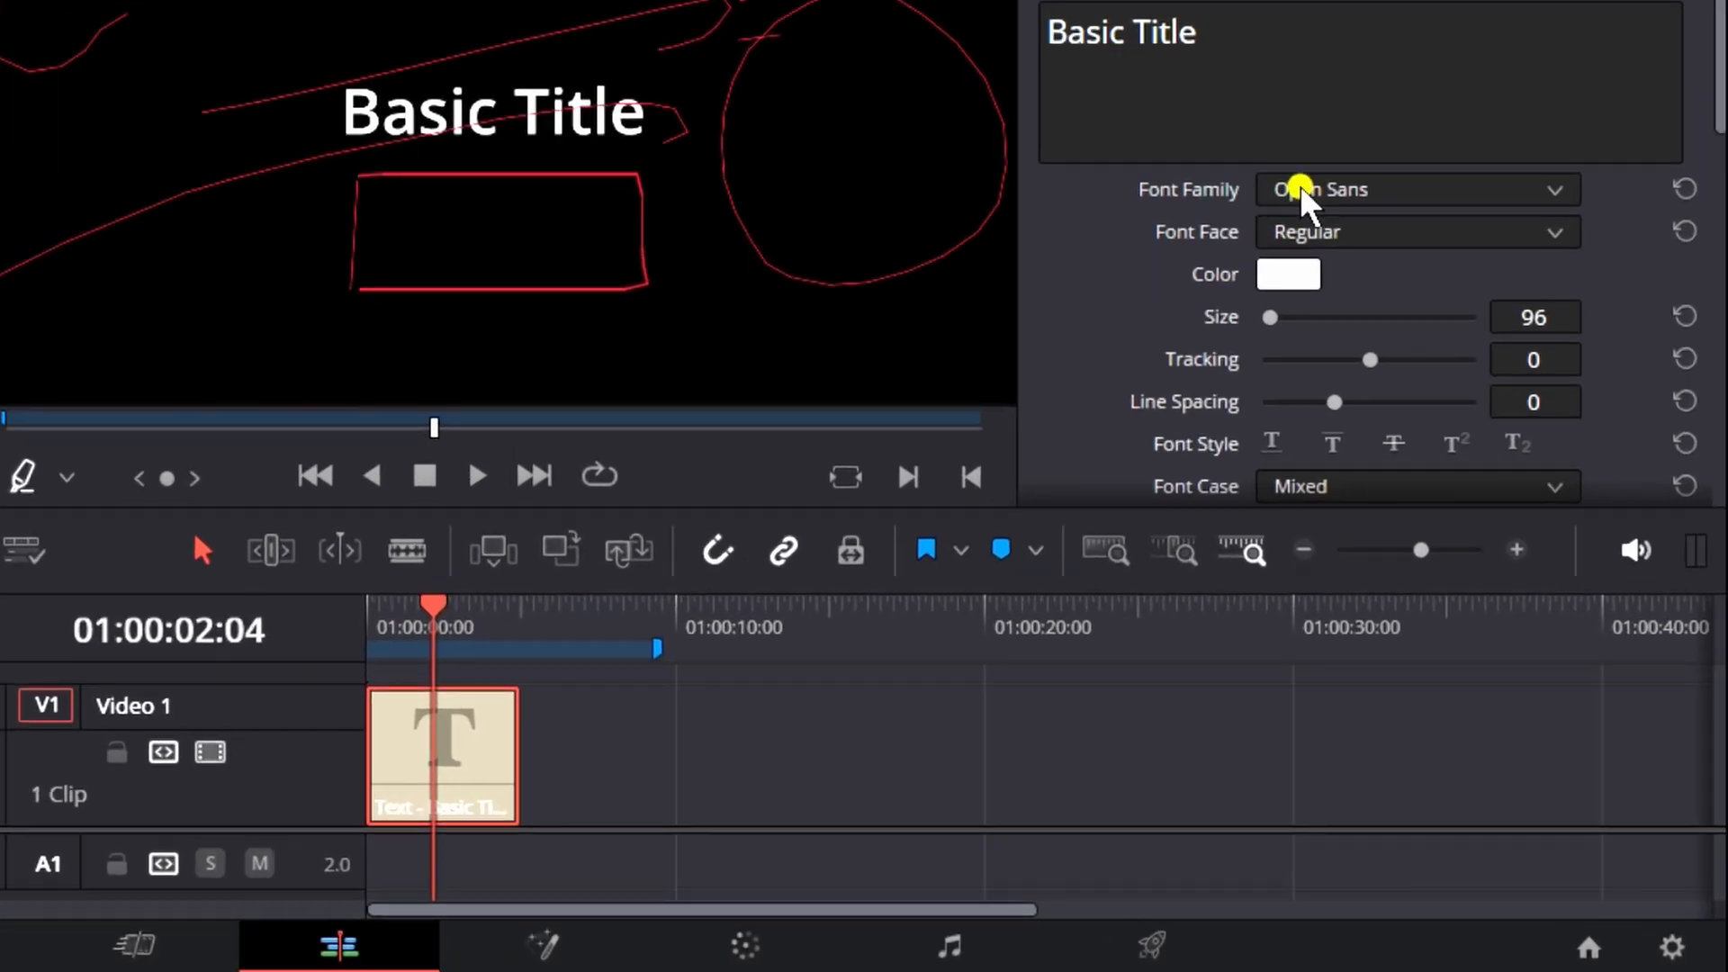
Set the title's font family to Wingdings 3
left_click(1426, 418)
scroll(1415, 612, "down", 10)
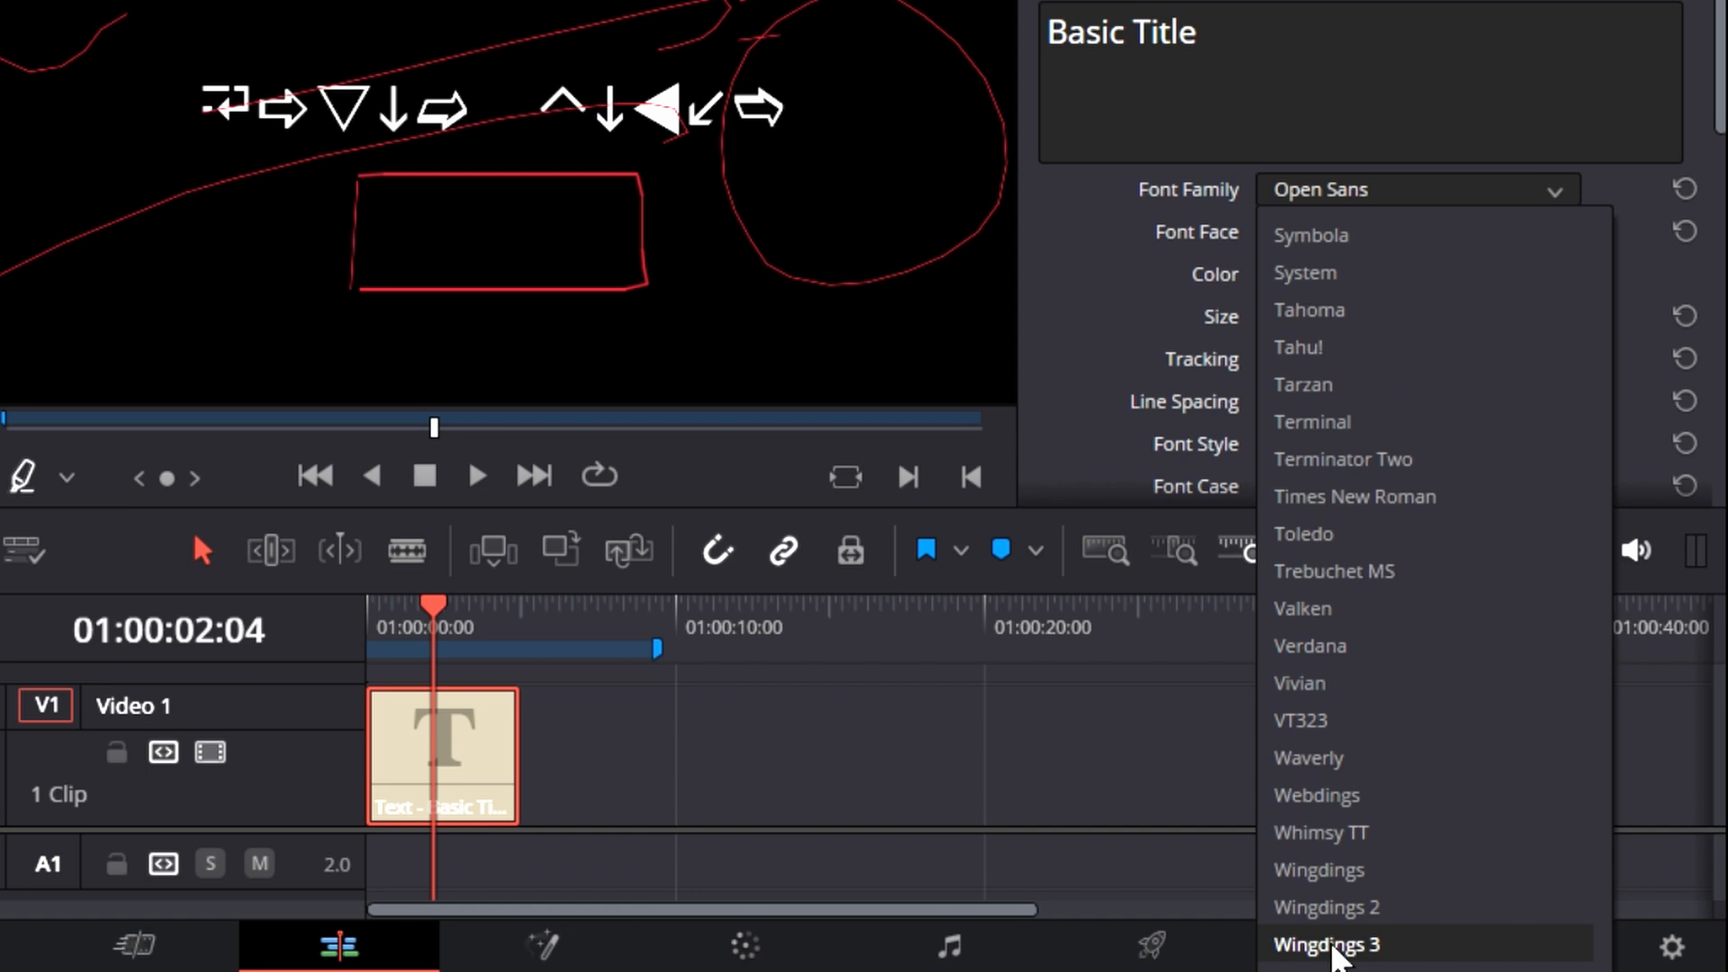
left_click(1293, 945)
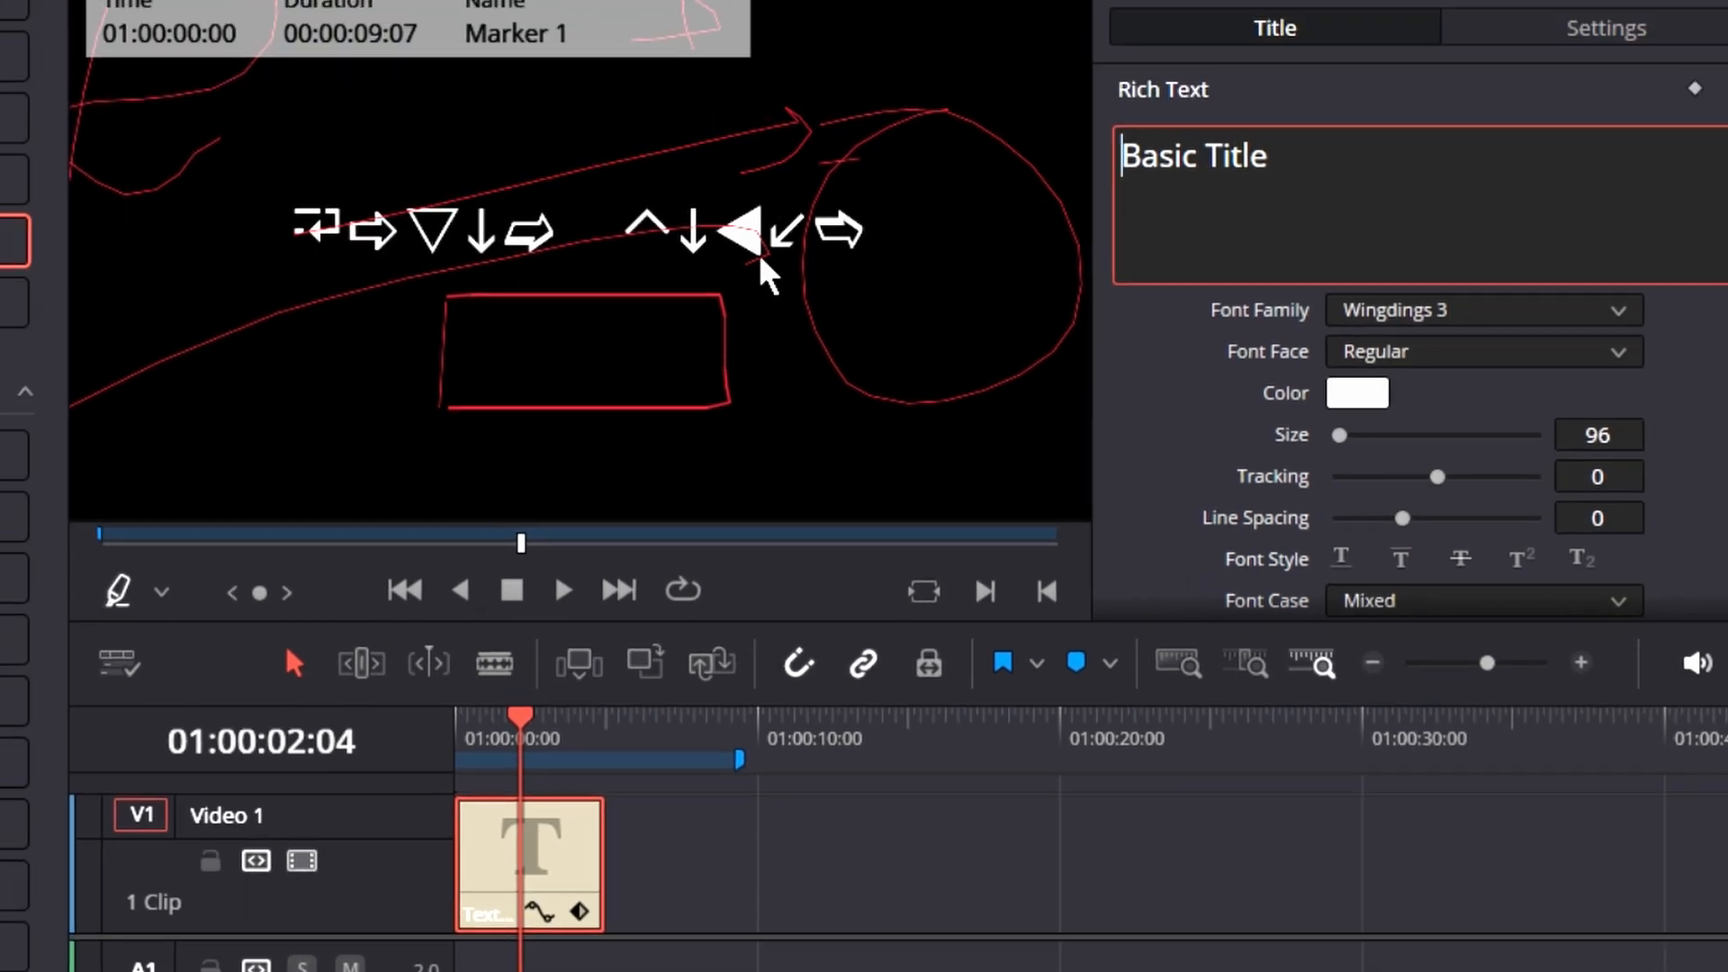
Replace the title text with a single "a" and set its size to 700
left_click_drag(1159, 160, 1270, 160)
key("BackSpace")
key("Left")
key("BackSpace")
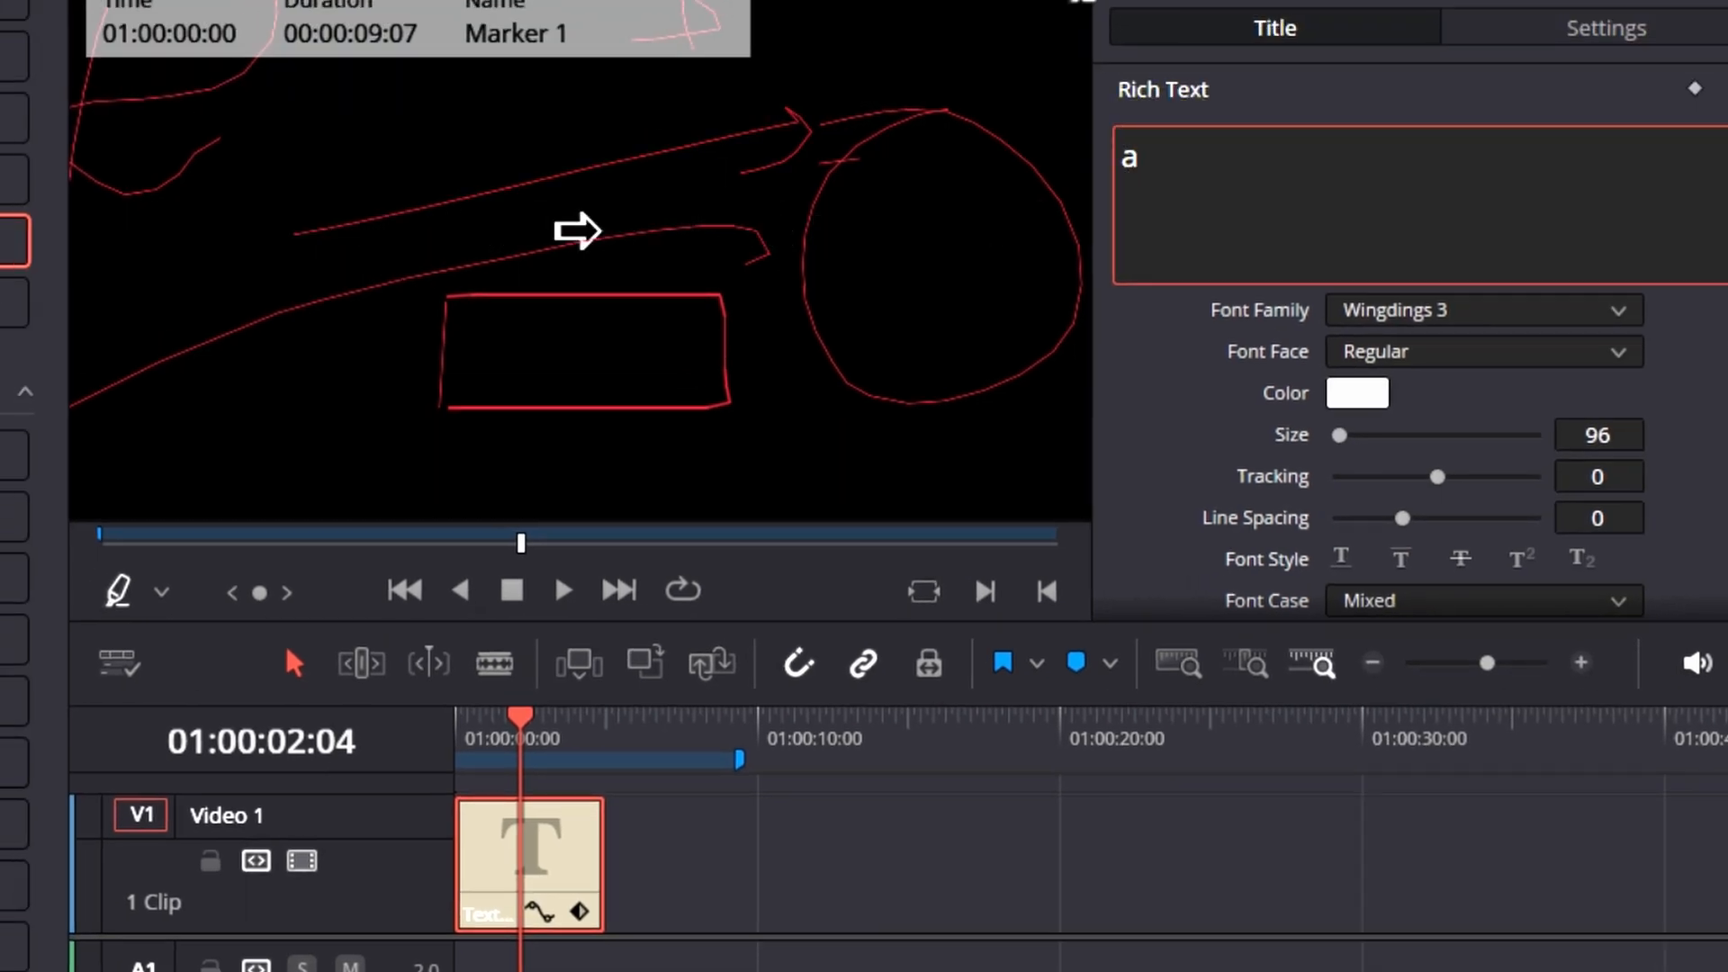
left_click_drag(1339, 434, 1372, 436)
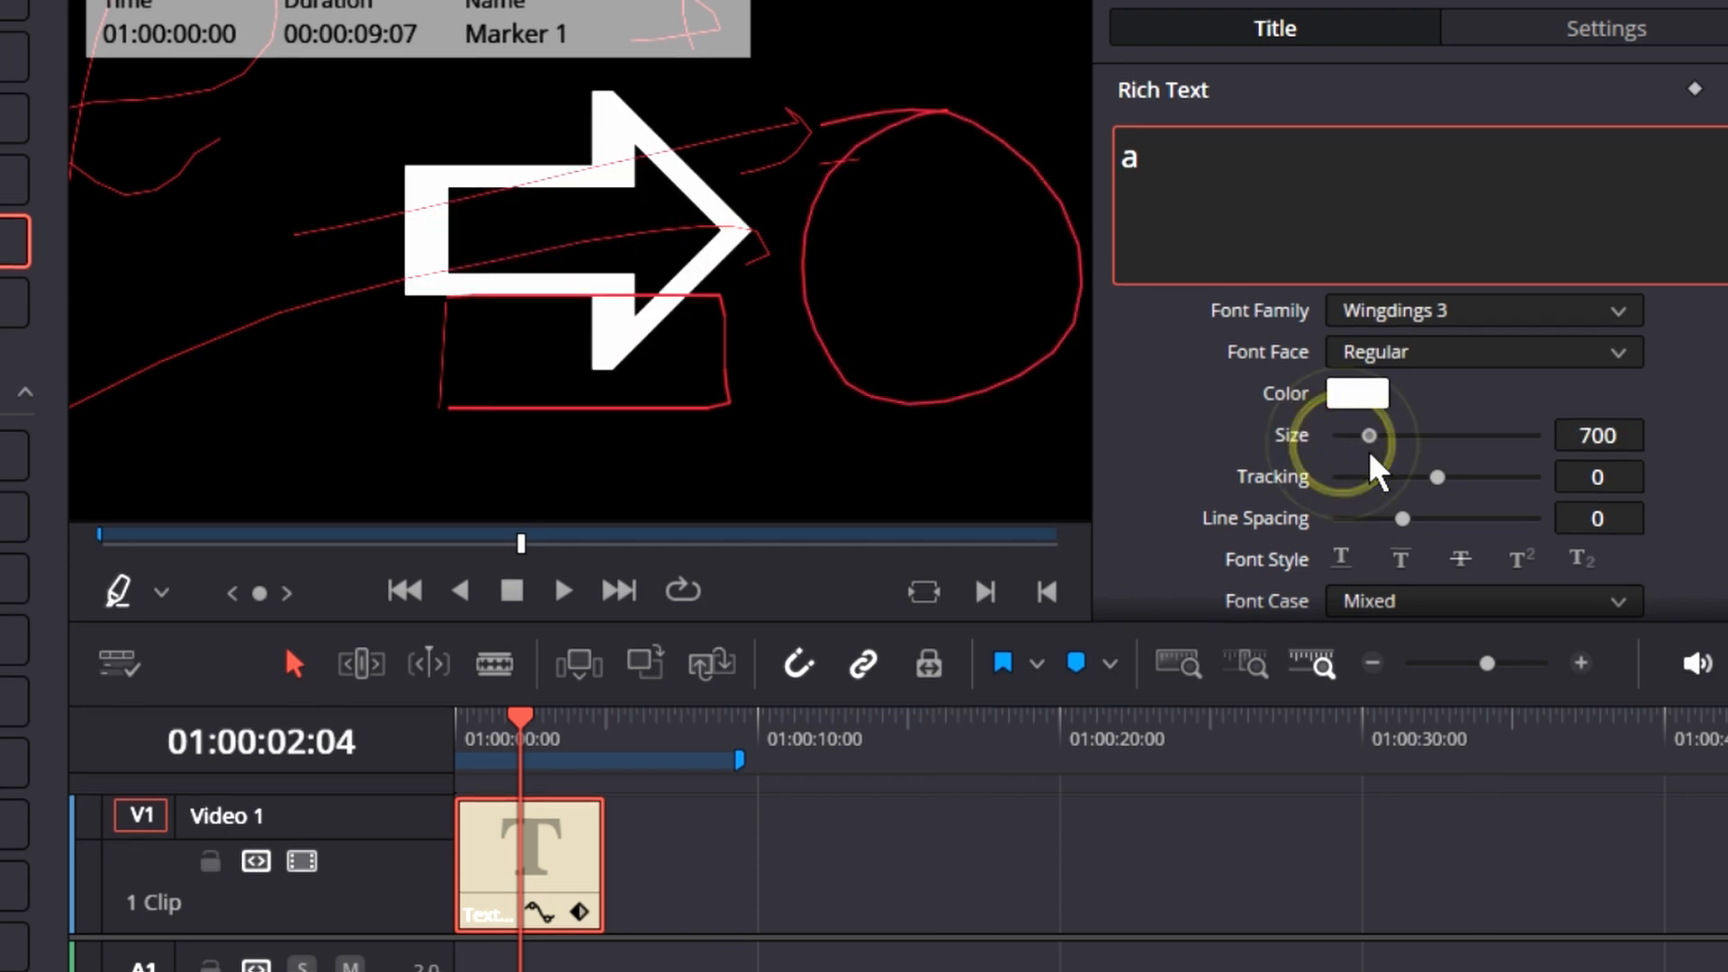
Adjust the arrow title's properties in its clip settings
left_click(1581, 29)
left_click_drag(1385, 129, 1416, 255)
left_click(1494, 137)
left_click_drag(1583, 140, 1566, 140)
mouse_move(1403, 139)
left_mouse_down()
mouse_move(1458, 140)
mouse_move(1436, 140)
left_mouse_up()
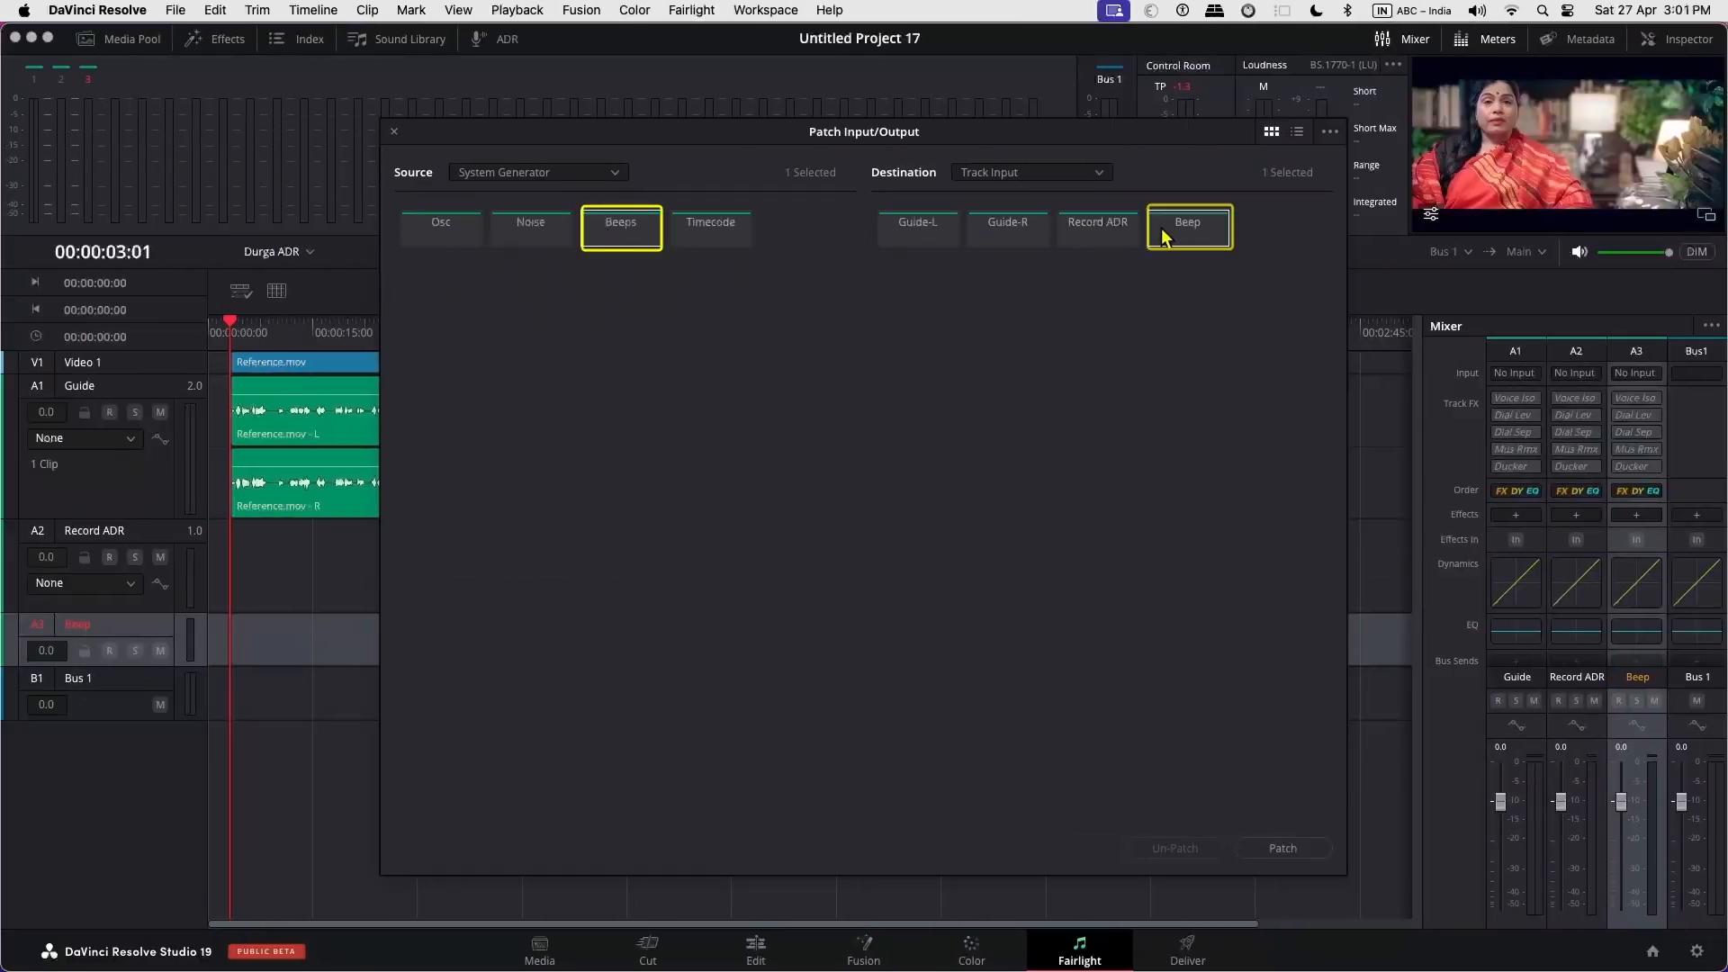
Patch the System Generator's Beeps source to the Beep track input
left_click(1283, 848)
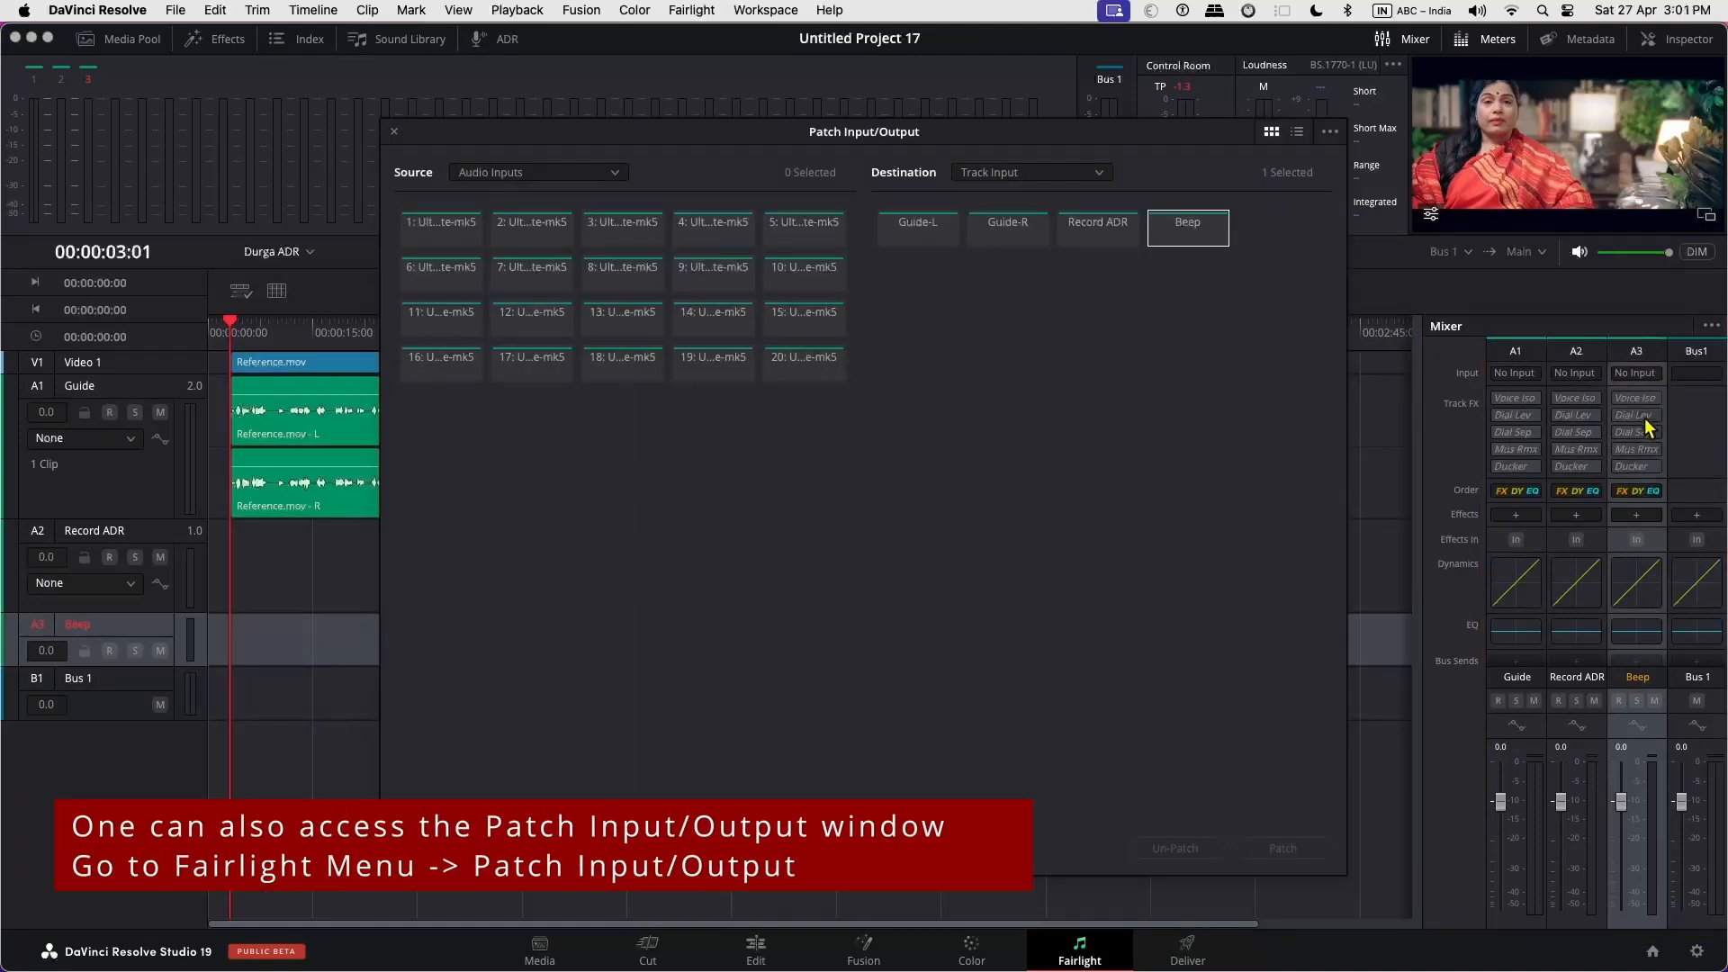
left_click(1630, 418)
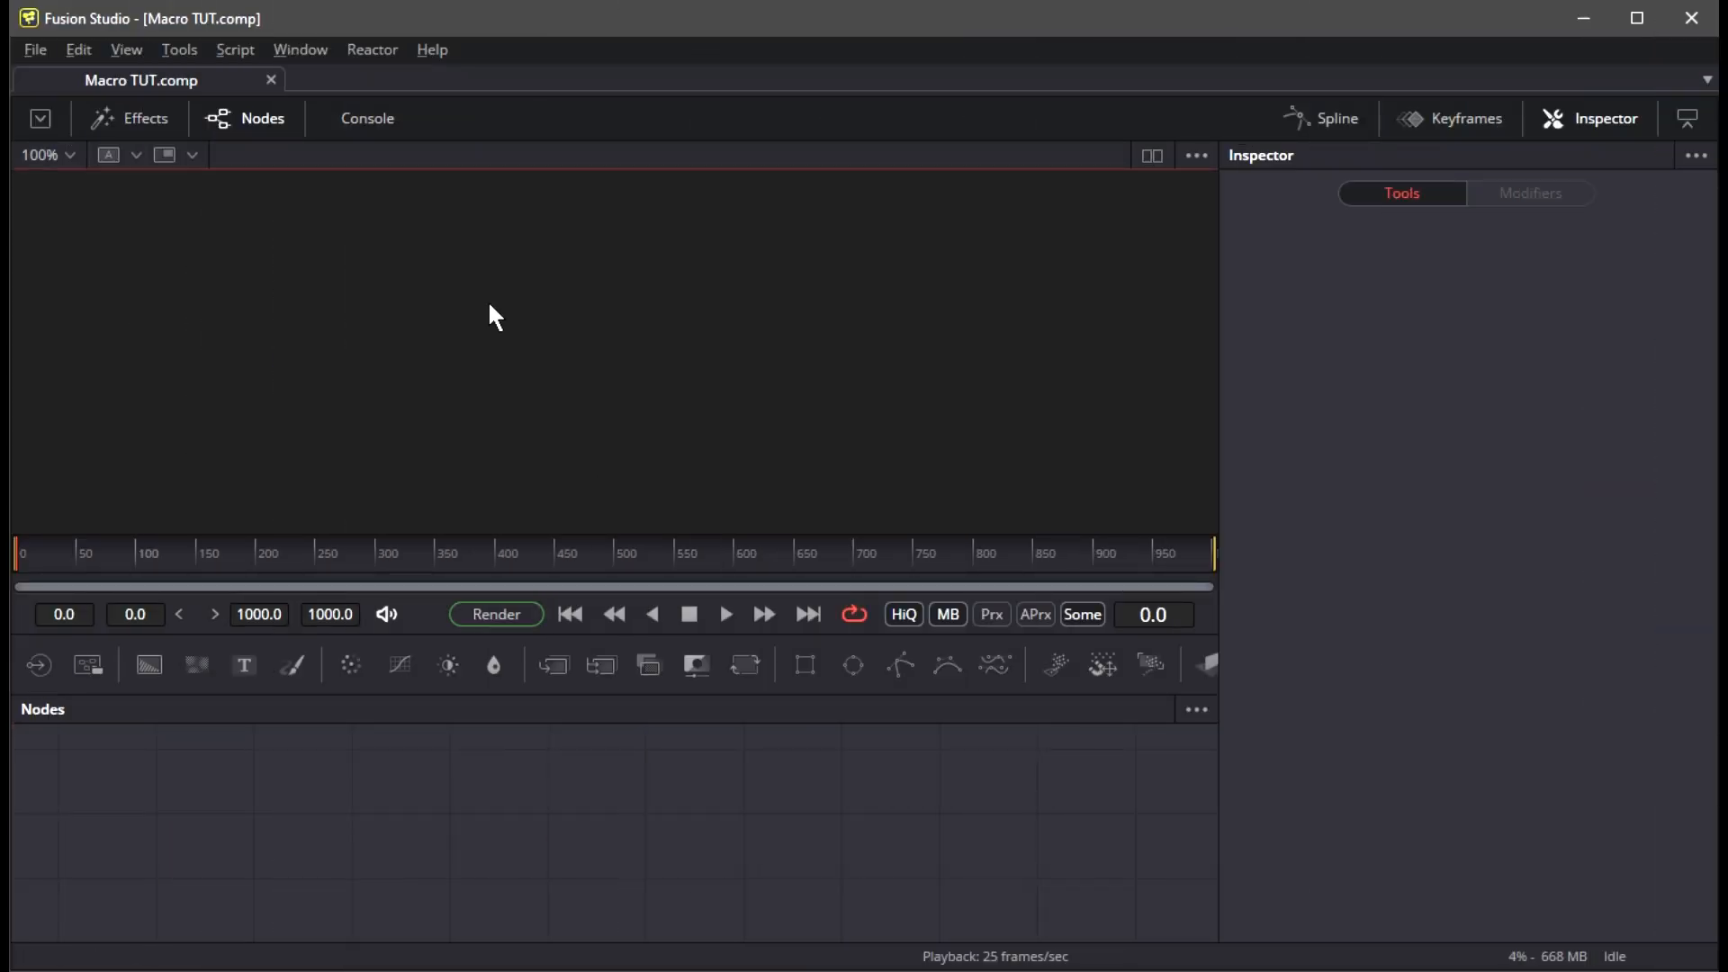
In Fusion Studio, find the Shape tools and add an sRectangle node to the node graph
left_click(132, 117)
left_click(24, 176)
scroll(146, 425, "down", 5)
left_click(63, 439)
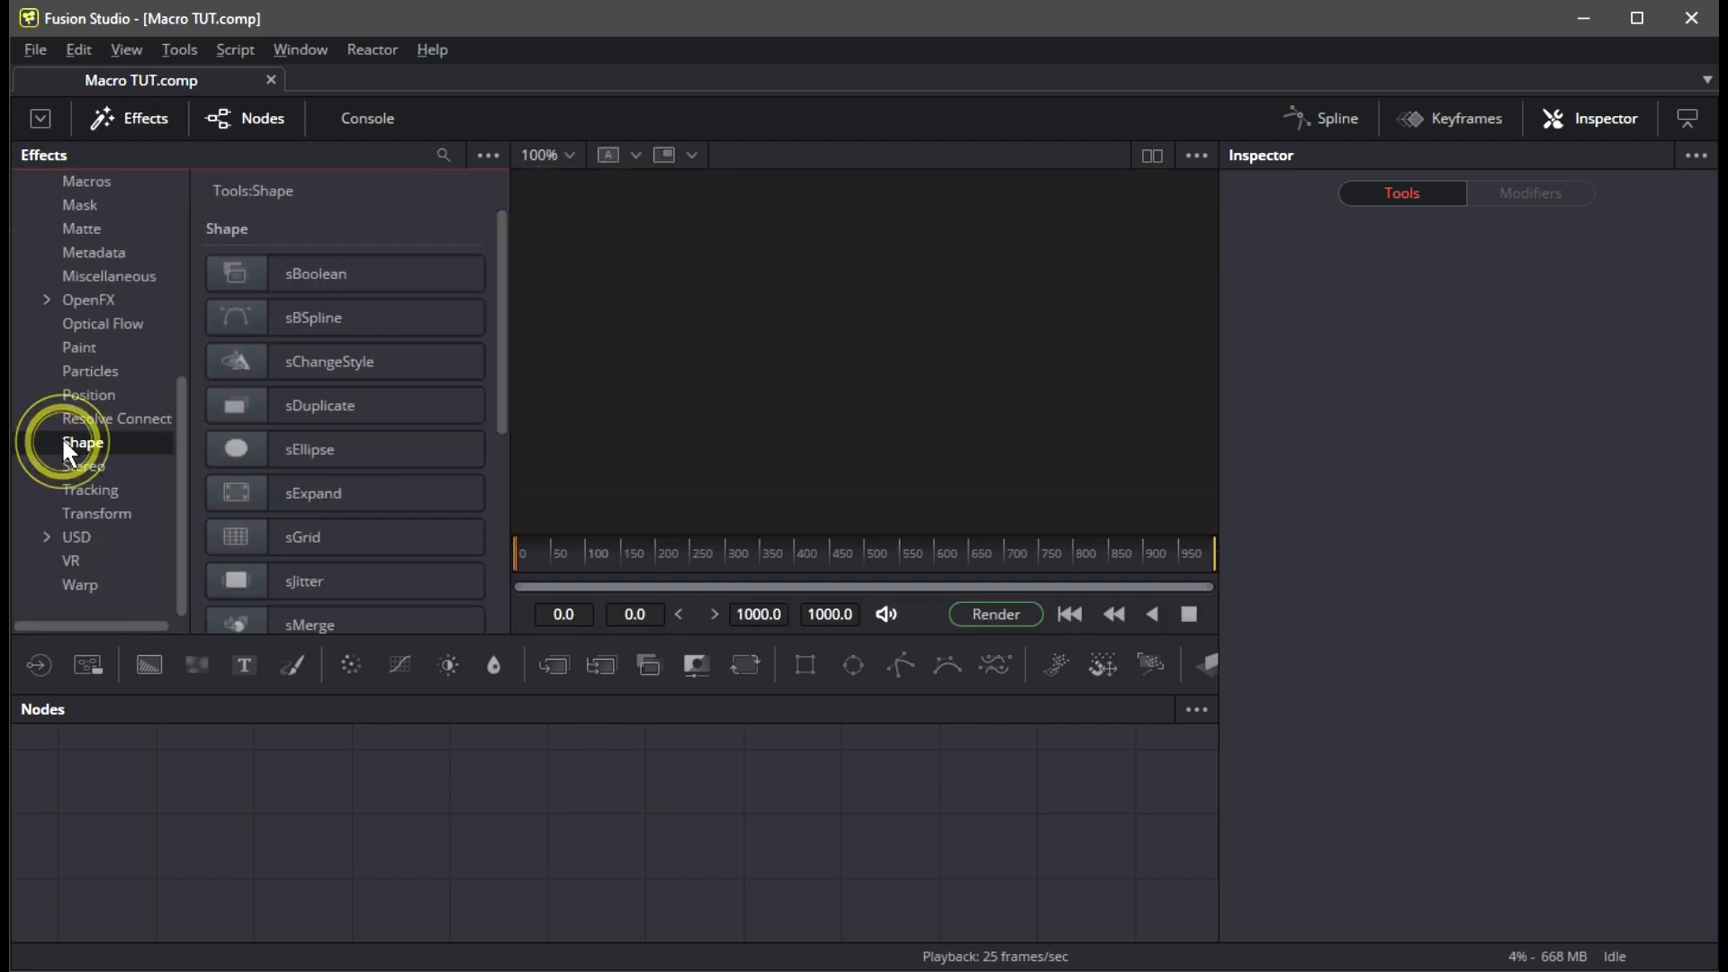
scroll(358, 452, "down", 1)
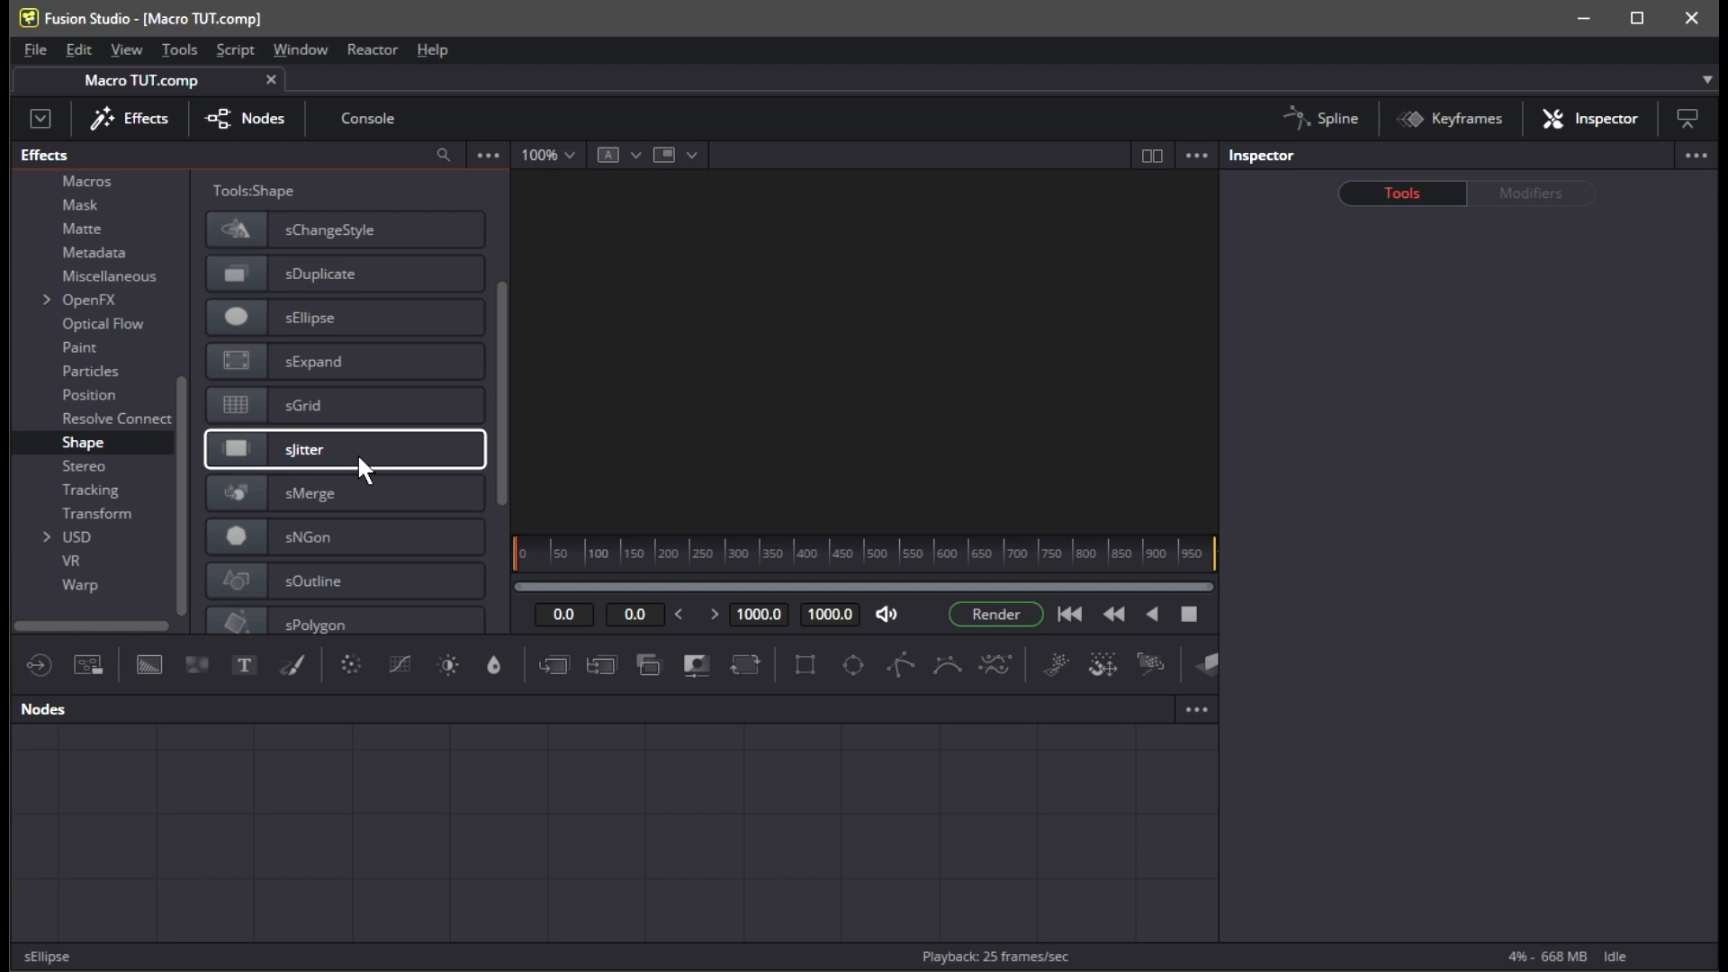
scroll(358, 452, "down", 1)
left_click_drag(272, 534, 343, 816)
Add sBoolean, sRender, sTransform and sOutline shape nodes to the node graph and hide the effects library
scroll(279, 358, "up", 2)
left_click_drag(286, 279, 558, 748)
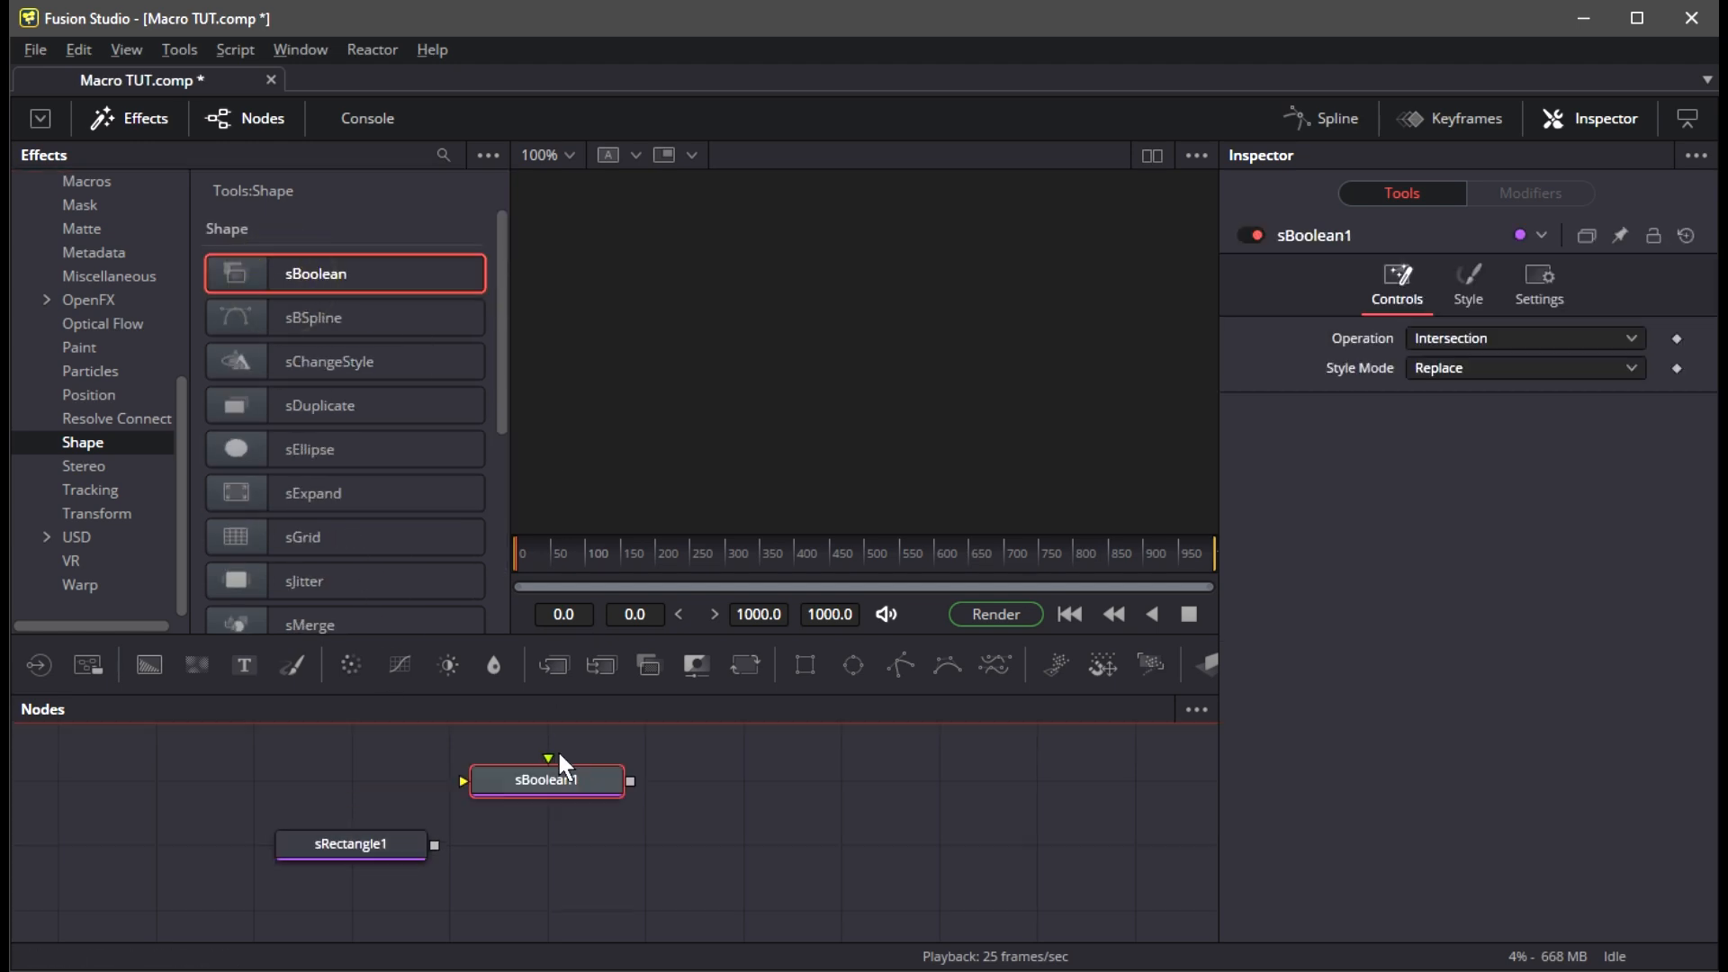
scroll(338, 472, "down", 3)
left_click_drag(315, 495, 1031, 846)
left_click_drag(324, 612, 824, 842)
left_click_drag(315, 348, 726, 779)
left_click(144, 115)
Move sRectangle1 and sBoolean1 apart from the other nodes and show sRectangle1 in the viewer
left_click_drag(369, 846, 171, 844)
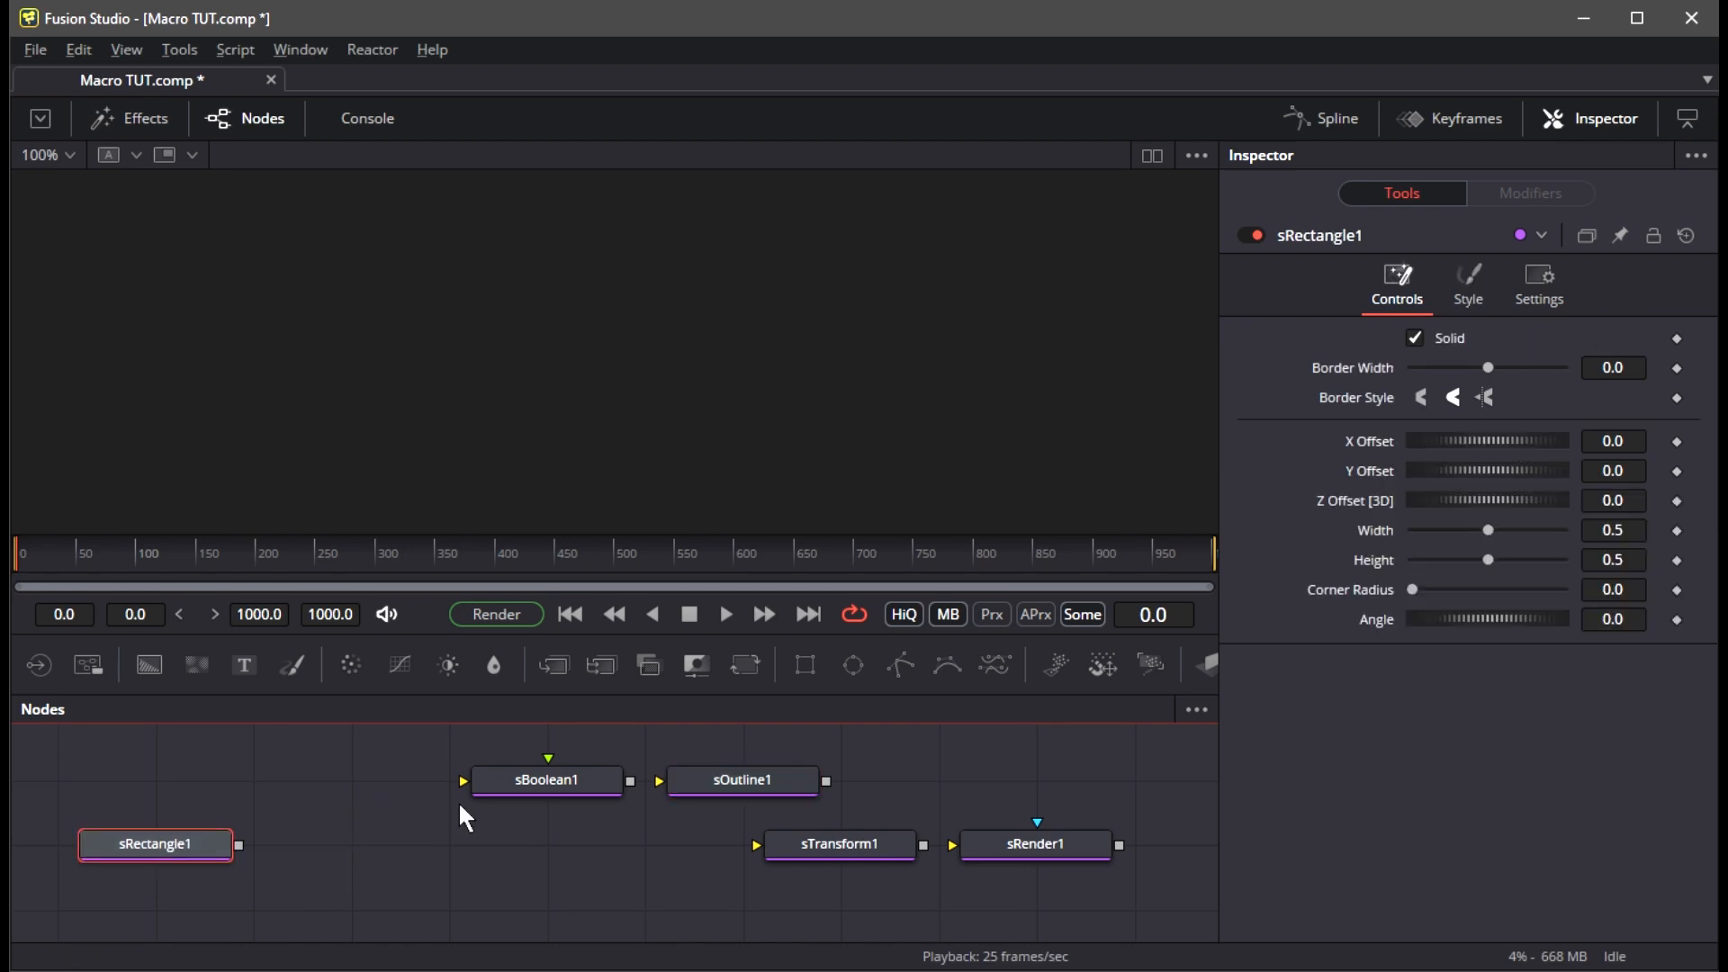
left_click_drag(513, 780, 317, 780)
left_click_drag(162, 842, 417, 256)
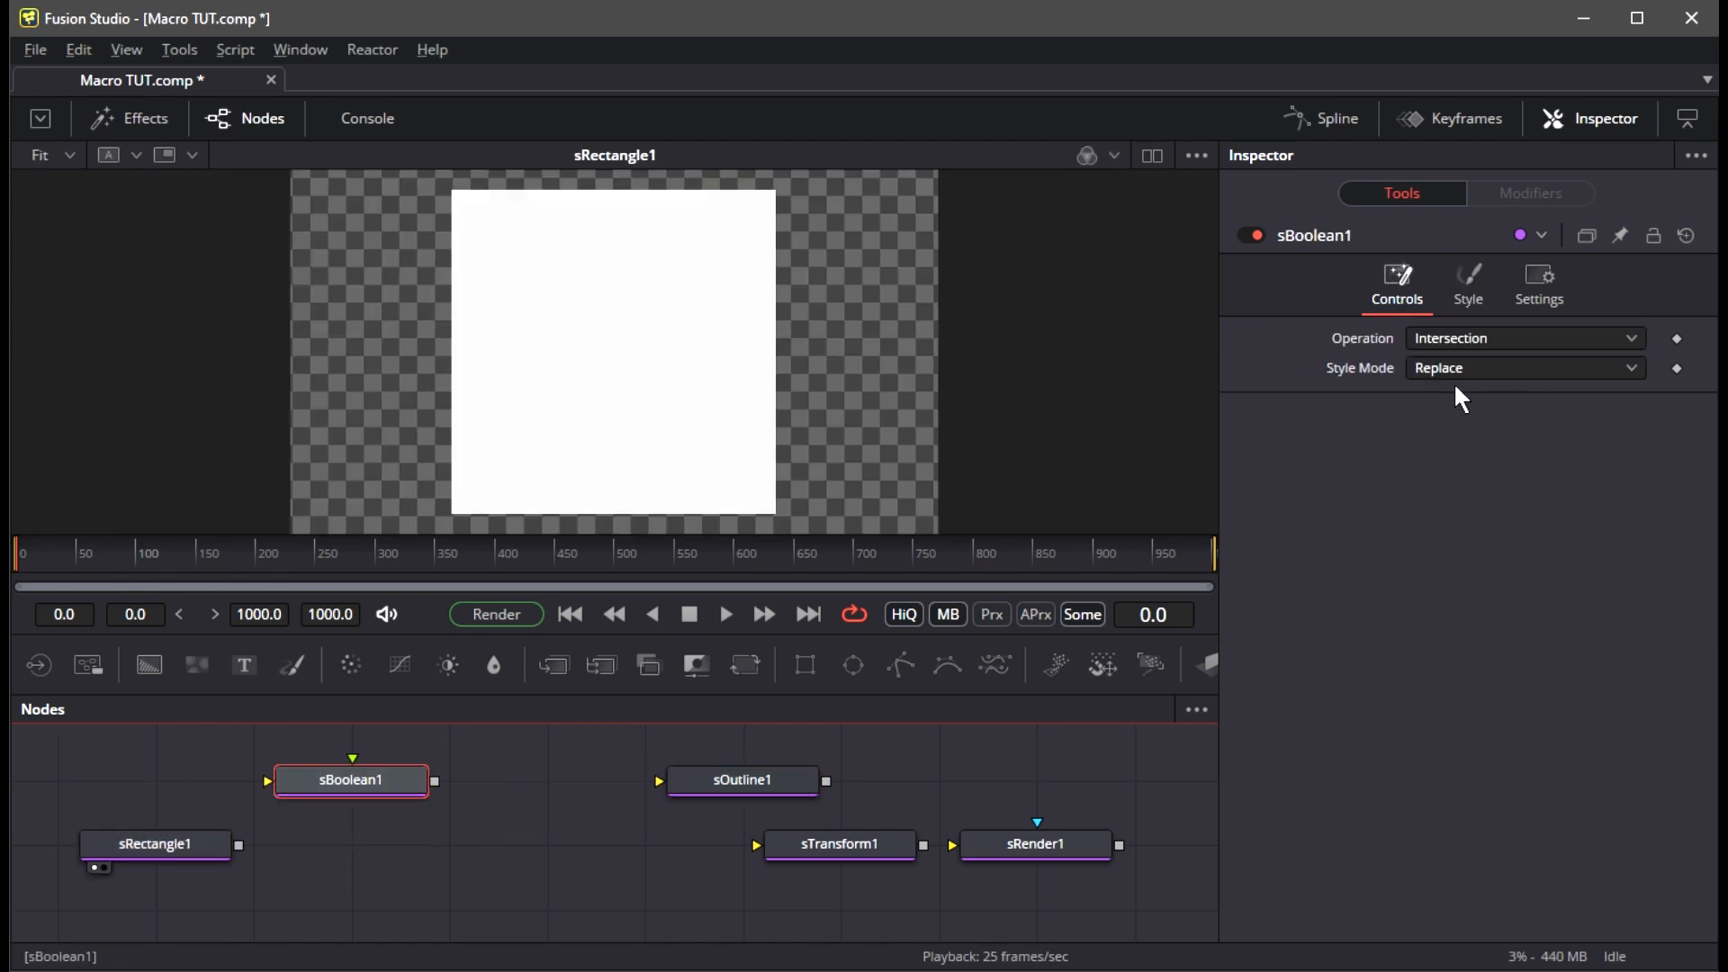
Set sRectangle1's width to 0.409, height to 0.205 and corner radius to 0.26
left_click(212, 842)
mouse_move(1487, 531)
left_mouse_down()
mouse_move(1418, 531)
mouse_move(1477, 533)
left_mouse_up()
left_click_drag(1364, 591, 1328, 664)
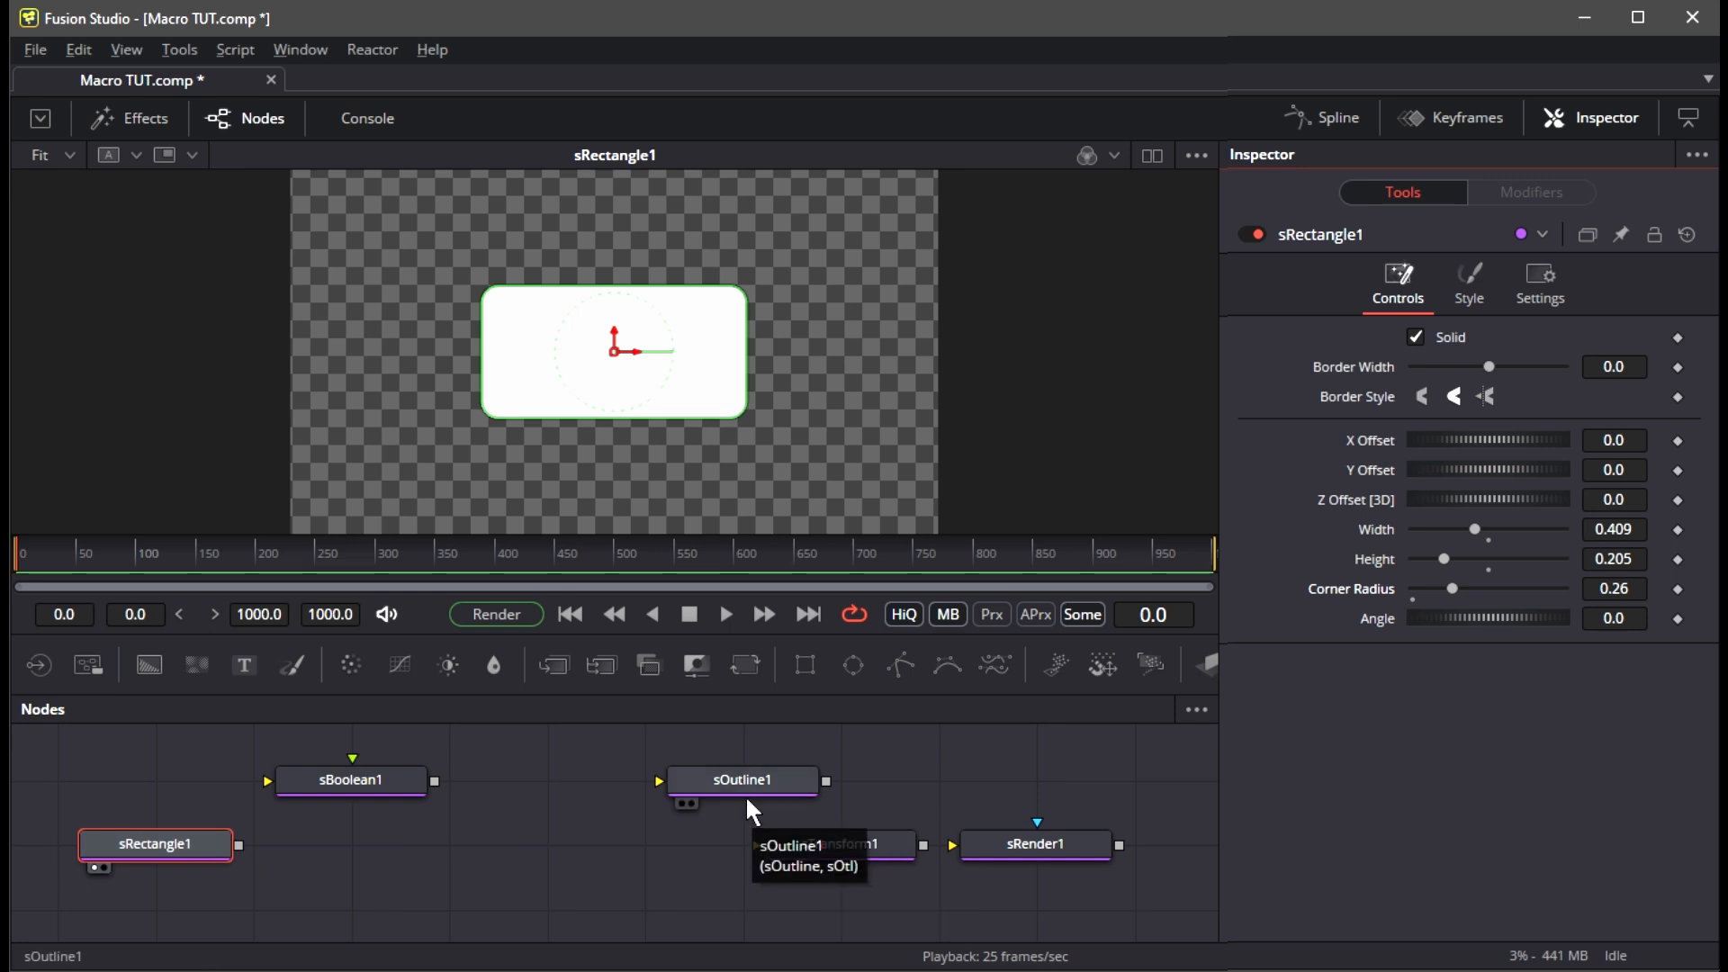
Line up sOutline1 and sTransform1 in the same row as sBoolean1
left_click_drag(746, 785, 646, 785)
left_click_drag(843, 837, 842, 774)
Connect sRectangle1 to sRender1 and show the rendered shape fitted in the viewer
left_click_drag(239, 843, 1044, 843)
left_click_drag(1051, 847, 901, 242)
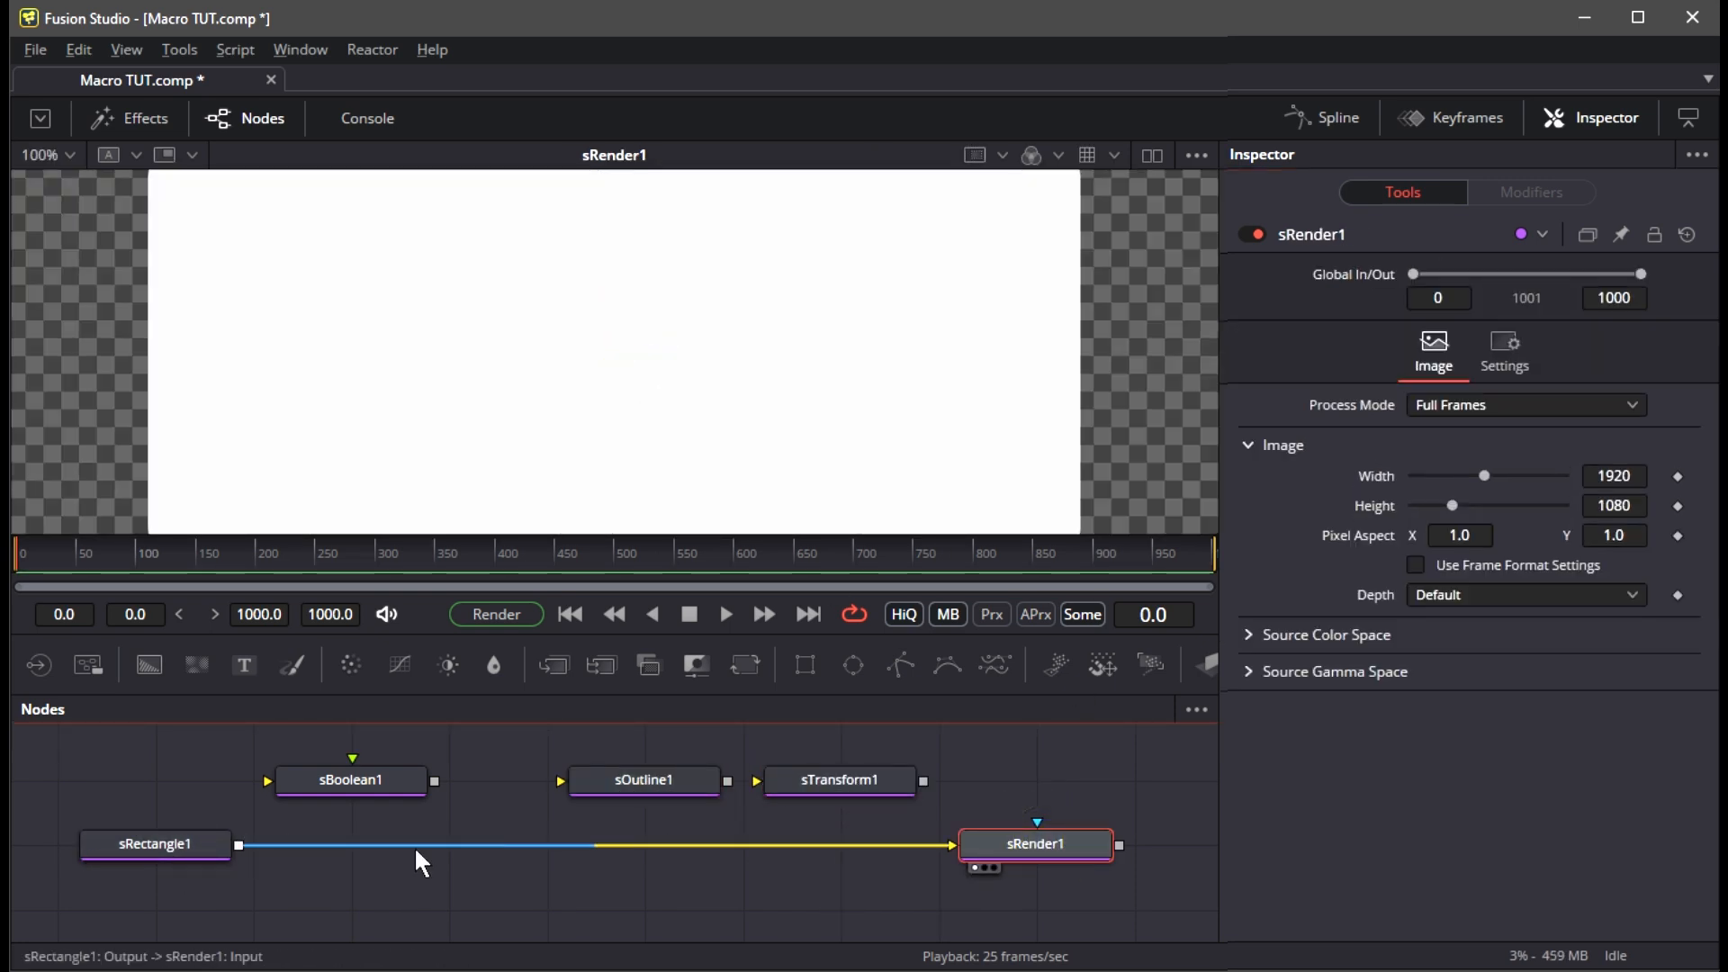
left_click(134, 841)
left_click(1009, 845)
left_click(46, 155)
left_click(40, 186)
left_click(180, 842)
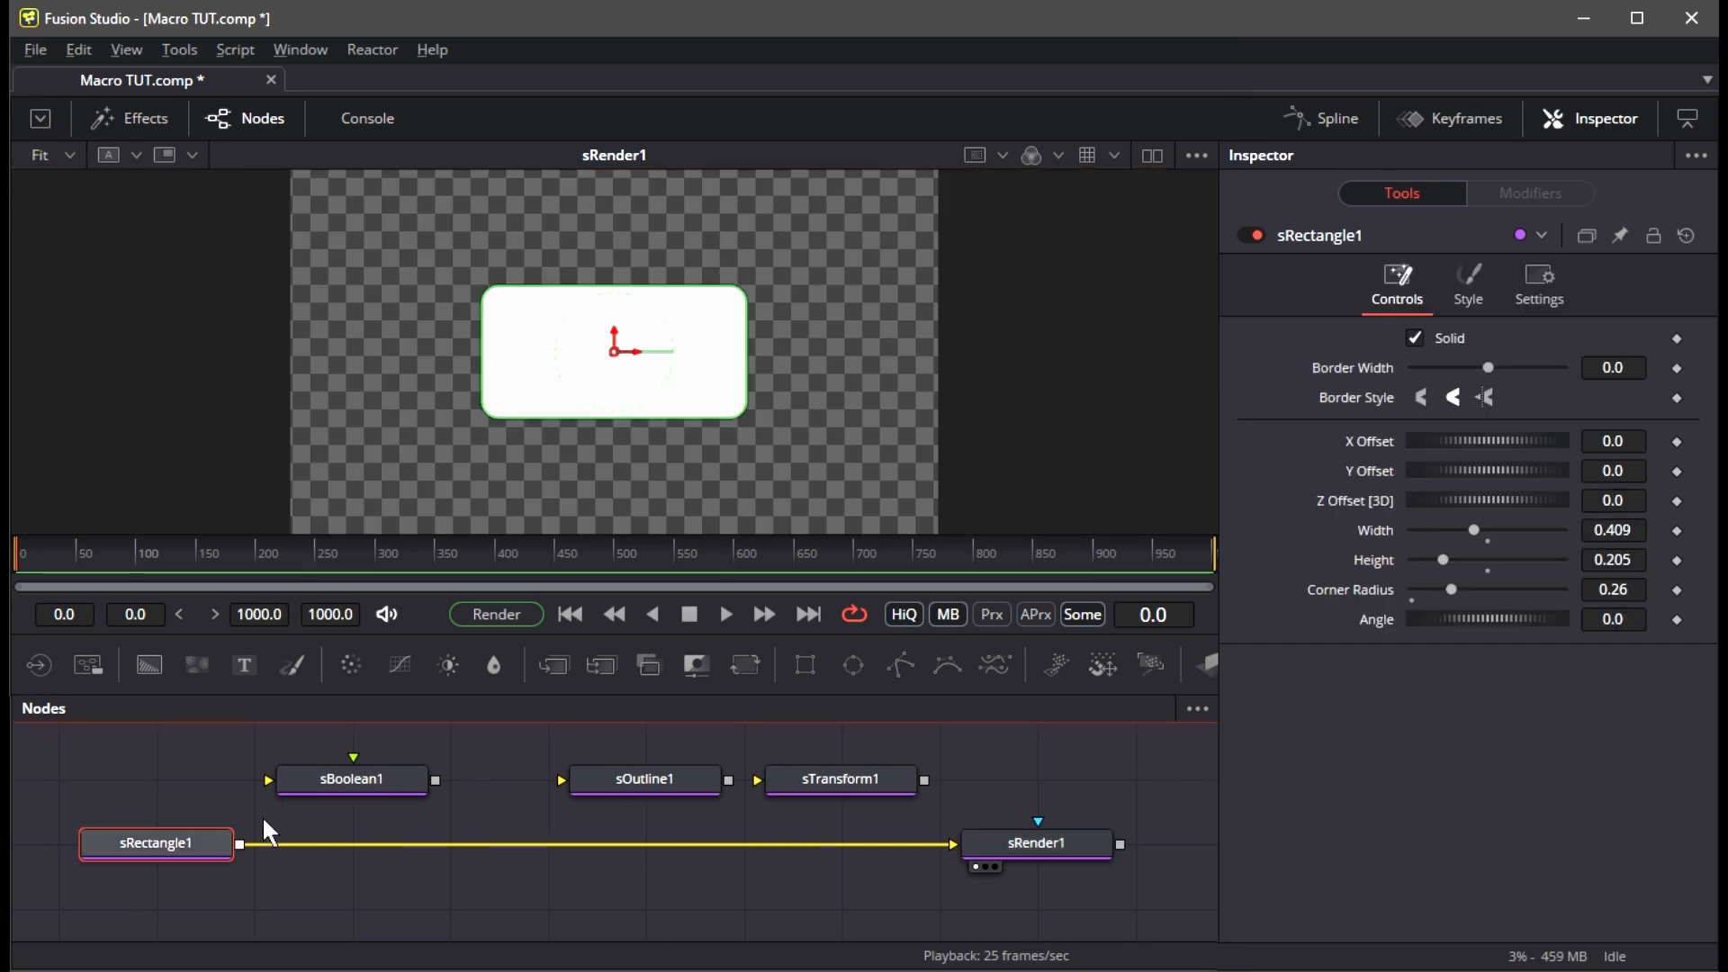
Feed sRectangle1 through both sBoolean1 inputs into sOutline1 and display the outline in the viewer
left_click(374, 787)
left_click_drag(239, 844, 416, 774)
left_click_drag(519, 747, 740, 736)
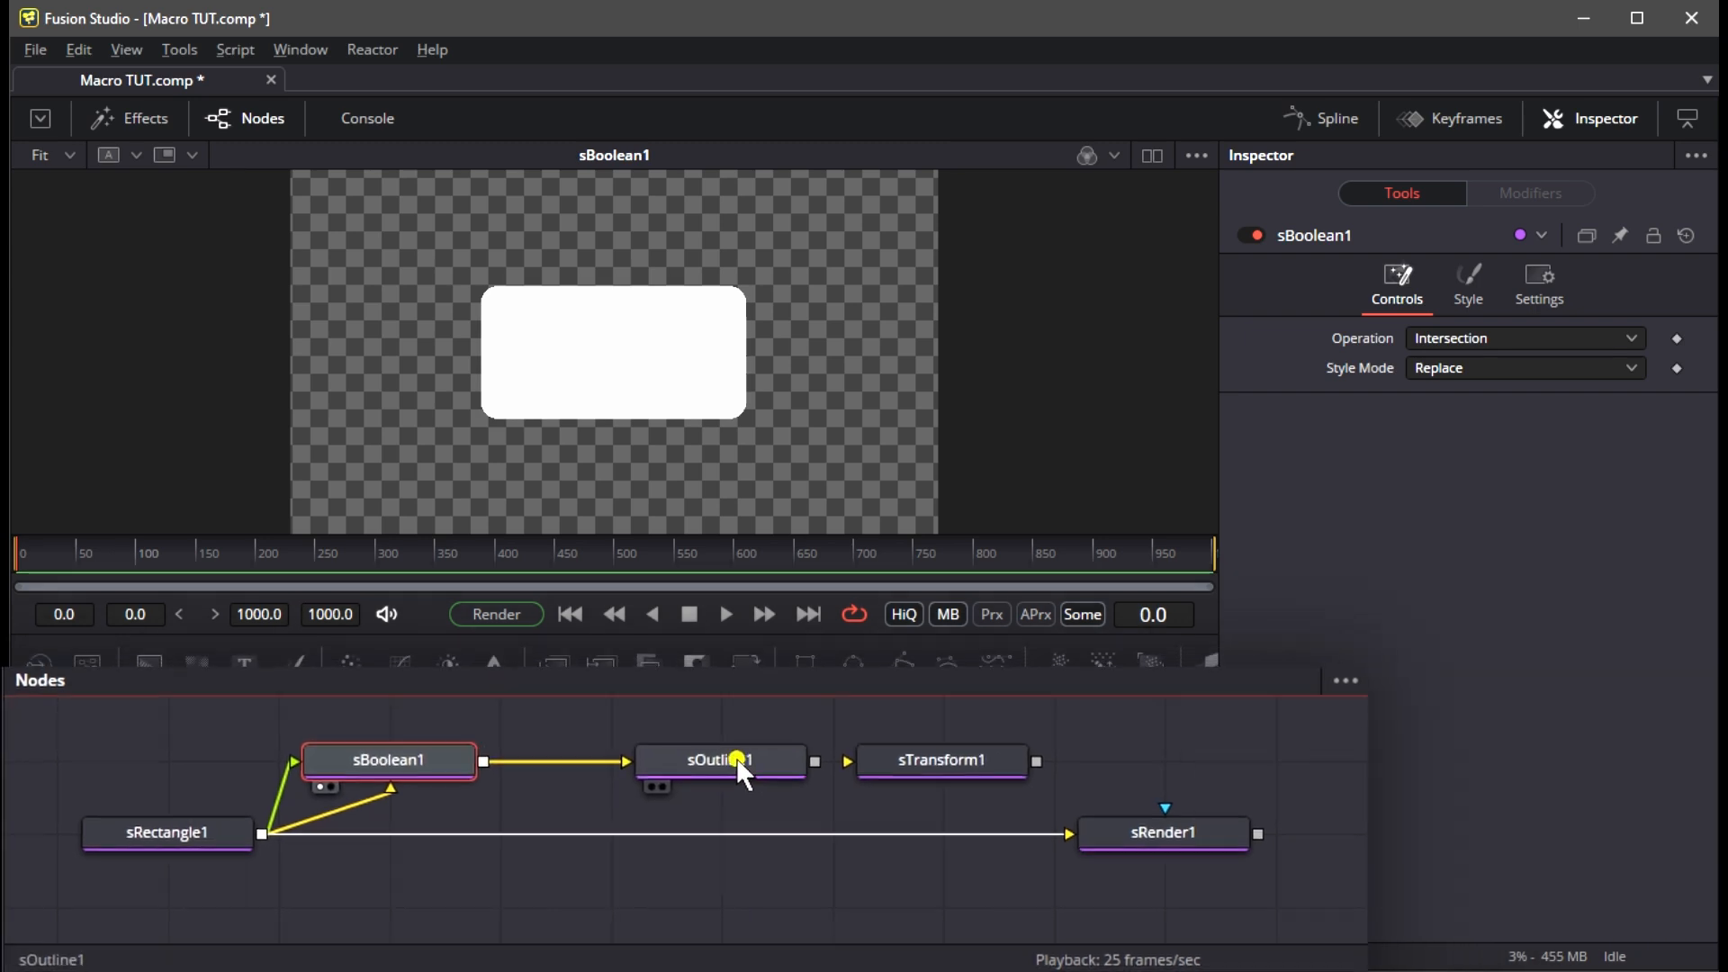
key("1")
left_click(162, 846)
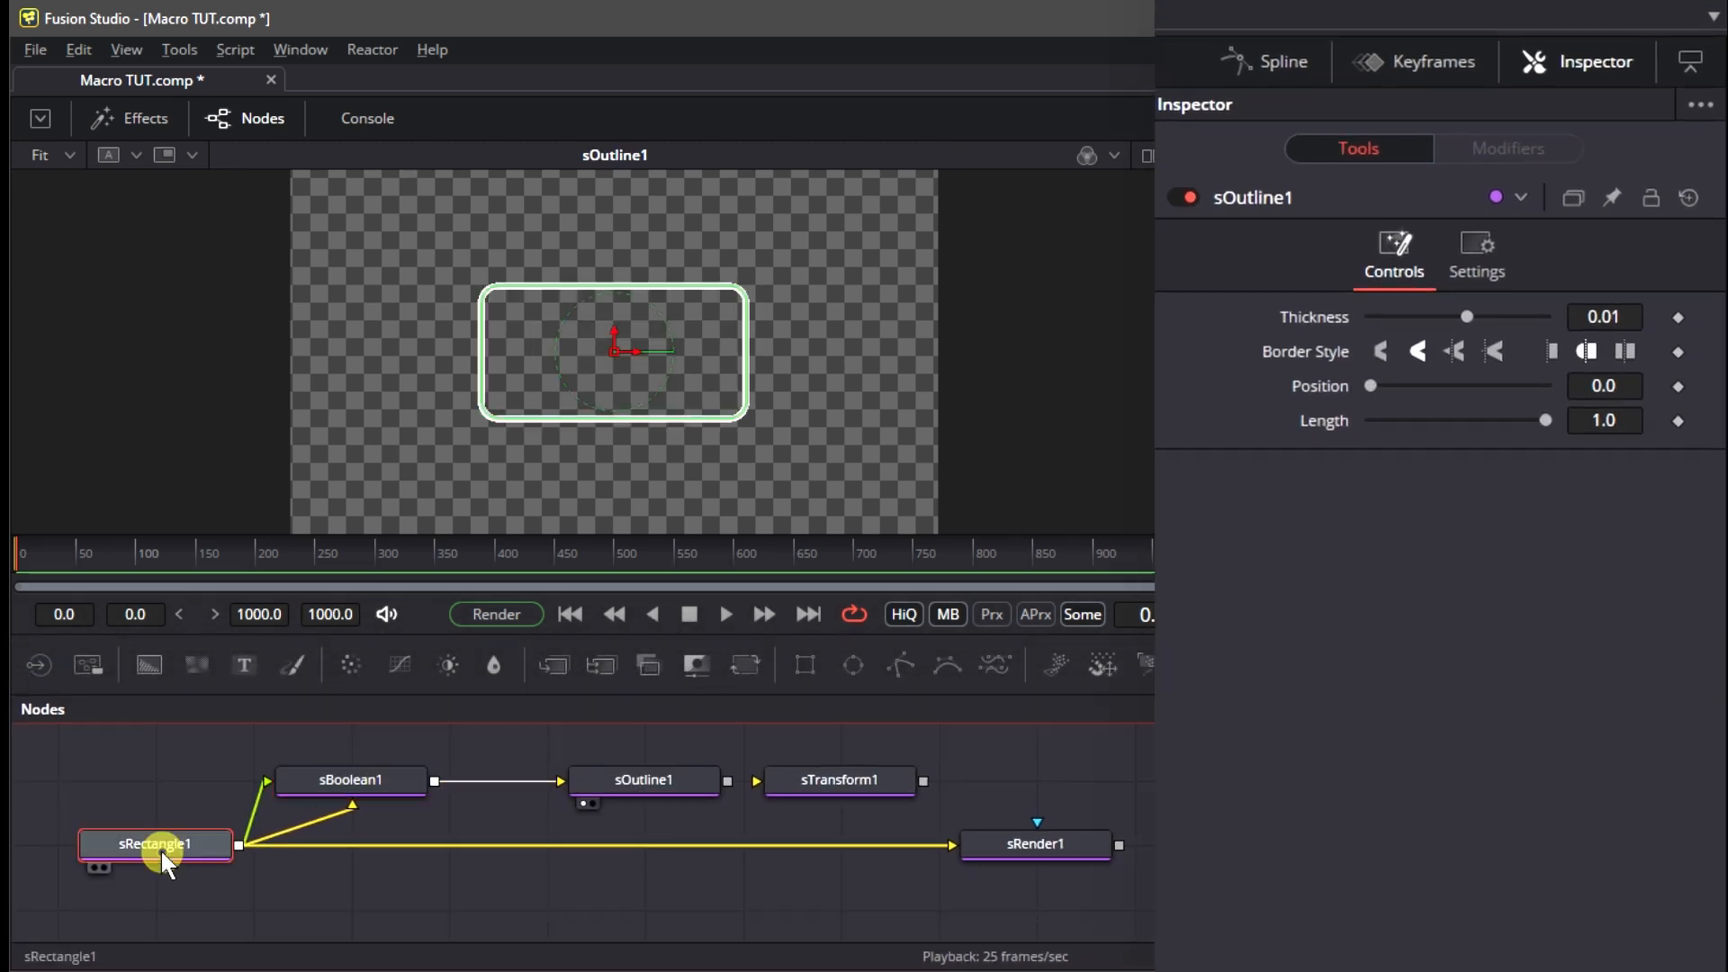
Try an sOutline1 thickness of 0.022, length of 0.567 and position of 0.457
left_click(637, 780)
left_click_drag(1476, 337, 1511, 352)
left_click_drag(1411, 282, 1409, 282)
left_click_drag(1498, 406, 1398, 405)
left_click_drag(1265, 358, 1372, 358)
Give sOutline1 flat line ends and reset its position to 0.0, its thickness to 0.01 and its length to the default
left_click(1523, 308)
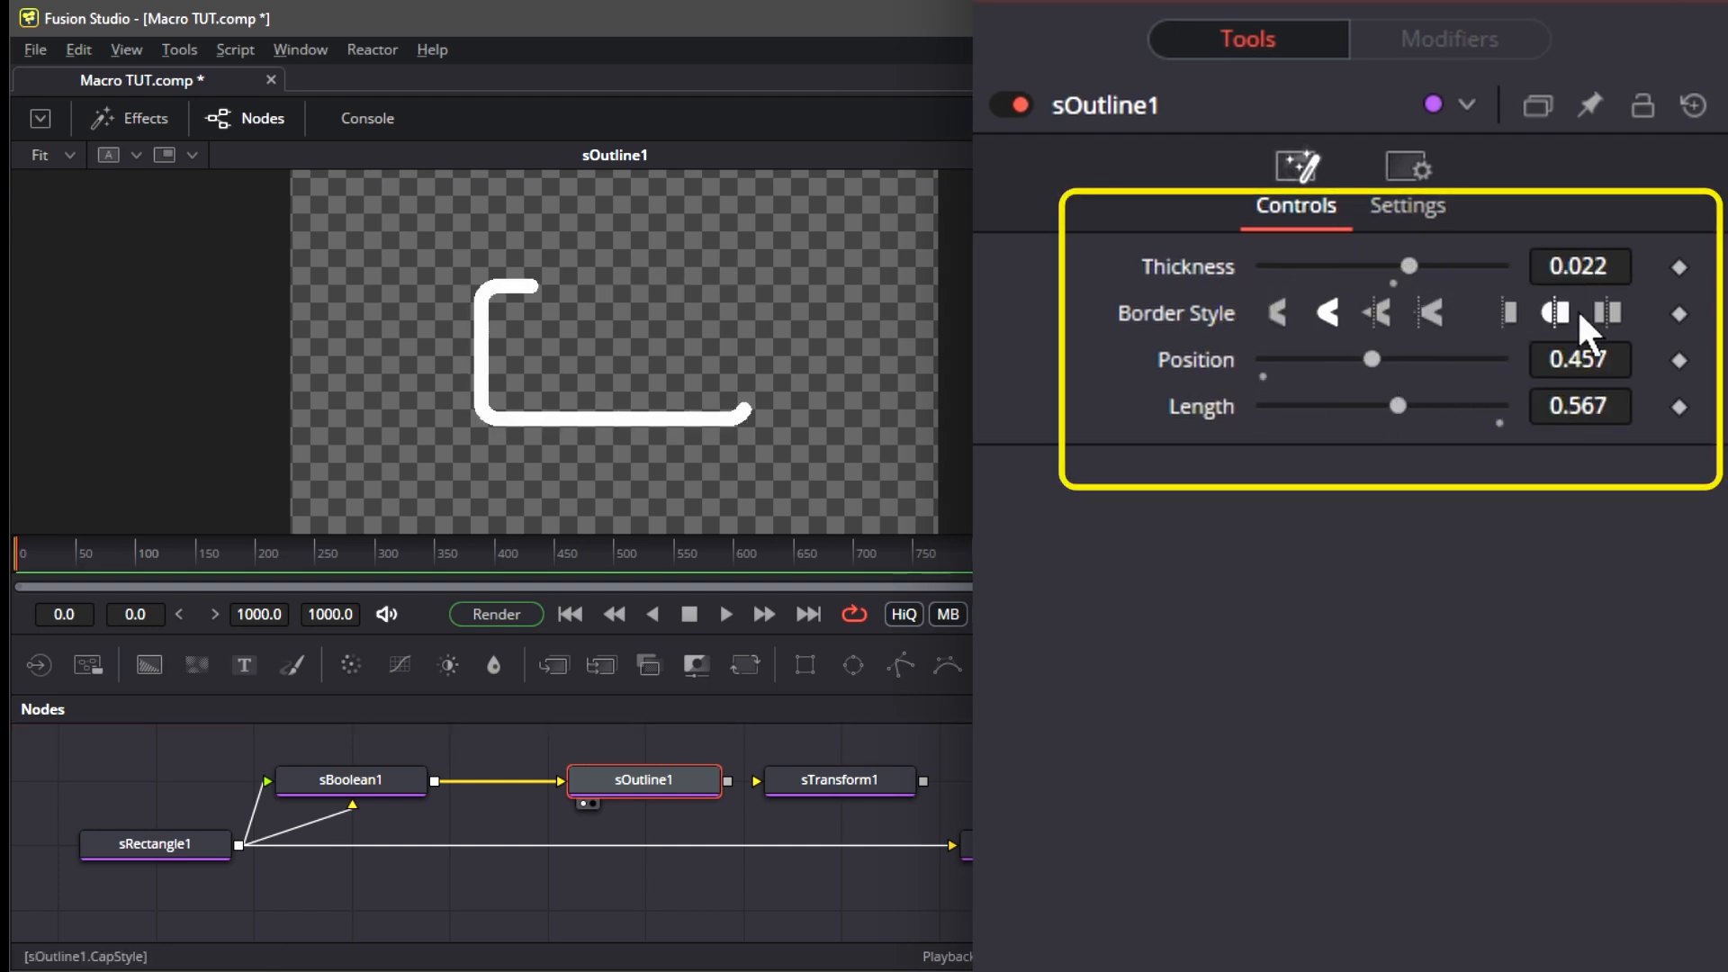
left_click(1379, 315)
left_click(1327, 313)
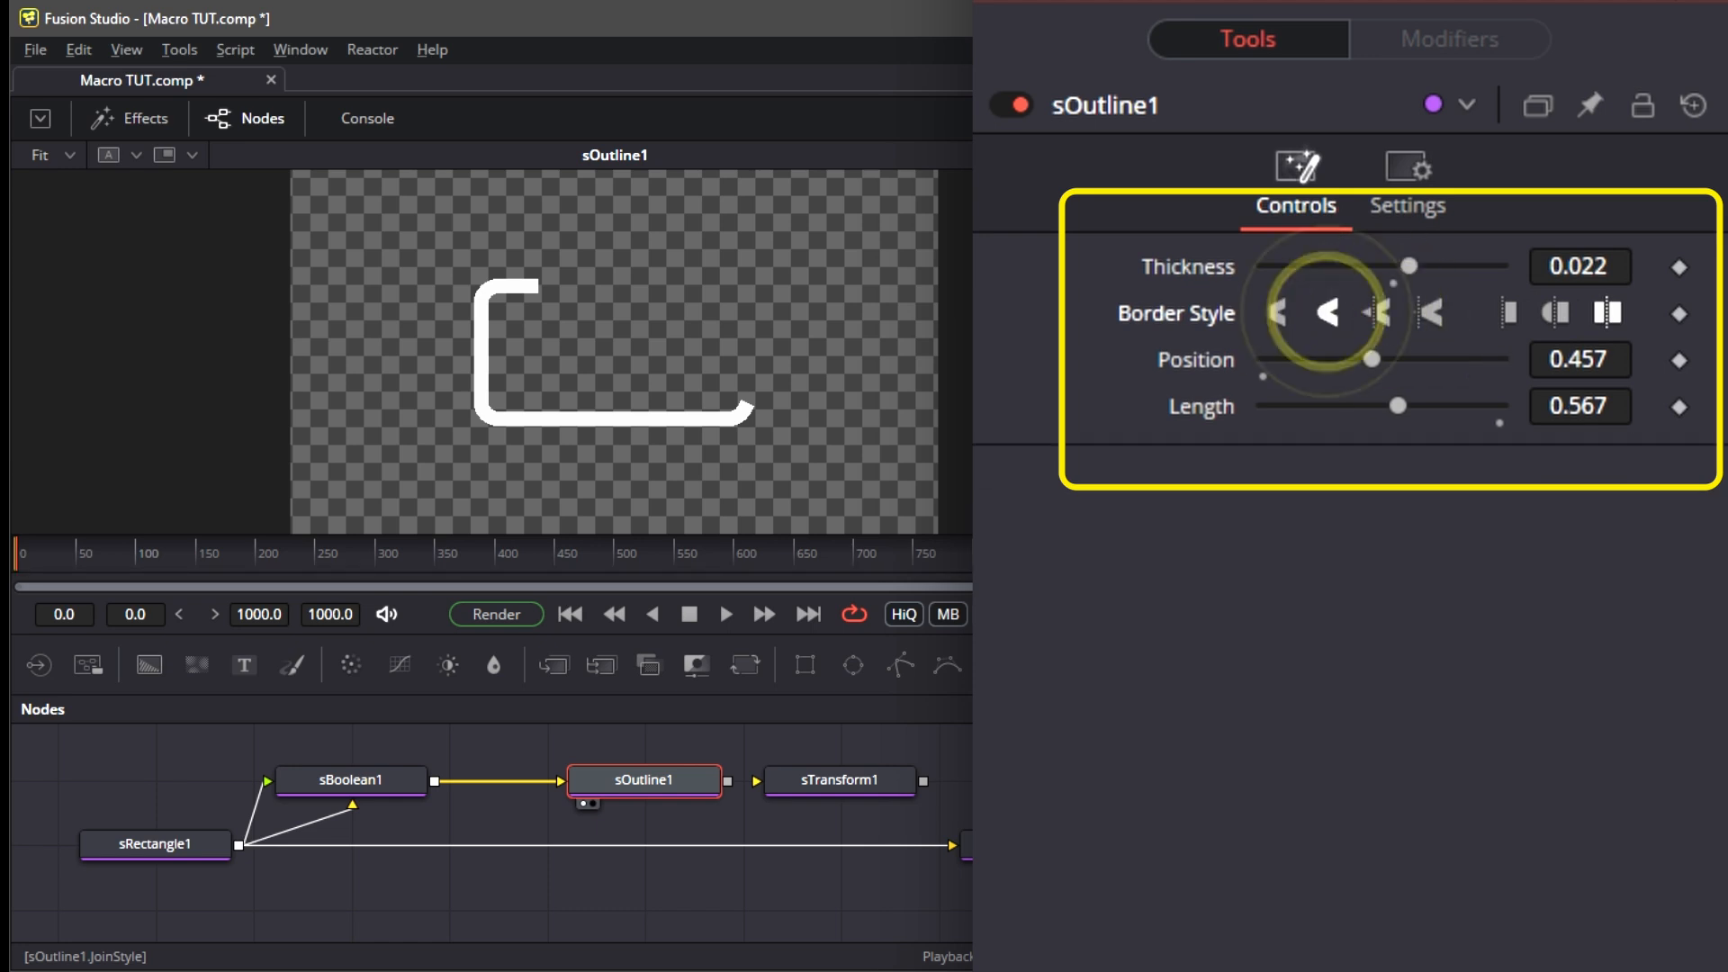
left_click(1263, 378)
left_click(1394, 283)
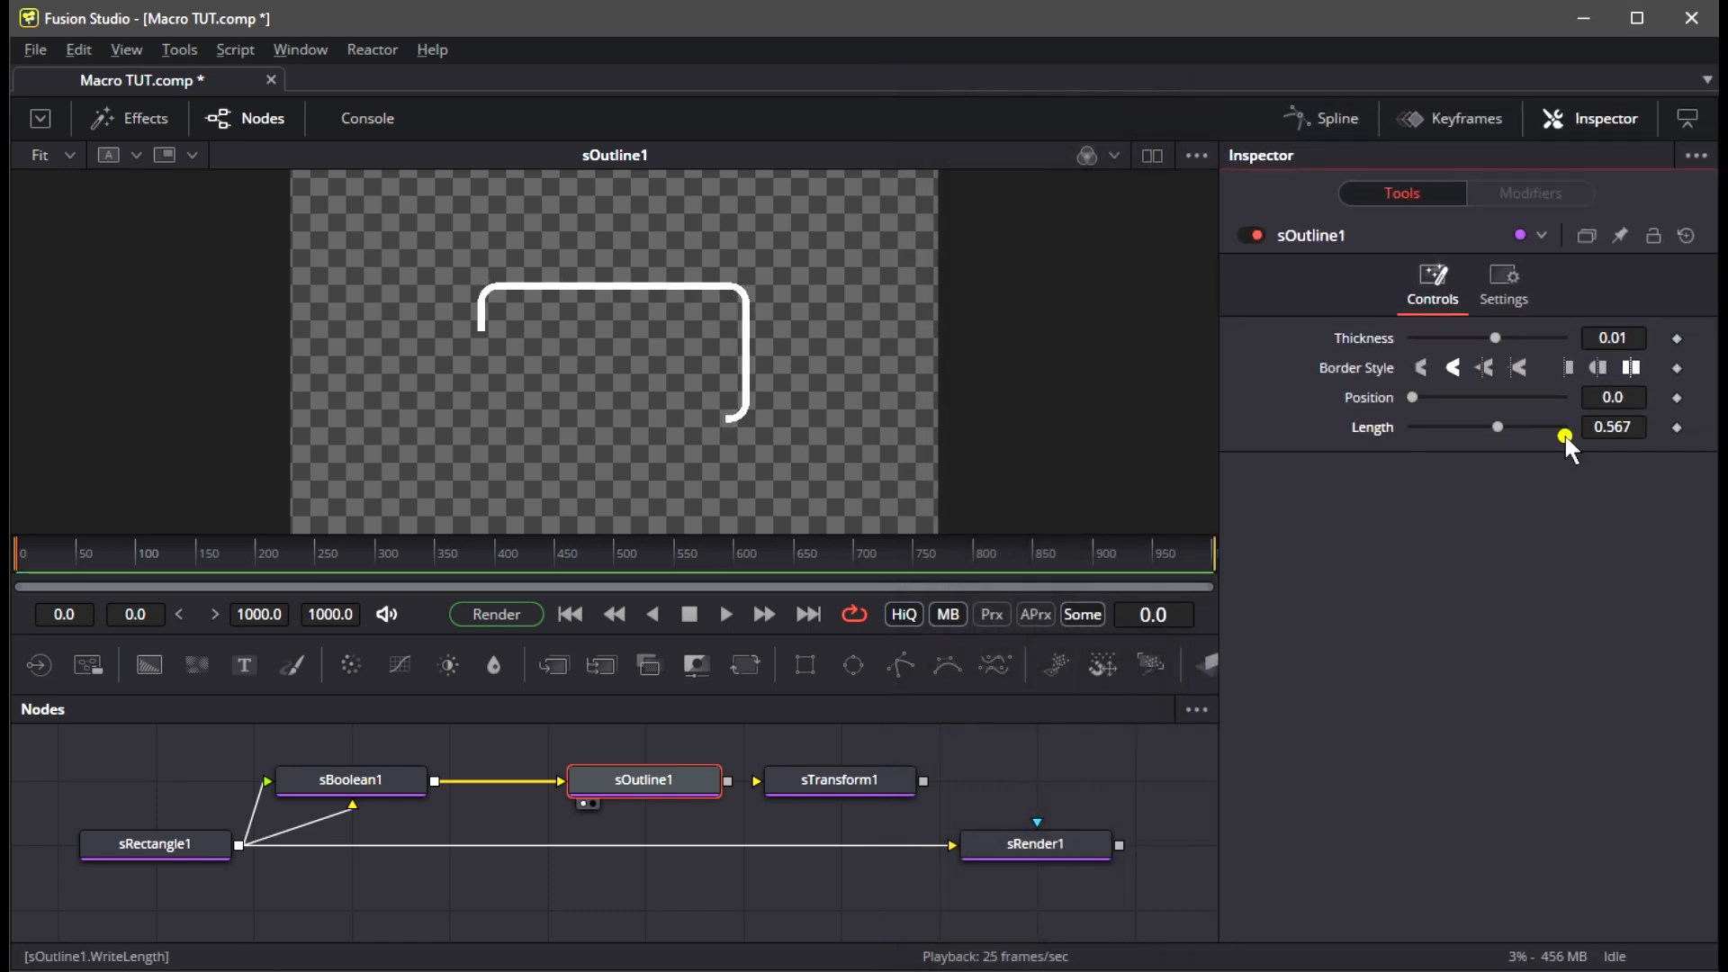
Make sBoolean1's style colour red by setting green and blue to 0.0
left_click(351, 780)
left_click(1458, 283)
left_click_drag(1563, 397, 1344, 406)
left_click_drag(1500, 406, 1034, 405)
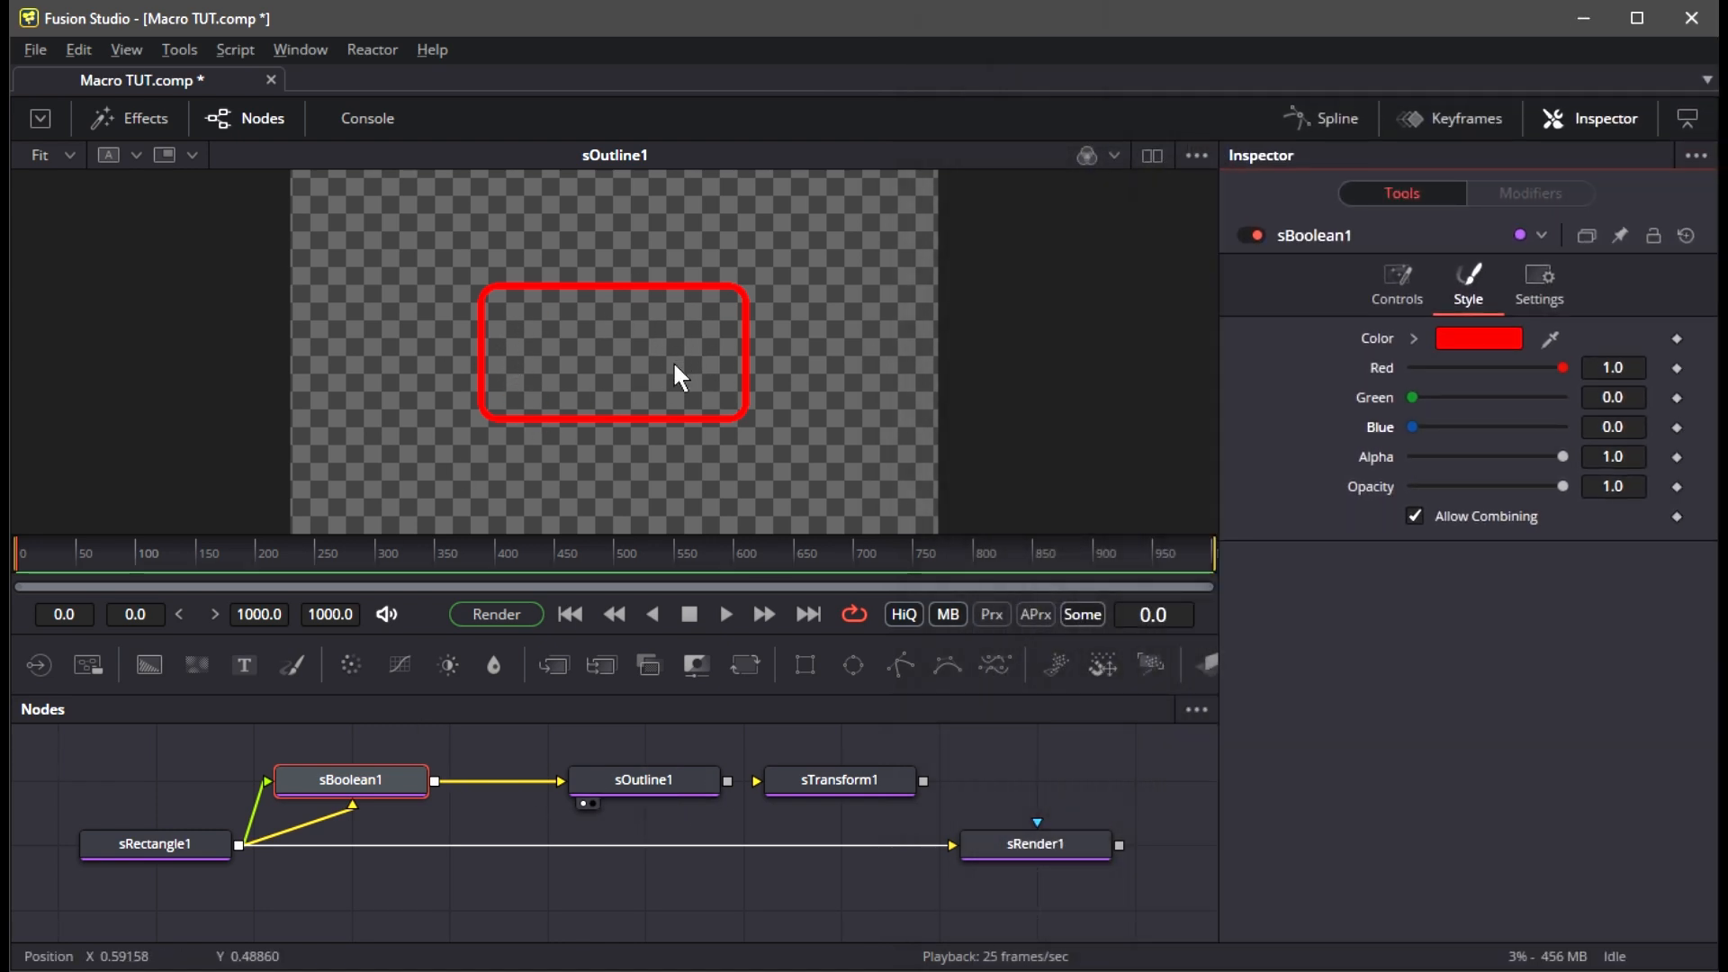
Merge sOutline1 with sRectangle1 through an sMerge node feeding sRender1, and show sRender1 in the viewer
left_click_drag(728, 782, 633, 785)
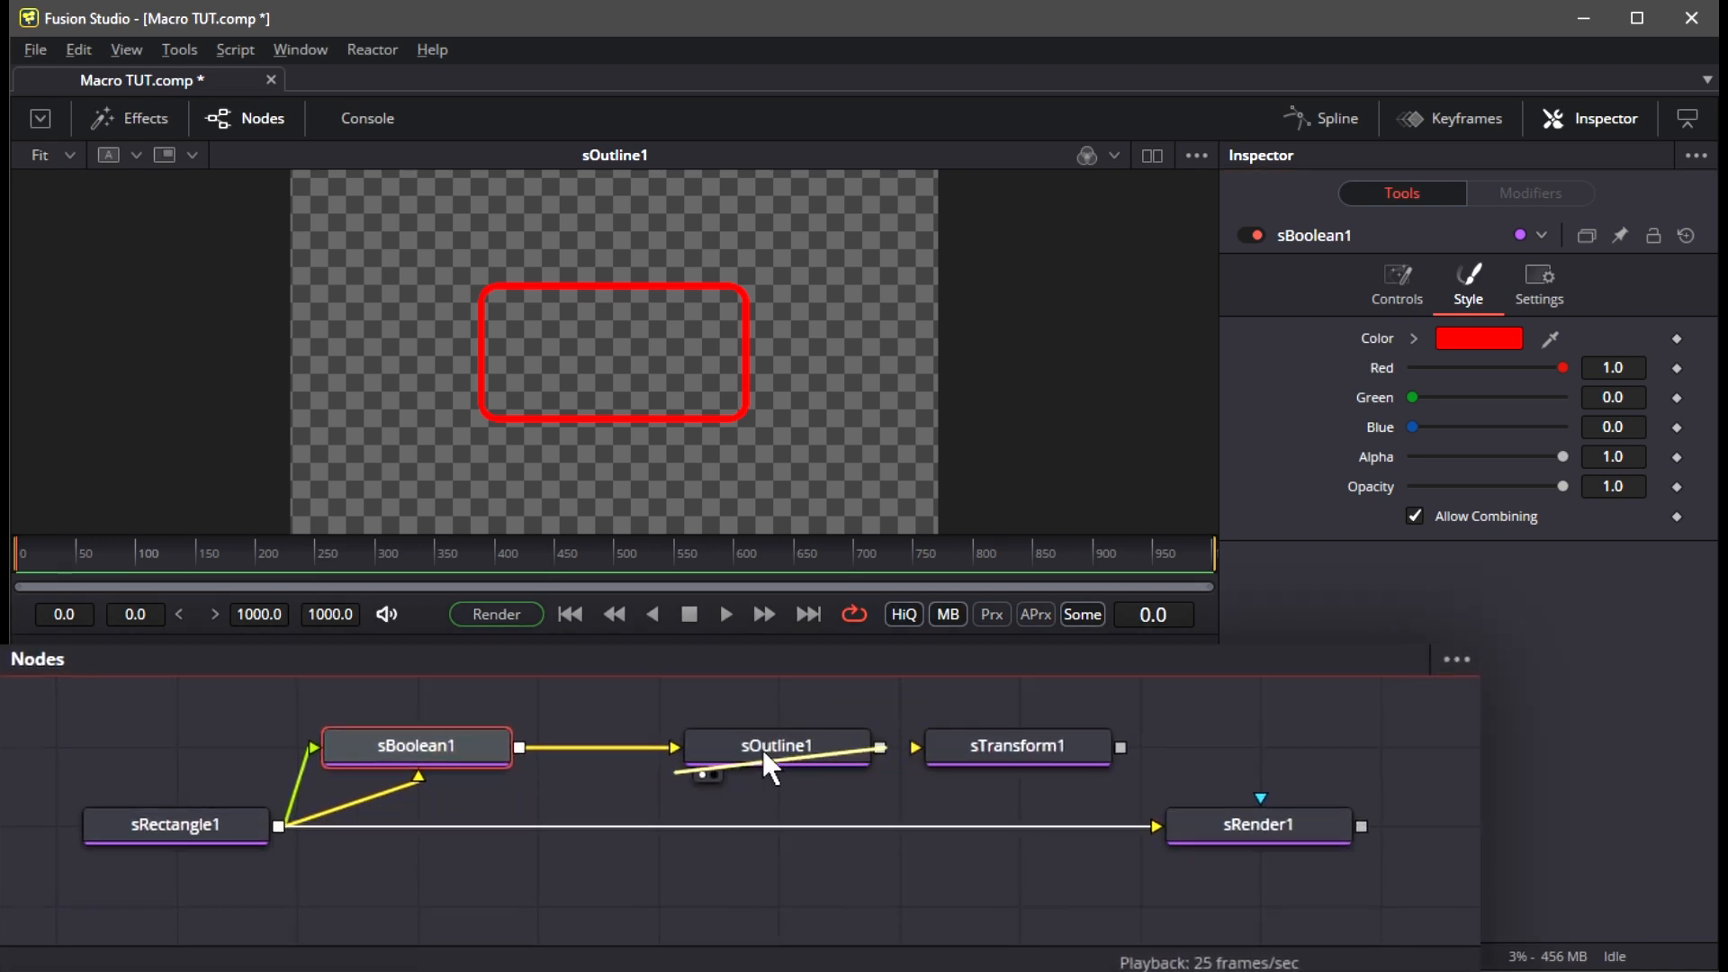
left_click_drag(720, 839, 278, 824)
mouse_move(830, 833)
left_mouse_down()
mouse_move(819, 733)
mouse_move(830, 830)
left_mouse_up()
left_click(1286, 827)
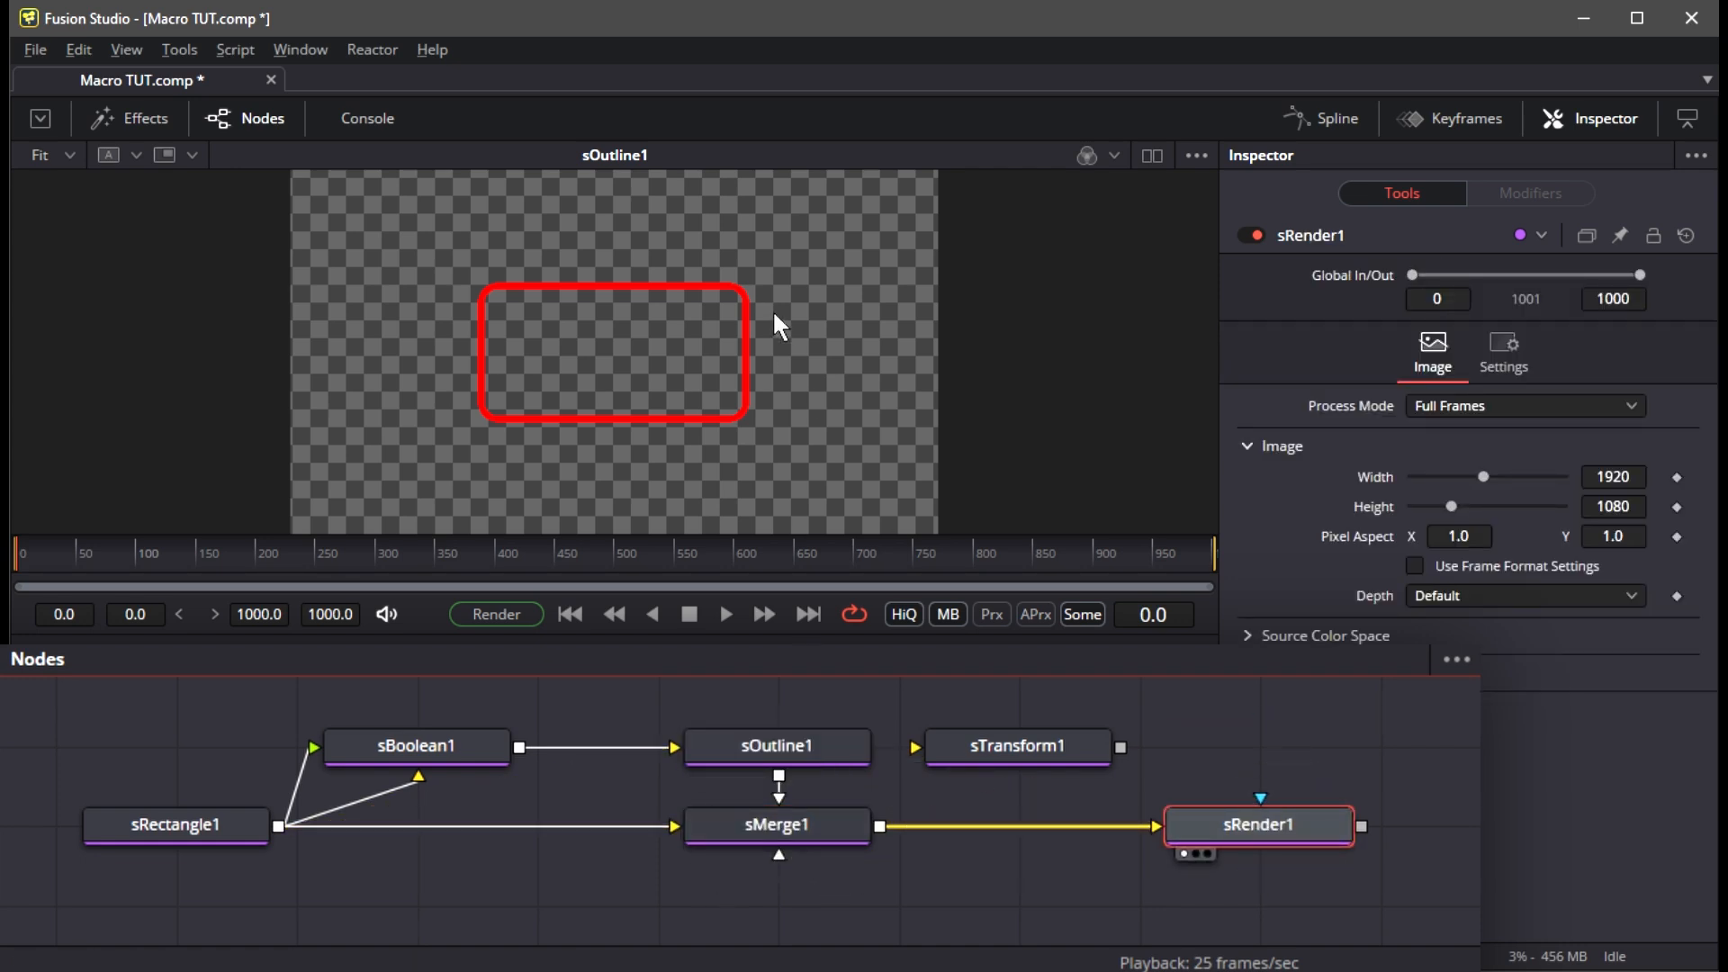
key("1")
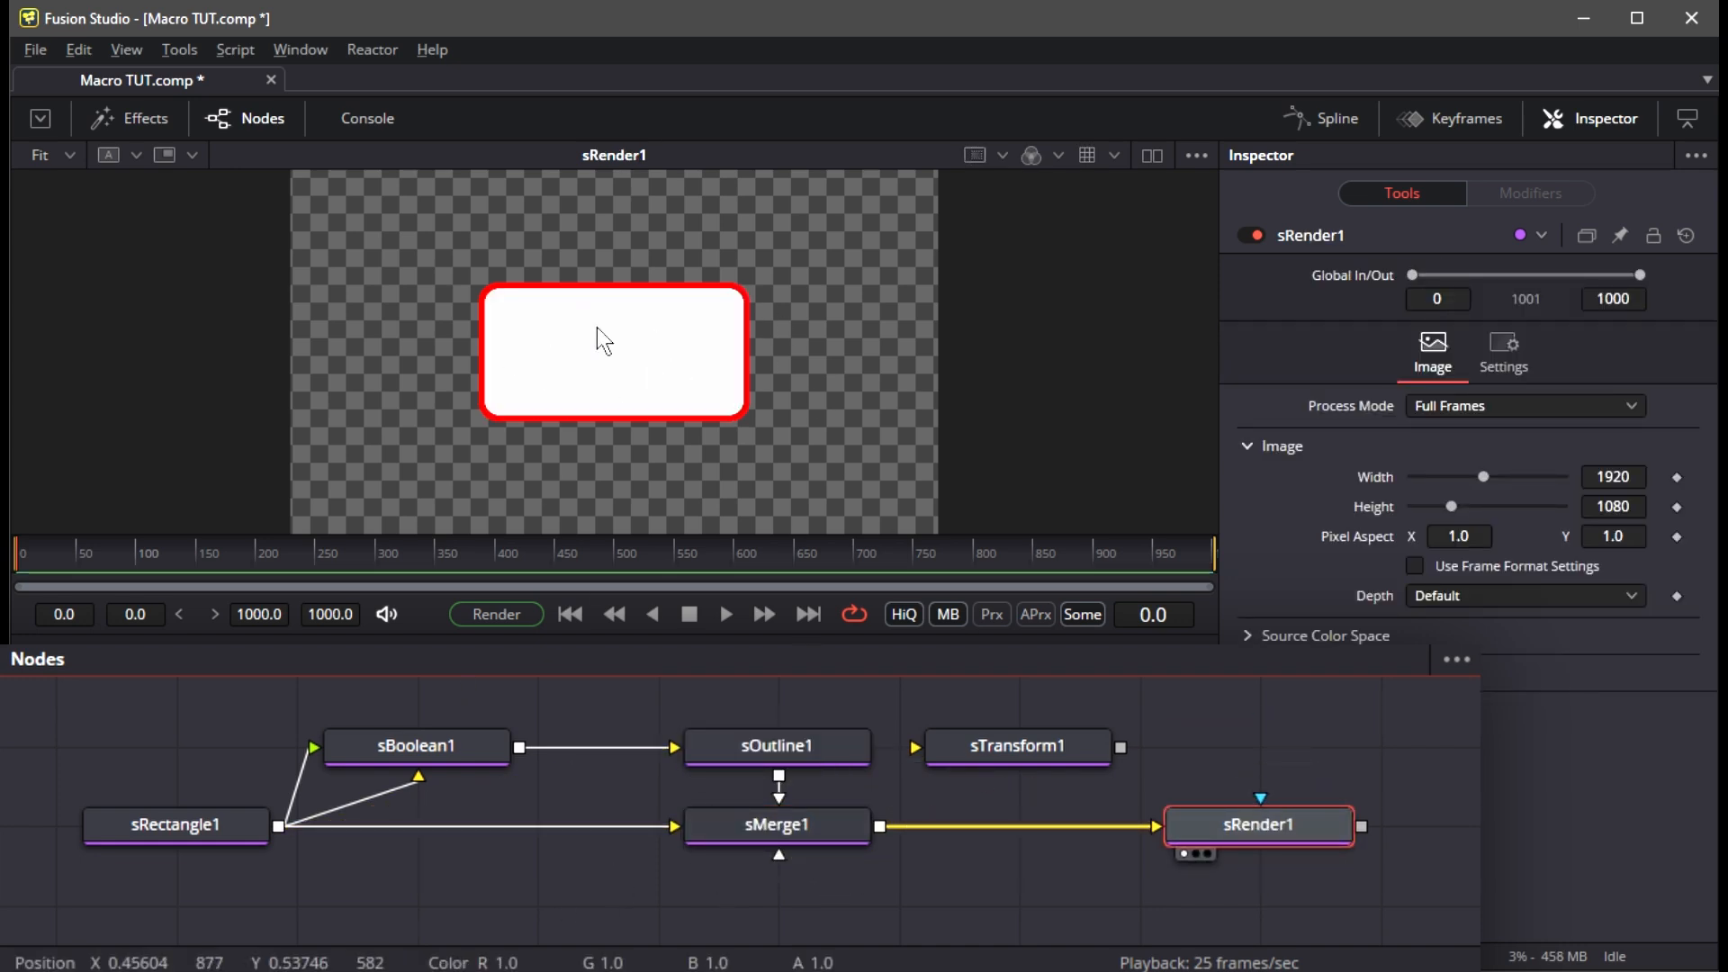
Make sRectangle1's style colour yellow with red 1.0, green 1.0 and blue 0.0
left_click(176, 824)
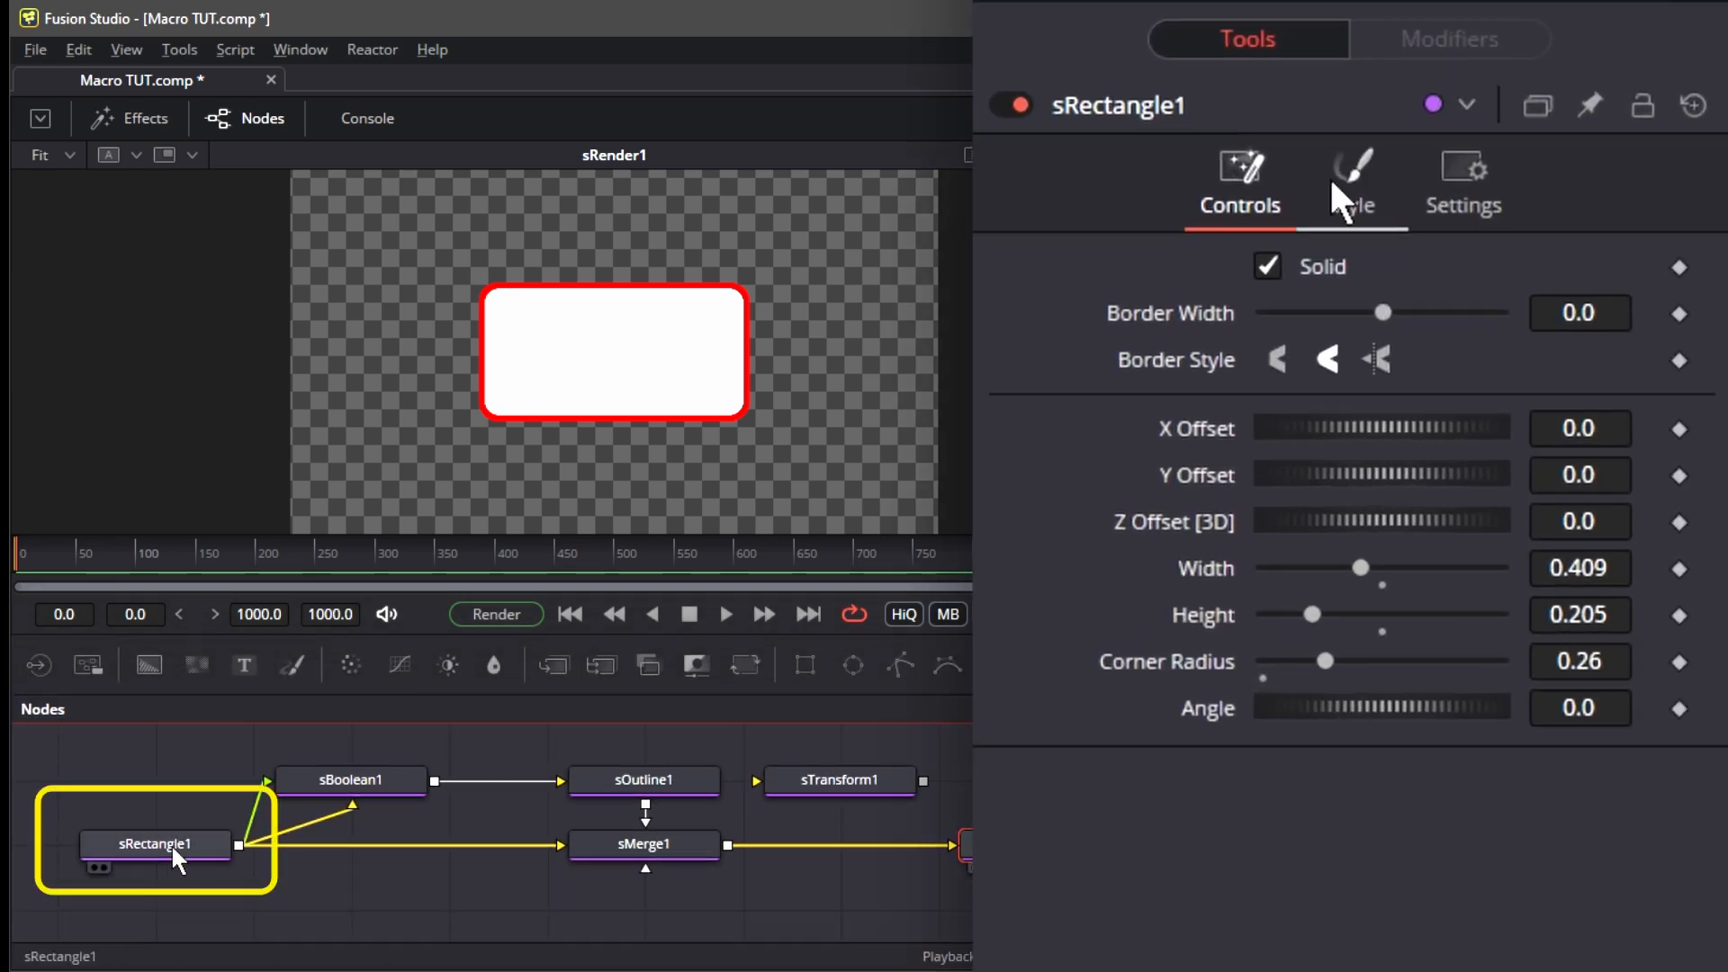
left_click(1348, 185)
left_click_drag(1501, 359, 1256, 360)
left_click_drag(1502, 407, 1181, 393)
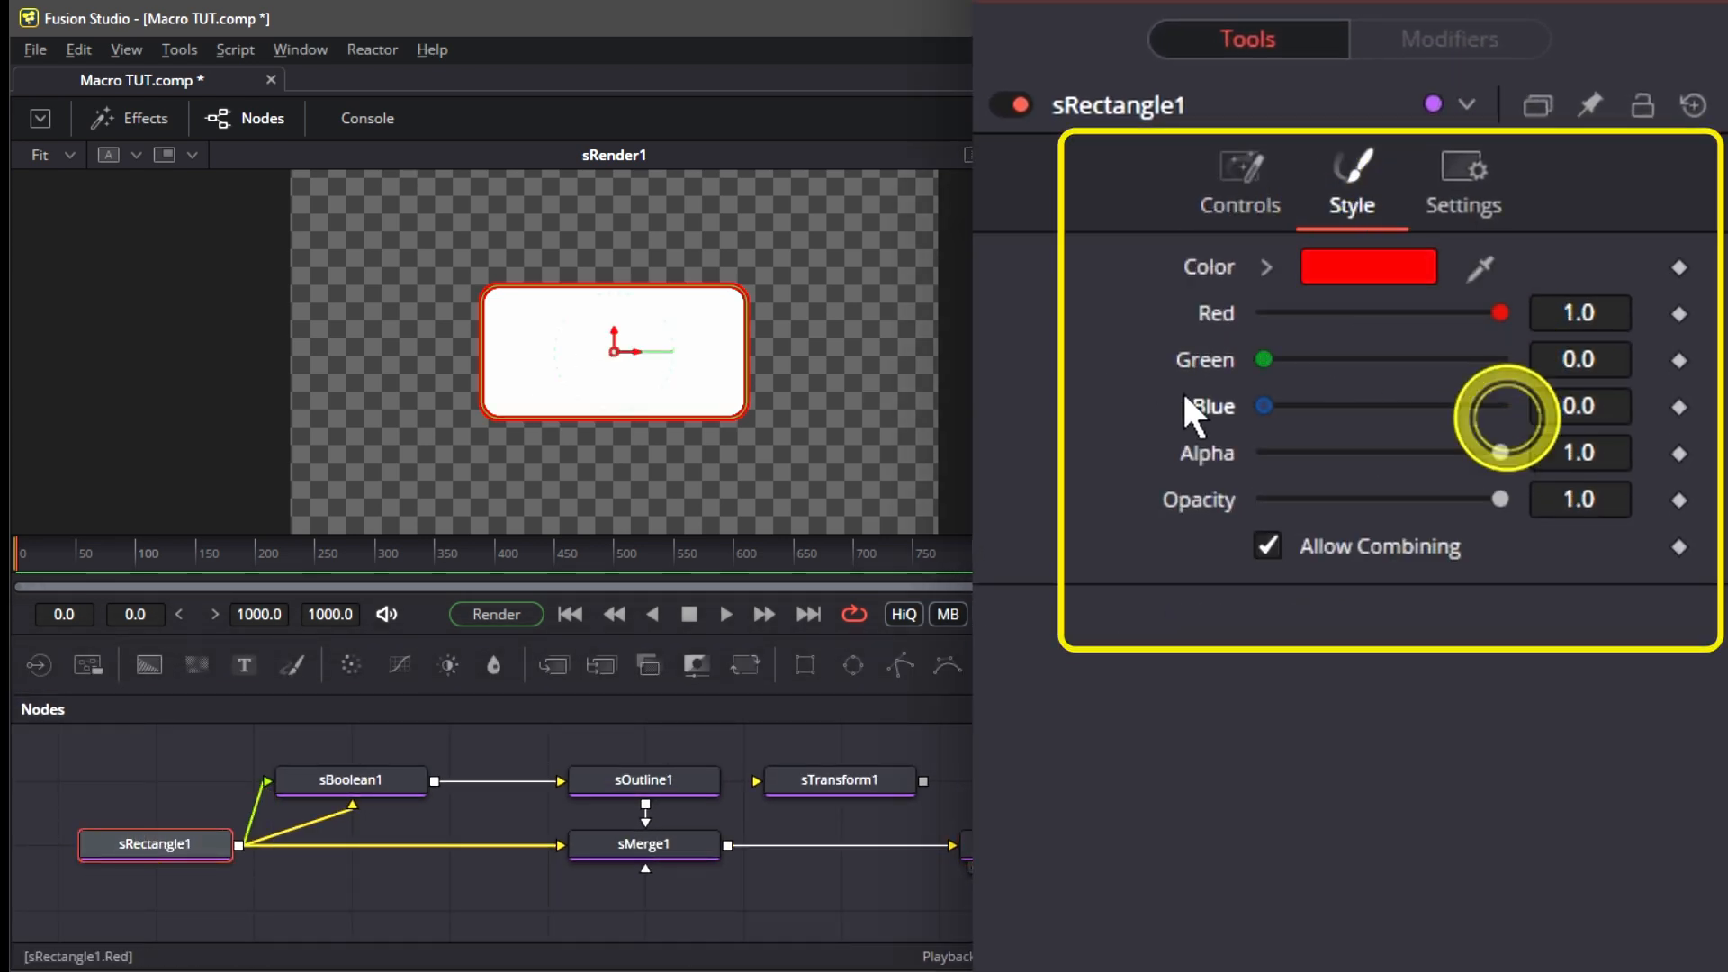
double_click(1264, 404)
double_click(1264, 359)
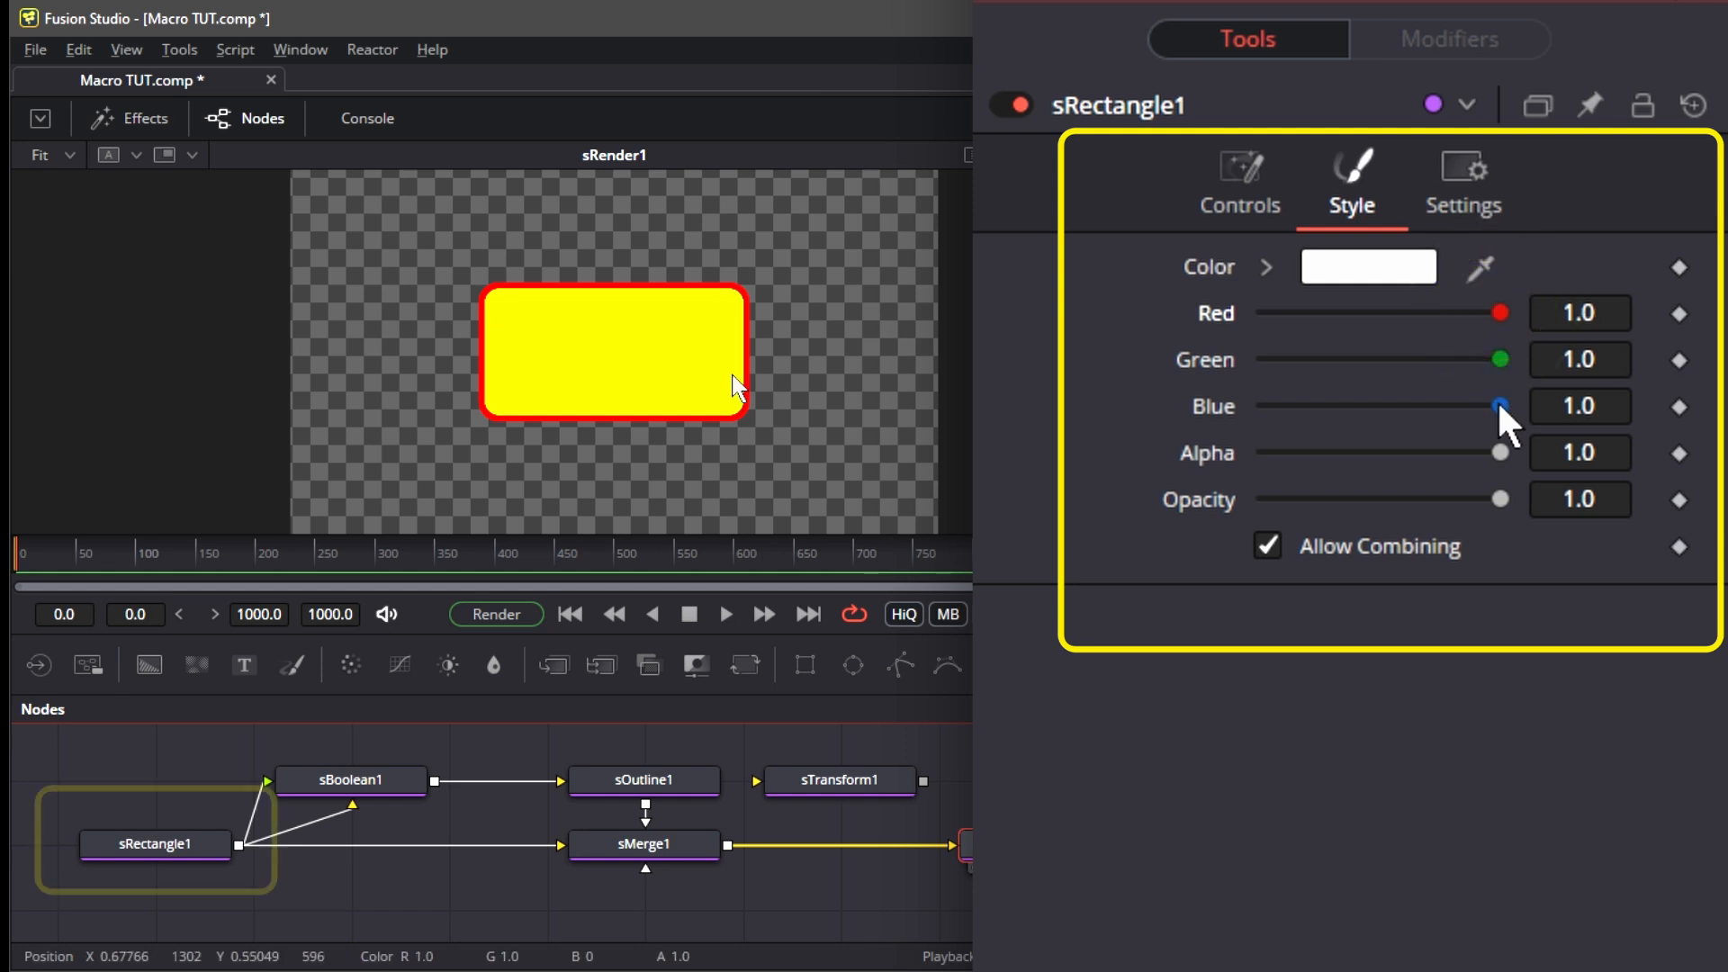
left_click_drag(1499, 405, 1261, 405)
left_click(191, 855)
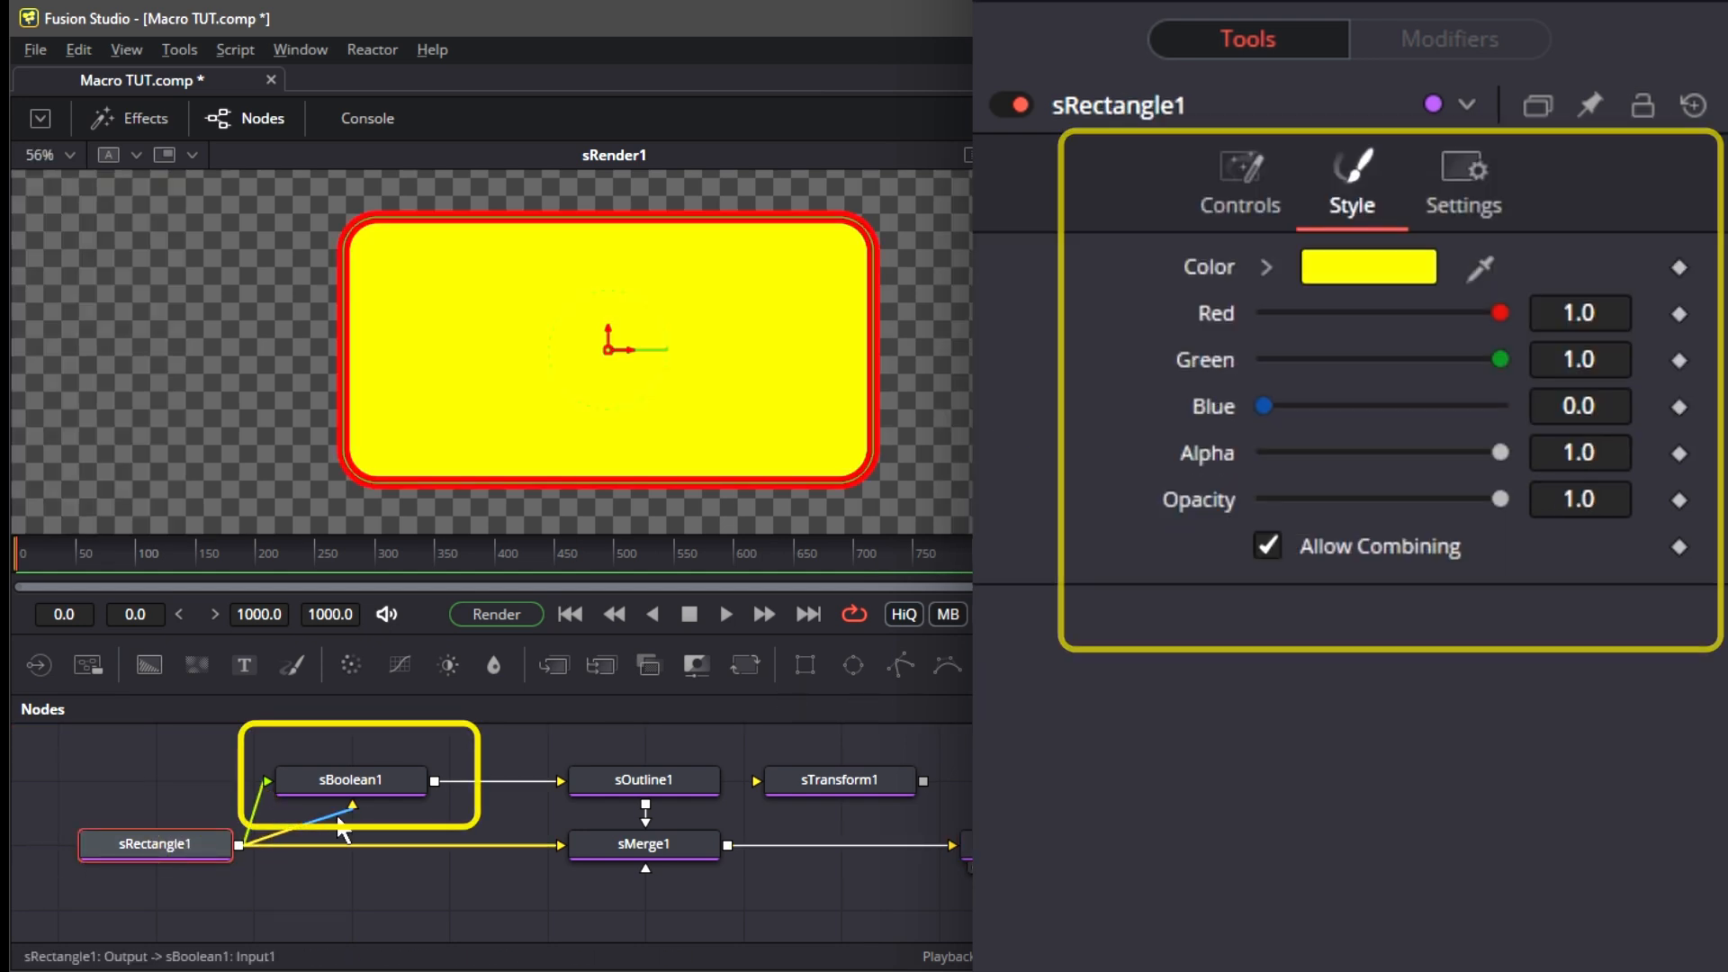
Try lowering the opacity in sBoolean1's style settings
left_click(350, 780)
left_click_drag(1501, 500, 1355, 540)
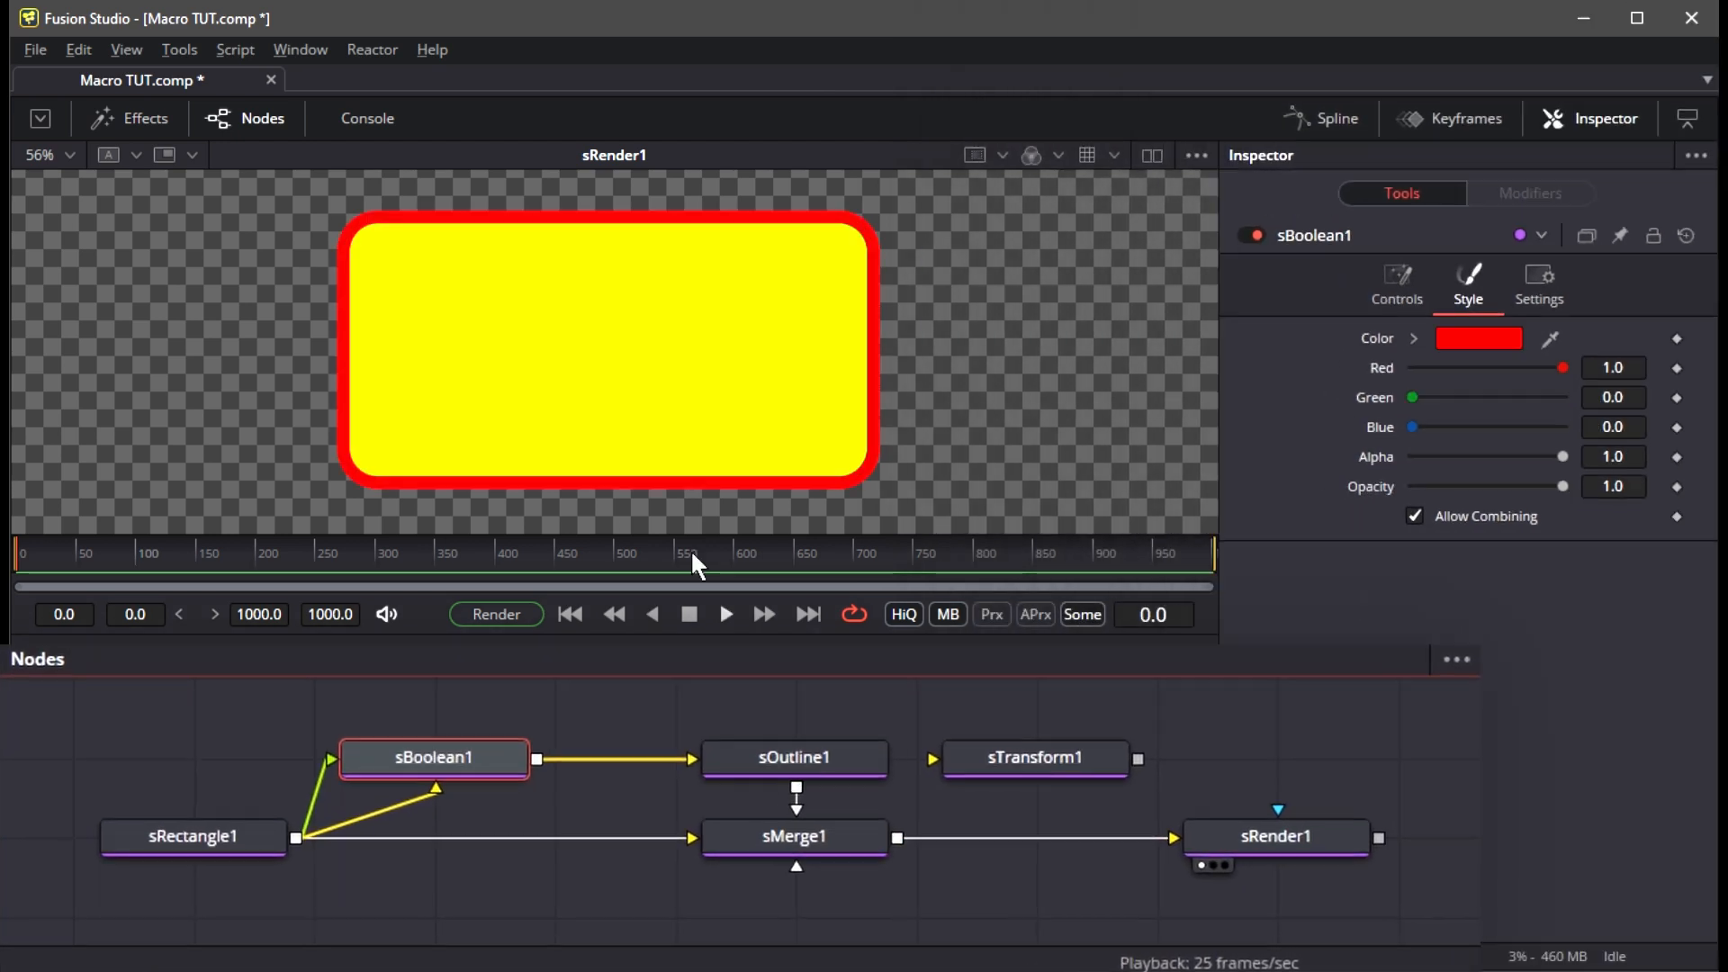
Insert sTransform1 between sMerge1 and sRender1, tighten the node layout, and fit the render in the viewer
left_click_drag(666, 698, 814, 846)
left_click_drag(790, 825, 932, 759)
left_click_drag(1138, 759, 1173, 838)
left_click_drag(1064, 770, 983, 839)
left_click_drag(1269, 839, 1148, 842)
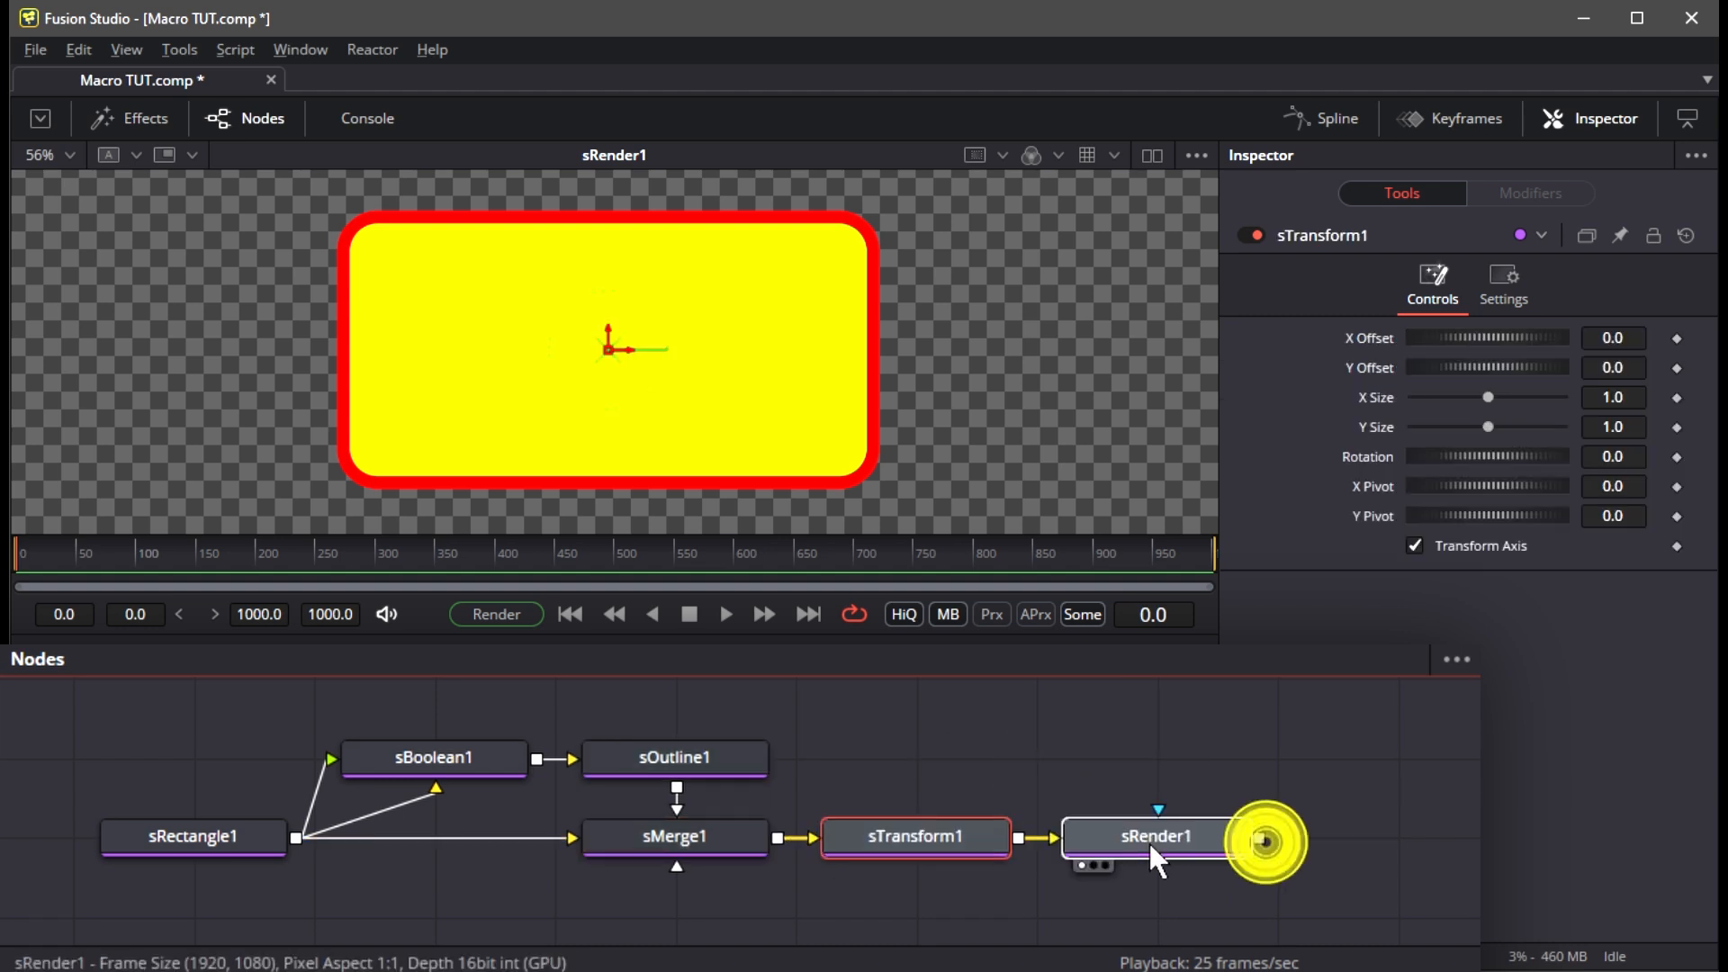
left_click(938, 841, "ctrl")
key("ctrl+f")
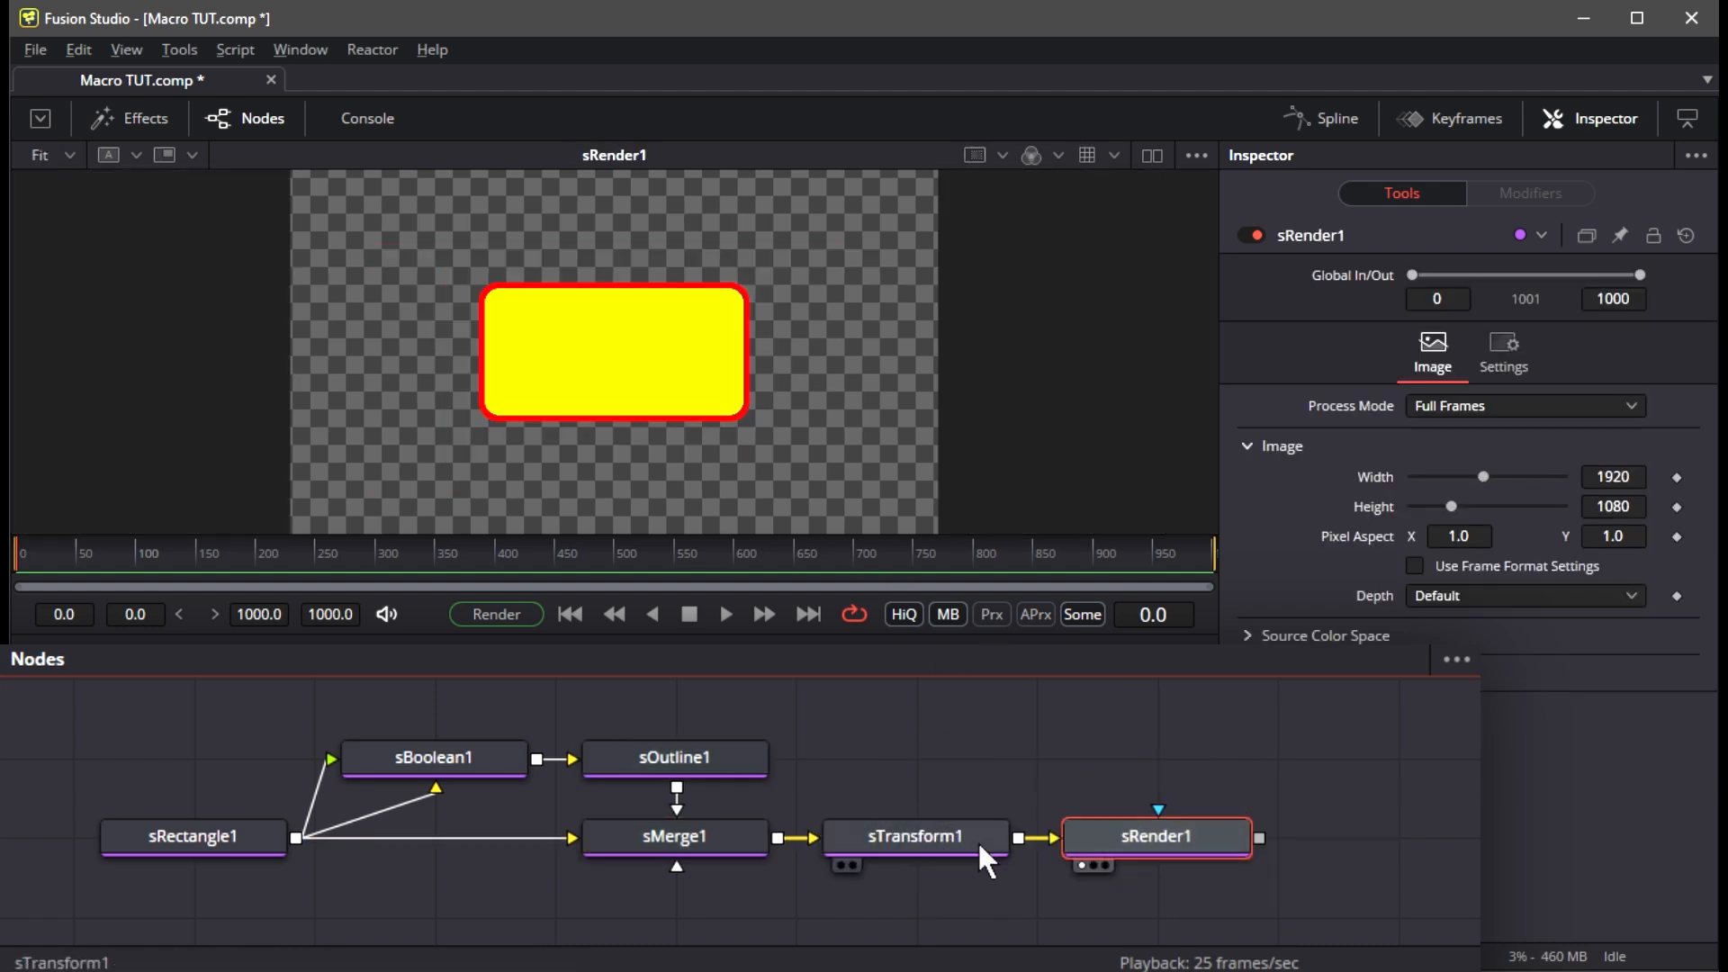
Try moving the rounded rectangle with sTransform1 and scaling its X and Y sizes independently, then reset both sizes to 1.0
left_click(960, 839)
left_click_drag(615, 351, 637, 235)
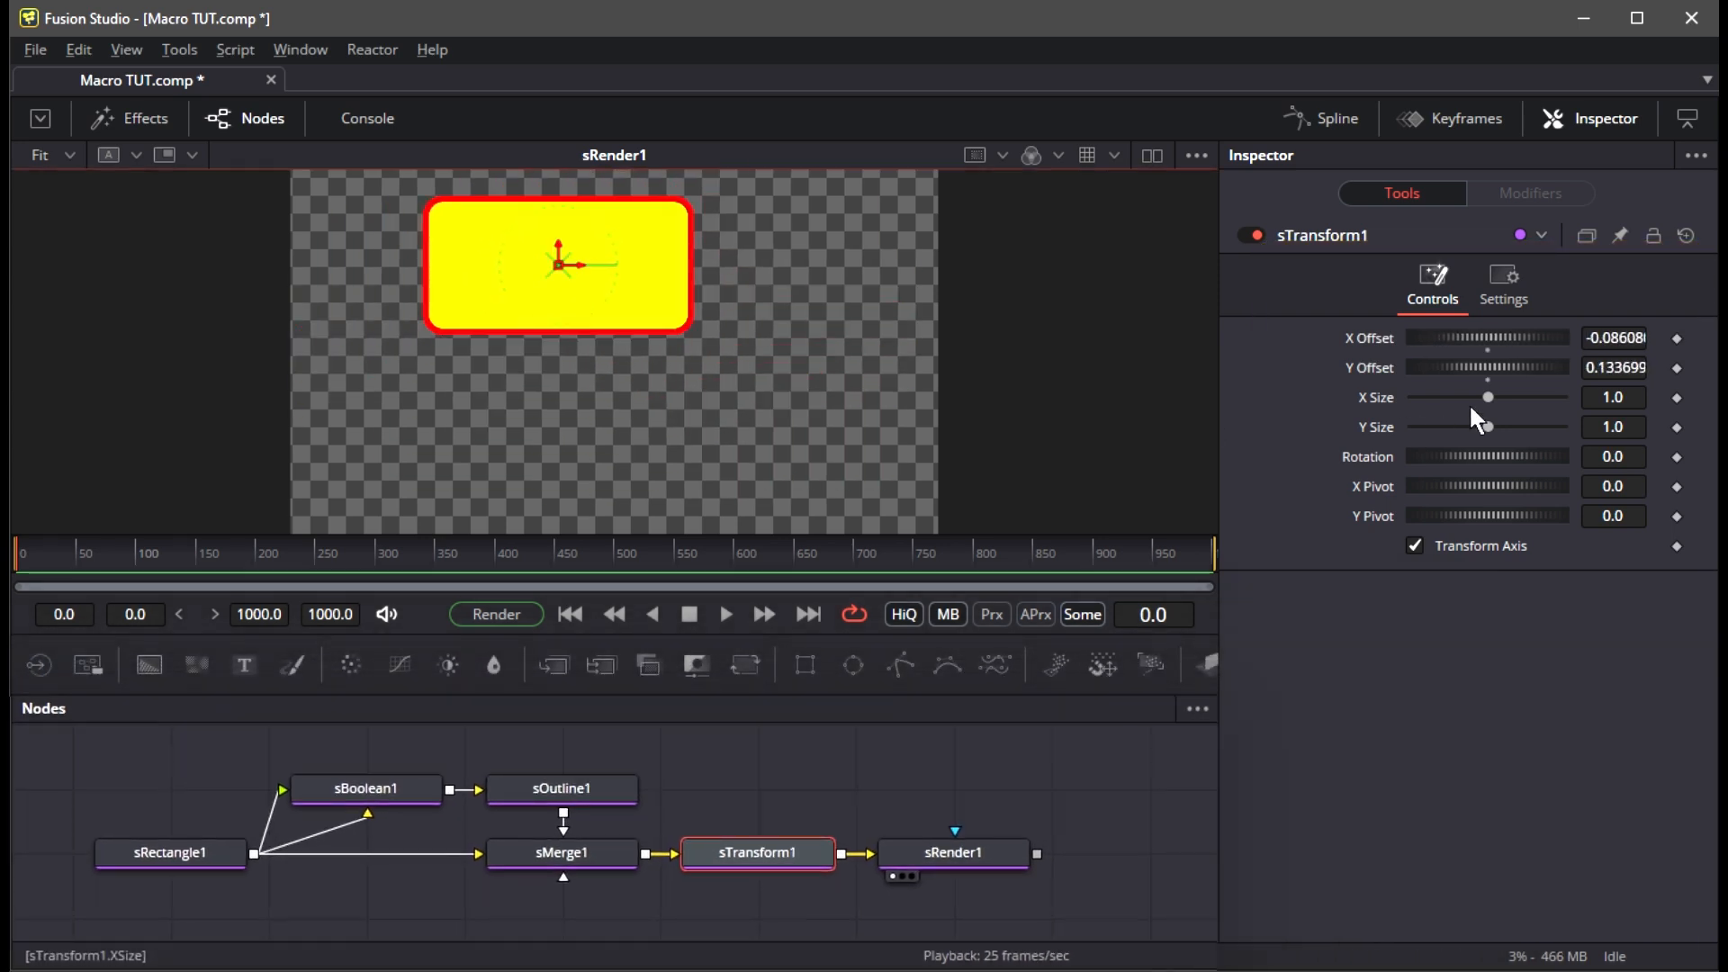
left_click_drag(1486, 397, 1519, 402)
left_click_drag(1487, 427, 1465, 398)
left_click(1487, 437)
left_click(1488, 399)
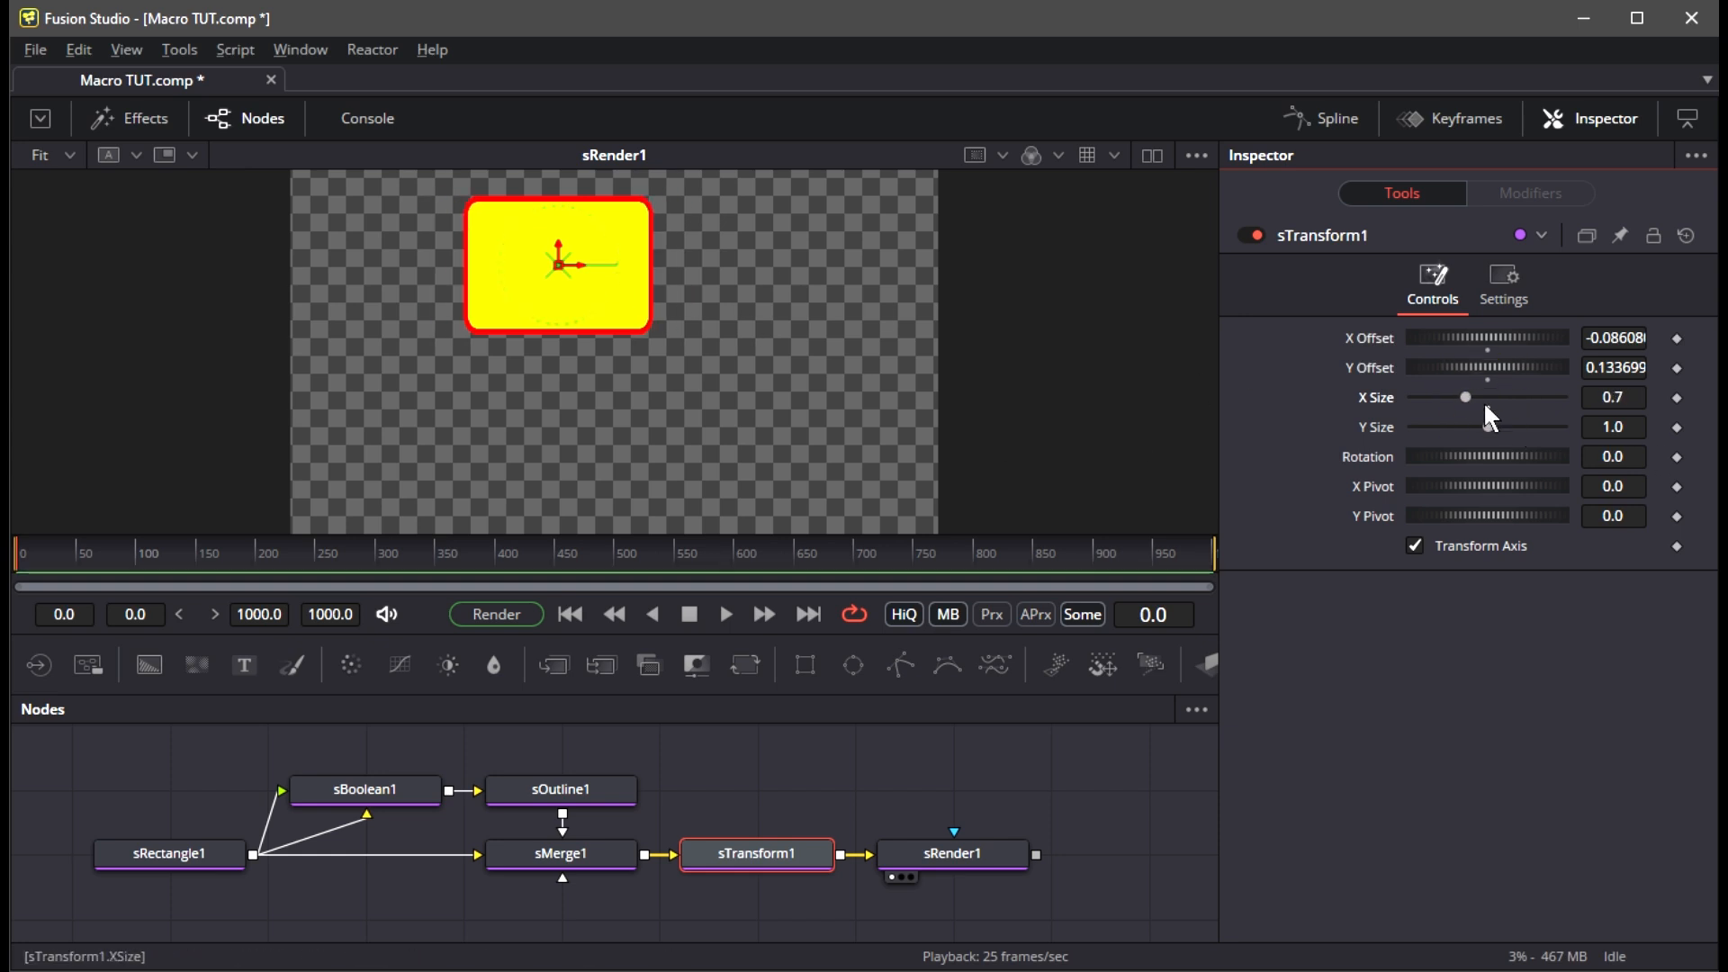
left_click(1487, 398)
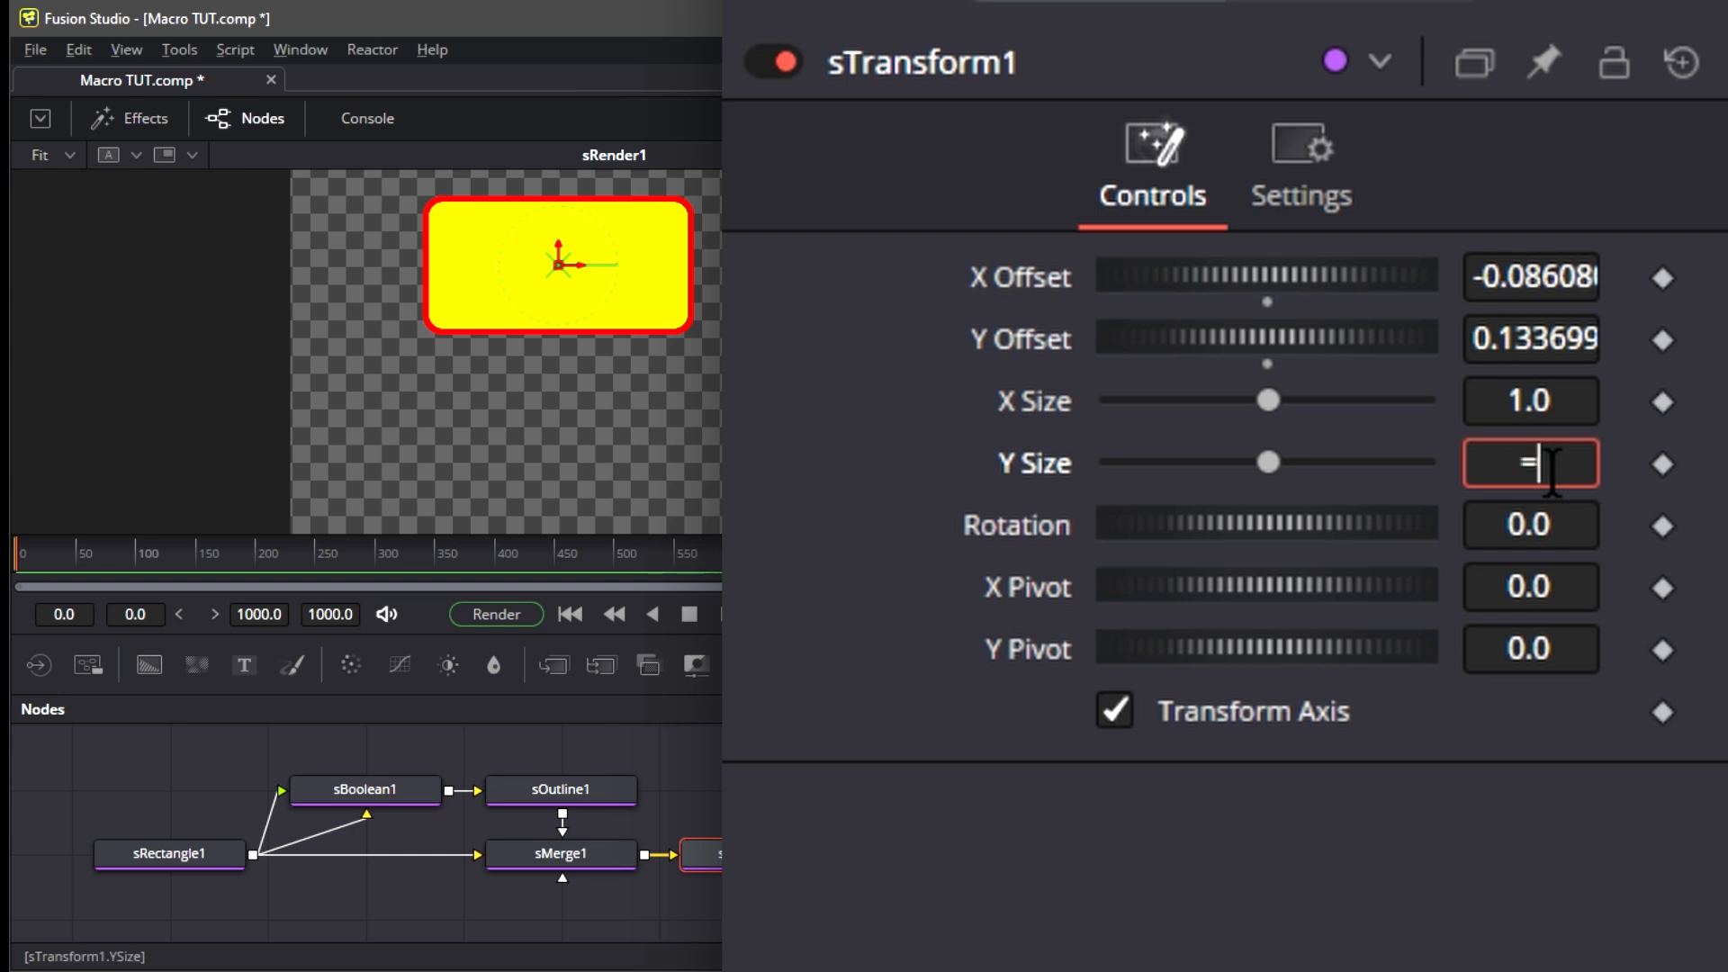
Drive sTransform1's Y Size with an expression linked to its X Size
key("Tab")
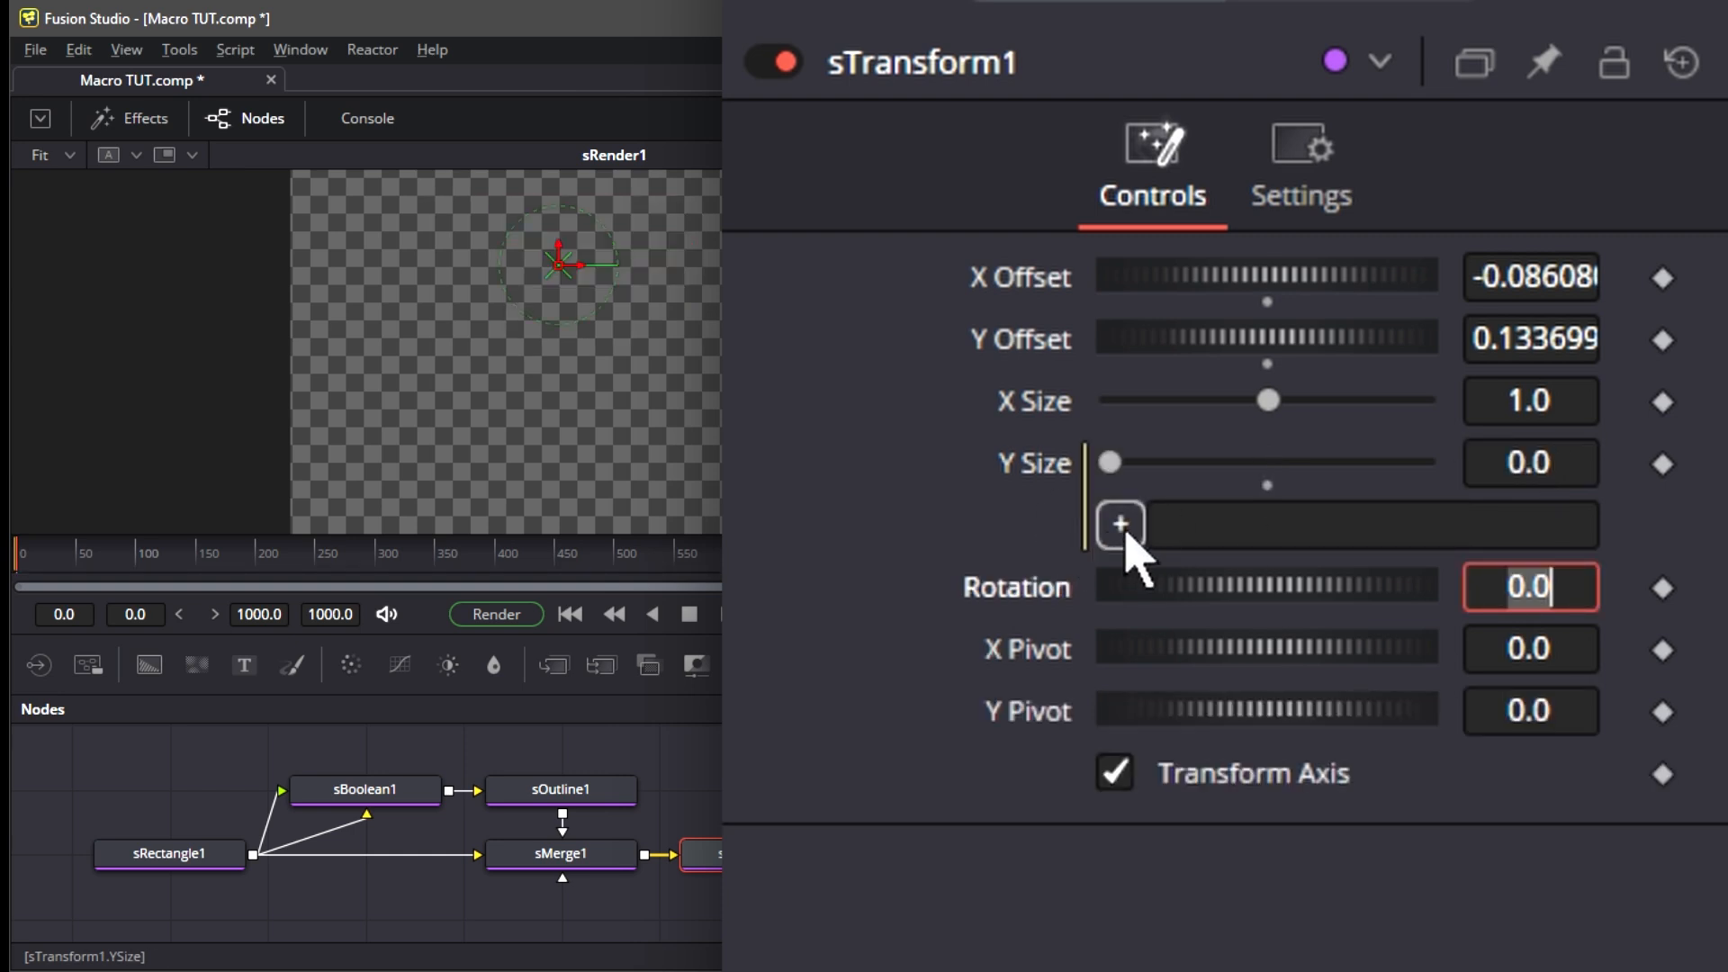
left_click_drag(1125, 531, 933, 524)
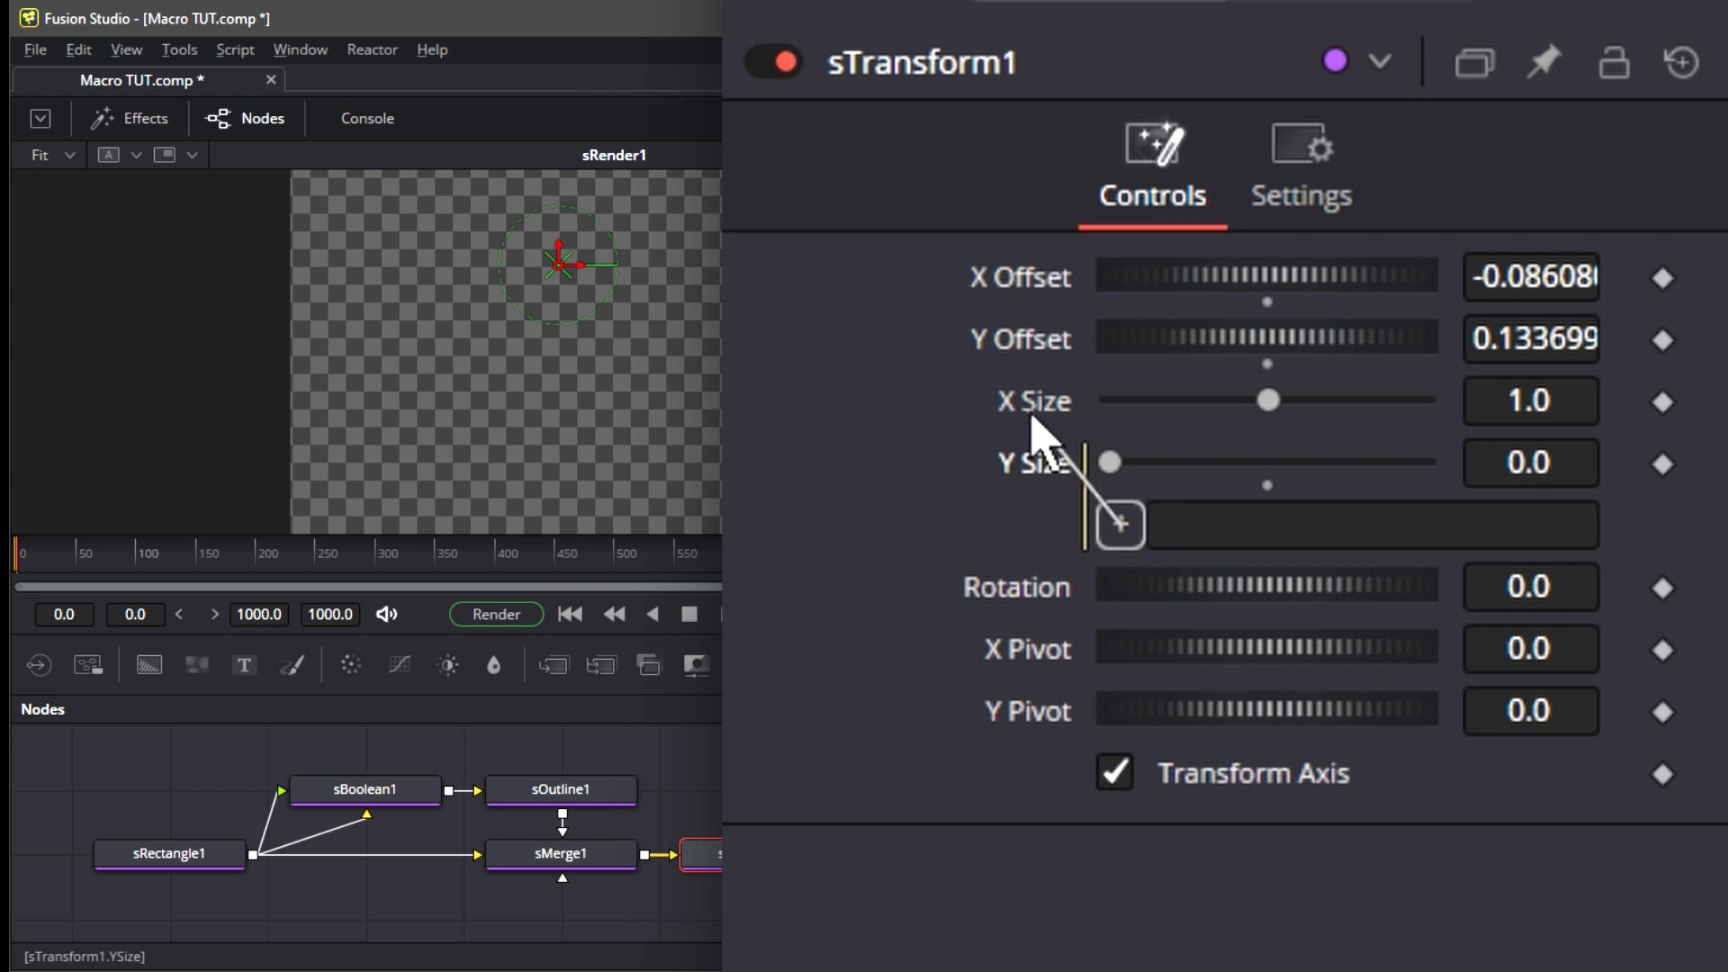
left_click_drag(1020, 405, 1026, 403)
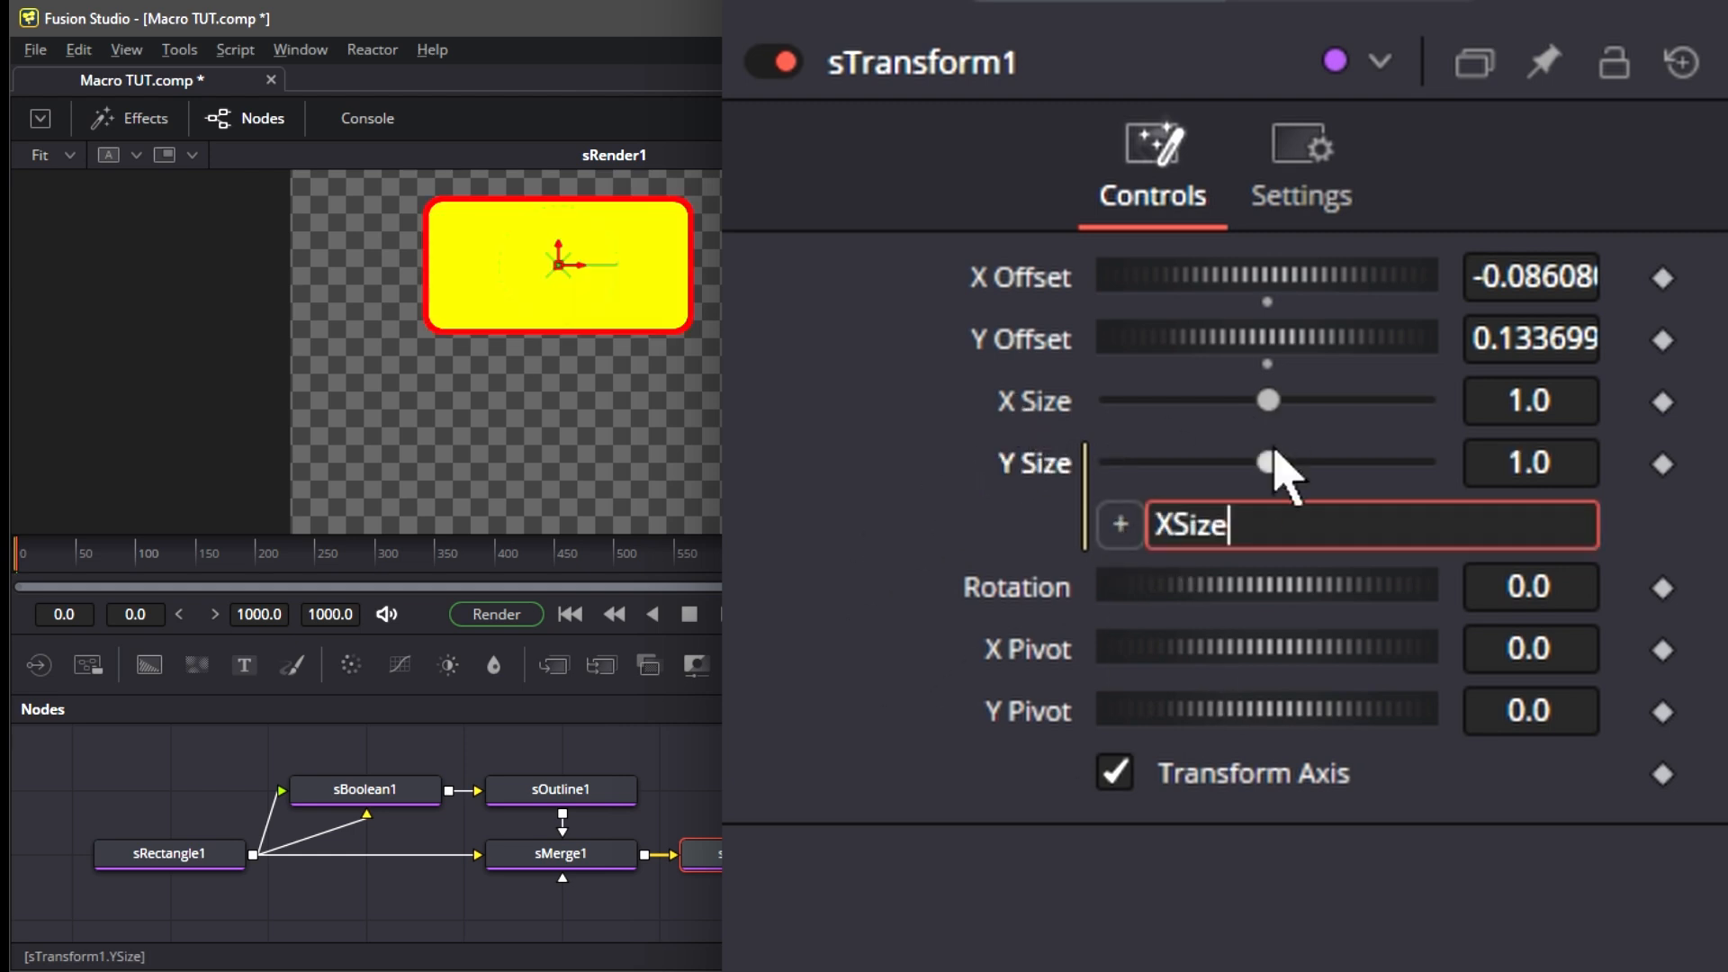
Try uniform scaling and rotation on sTransform1, and reset its size, rotation and X and Y offsets to their defaults
left_click_drag(1269, 400, 1487, 407)
left_click(1487, 409)
left_click_drag(1489, 493, 1490, 493)
left_click(1488, 499)
left_click(1490, 368)
left_click(1488, 339)
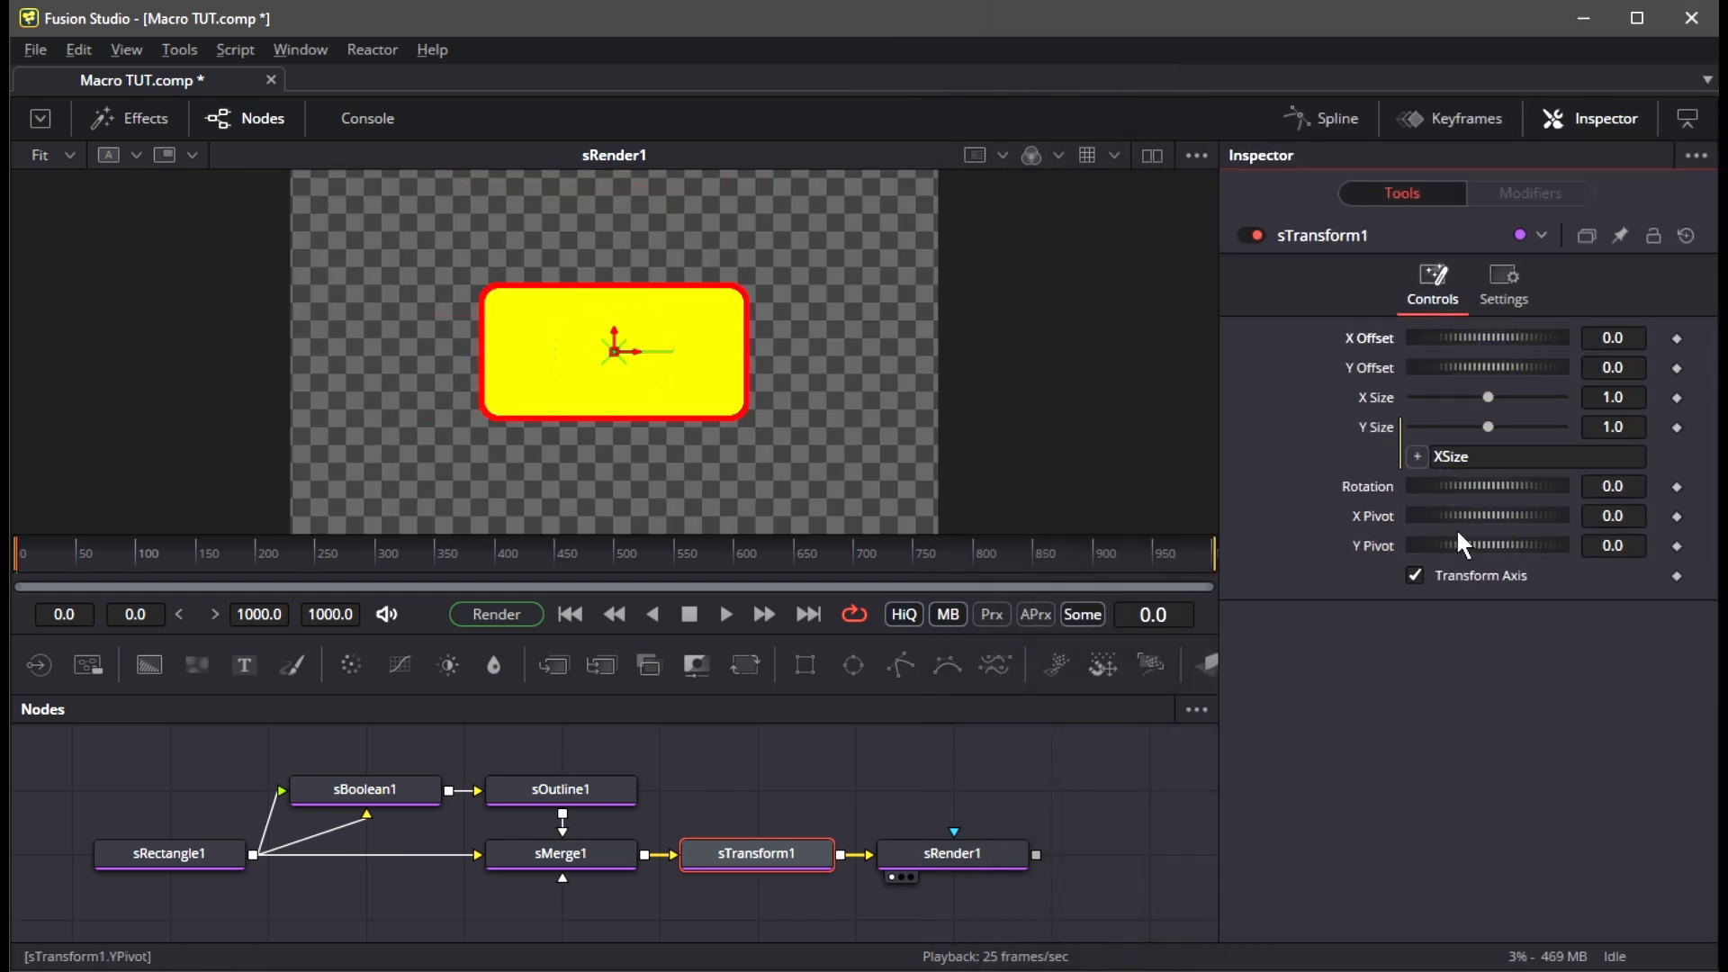
Review the settings of sRender1, sTransform1, sRectangle1, sBoolean1 and sOutline1, including the rectangle's style colour
left_click(965, 863)
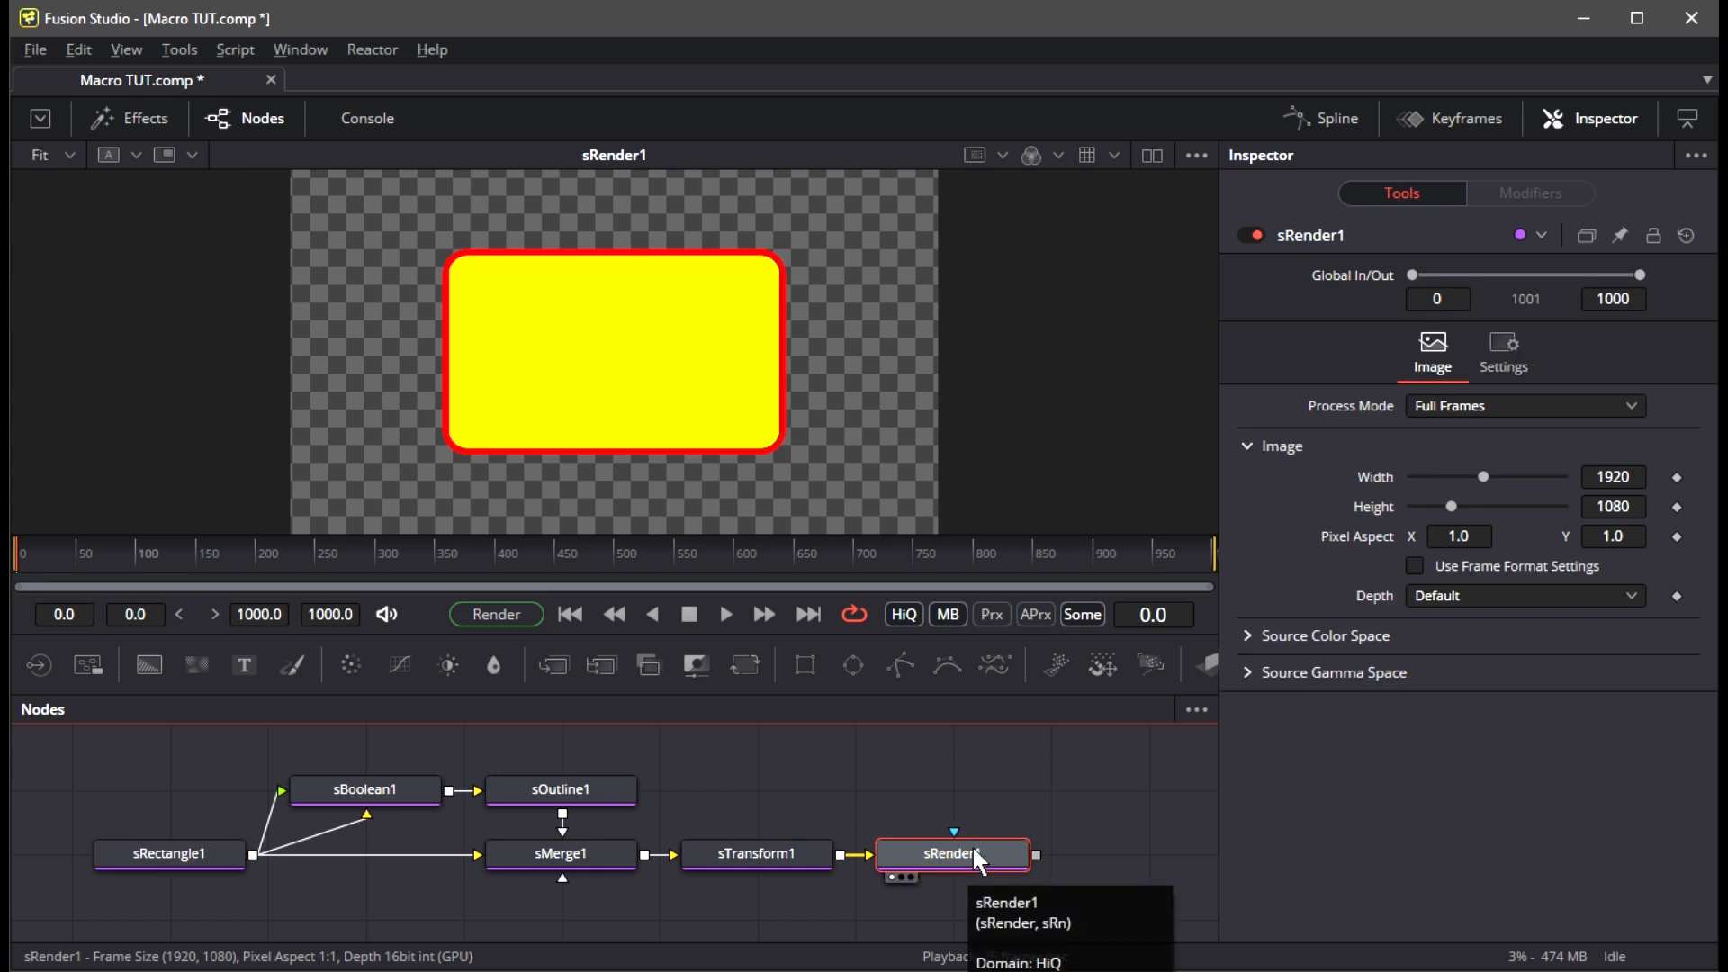
left_click(791, 859)
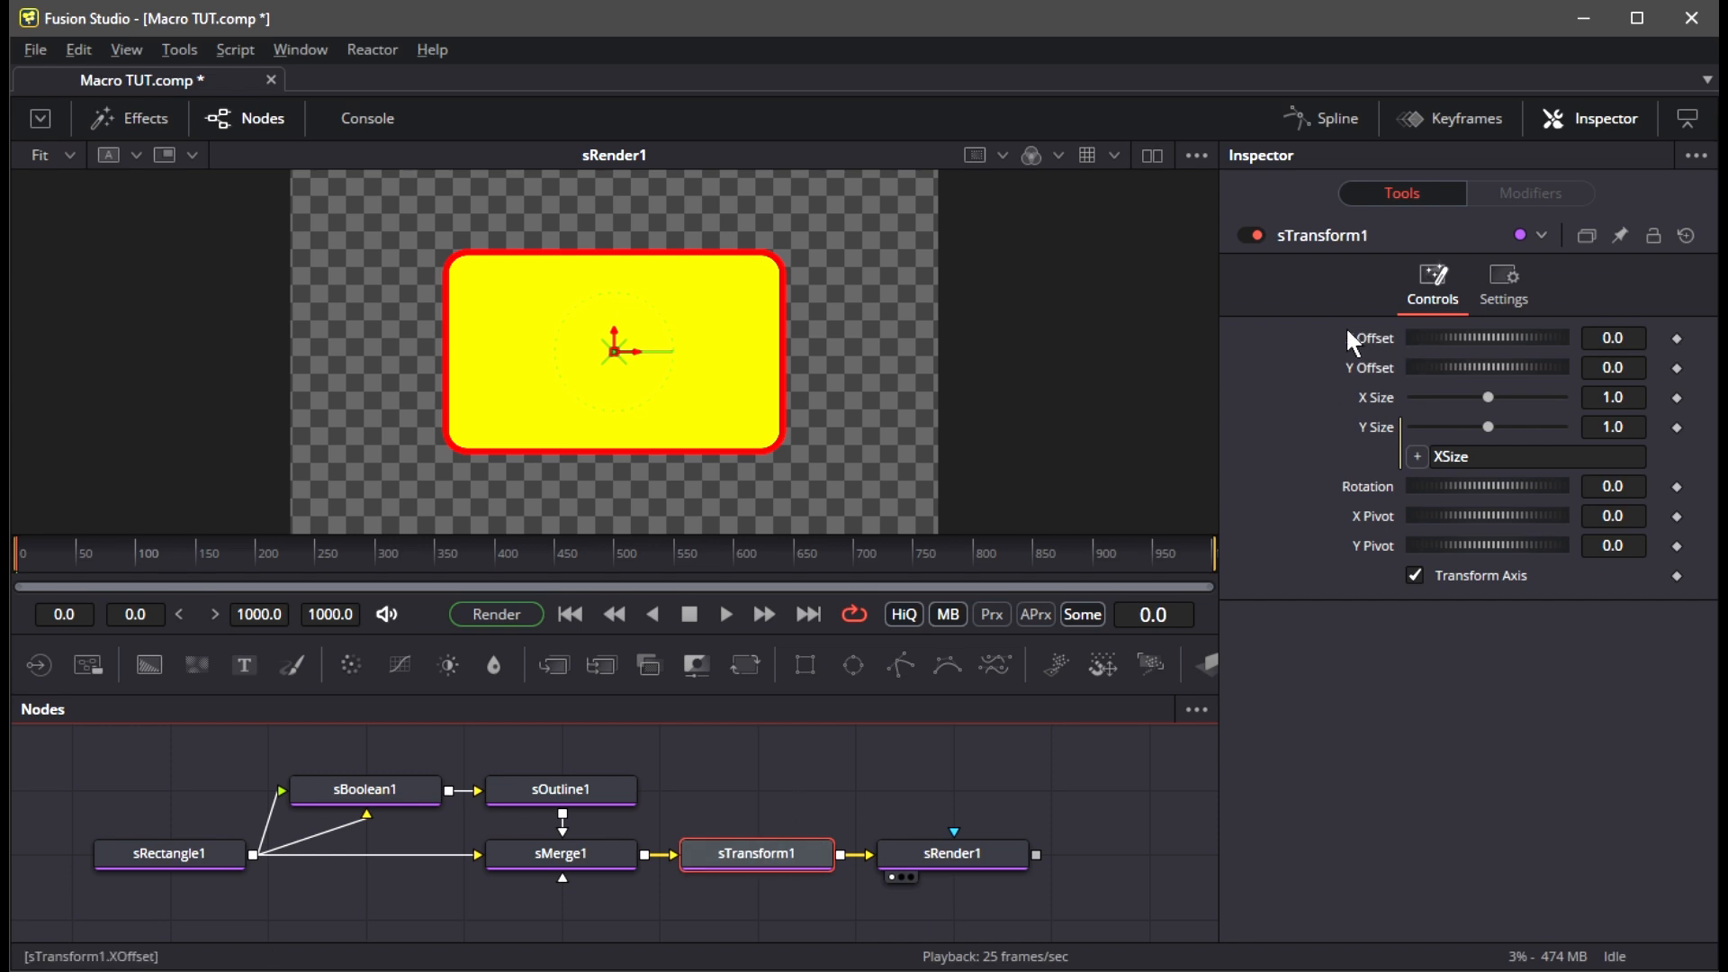
left_click(187, 856)
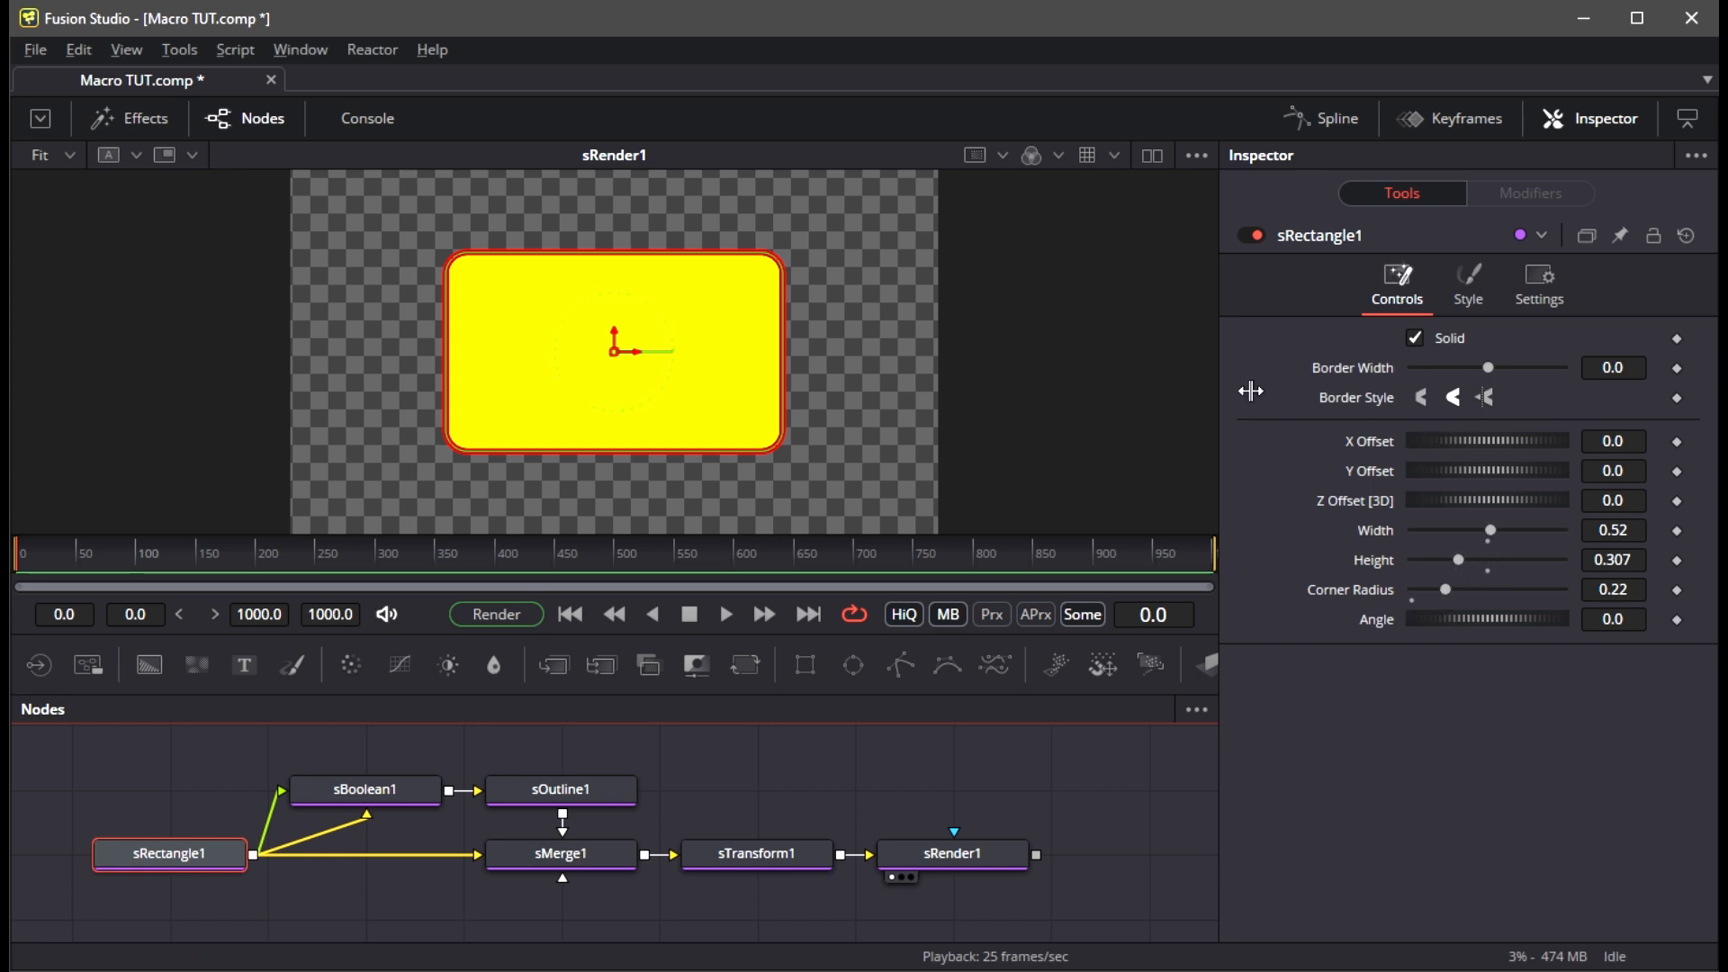
left_click(1468, 281)
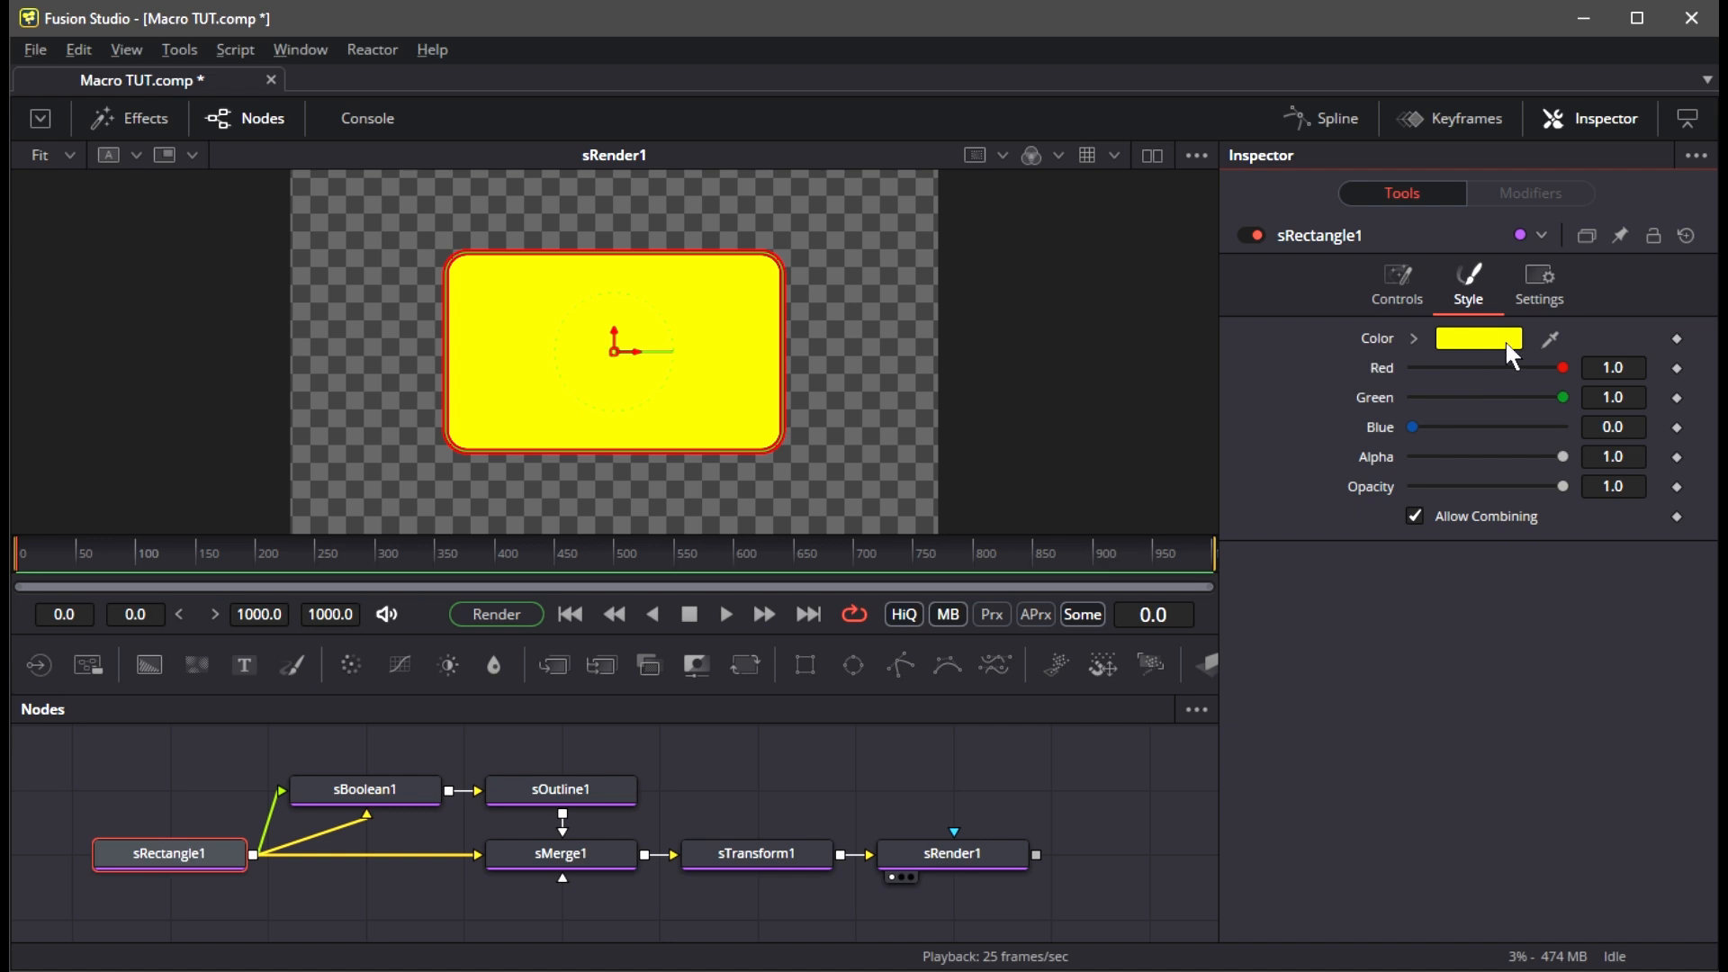
left_click(1408, 277)
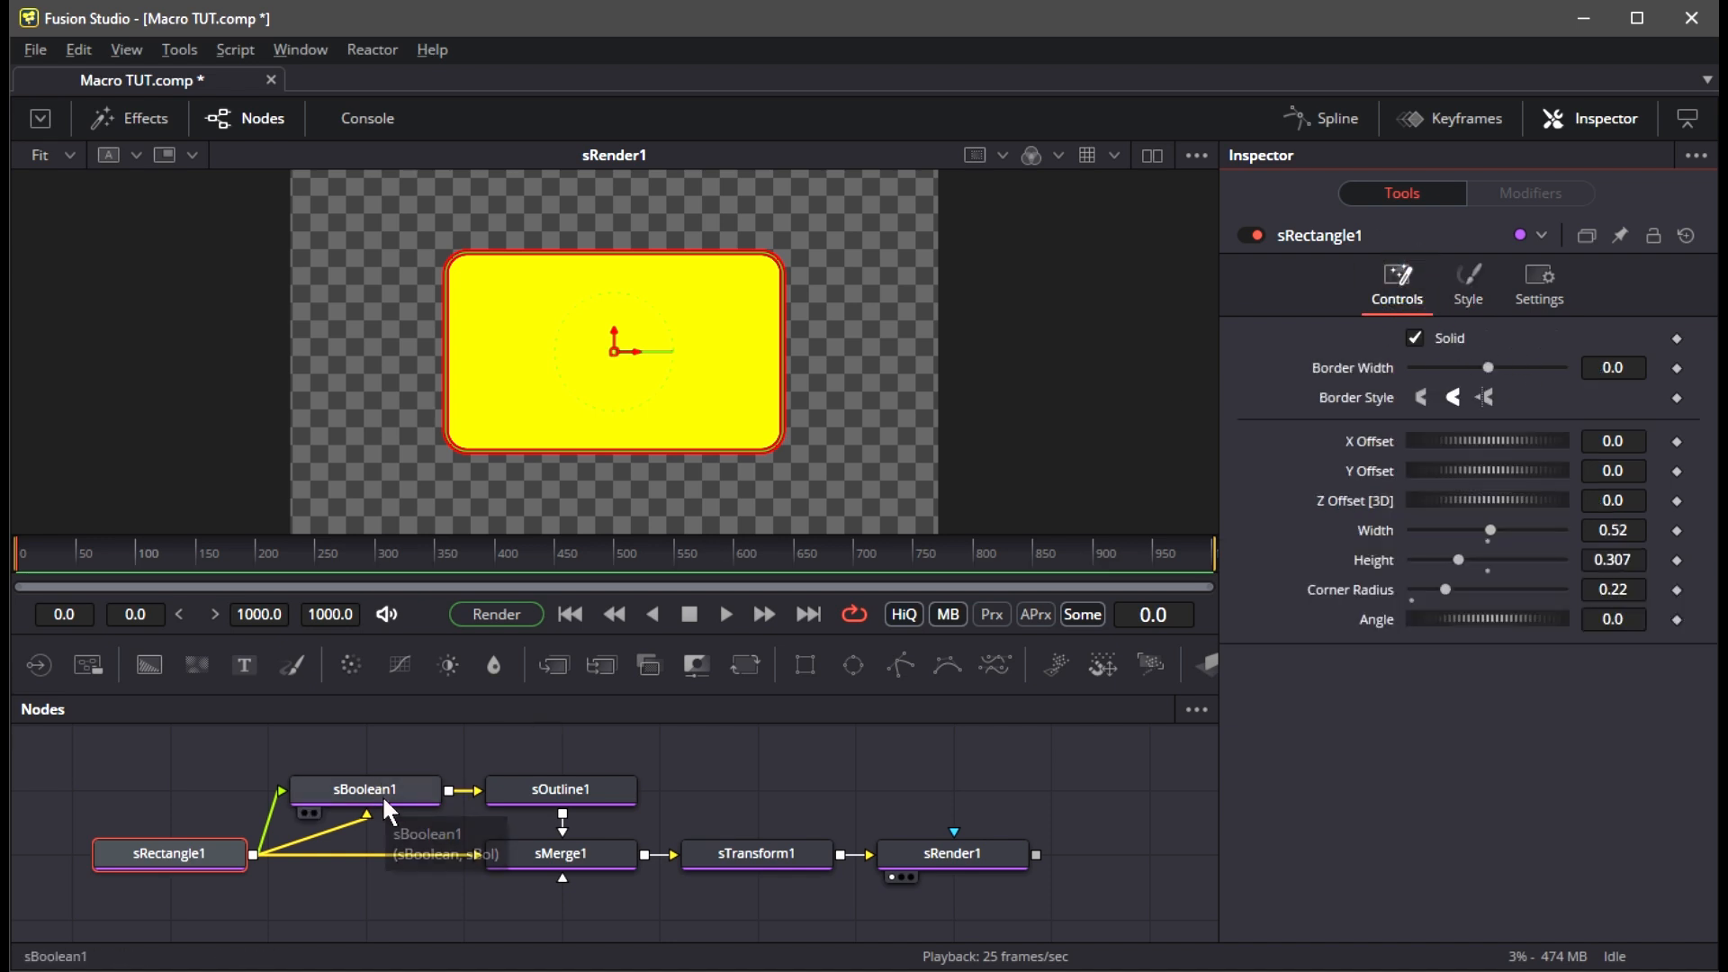
left_click(420, 797)
left_click(628, 787)
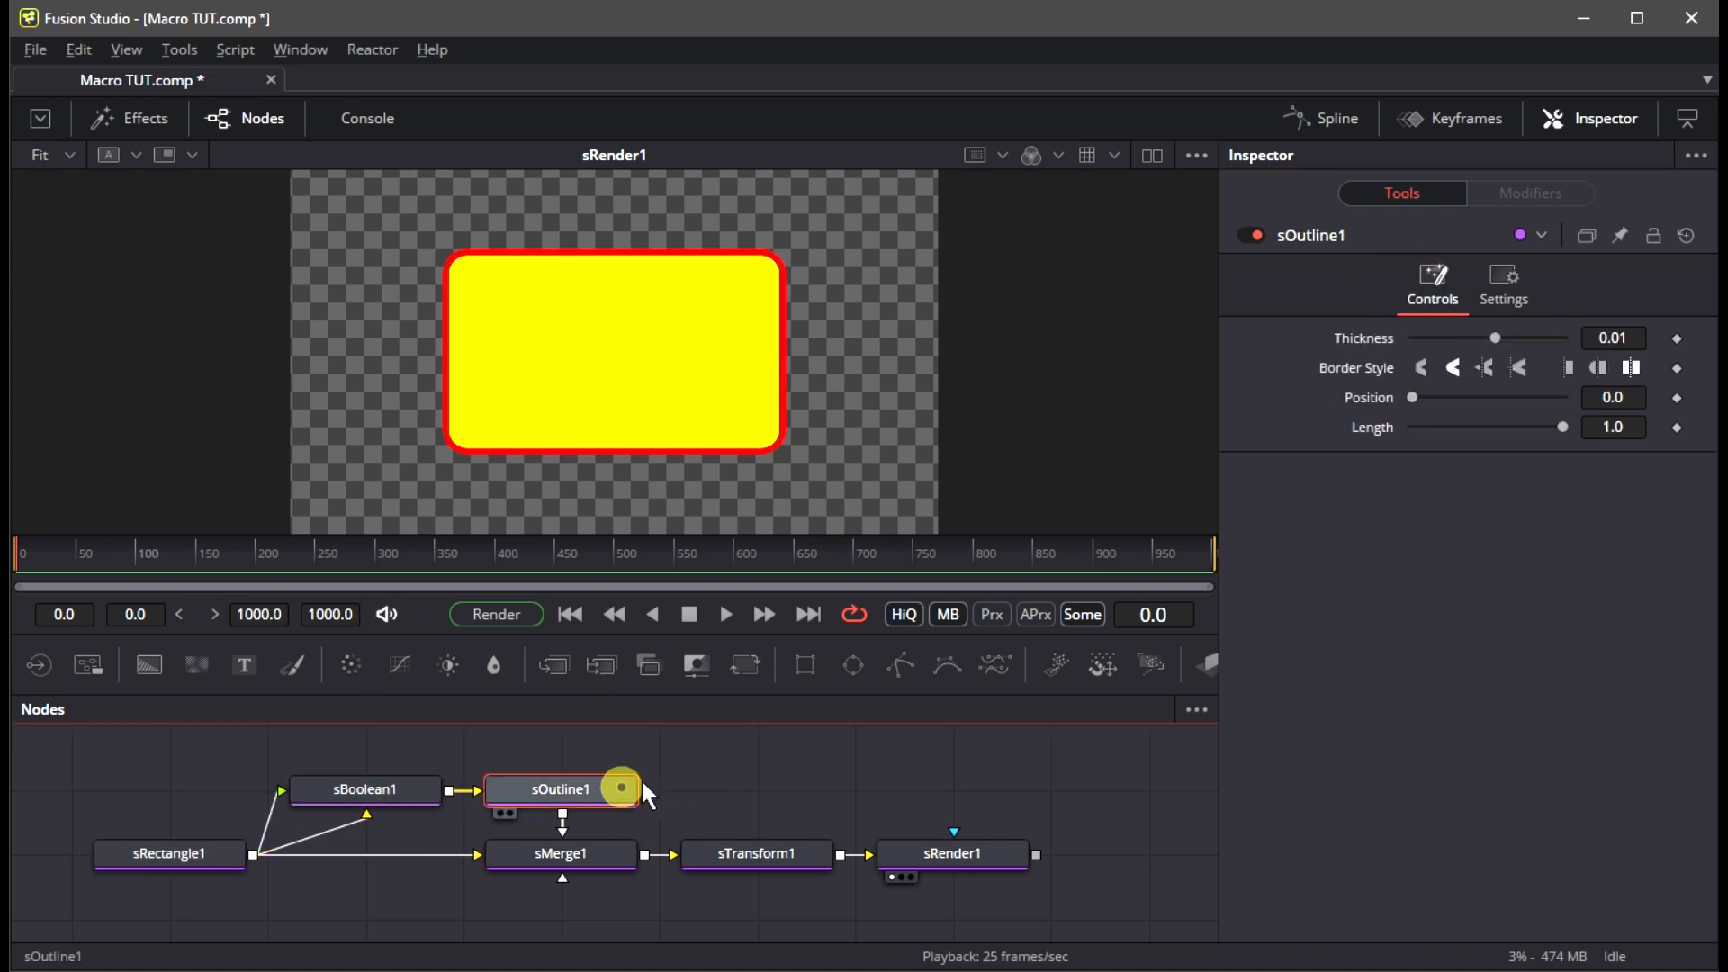
left_click(981, 859)
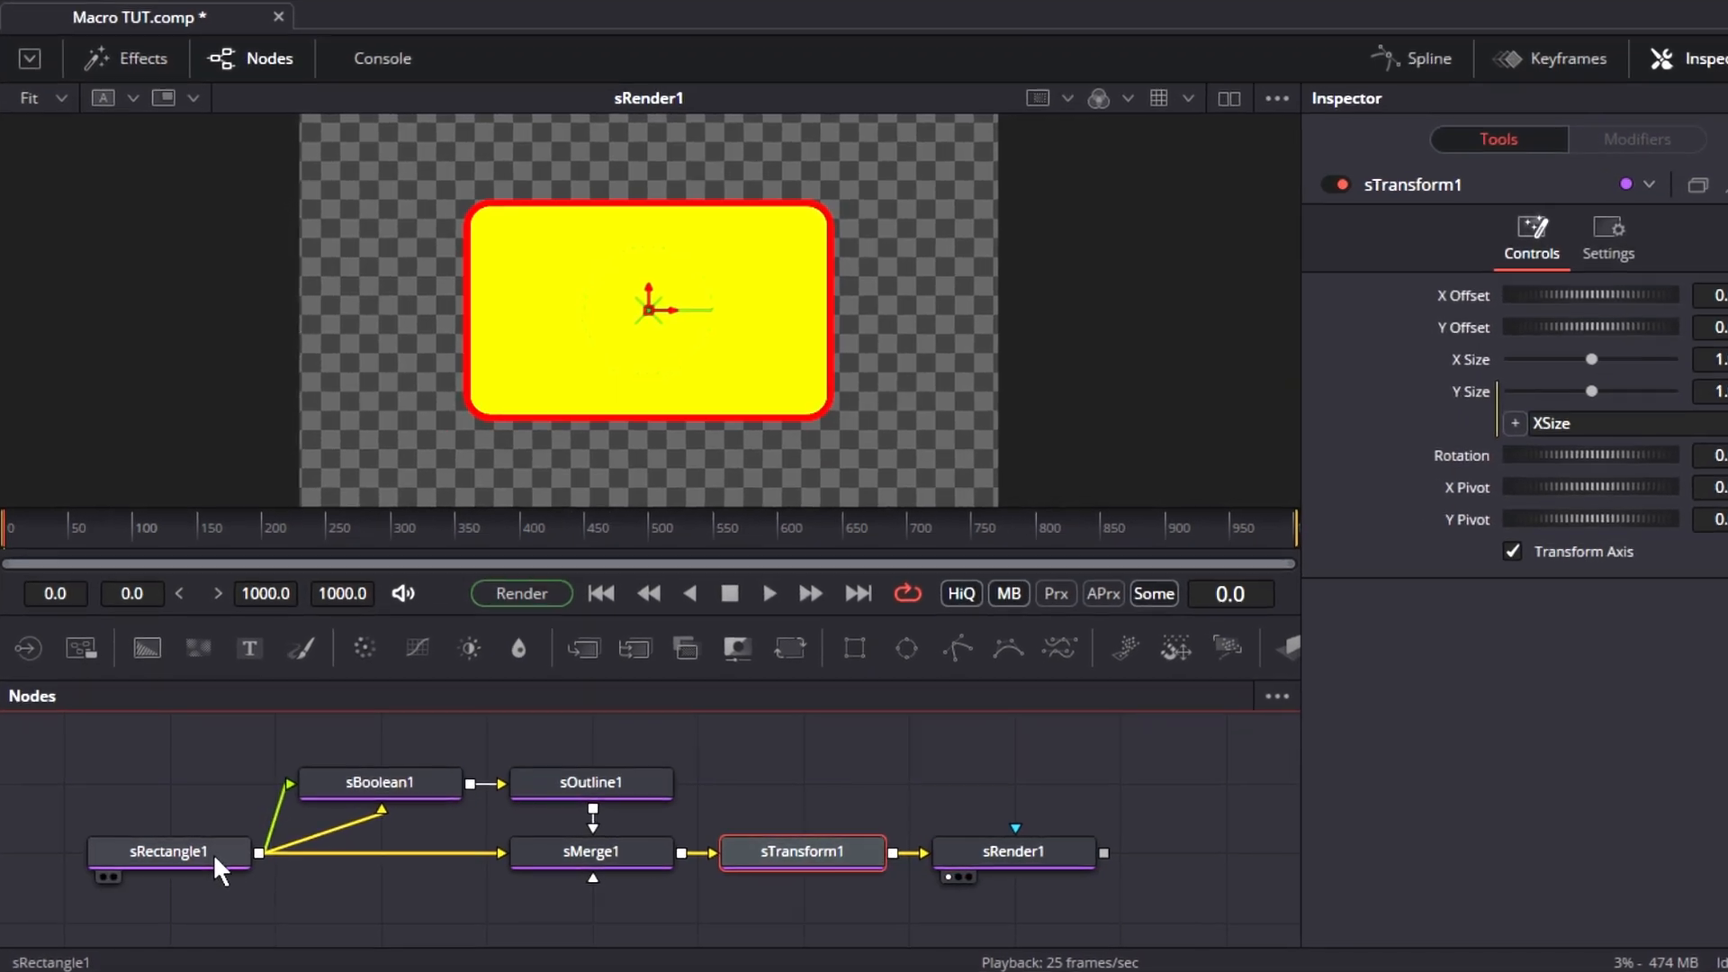
Rename the sRectangle1 node as Box
left_click(210, 859)
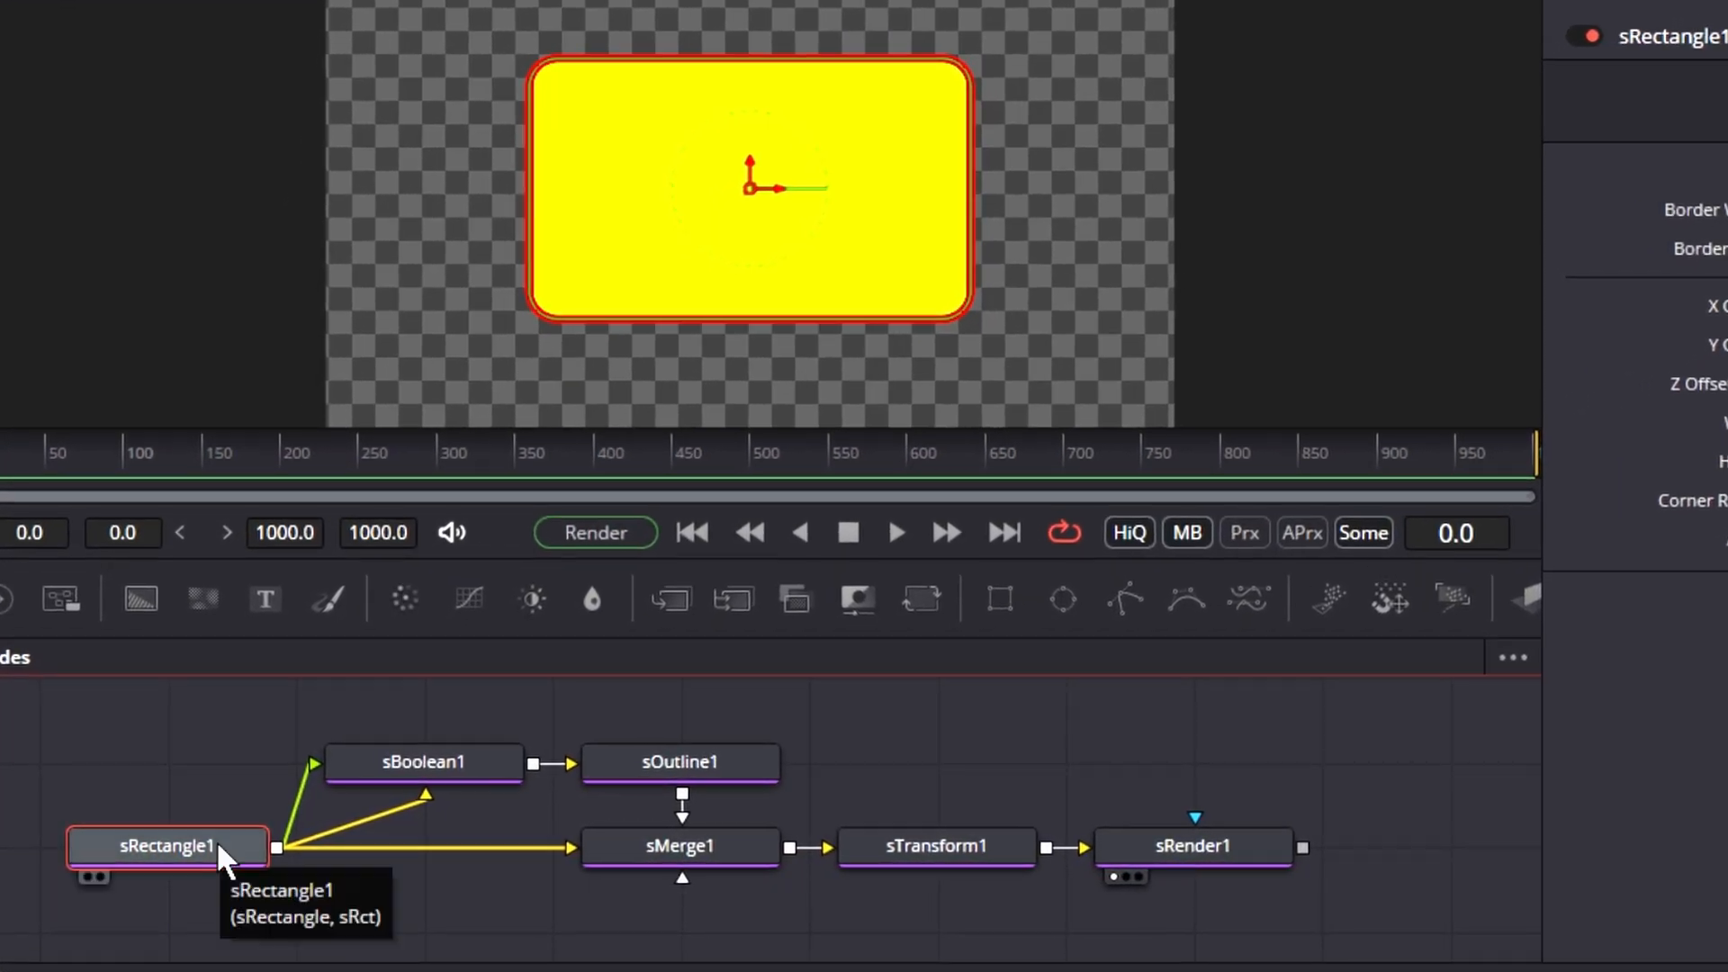
key("F2")
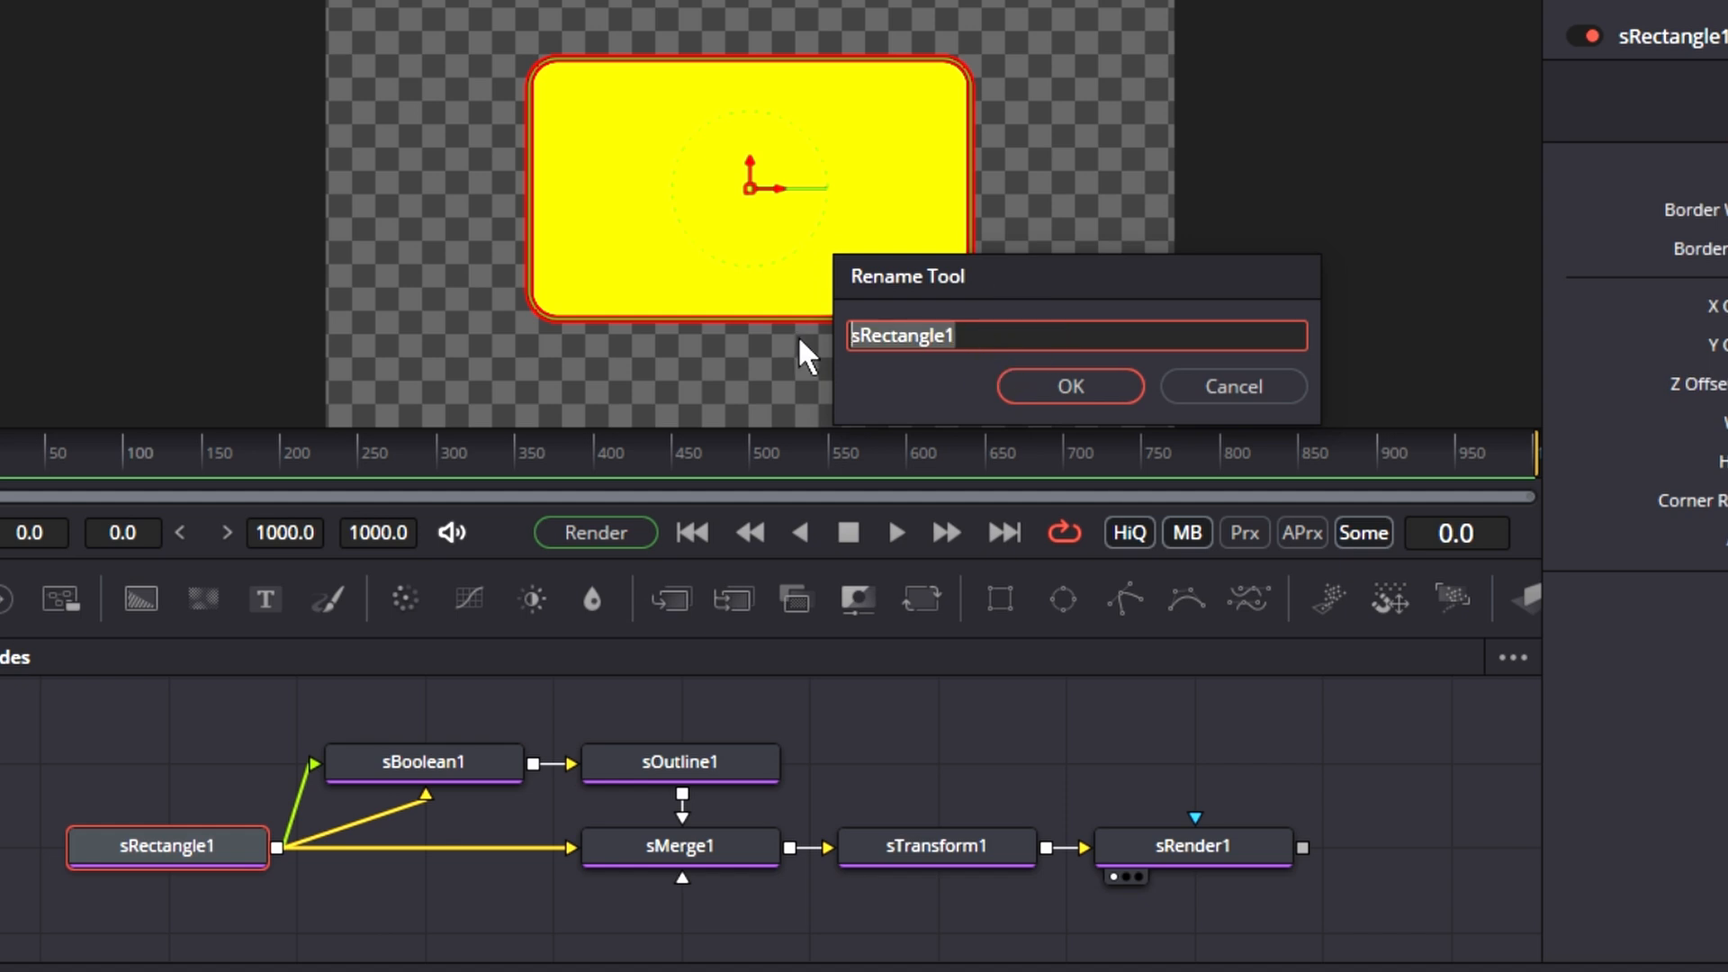
type("BO")
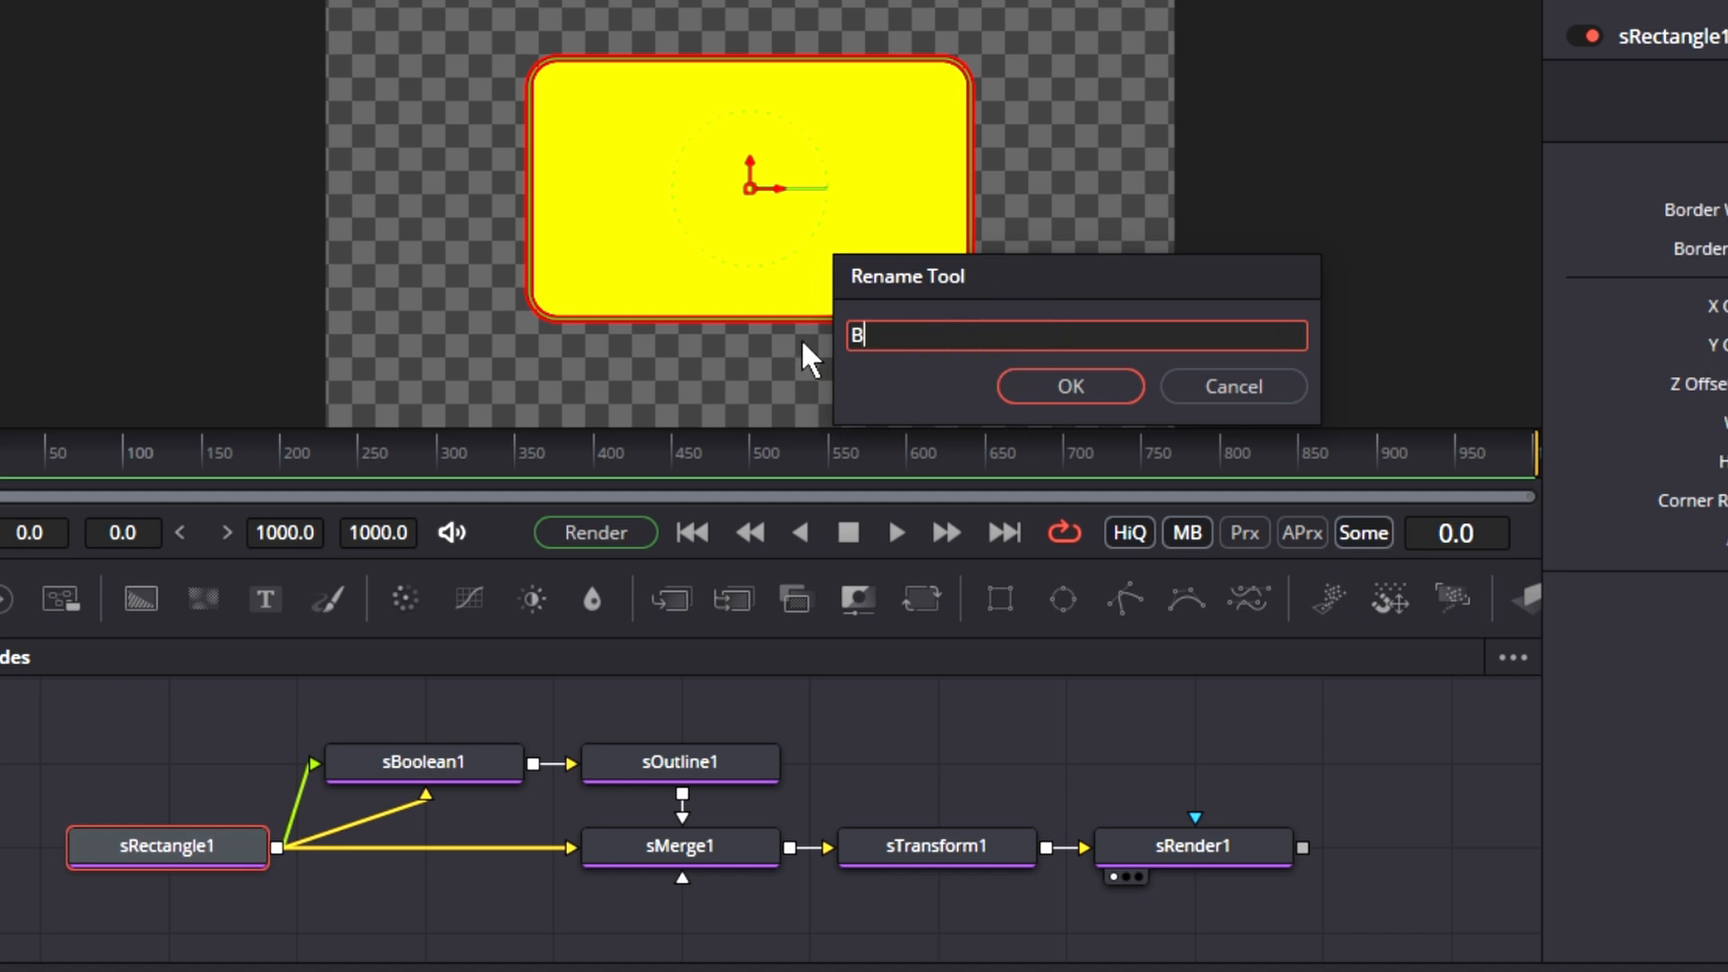
left_click(1042, 386)
Rename the sTransform1 node as Box Transform
left_click(937, 842)
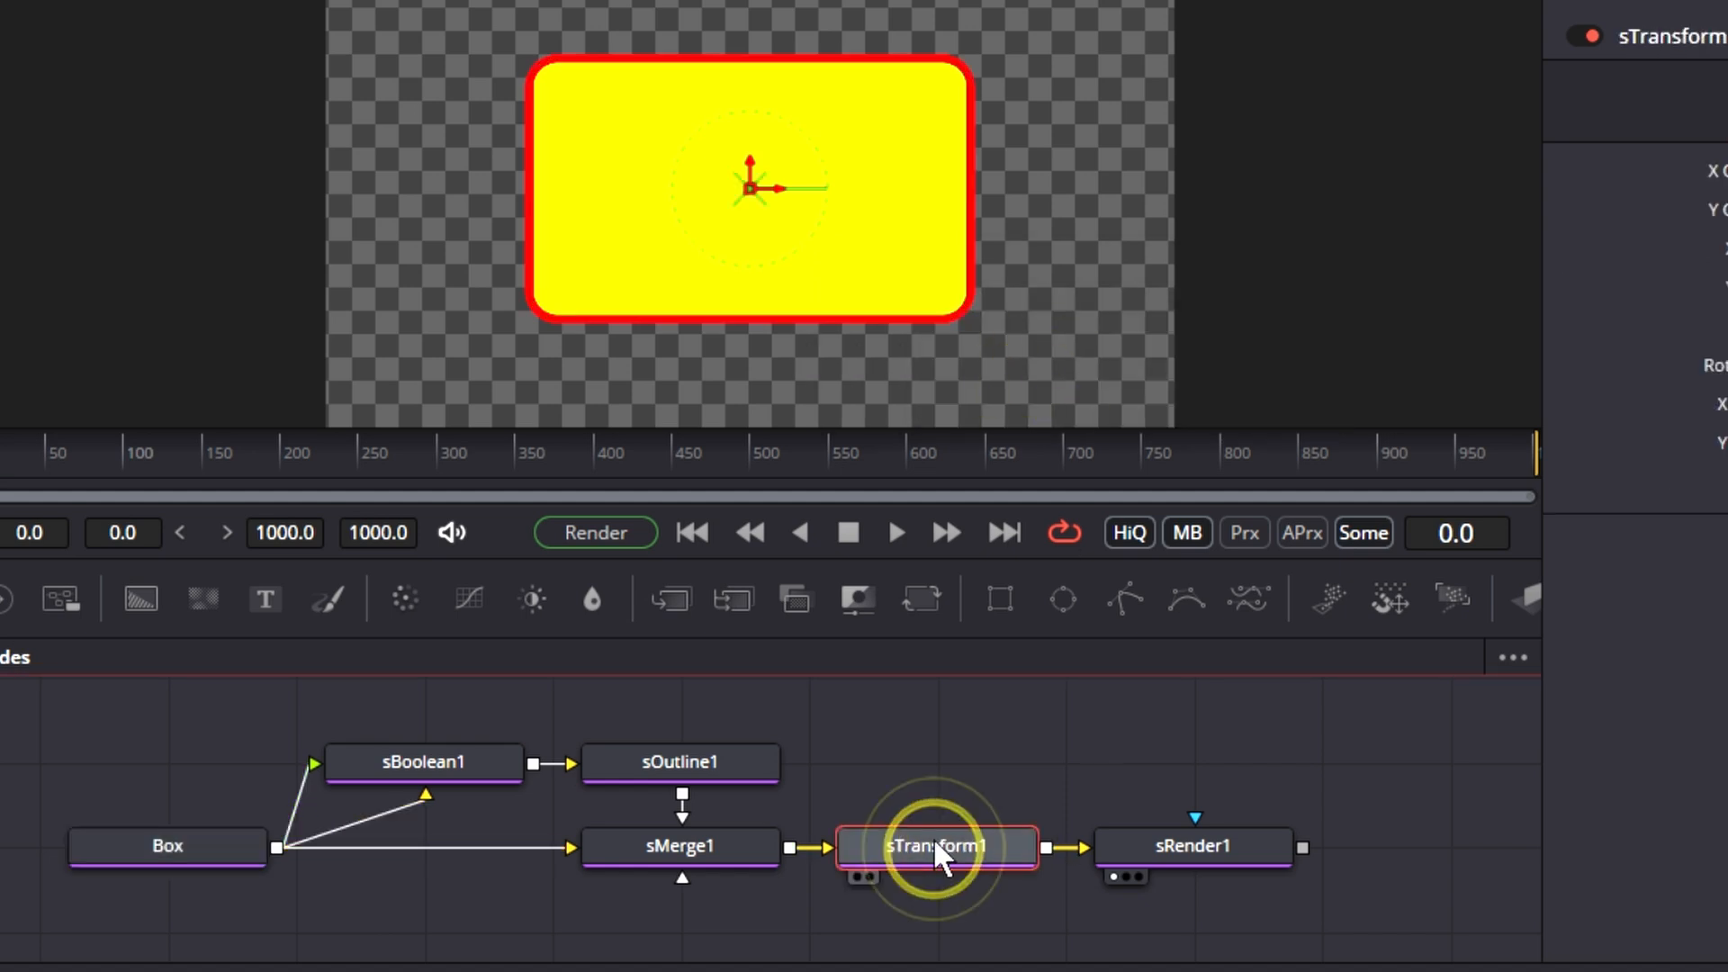
type("Box Transform")
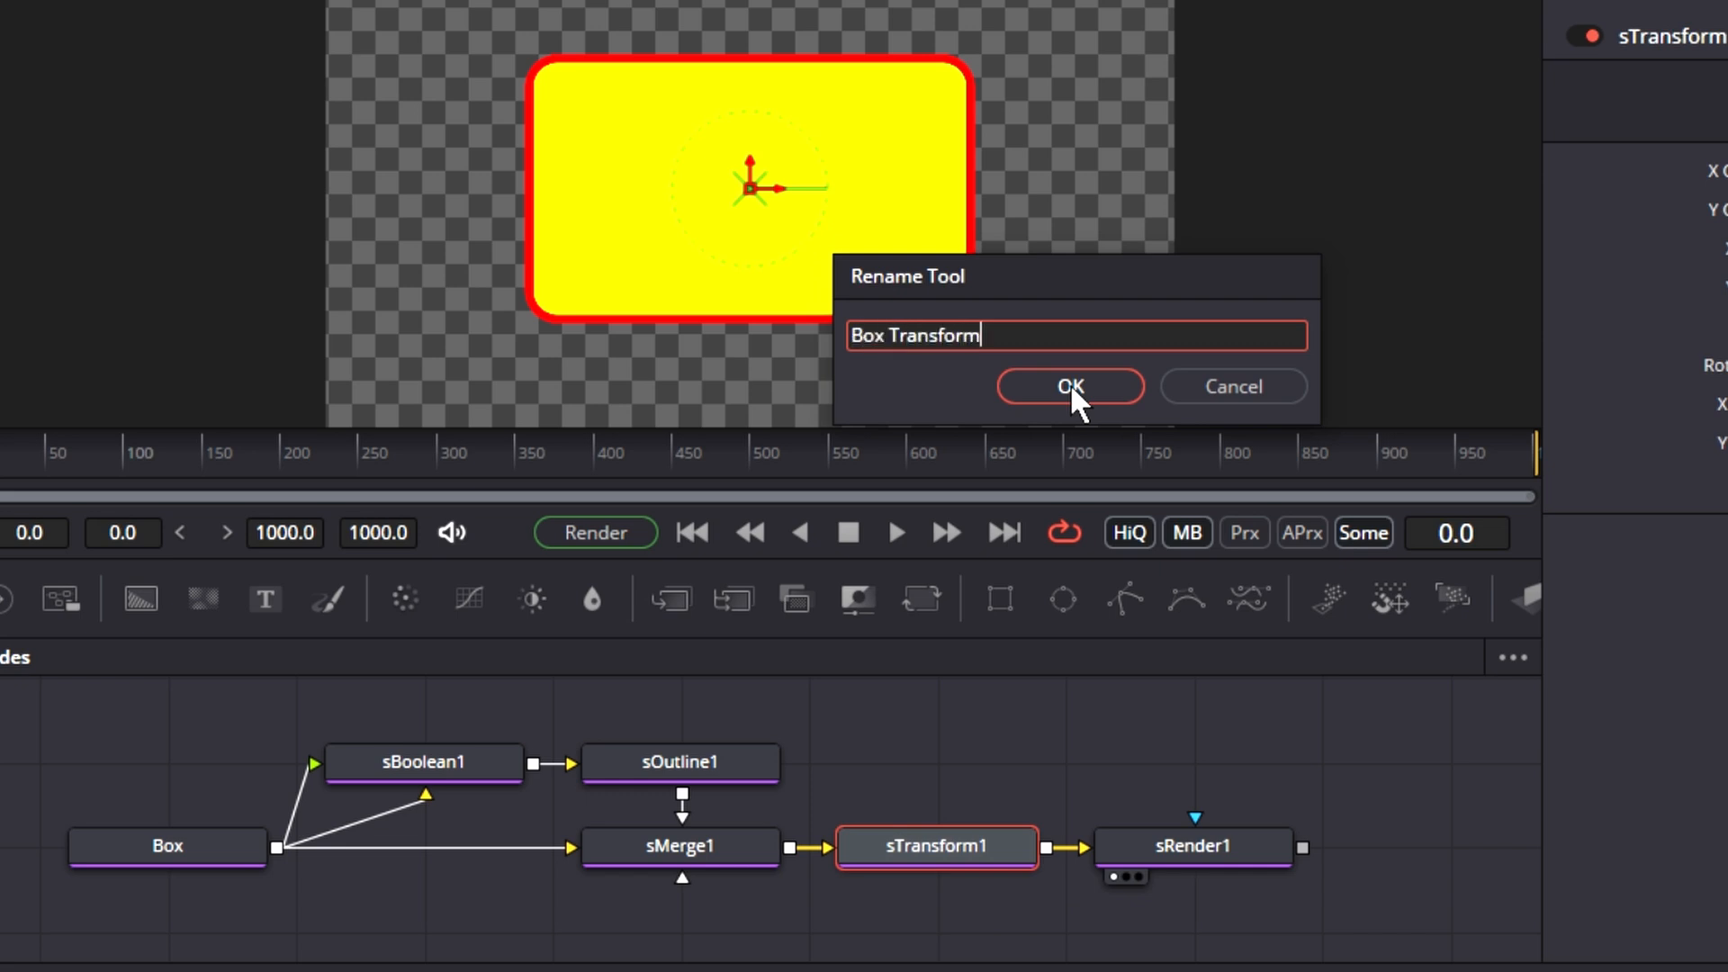
left_click(1073, 390)
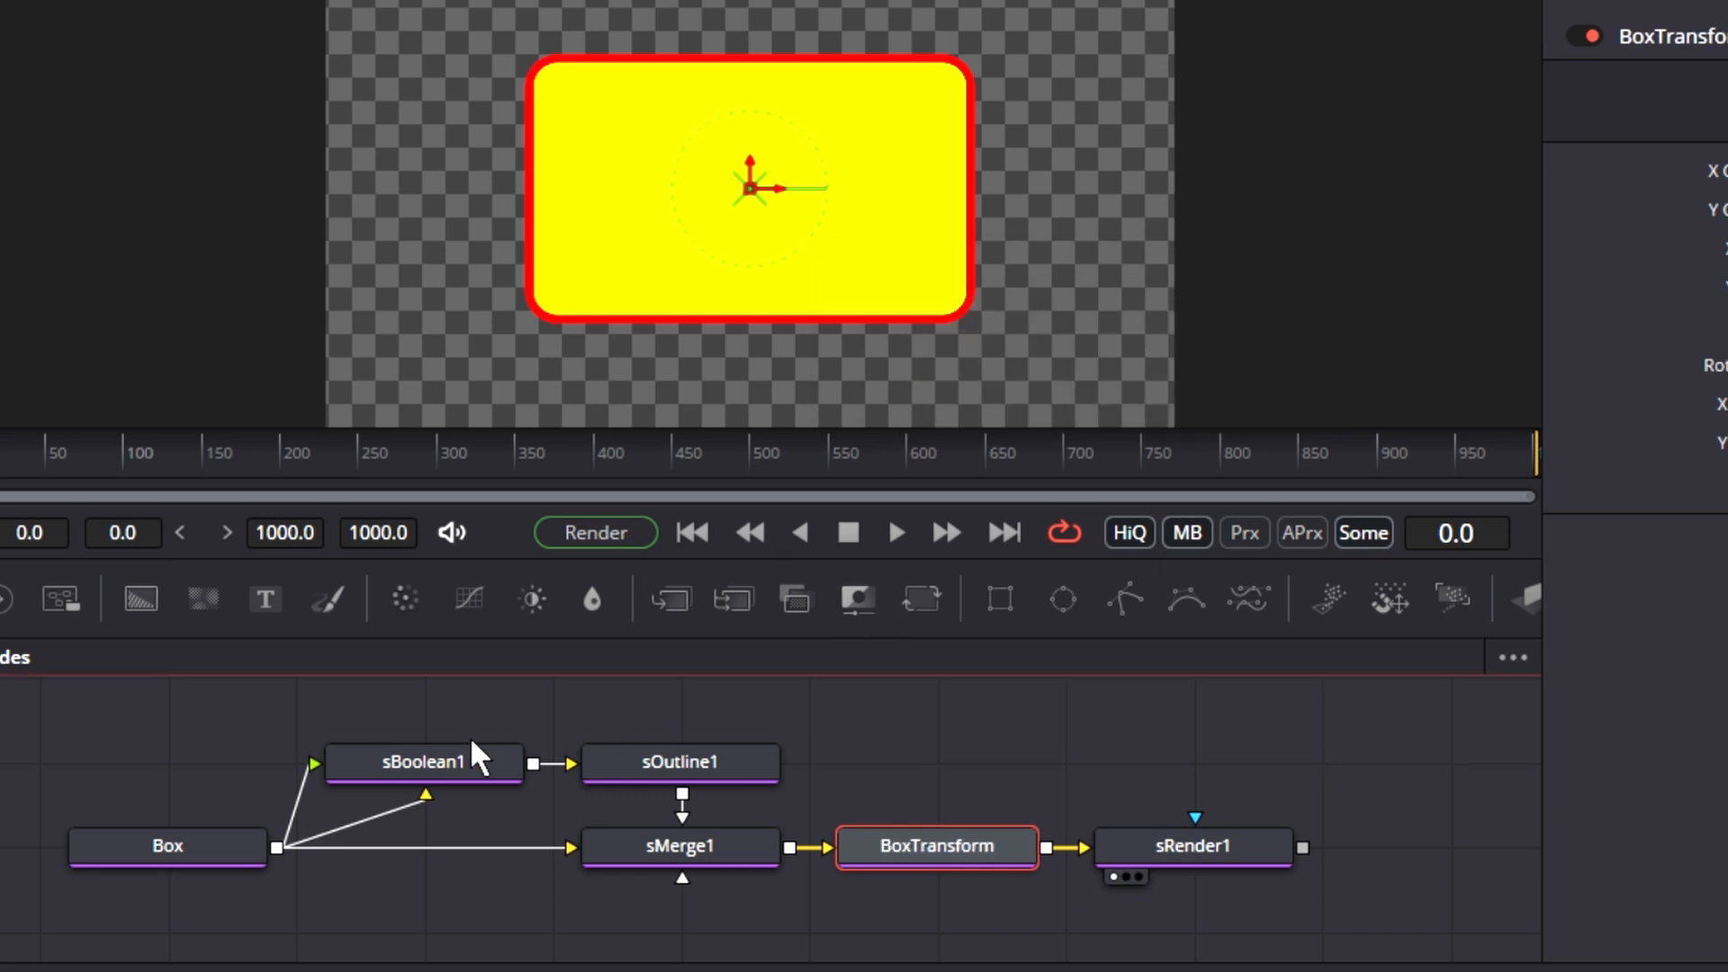
Rename the sBoolean1 node as Box Outline Color
left_click(445, 766)
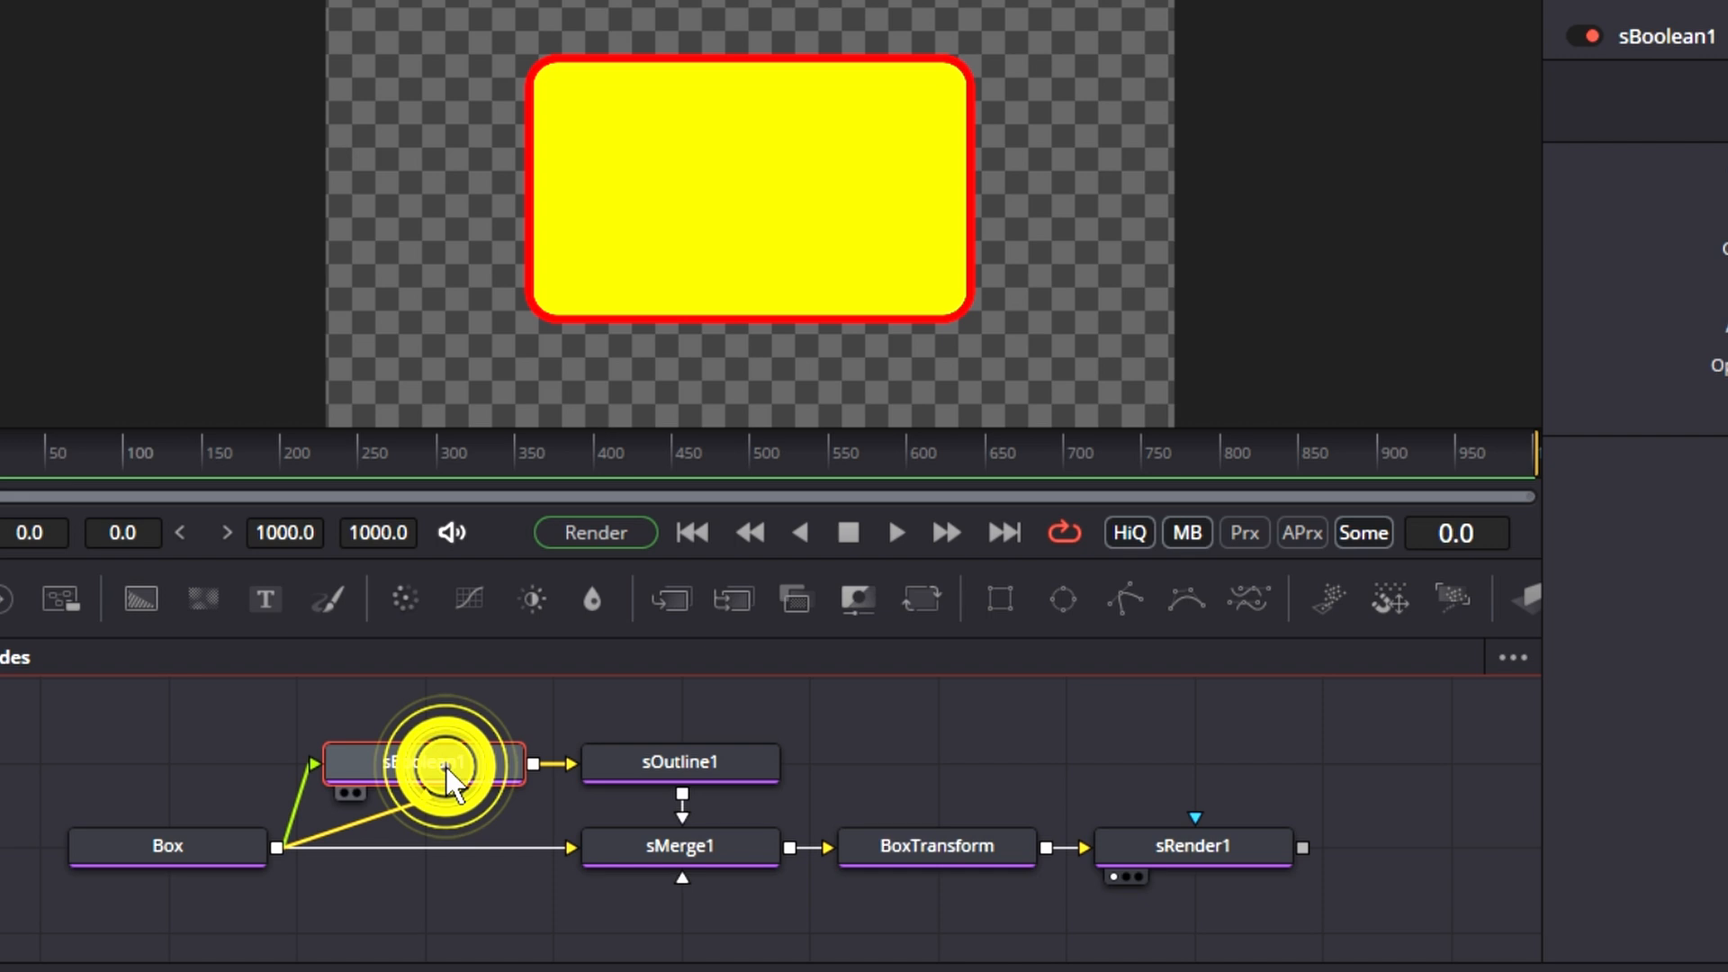
key("F2")
type("Box Outline")
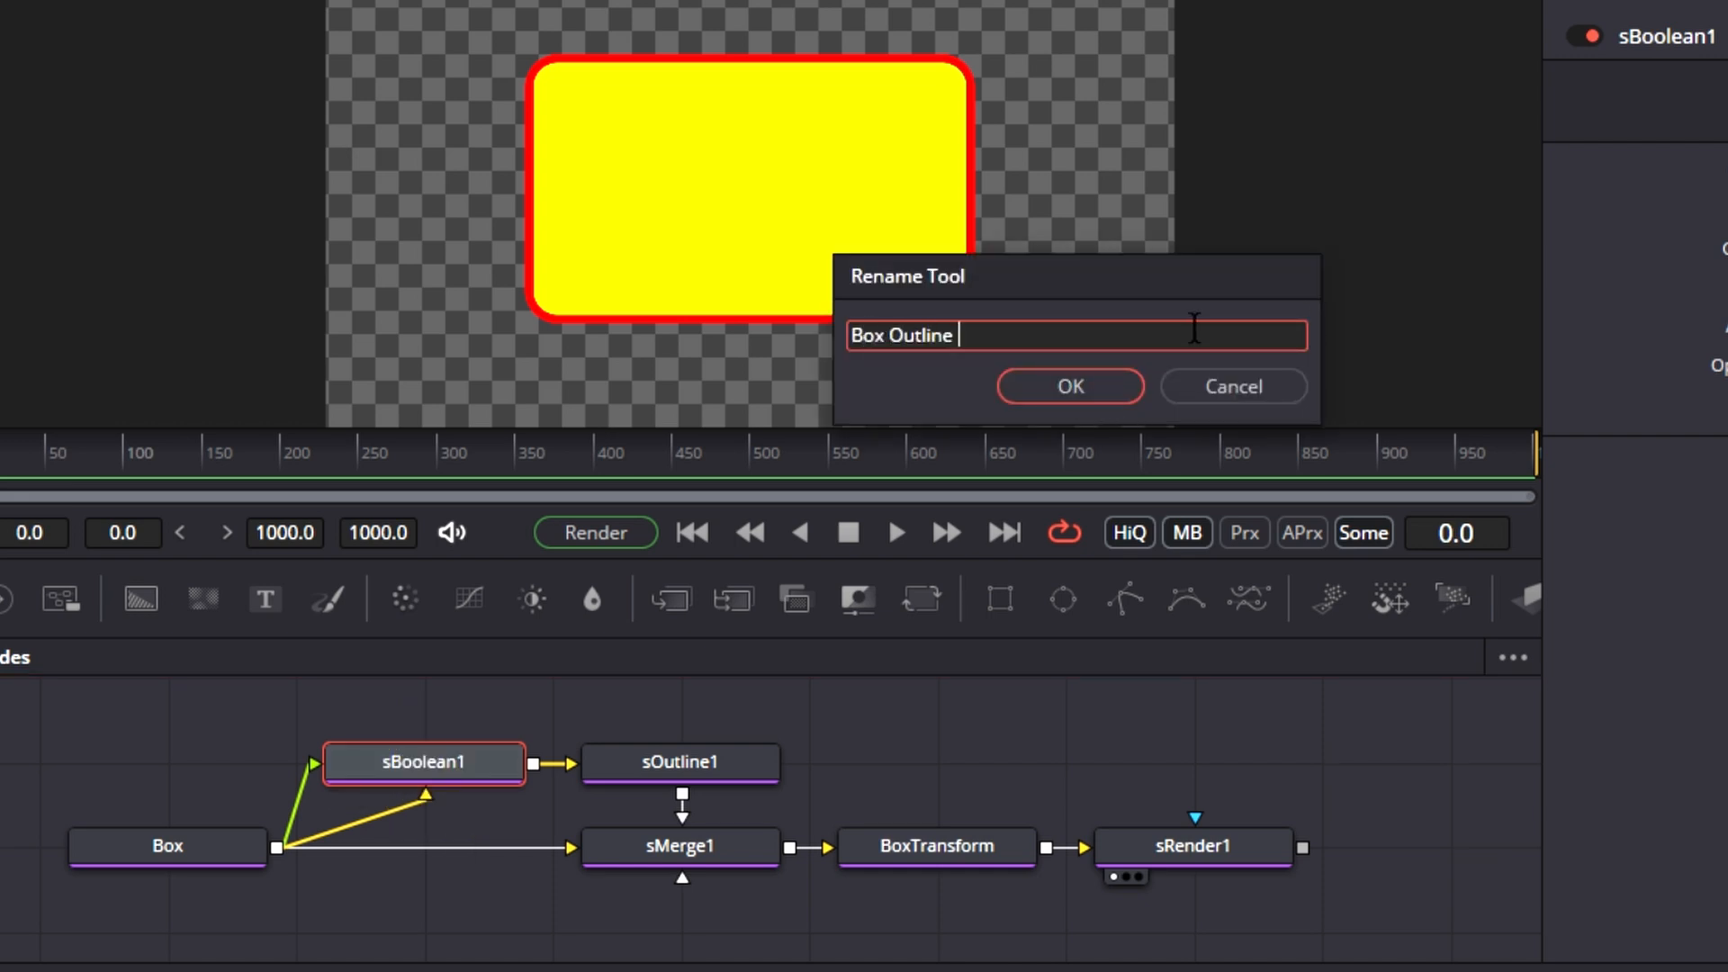
type(" Color")
key("Return")
Rename the sOutline1 node as Box Outline
left_click(684, 764)
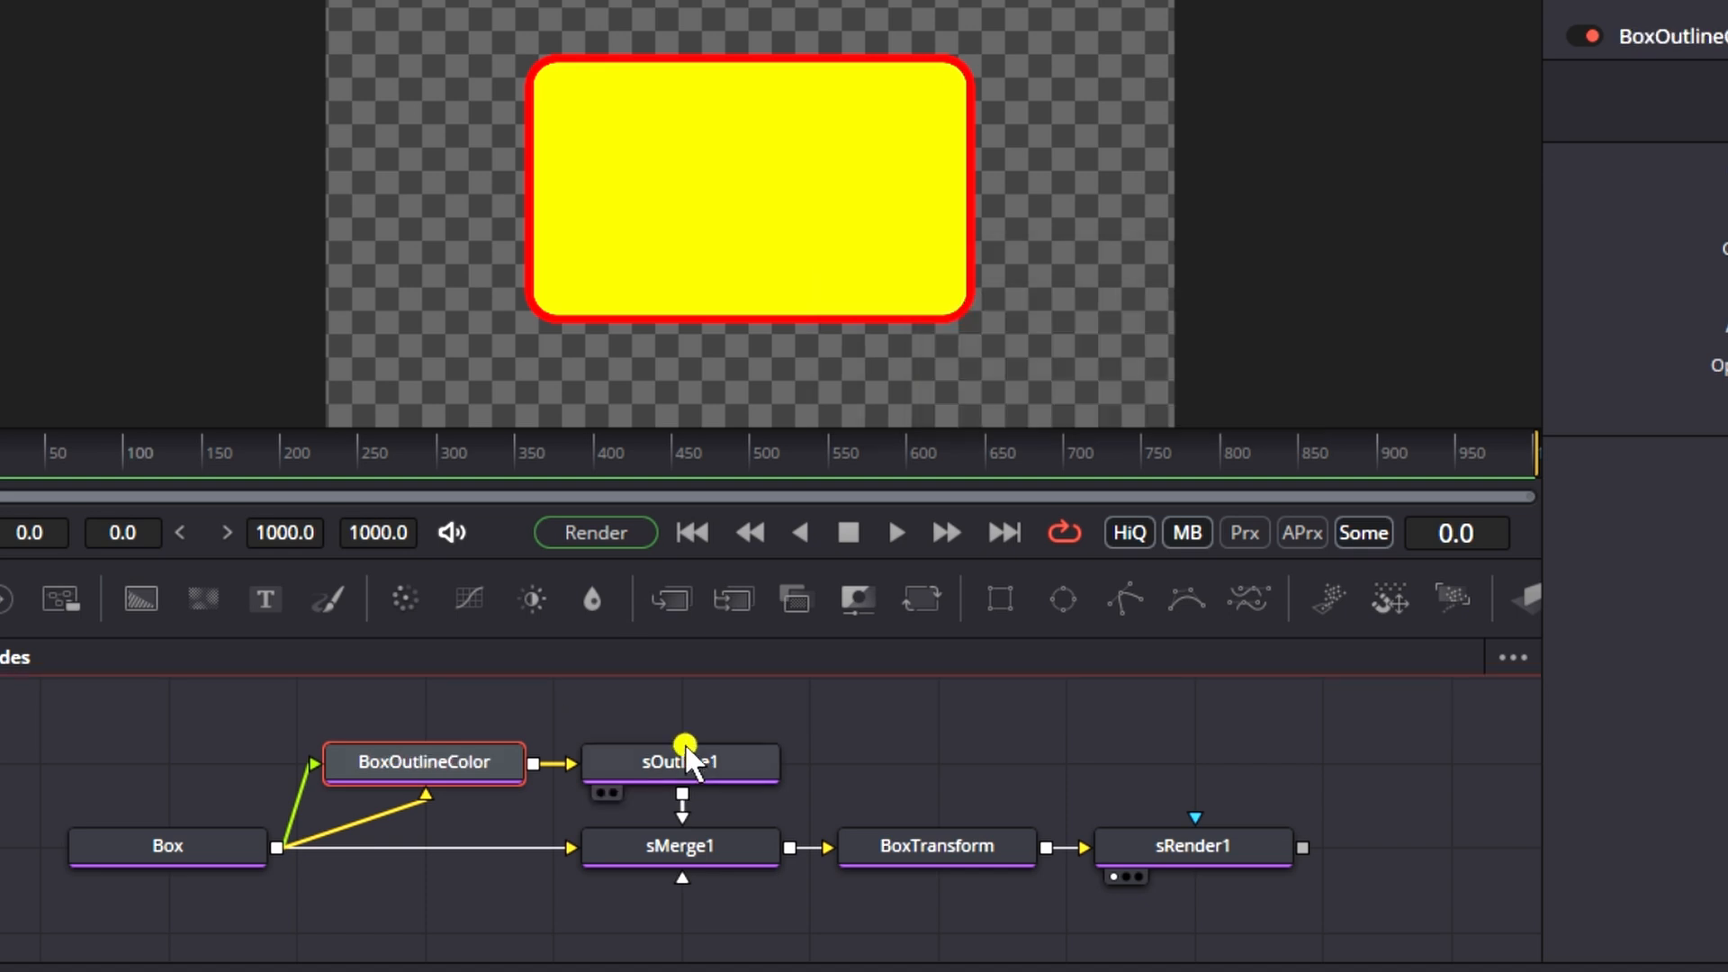
key("F2")
type("Box Outline")
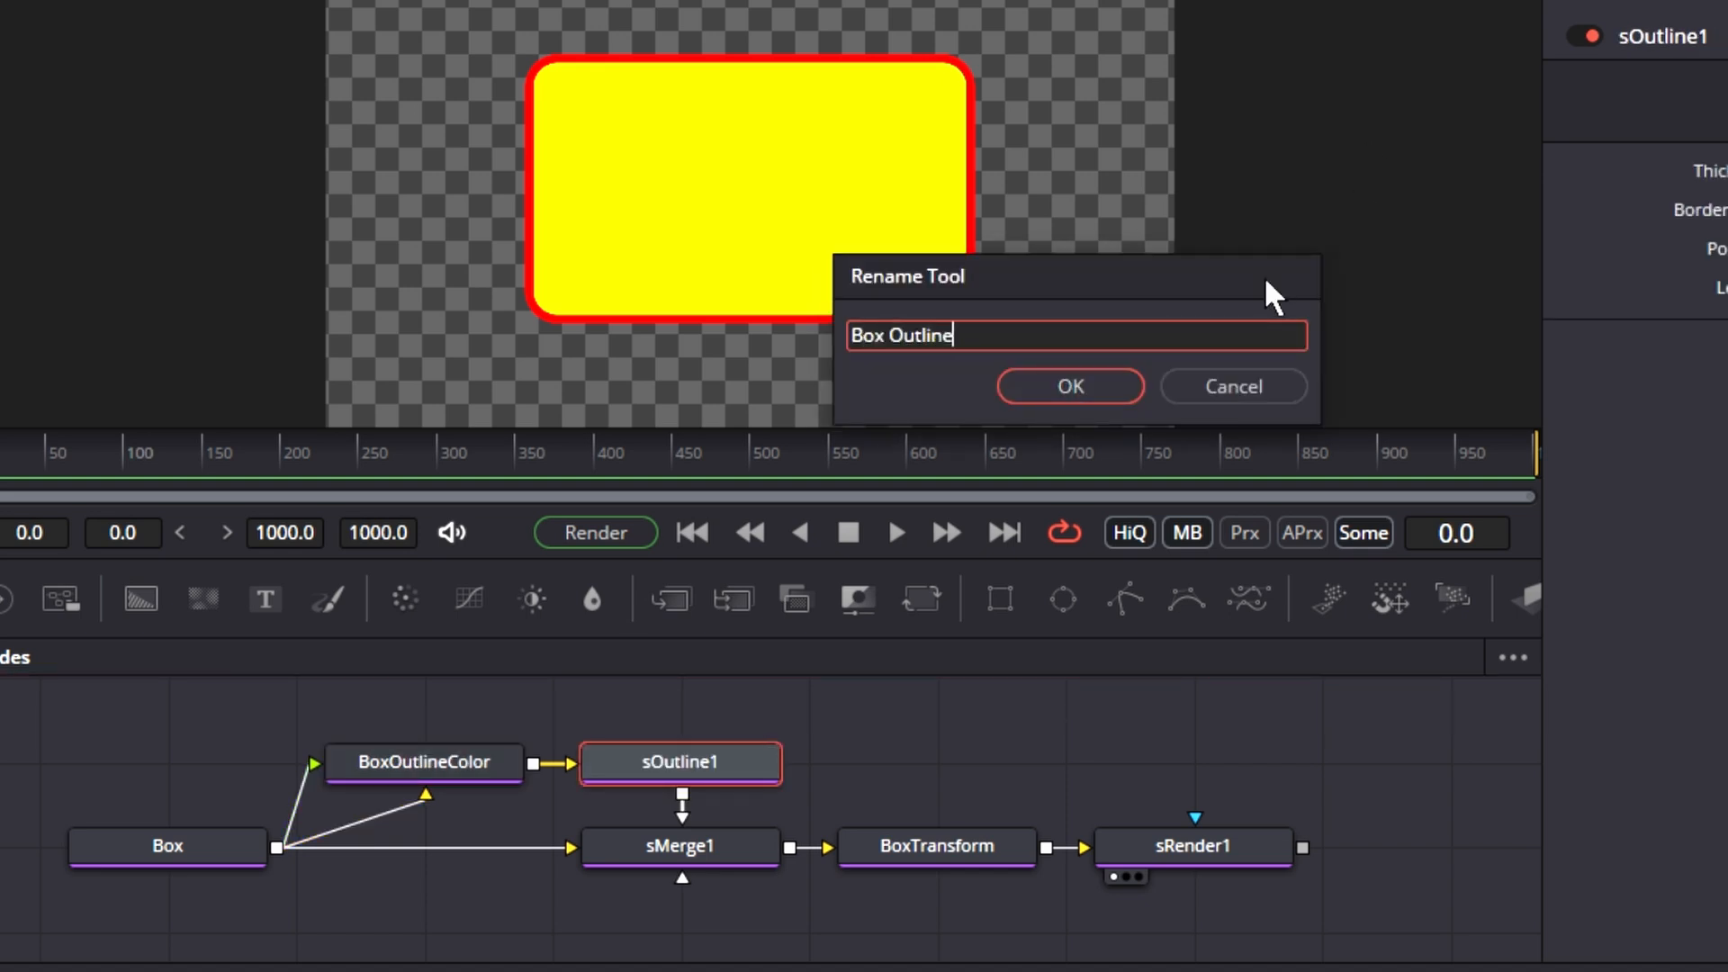
key("Return")
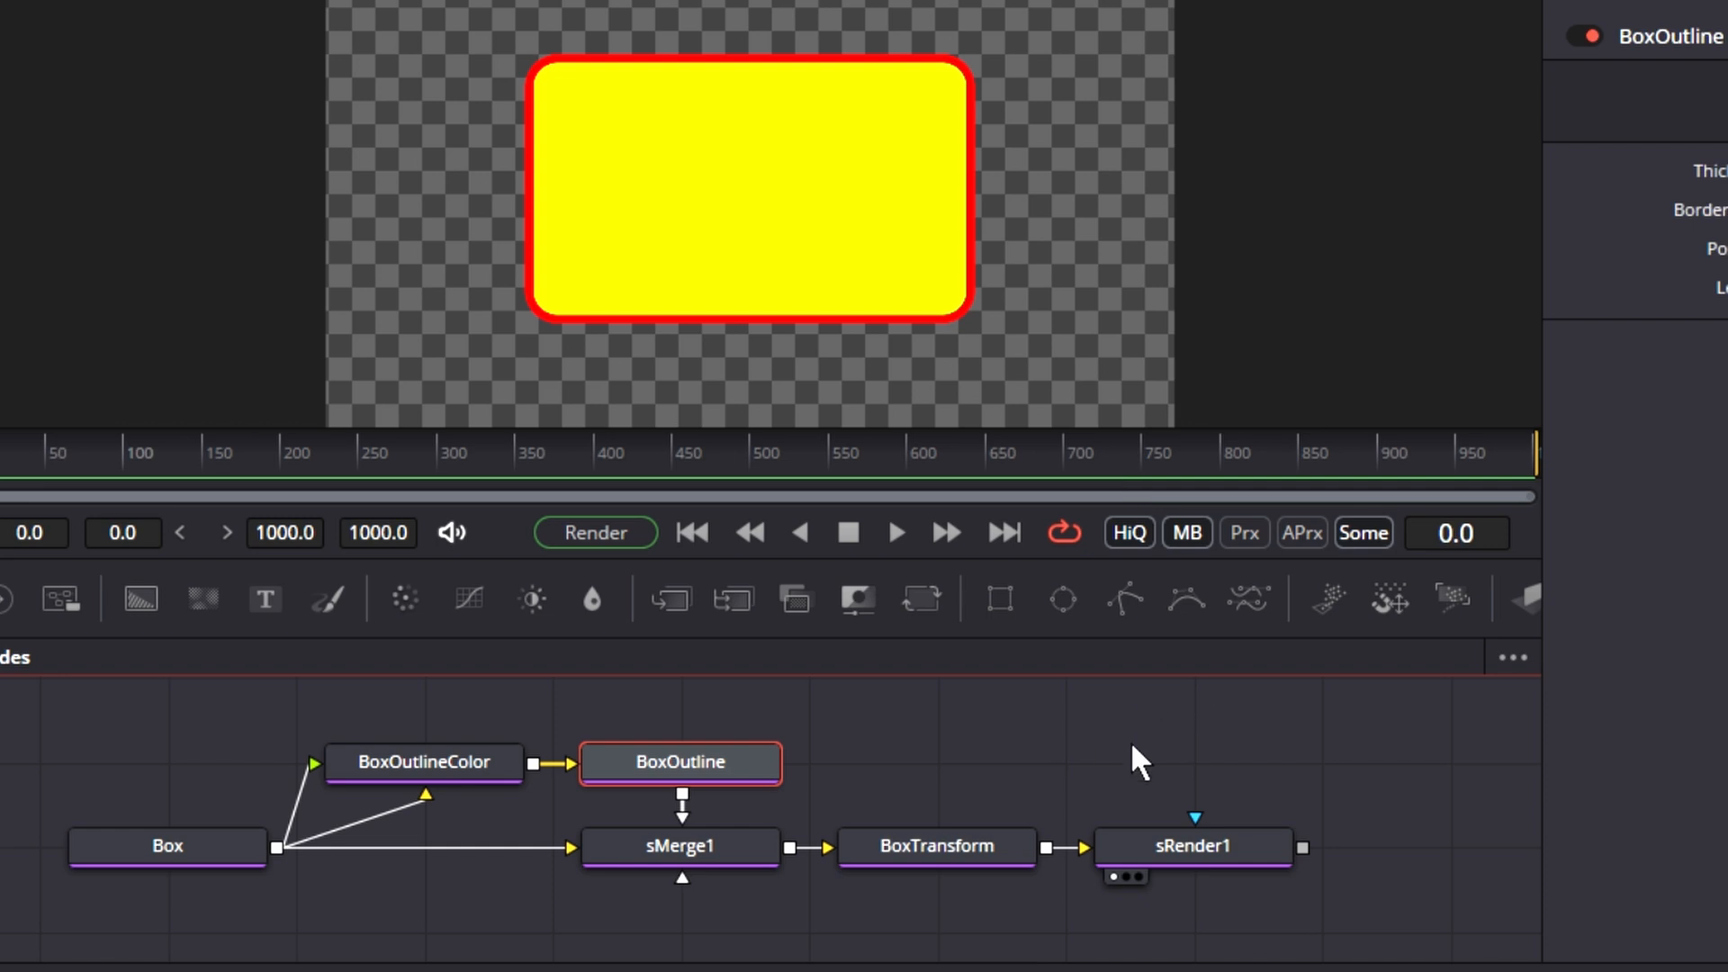
Select the nodes in the order BoxTransform, Box, BoxOutlineColor, BoxOutline and sRender1, and add the remaining sMerge1 to the selection
left_click(950, 875)
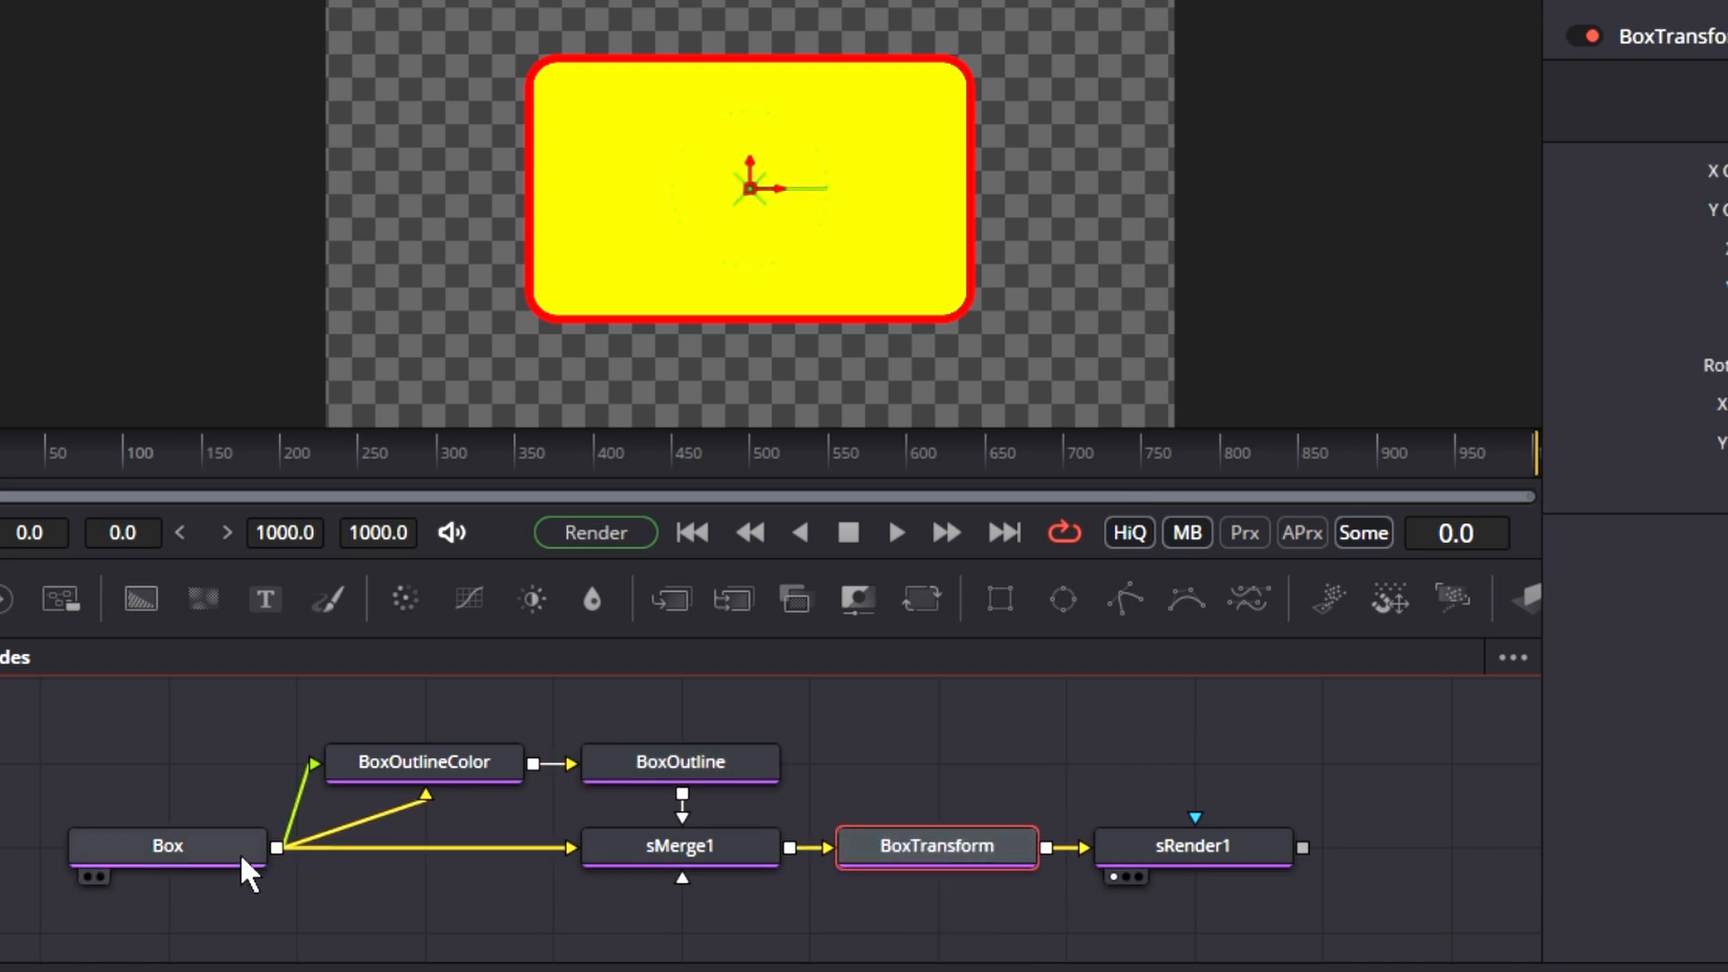
left_click(171, 869, "ctrl")
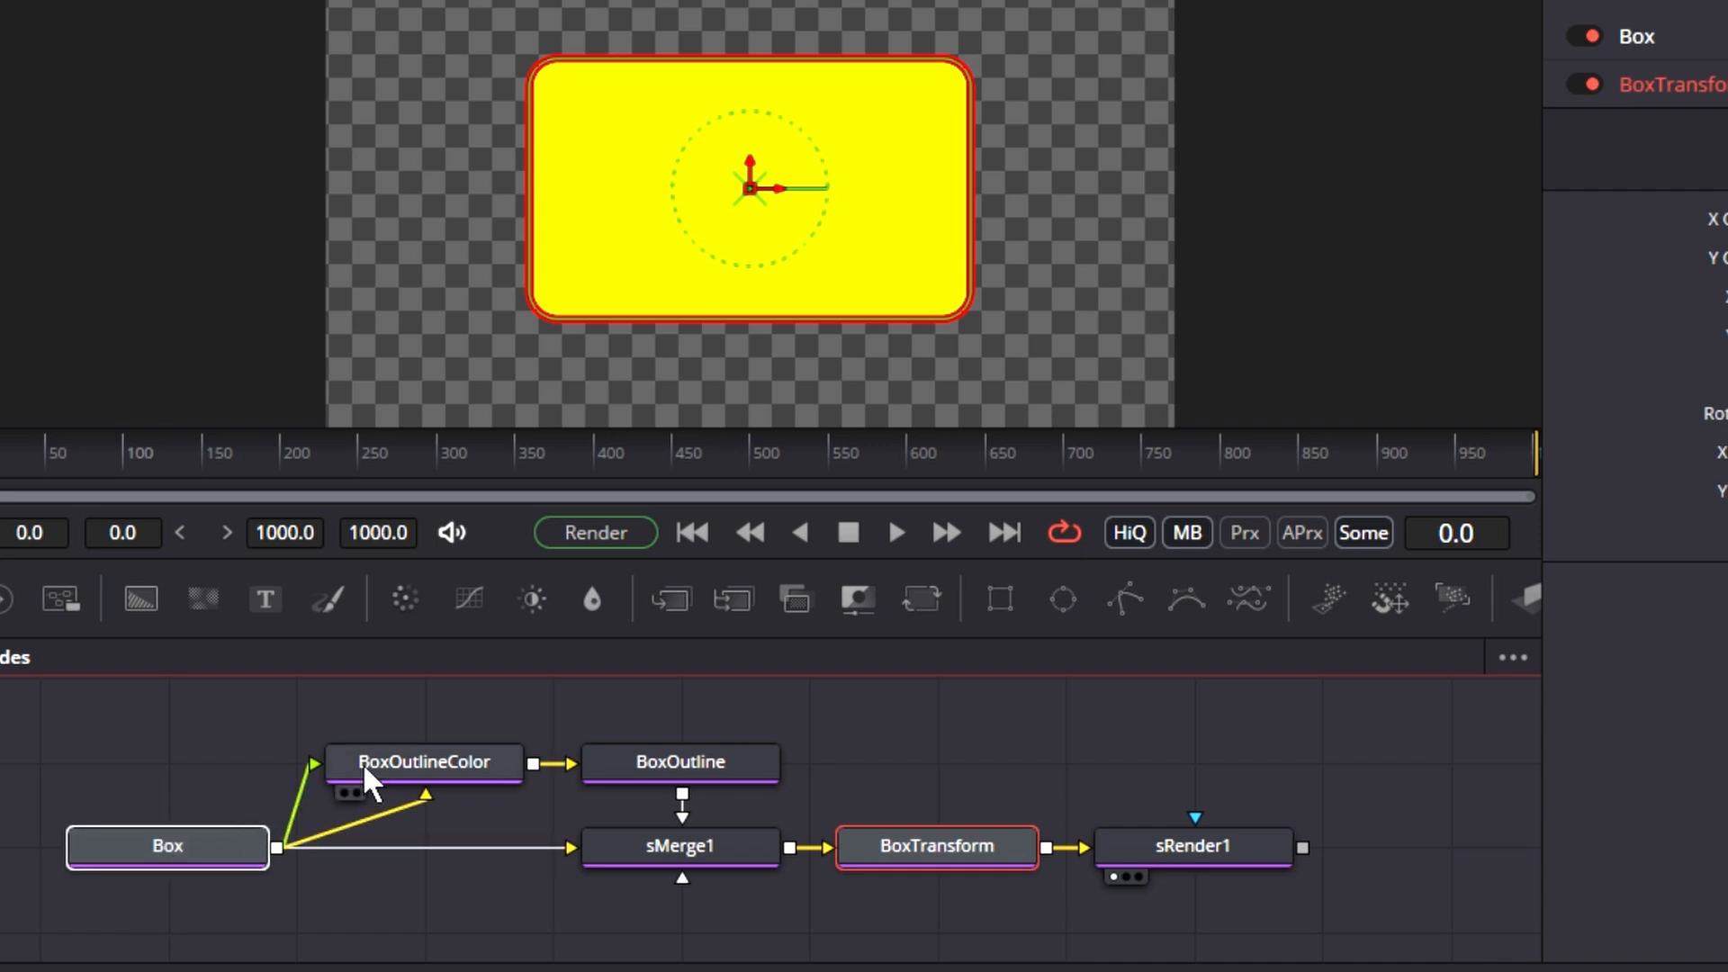
left_click(387, 770, "ctrl")
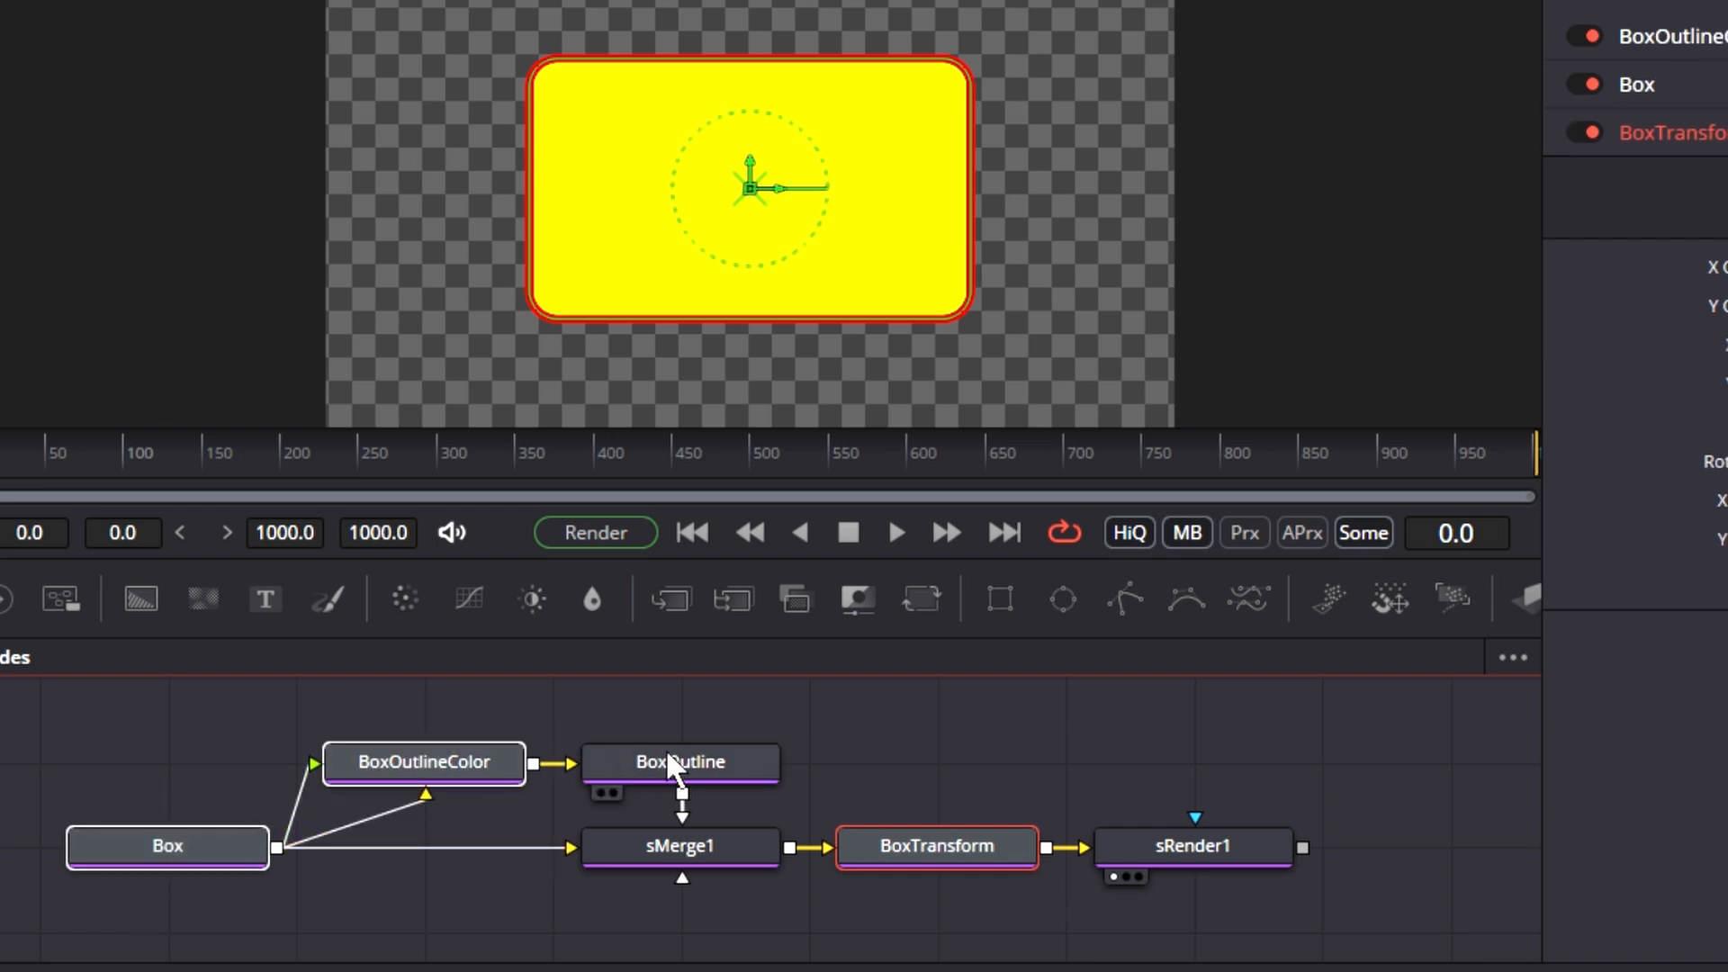
left_click(684, 779, "ctrl")
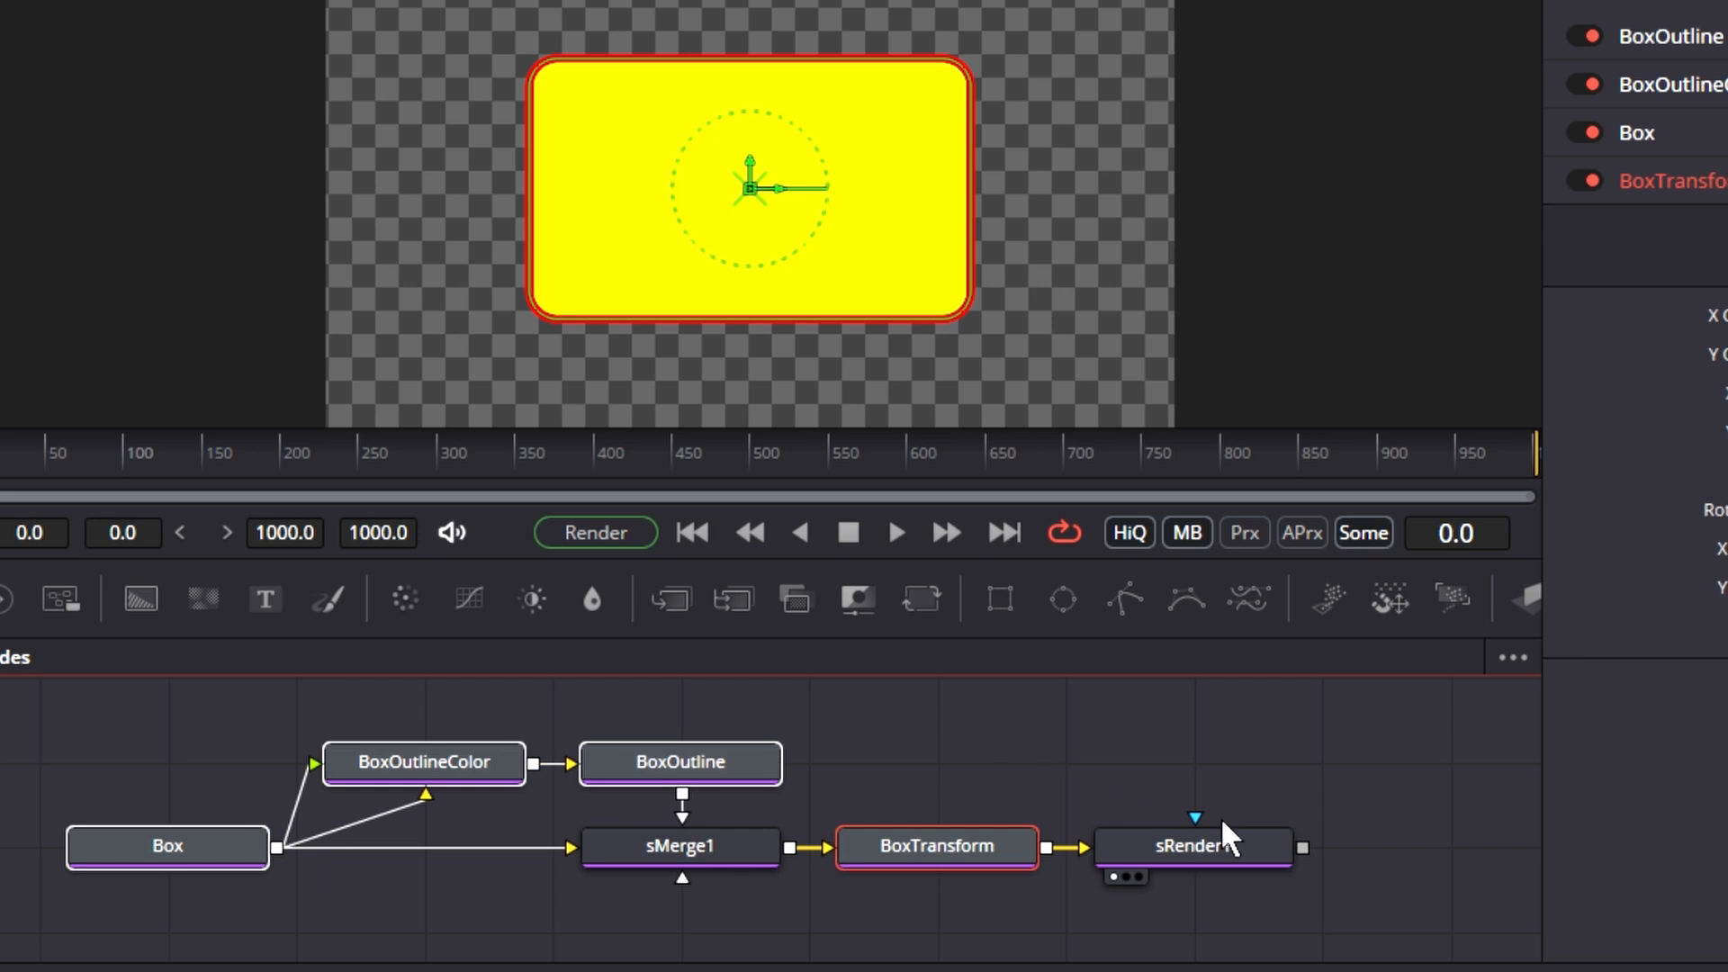
left_click(1242, 860, "ctrl")
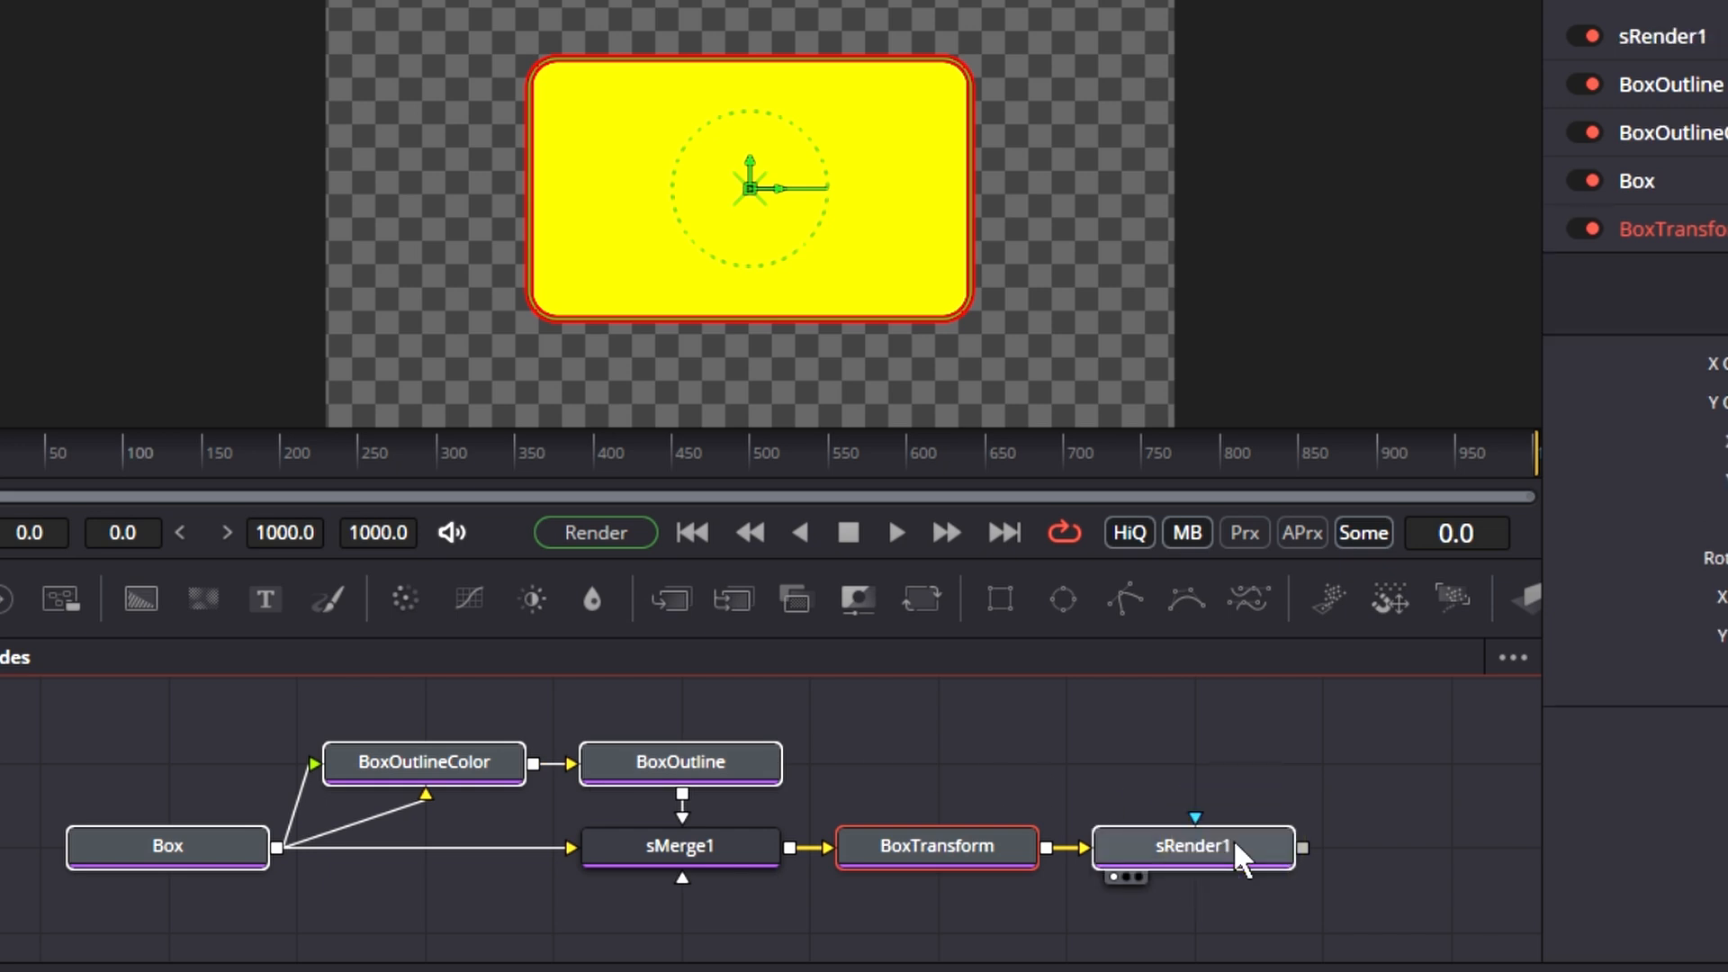
left_click_drag(1458, 919, 13, 711)
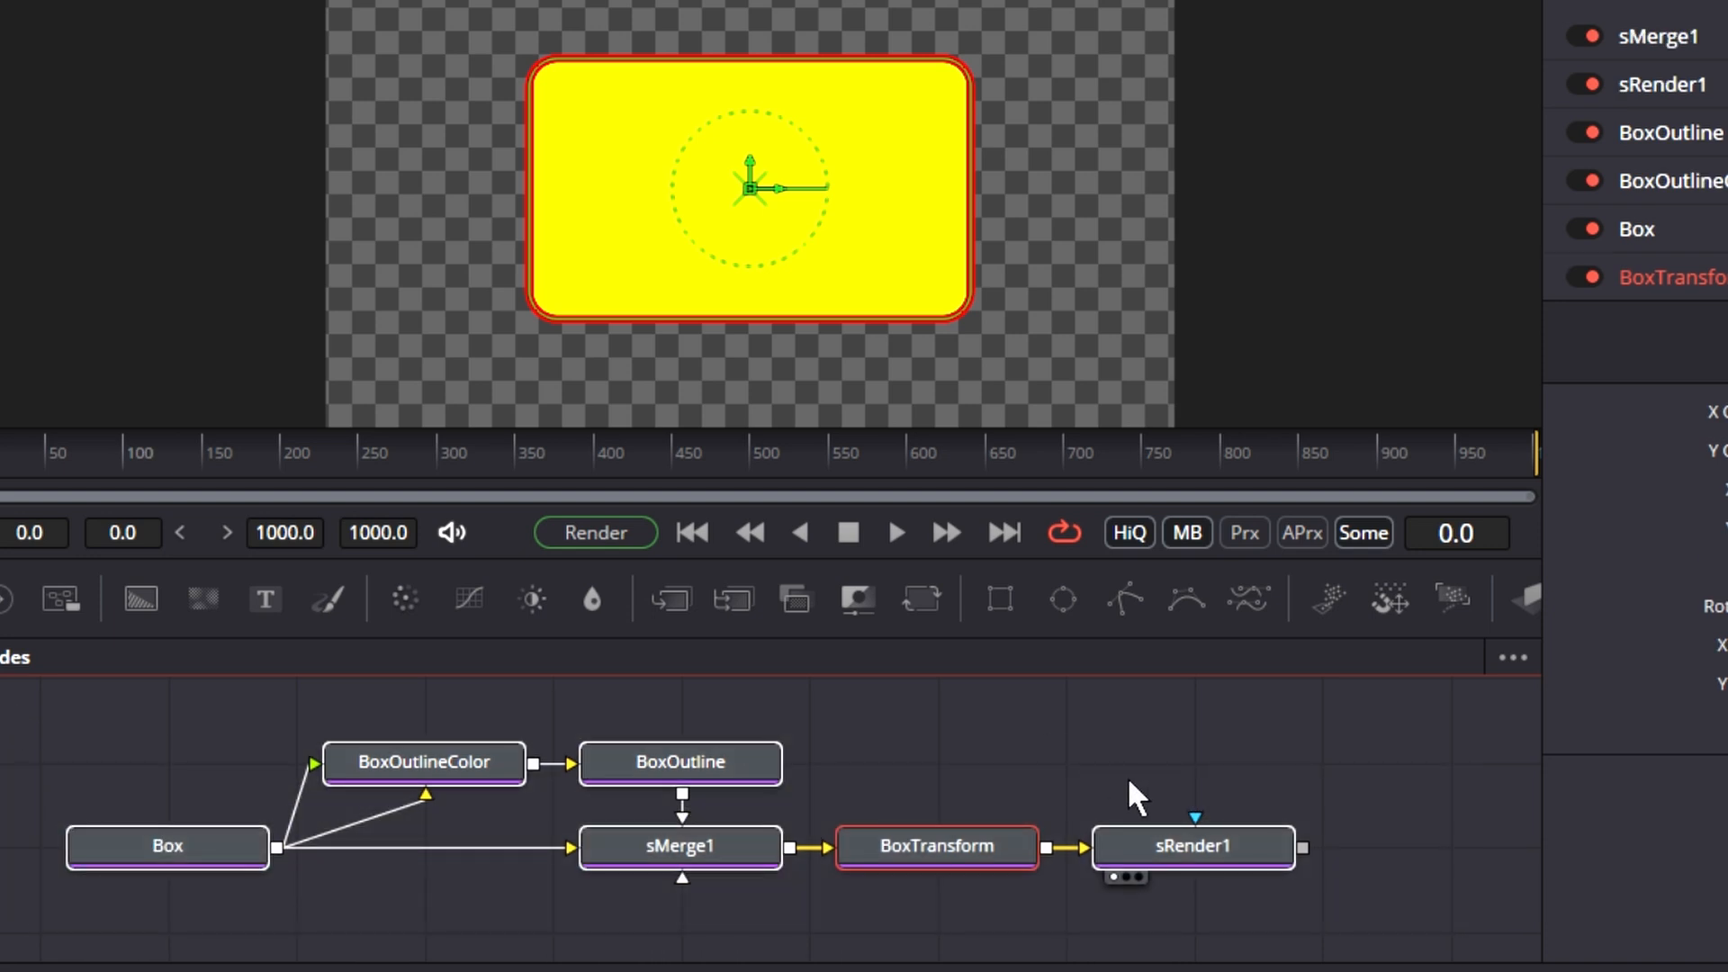
Create a macro from the selected nodes and name it Highlight Box
right_click(1224, 863)
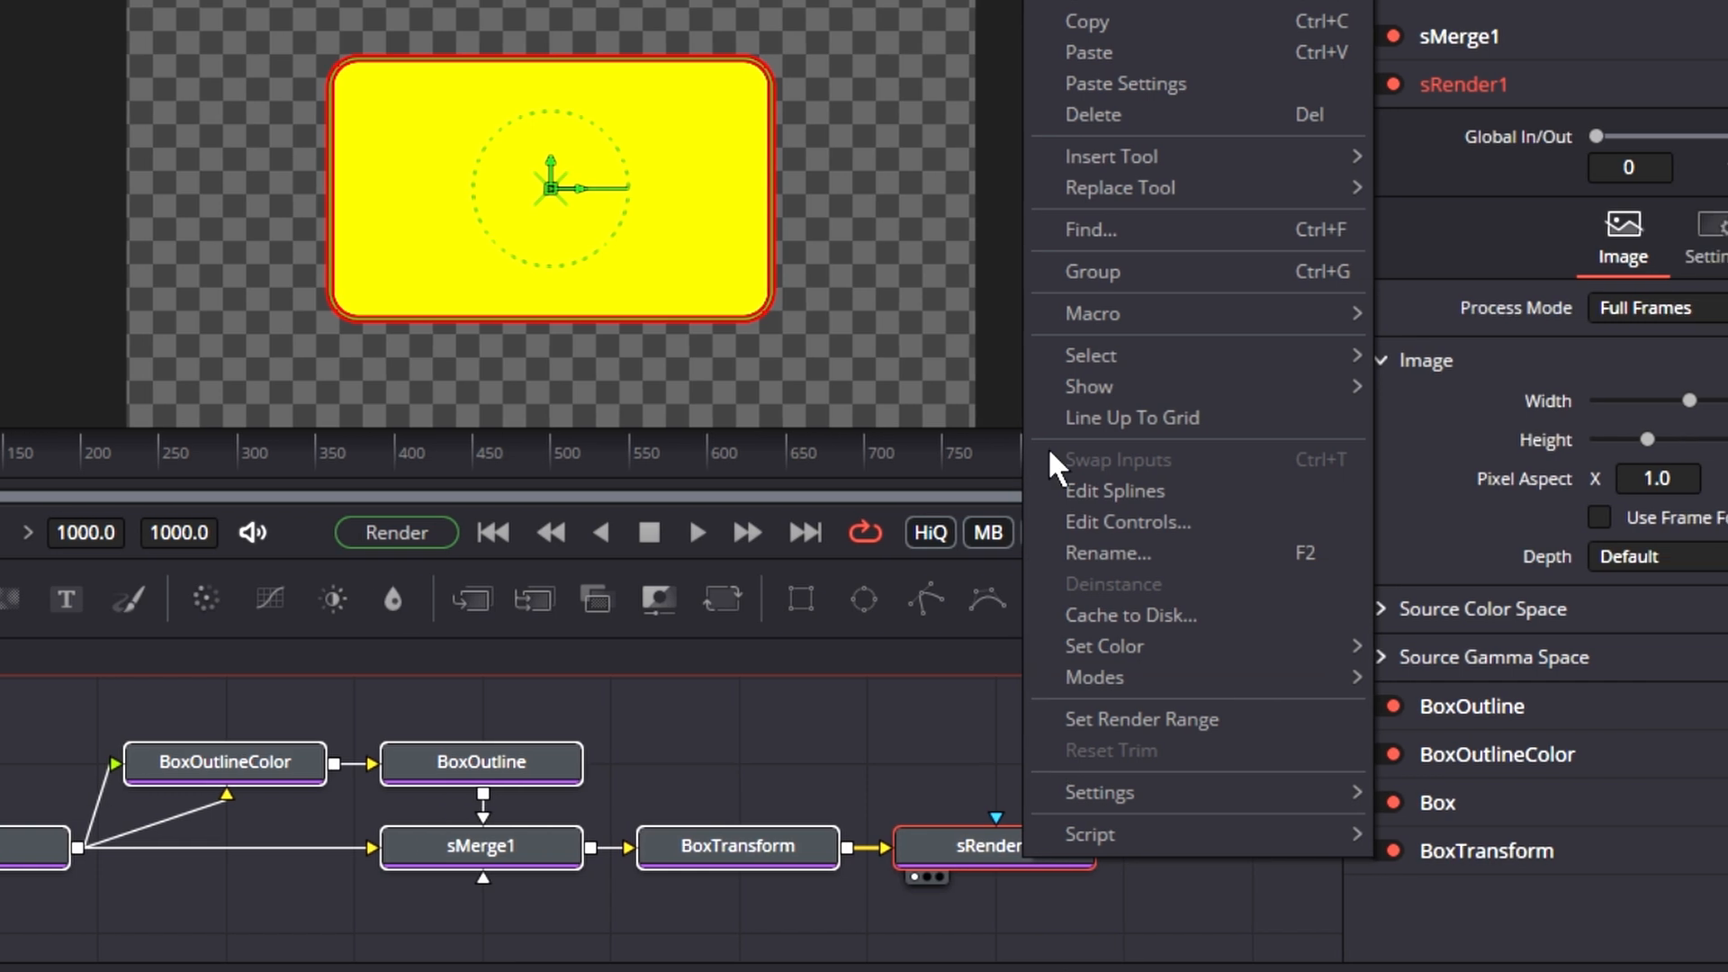
mouse_move(1268, 322)
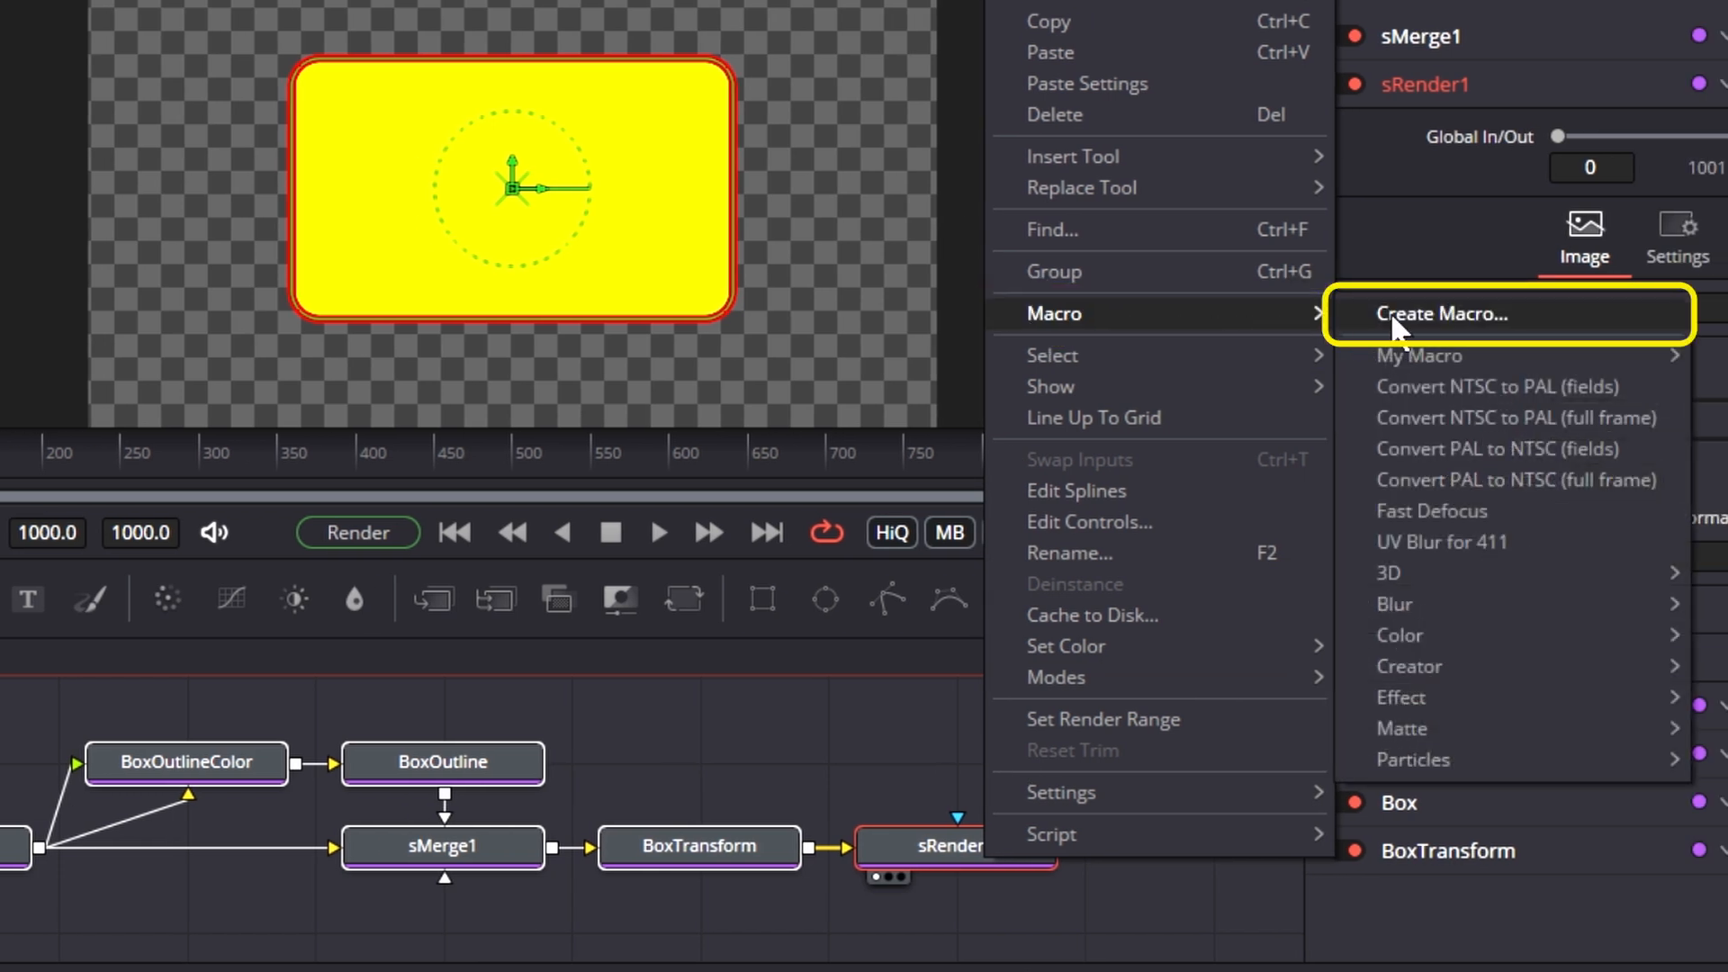
left_click(1395, 324)
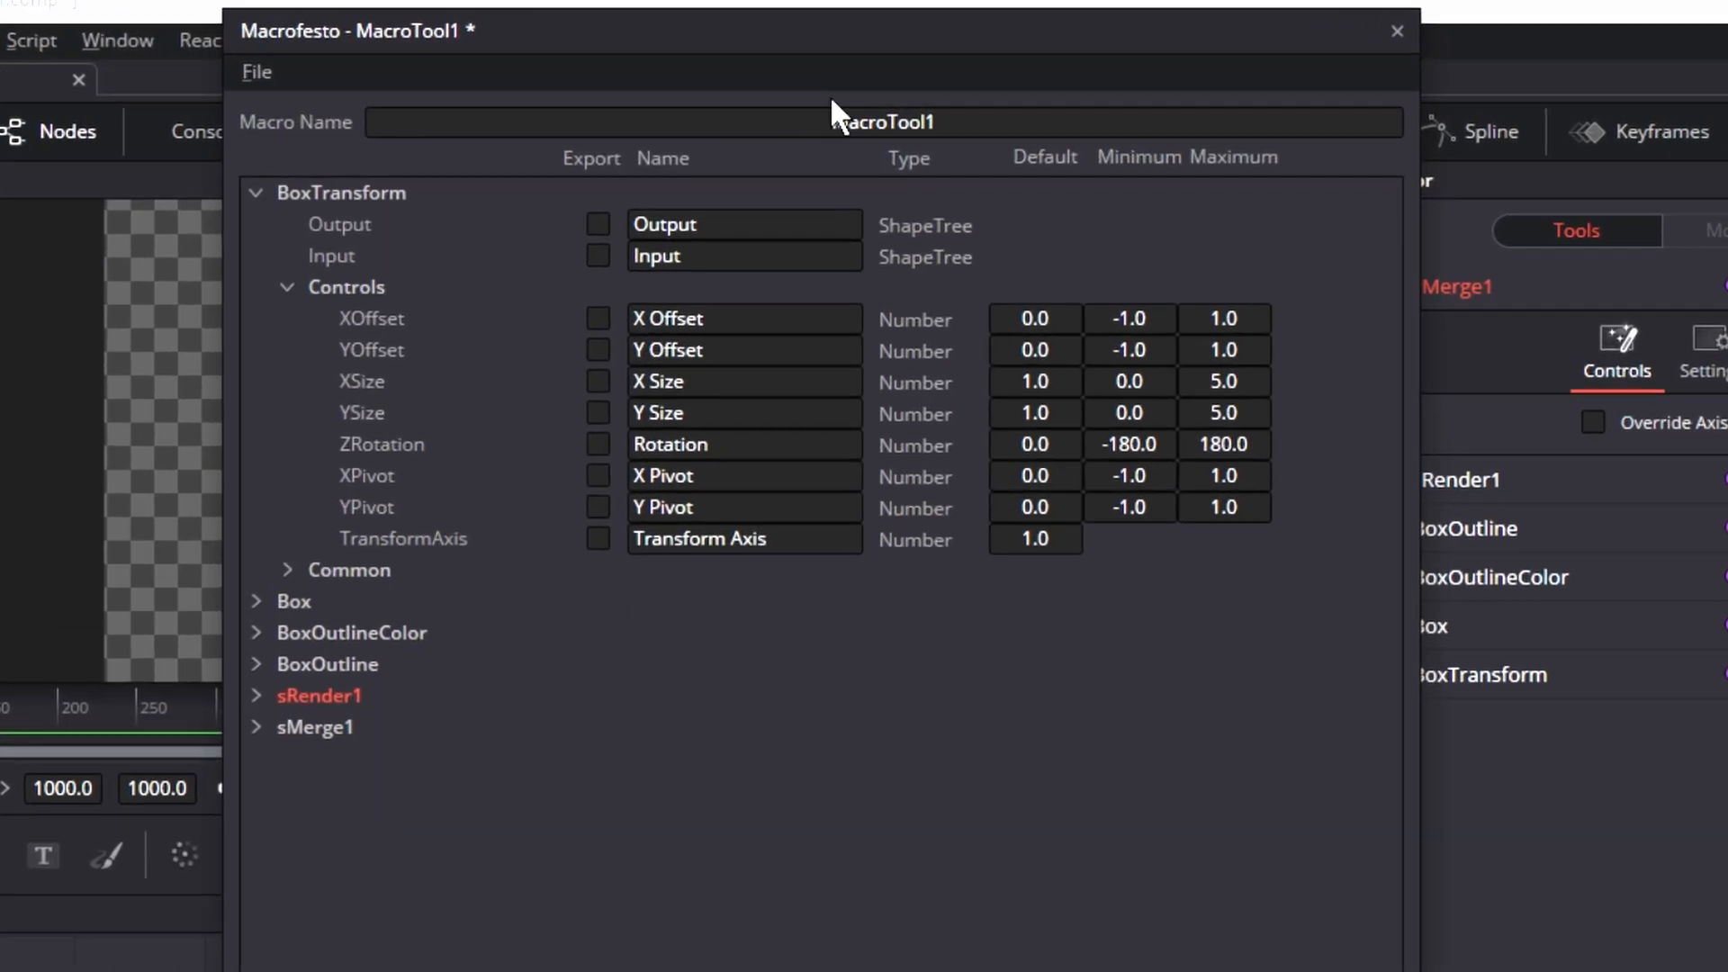
double_click(1012, 119)
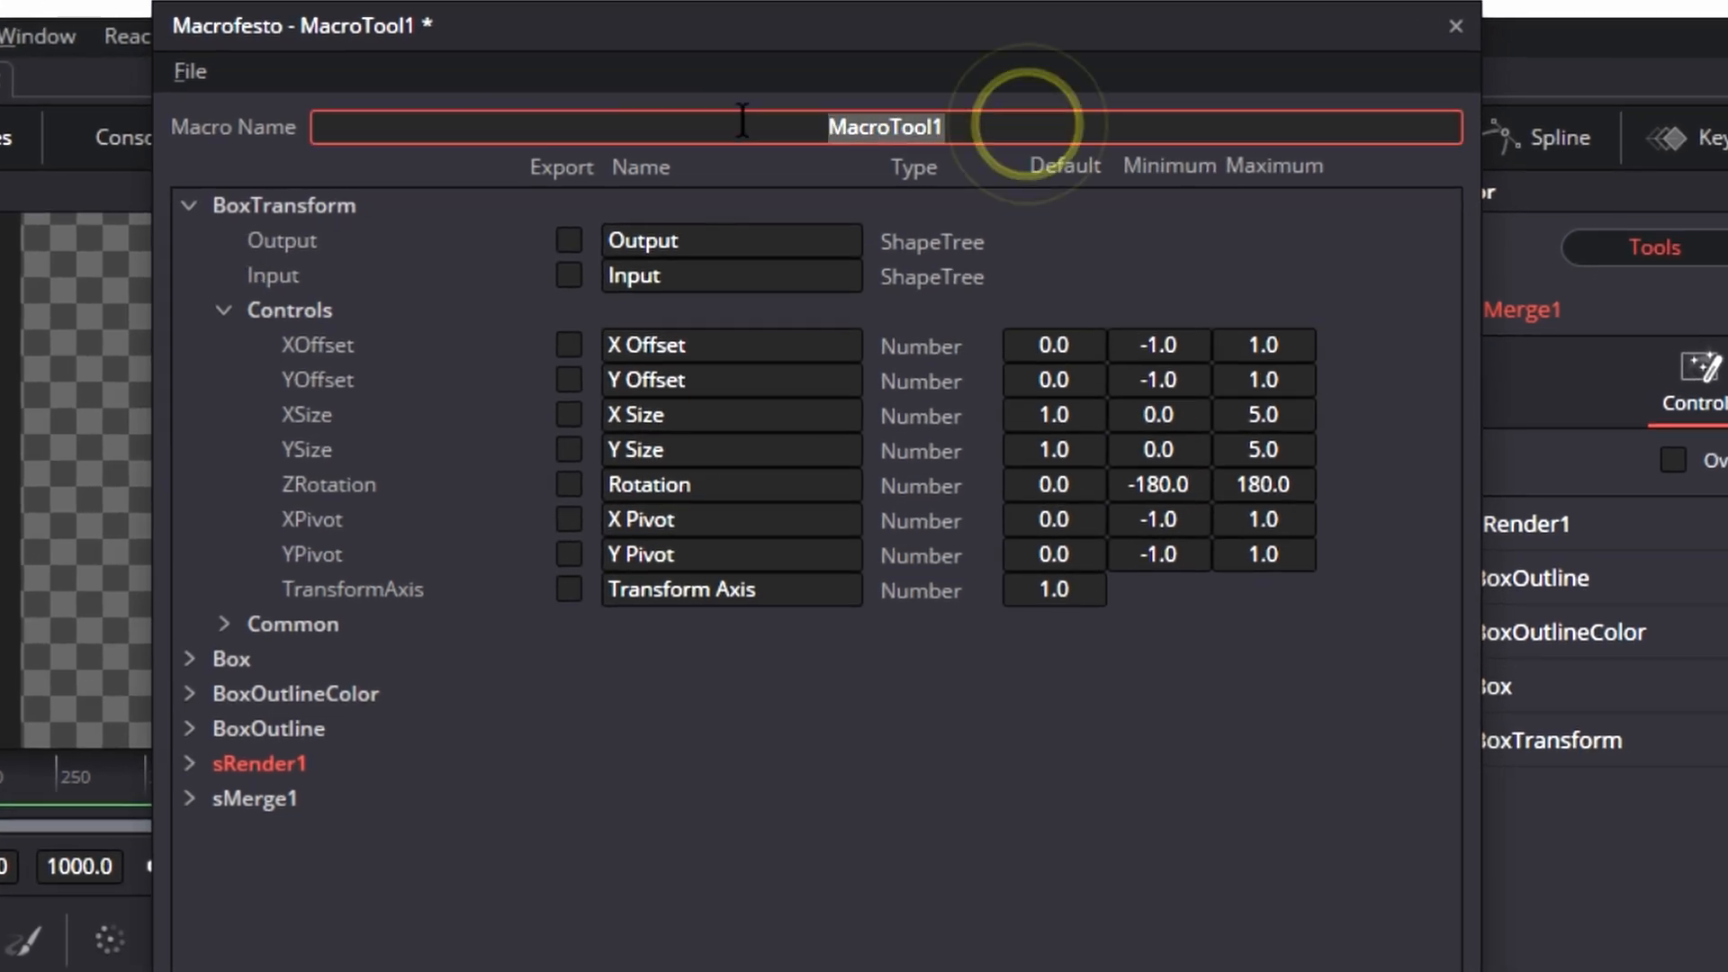
type("B")
type("ighlight ")
type("Box")
left_click(310, 211)
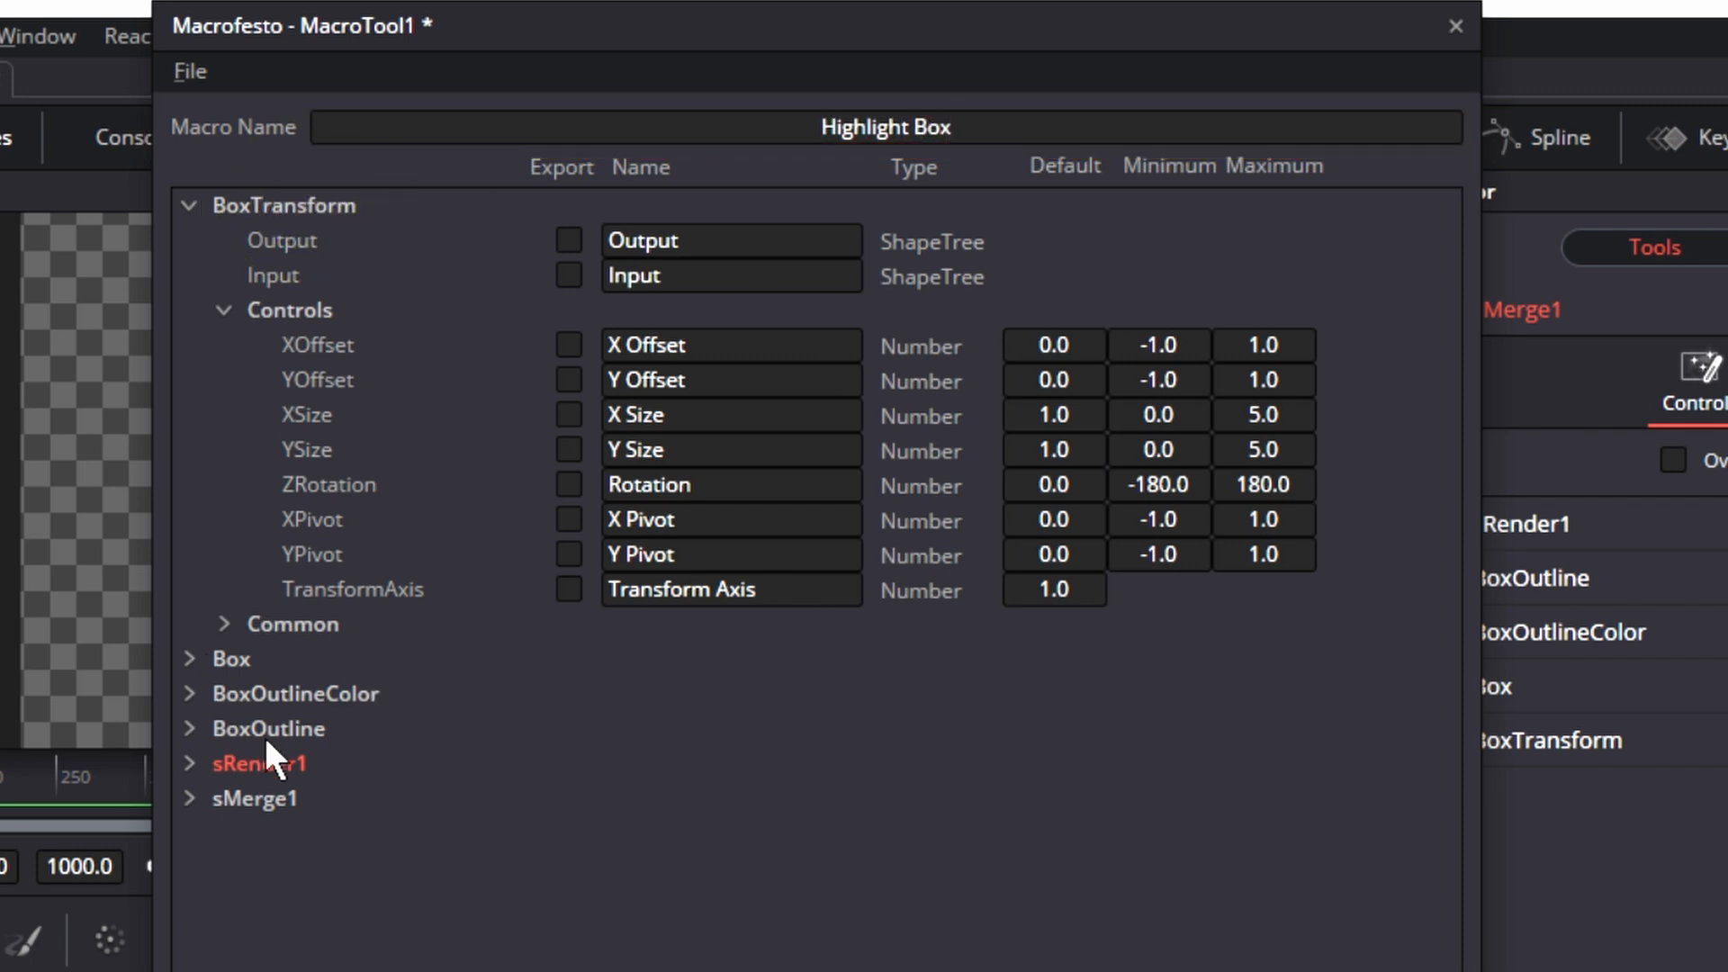
Export BoxTransform's X Offset, Y Offset, X Size and Rotation controls in the macro, renaming X Size as Size
left_click(569, 345)
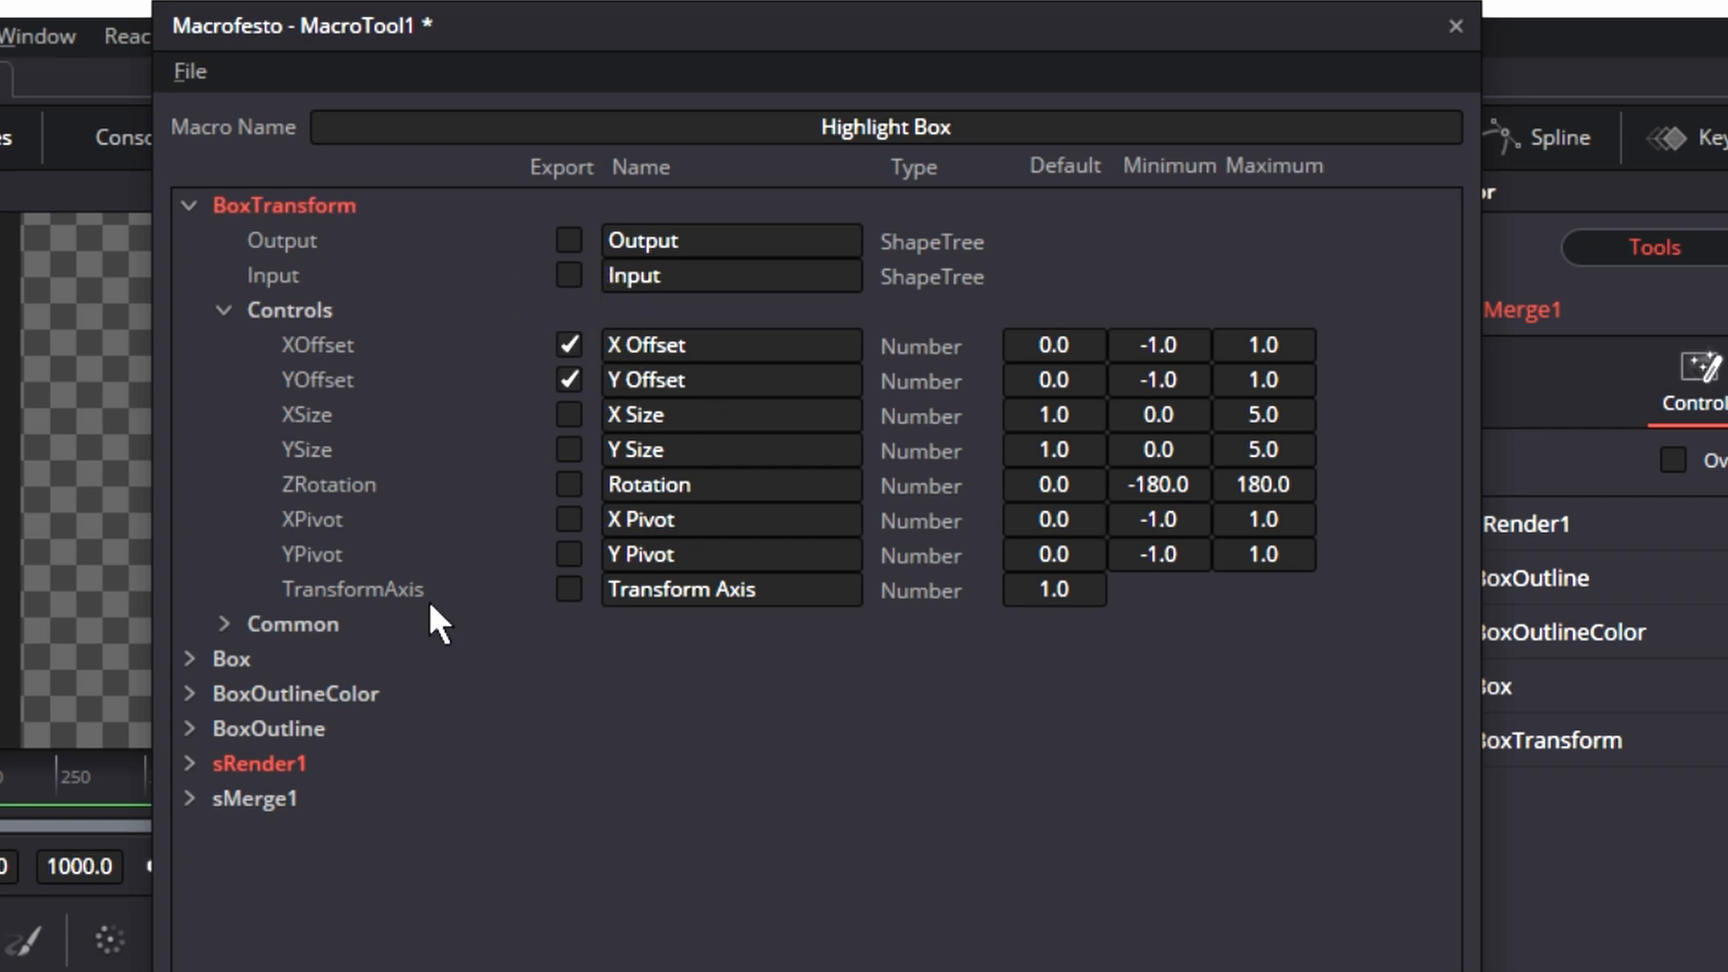
left_click(569, 414)
left_click(624, 414)
key("BackSpace")
key("BackSpace")
key("Return")
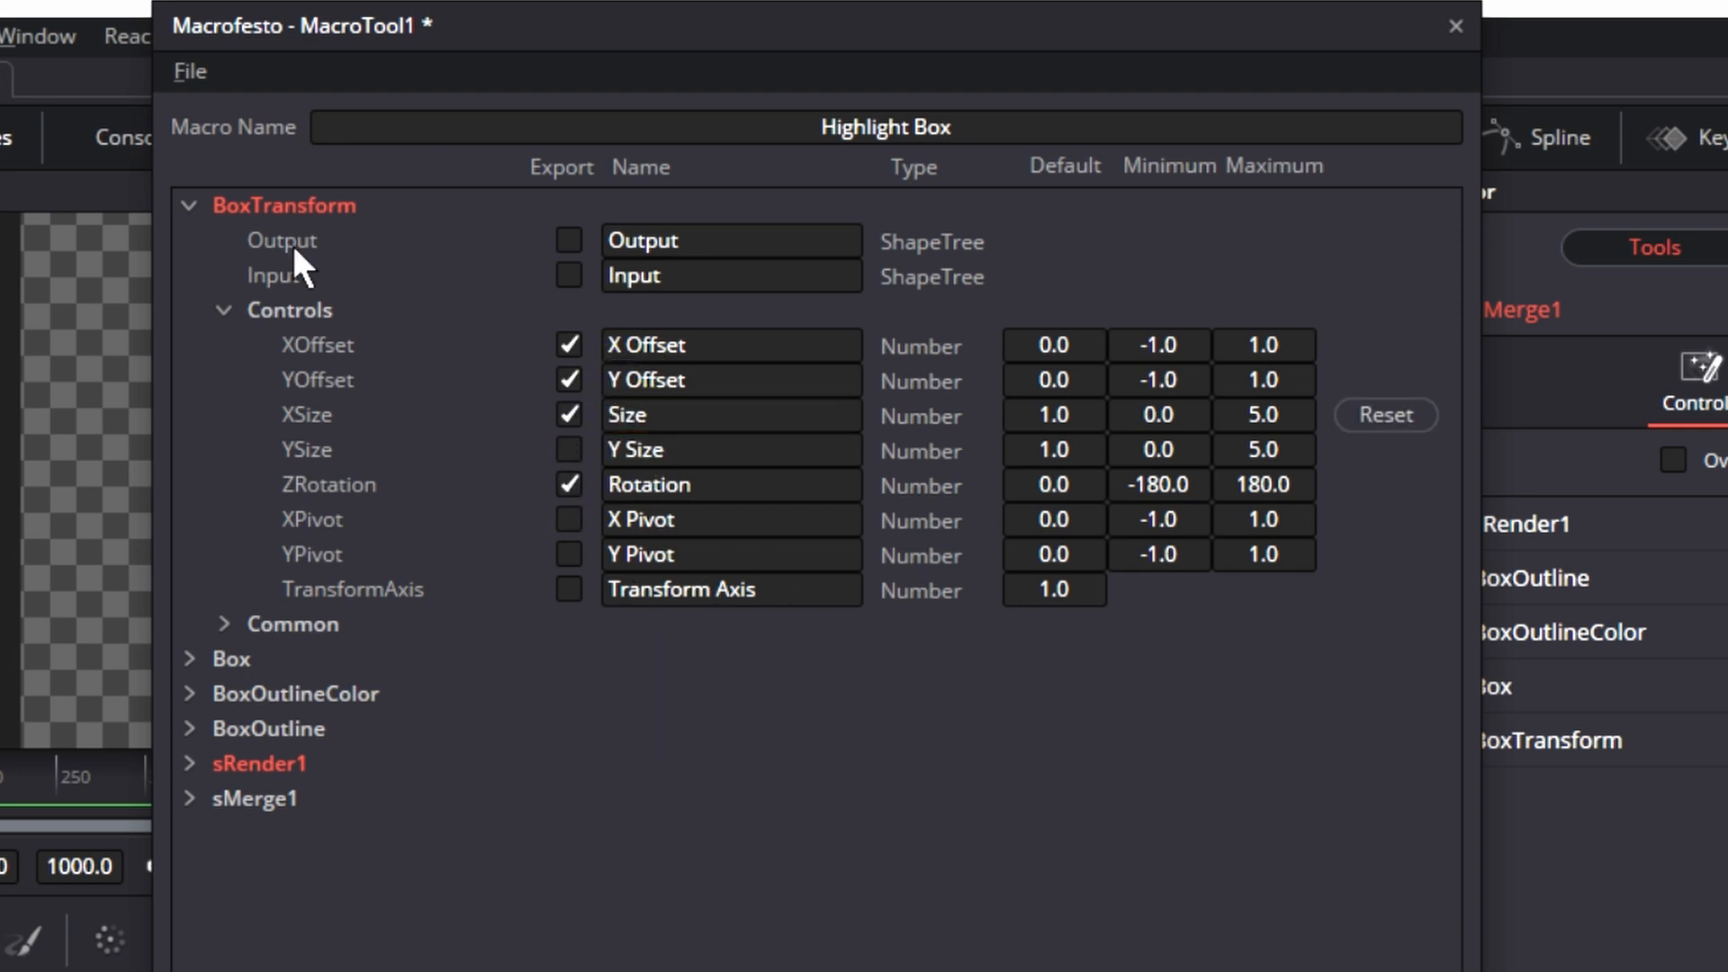
Export the Box node's Width, Height and Corner Radius controls in the macro
left_click(191, 652)
scroll(269, 666, "down", 5)
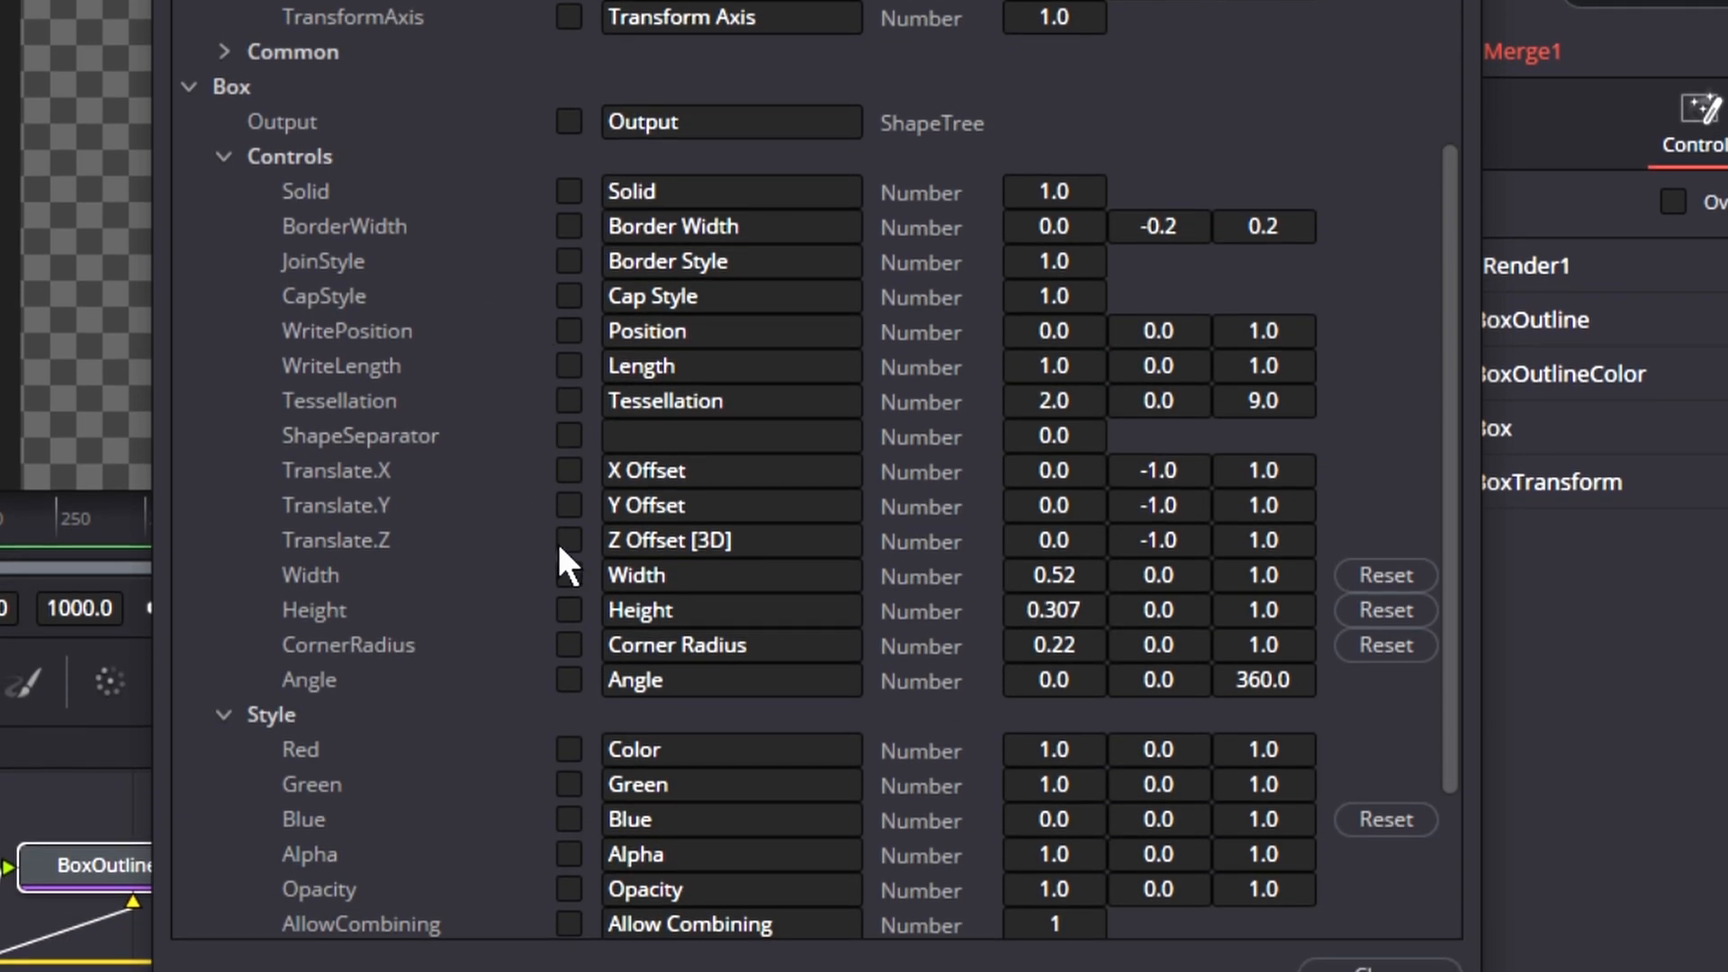
left_click(568, 610)
left_click(569, 644)
Export the Box node's Red, Green, Blue, Alpha and Opacity style controls, renaming its Color label as Fill Color
scroll(322, 267, "down", 3)
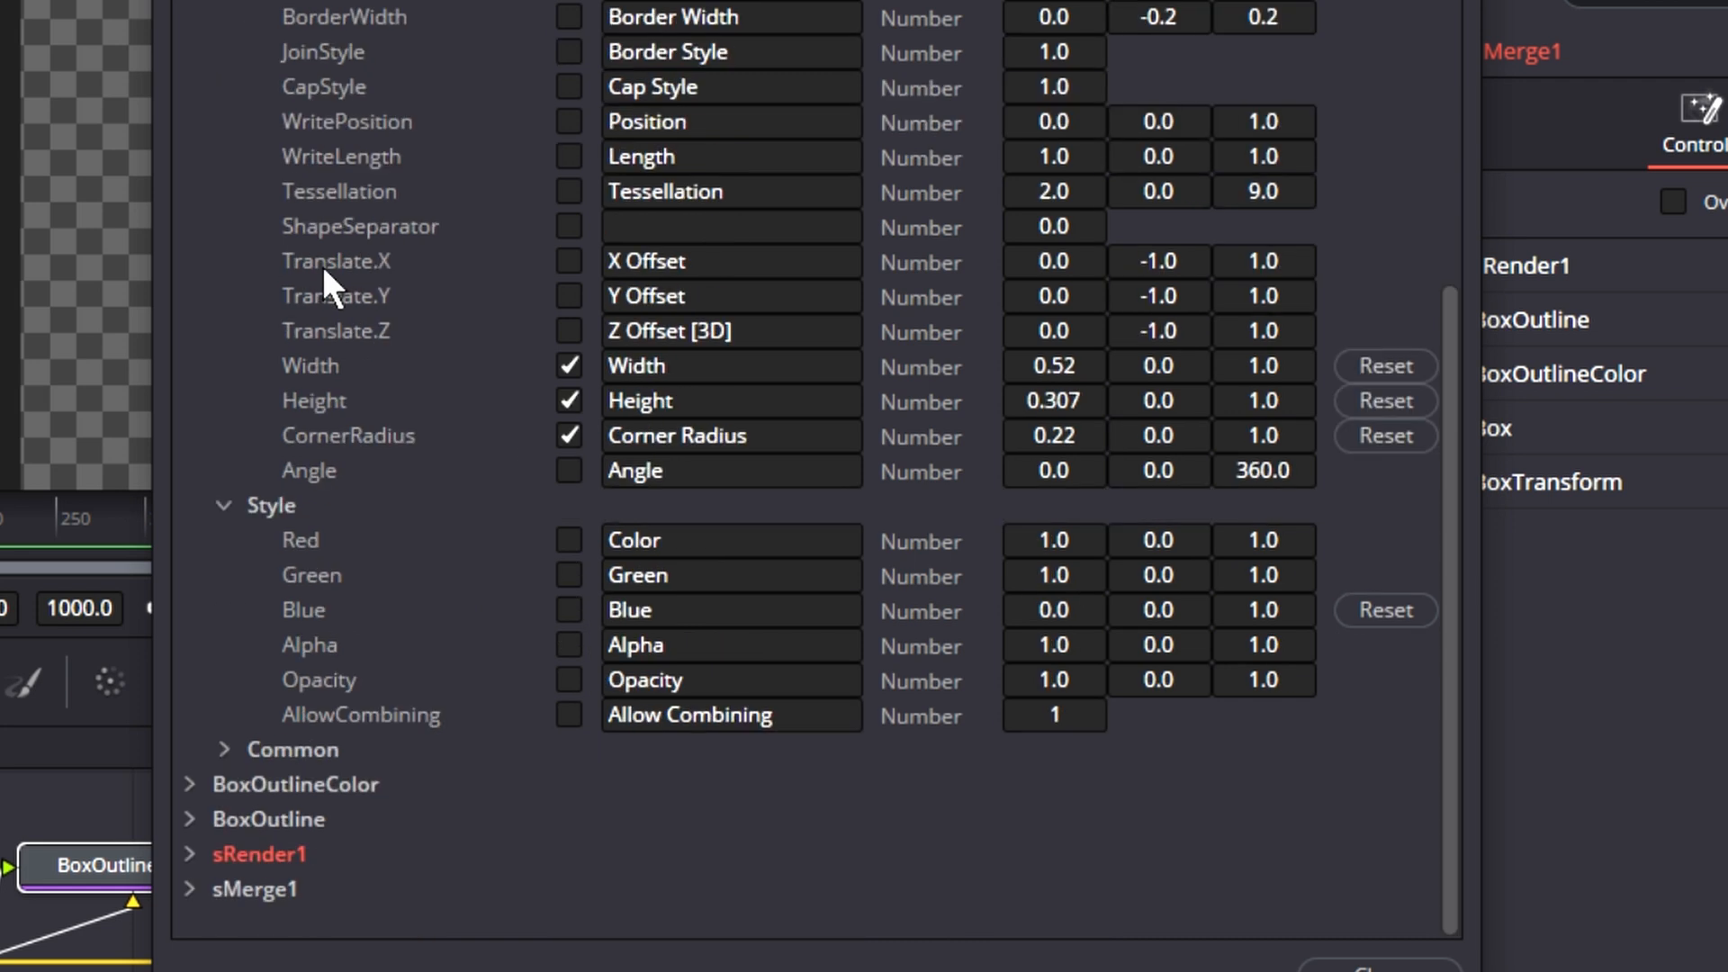
scroll(191, 69, "up", 3)
scroll(312, 328, "down", 3)
left_click(569, 540)
left_click(568, 575)
left_click(569, 610)
left_click(569, 644)
left_click(568, 679)
double_click(698, 546)
left_click(604, 540)
type("Fill")
left_click(454, 887)
Export BoxOutlineColor's Red, Green, Blue, Alpha and Opacity style controls, renaming its Color label as Outline Color
left_click(190, 784)
scroll(192, 790, "down", 5)
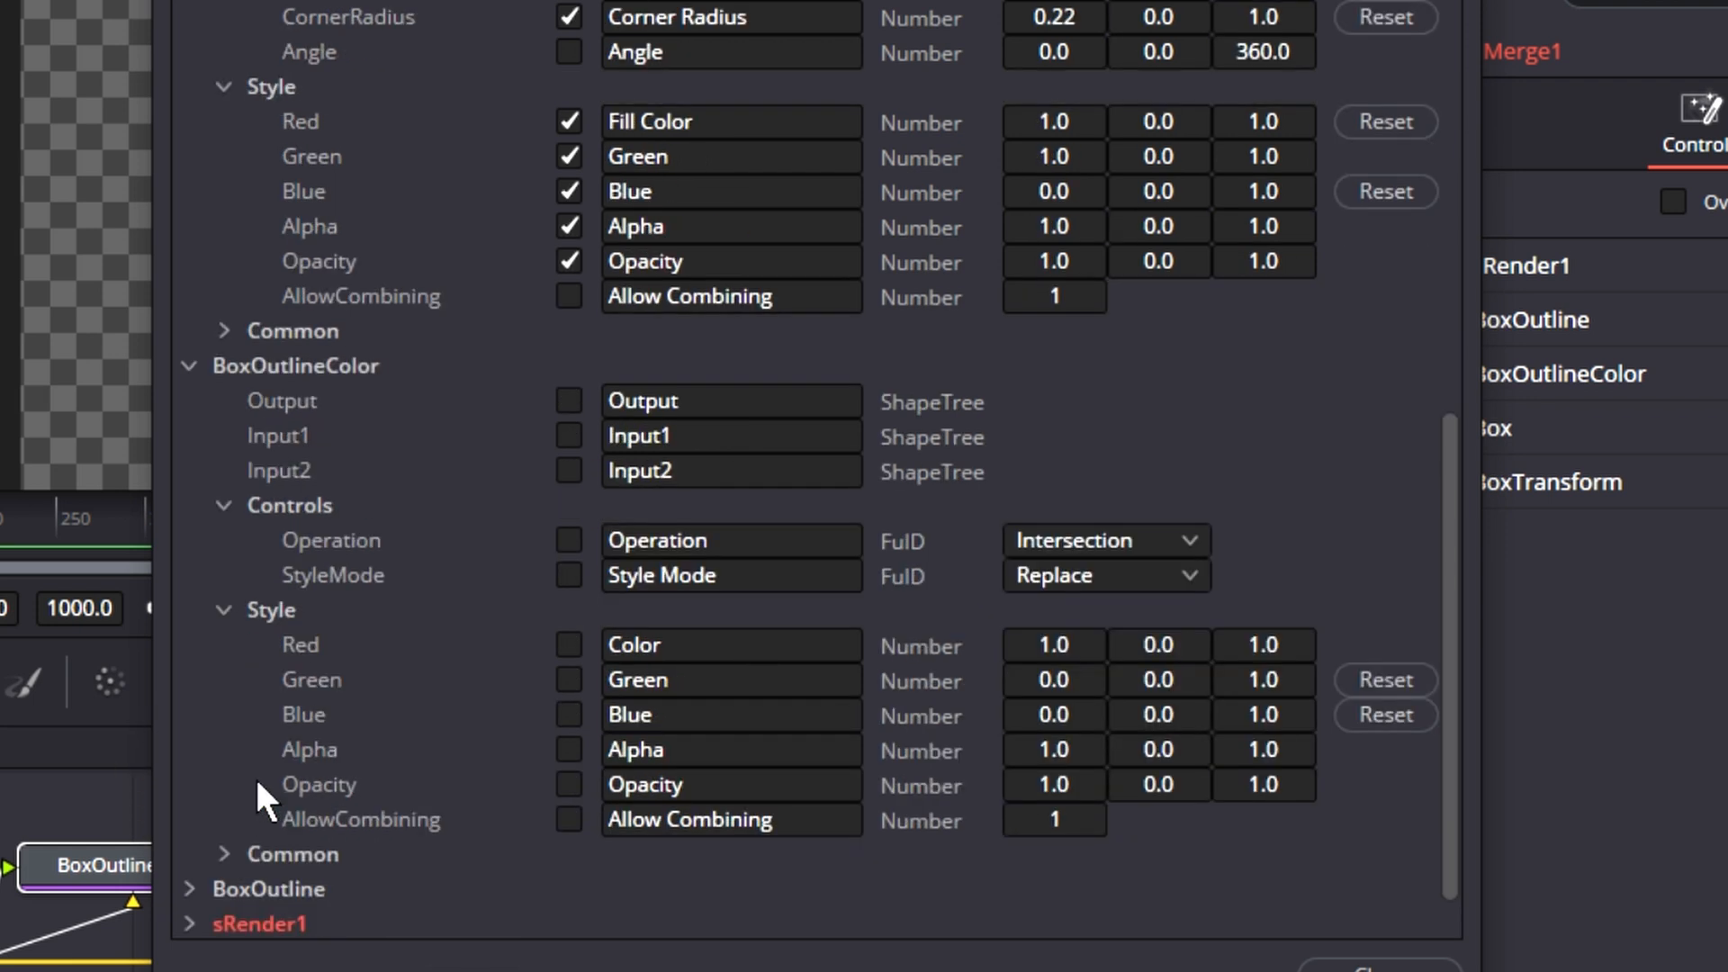
left_click(568, 645)
left_click(569, 680)
left_click(569, 715)
left_click(569, 749)
left_click(569, 784)
left_click(607, 645)
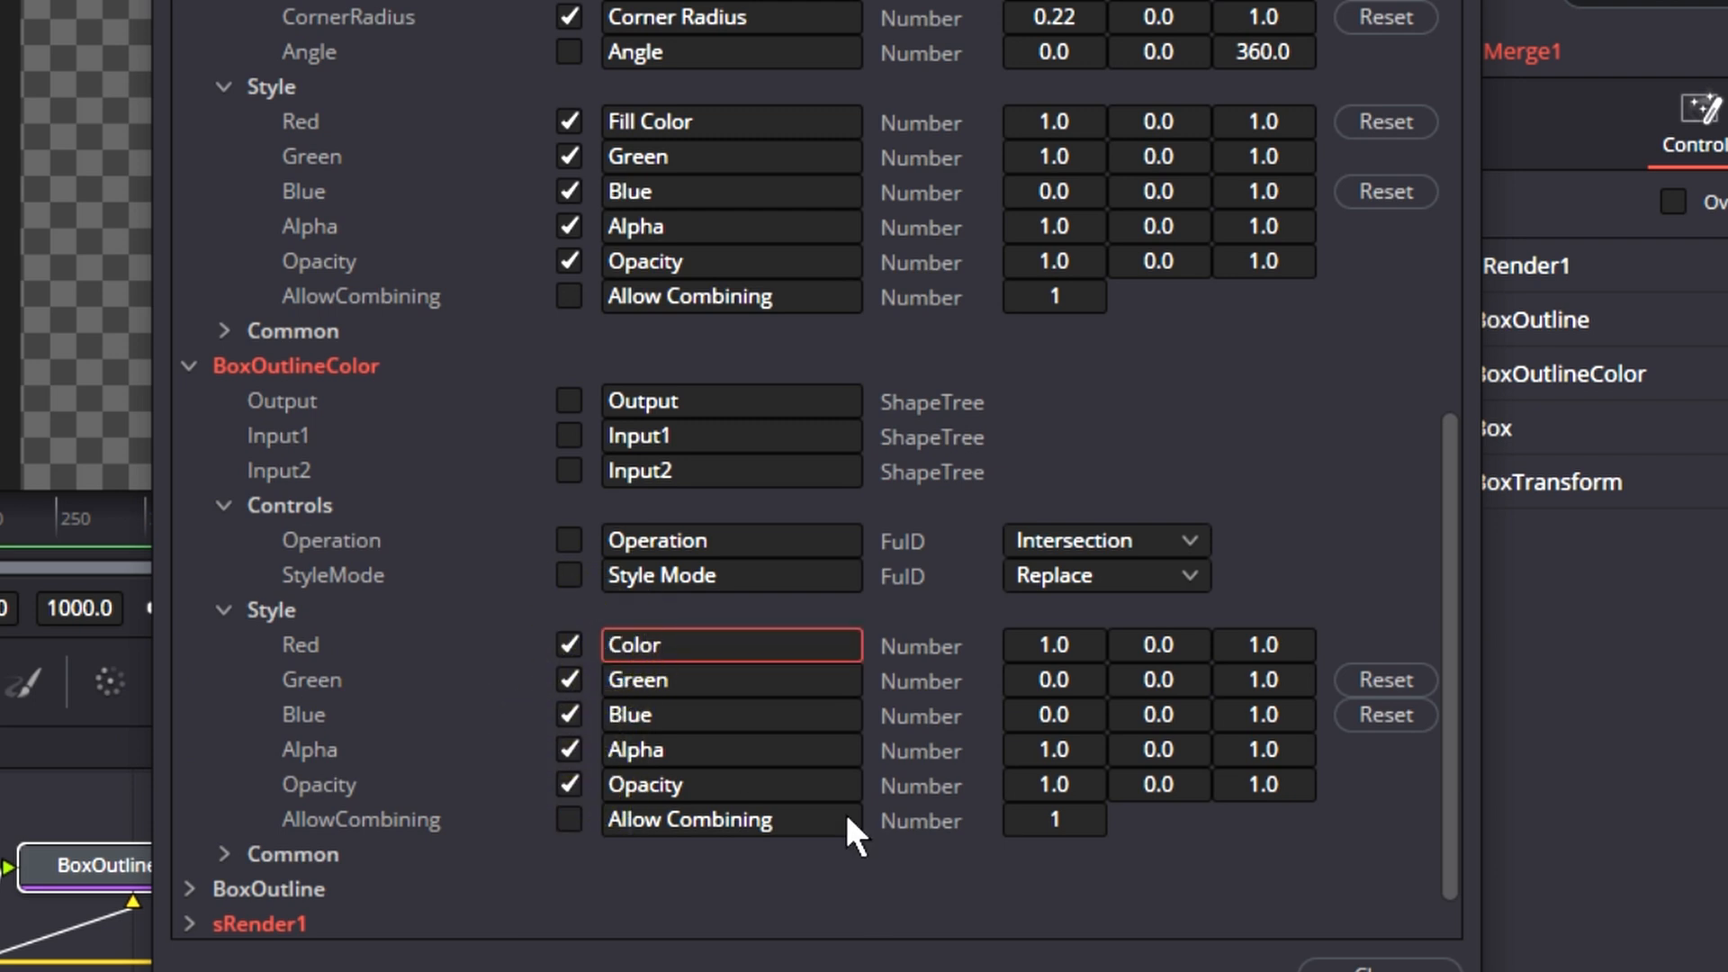
type("Outline")
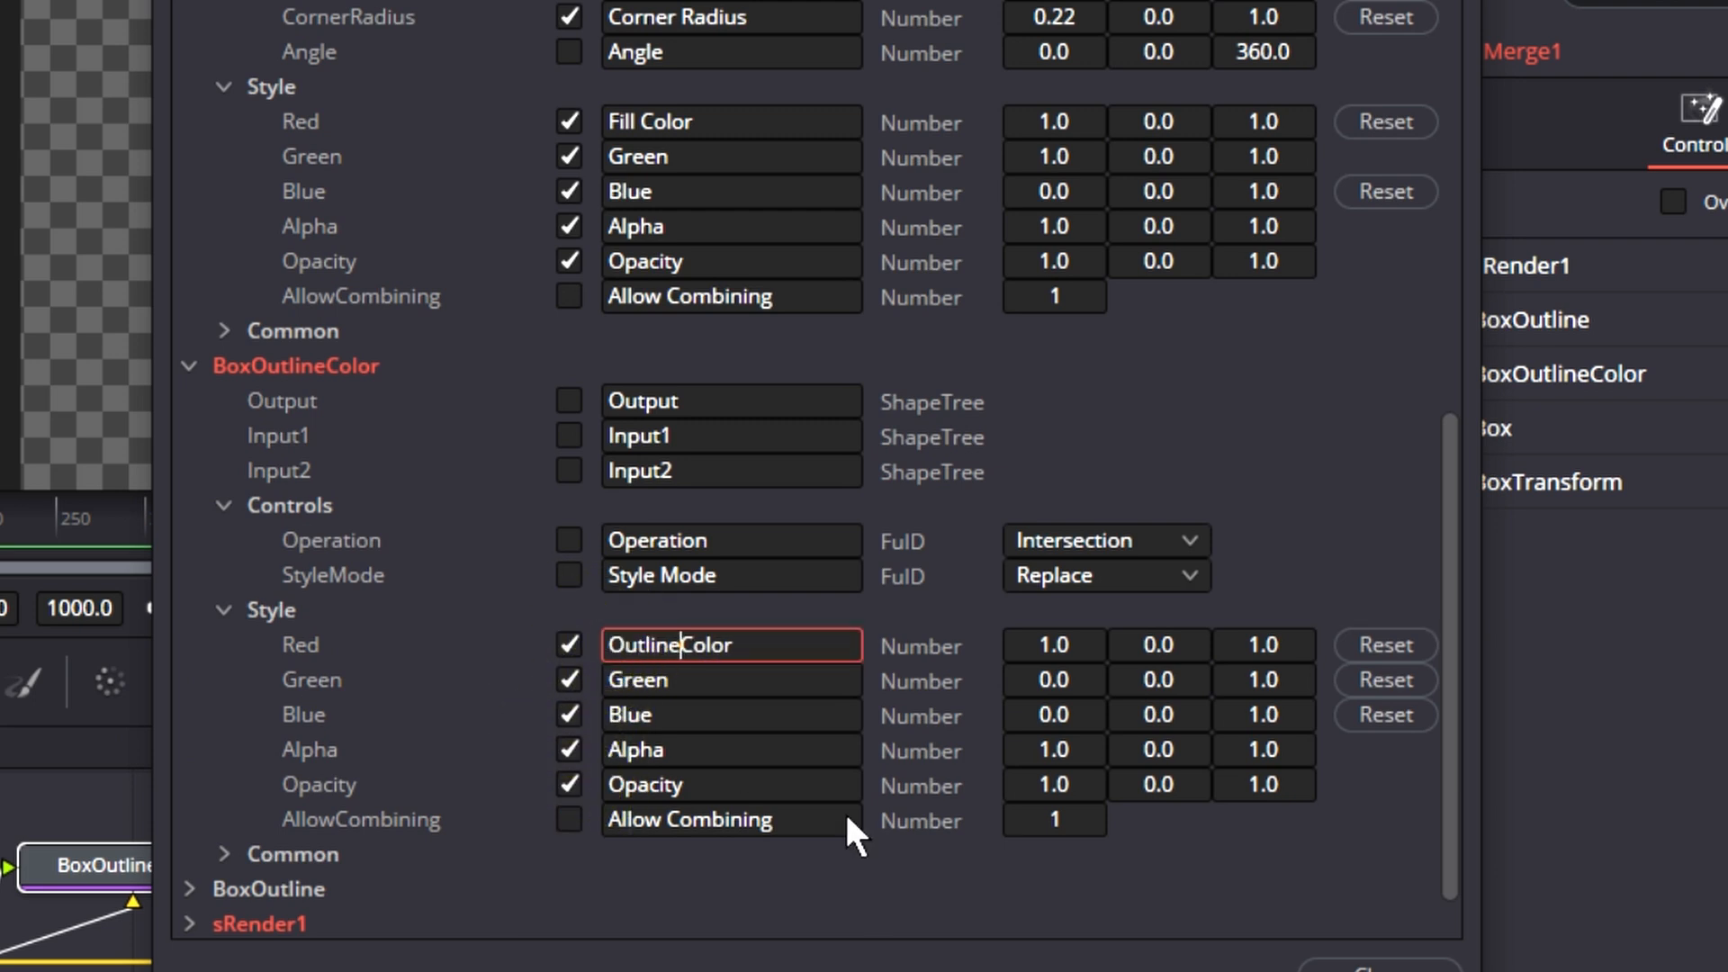
Export BoxOutline's Thickness, Border Style, Miter Limit, Cap Style, Position and Length controls in the macro
left_click(186, 882)
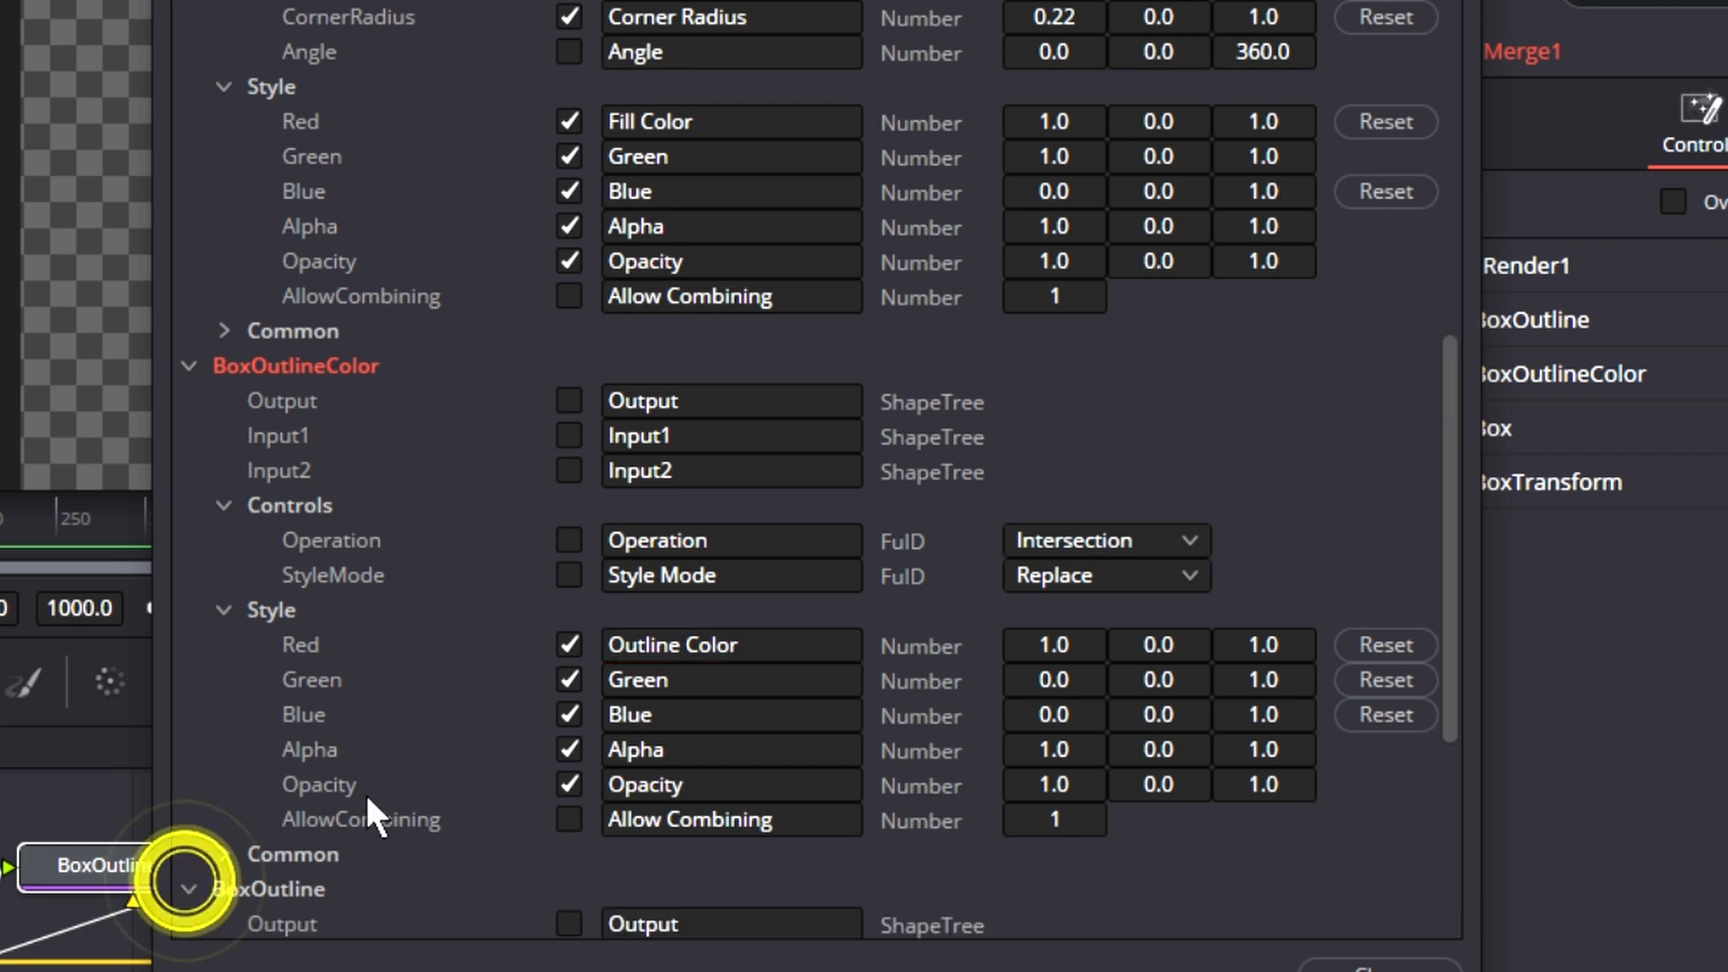
scroll(365, 792, "down", 5)
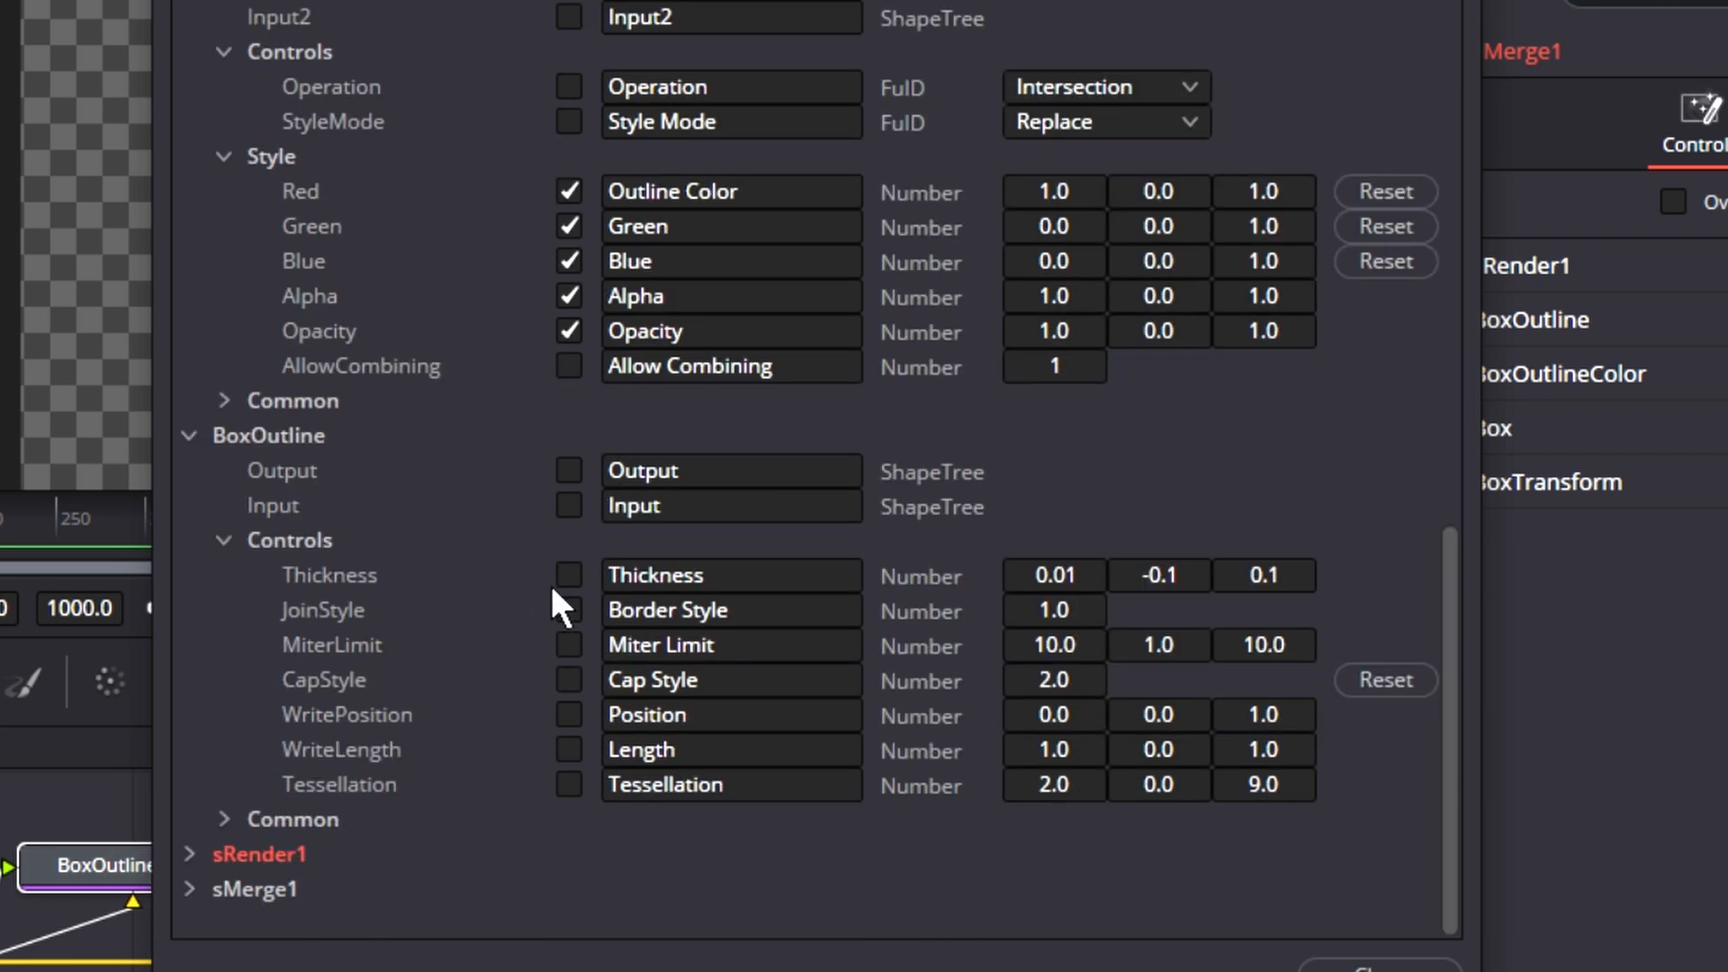
left_click(568, 574)
left_click(569, 609)
left_click(568, 644)
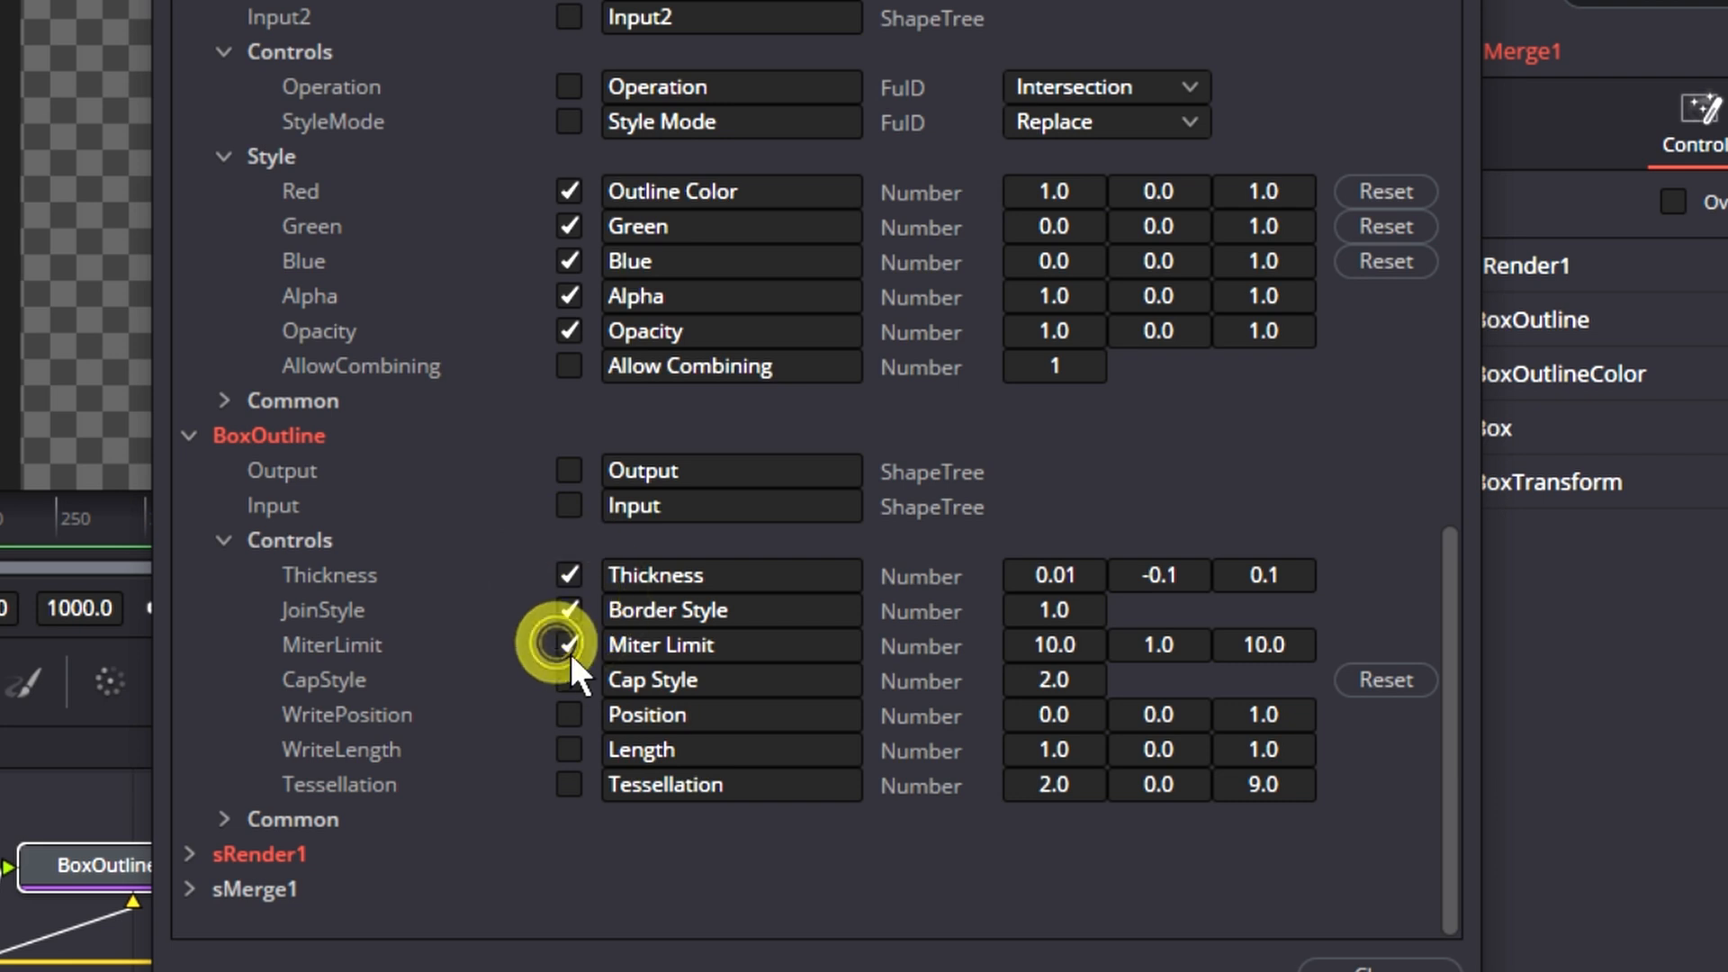
left_click(569, 680)
left_click(571, 717)
left_click(576, 749)
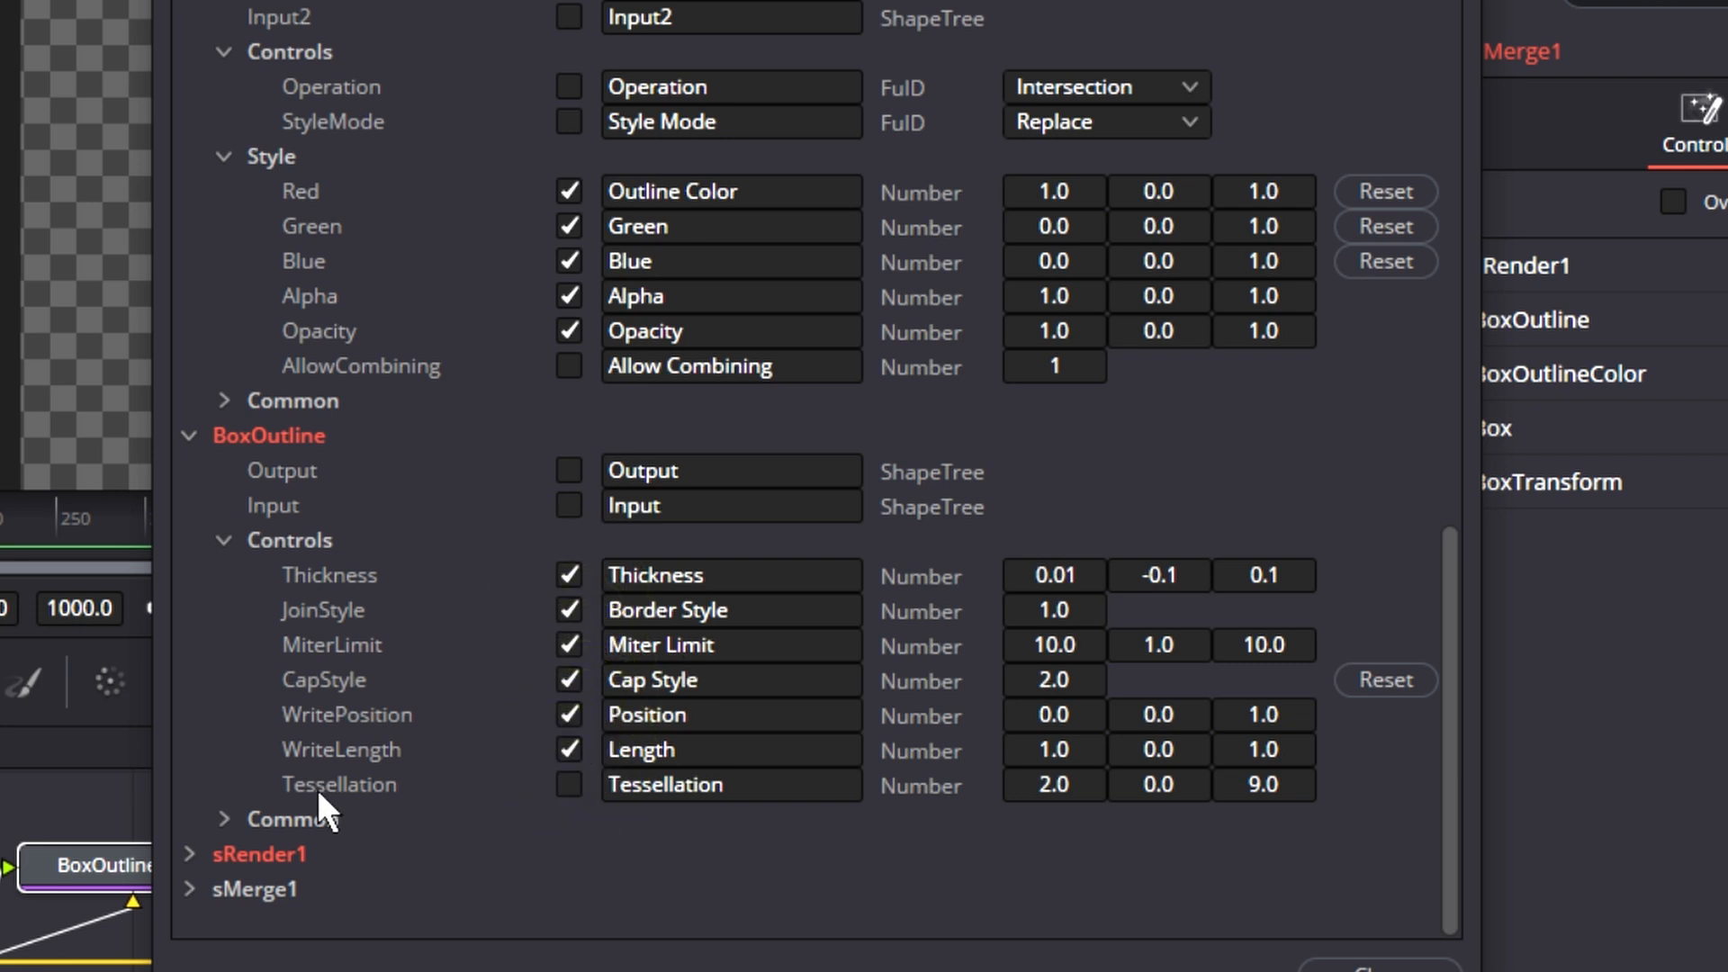
Export sRender1's Process Mode, Width, Height, Pixel Aspect, Use Frame Format Settings and Depth controls in the macro
left_click(184, 851)
scroll(514, 840, "down", 7)
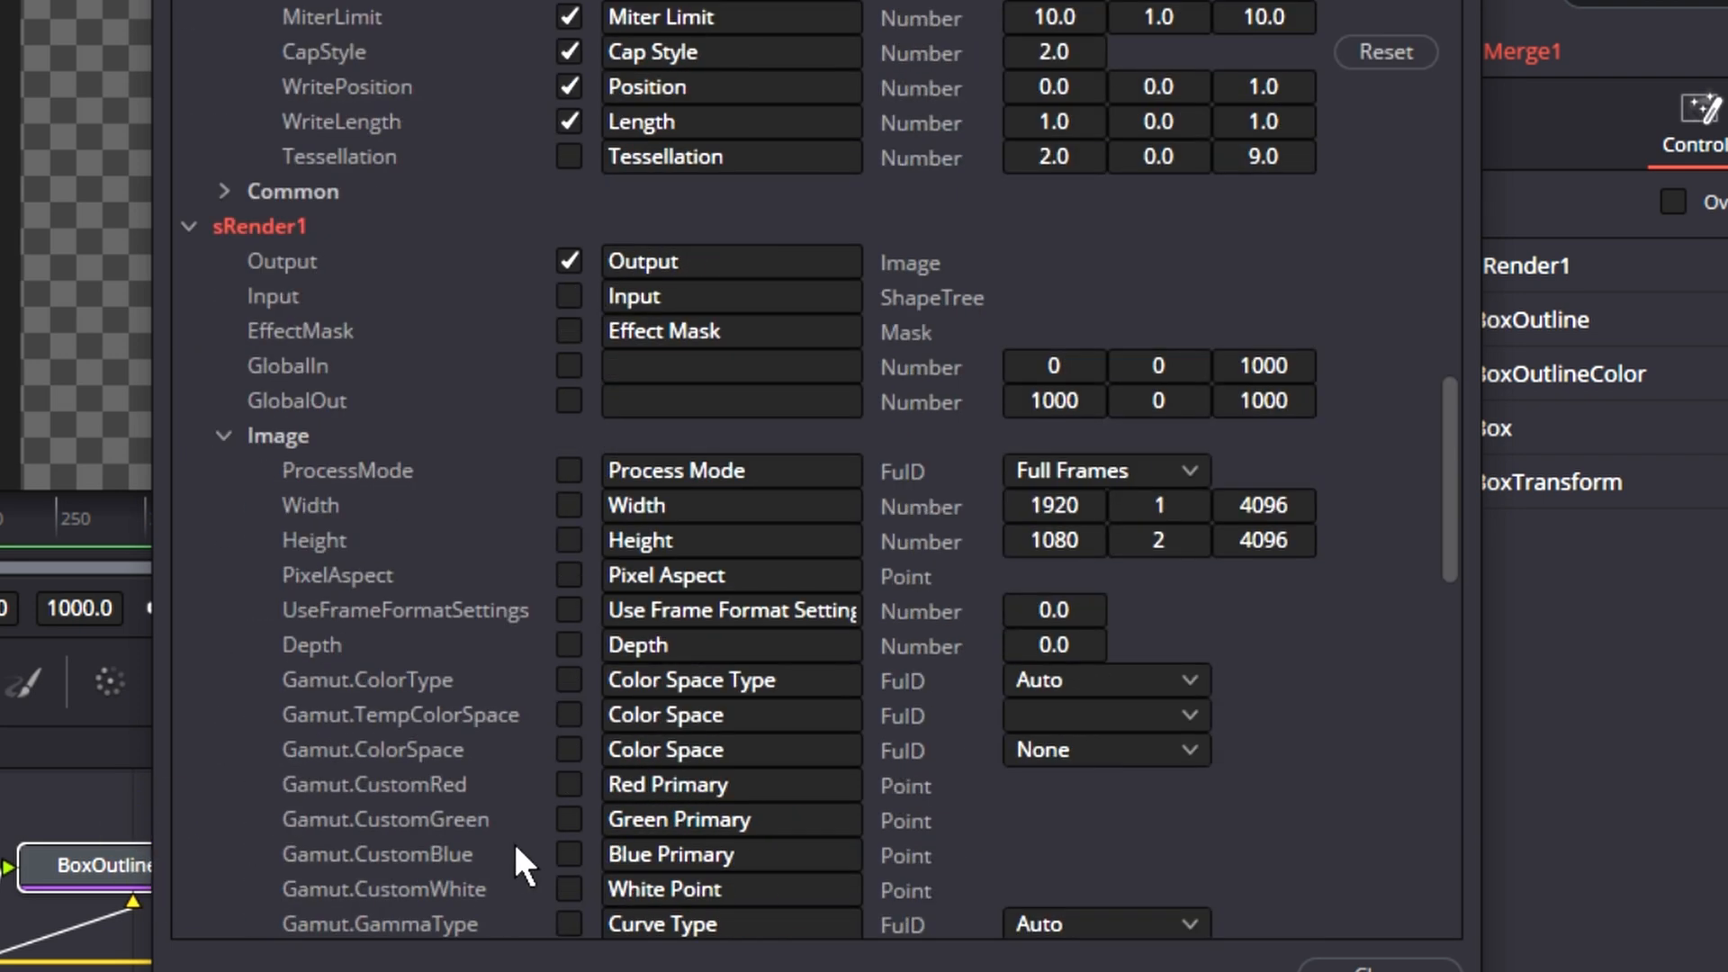
left_click(569, 469)
left_click(569, 505)
left_click(569, 540)
left_click(569, 575)
left_click(569, 610)
left_click(569, 646)
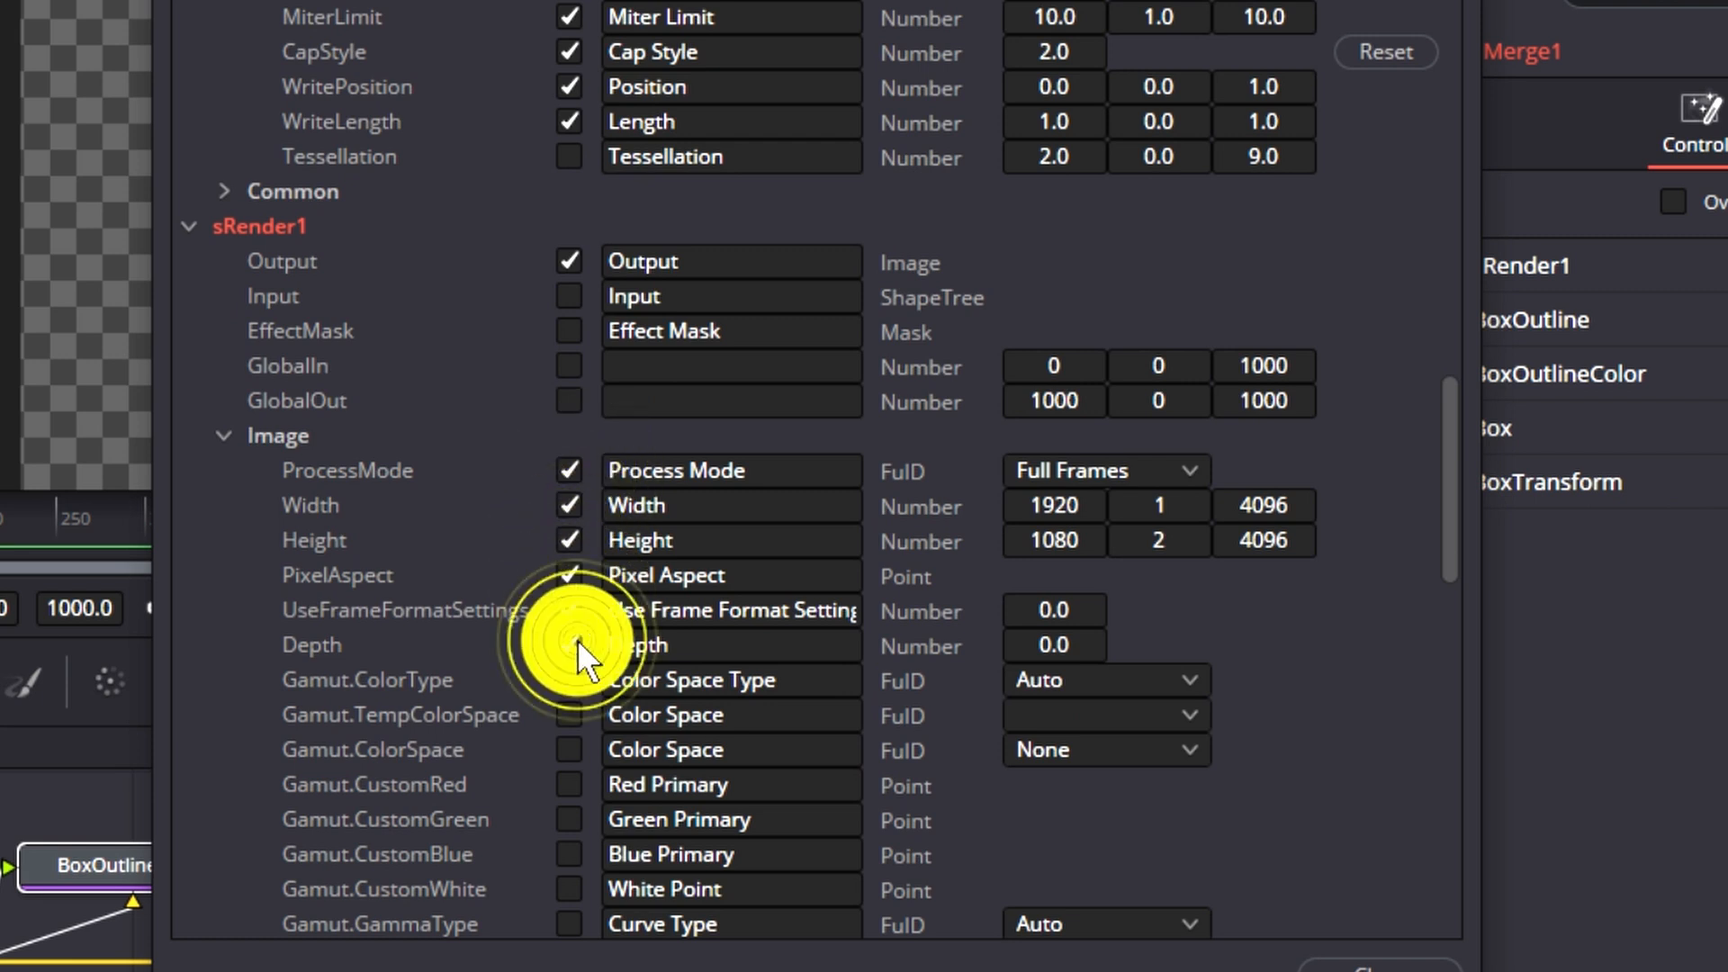
Save the Highlight Box macro in the AppData/Roaming/Blackmagic Design/Fusion/Macros folder
scroll(560, 533, "up", 1)
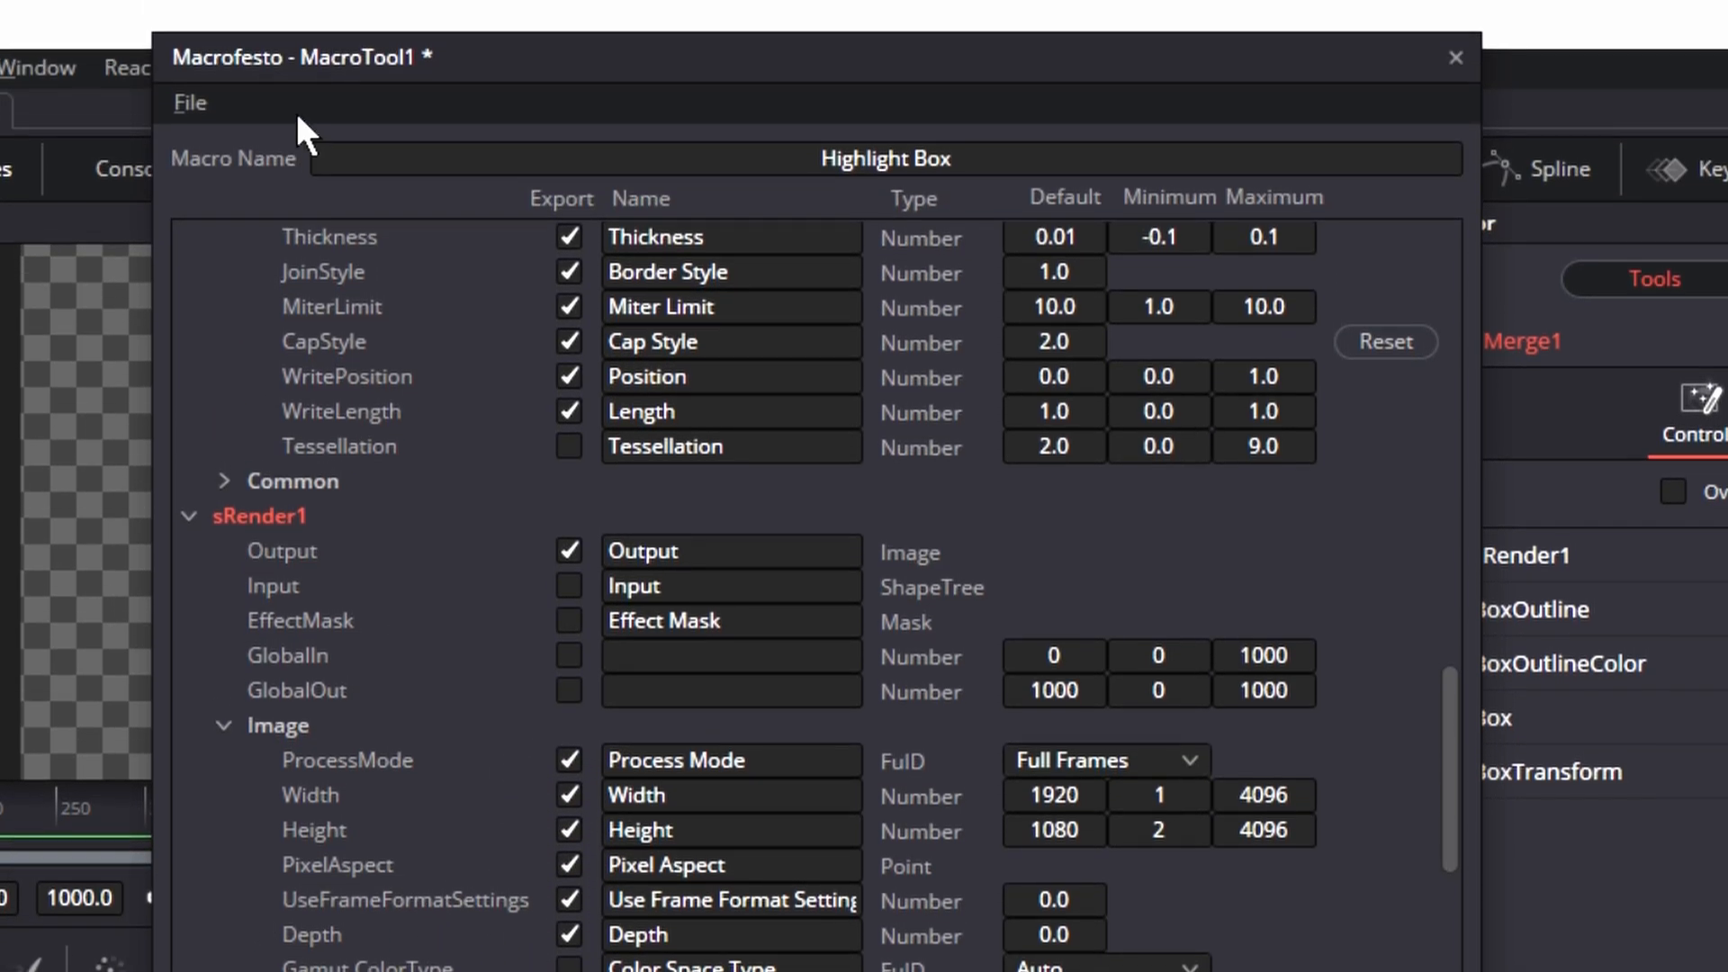
left_click(193, 106)
left_click(242, 273)
left_click(1186, 67)
left_click(1186, 67)
left_click(1187, 67)
left_click(1186, 67)
left_click(1186, 68)
scroll(548, 650, "down", 5)
scroll(547, 653, "up", 5)
double_click(450, 231)
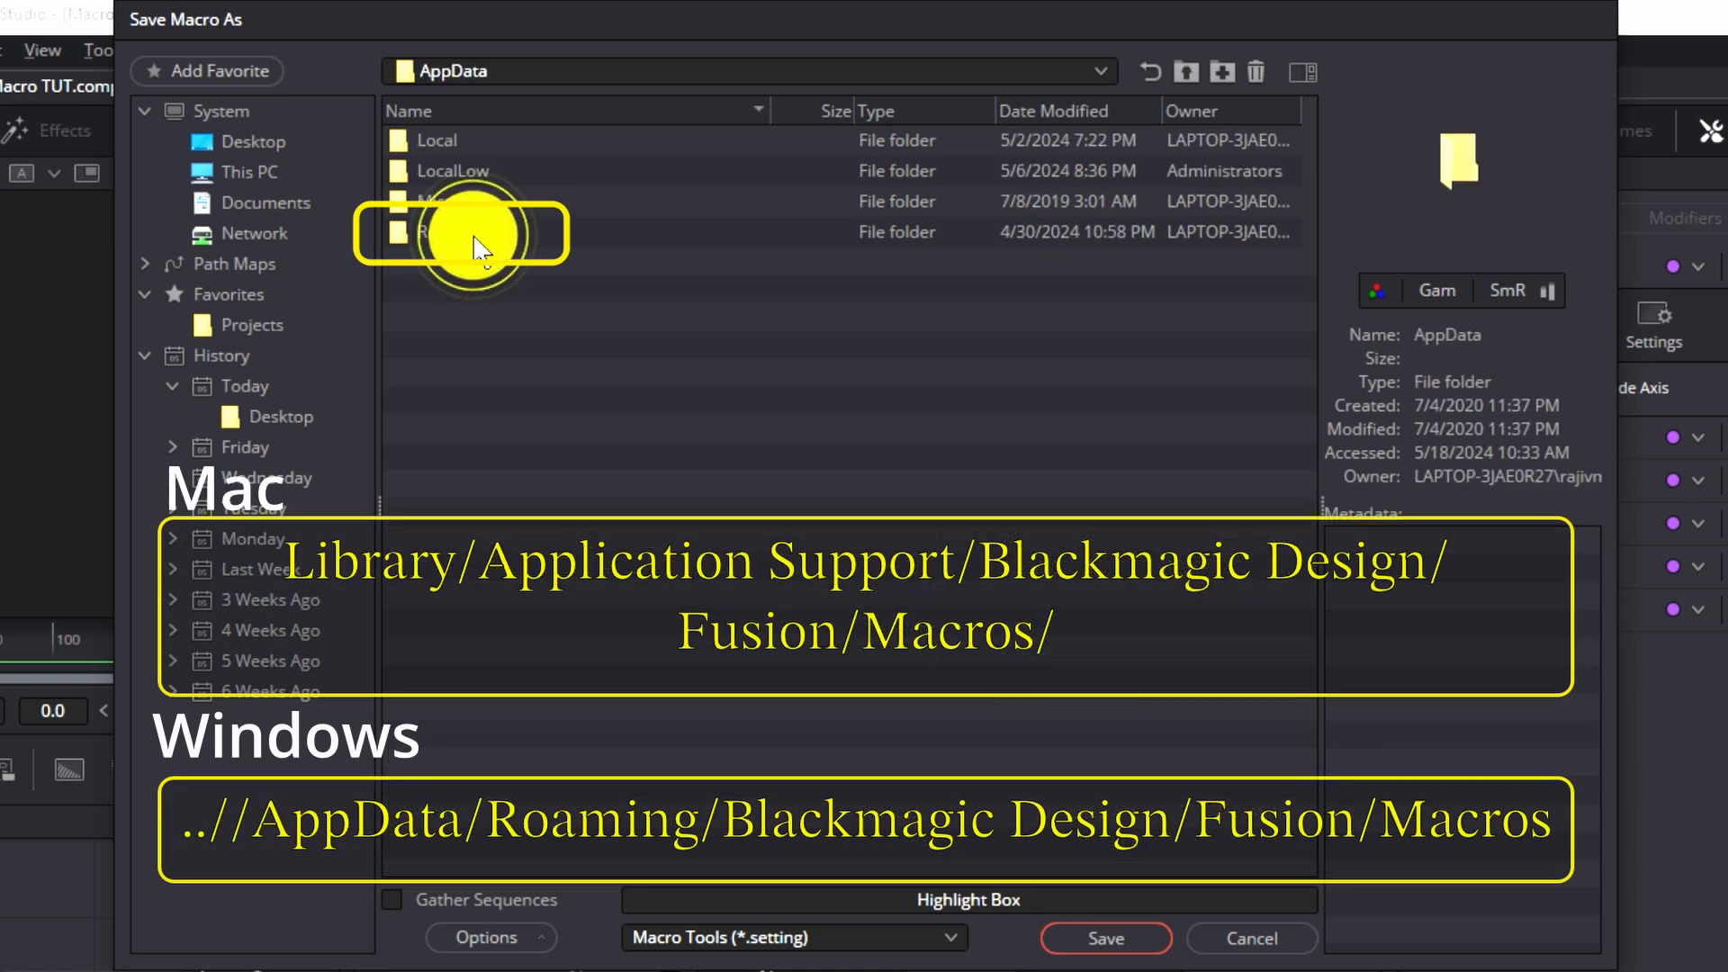
double_click(441, 231)
double_click(447, 356)
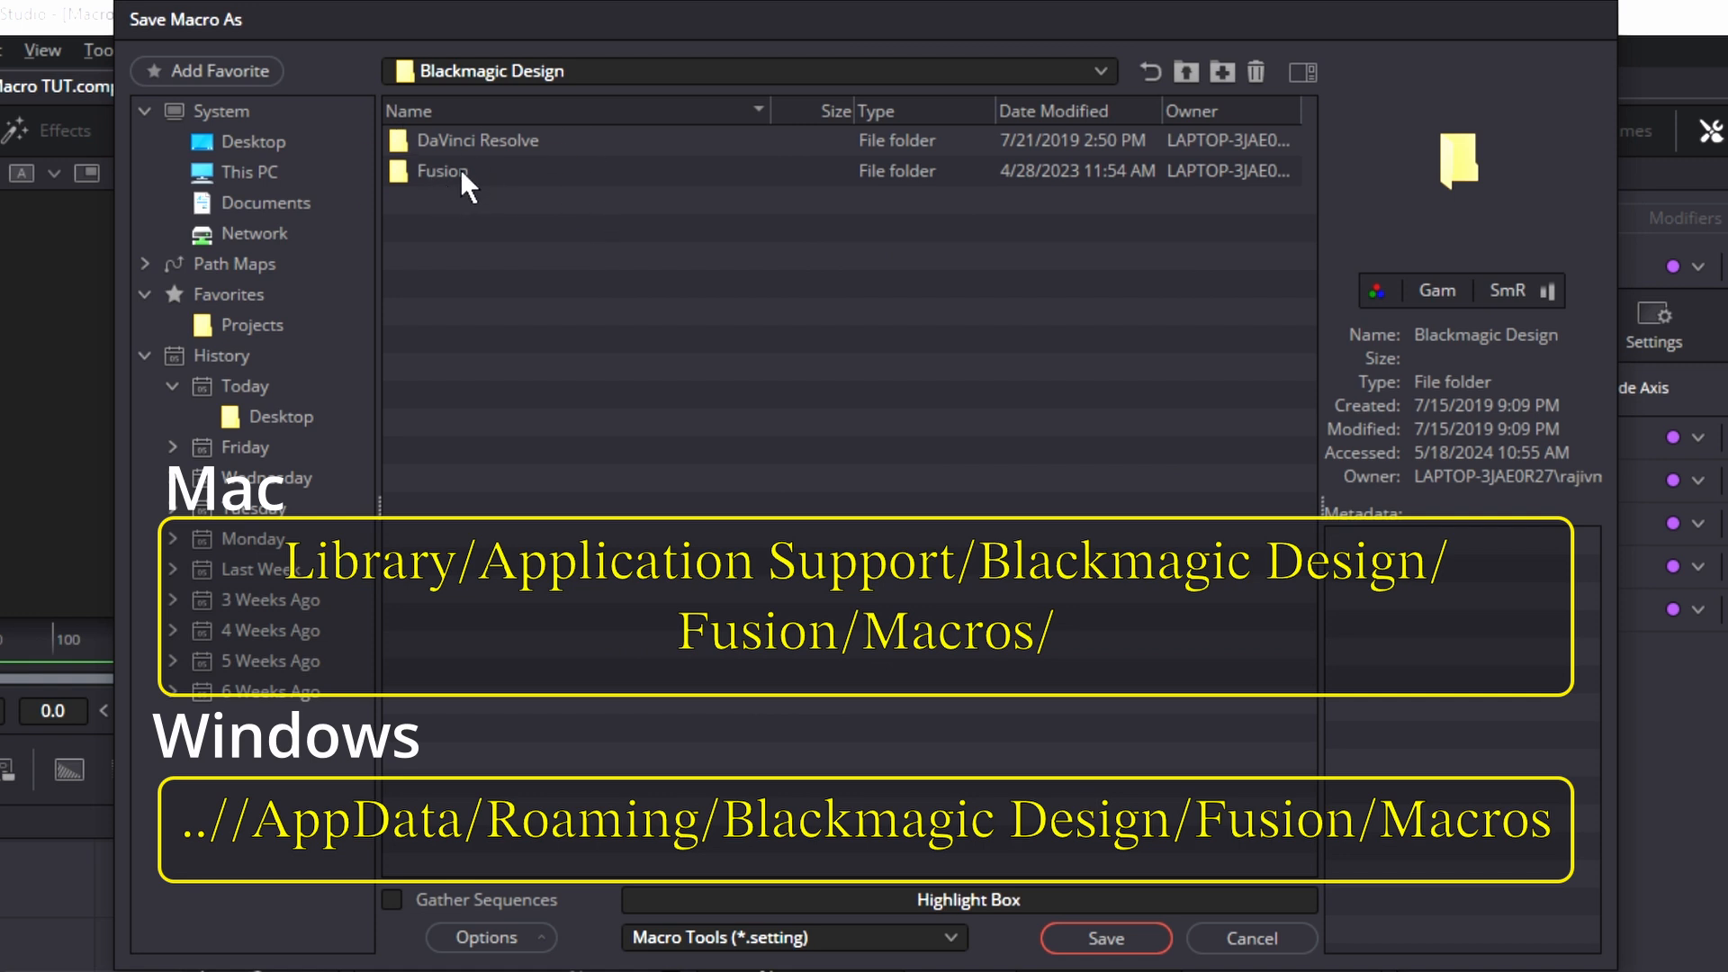
double_click(430, 171)
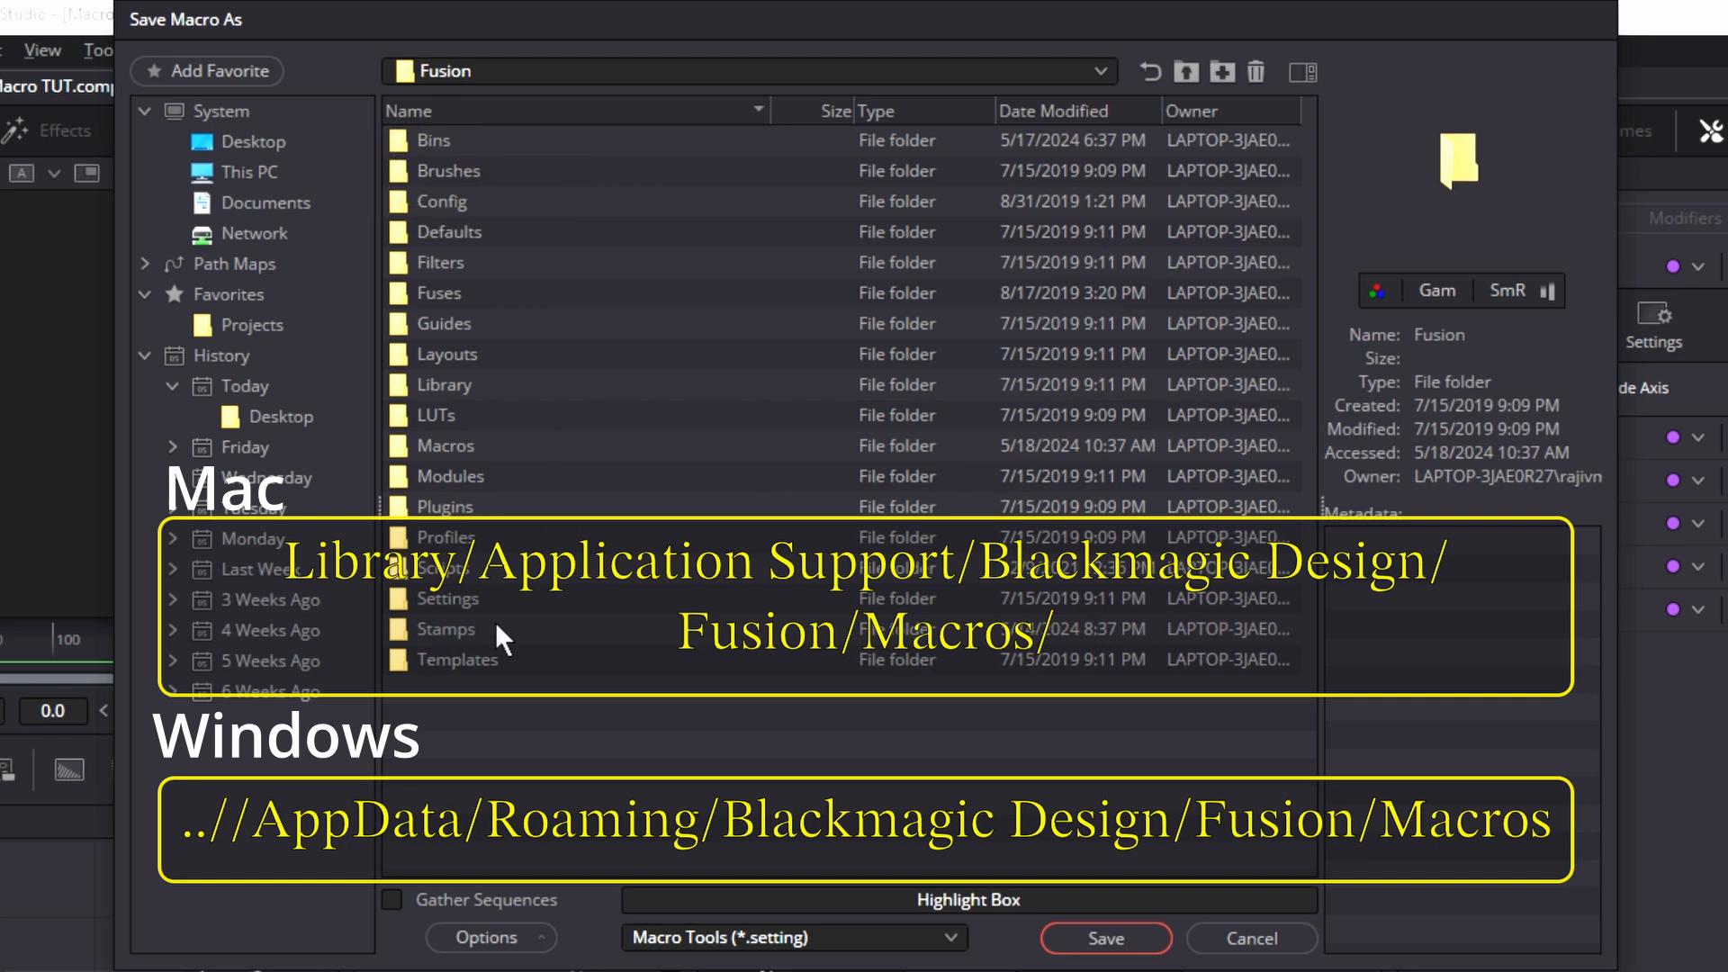
double_click(439, 445)
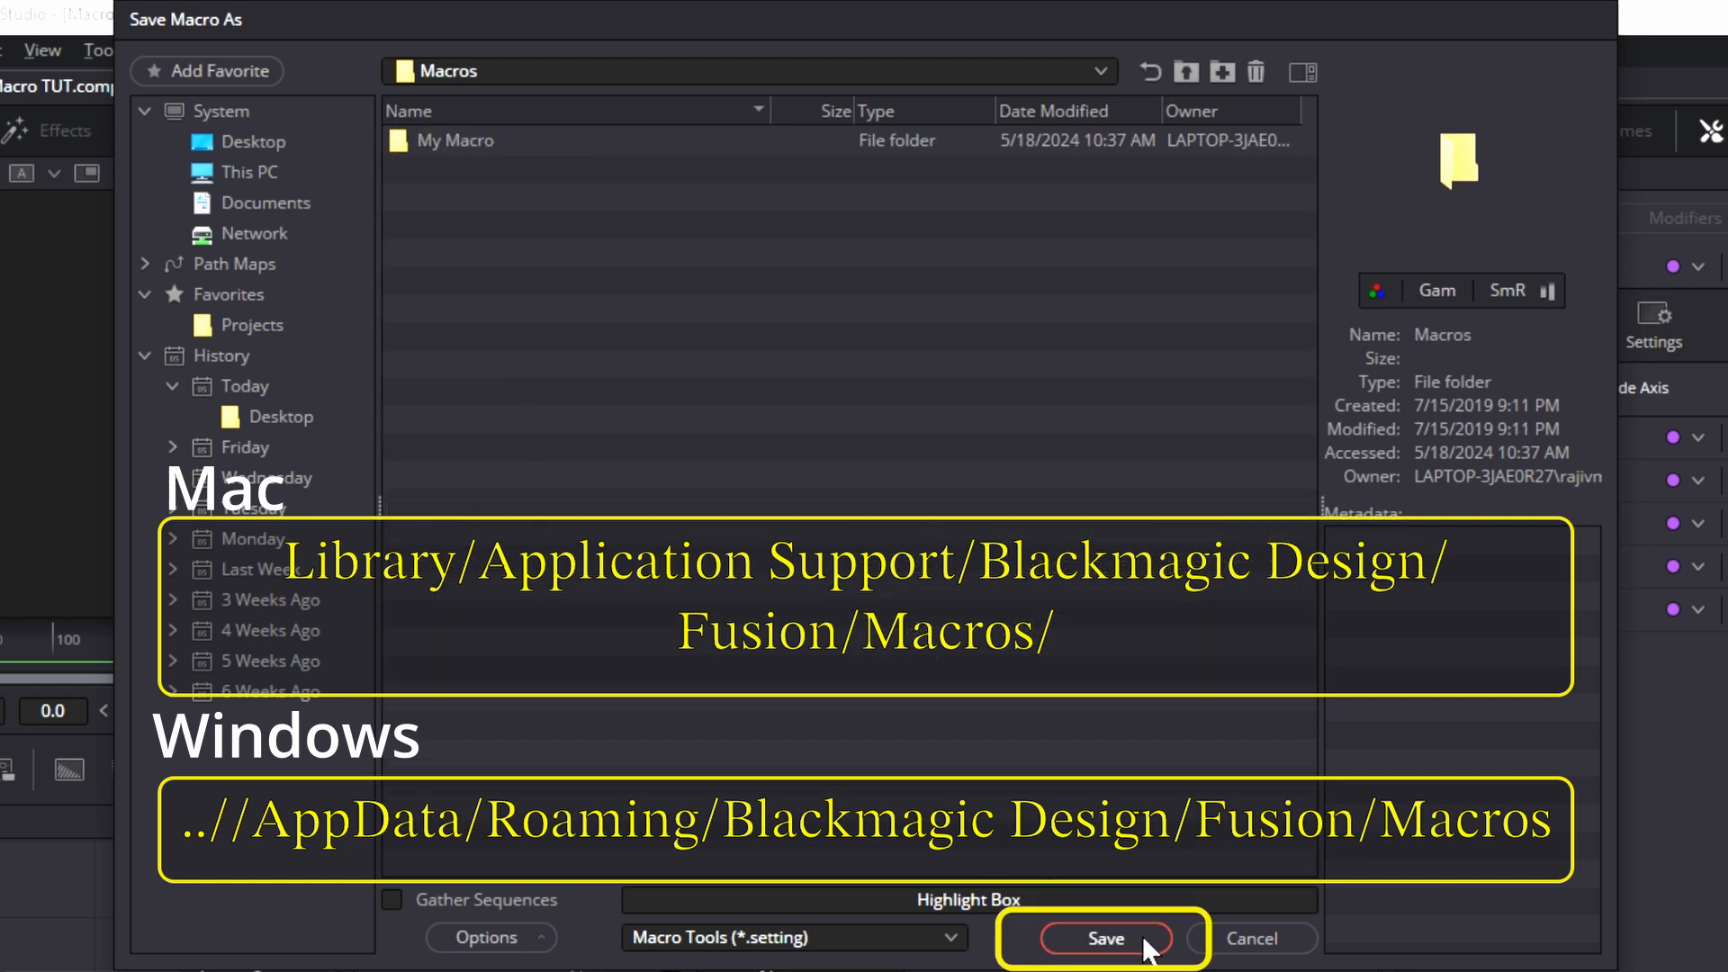
left_click(1141, 937)
Save a second copy of Highlight Box.setting in the Blackmagic Design/DaVinci Resolve/Support/Fusion/Templates/Edit/Generators folder
left_click(368, 79)
left_click(419, 216)
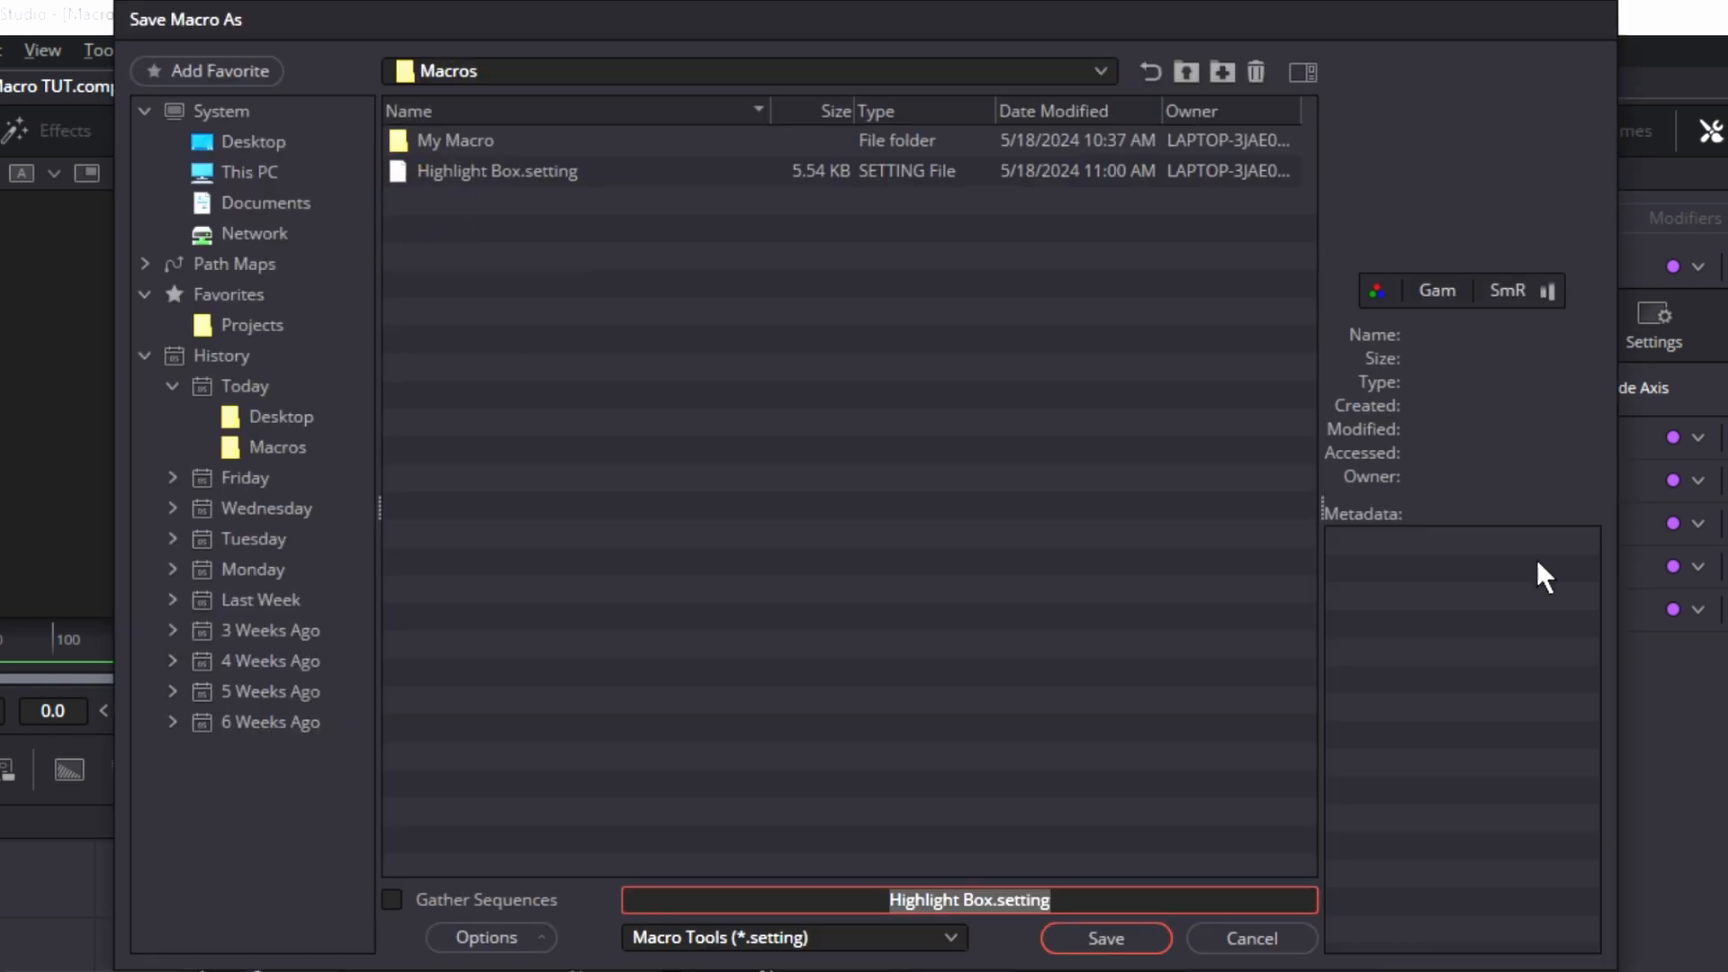
left_click(1186, 72)
left_click(1186, 72)
left_click(1186, 72)
left_click(1186, 72)
double_click(484, 139)
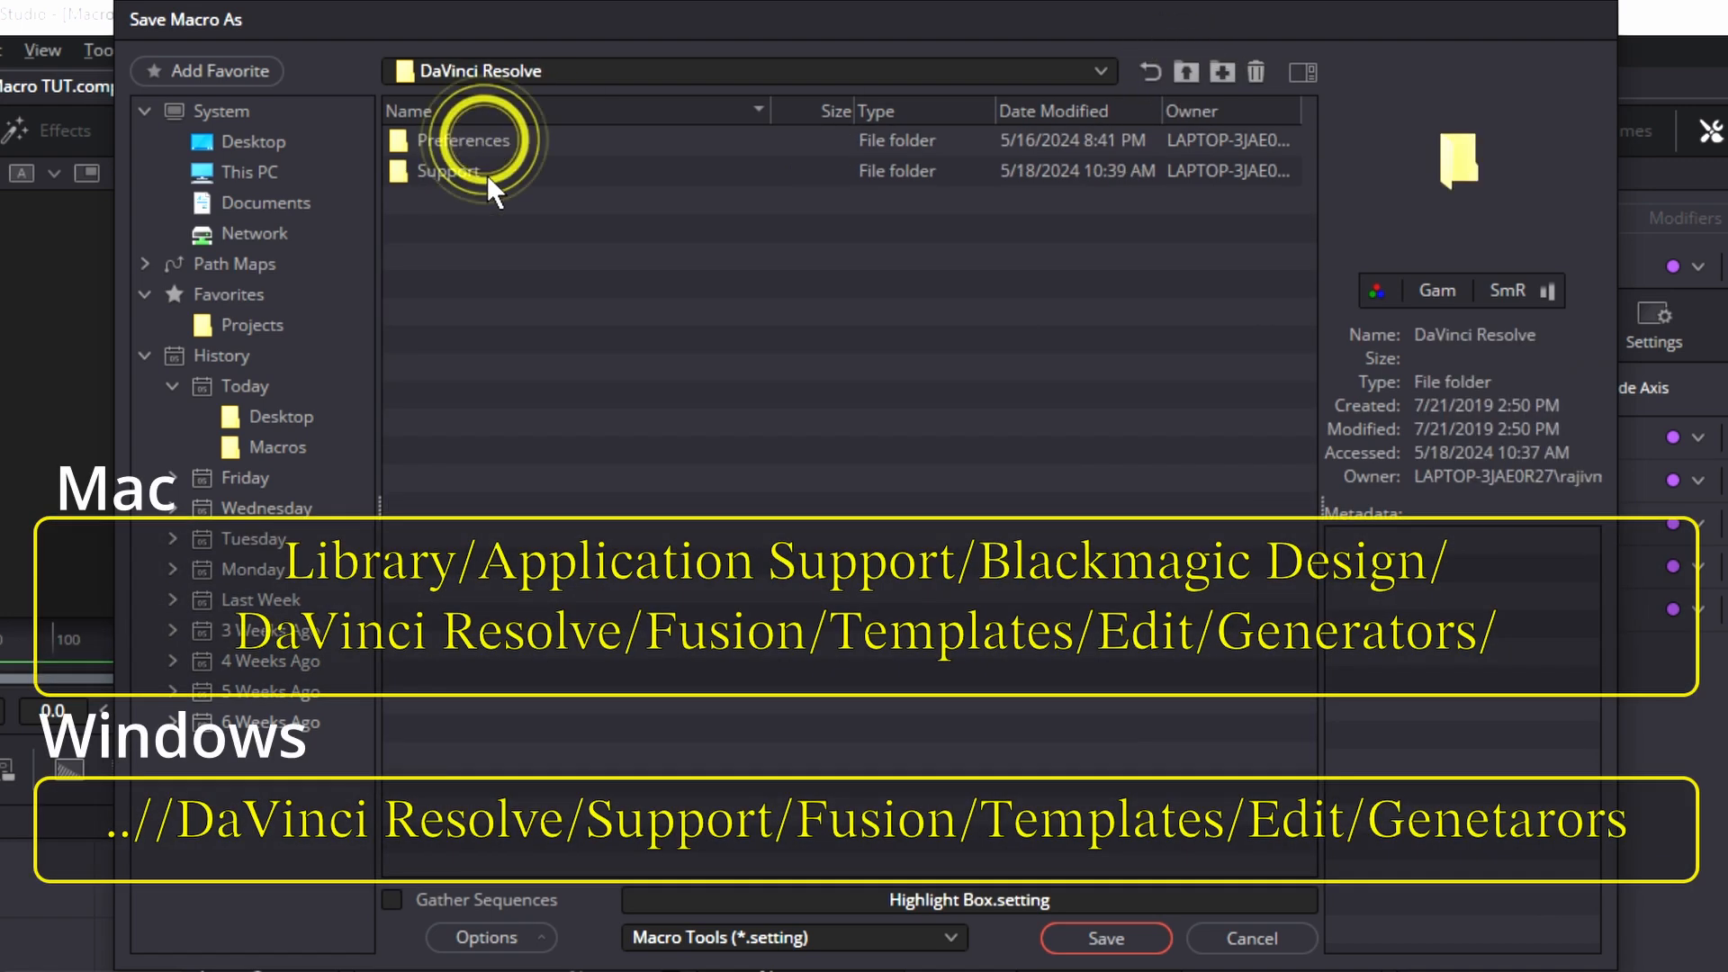
double_click(488, 171)
double_click(466, 262)
double_click(480, 664)
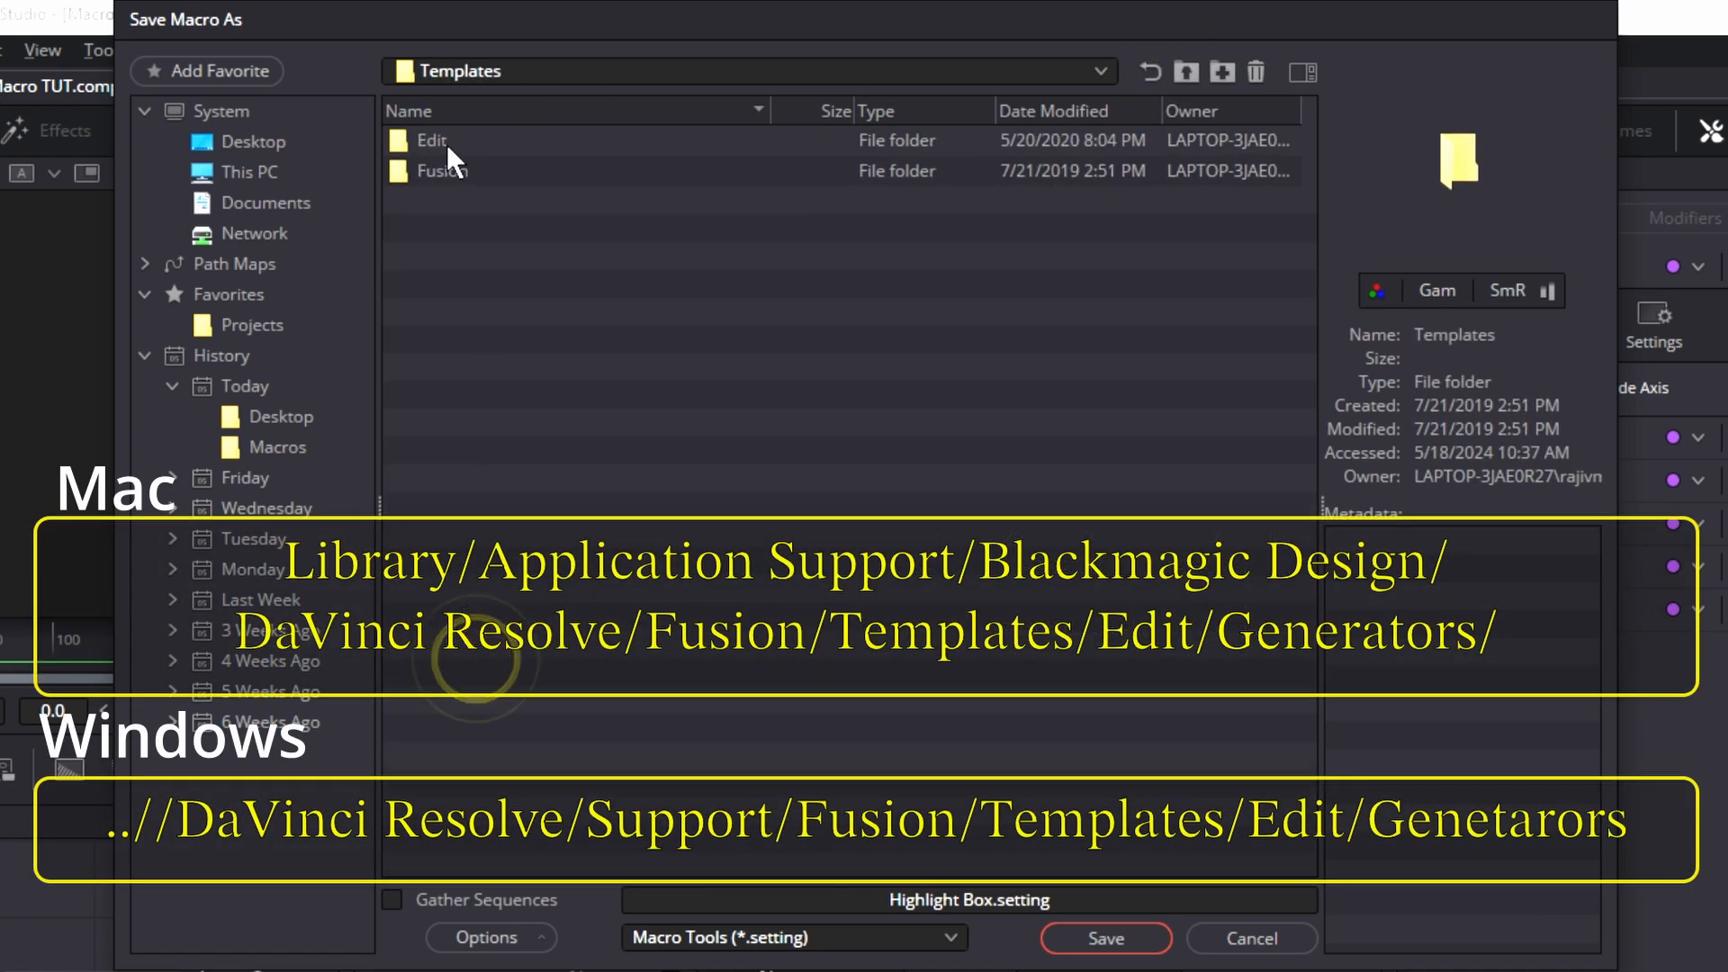
left_click(421, 142)
double_click(421, 142)
double_click(420, 169)
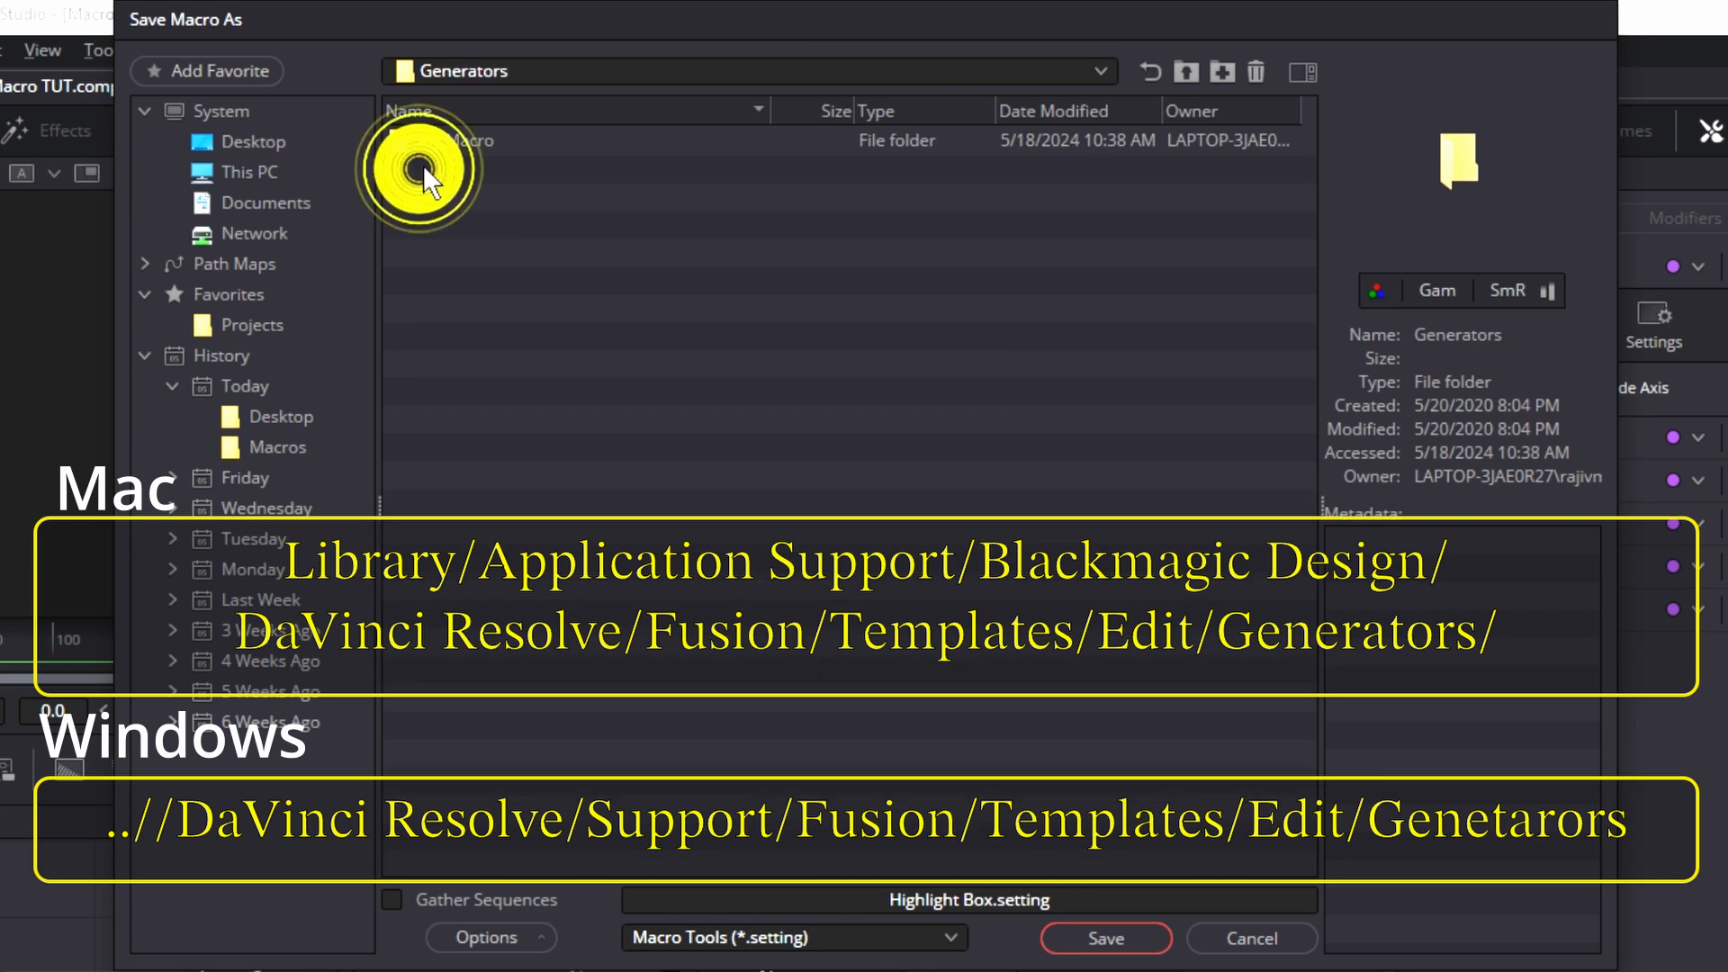
left_click(1102, 938)
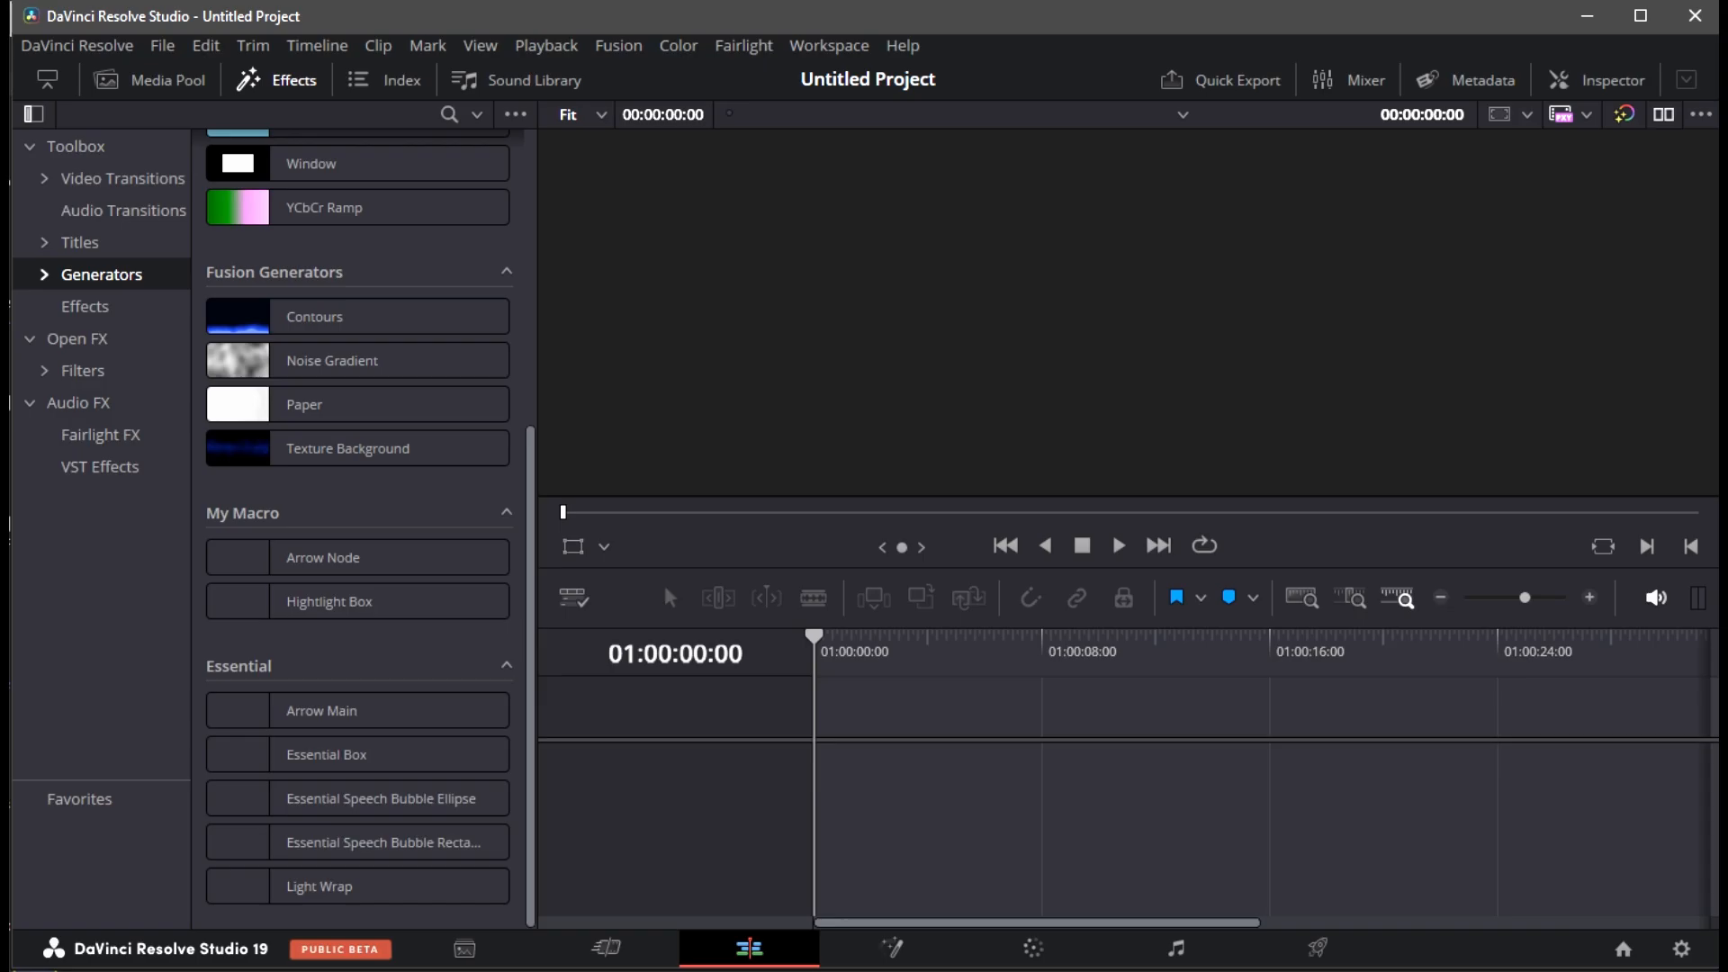
In DaVinci Resolve's Edit page, find Highlight Box among the Fusion Generators and bring it onto the timeline
scroll(278, 471, "up", 5)
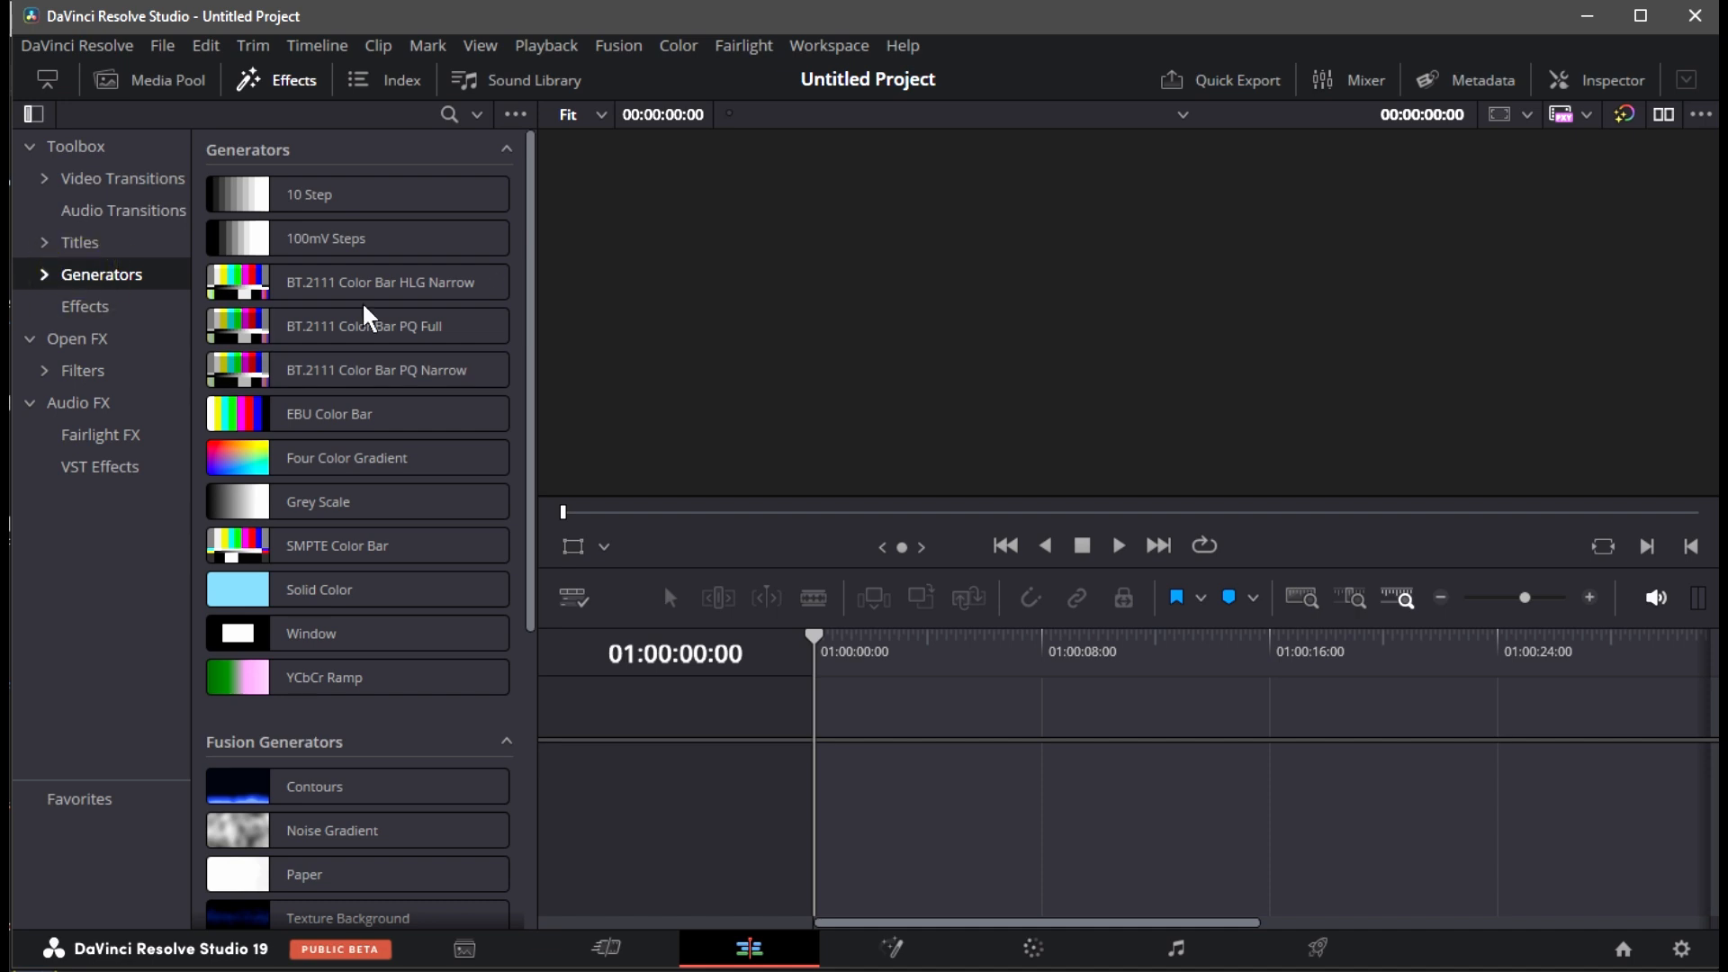
scroll(366, 315, "down", 3)
left_click(117, 279)
scroll(408, 226, "down", 3)
scroll(409, 236, "down", 3)
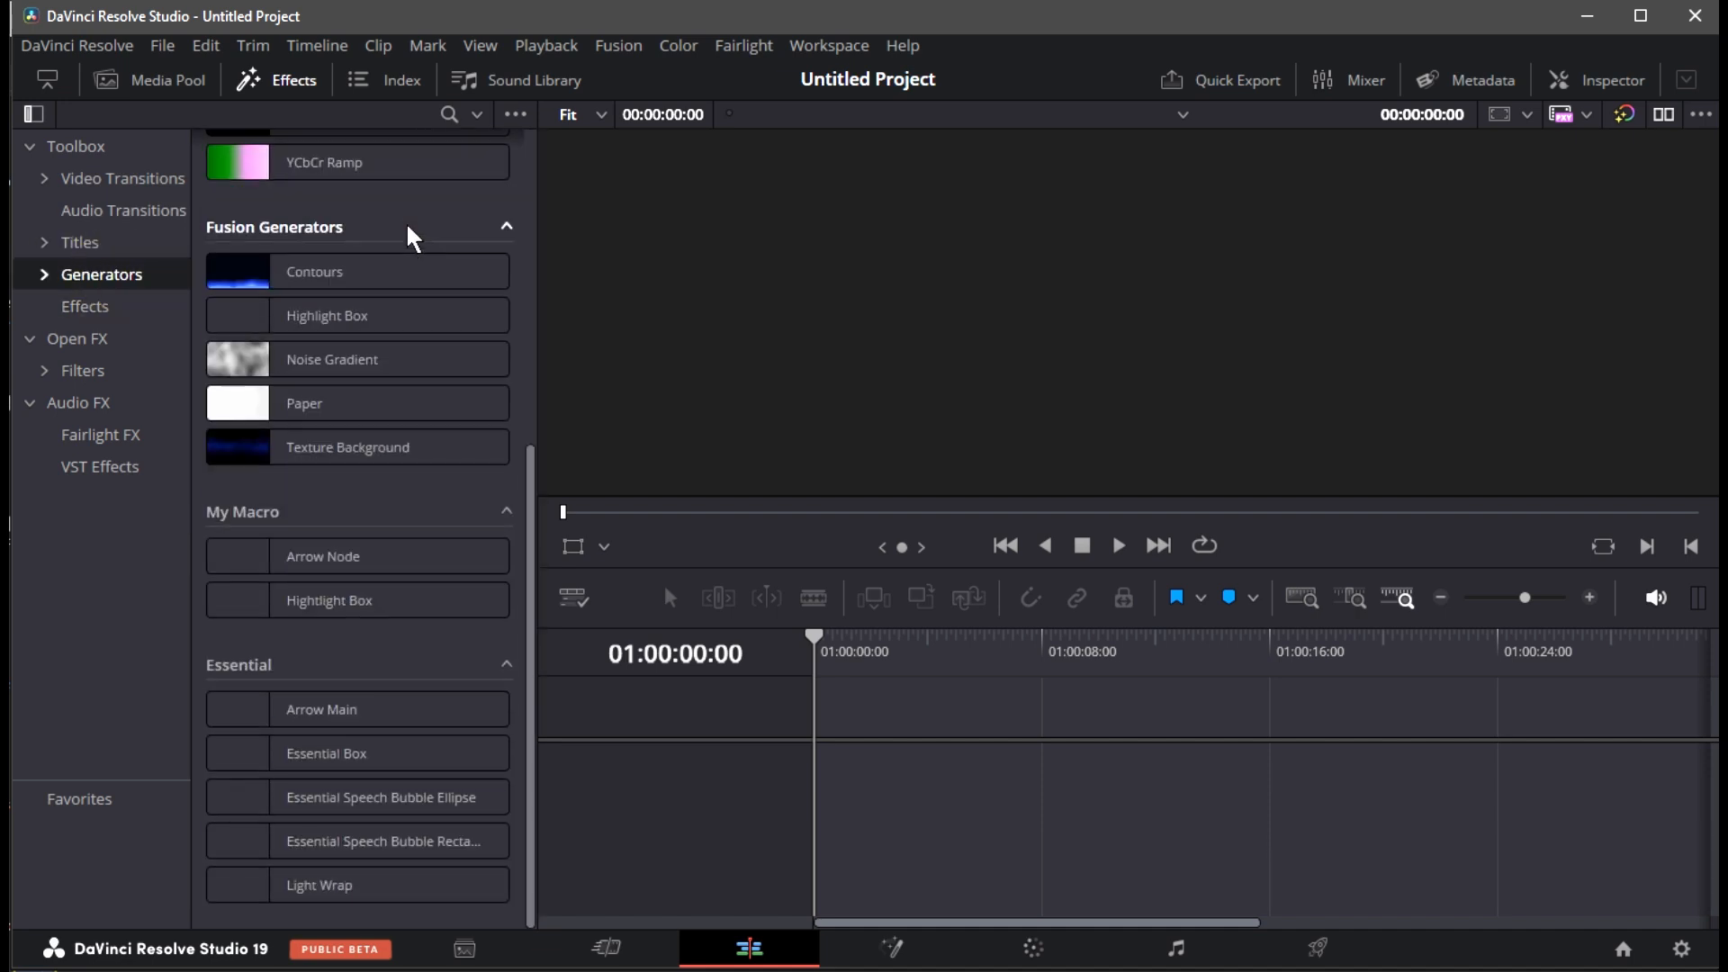
scroll(412, 271, "up", 2)
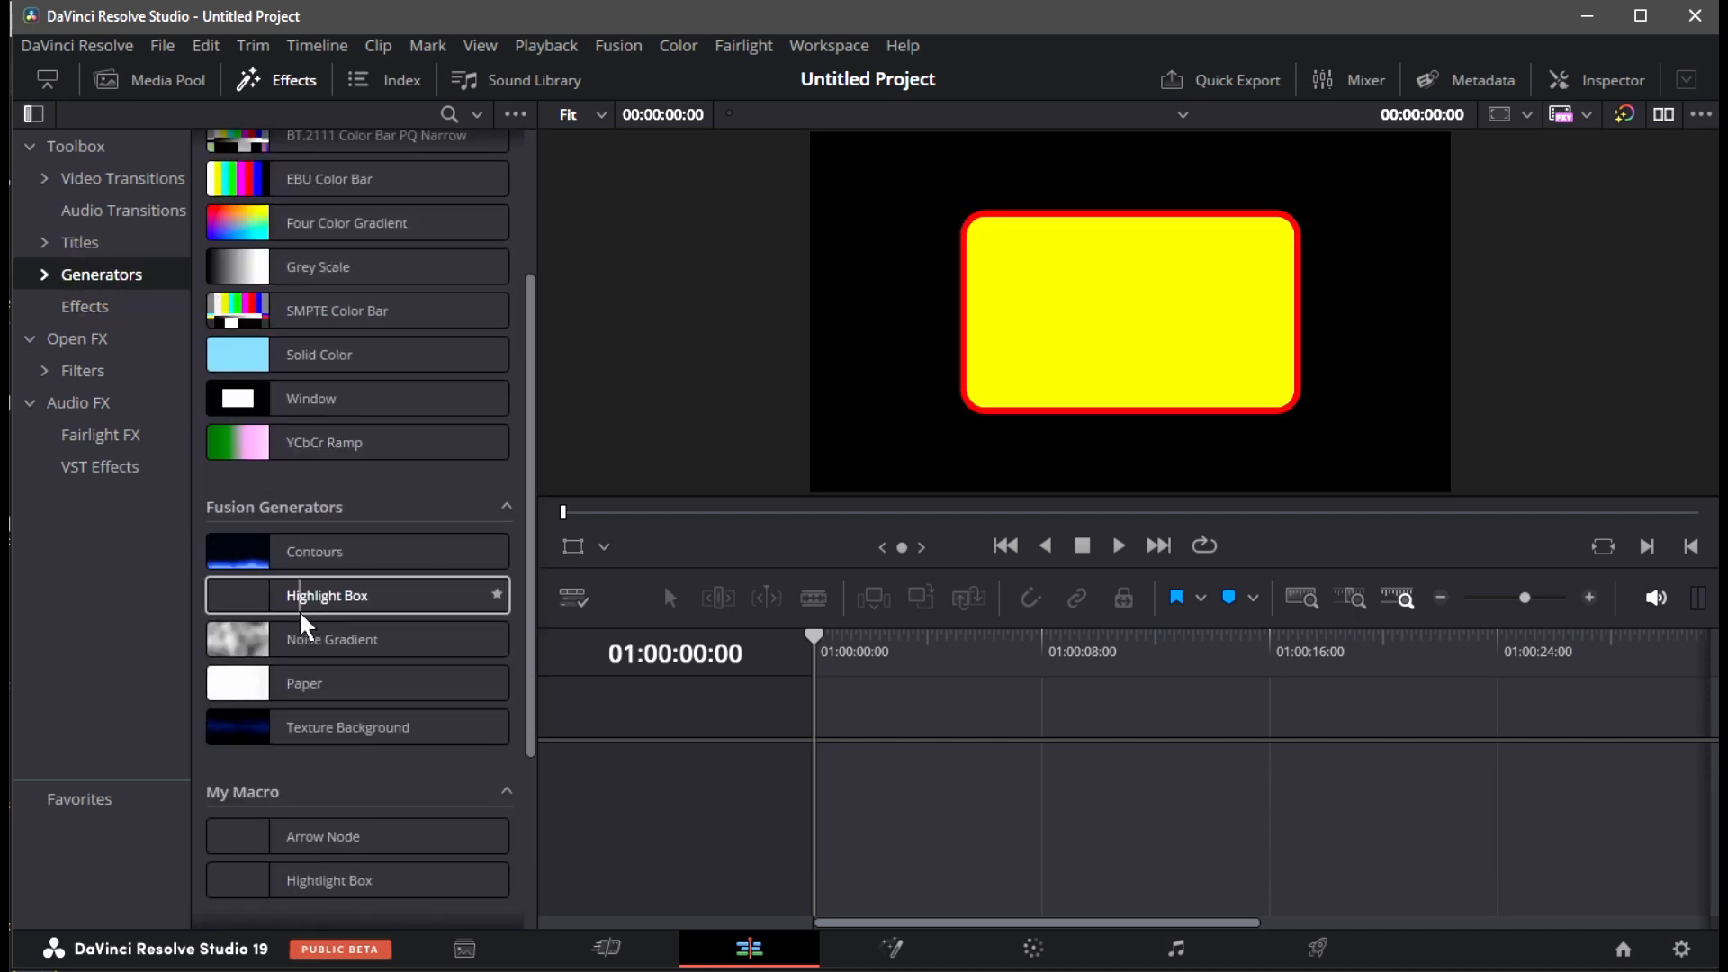
left_click(292, 589)
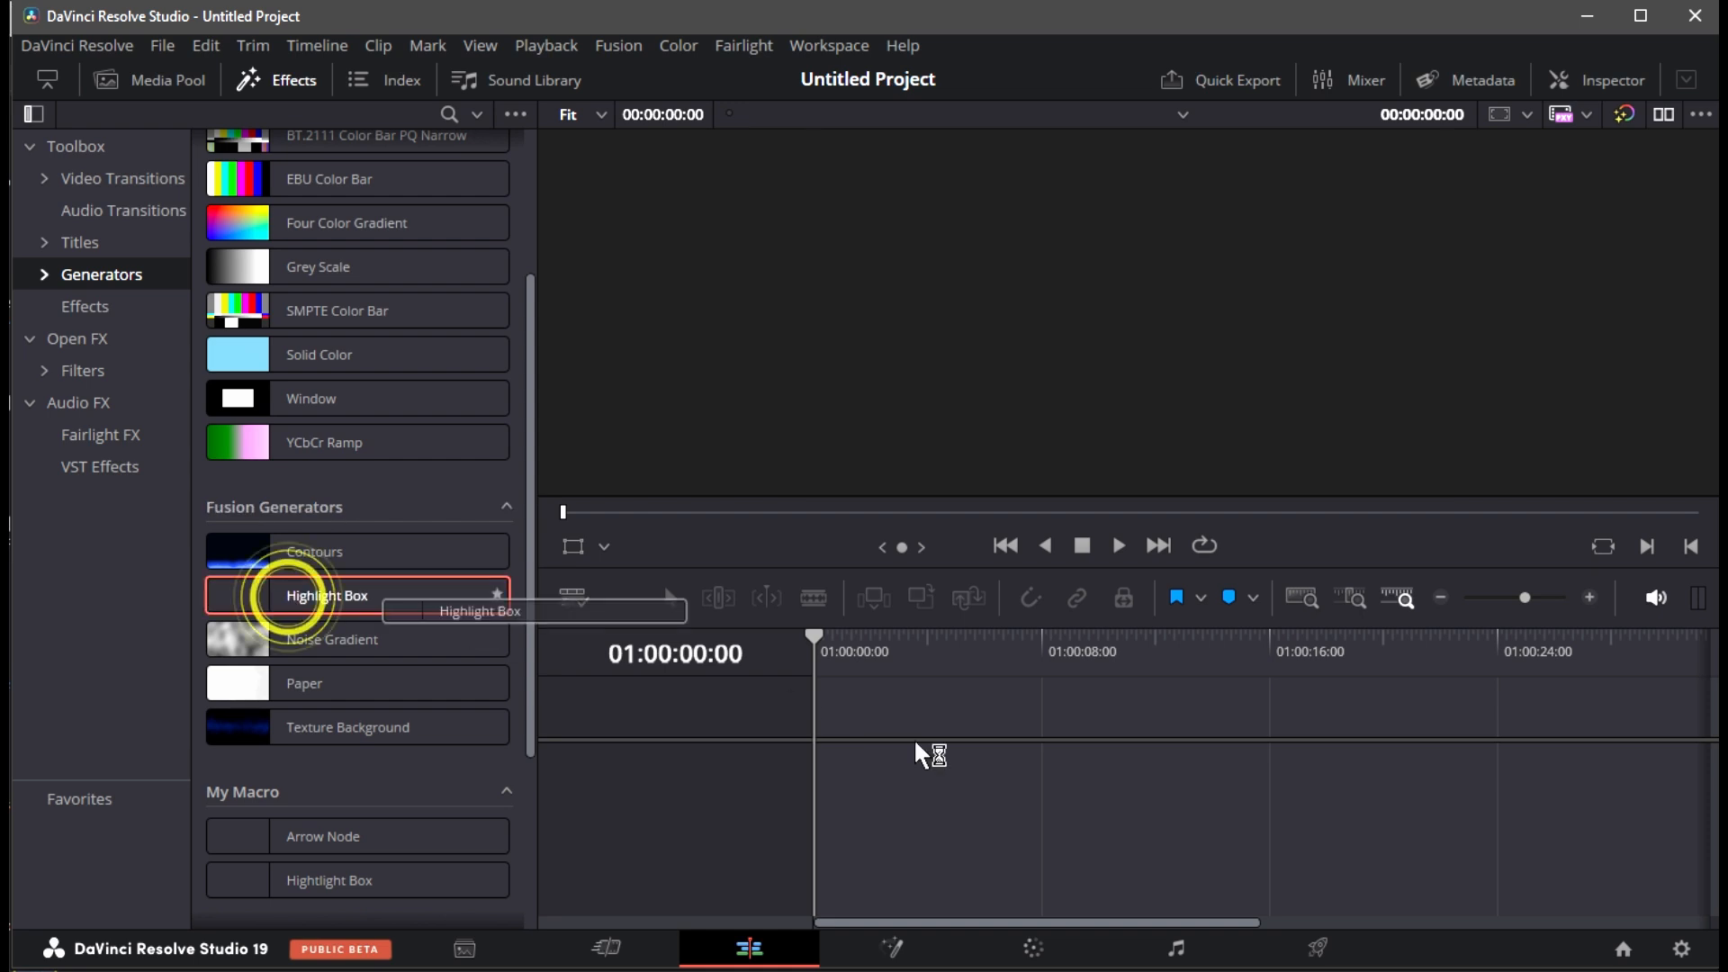
left_click_drag(969, 627, 801, 708)
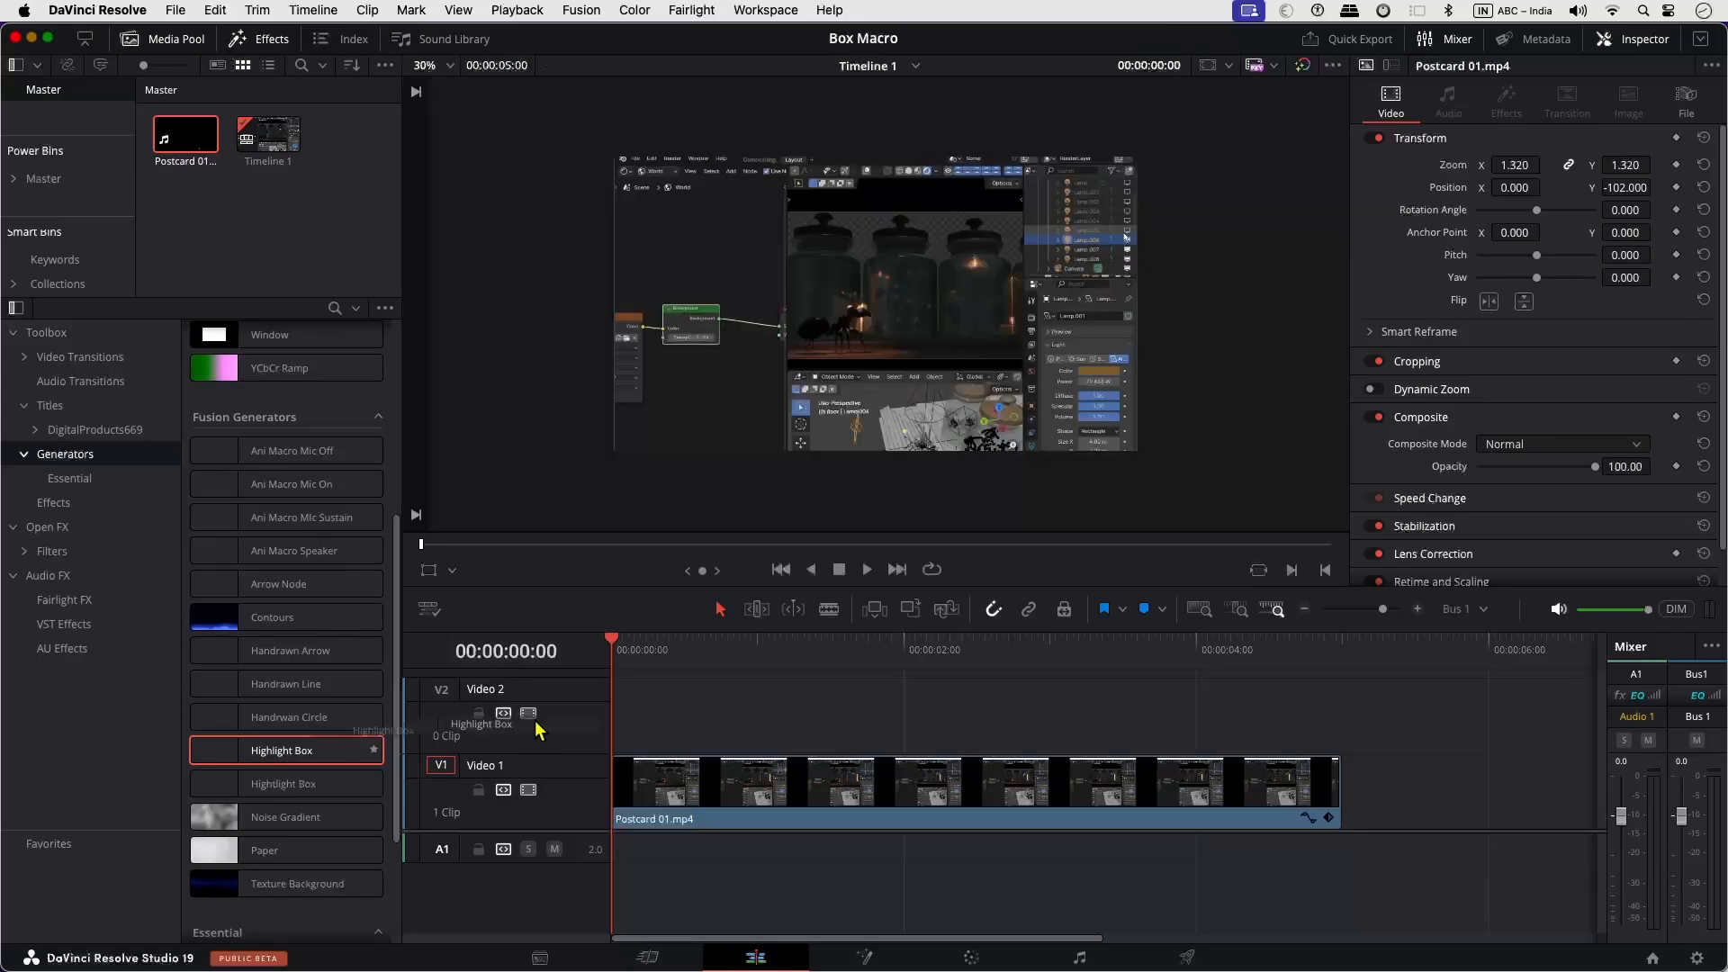
Place the Highlight Box generator on Video 2 above Postcard 01.mp4, setting its size to 0.98, X Offset to 0.232 and Y Offset to 0.101
left_click_drag(536, 729, 619, 722)
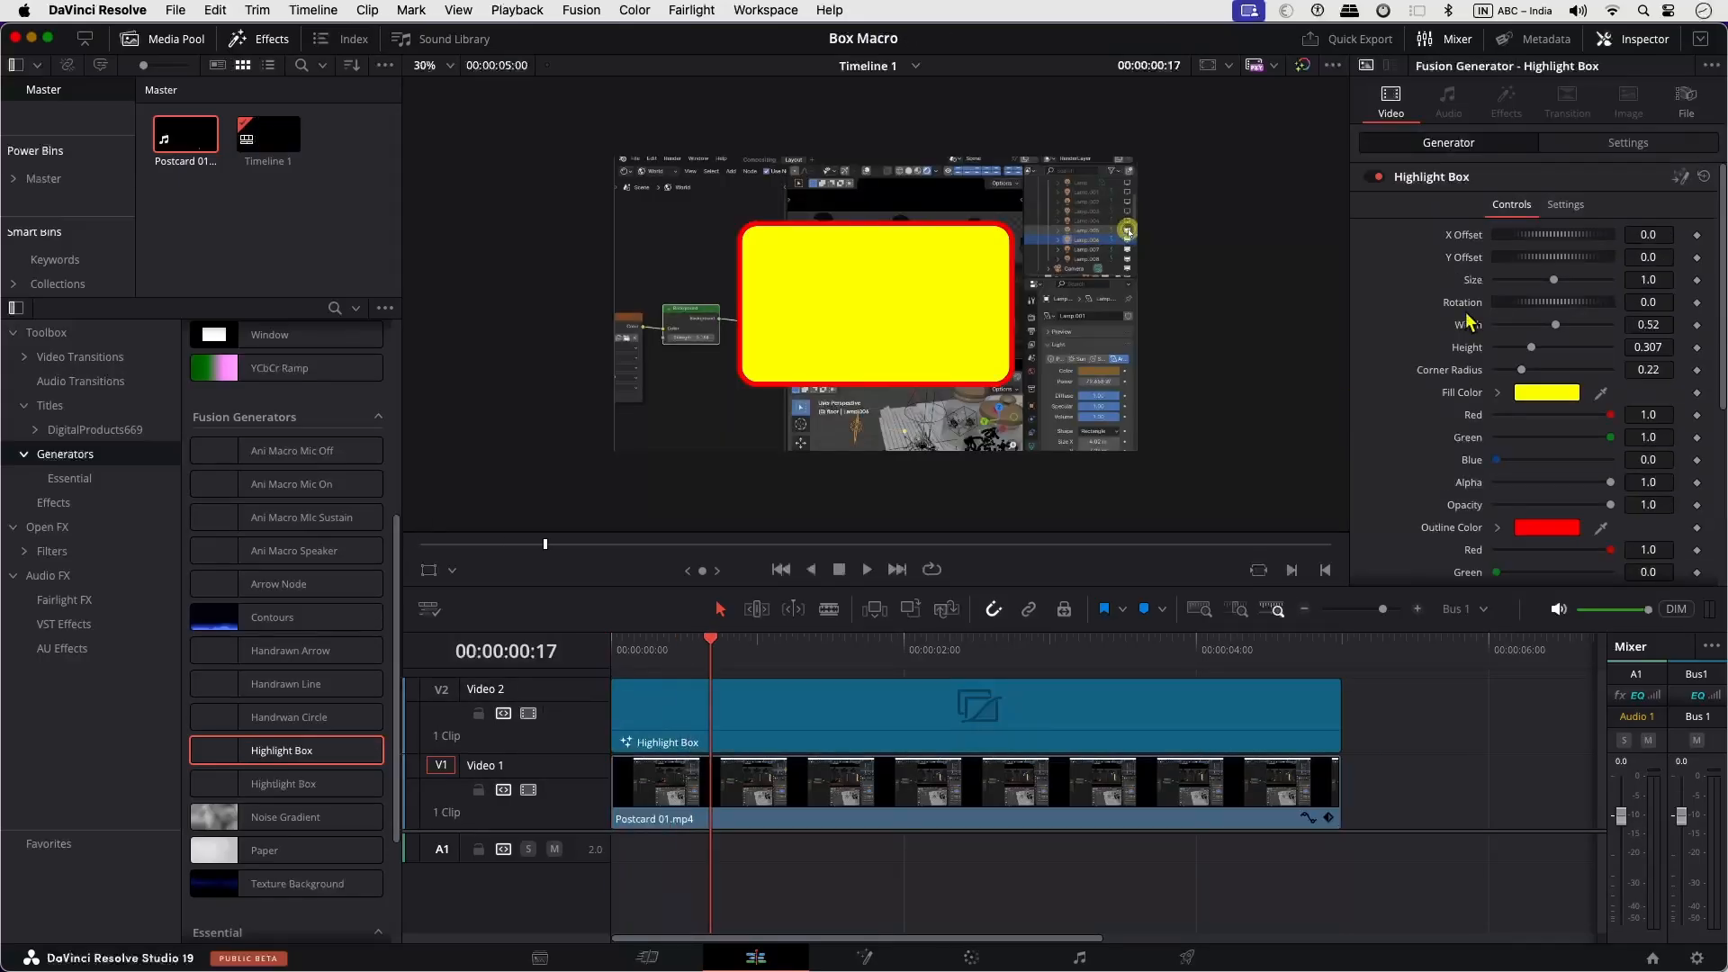
left_click_drag(1554, 280, 1571, 257)
mouse_move(1541, 233)
left_mouse_down()
mouse_move(1565, 239)
mouse_move(1541, 236)
left_mouse_up()
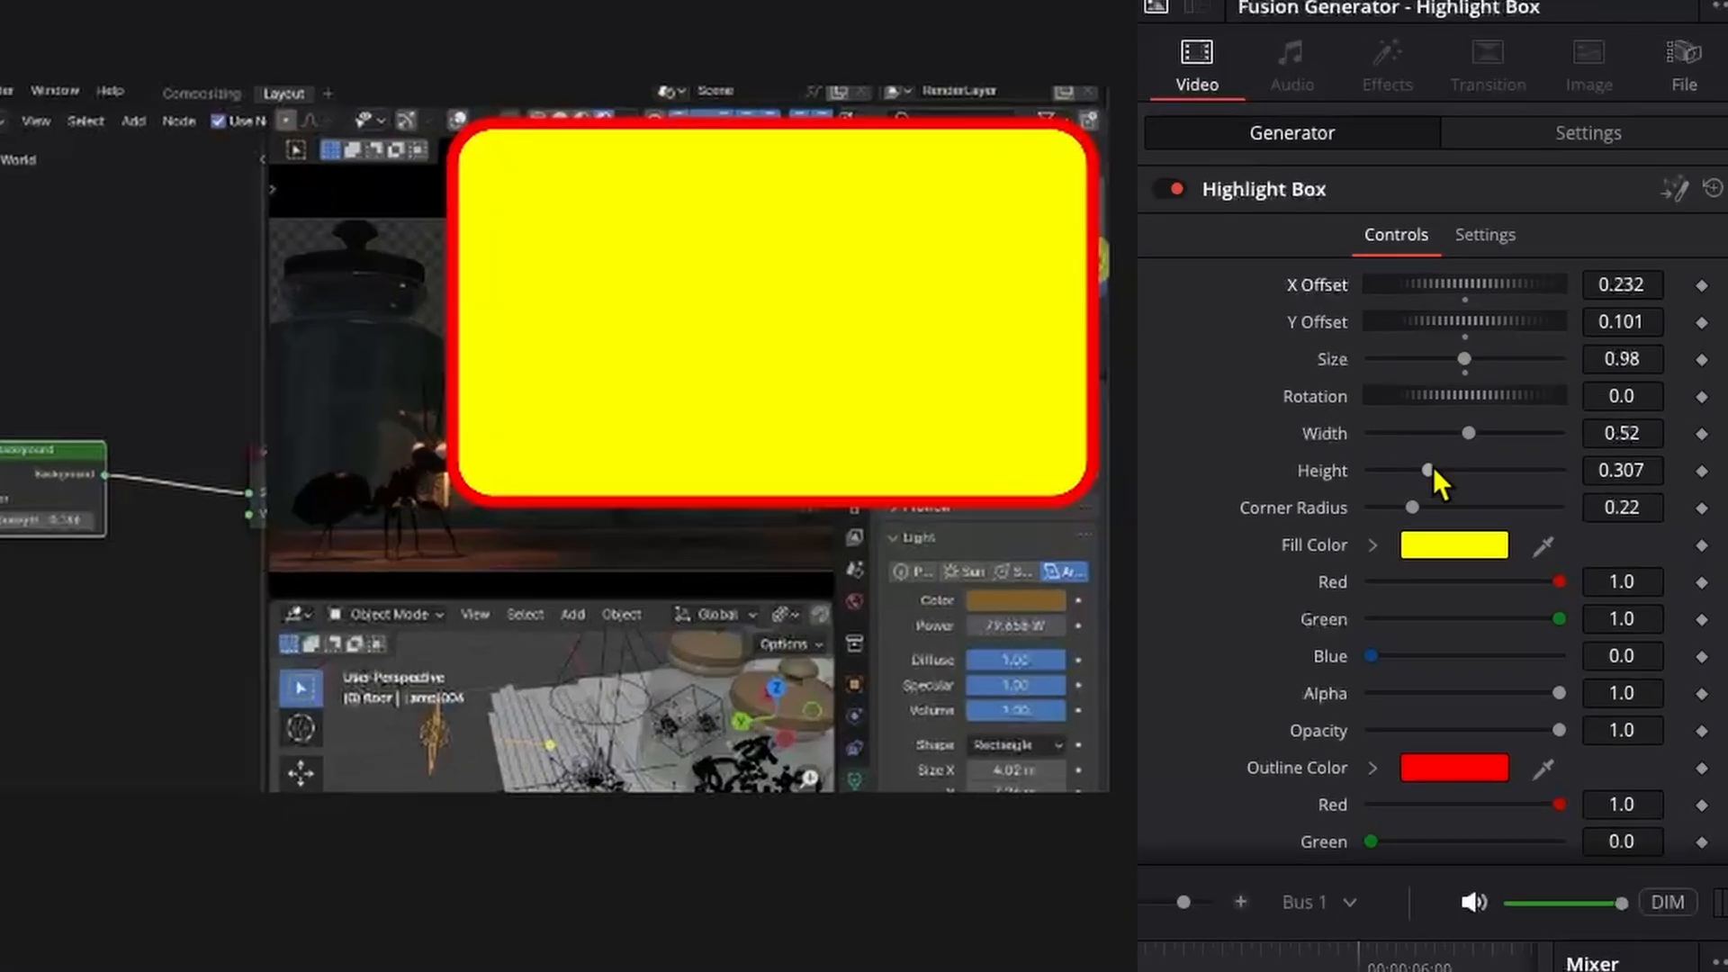
Narrow the highlight box to width 0.213 and place it over the lamp list at X Offset 0.391, Y Offset 0.087
left_click_drag(1468, 433, 1412, 433)
left_click_drag(1424, 328, 1440, 287)
left_click_drag(1413, 436, 1410, 433)
left_click_drag(1444, 317, 1445, 324)
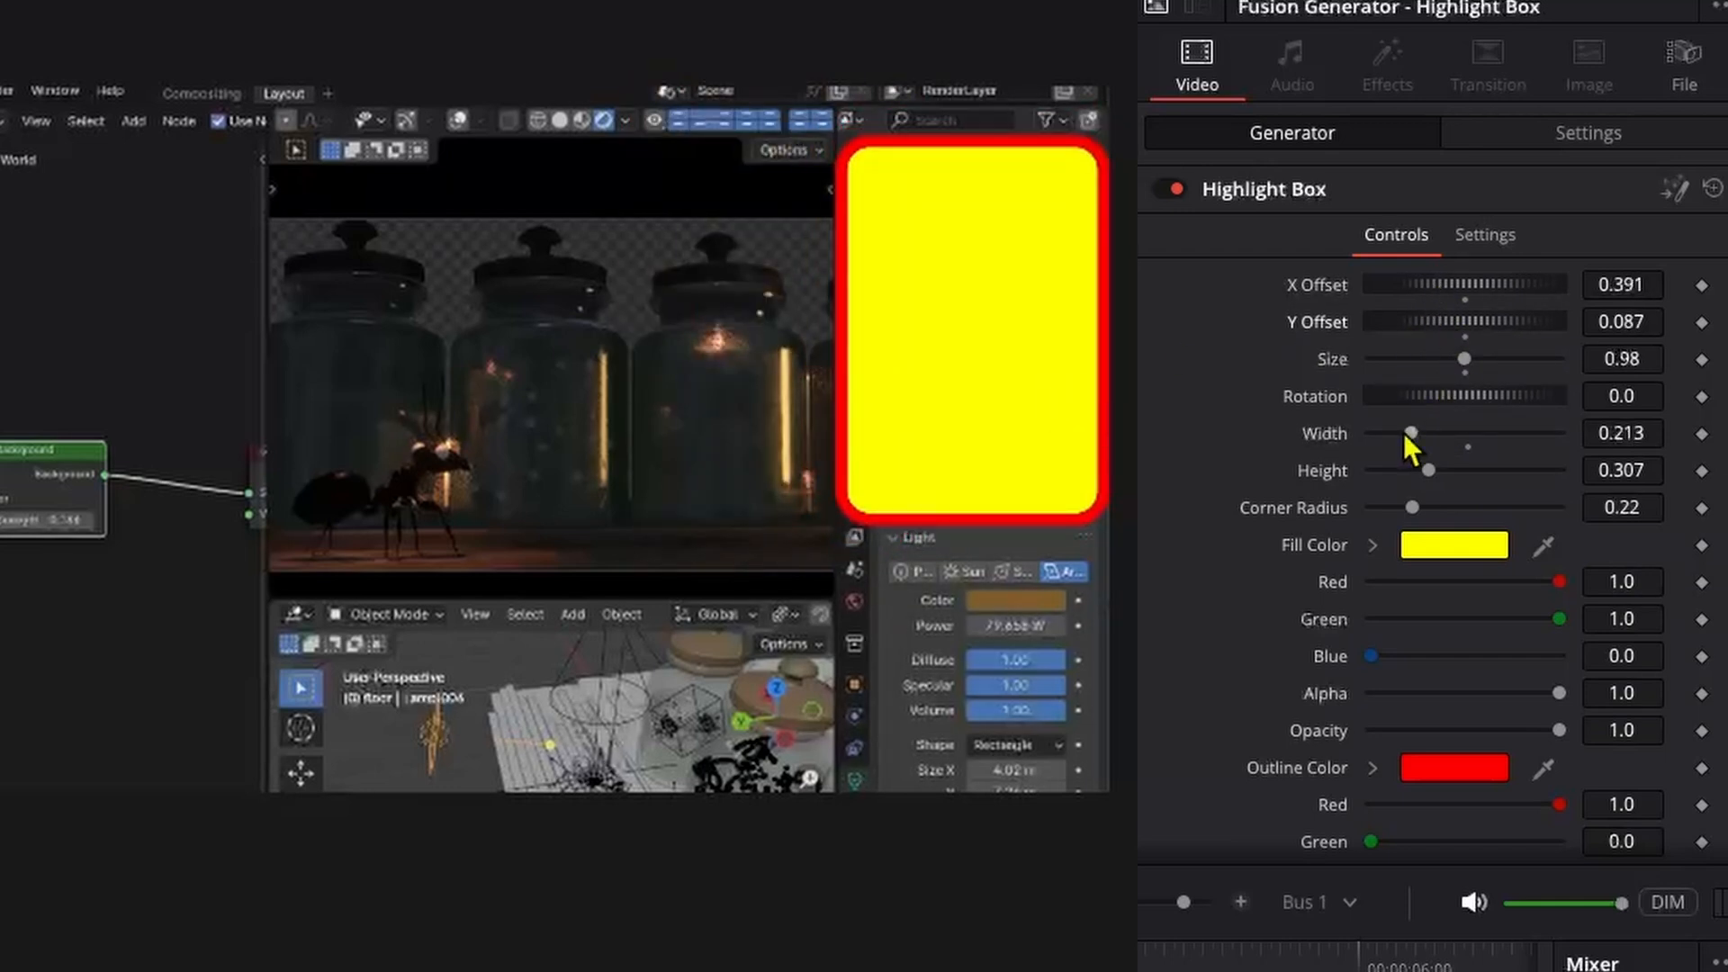
Make the box fill transparent with opacity 0 and give it a slightly thinner yellow outline with red 1.0, green 0.882352 and blue 0.0
left_click_drag(1559, 730, 1370, 729)
left_click(1463, 771)
left_click_drag(637, 267, 675, 218)
left_click(687, 849)
scroll(1255, 665, "down", 2)
scroll(1255, 664, "up", 1)
scroll(1255, 665, "down", 4)
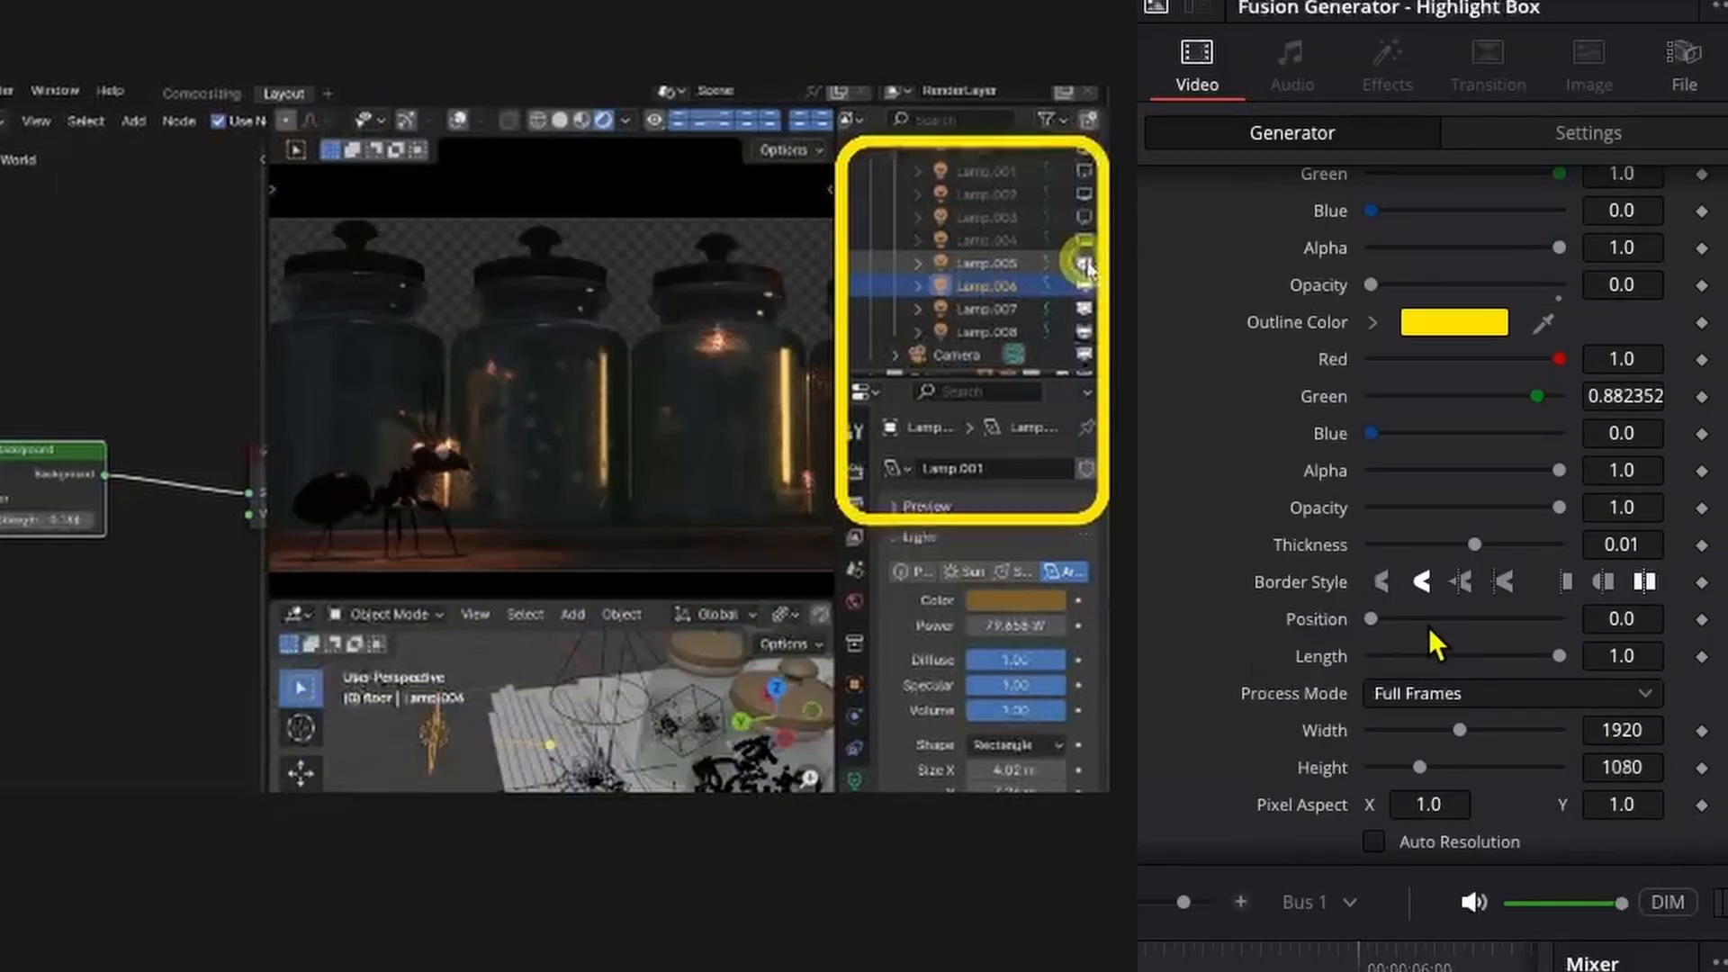
left_click_drag(1474, 544, 1470, 544)
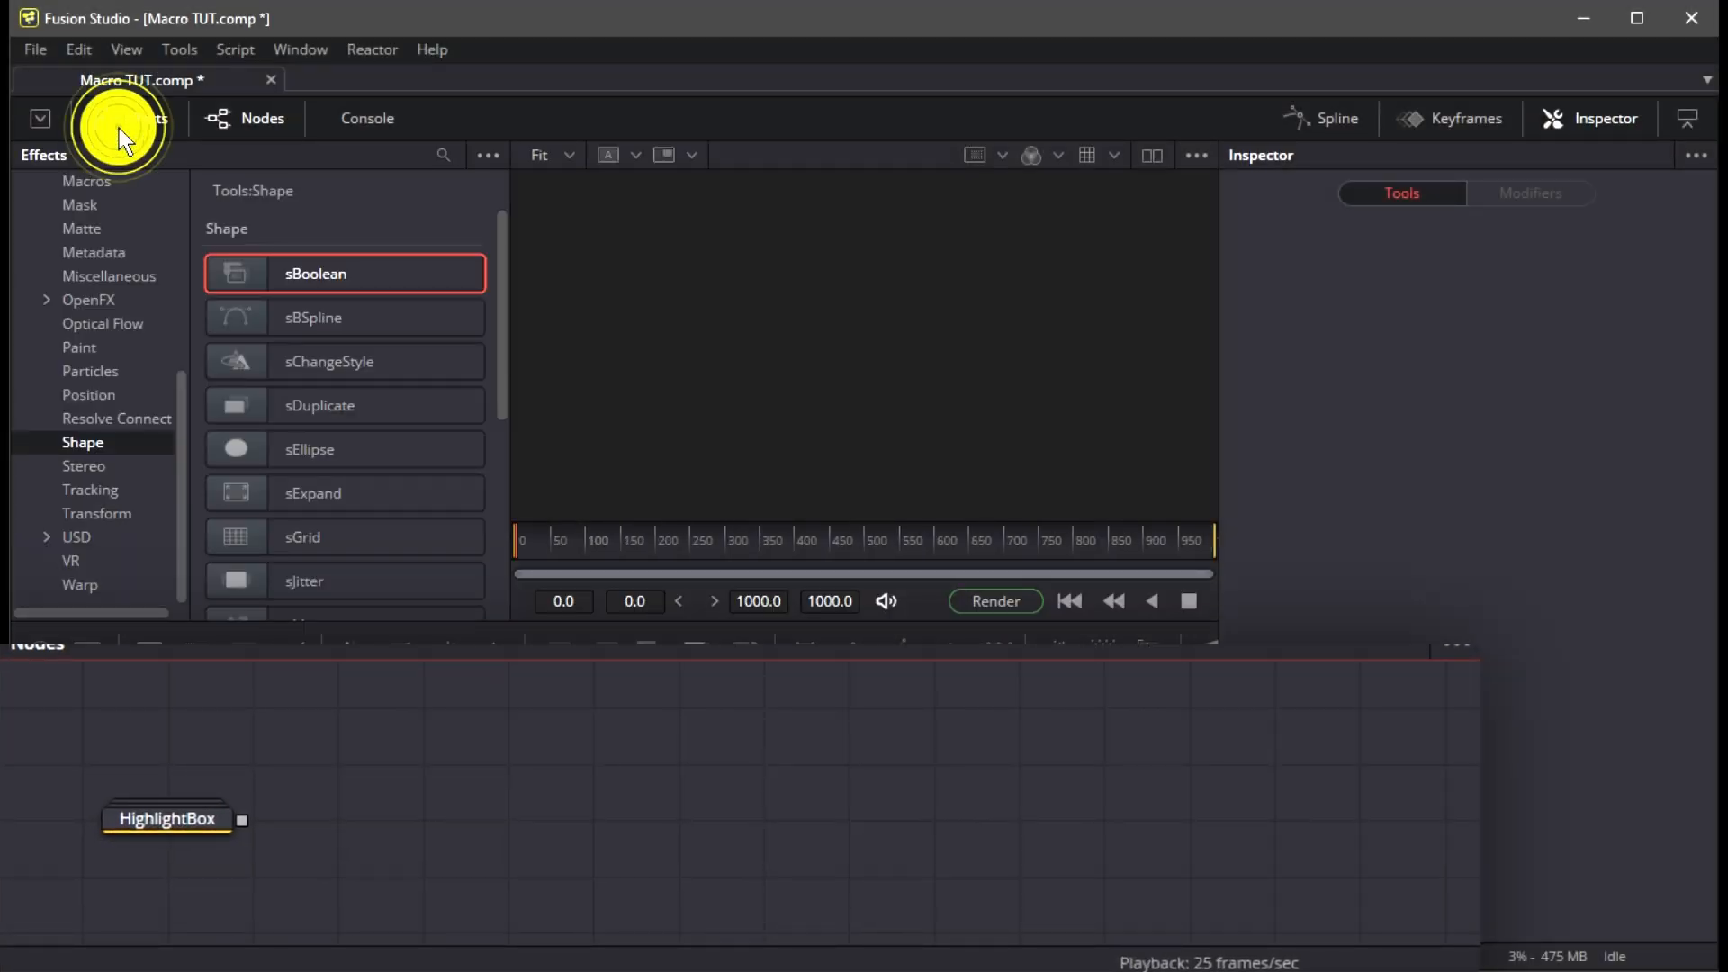
In Fusion Studio, add sBoolean, sNGon, sOutline, sRectangle, sRender and sTransform shape nodes to the node graph
left_click_drag(309, 276, 506, 724)
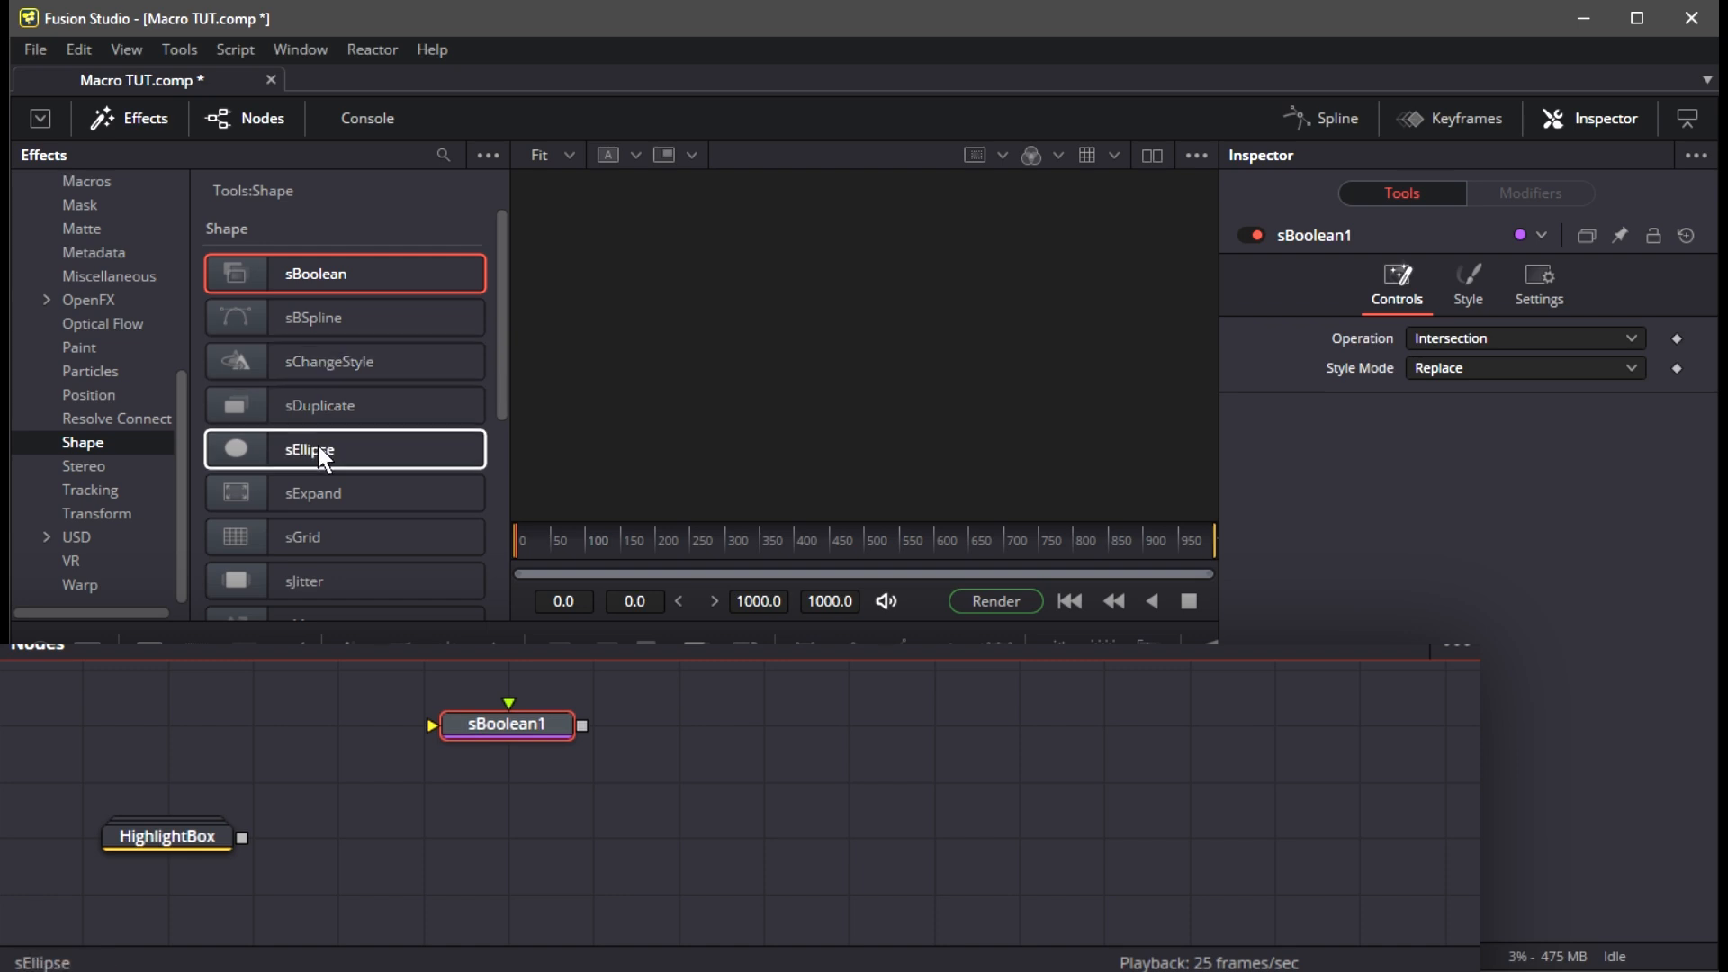
scroll(315, 576, "down", 2)
left_click_drag(297, 536, 678, 724)
scroll(342, 540, "down", 2)
left_click_drag(297, 450, 846, 723)
left_click_drag(306, 537, 1019, 725)
left_click_drag(356, 576, 1188, 724)
scroll(441, 567, "down", 2)
left_click_drag(306, 598, 1304, 744)
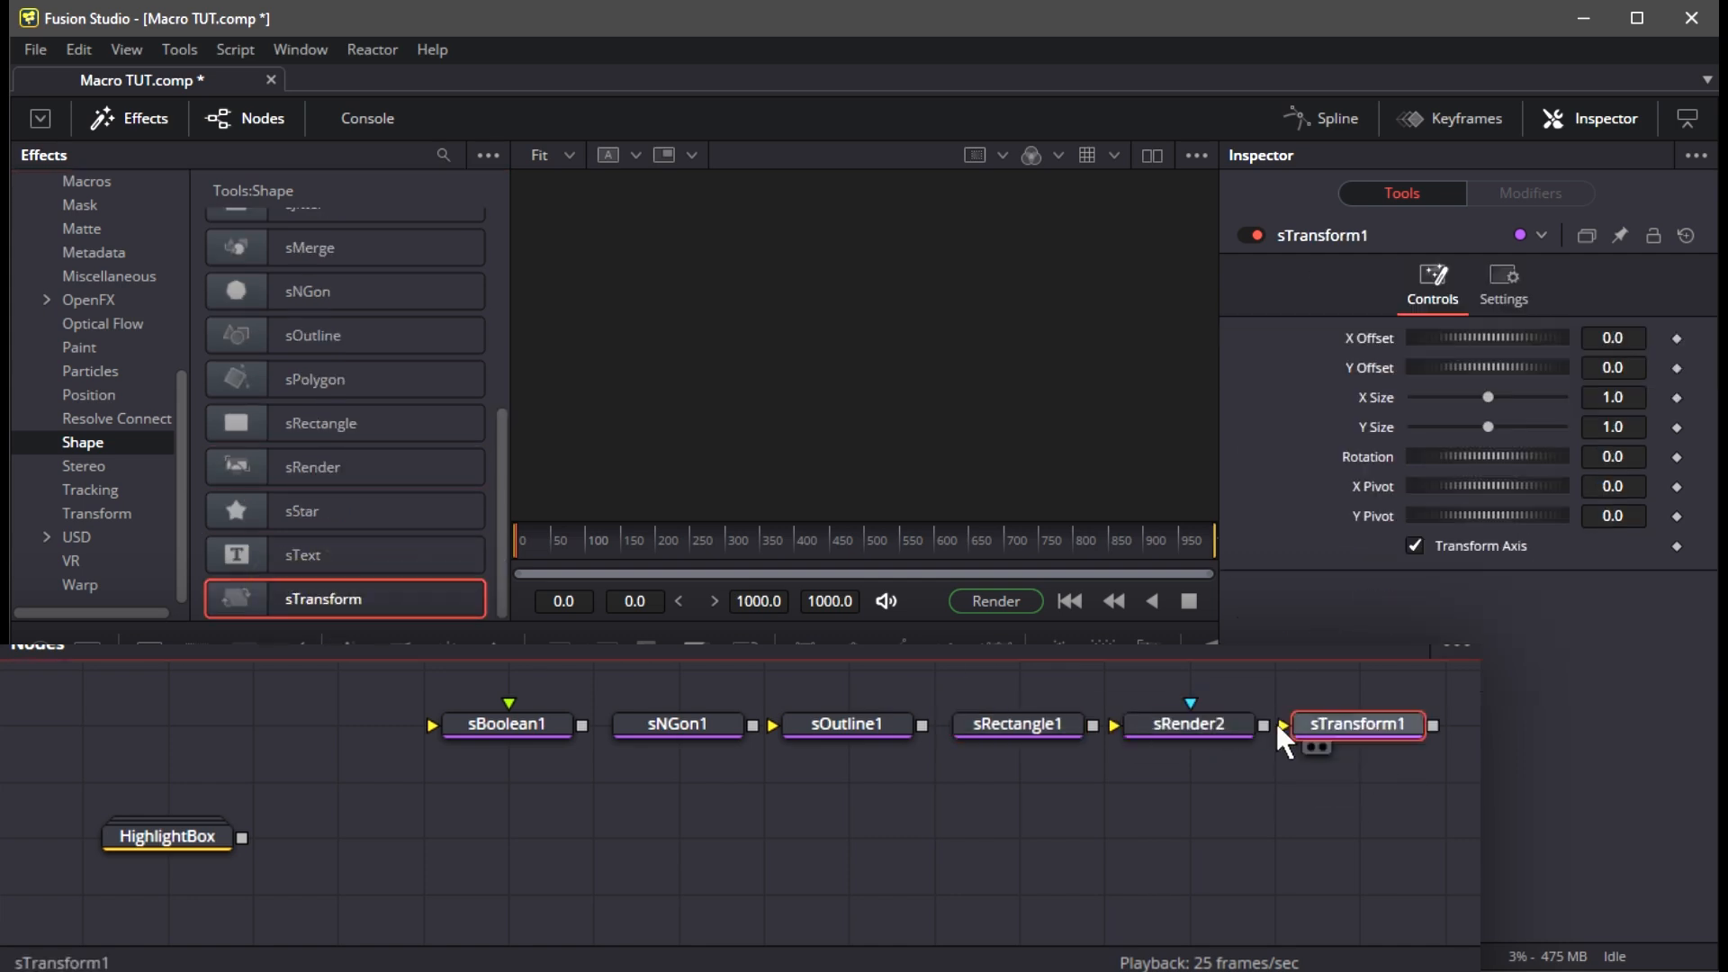
Place sRectangle1 and sRender2 in a row beside HighlightBox, connect them, and show sRender2 in the viewer
left_click(139, 126)
left_click_drag(1022, 723, 427, 836)
left_click_drag(1210, 723, 1124, 836)
left_click_drag(497, 838, 1027, 838)
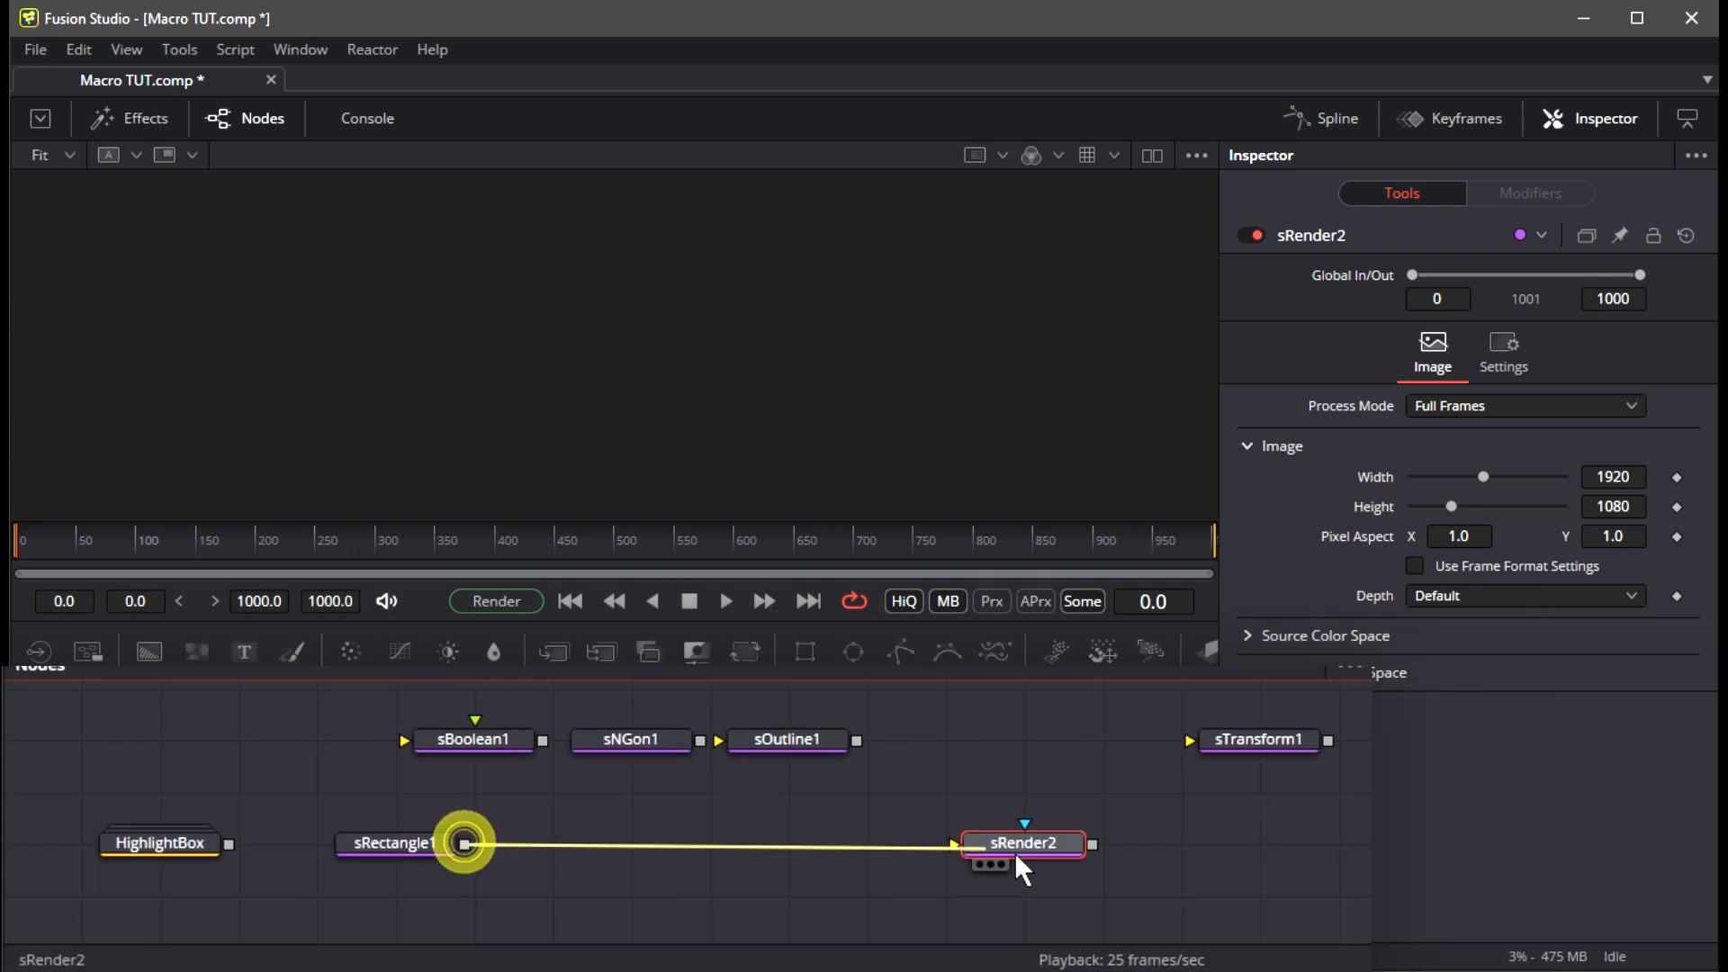
key("1")
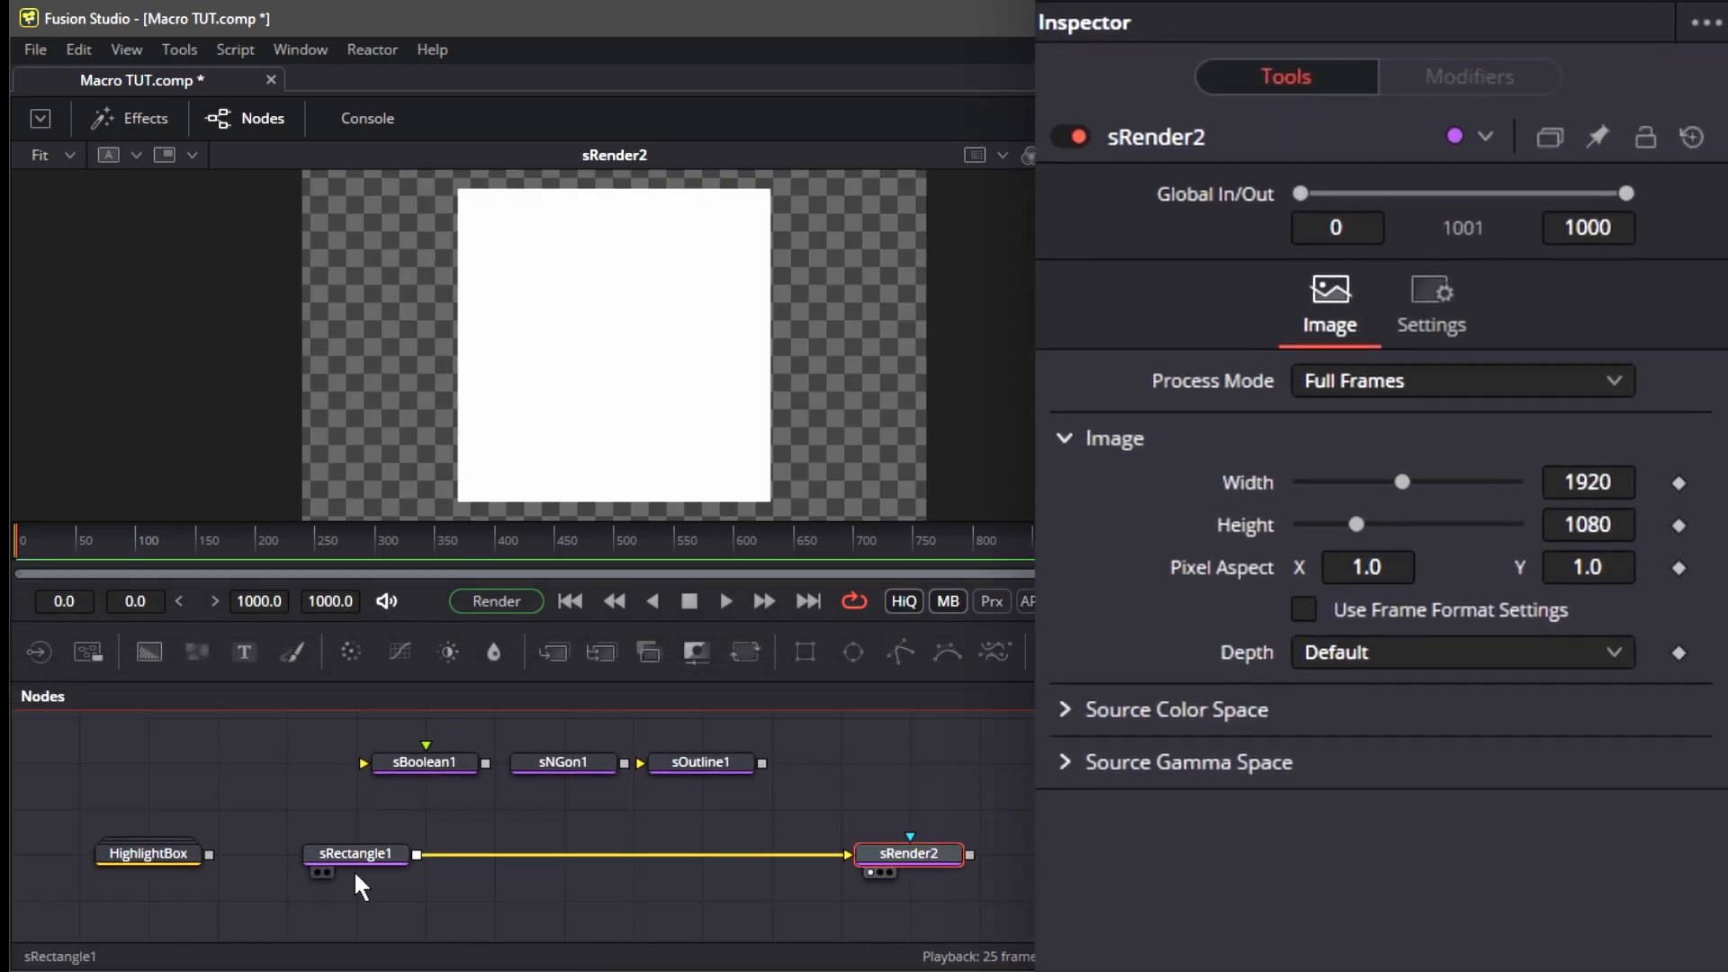
Set sRectangle1's width to 1.0 and its height to 0.25
left_click(353, 852)
left_click_drag(1380, 567, 1501, 568)
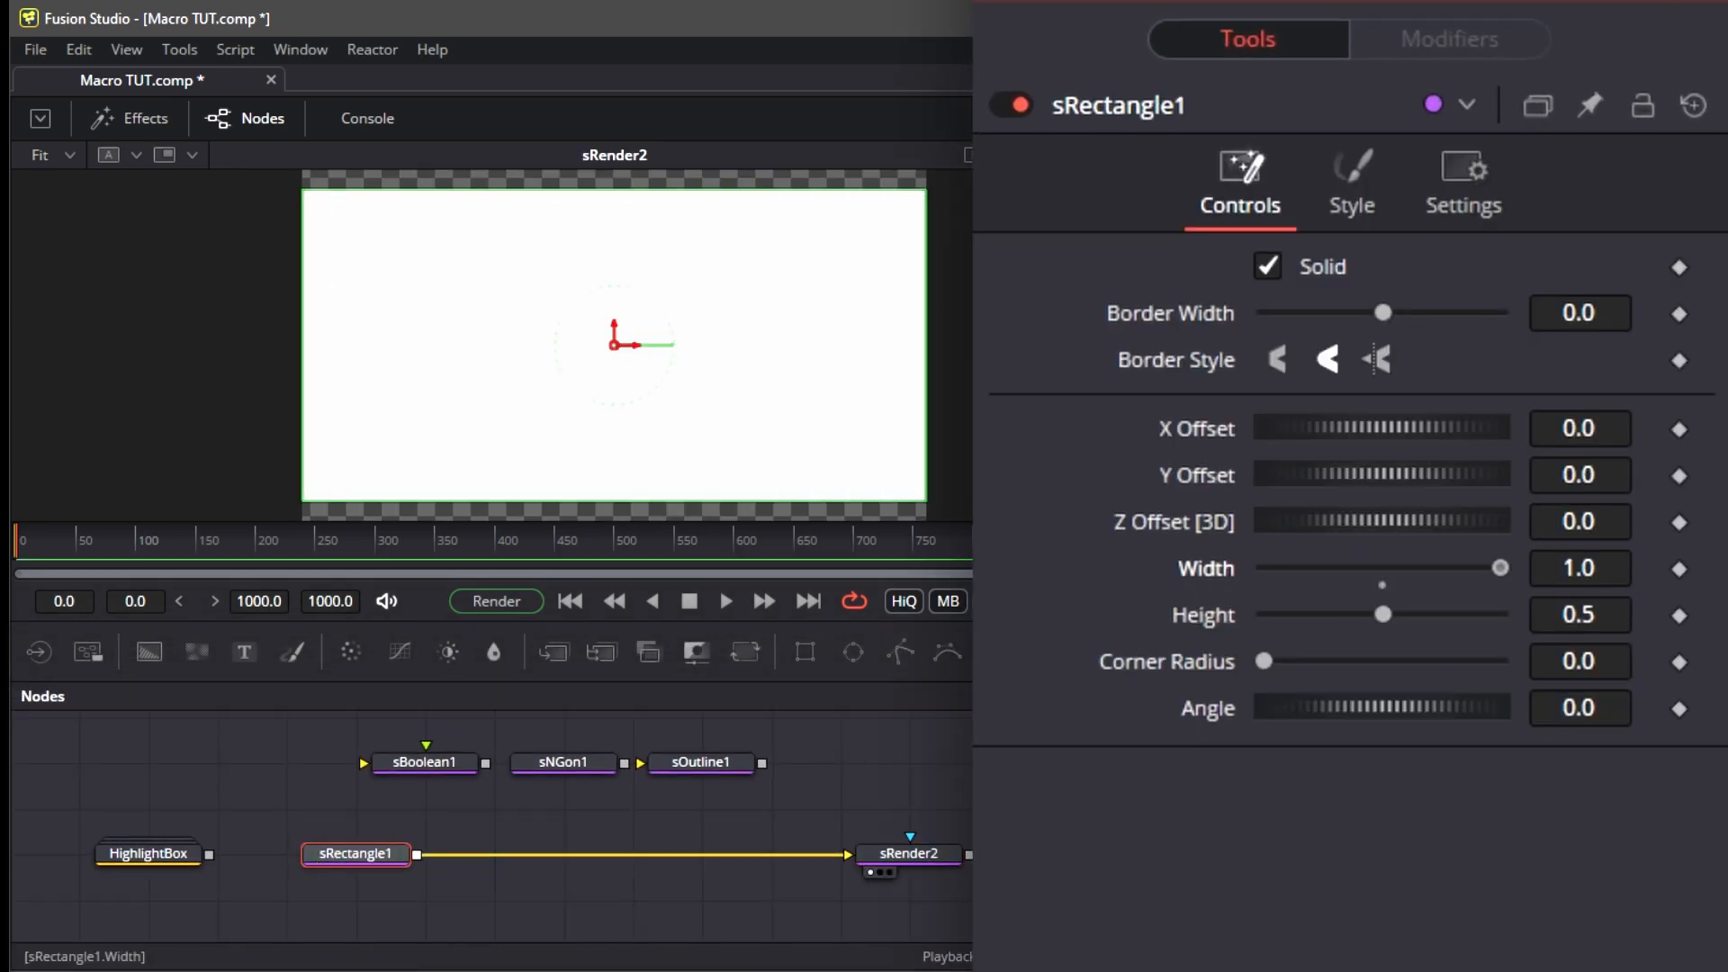
left_click(1574, 618)
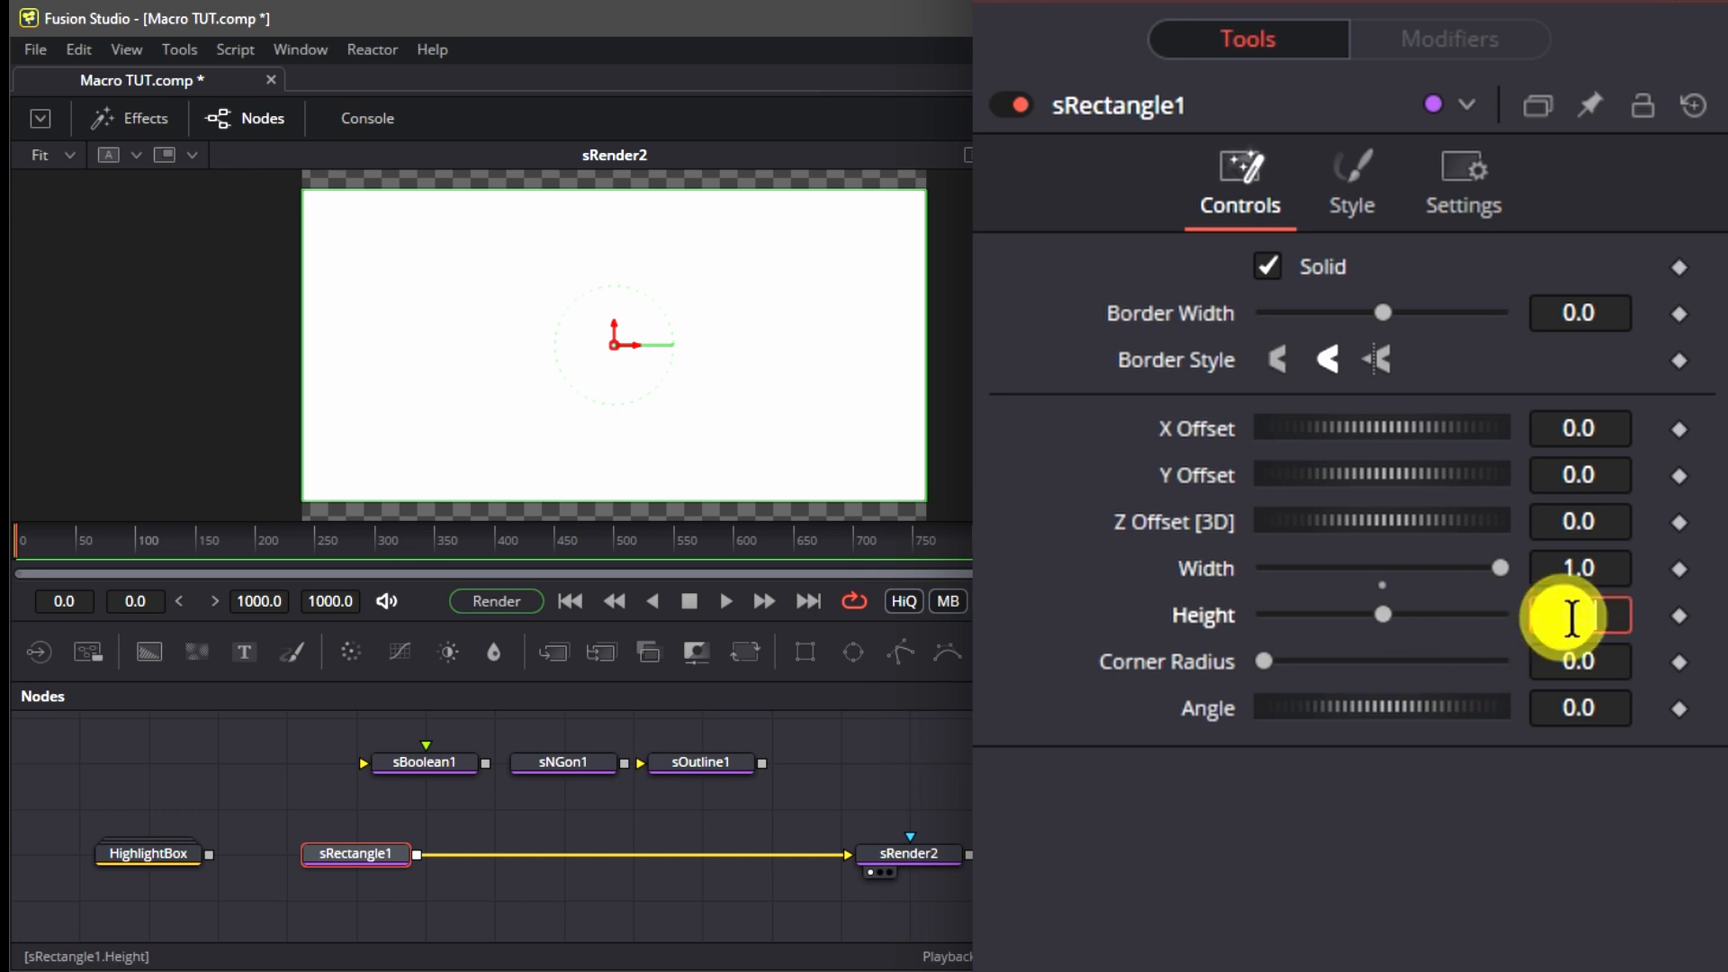
type(".25")
key("Tab")
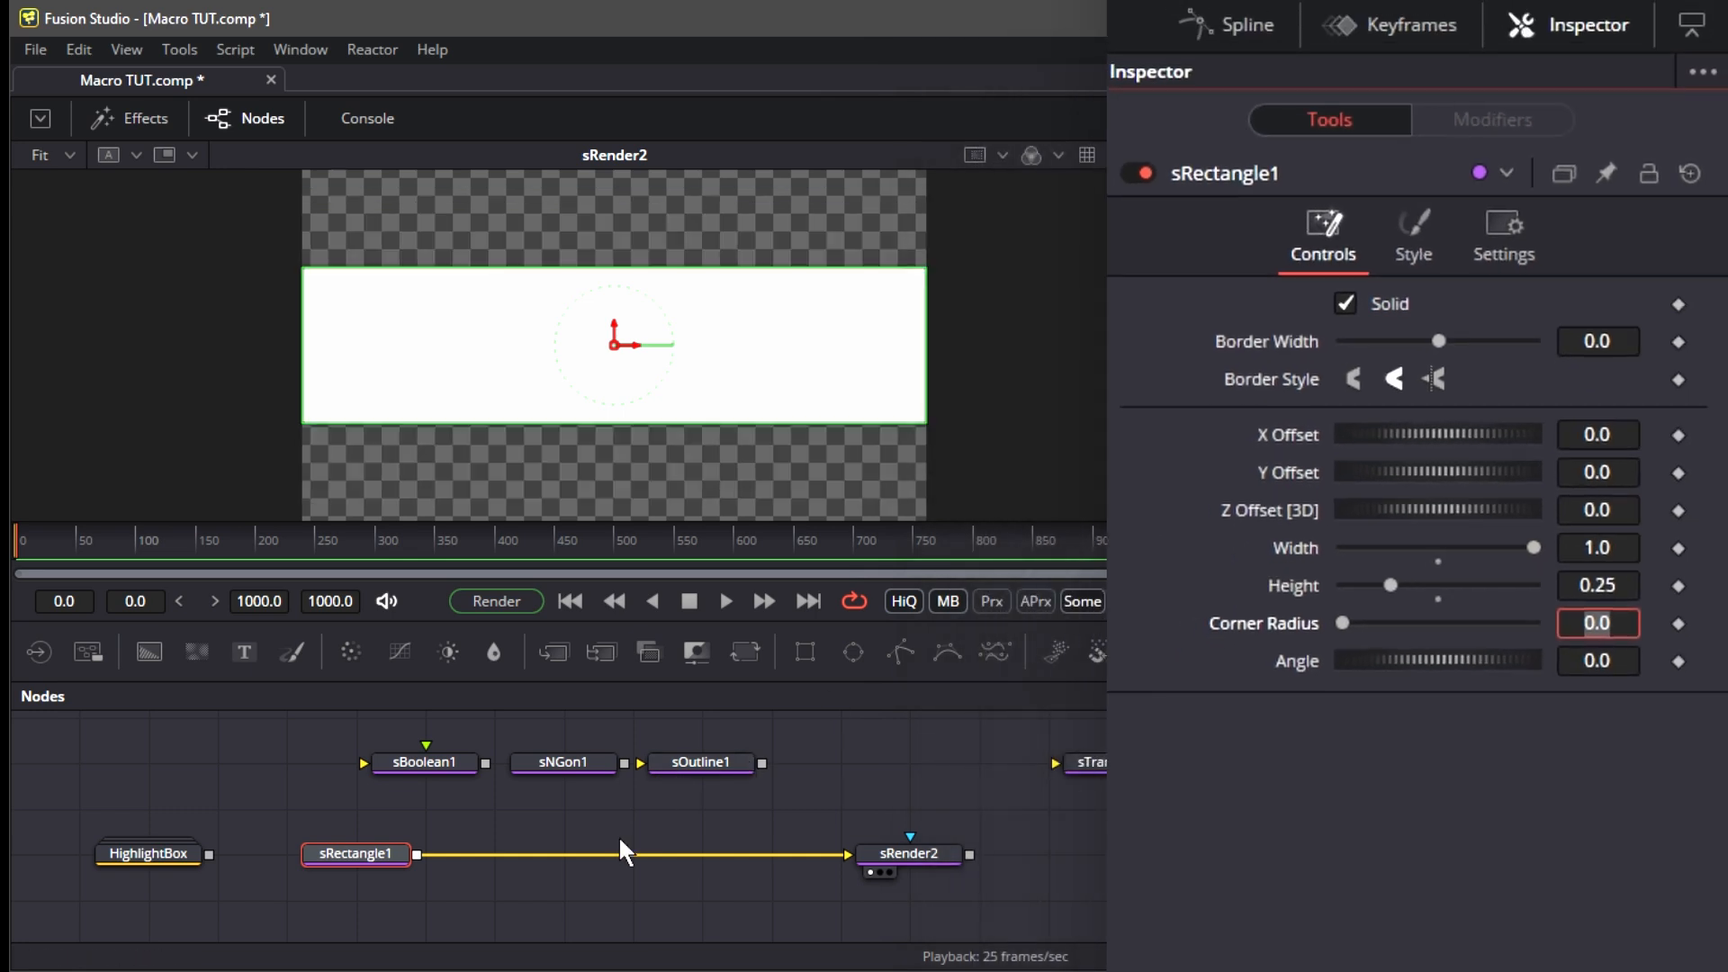
Insert sBoolean1 between sRectangle1 and sRender2, and connect sNGon1 to its second input
left_click(704, 721)
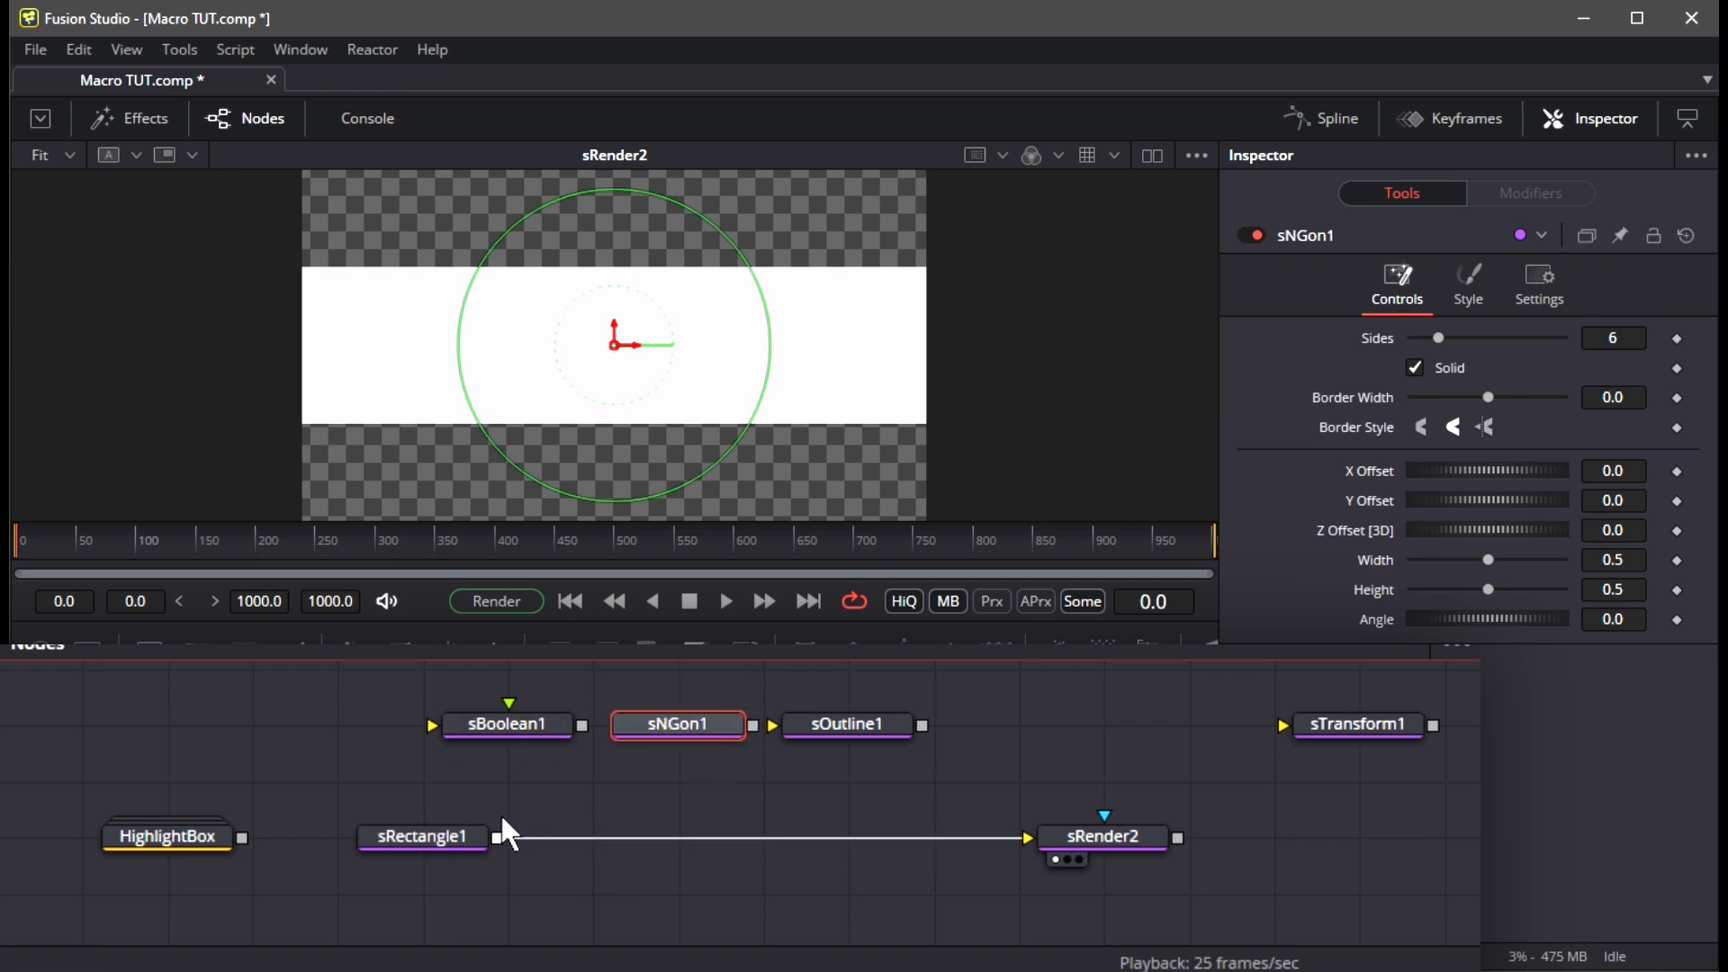
left_click_drag(496, 838, 1028, 835)
left_click_drag(534, 720, 727, 861)
left_click(686, 725)
left_click_drag(752, 725, 684, 819)
Set sBoolean1's operation to Union to combine the rectangle and the polygon
left_click(698, 833)
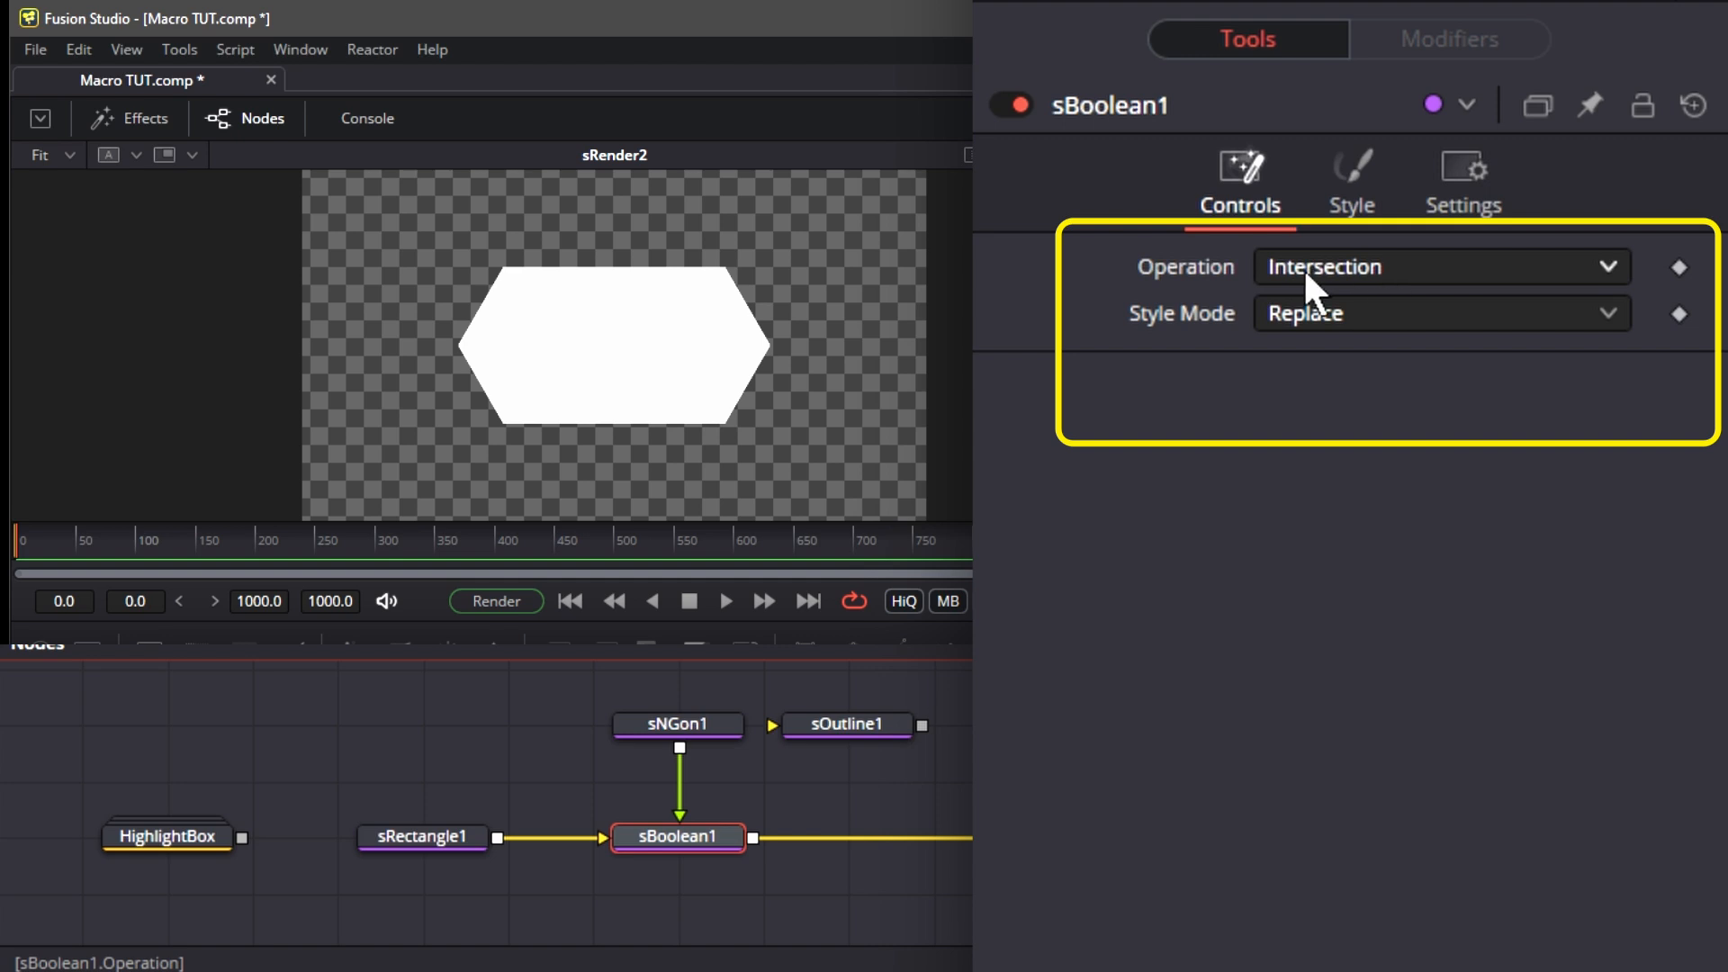
left_click(1301, 267)
left_click(1332, 309)
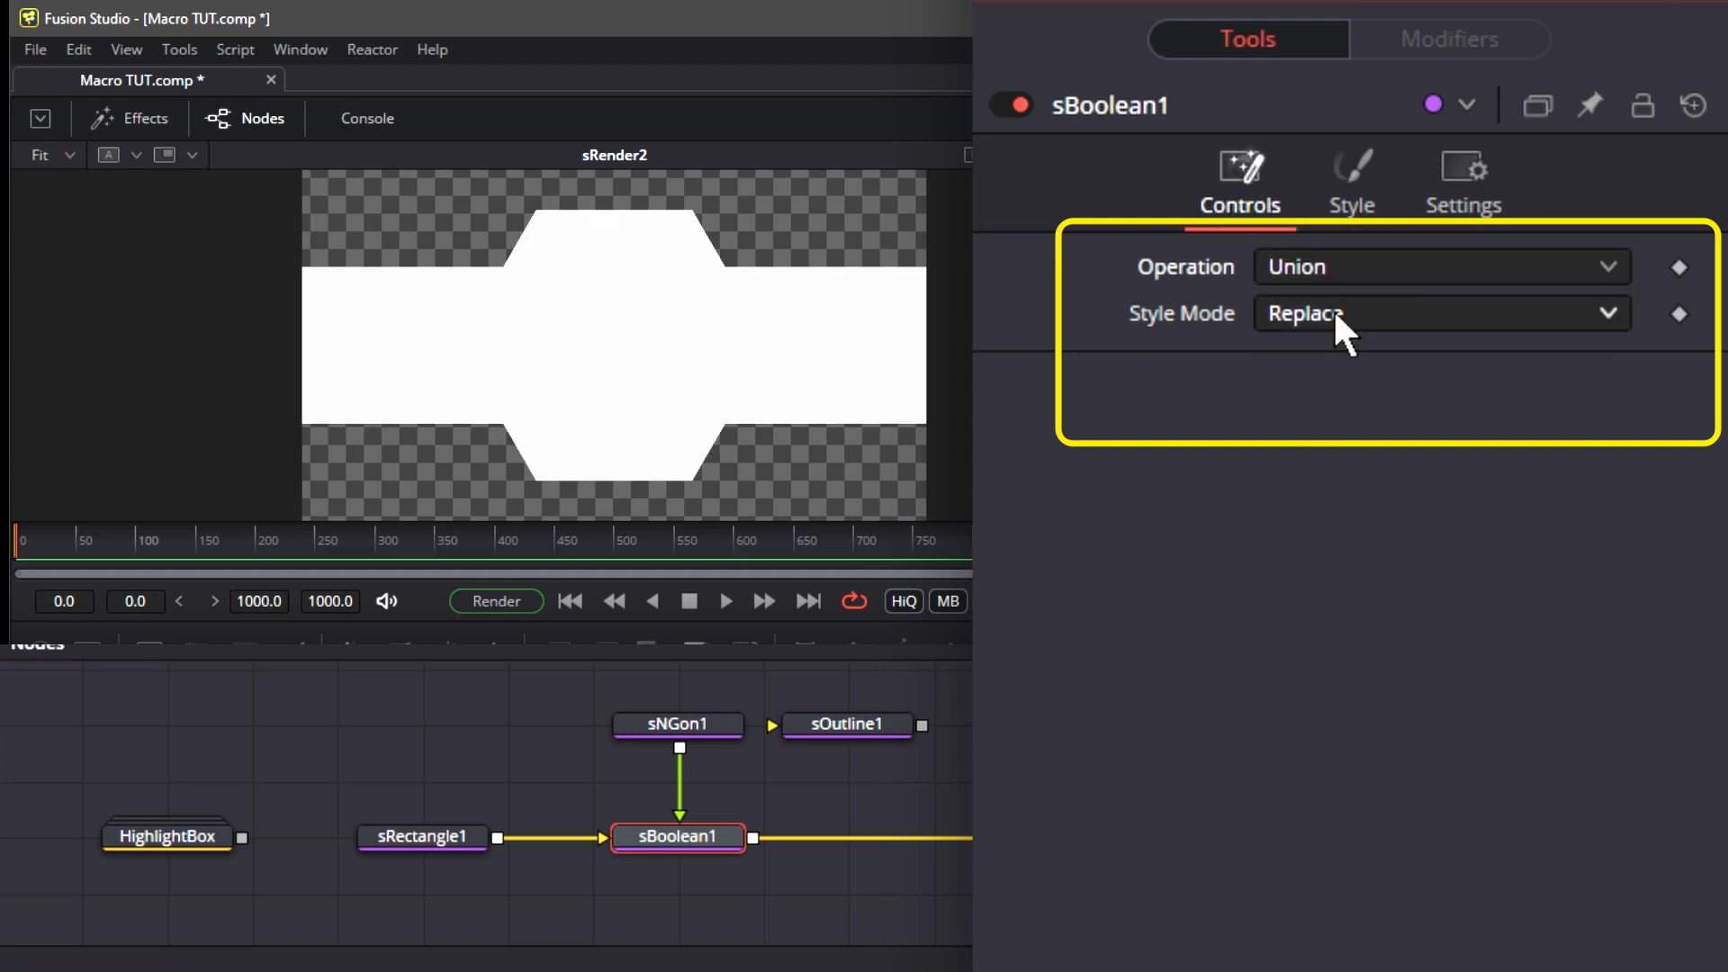
Set sNGon1 to 3 sides, view the triangle by itself, and return the viewer to sRender2
left_click(693, 725)
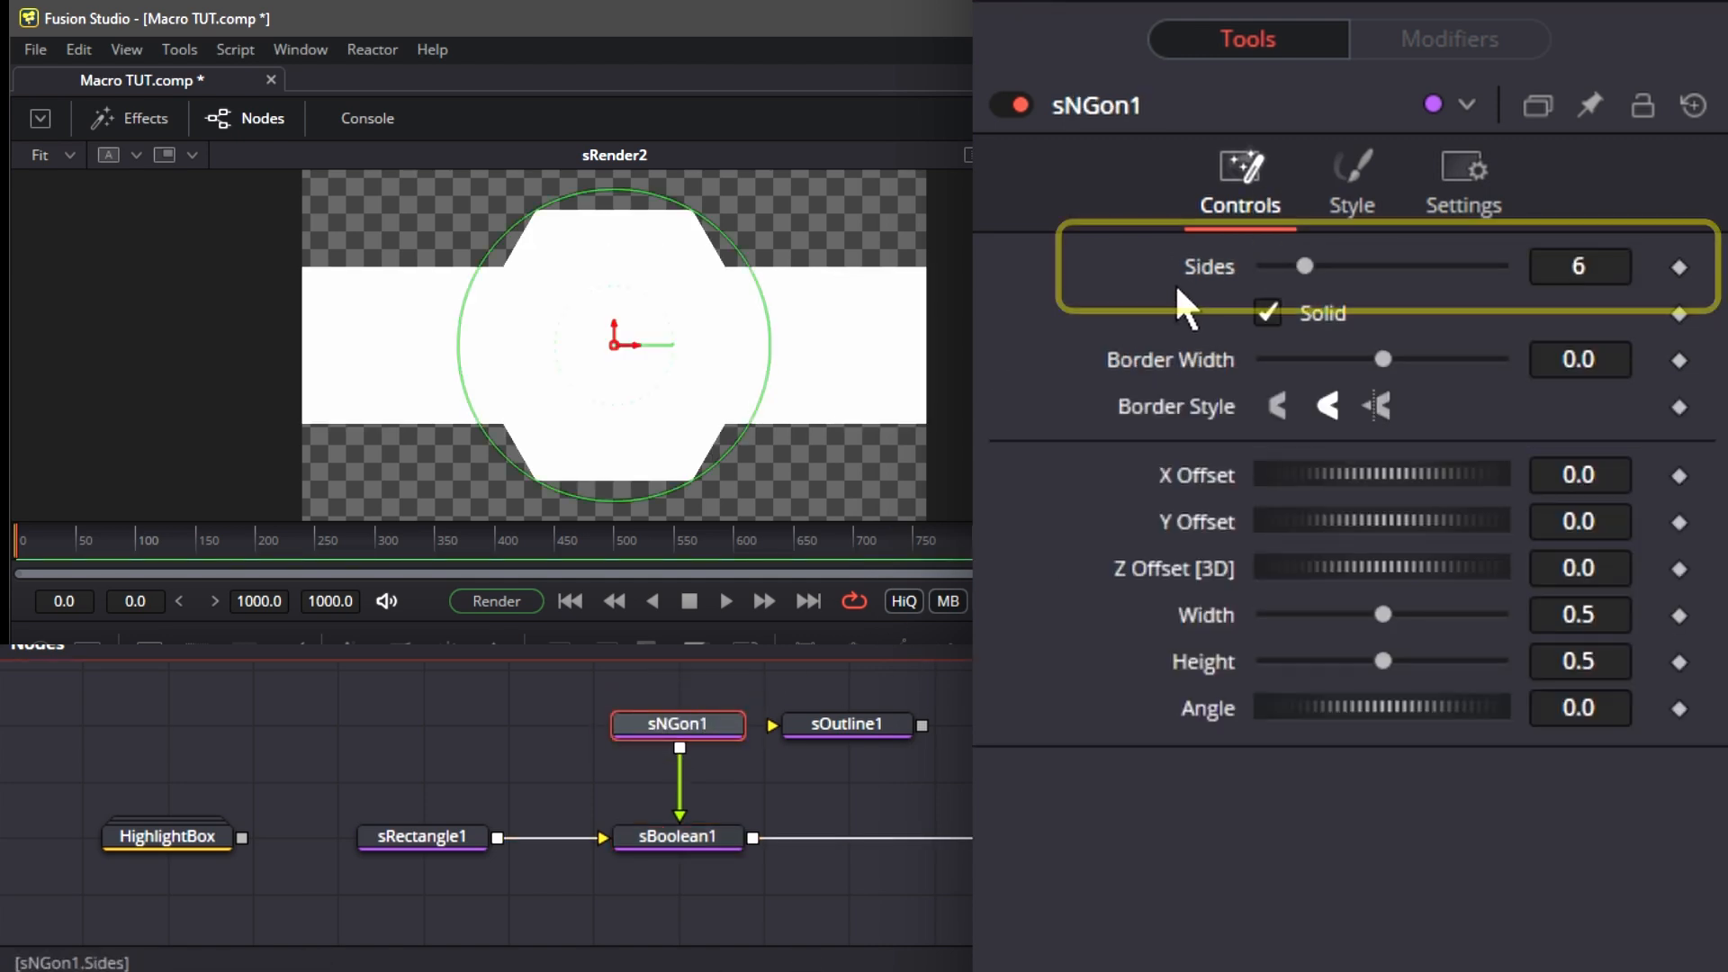
left_click_drag(1308, 266, 1087, 262)
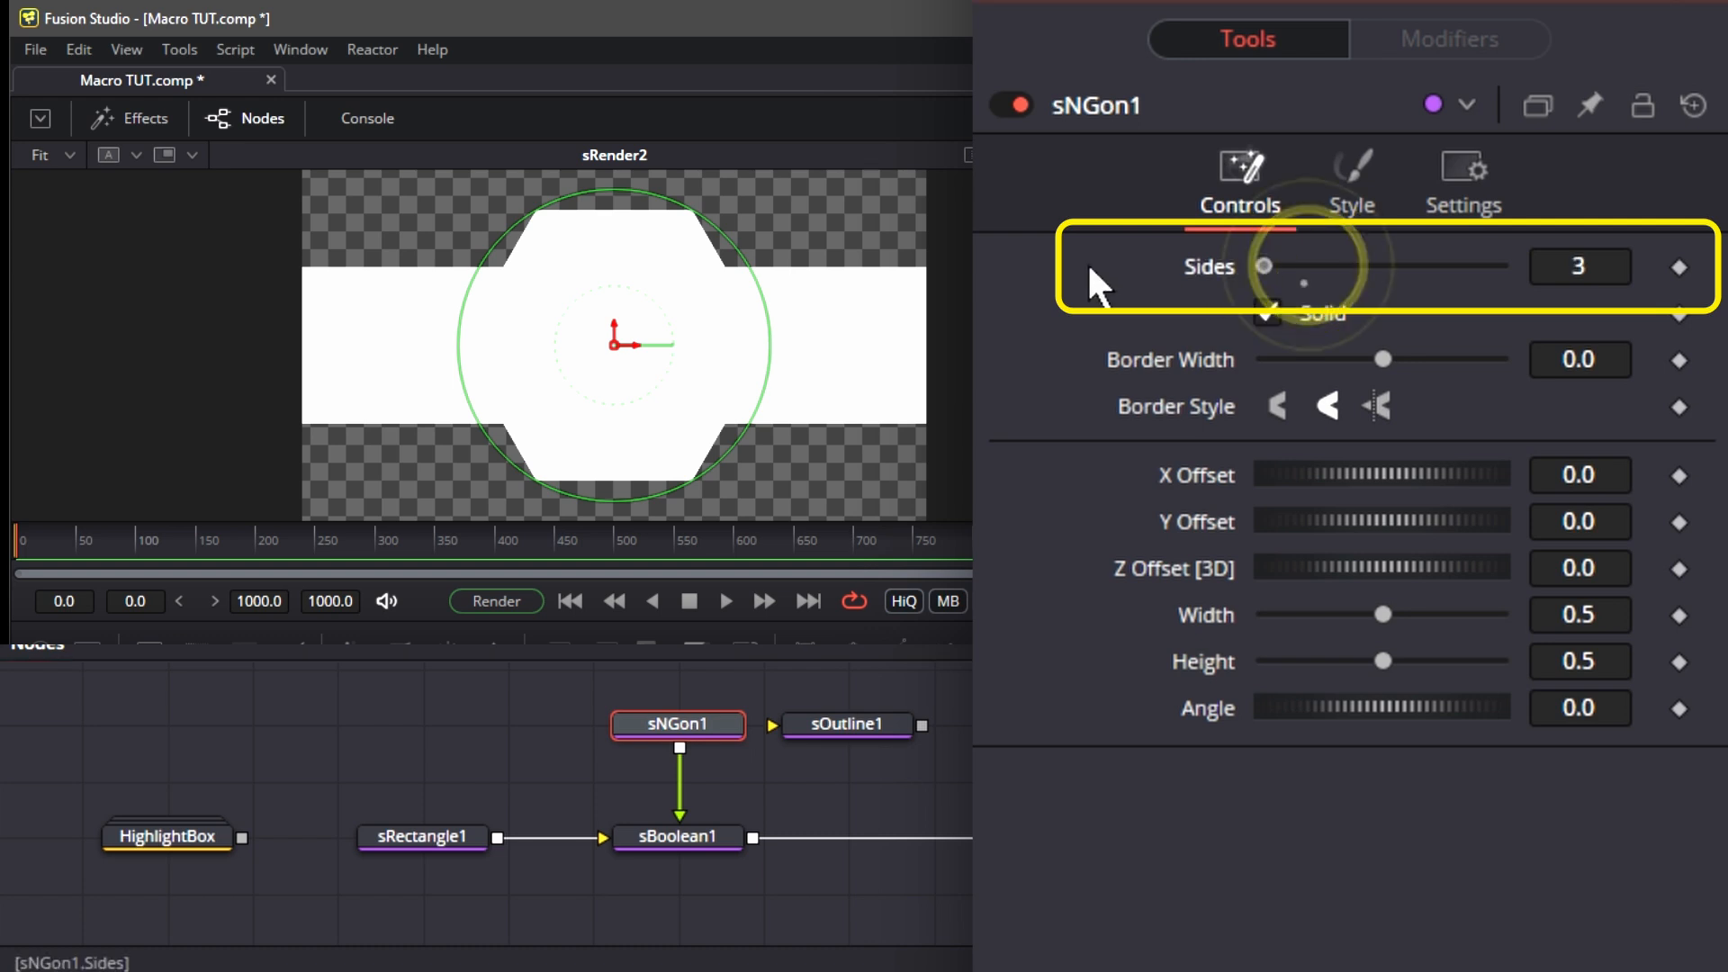
left_click_drag(627, 740, 567, 243)
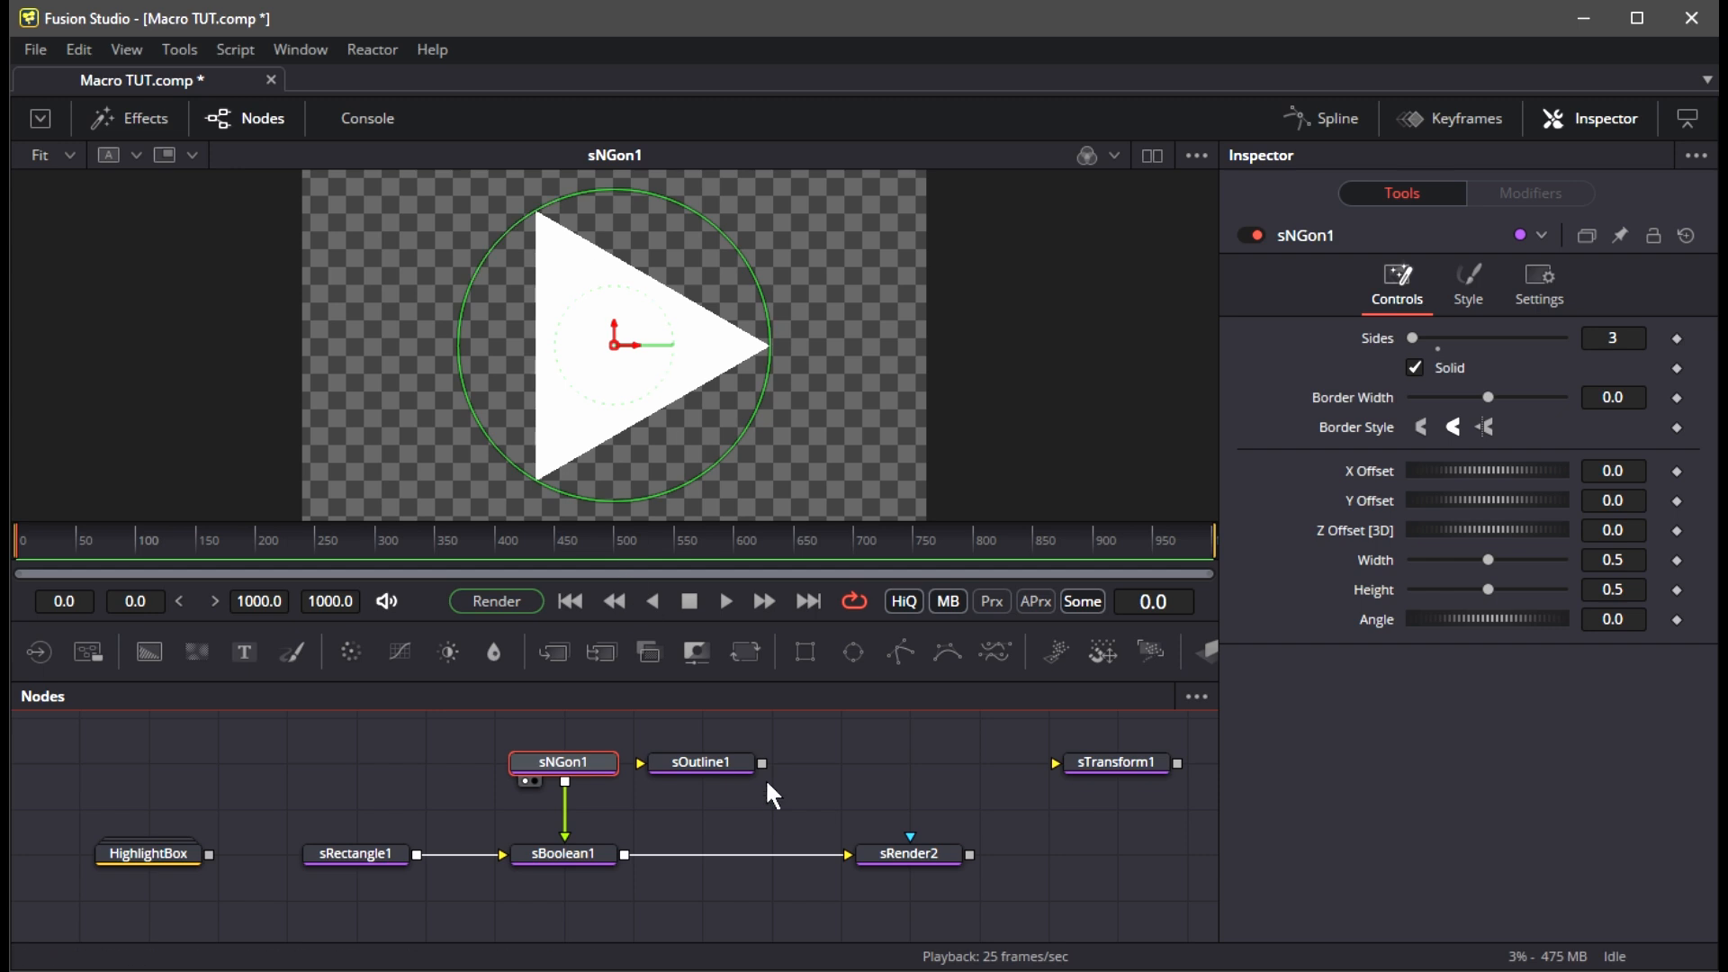
left_click_drag(788, 367, 789, 368)
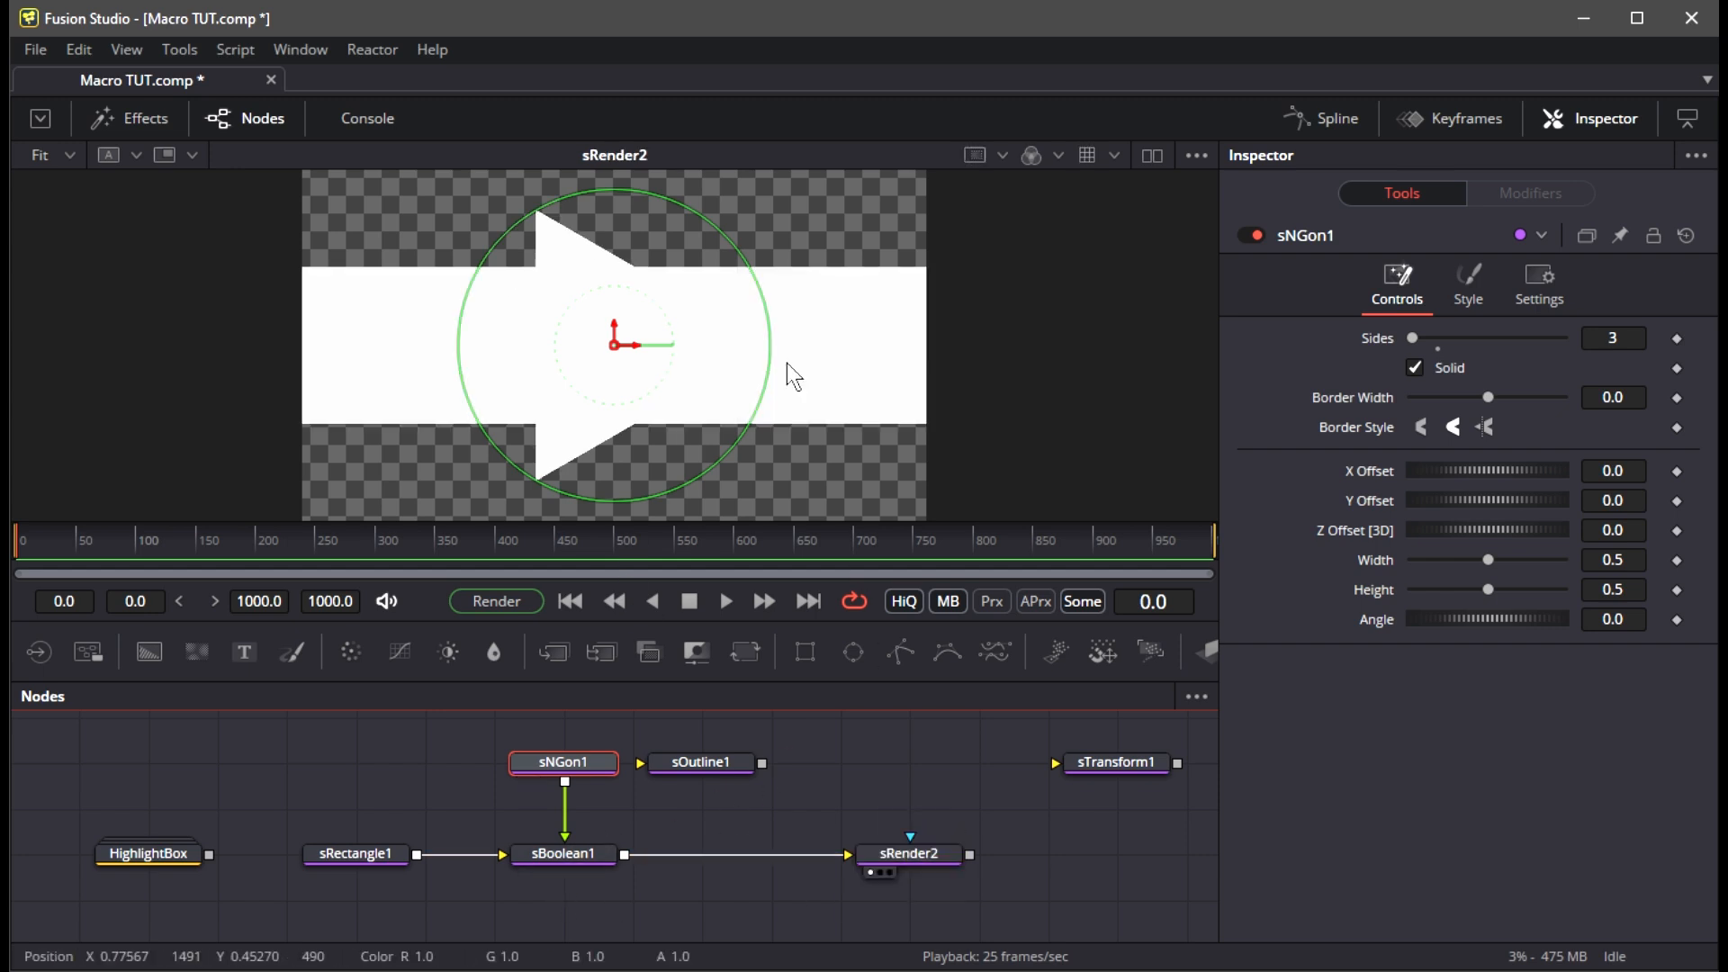
Try moving the triangle to the rectangle's right end at X Offset 0.509505 and test the rectangle's width
left_click_drag(631, 377, 954, 372)
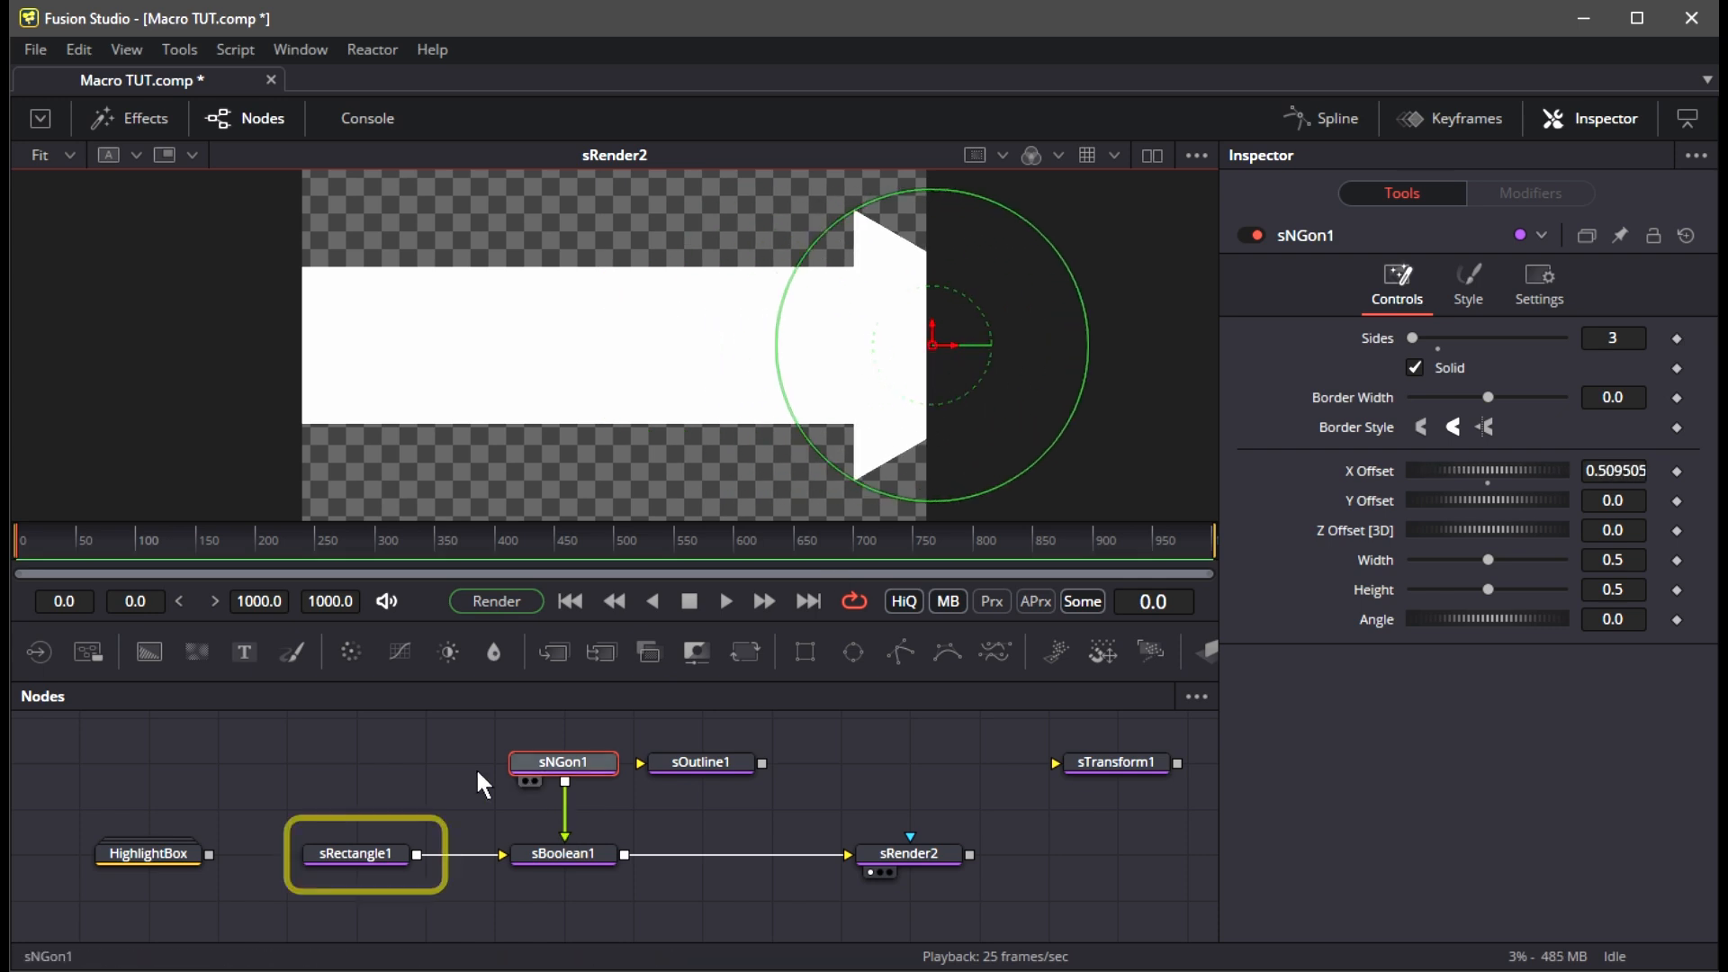
left_click(369, 854)
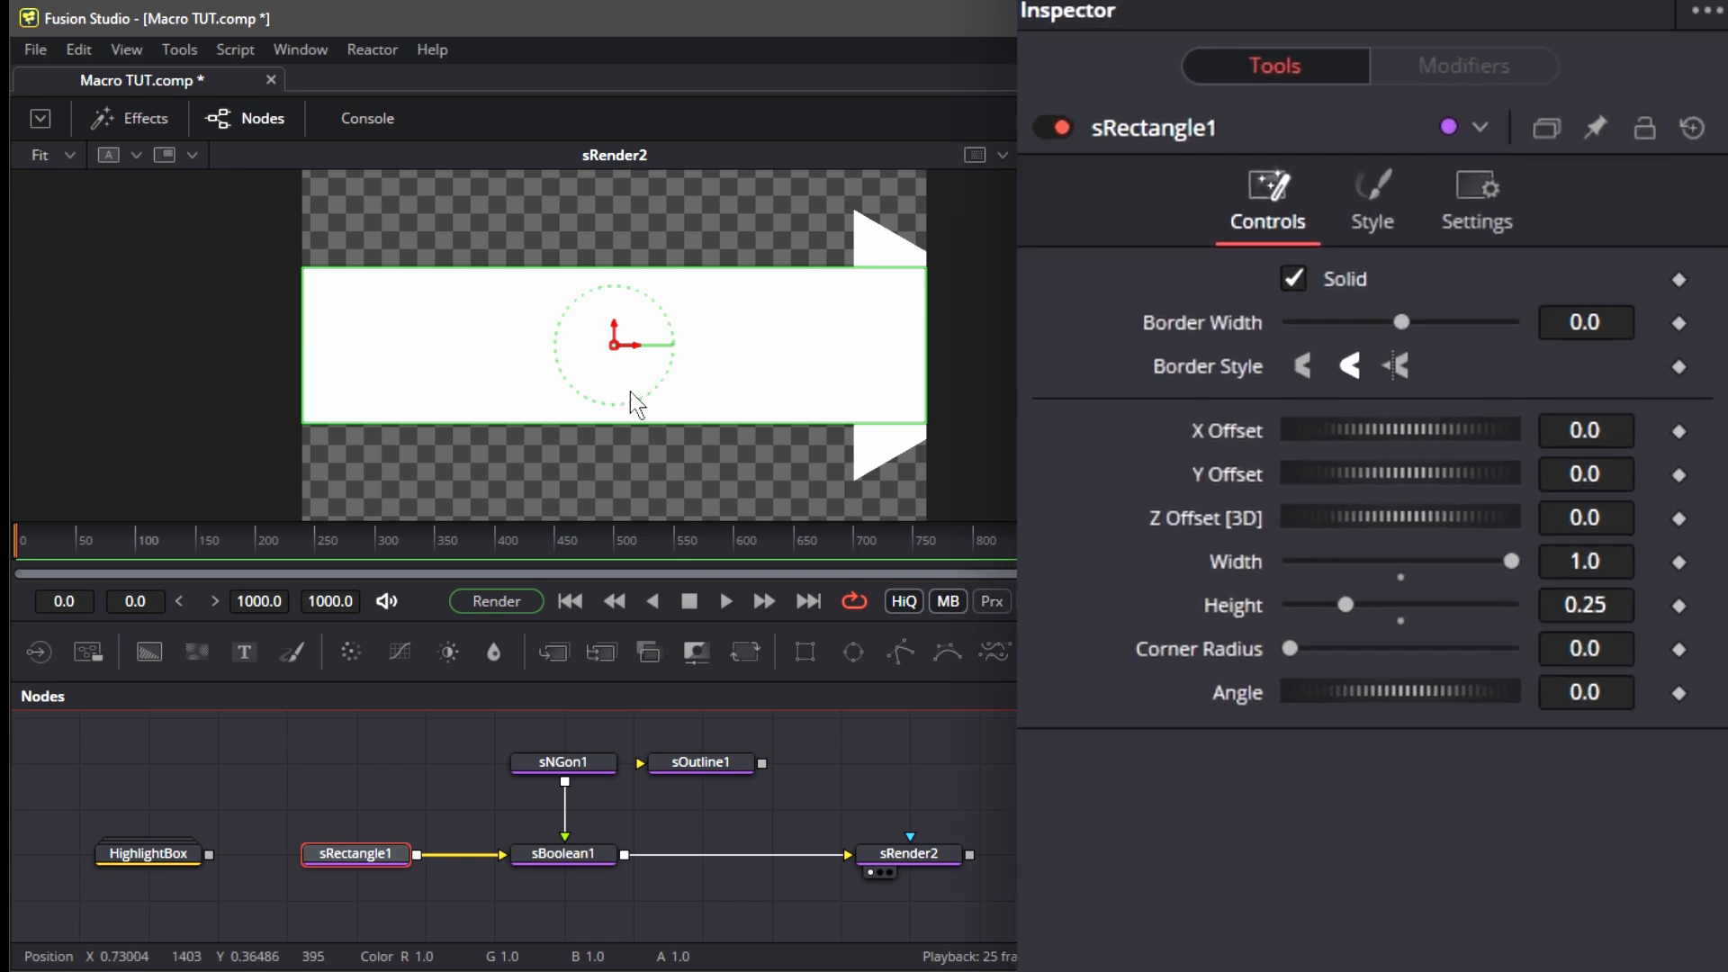
mouse_move(1500, 568)
left_mouse_down()
mouse_move(1316, 568)
mouse_move(1499, 568)
left_mouse_up()
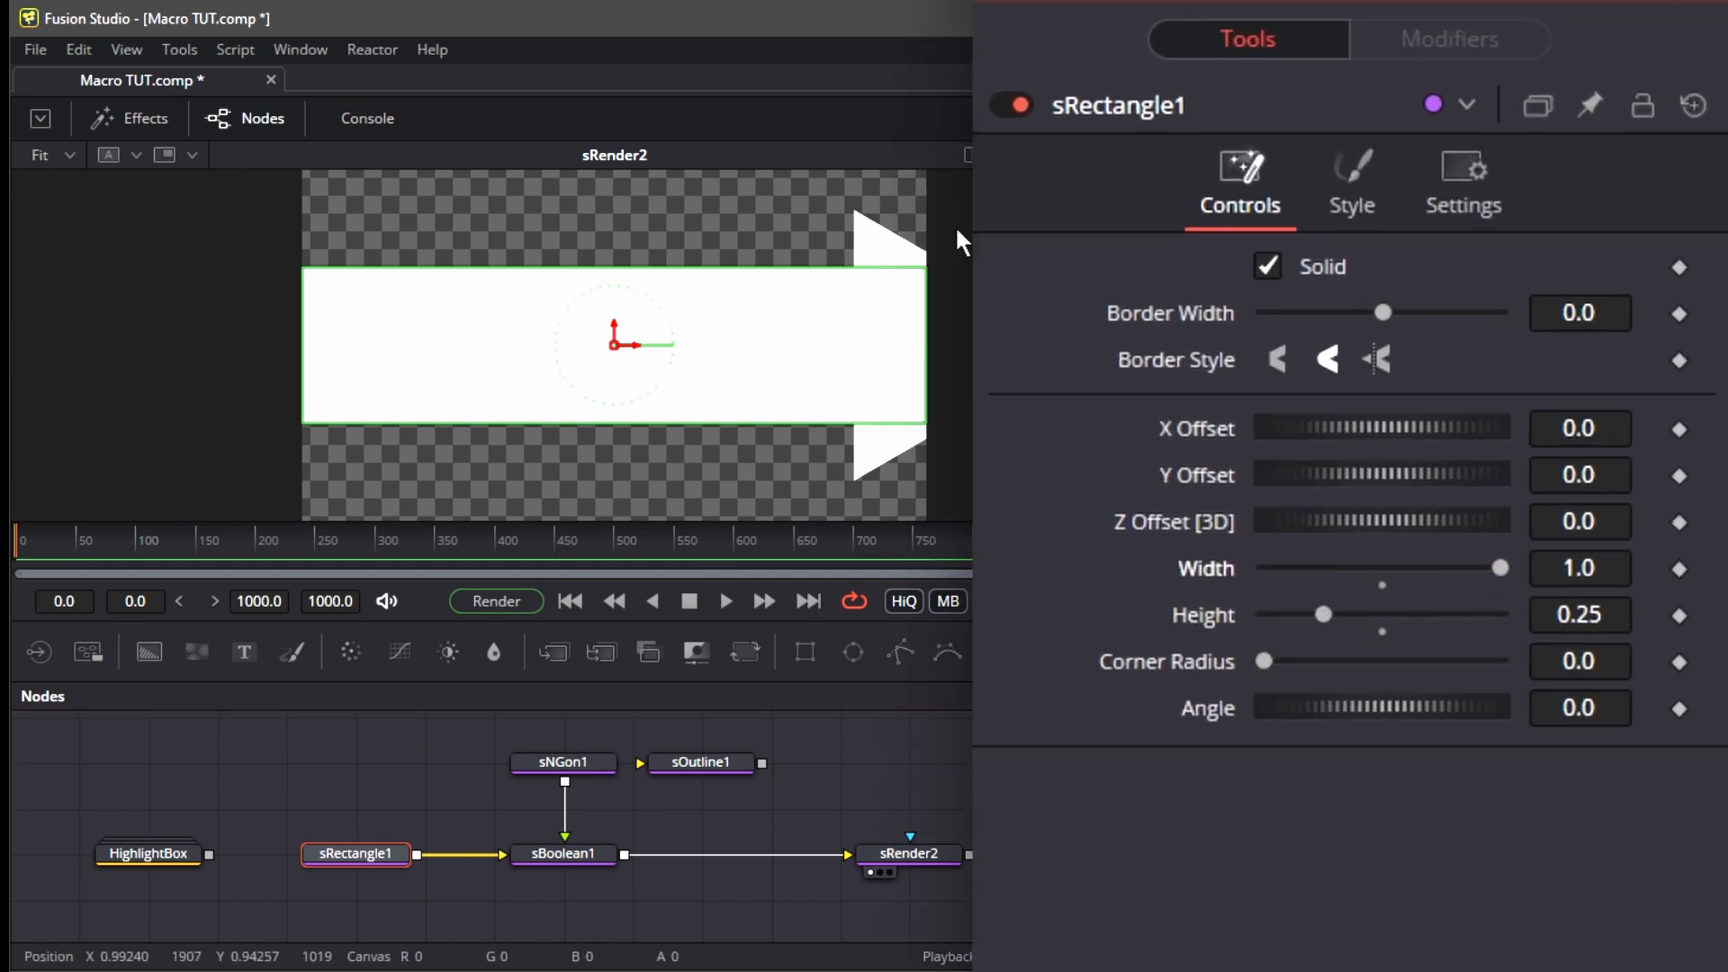
Rearrange the node graph to make room, moving sOutline1 above sRender2 and sTransform1 above sRectangle1
left_click_drag(720, 761, 998, 749)
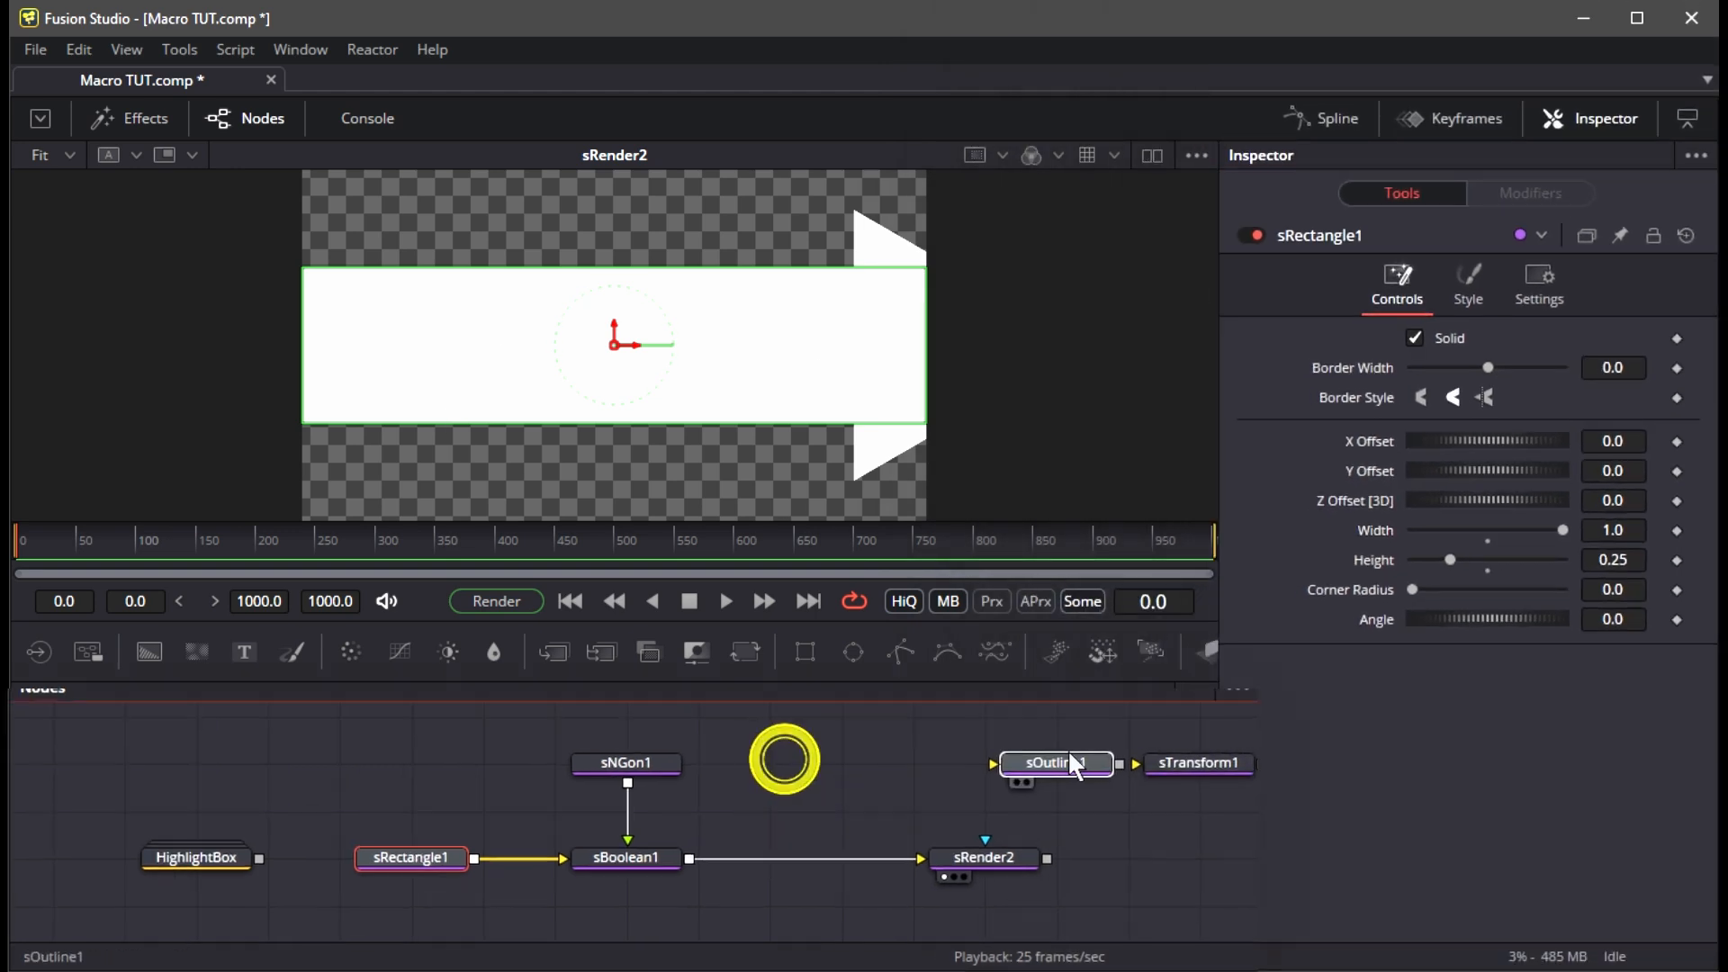
left_click(776, 732)
left_click_drag(679, 856, 880, 706)
left_click_drag(756, 844, 837, 844)
left_click(1027, 794)
left_click_drag(1436, 740, 602, 739)
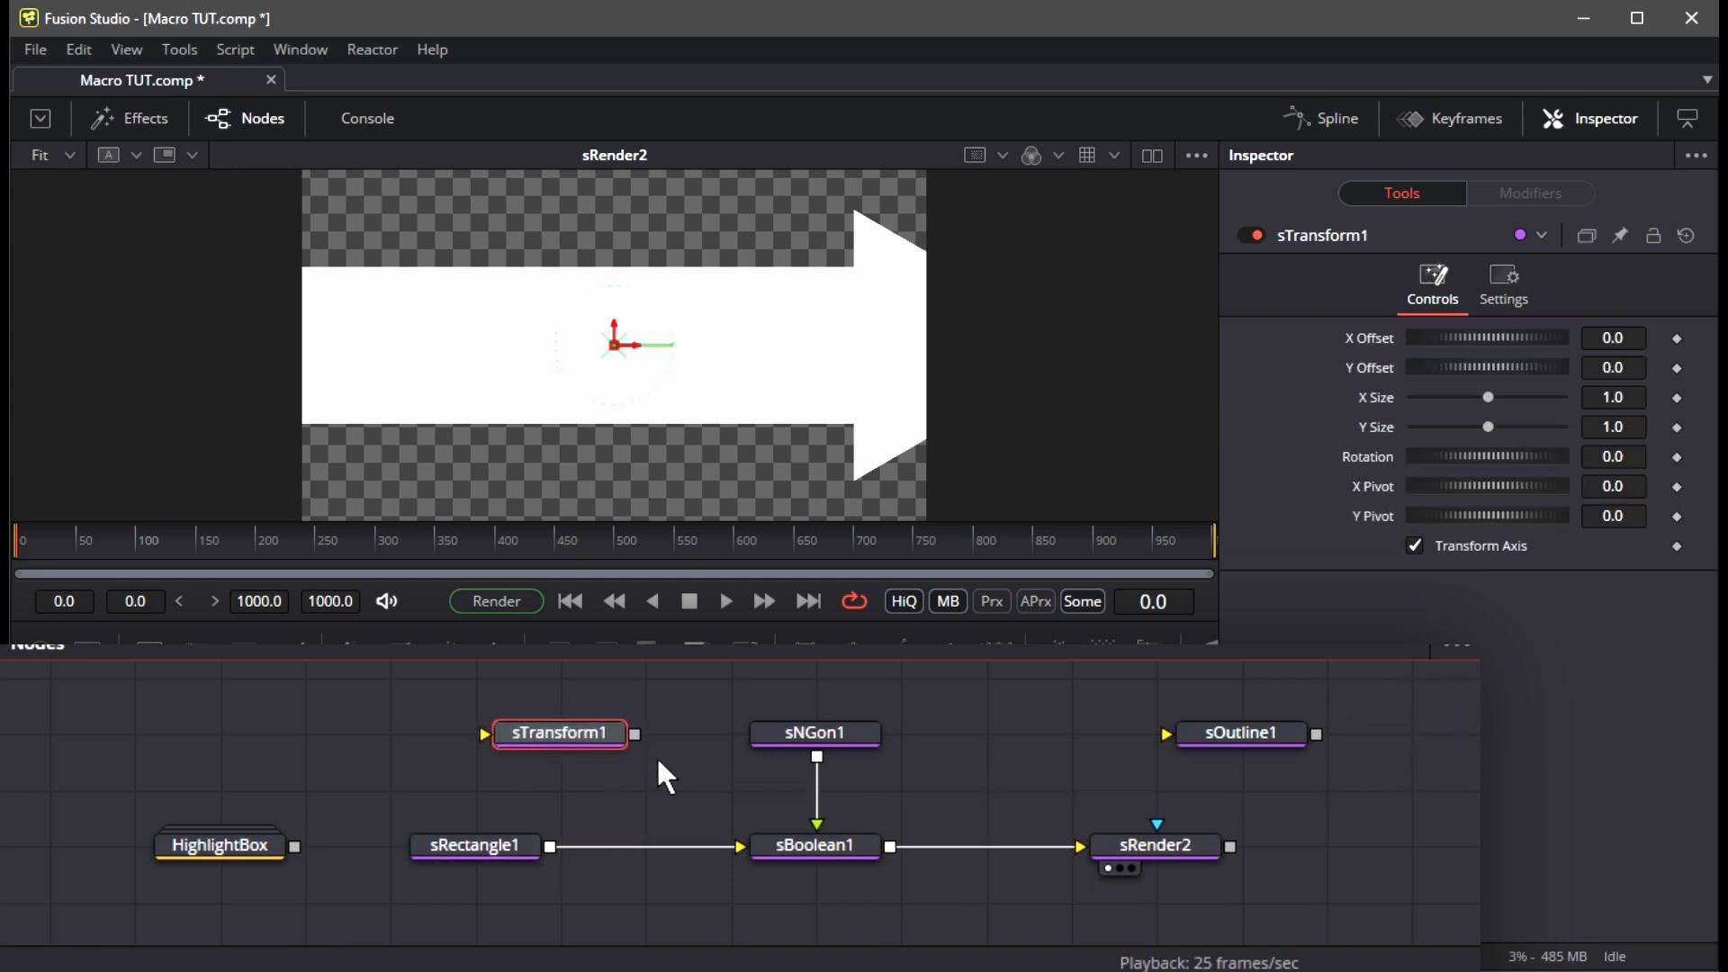
Insert a copy of sTransform1 after sRectangle1 and place the original sTransform1 between sNGon1 and sBoolean1
left_click(499, 840)
key("ctrl+v")
left_click_drag(576, 737, 816, 789)
left_click(817, 790)
Set sTransform1_1's X Pivot to -0.5 so the rectangle transforms from its left edge
left_click(650, 846)
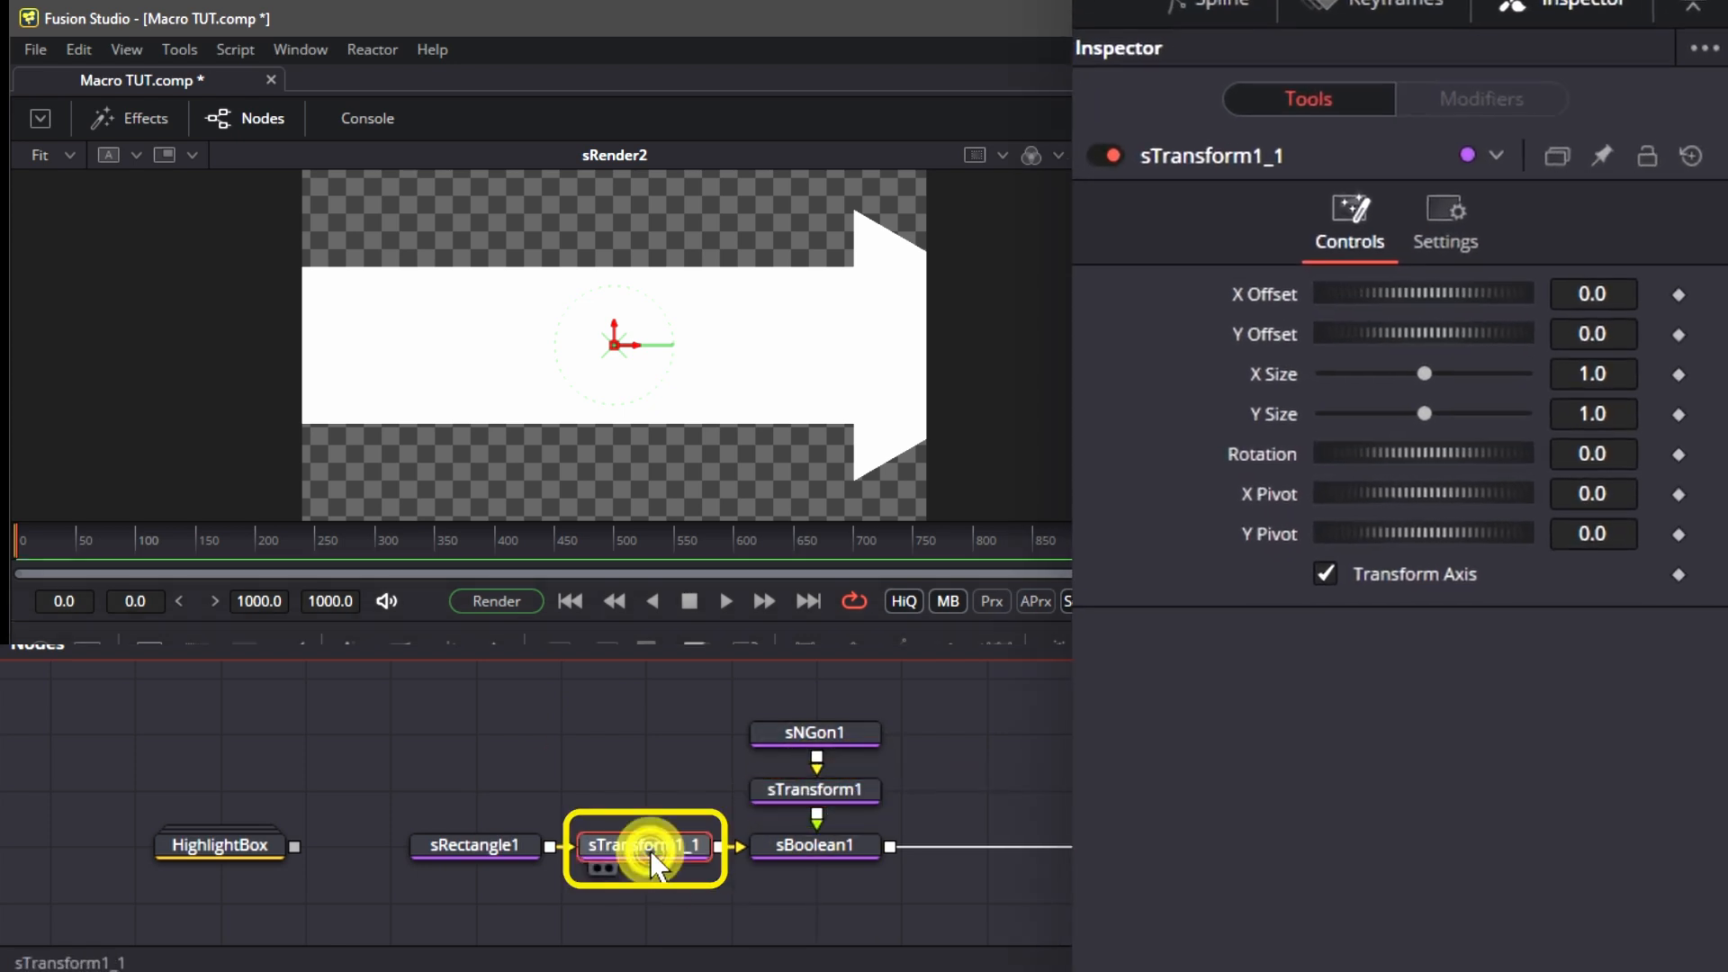
left_click(598, 850)
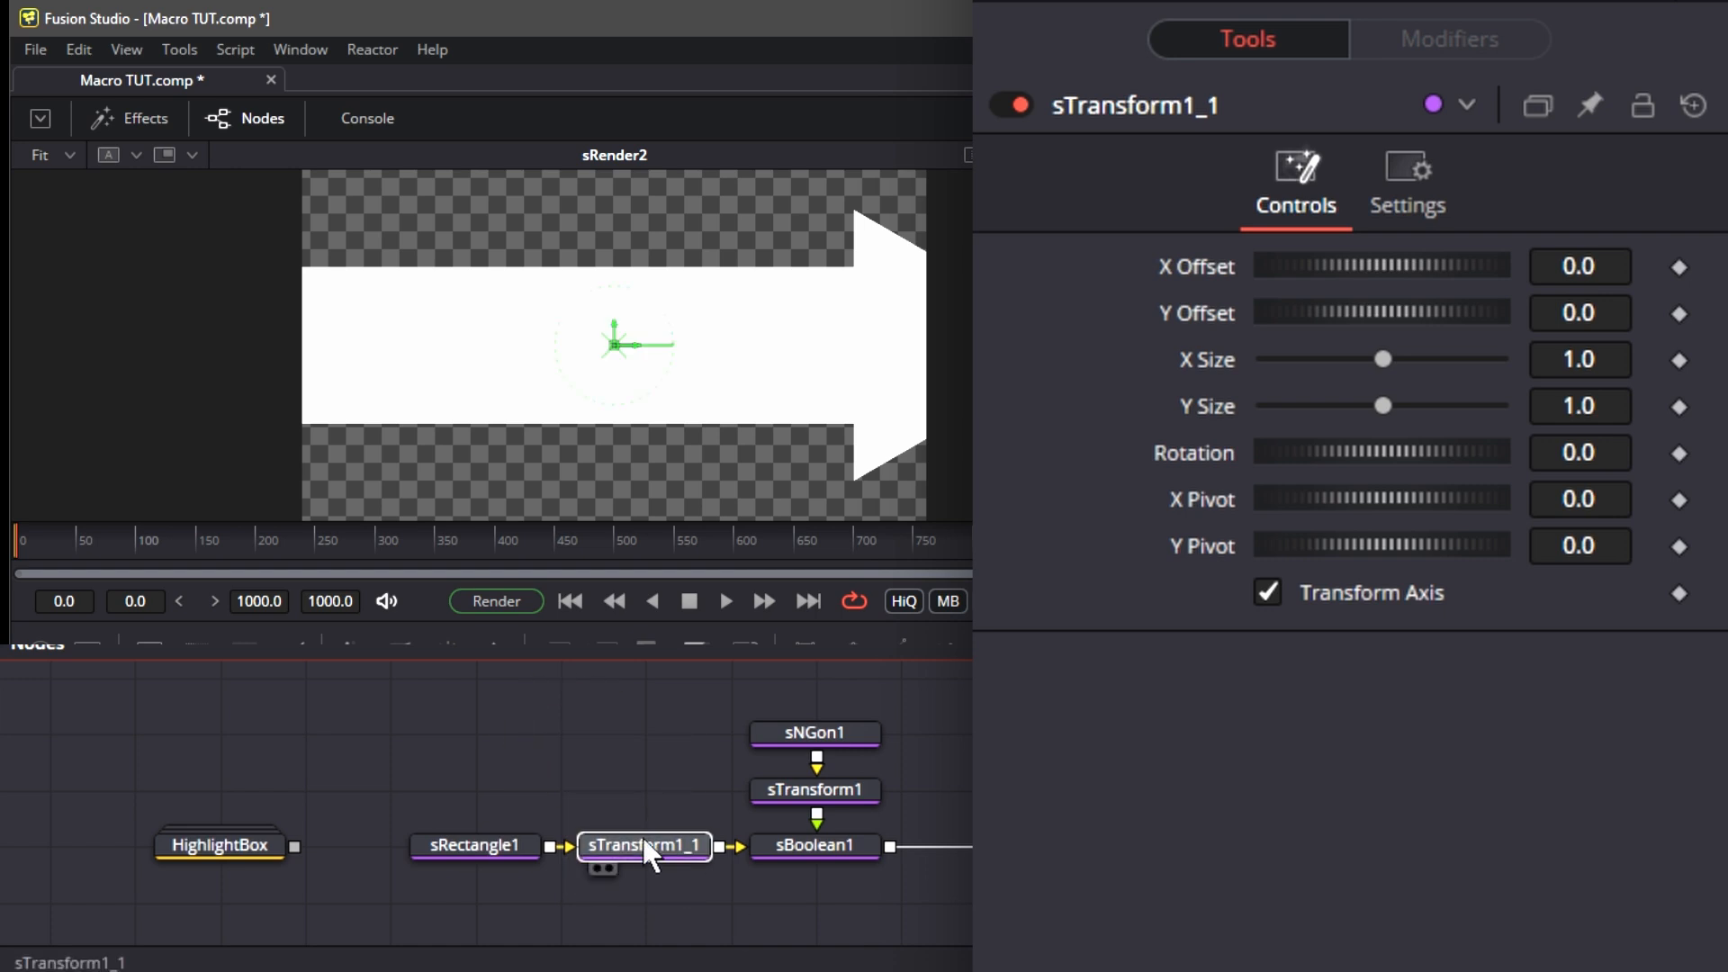
left_click(1580, 498)
type("-.5")
key("Tab")
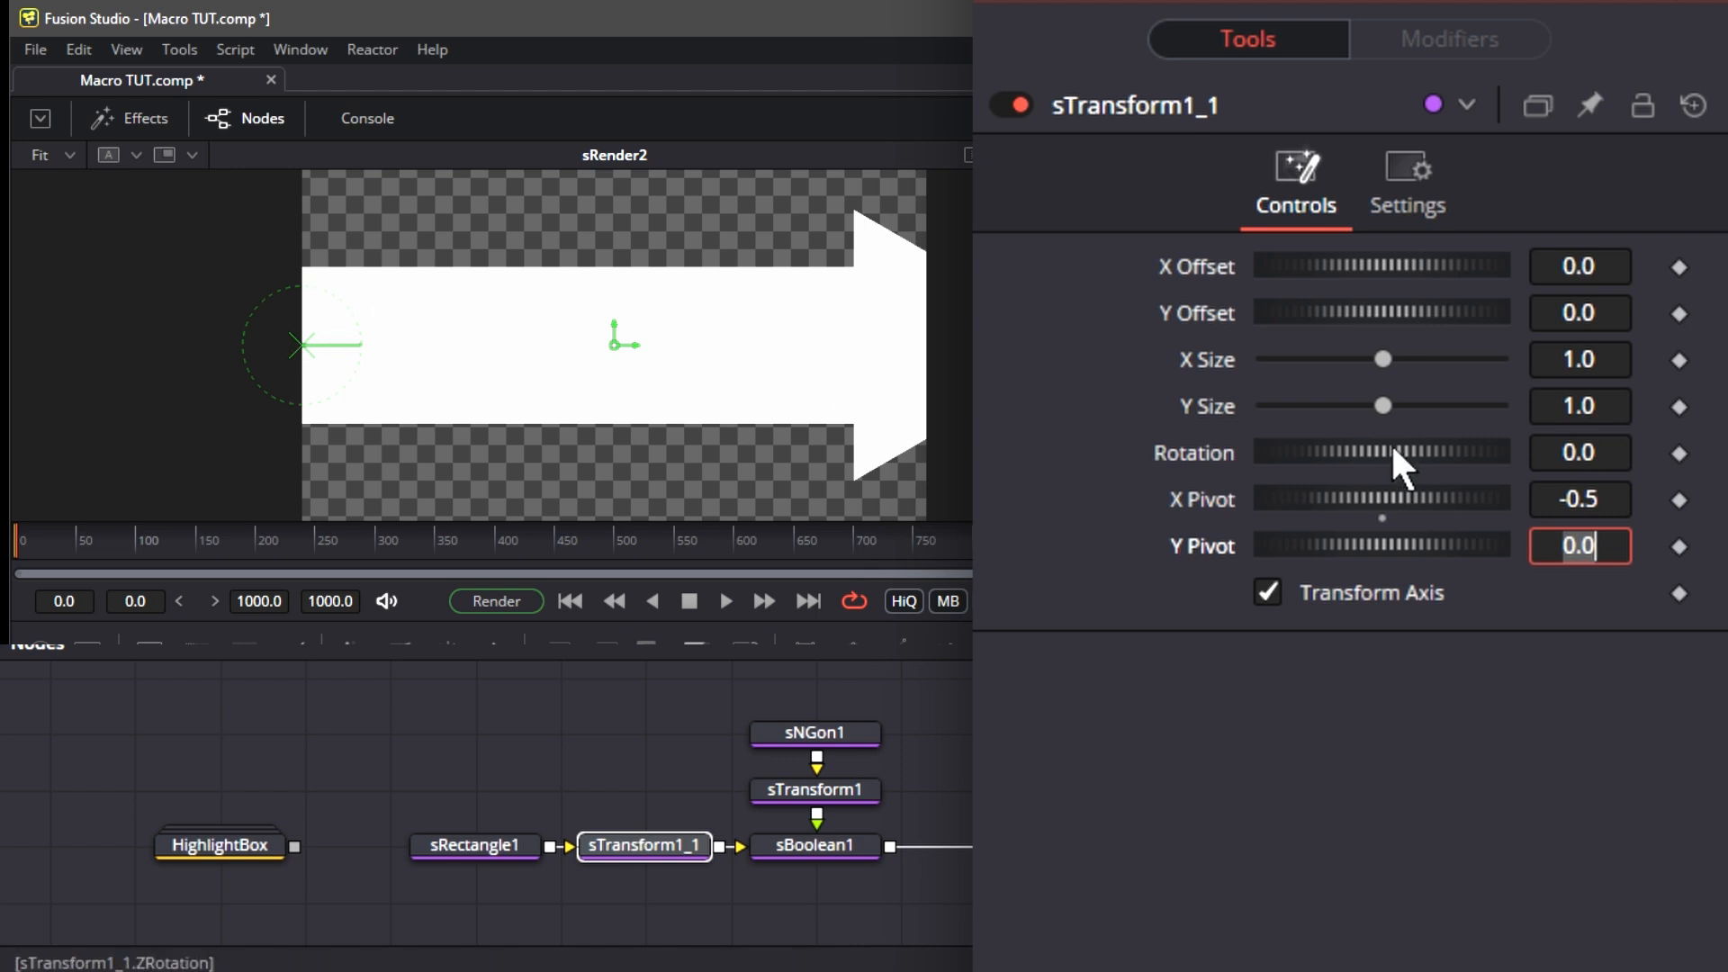
Test the size and rotation of sTransform1_1 around its left-edge pivot
left_click_drag(1383, 353, 1379, 389)
left_click_drag(1282, 450, 1336, 447)
mouse_move(1440, 379)
left_mouse_down()
mouse_move(1341, 379)
mouse_move(1408, 379)
left_mouse_up()
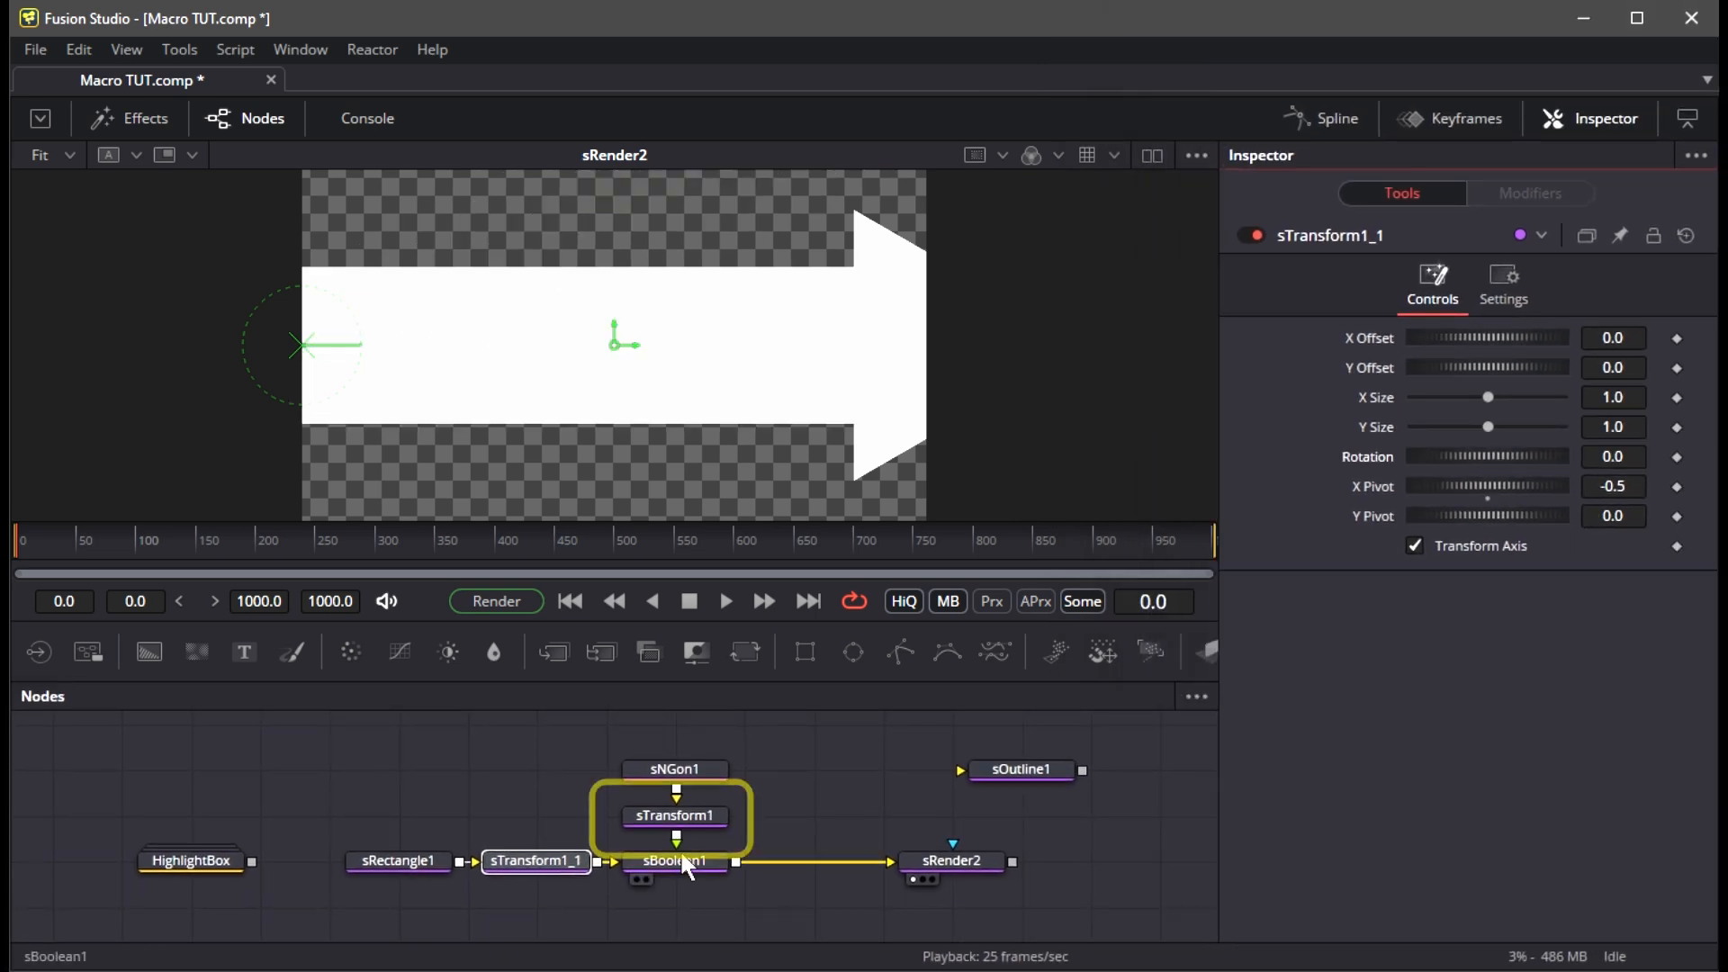
Test the triangle's X Offset in sTransform1 and open an expression field for that parameter
left_click(701, 820)
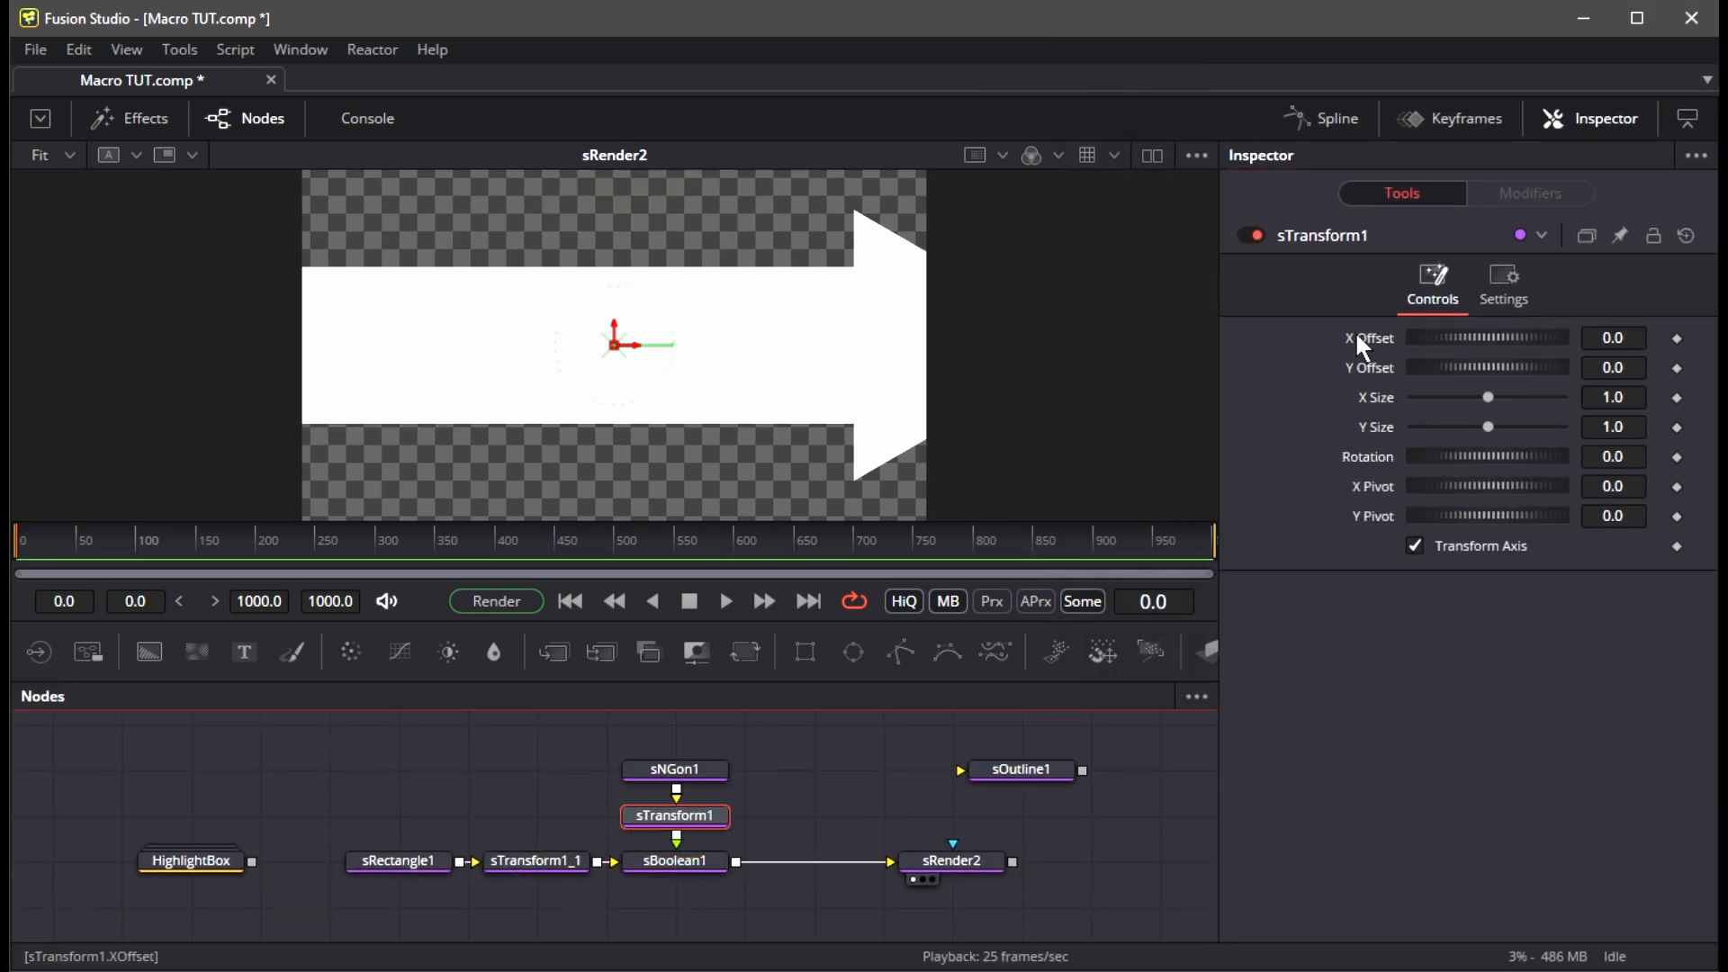
mouse_move(1473, 334)
left_mouse_down()
mouse_move(1412, 339)
mouse_move(1477, 348)
left_mouse_up()
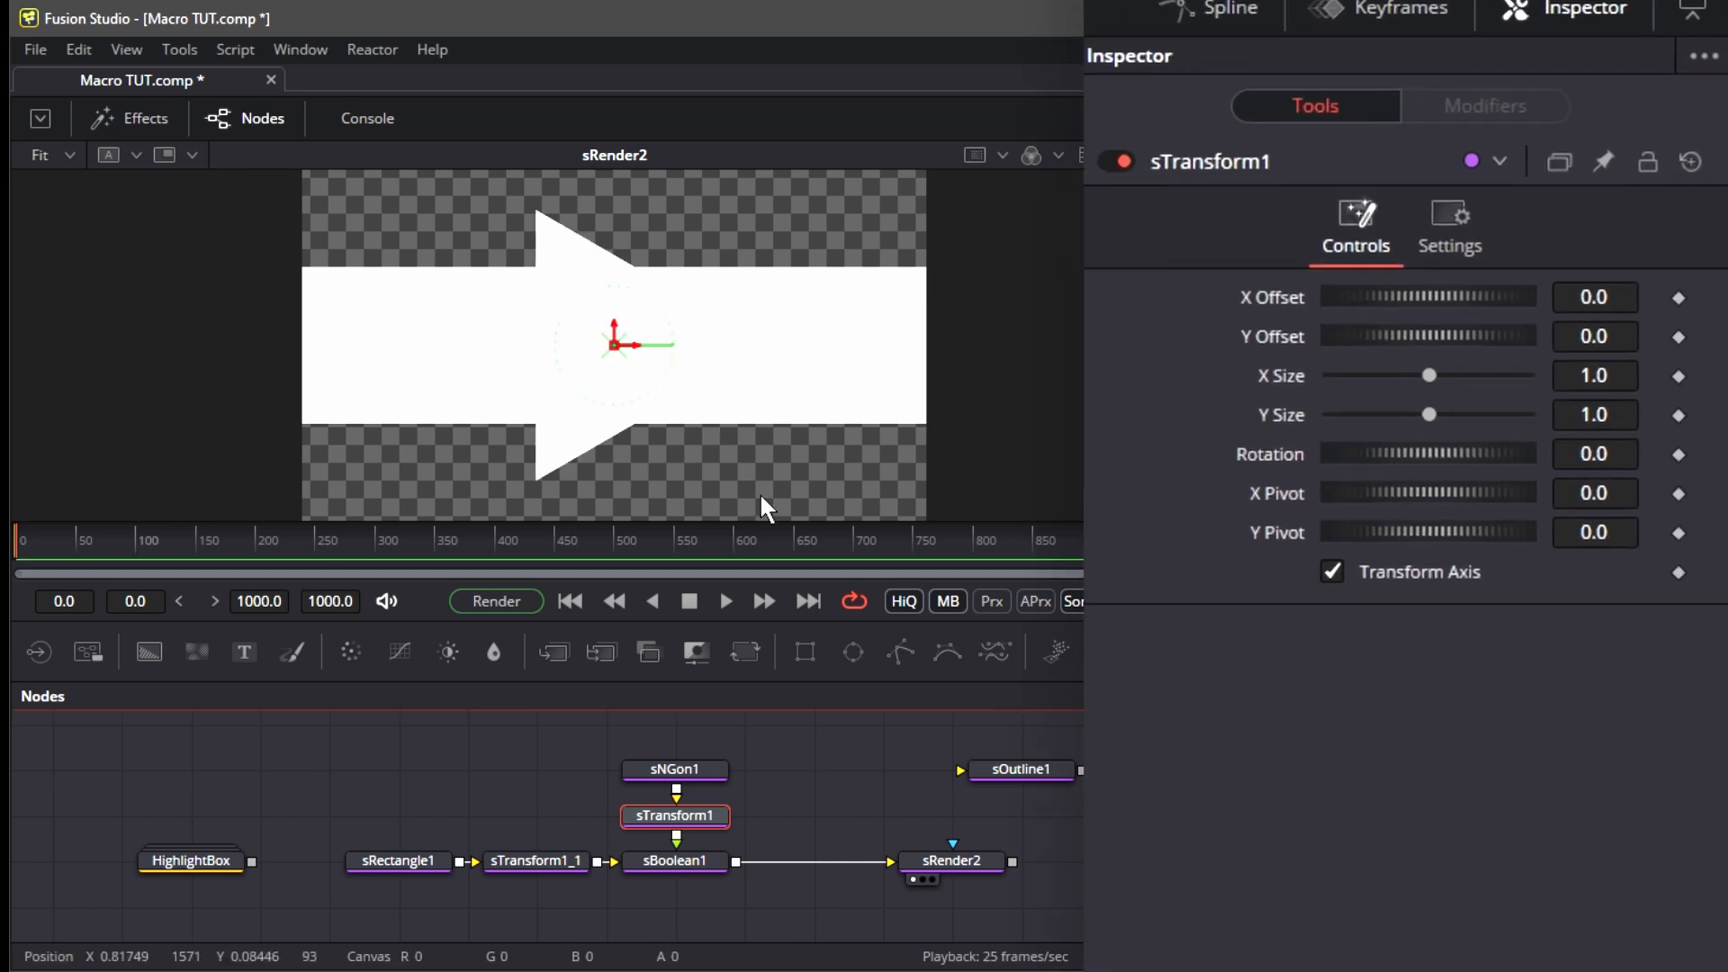
left_click(1577, 270)
type("=")
key("Tab")
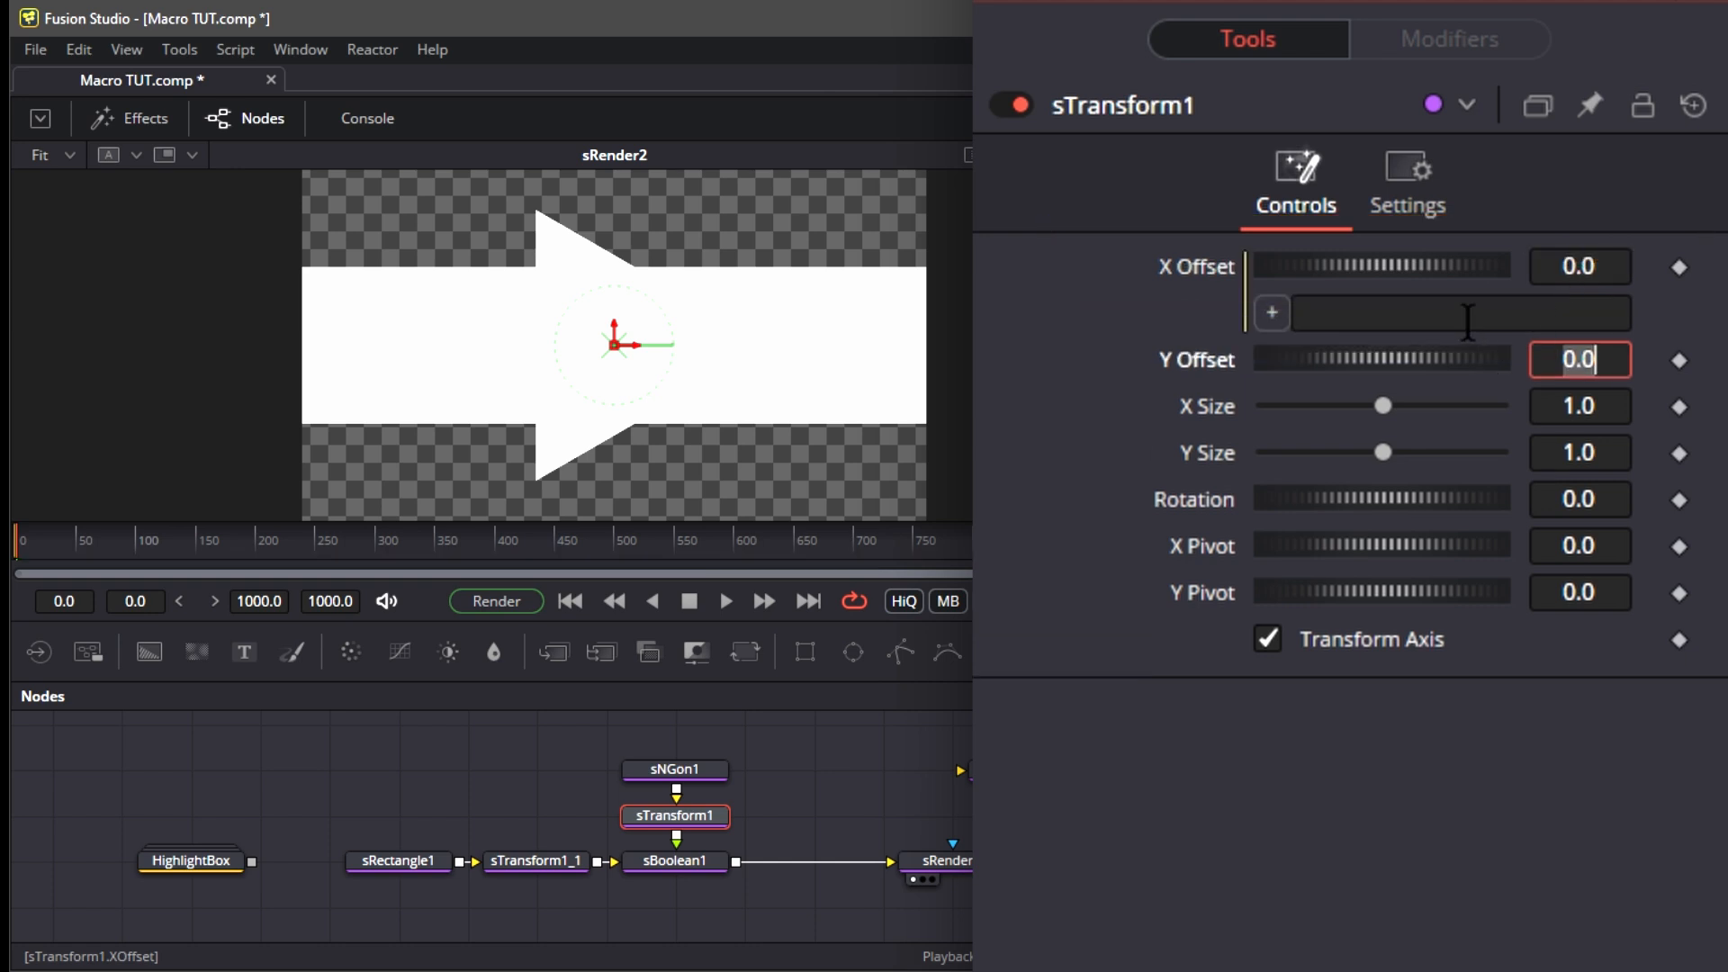
left_click(1524, 739)
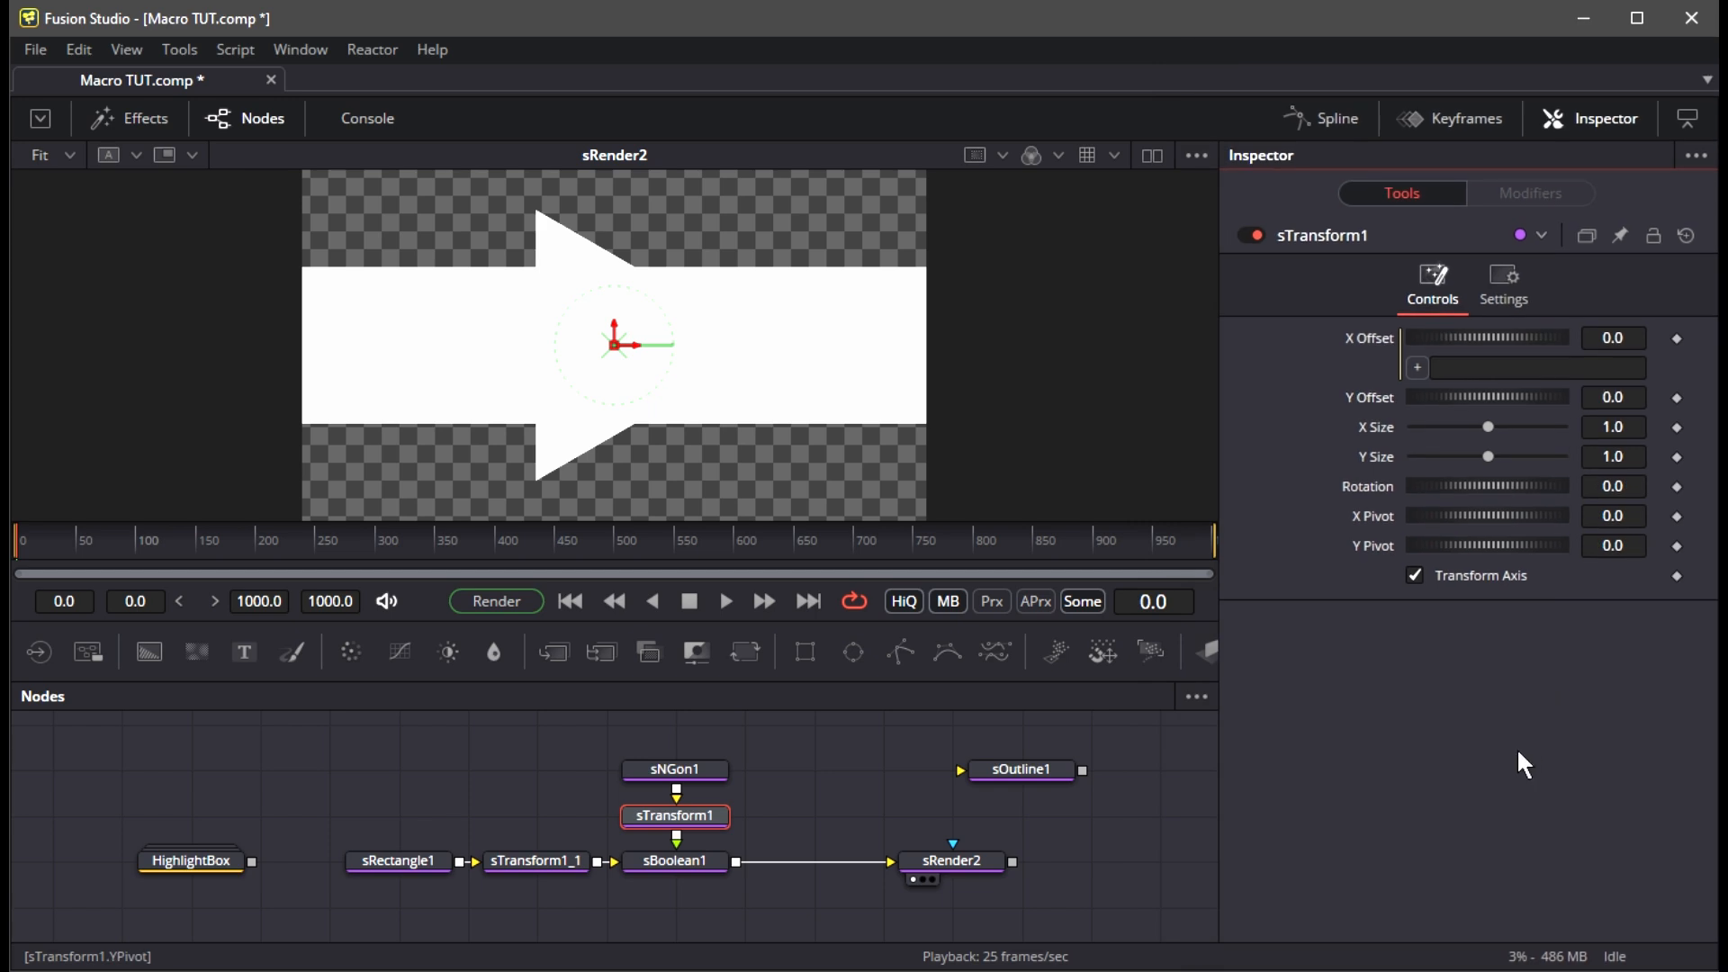
Duplicate sBoolean1, feed both inputs of the copy from the original, route it through sOutline1, and merge the outline with sBoolean1 ahead of sRender2
left_click(686, 861)
left_click(991, 758)
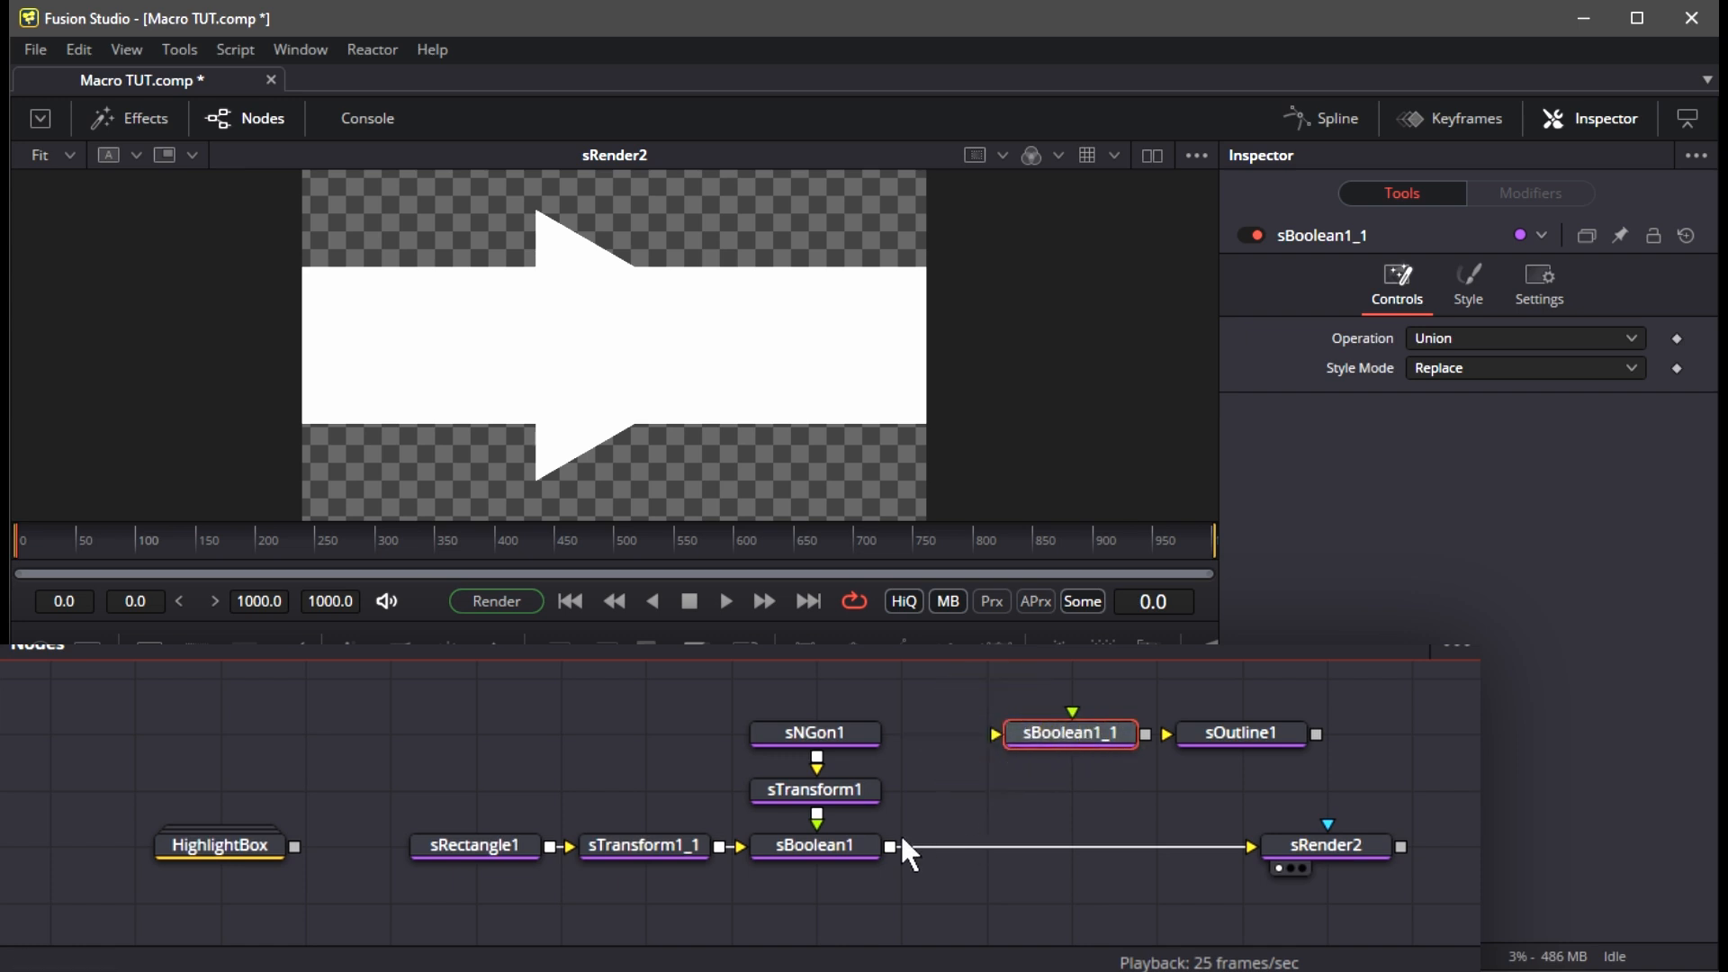
left_click_drag(889, 846, 1018, 733)
left_click_drag(890, 847, 1253, 759)
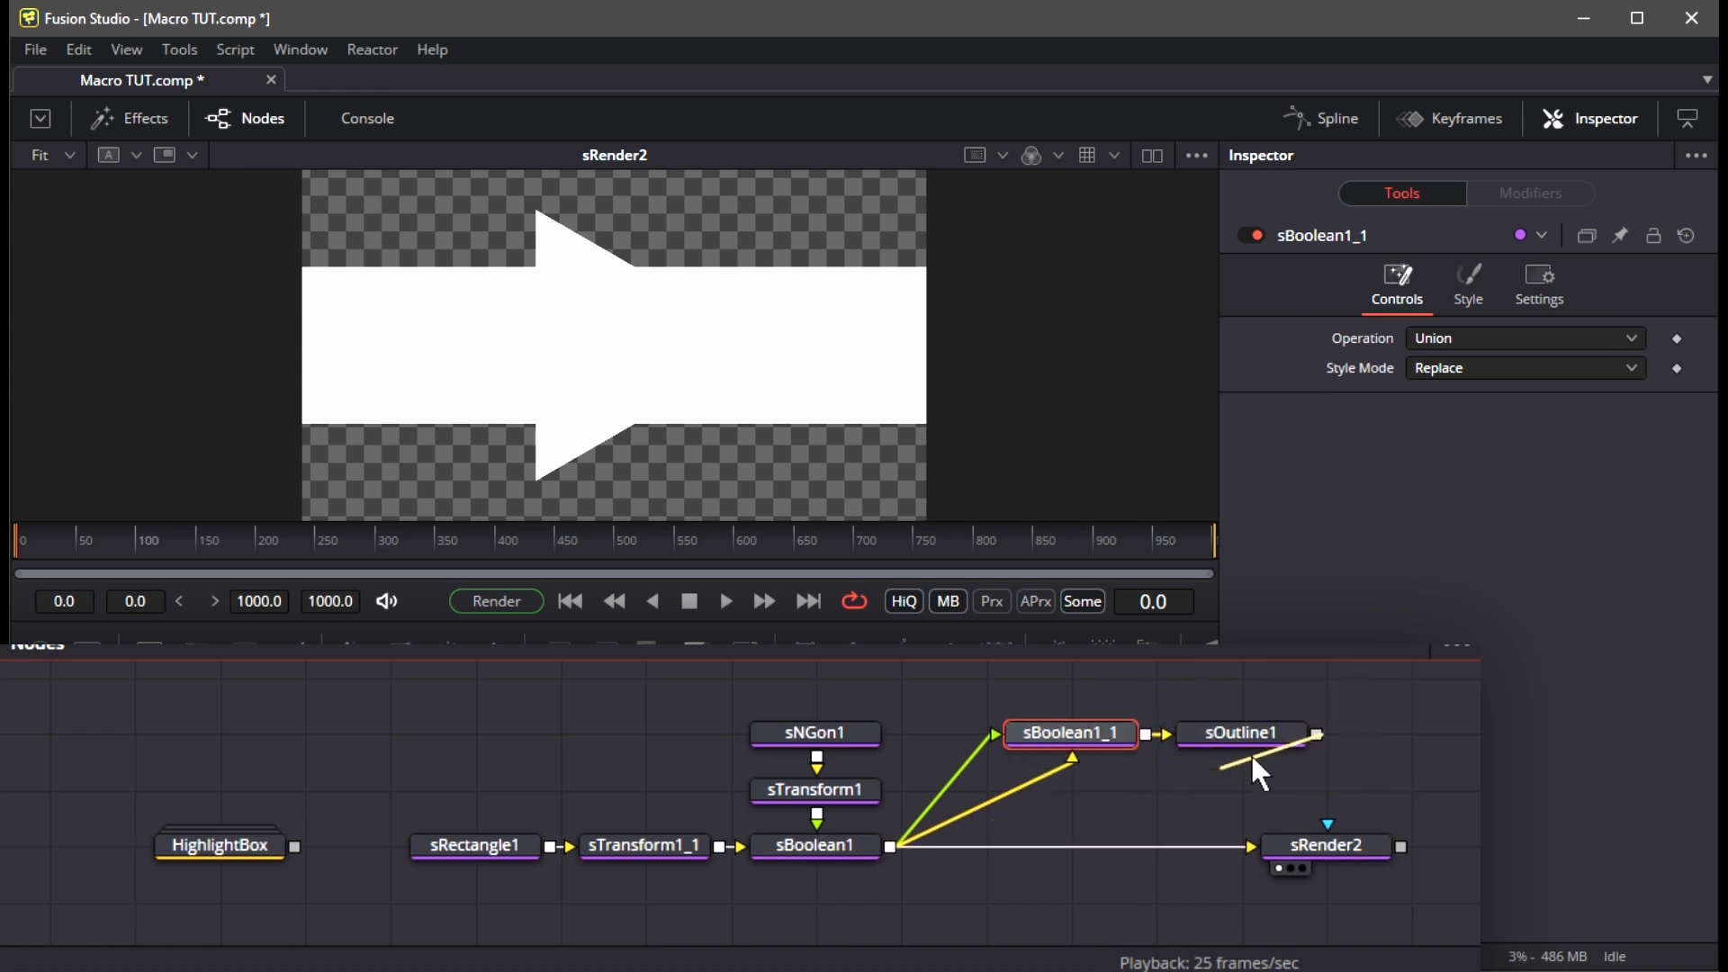
left_click_drag(992, 814, 886, 846)
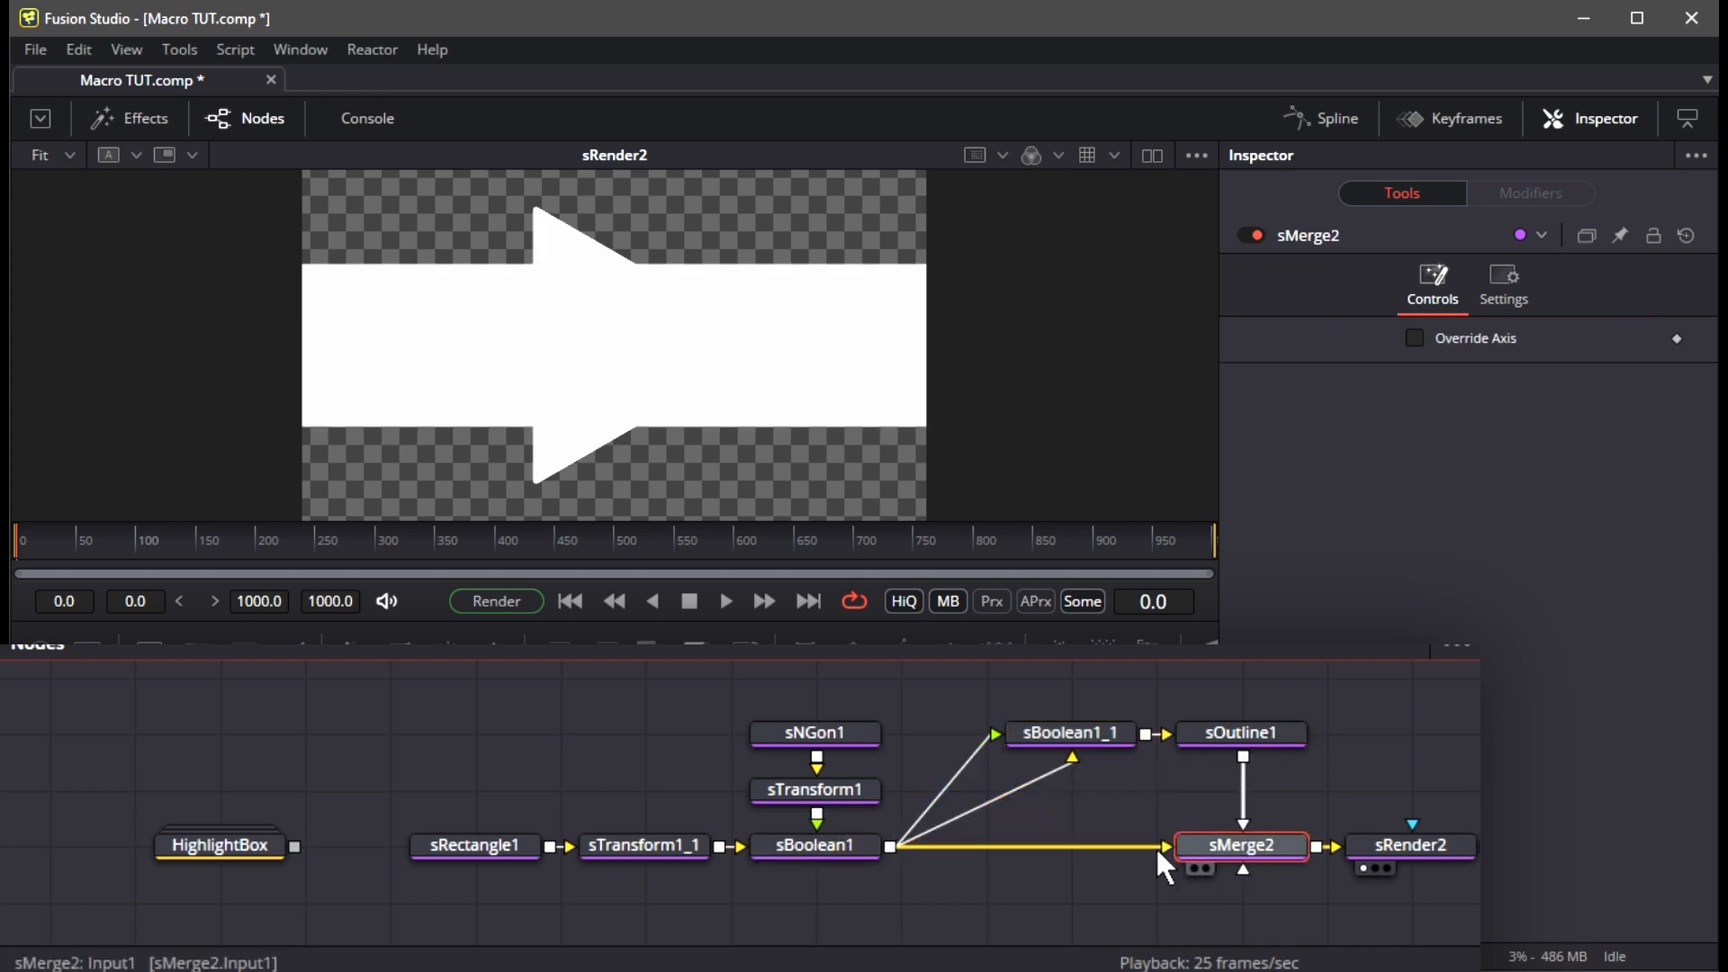
Show sMerge2 in the viewer and color sBoolean1's fill magenta with red 1.0, green 0.0 and blue 1.0
left_click_drag(1256, 858, 879, 309)
left_click(704, 841)
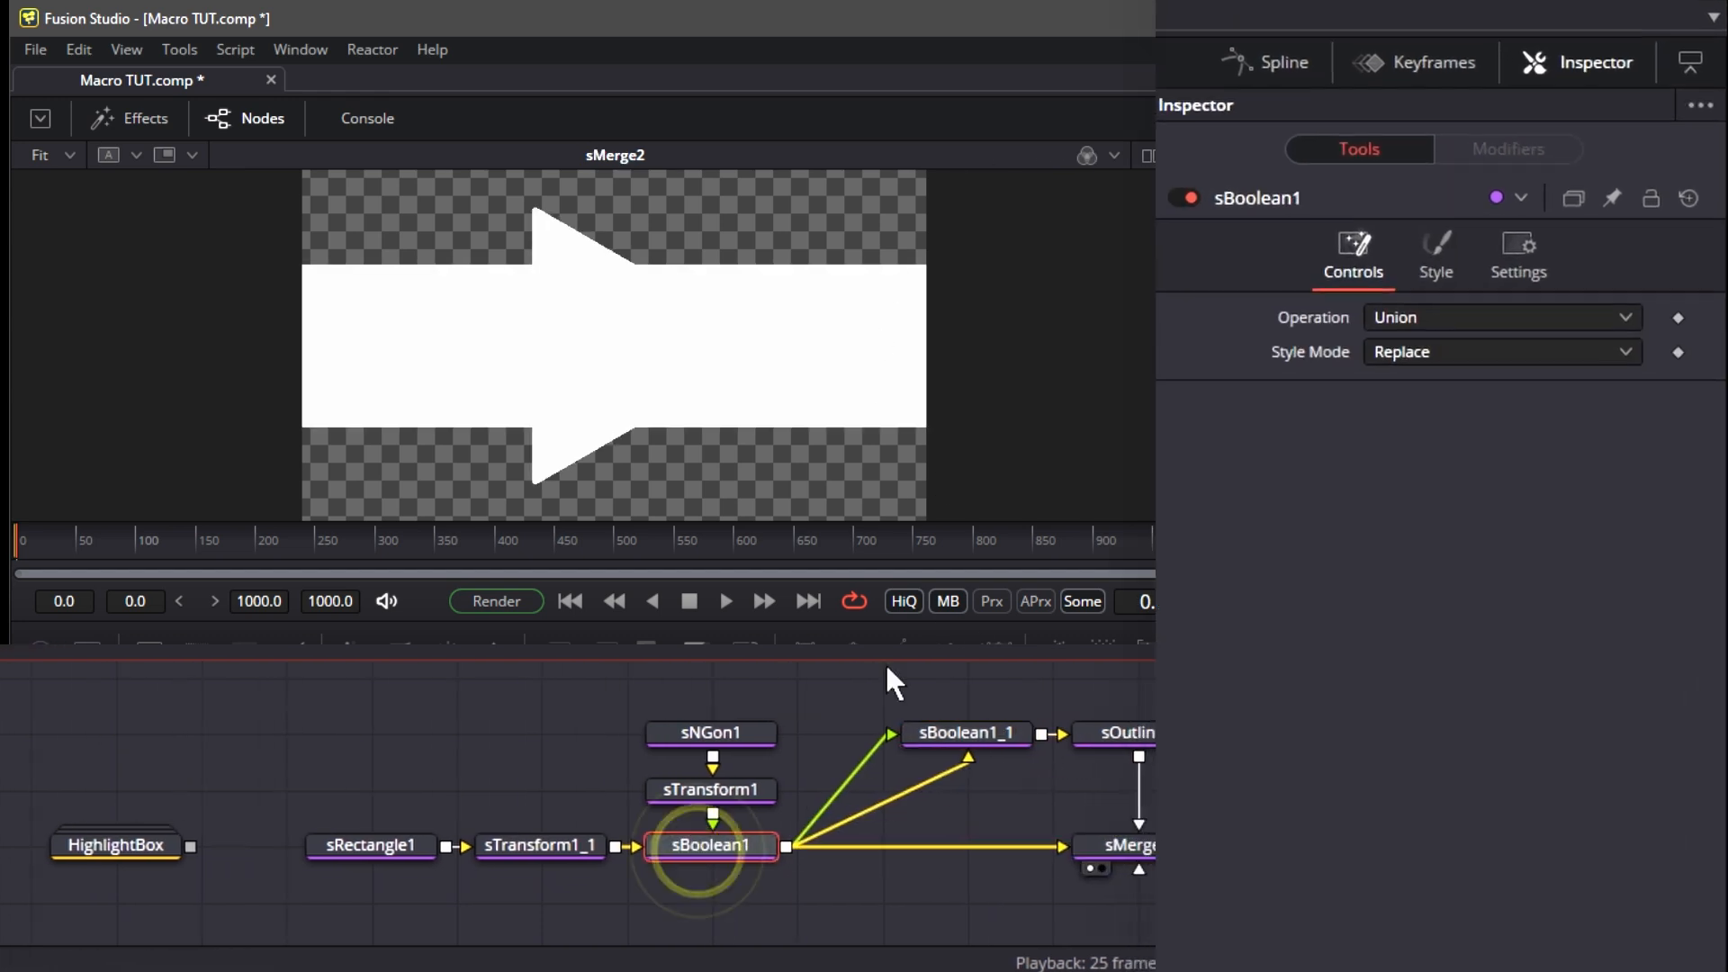
left_click(1469, 282)
left_click_drag(1524, 374, 1320, 374)
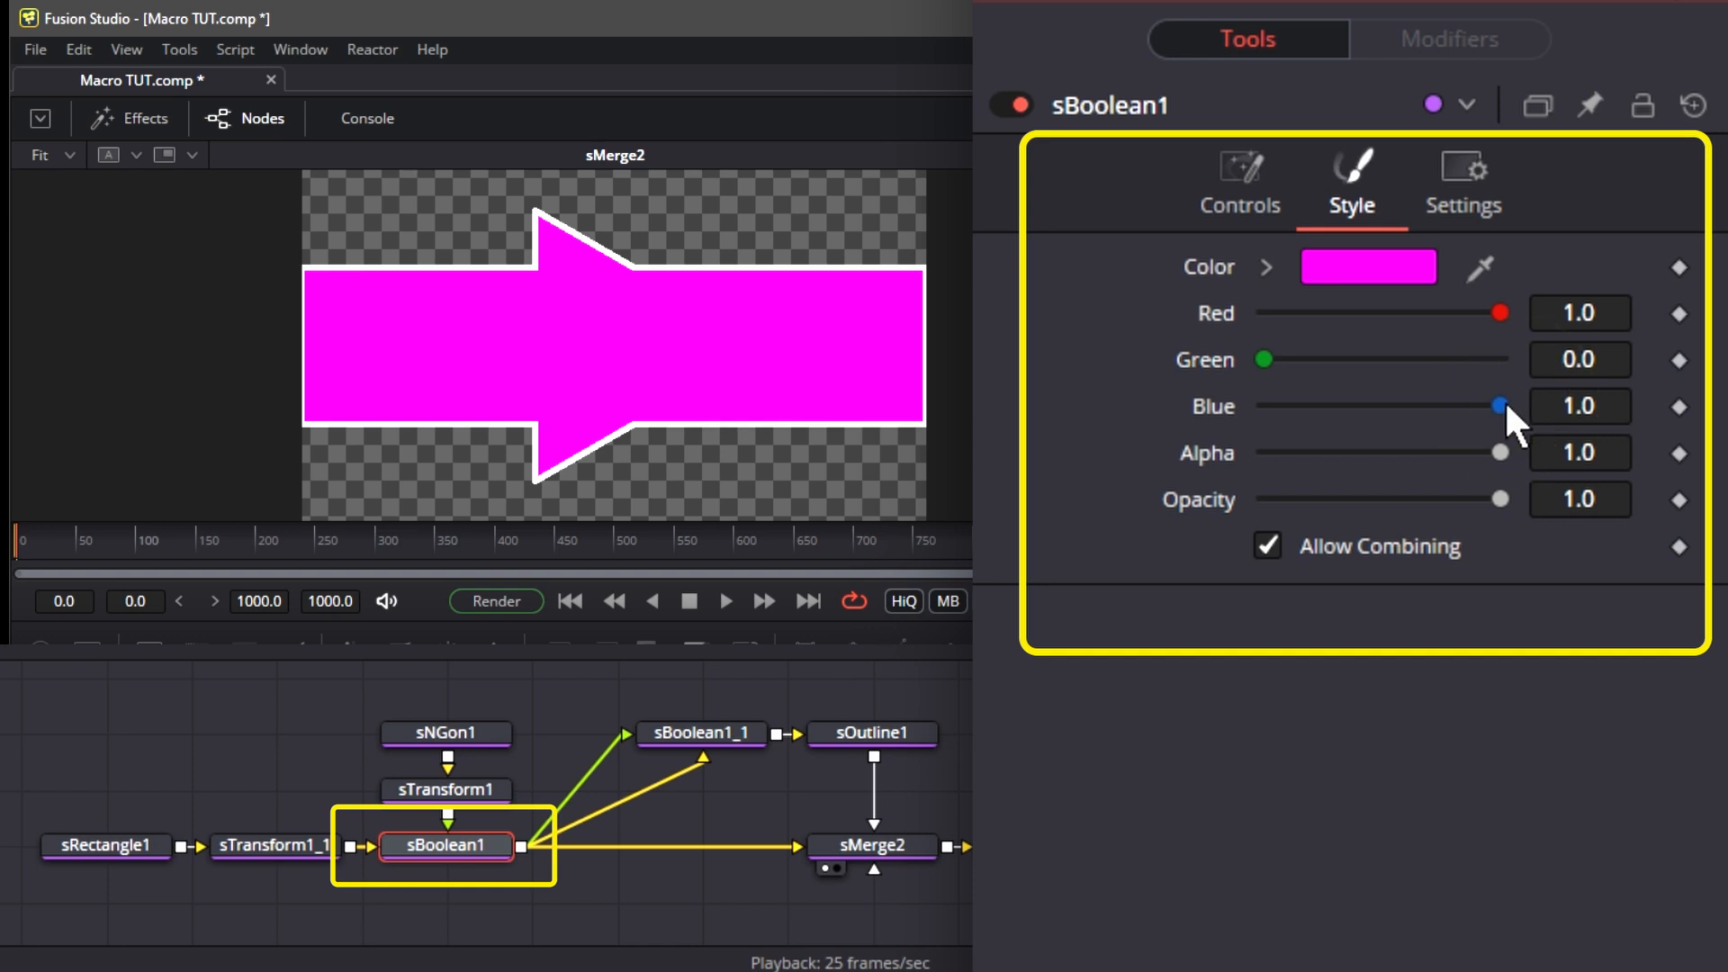
Turn sBoolean1's fill red by lowering its blue, and color sBoolean1_1's outline yellow with red 1.0, green 1.0 and blue 0.0
left_click_drag(1524, 413, 1320, 413)
left_click(869, 732)
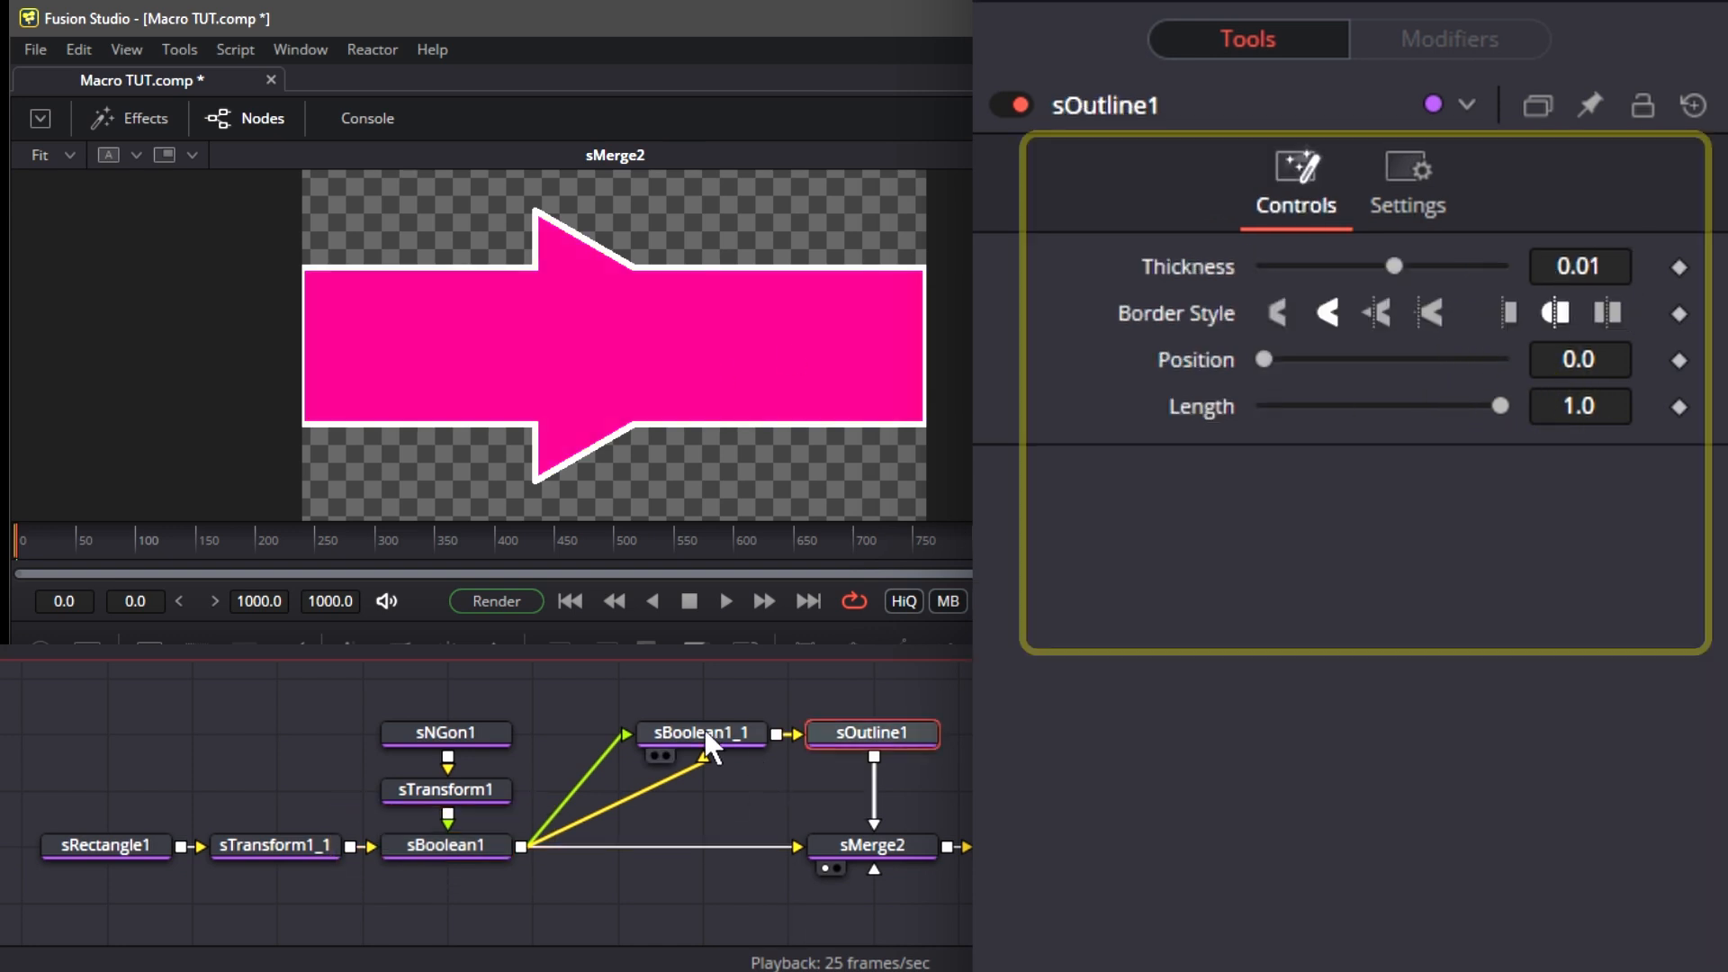
left_click(707, 731)
left_click(1385, 171)
left_click_drag(1500, 312, 1487, 310)
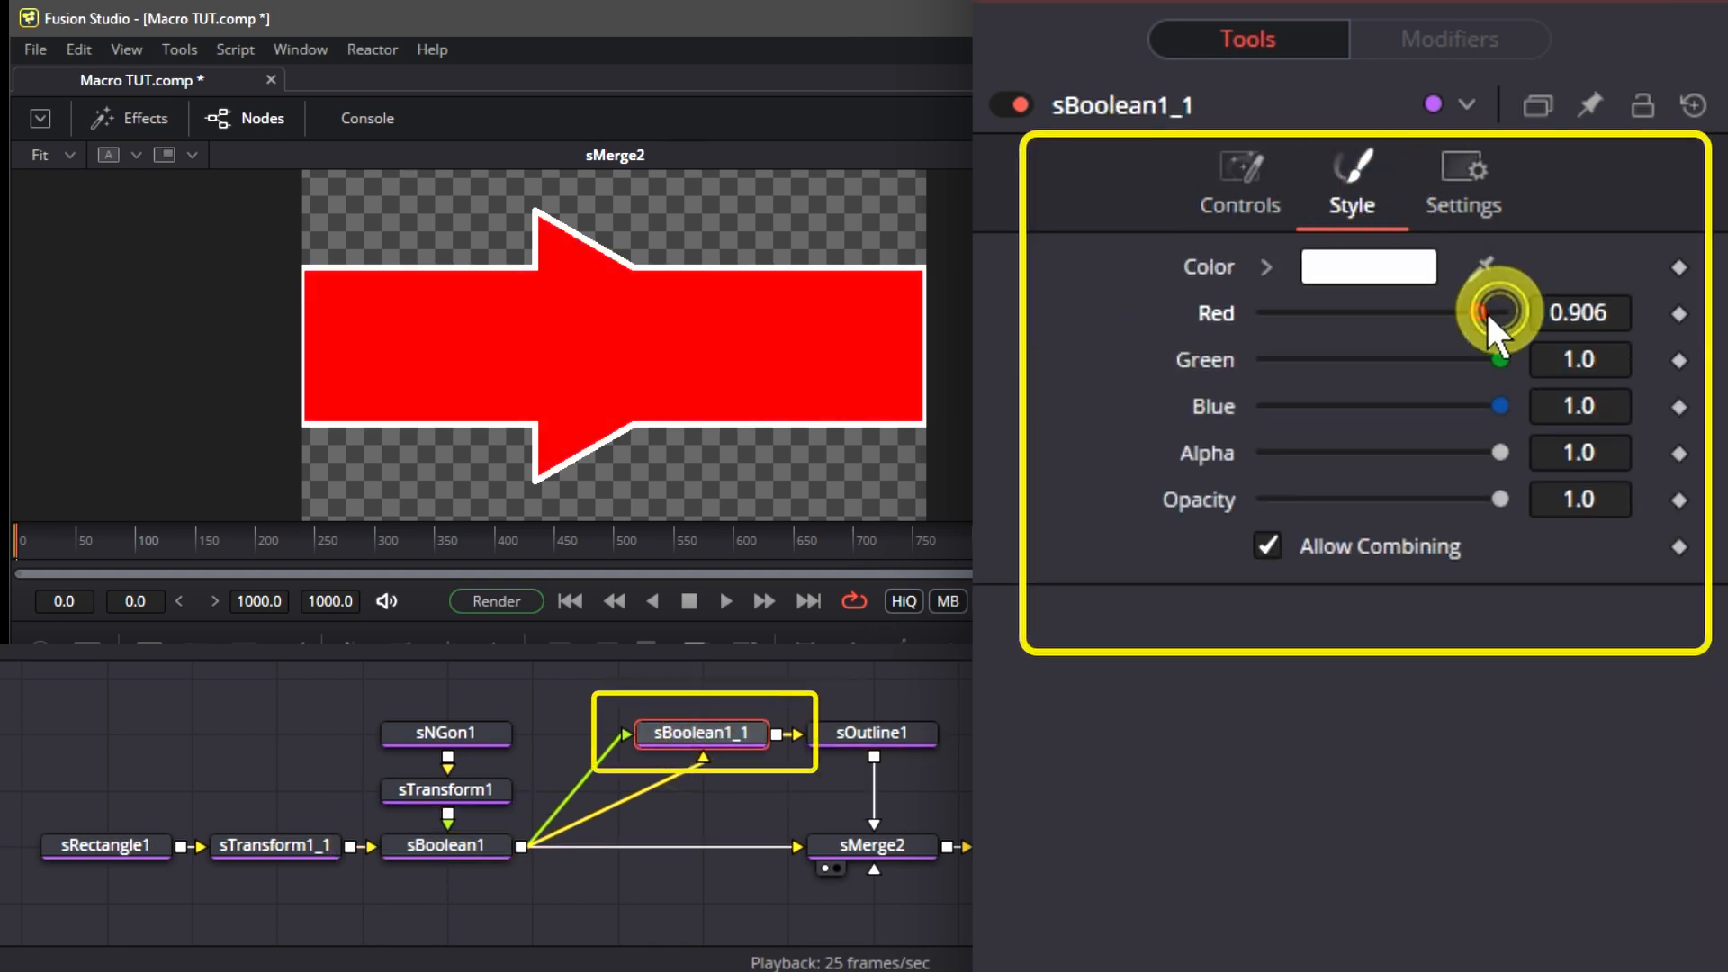
left_click_drag(1497, 405, 1264, 406)
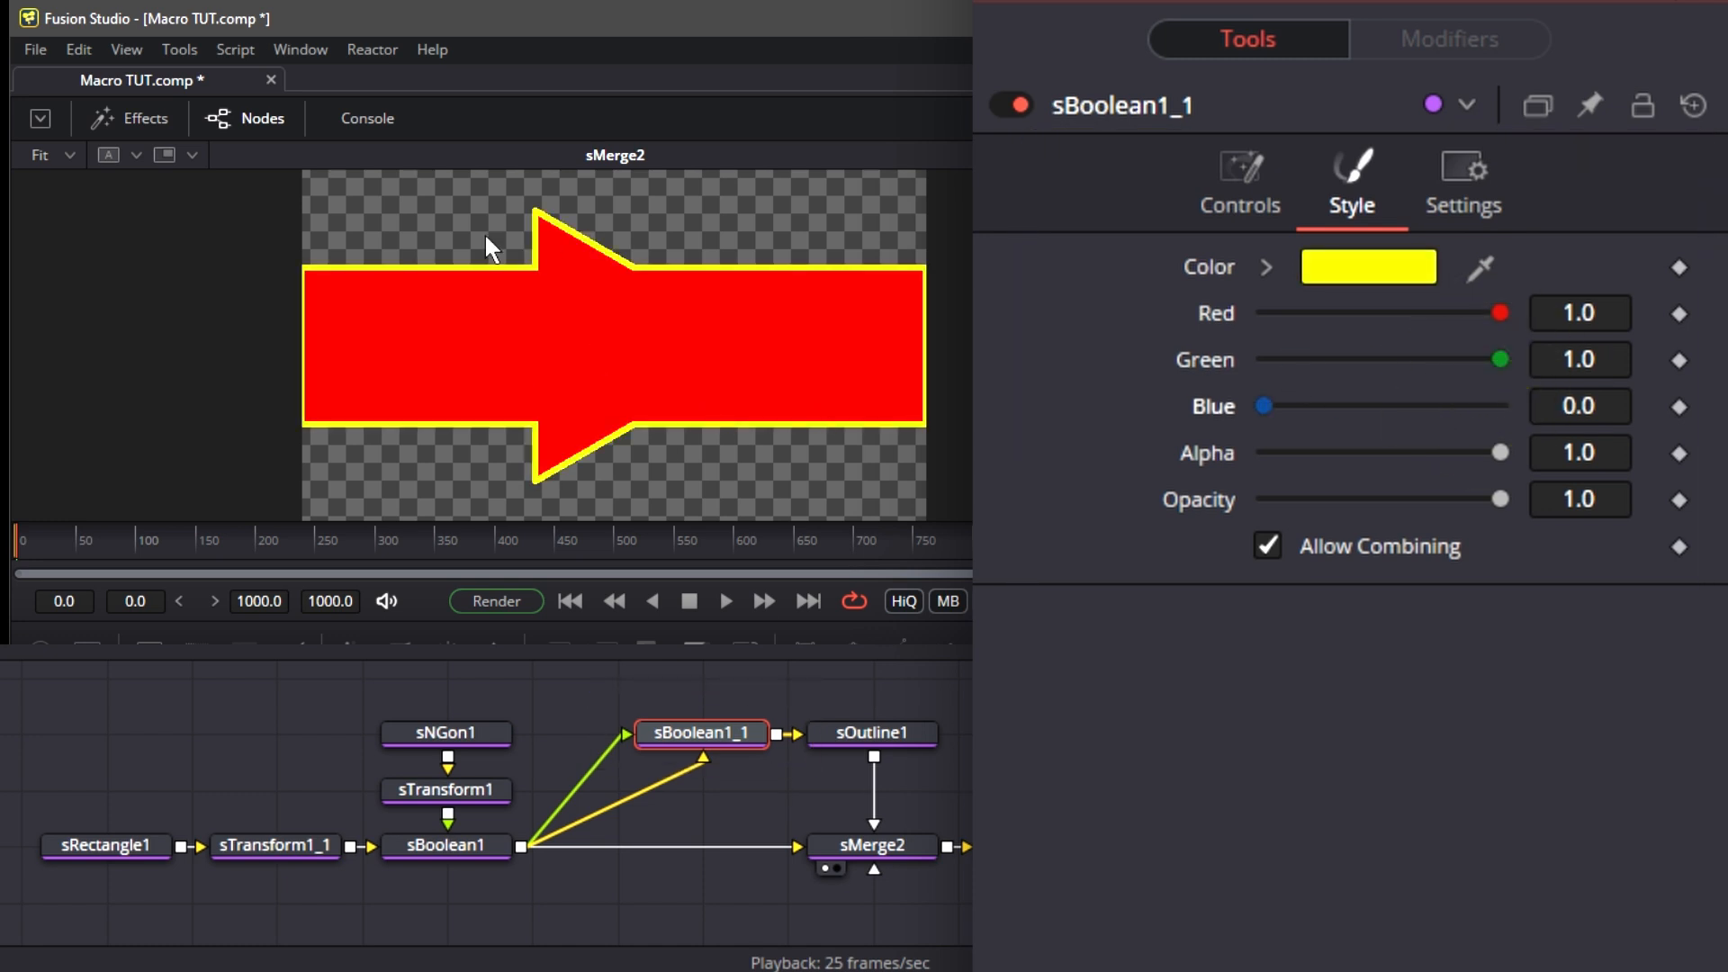
Test sOutline1's length and position, restore them to 1.0 and 0.0, and set the outline thickness to 0.027
left_click(912, 732)
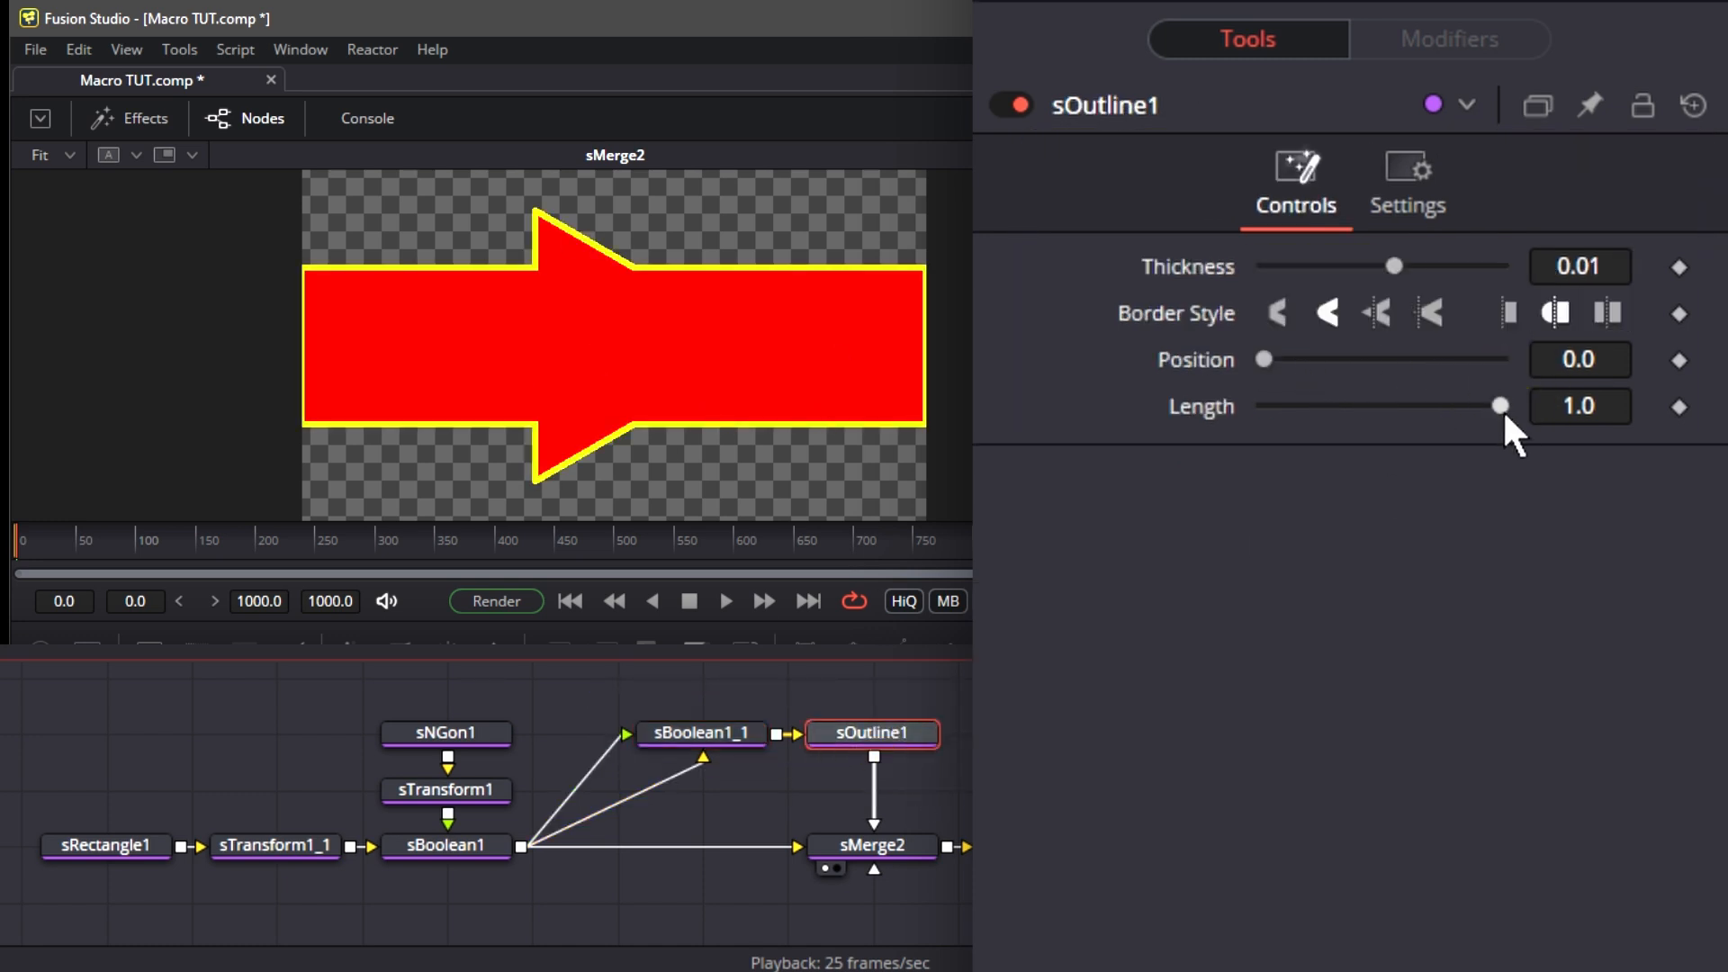
left_click_drag(1500, 406, 1373, 406)
left_click_drag(1263, 360, 1410, 414)
double_click(1373, 404)
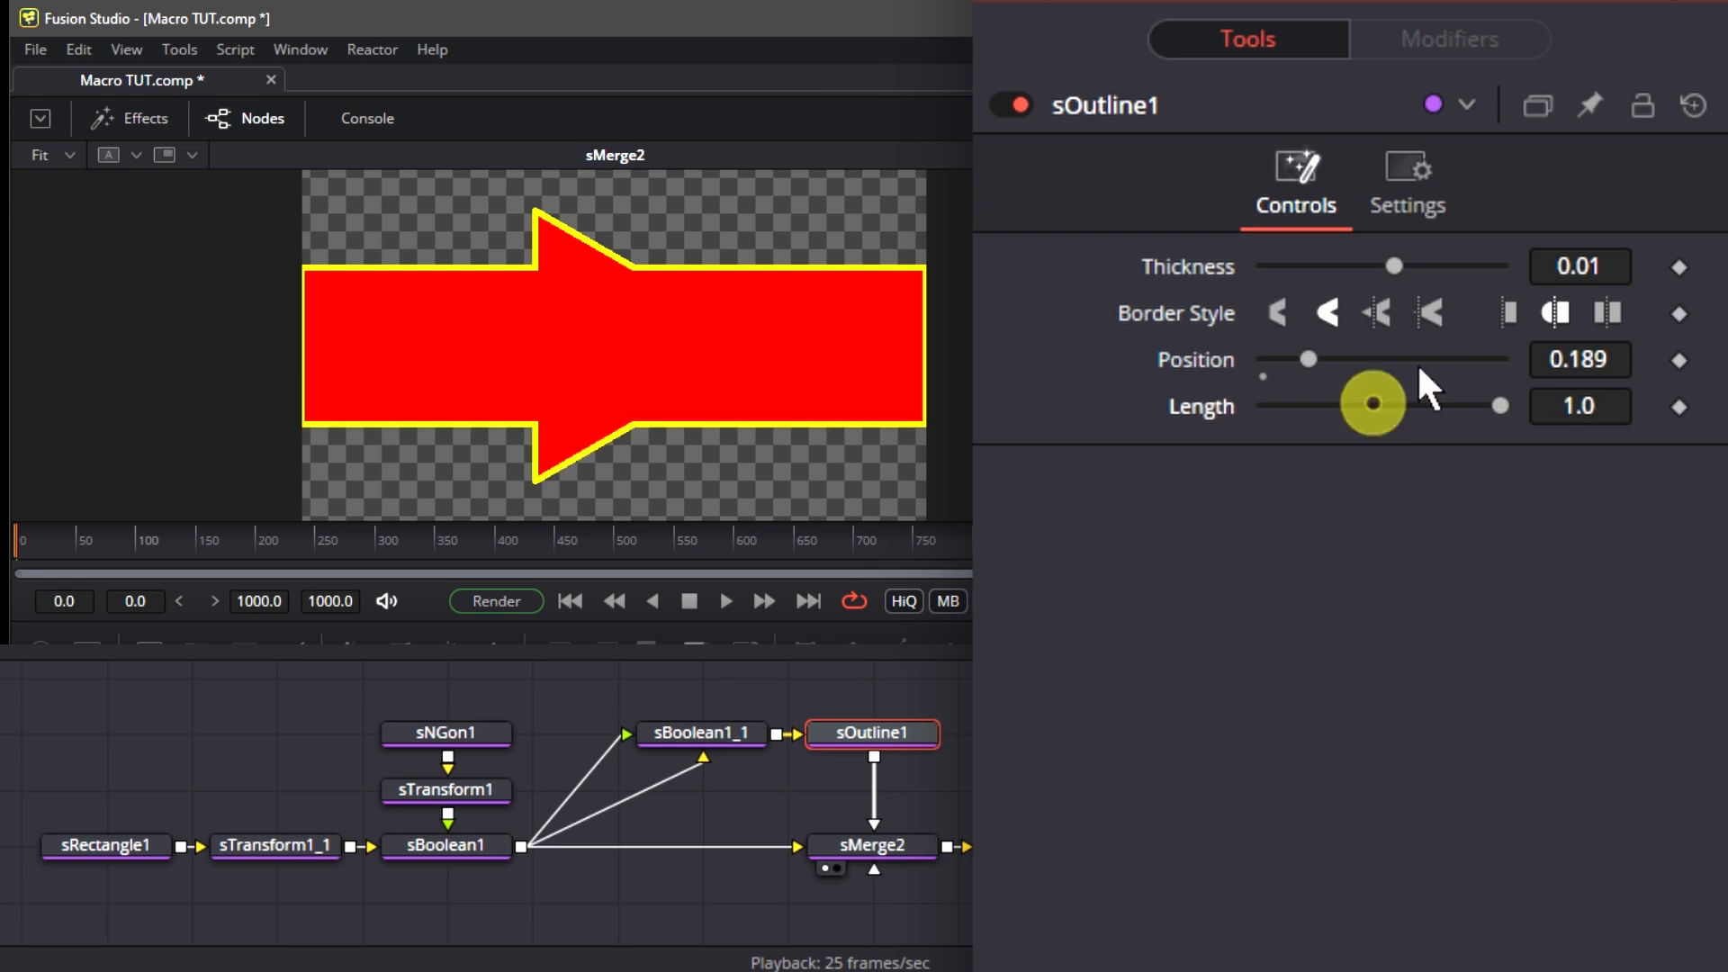
left_click_drag(1394, 265, 1420, 256)
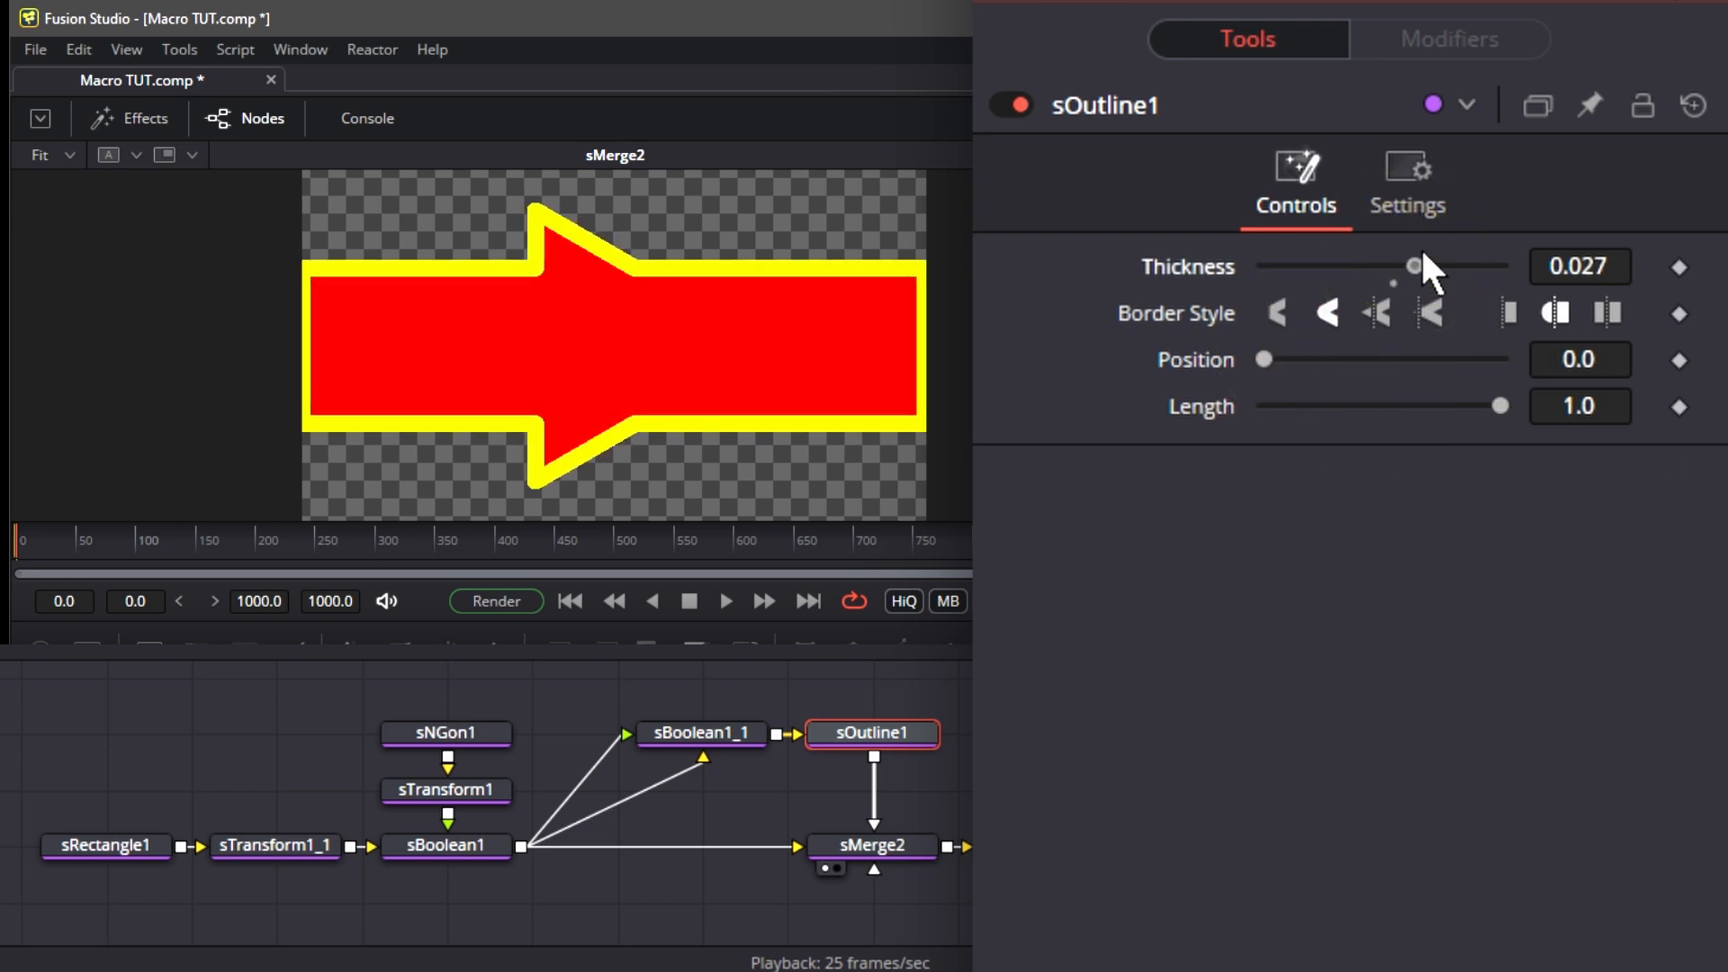
Insert an sTransform shape node between sMerge2 and sRender2
left_click_drag(1056, 775, 797, 805)
left_click_drag(911, 862, 1060, 866)
left_click_drag(881, 832, 835, 846)
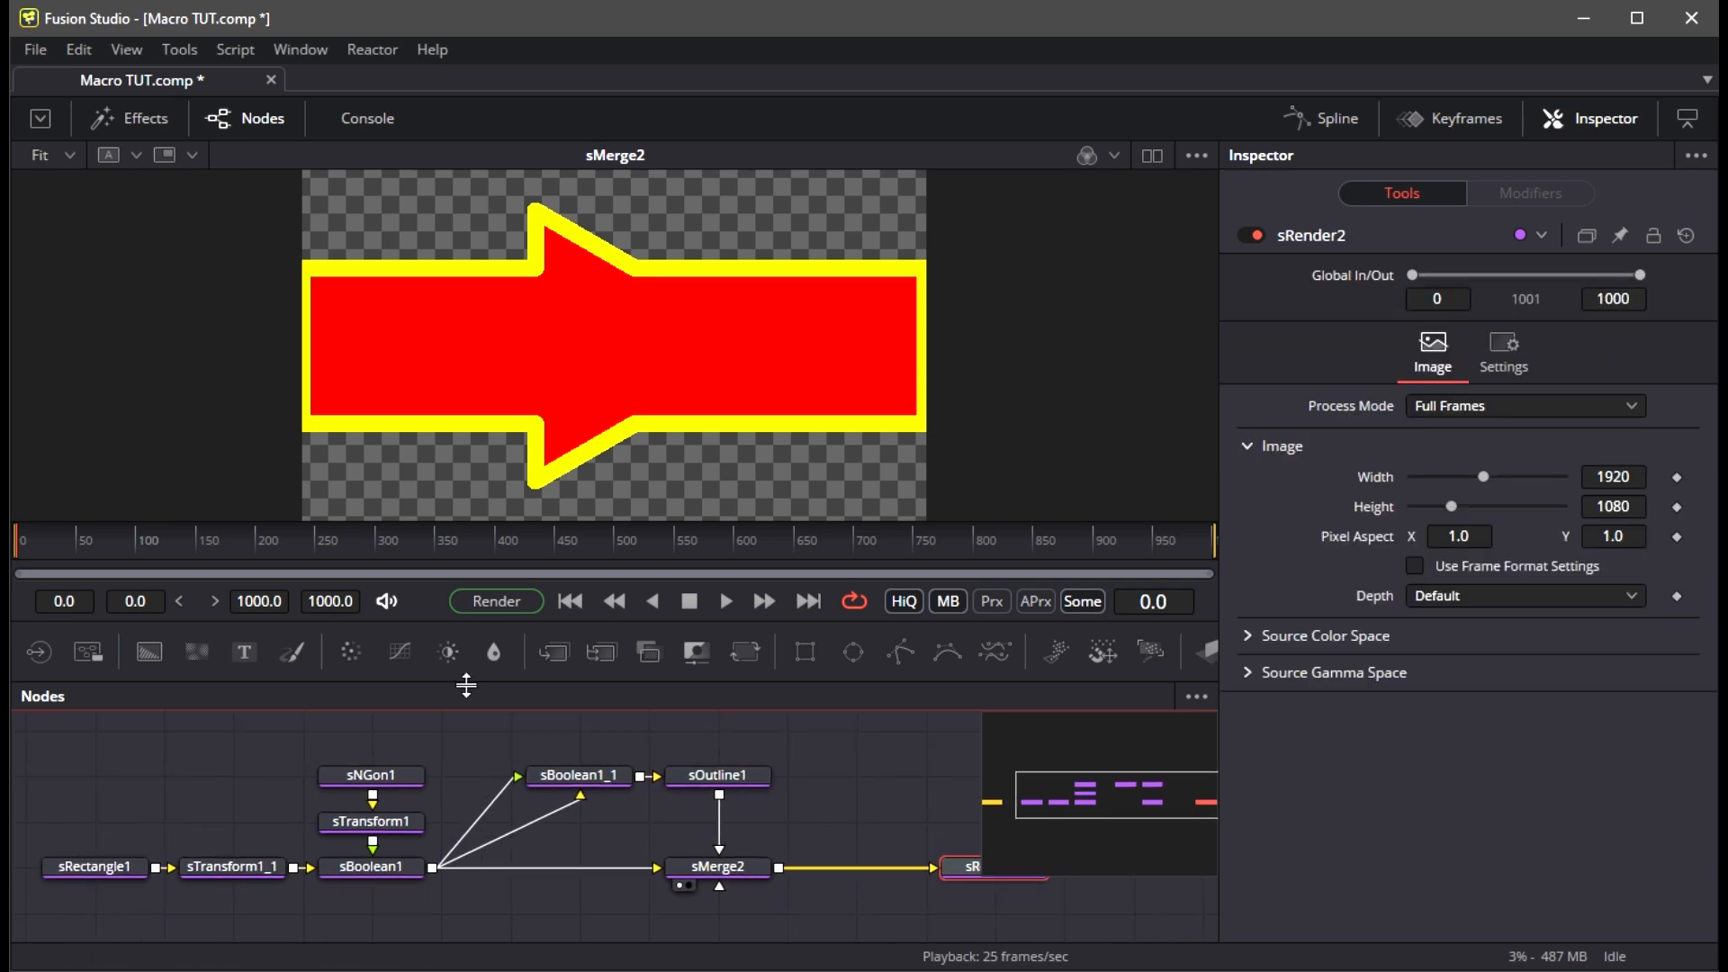
left_click(126, 118)
left_click_drag(324, 599, 855, 866)
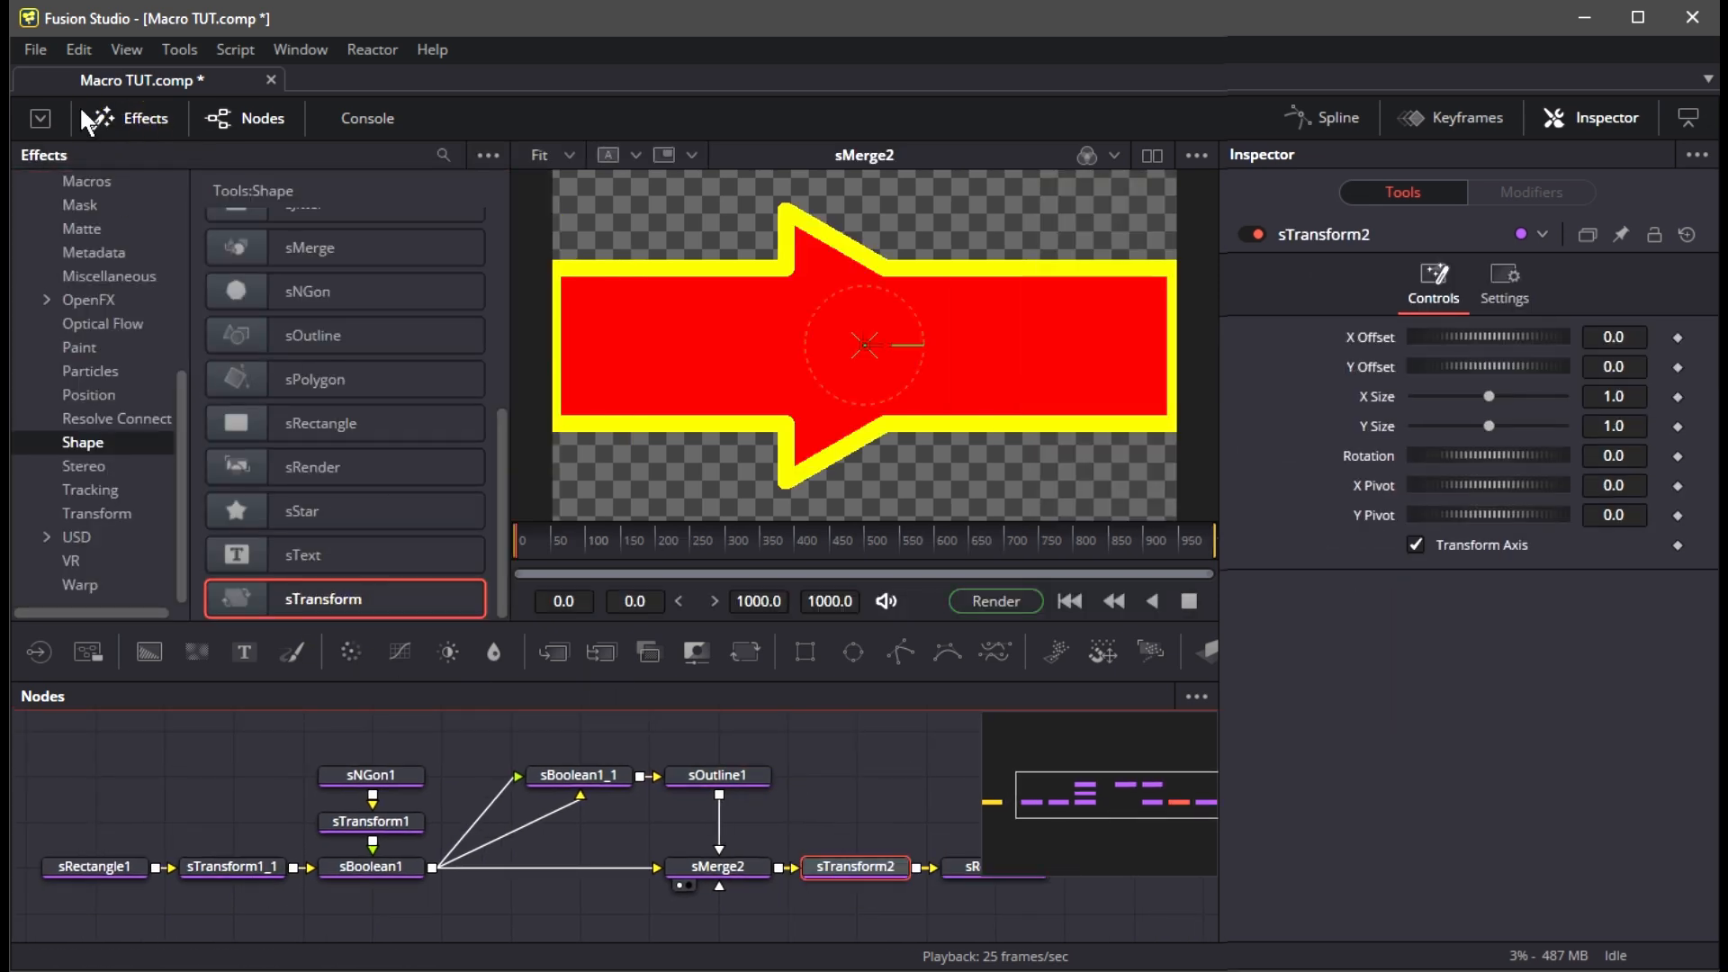
left_click(83, 113)
left_click_drag(753, 809, 793, 827)
Set sTransform2's X Pivot to -0.5 and test moving the arrow and changing its X Size
left_click(891, 889)
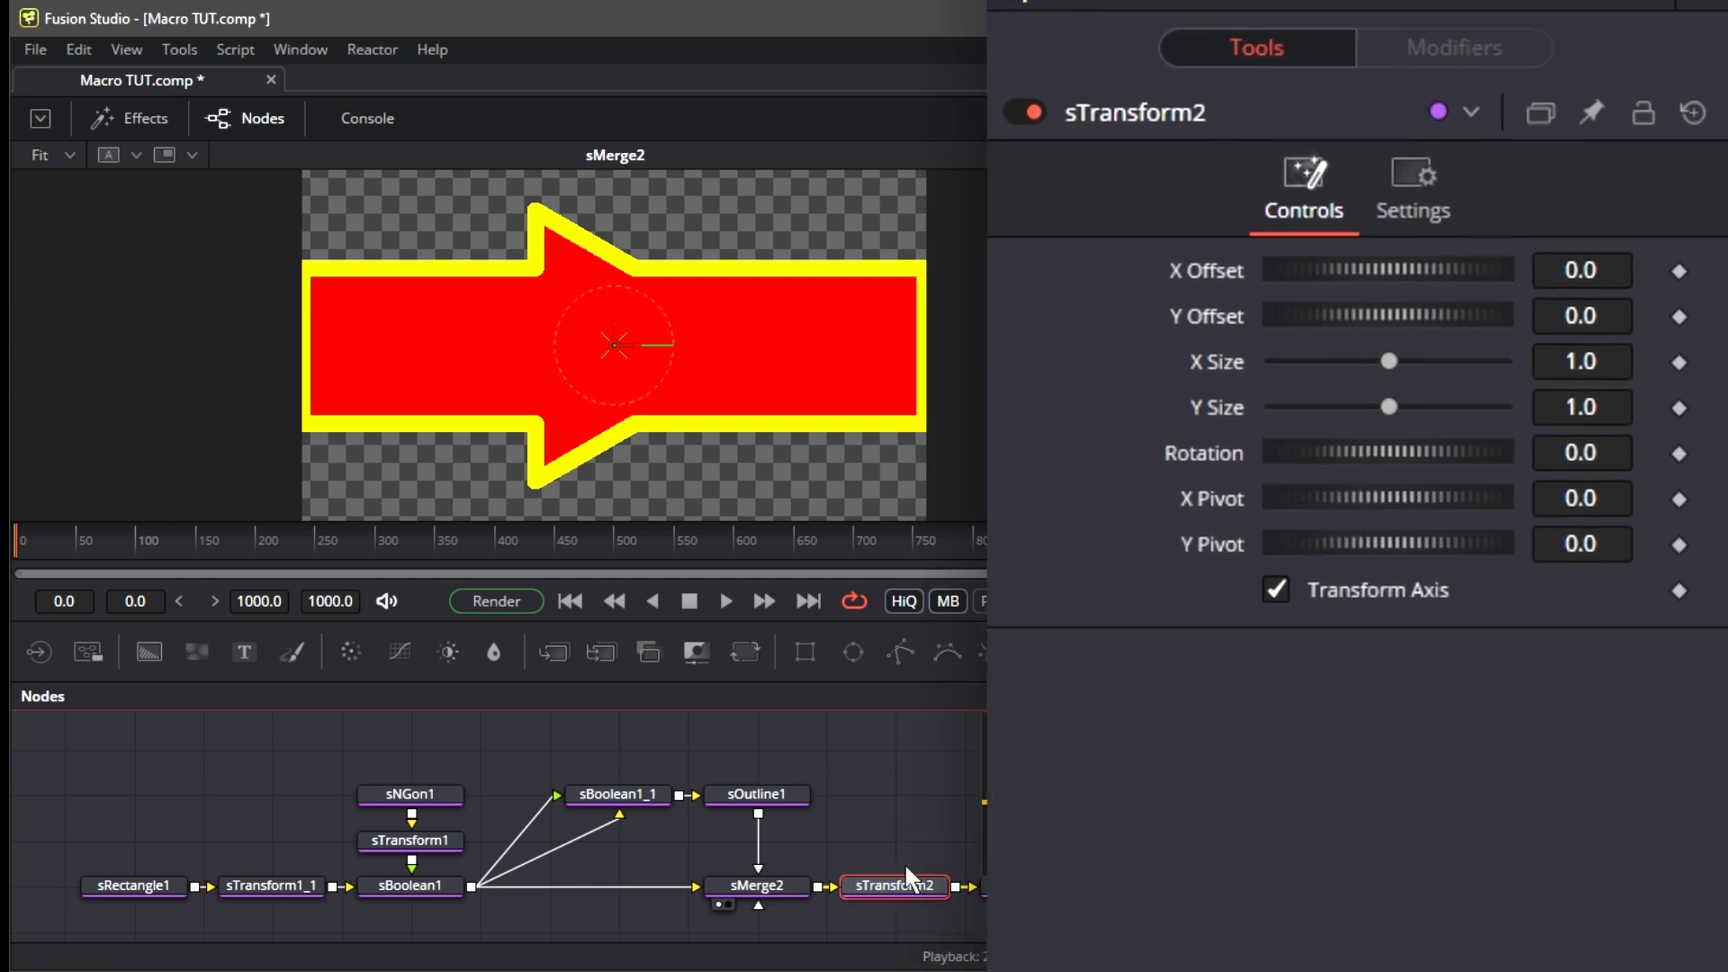
double_click(1591, 500)
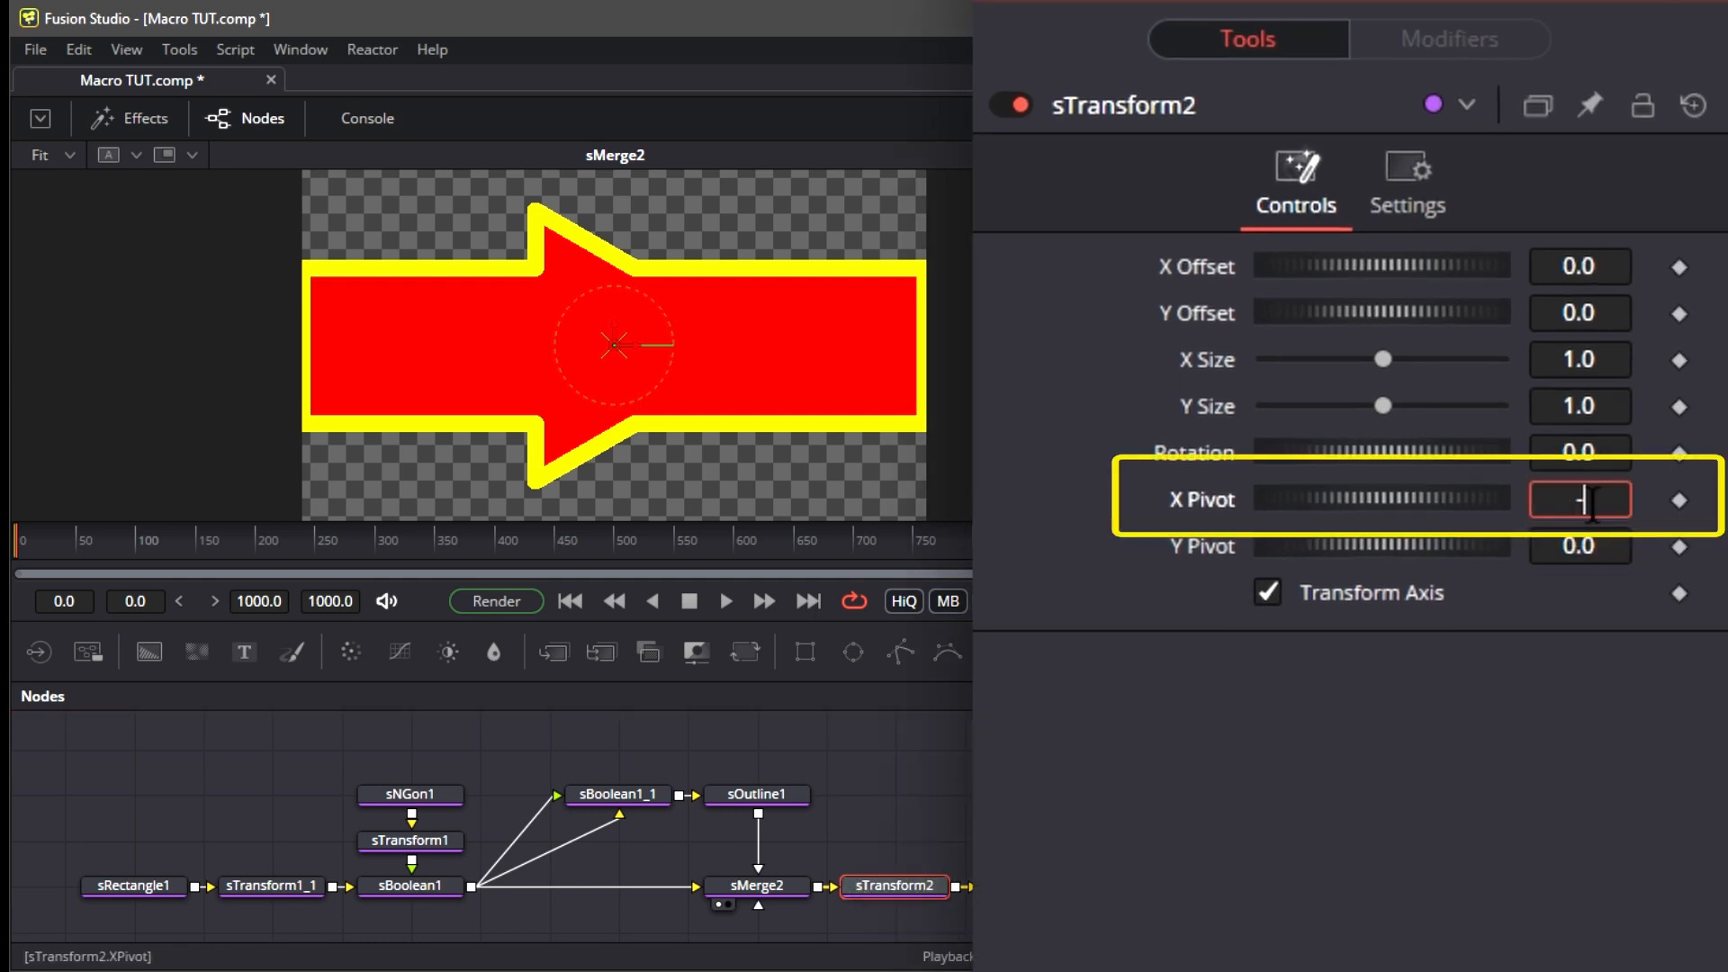
key("Tab")
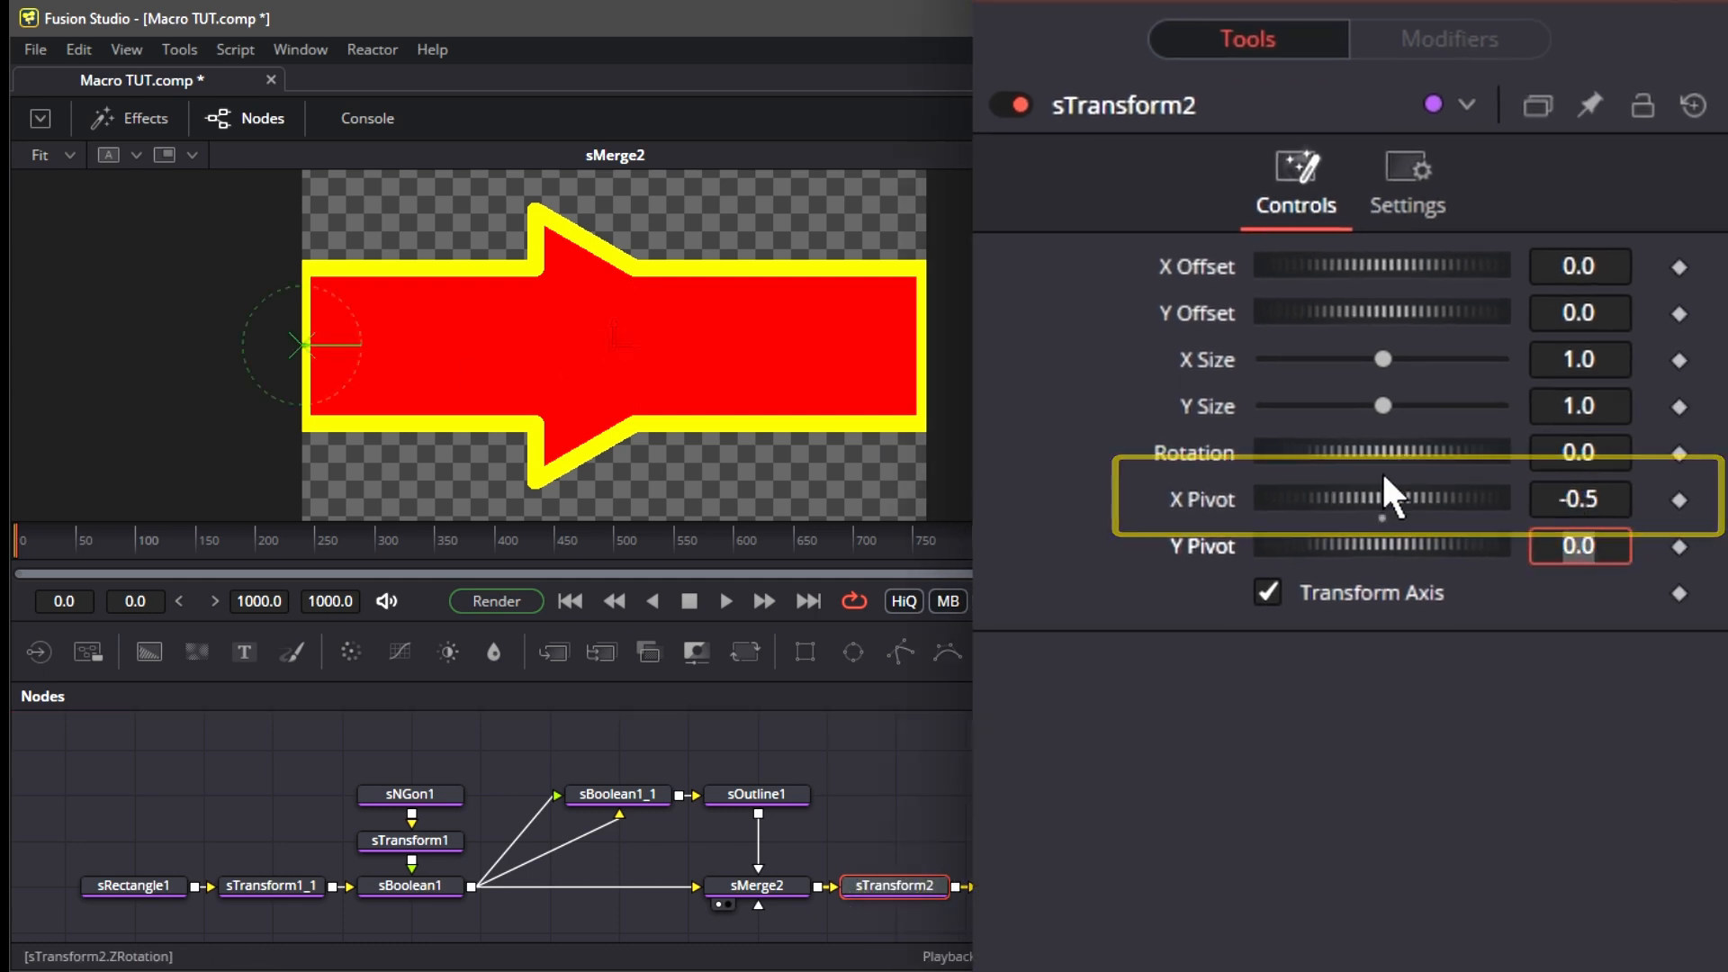
left_click_drag(614, 342, 643, 282)
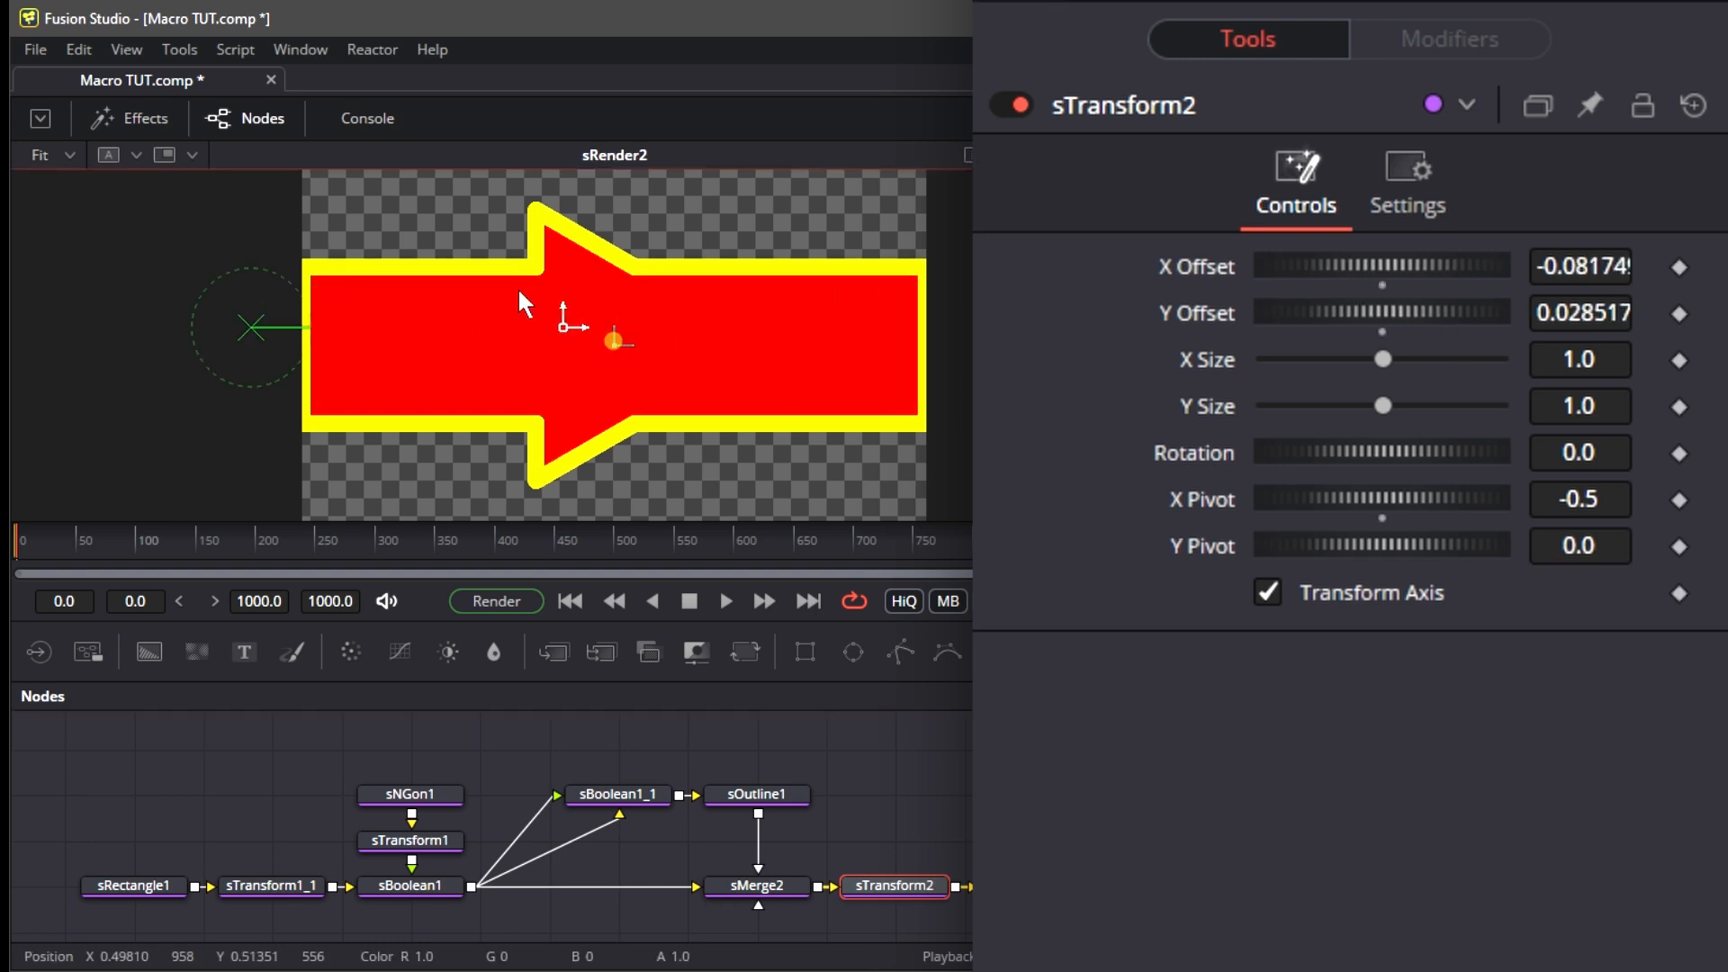
mouse_move(1383, 358)
left_mouse_down()
mouse_move(1315, 353)
mouse_move(1377, 385)
left_mouse_up()
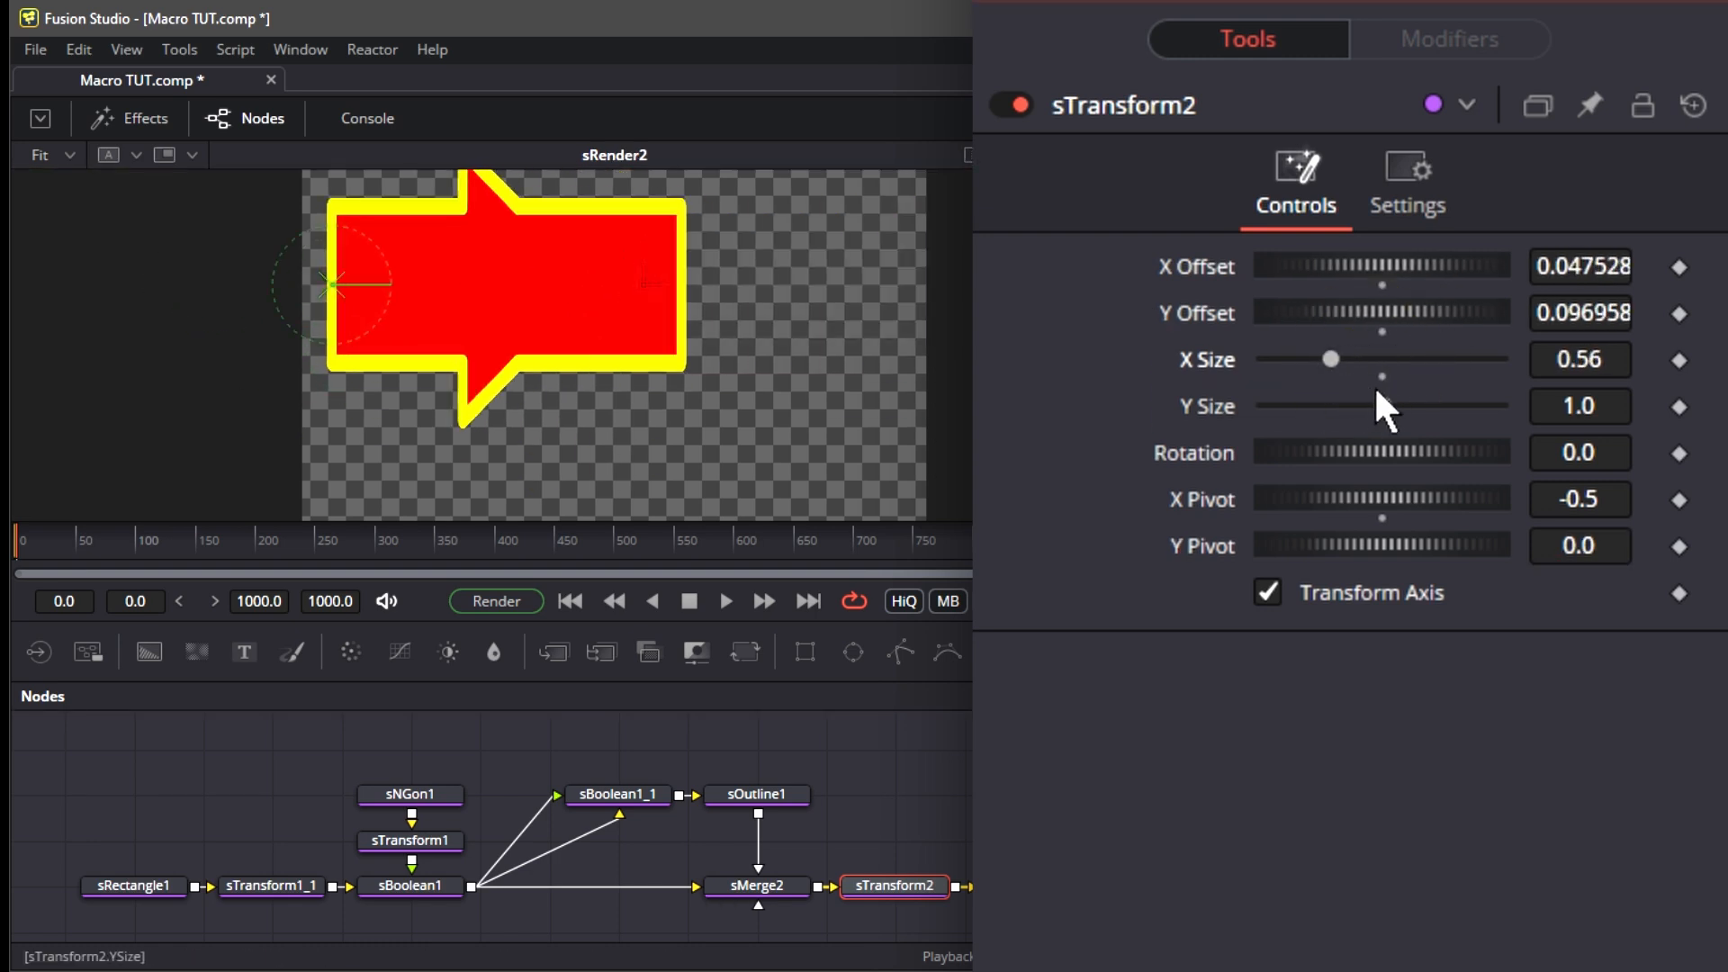
Link sTransform2's Y Size to its X Size with an expression, and return its offset and pivot to the center
left_click(1617, 410)
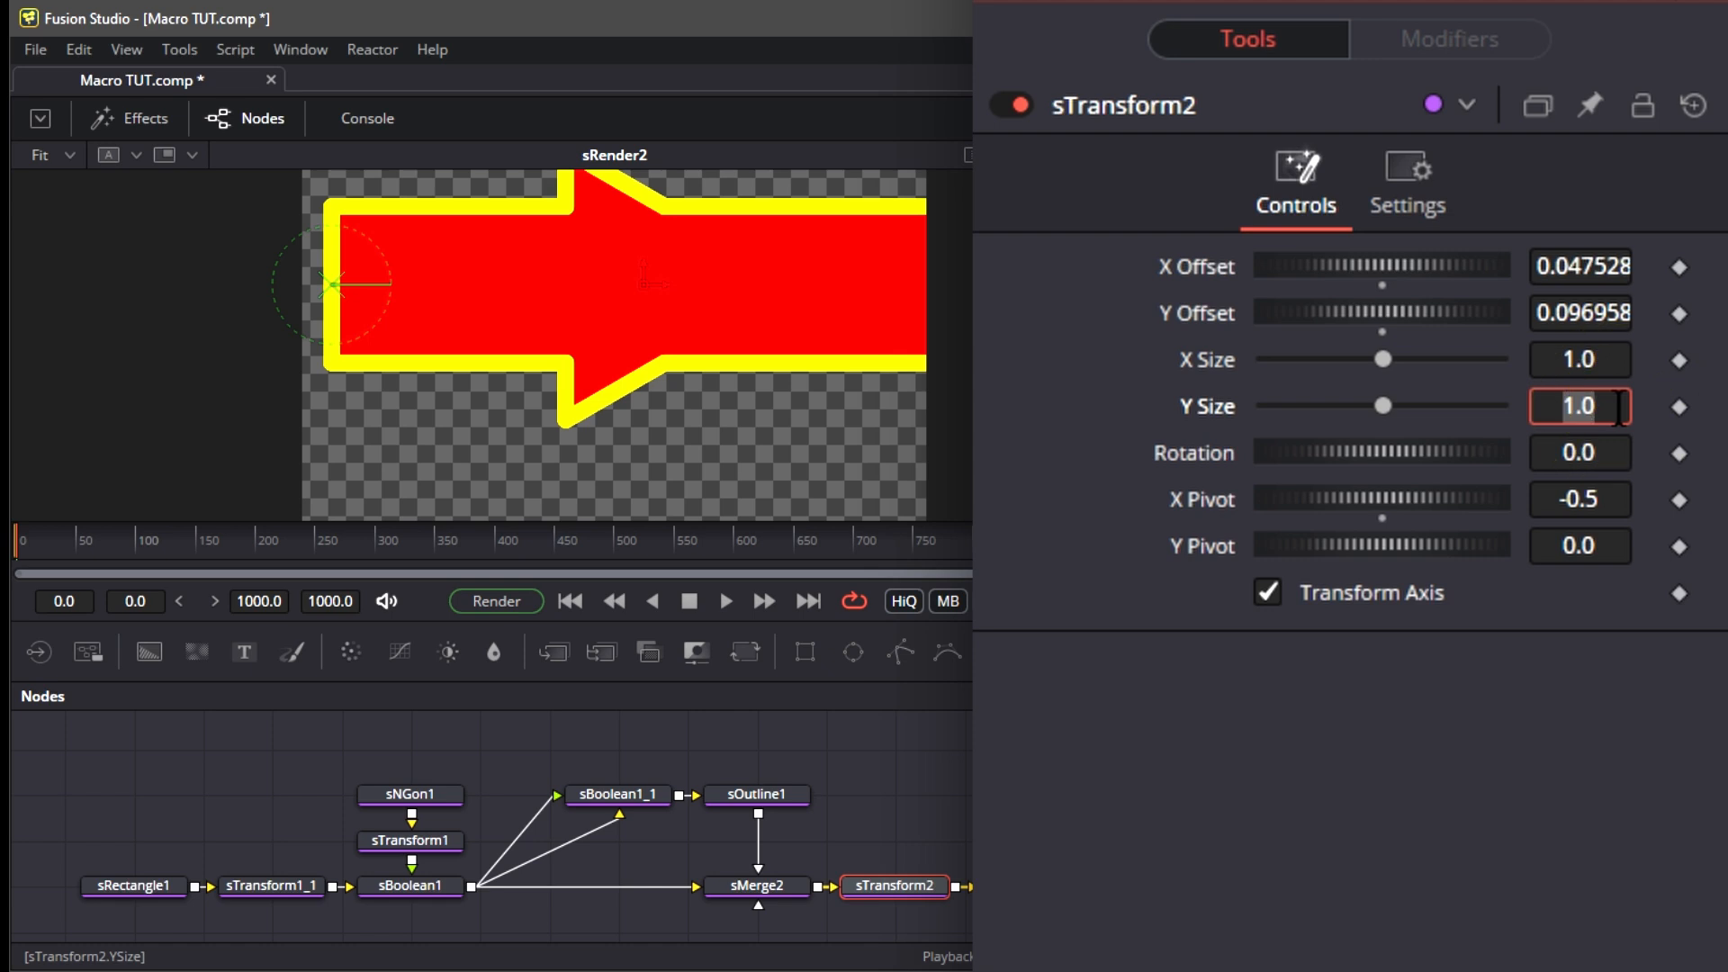
key("equal")
left_click_drag(1272, 452, 1332, 371)
left_click_drag(1440, 486, 1471, 489)
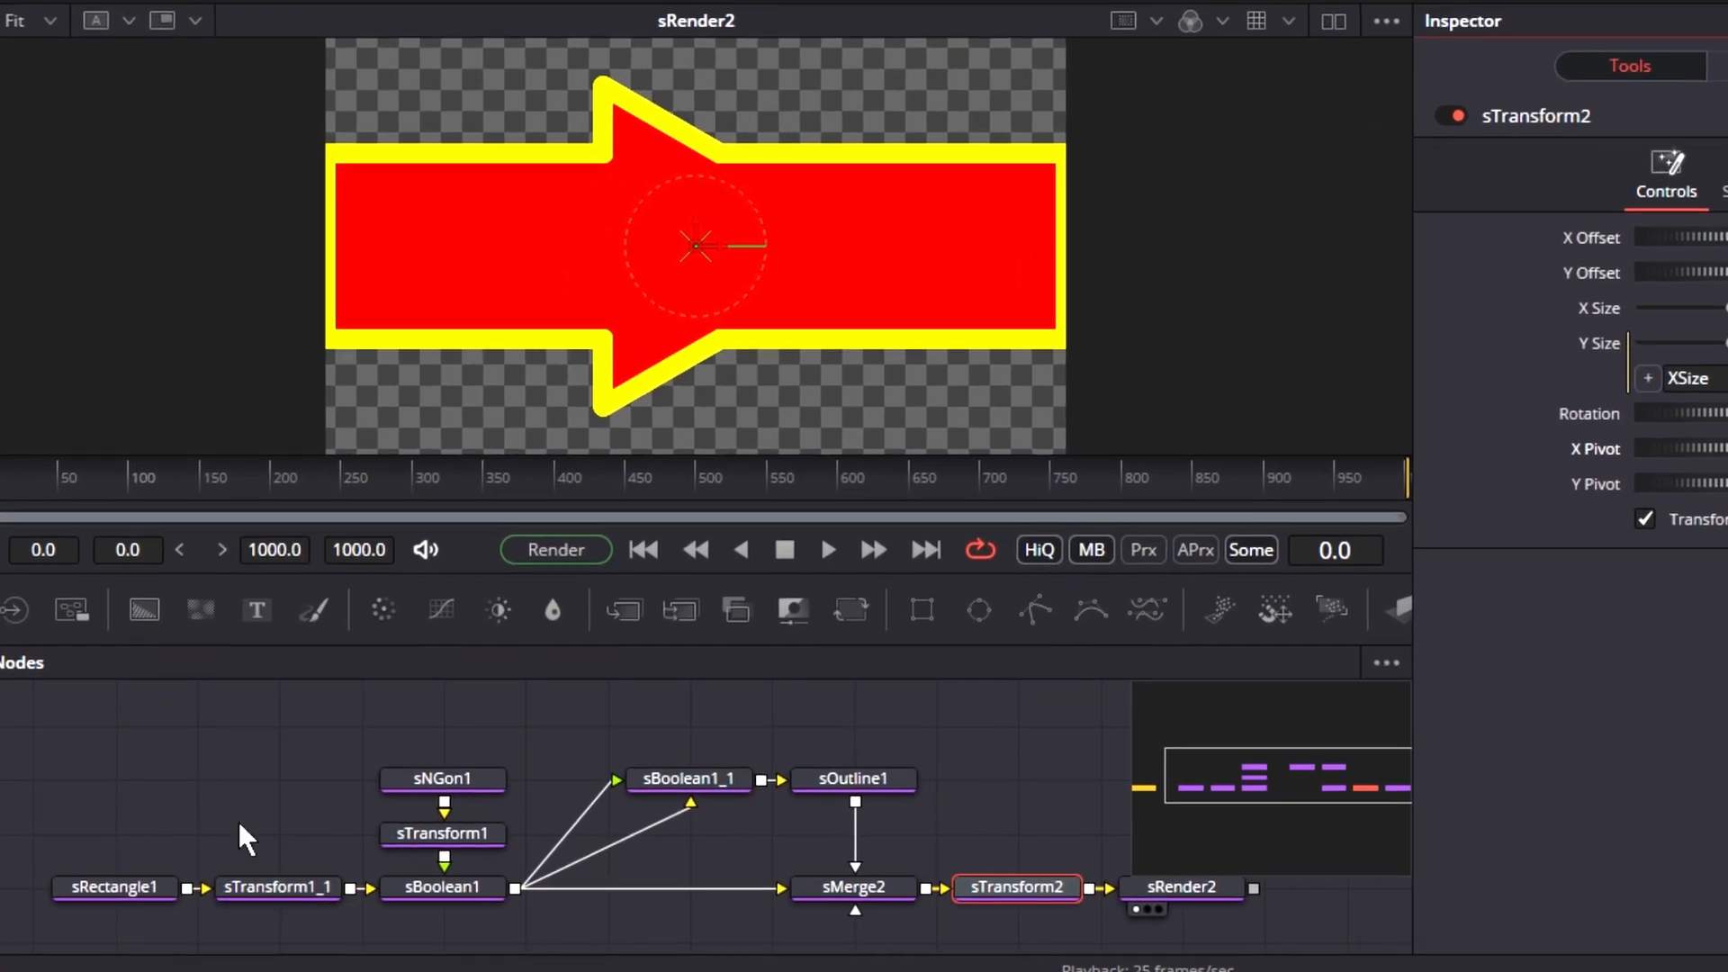
Rename sTransform1_1 as Arrow and sTransform1 as Arrow Head
left_click(263, 891)
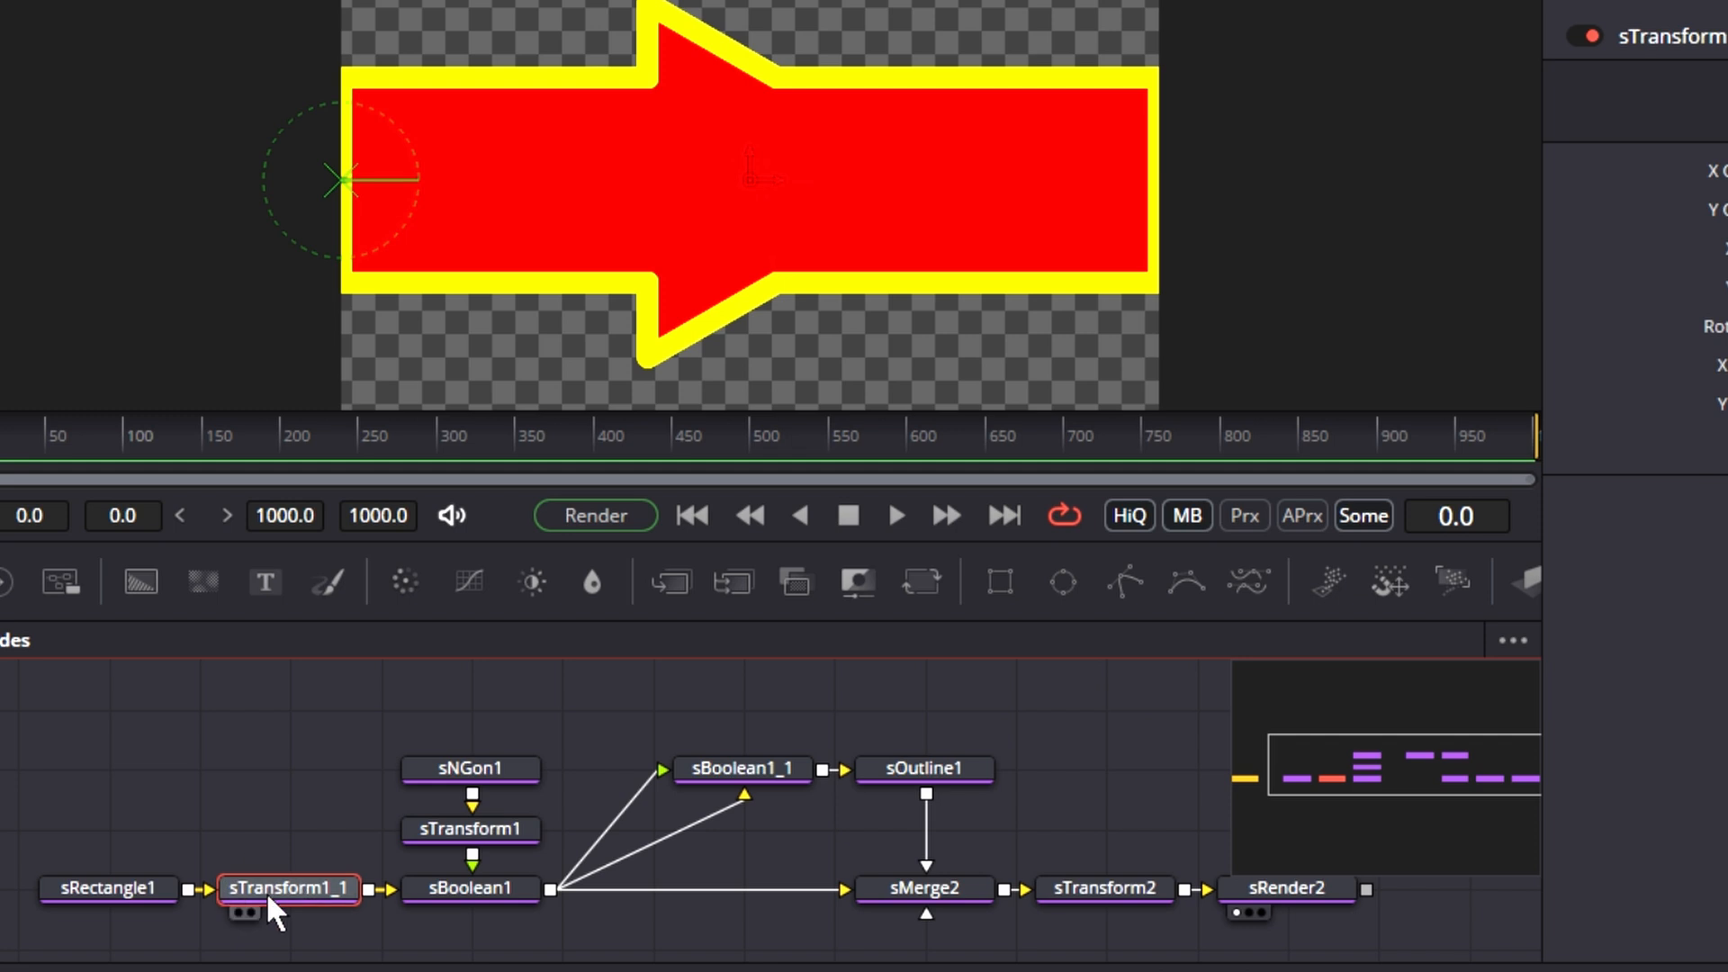
key("F2")
type("Arrow")
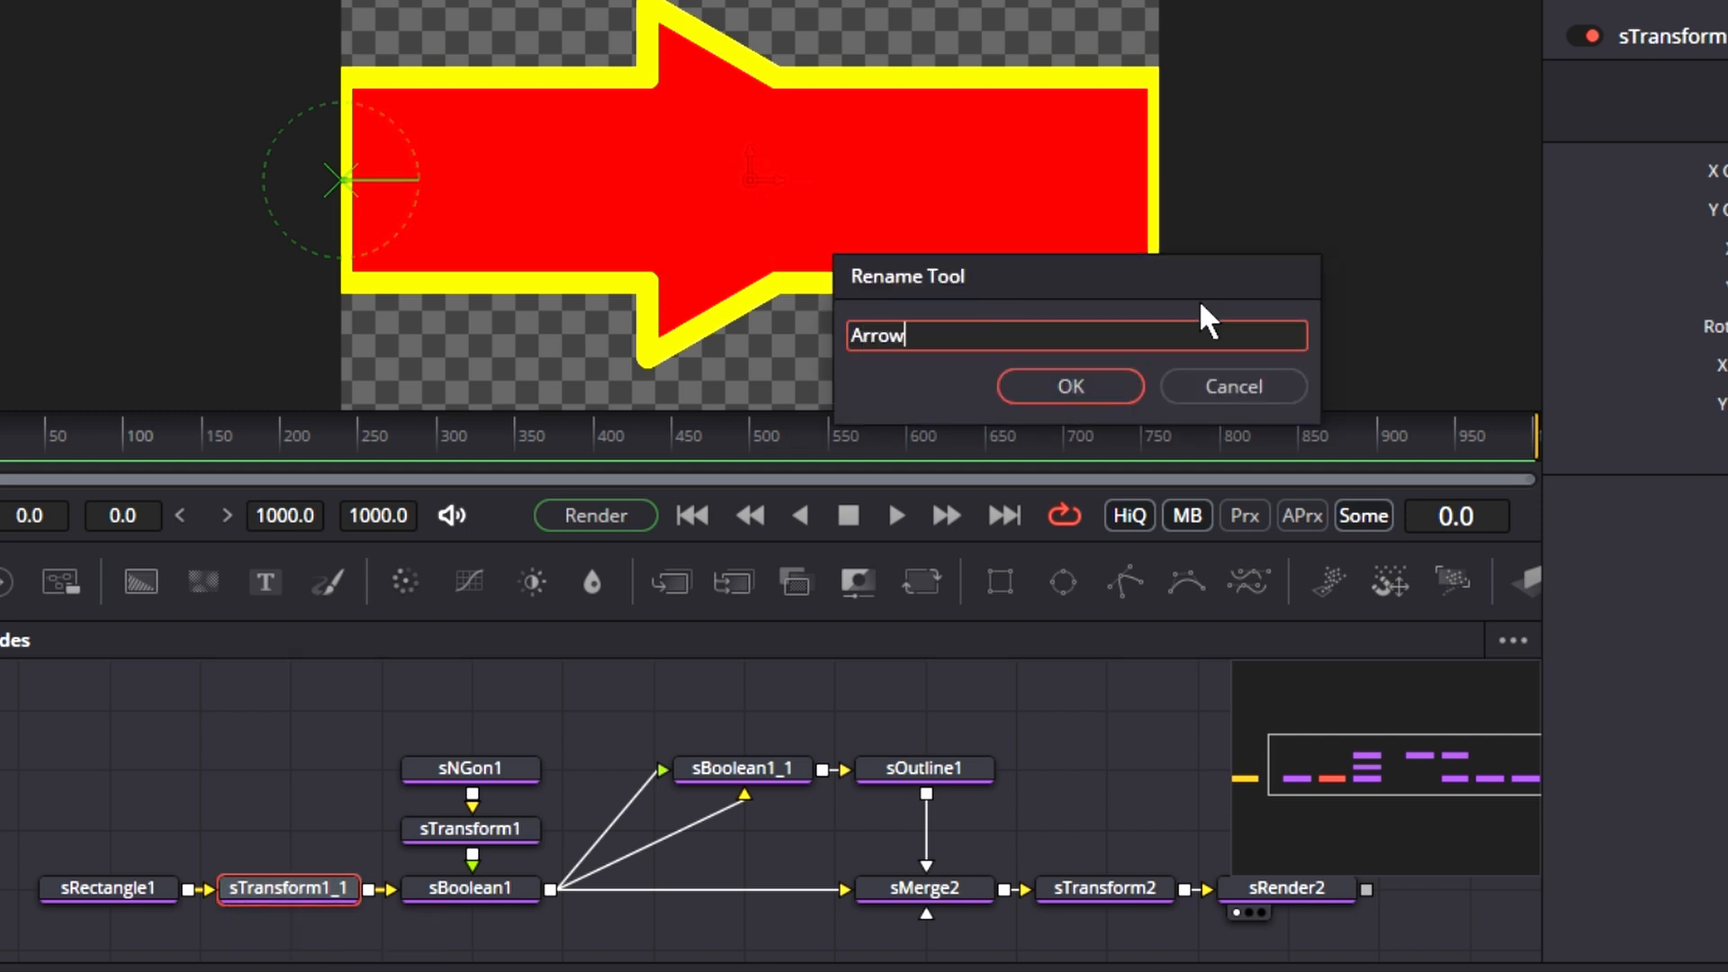
key("Return")
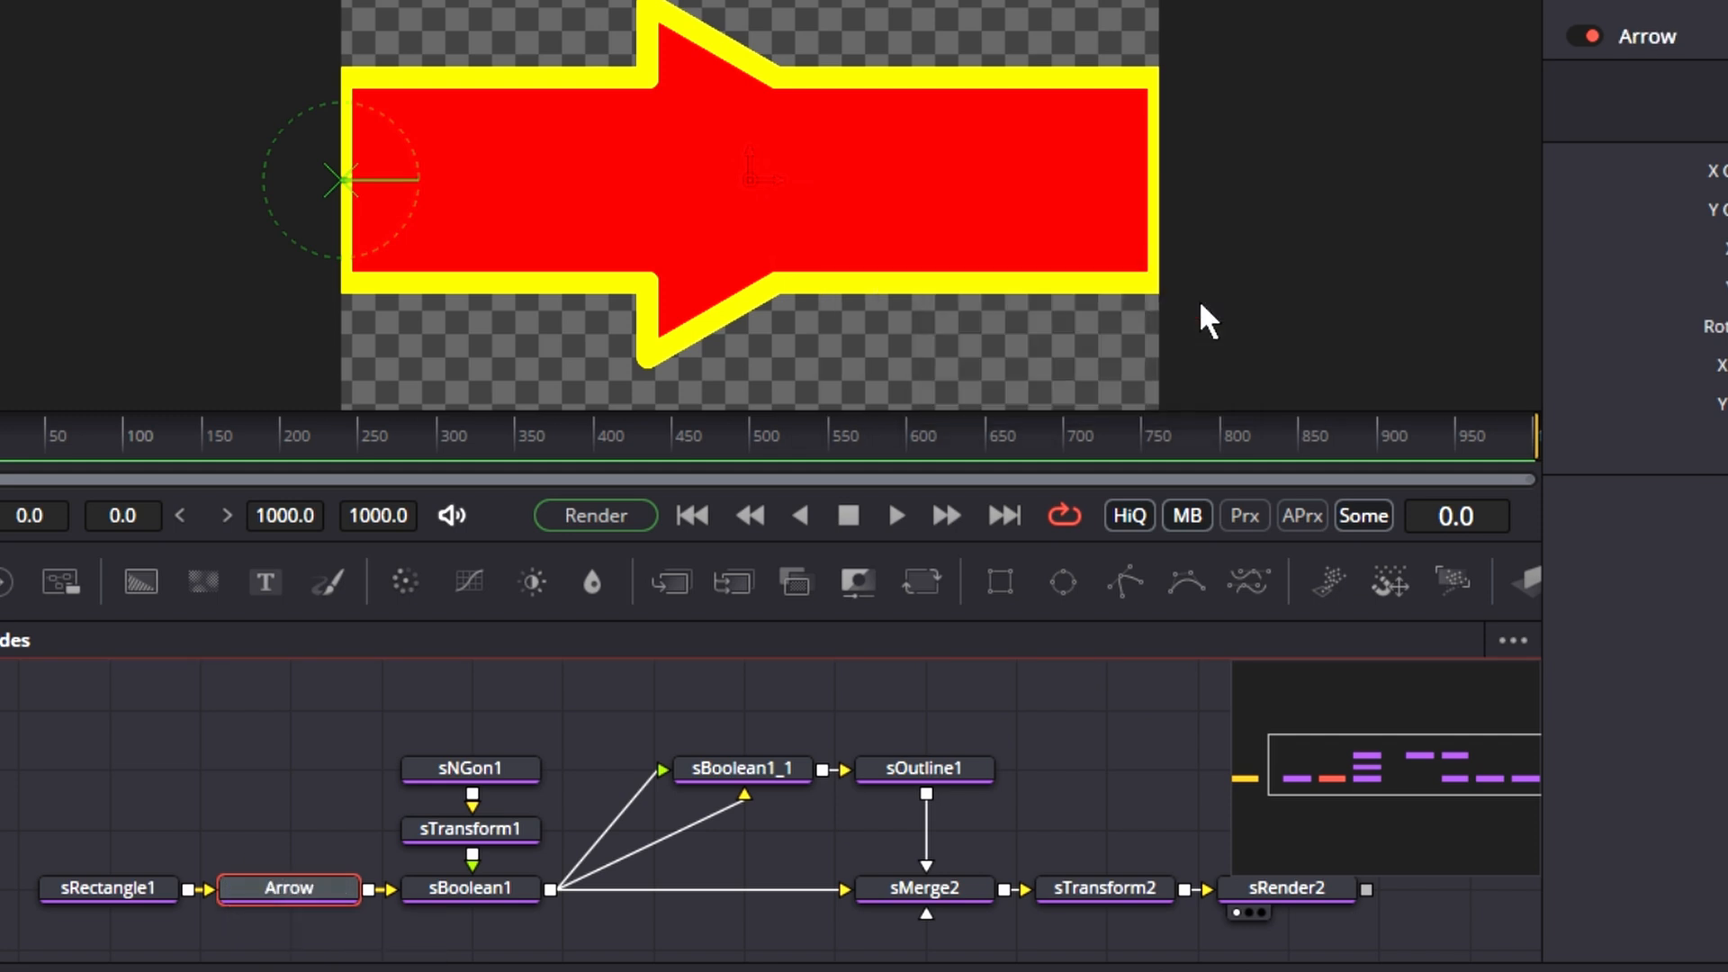
left_click(494, 826)
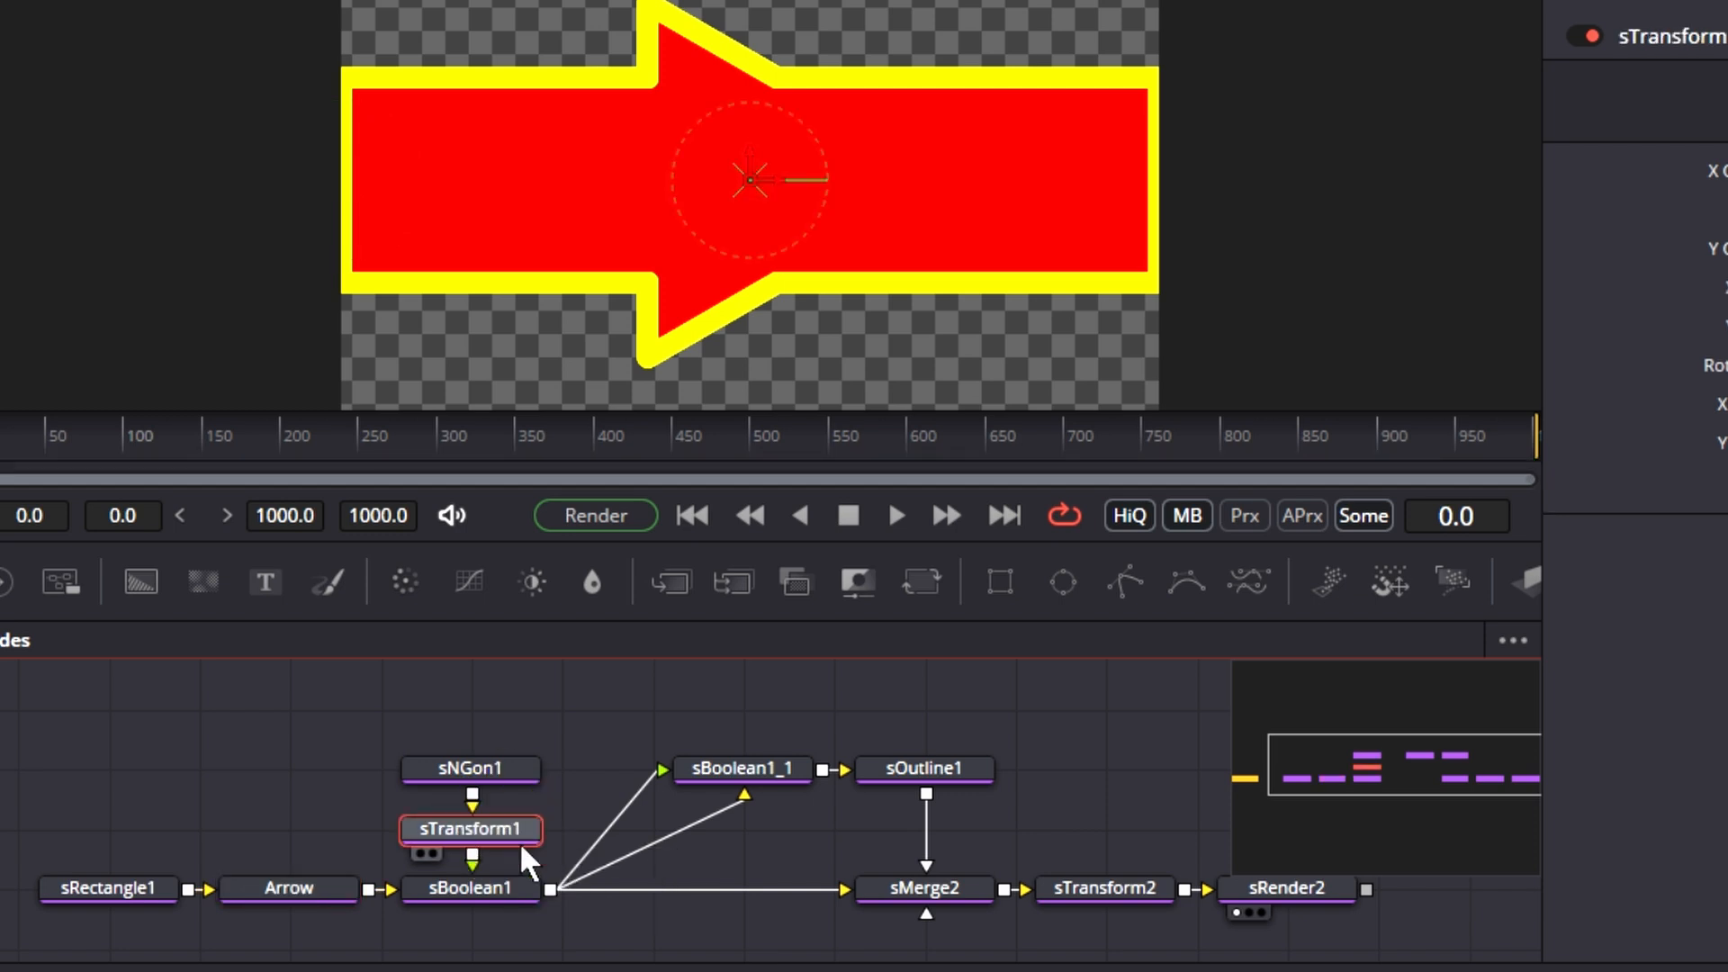
key("F2")
type("Arro")
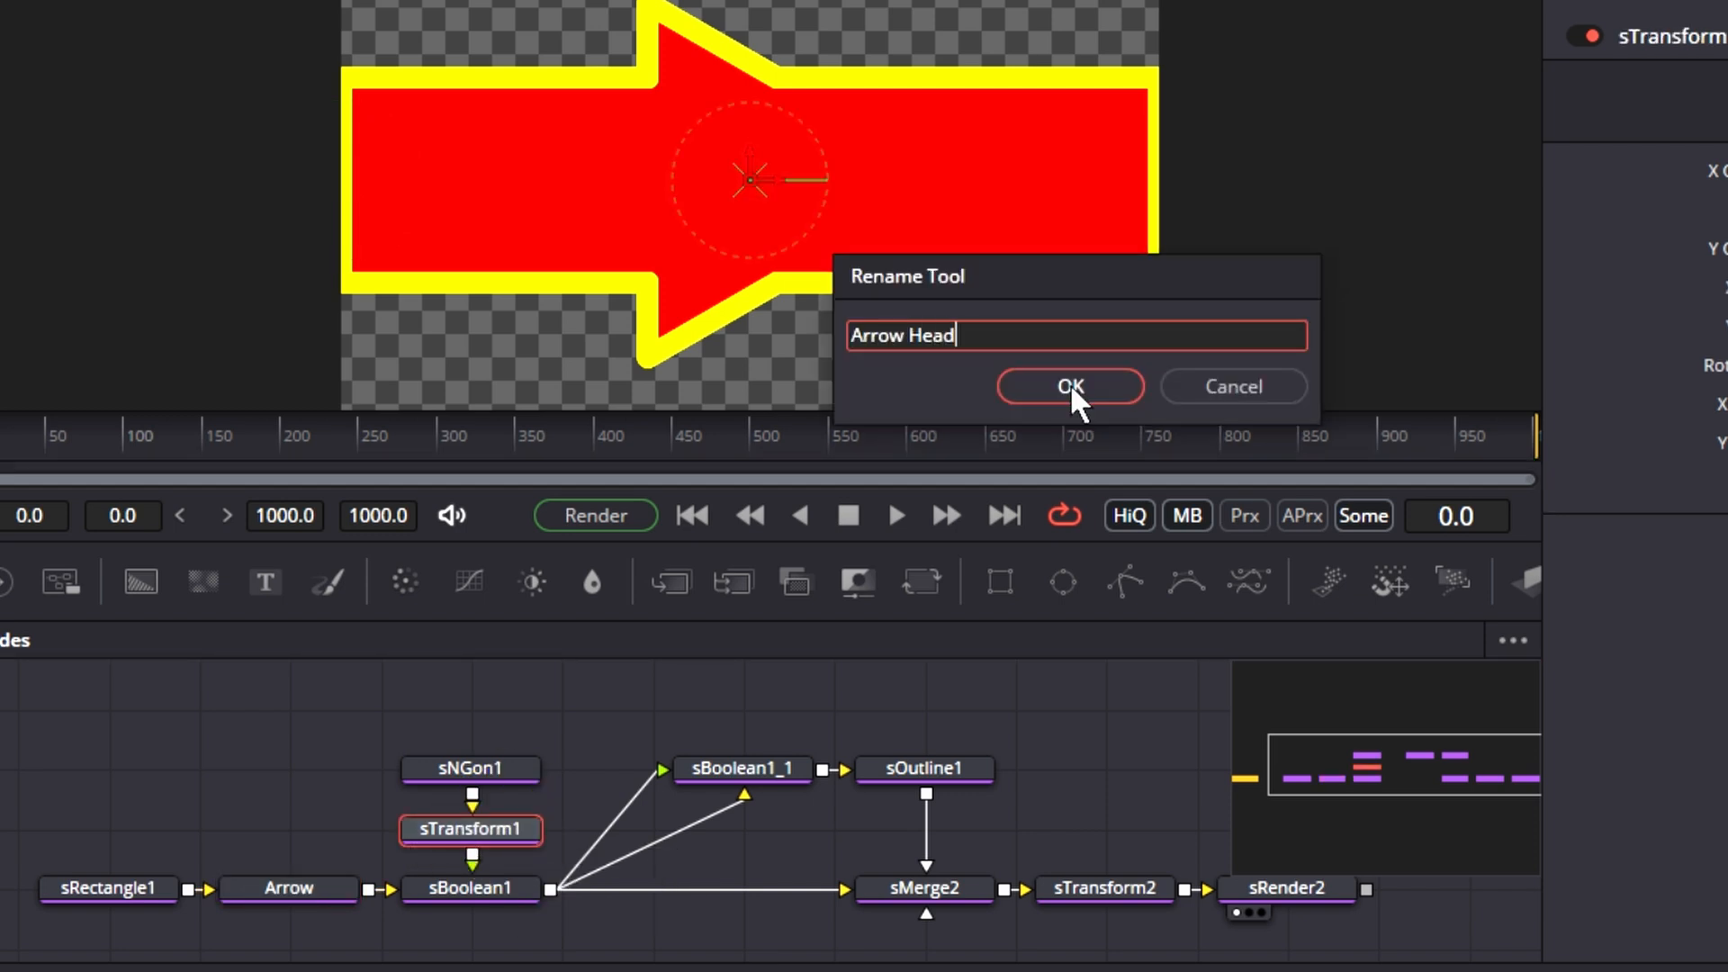
type("w Head")
left_click(1071, 387)
Rename sNGon1 as Arrow Head Con and sBoolean1 as Arrow Color
left_click(487, 770)
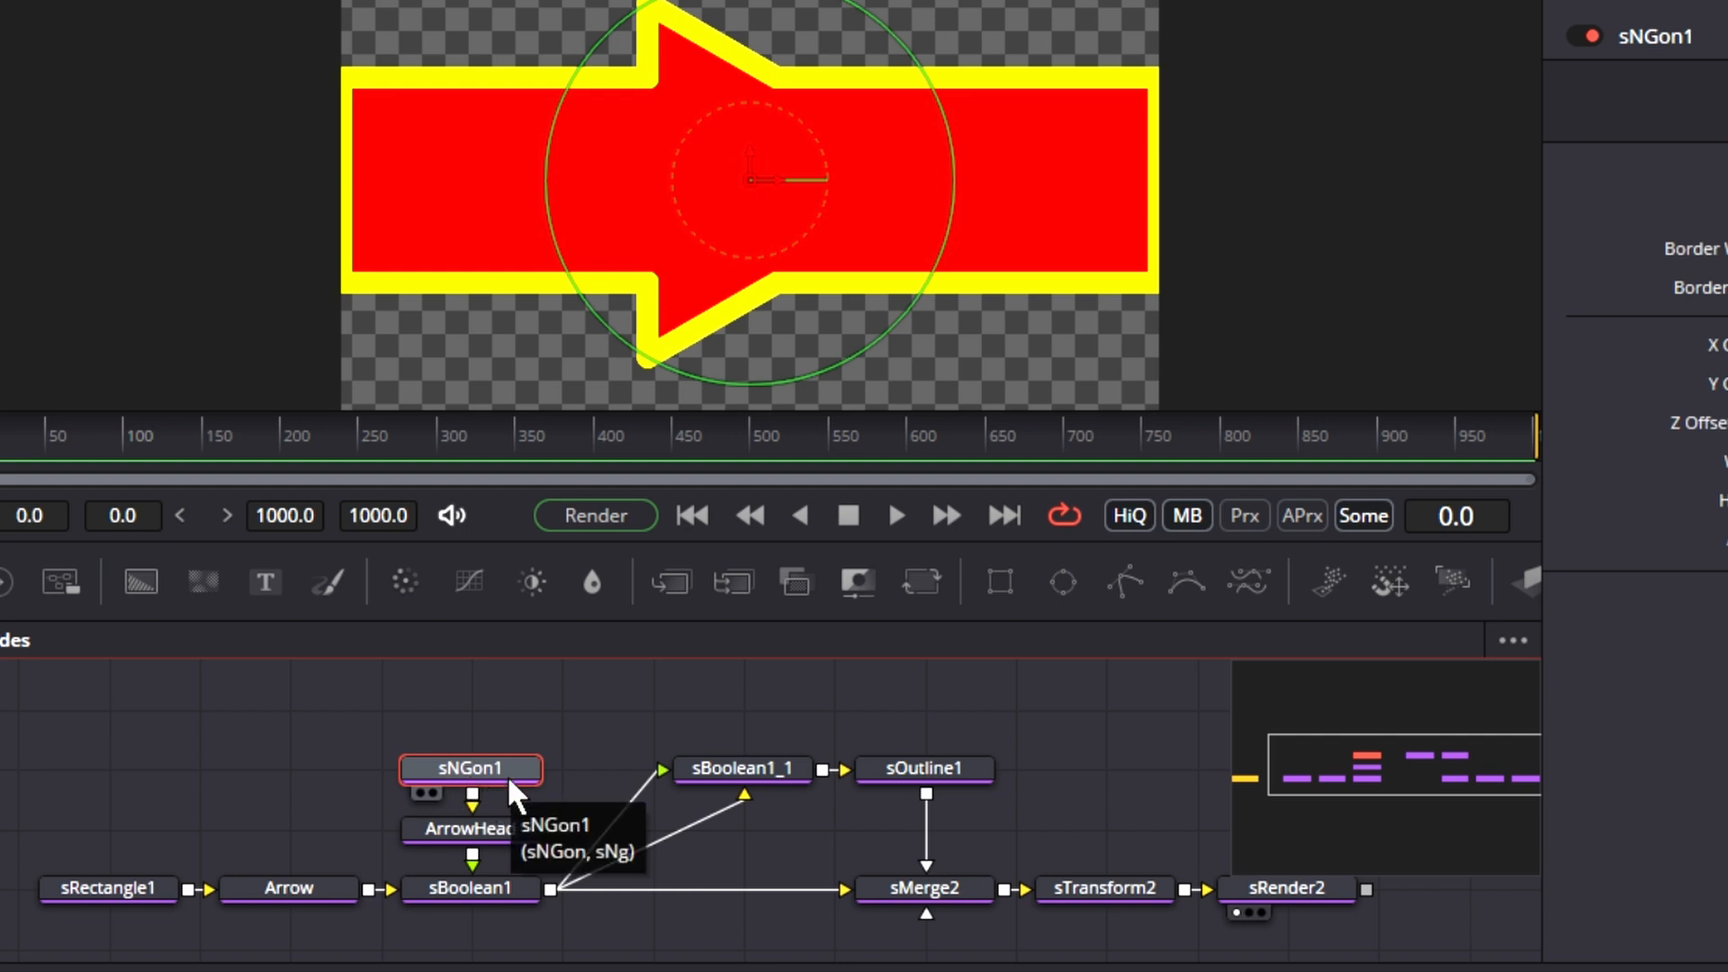
key("F2")
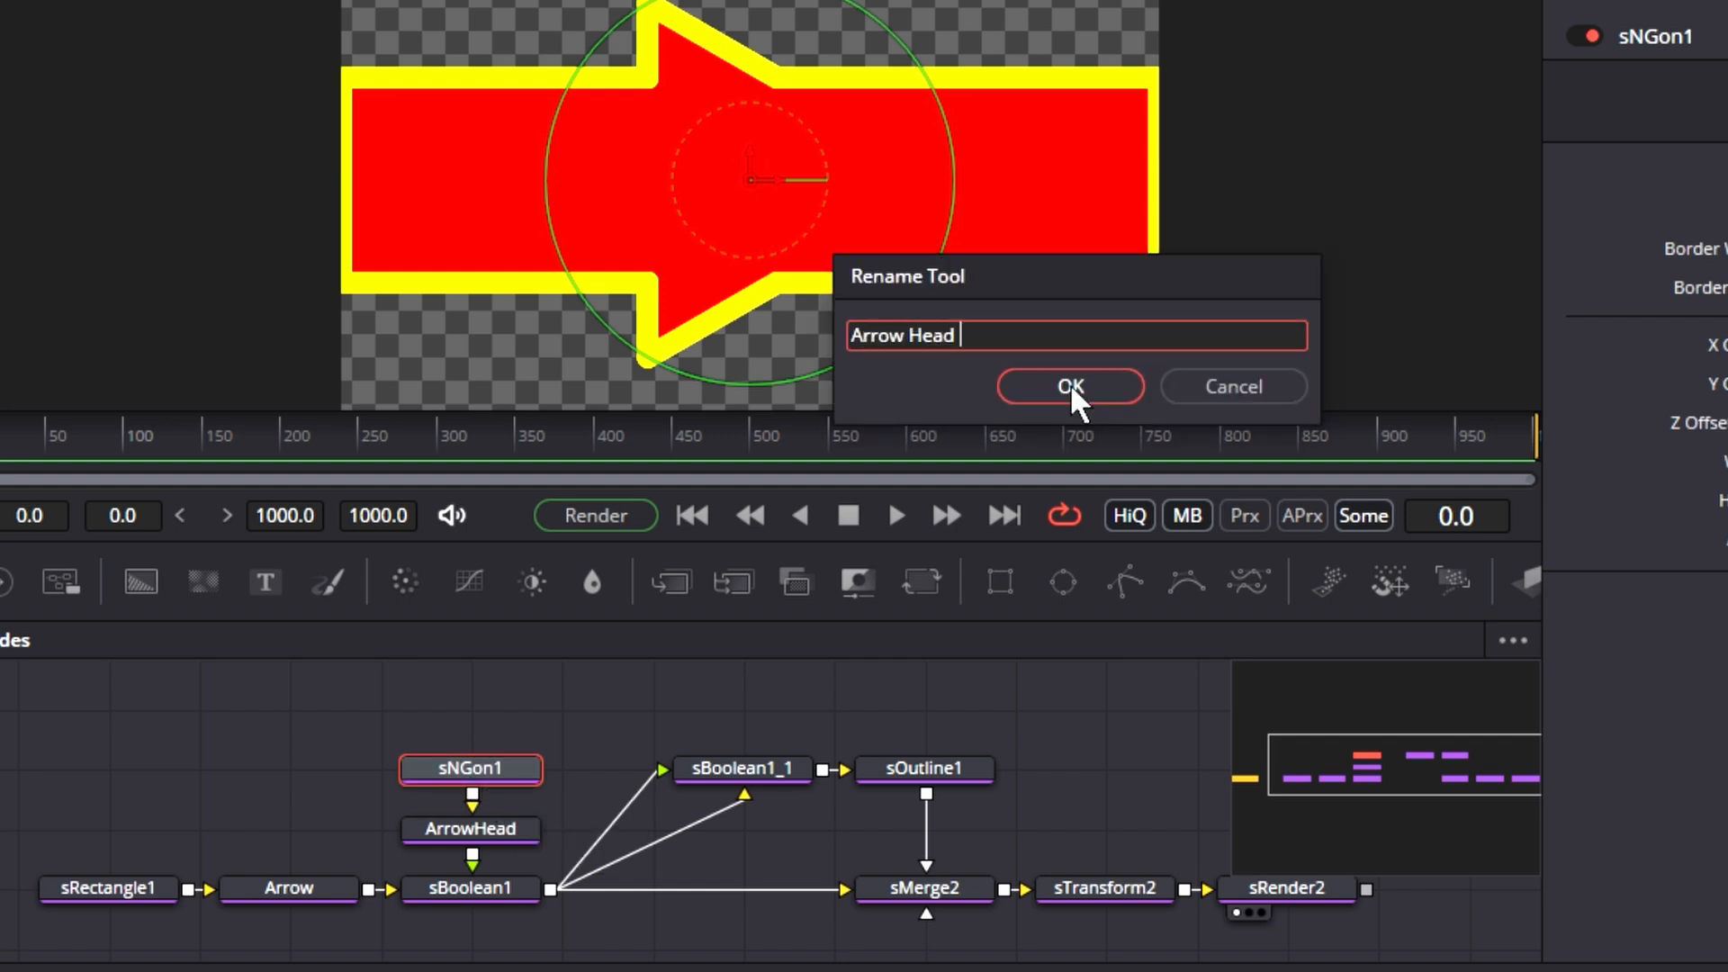
type("Arrow Head COn")
left_click(1074, 390)
left_click(475, 896)
key("F2")
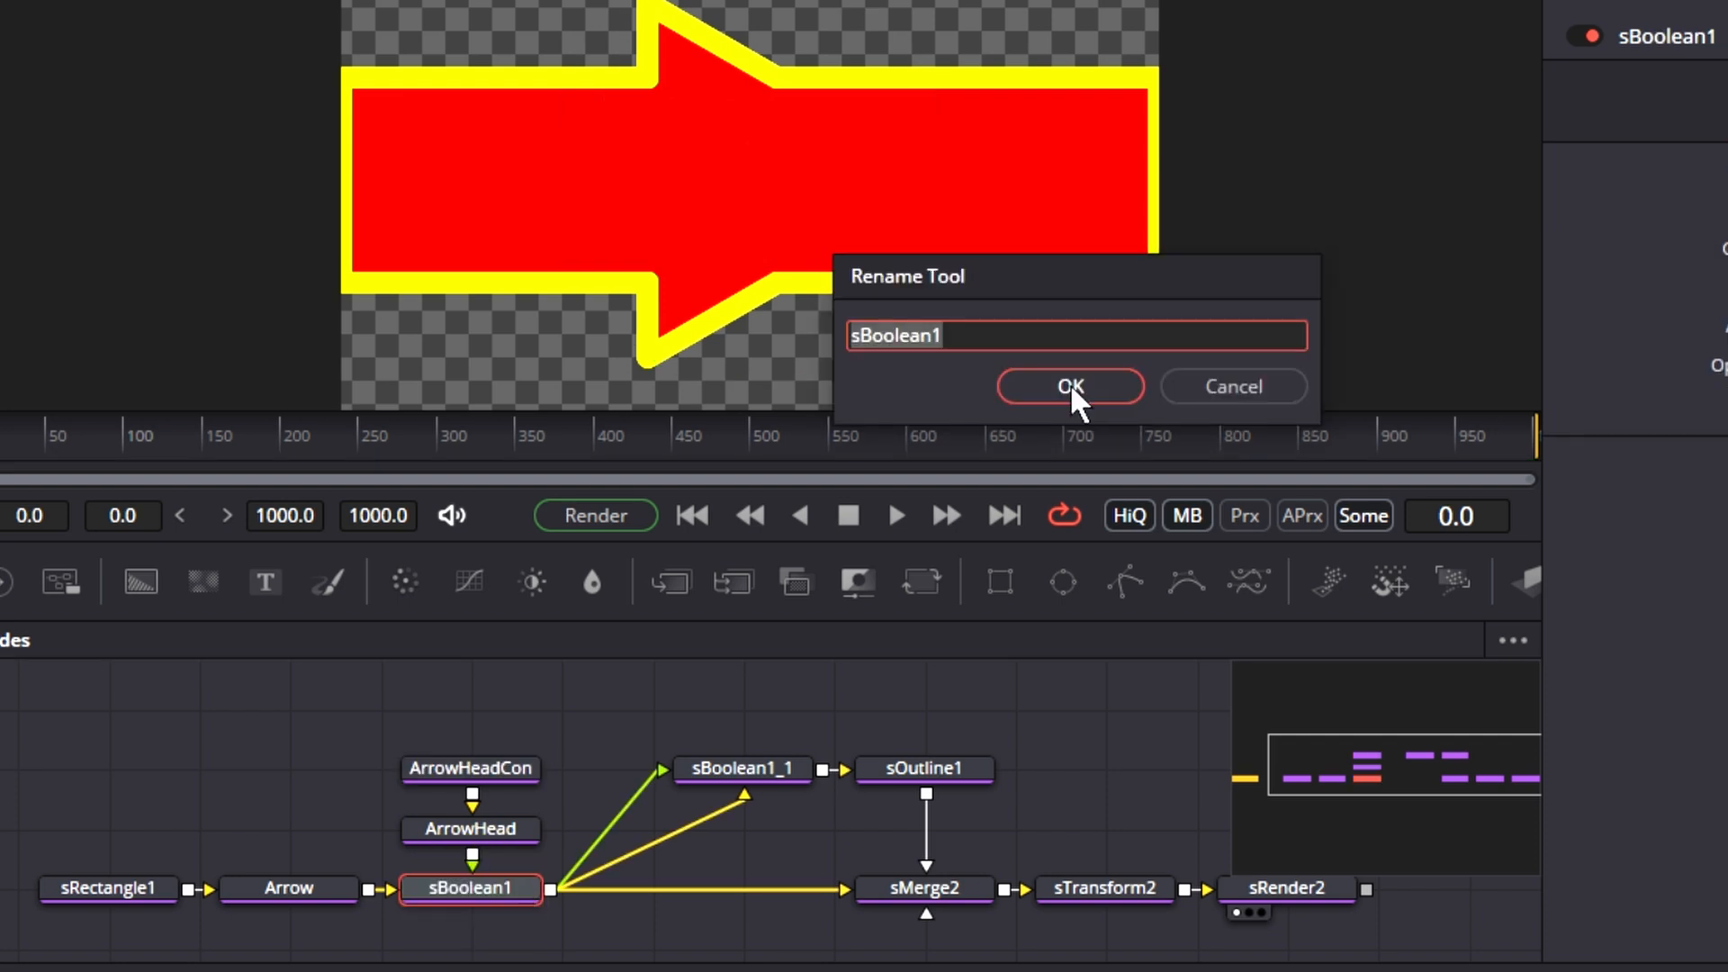
type("Arrow Color")
left_click(1071, 387)
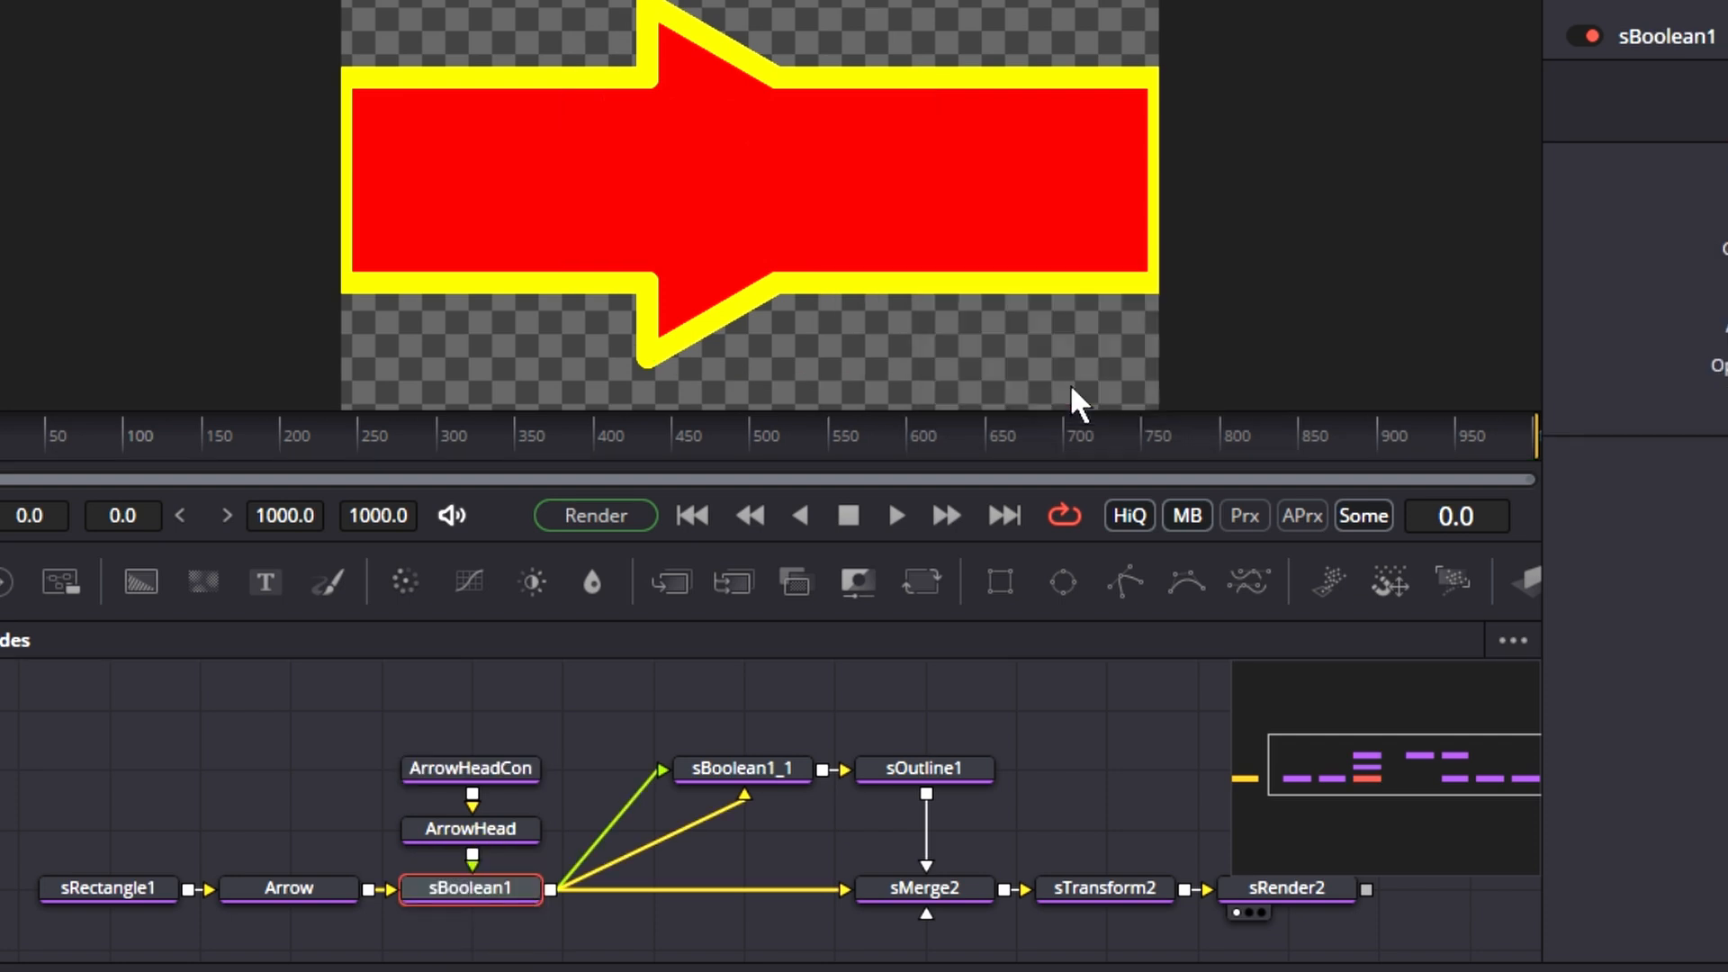
Rename sBoolean1_1 with a longer name beginning with ArrowOutline, and rename sOutline1 as ArrowOutline
left_click(765, 770)
type("ArrowOutline")
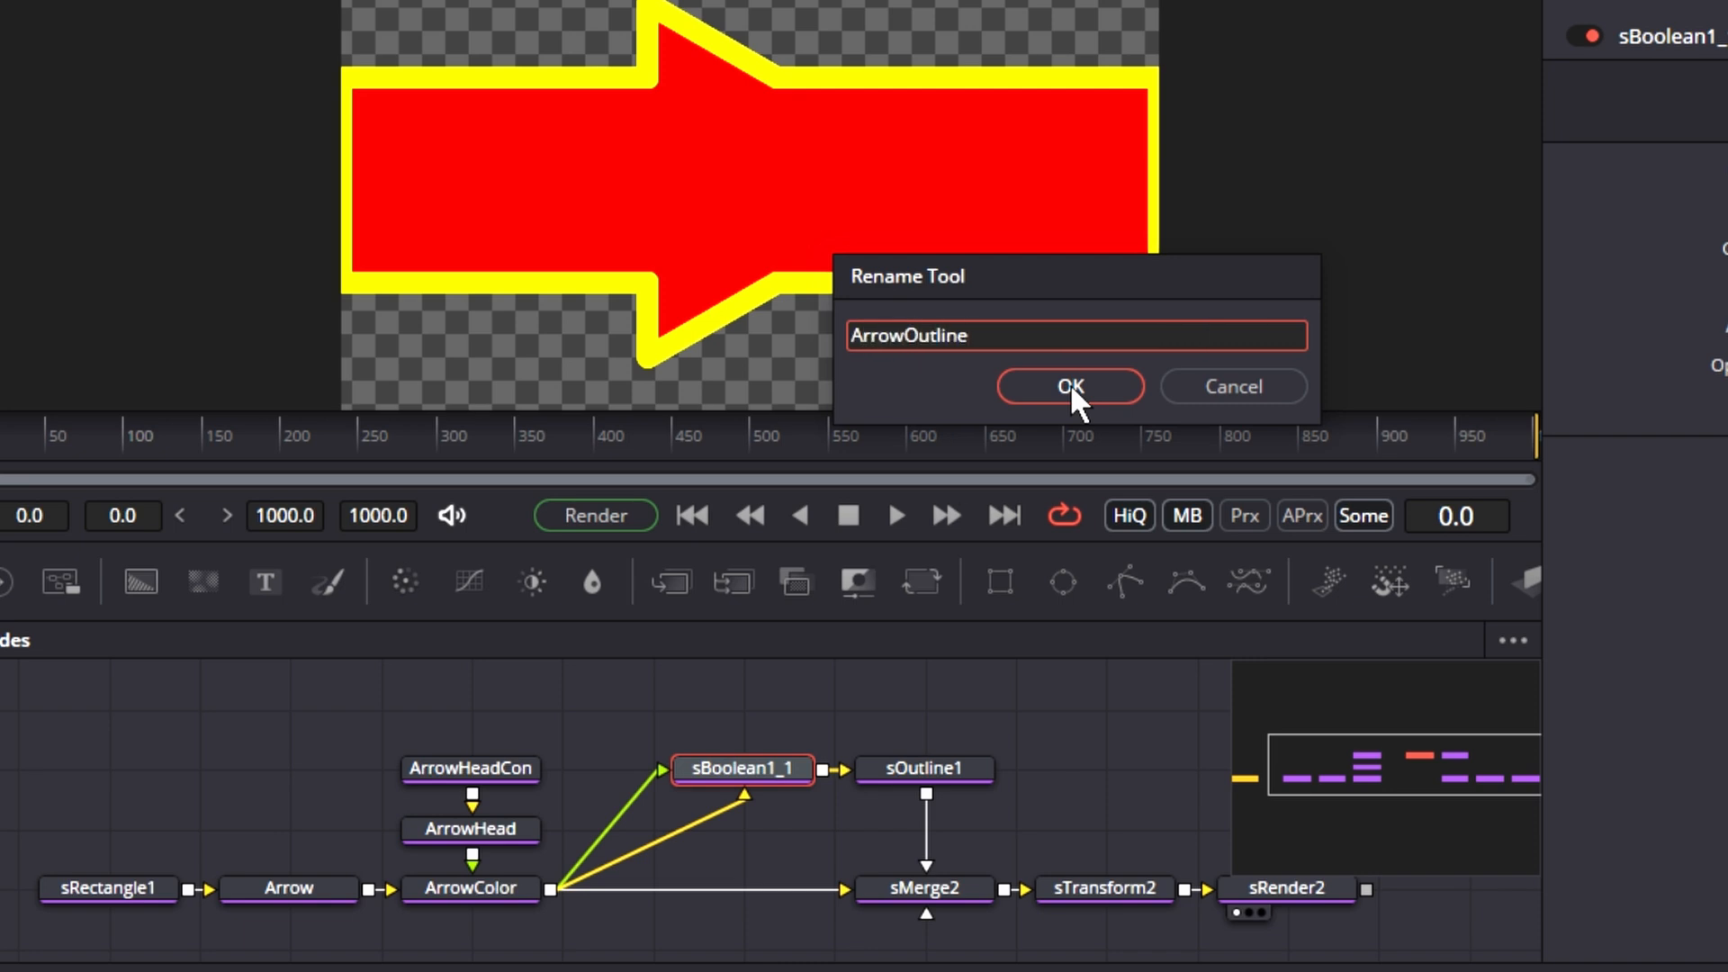
left_click(1071, 387)
left_click(970, 767)
key("F2")
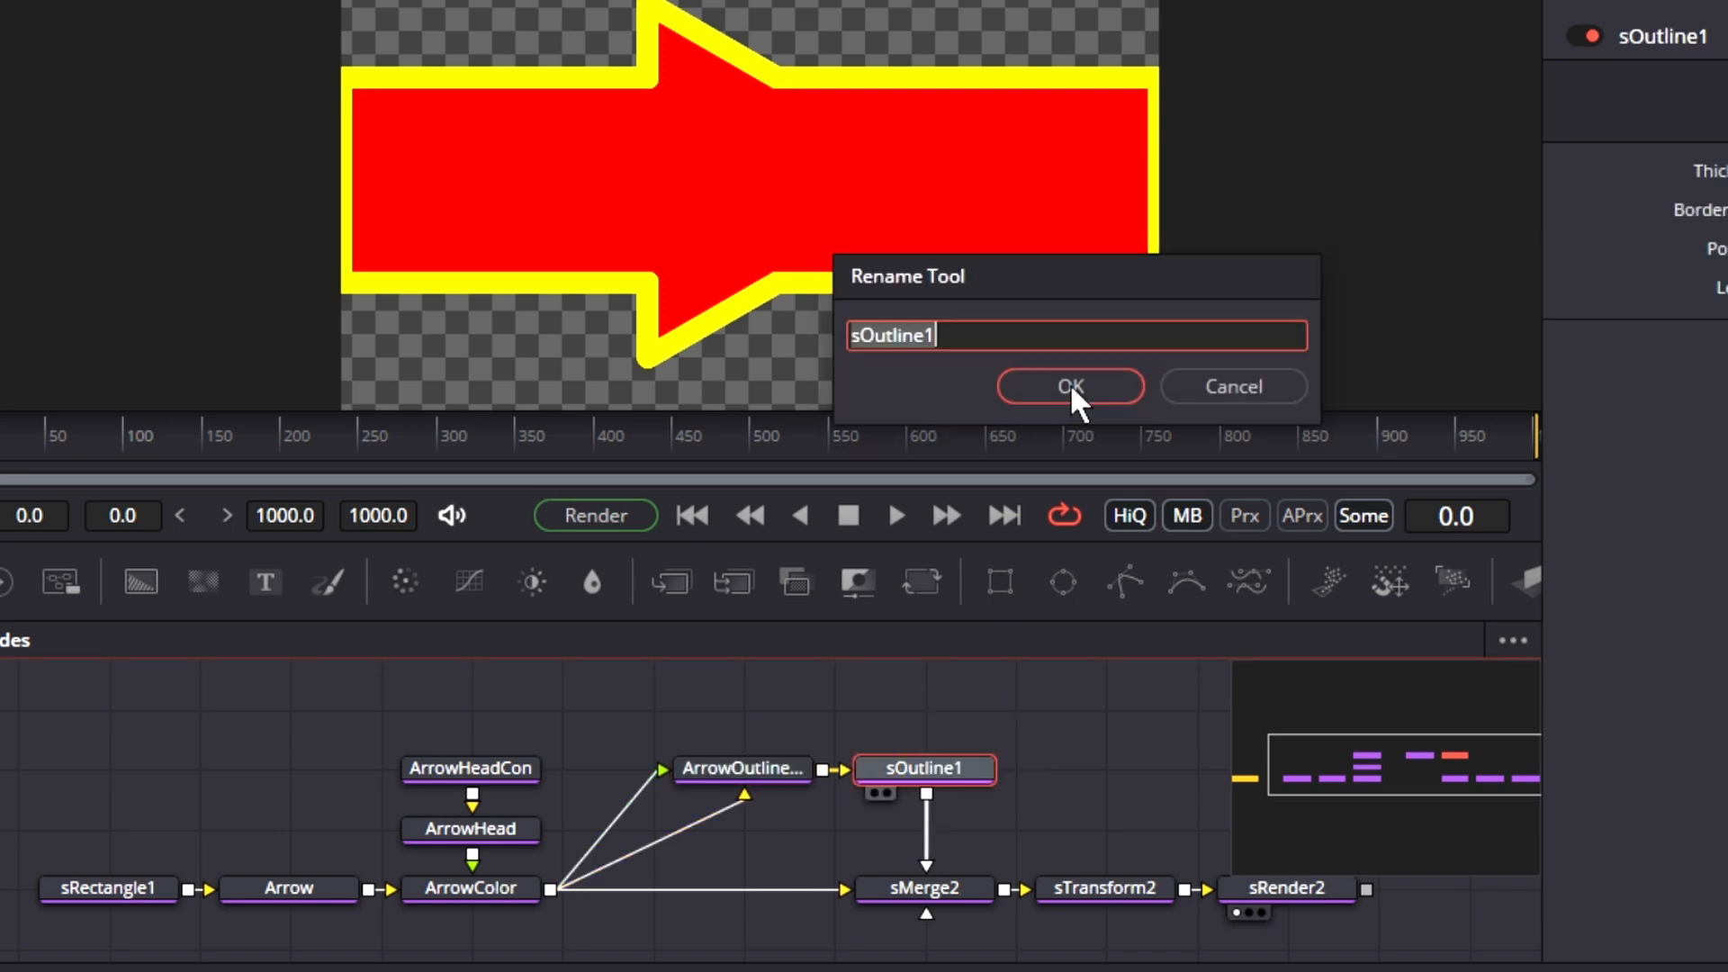
type("ArrowOutl")
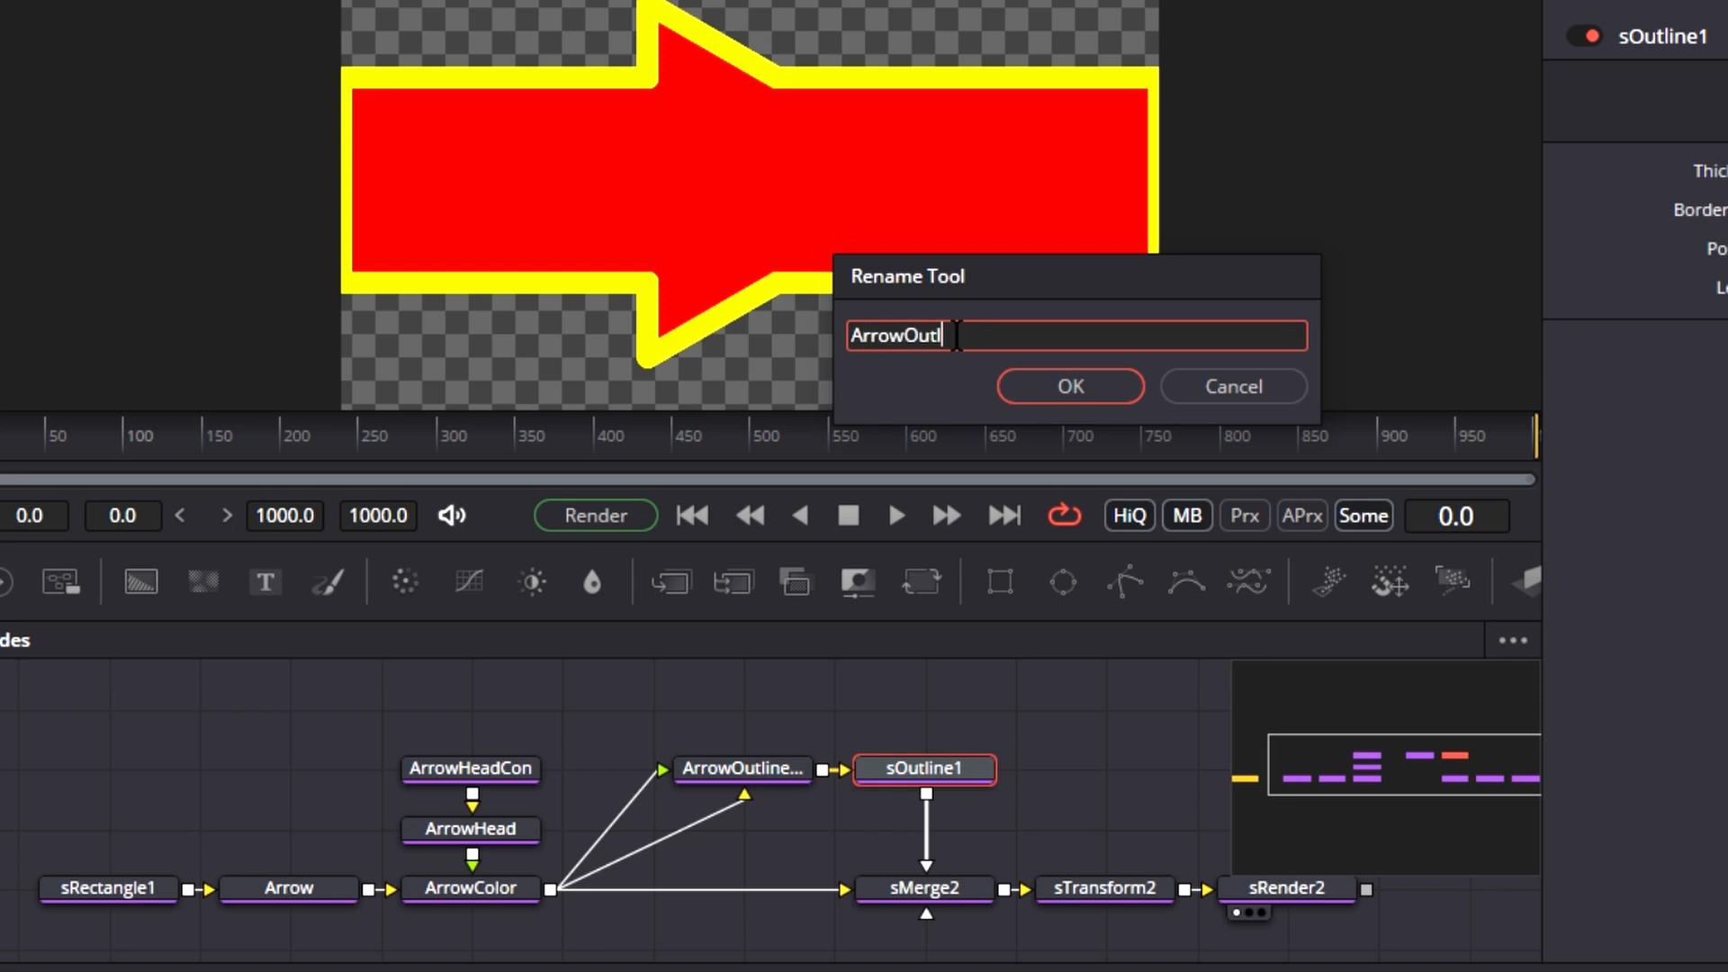
type("ine")
key("Return")
Rename sTransform2 as ArrowTransform
left_click(1122, 895)
key("F2")
type("ArrowTransform")
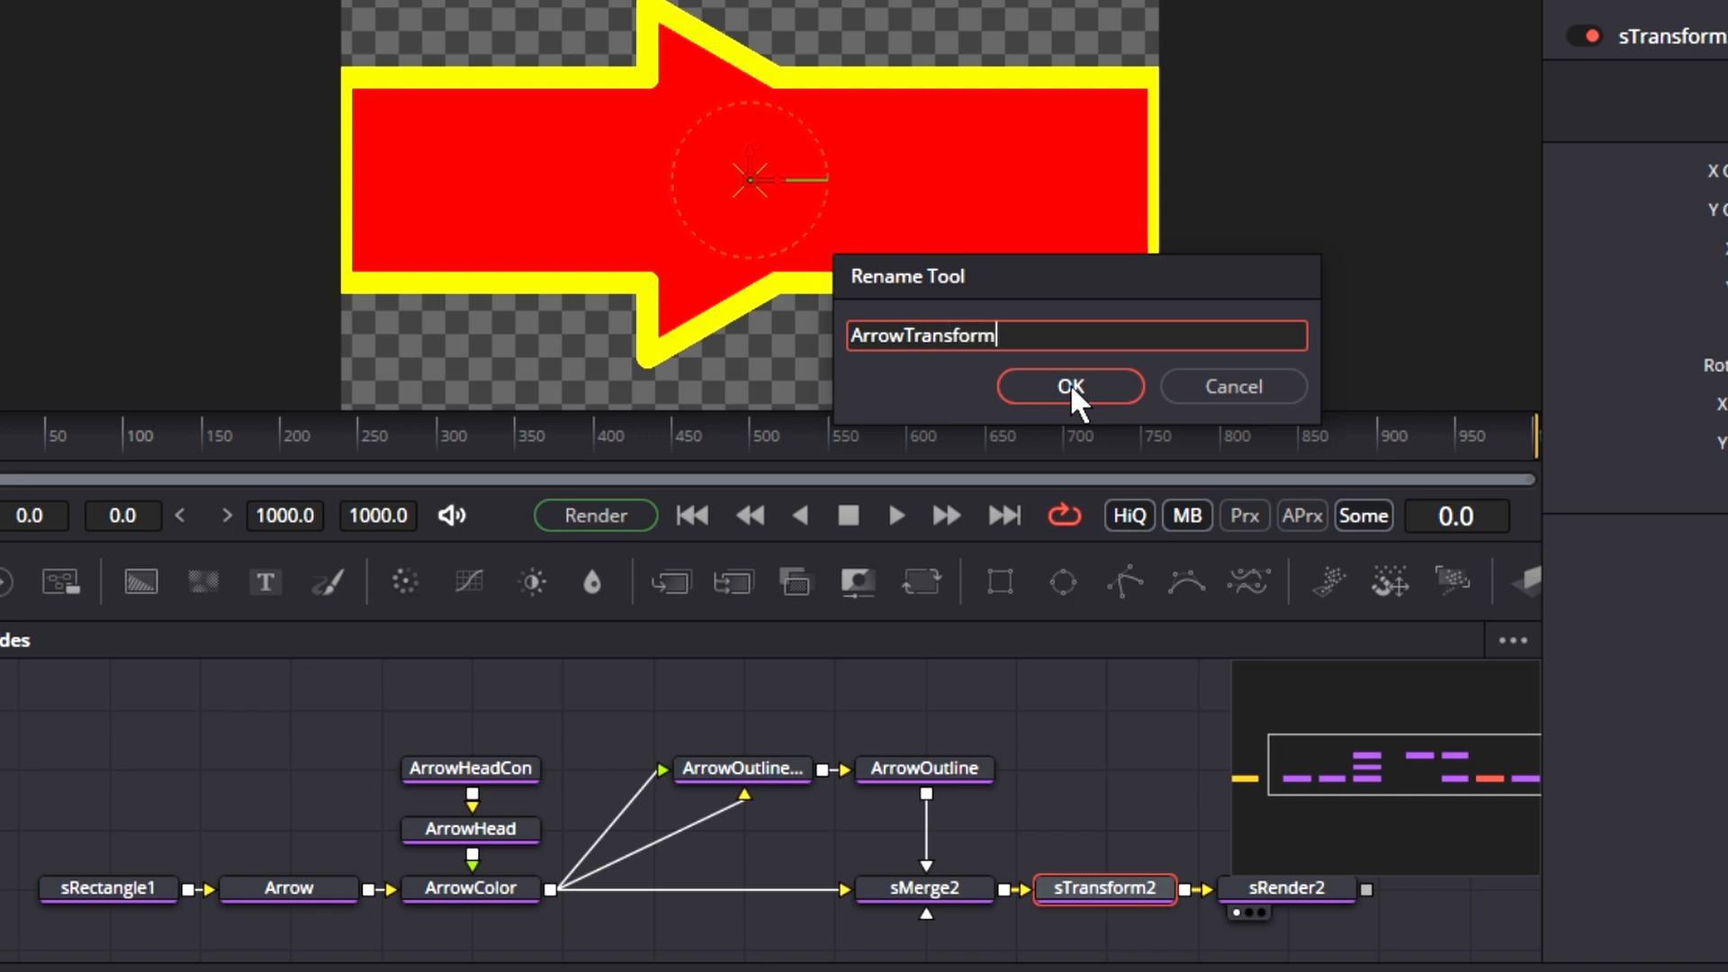
left_click(1072, 389)
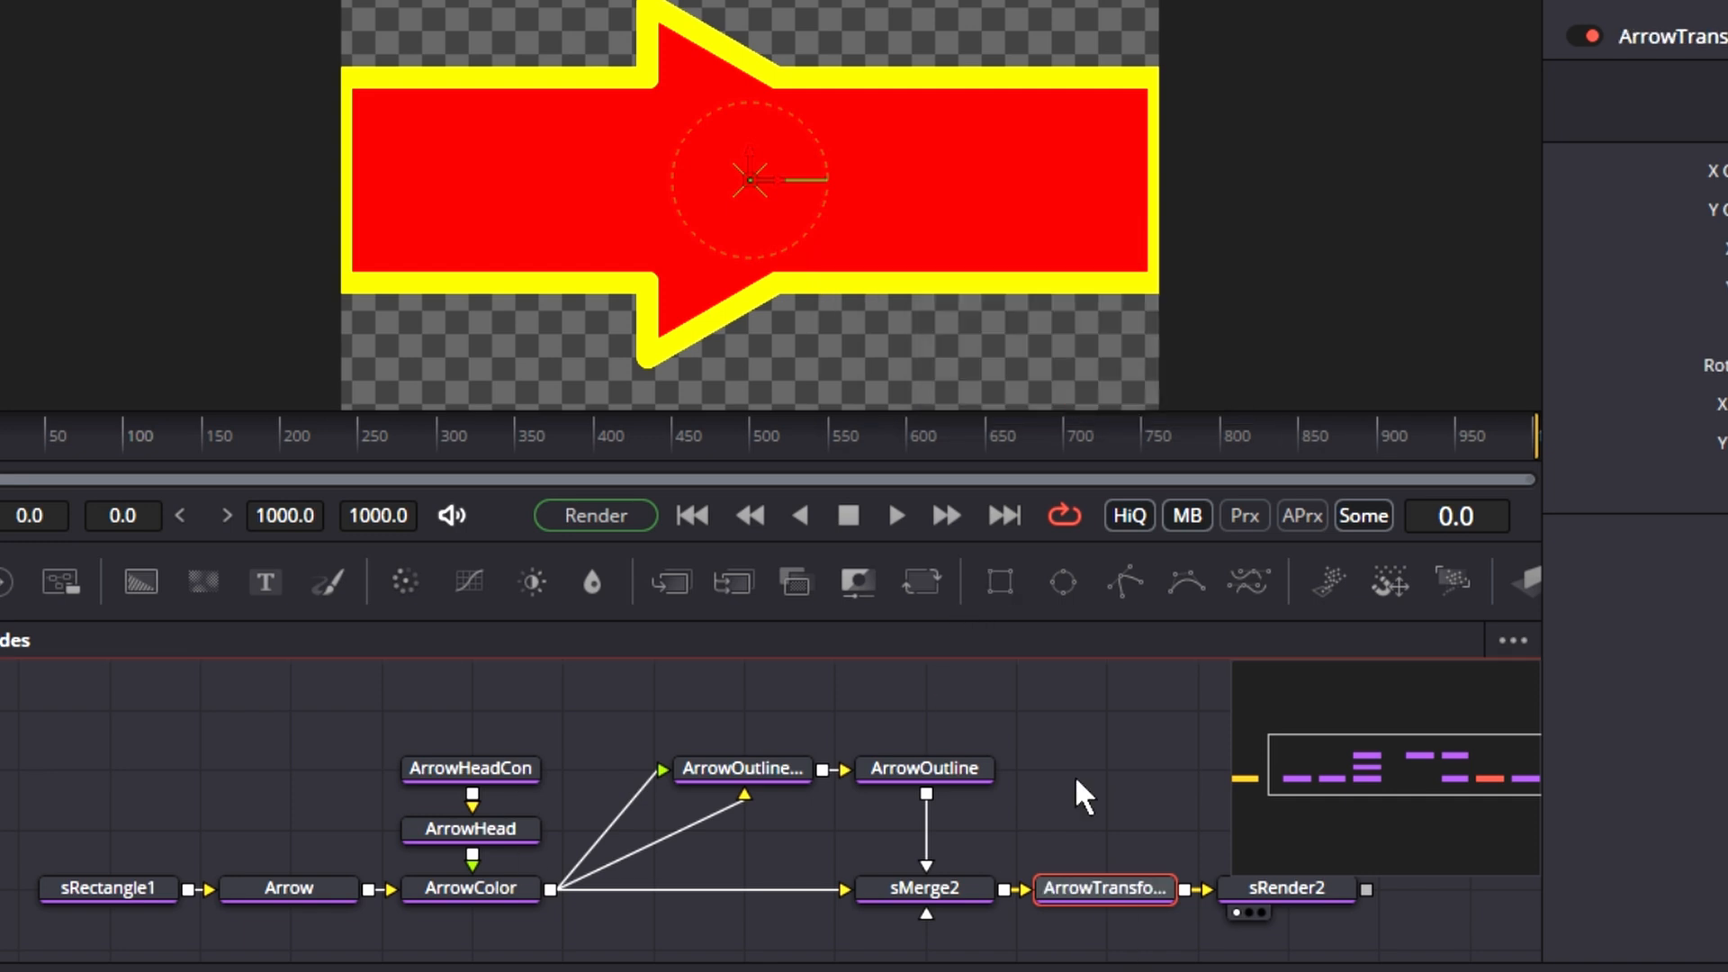
Drive ArrowHead's X Offset with the expression Arrow.XSize-0.5
left_click(470, 828)
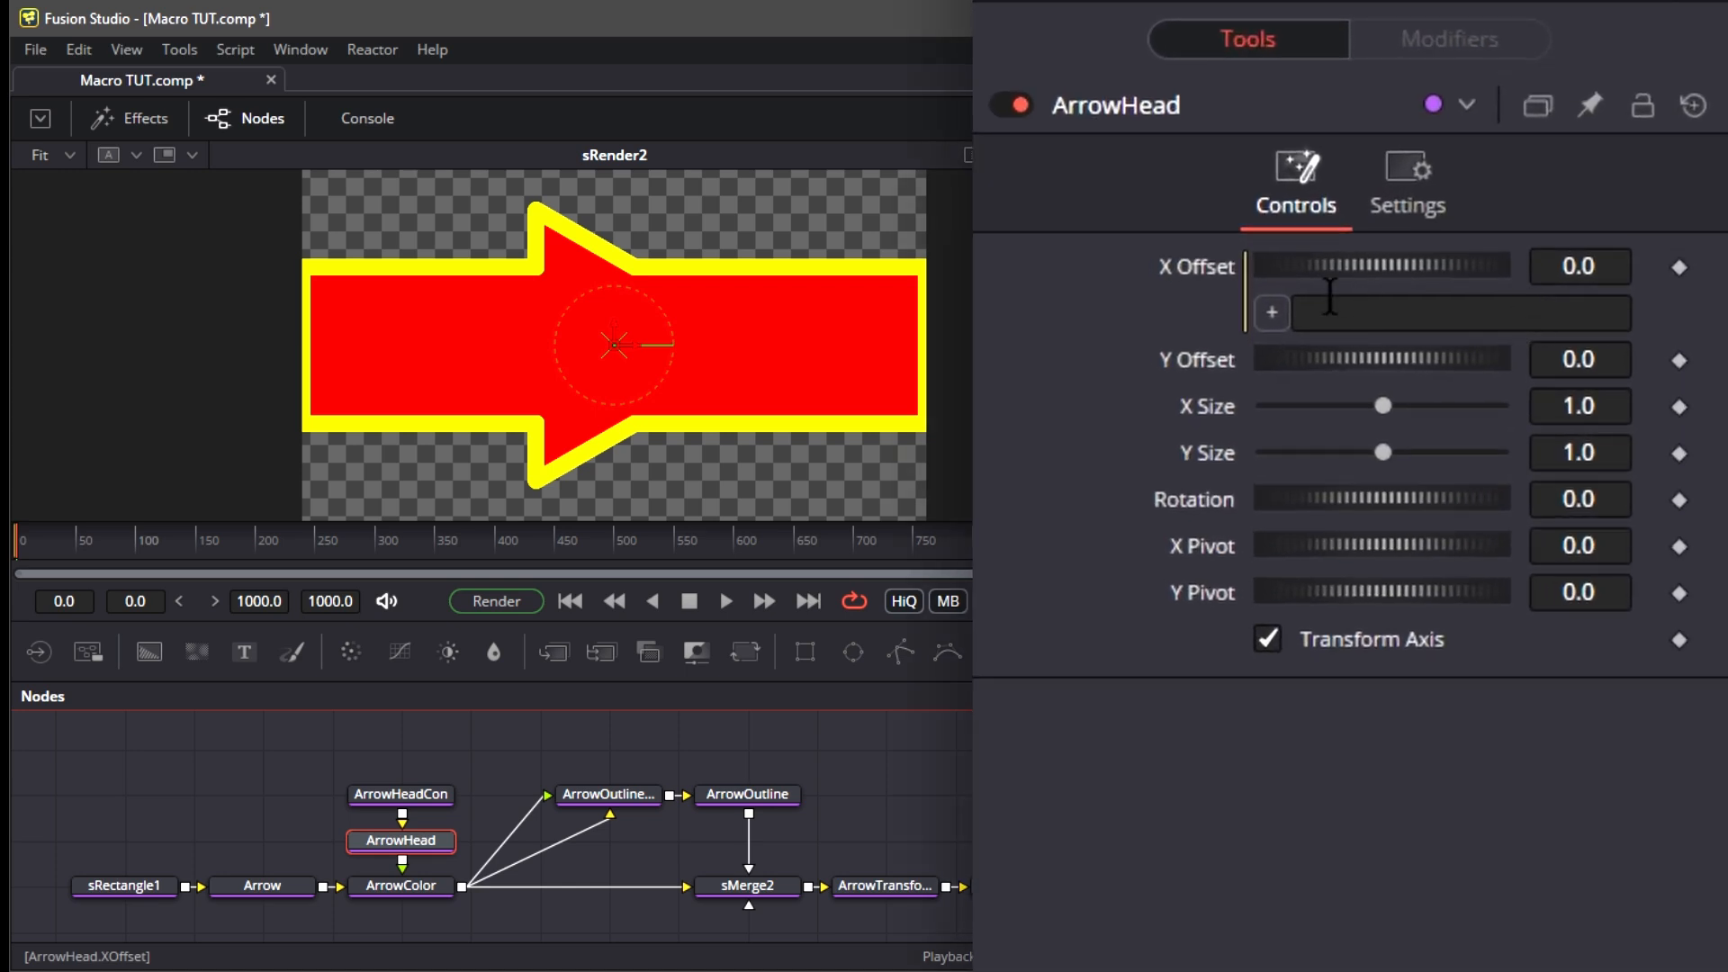
left_click(1330, 297)
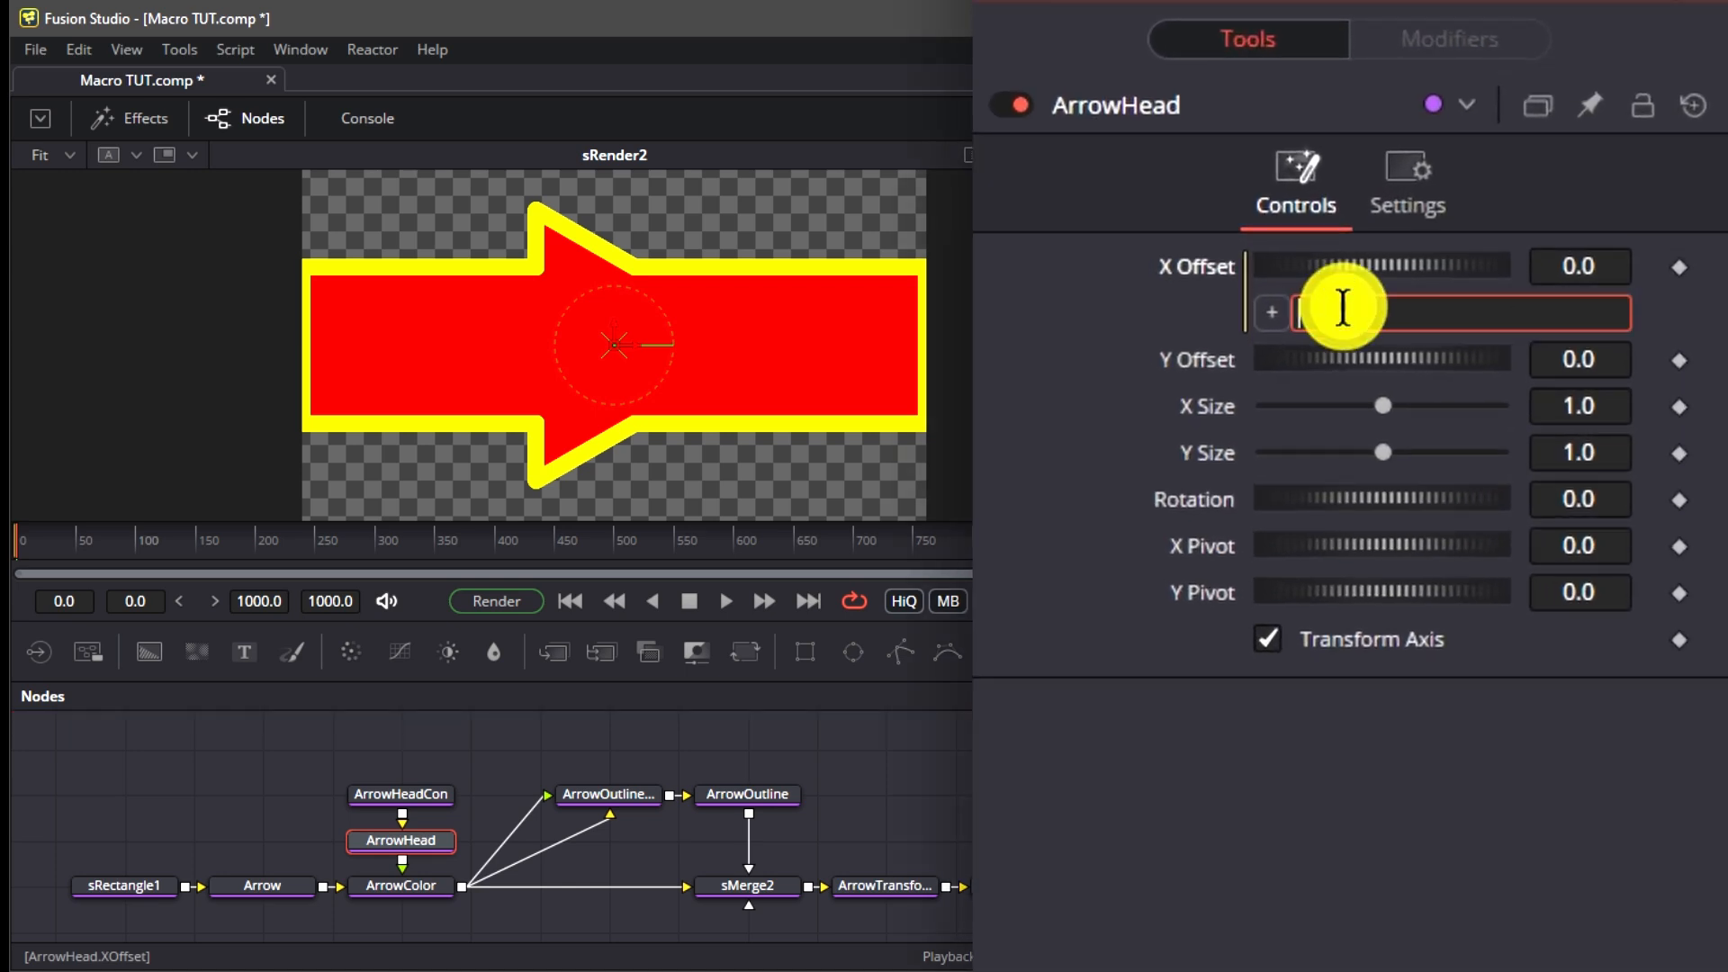
left_click(1400, 315)
type("Arrow.XSize-0.5")
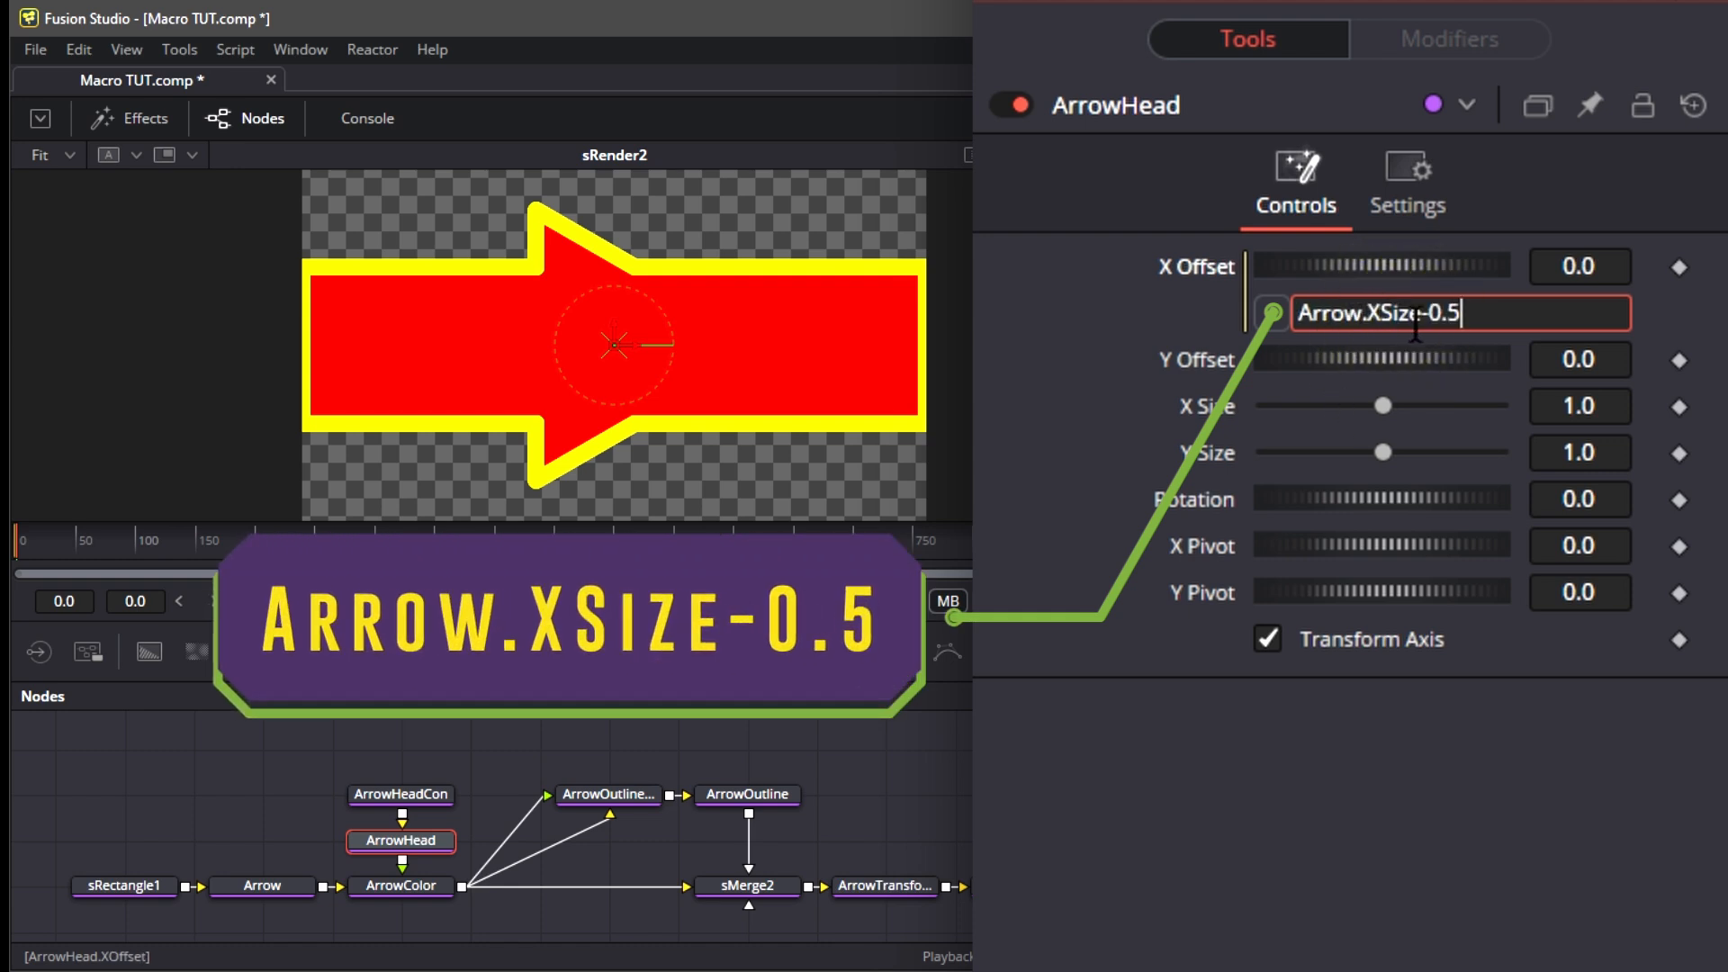
left_click(1461, 842)
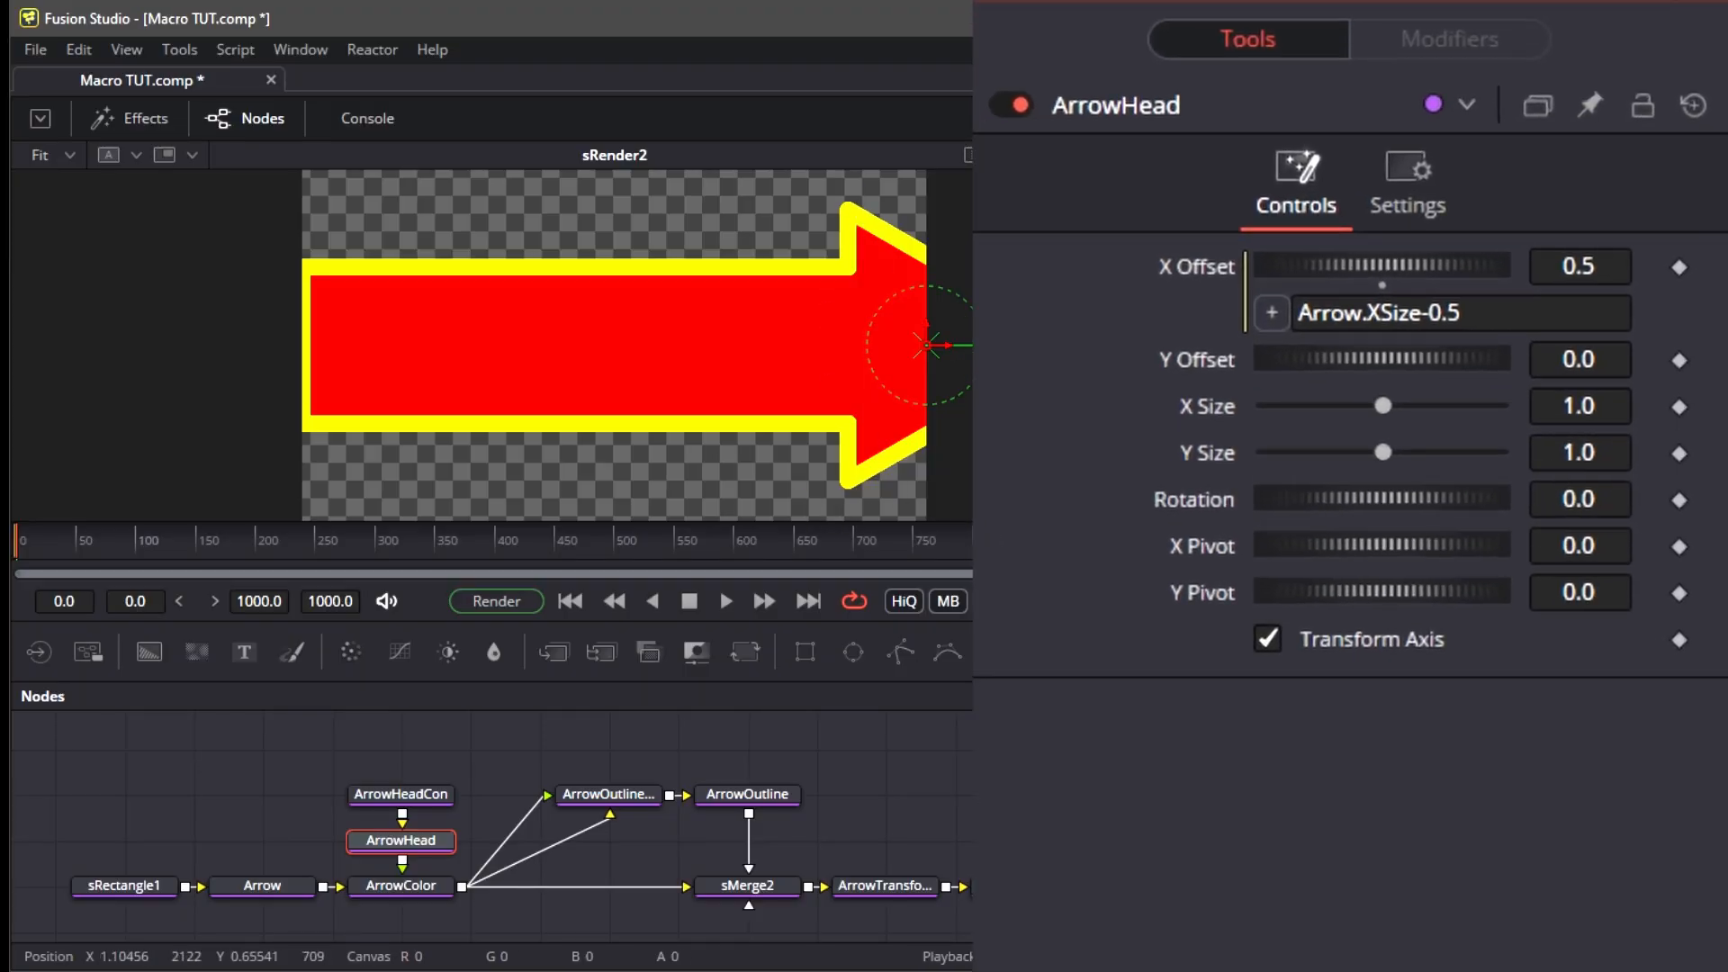
Test the Arrow node's X Size to check that the head follows the shaft, and select ArrowTransform
left_click(262, 886)
left_click_drag(1377, 360, 1359, 405)
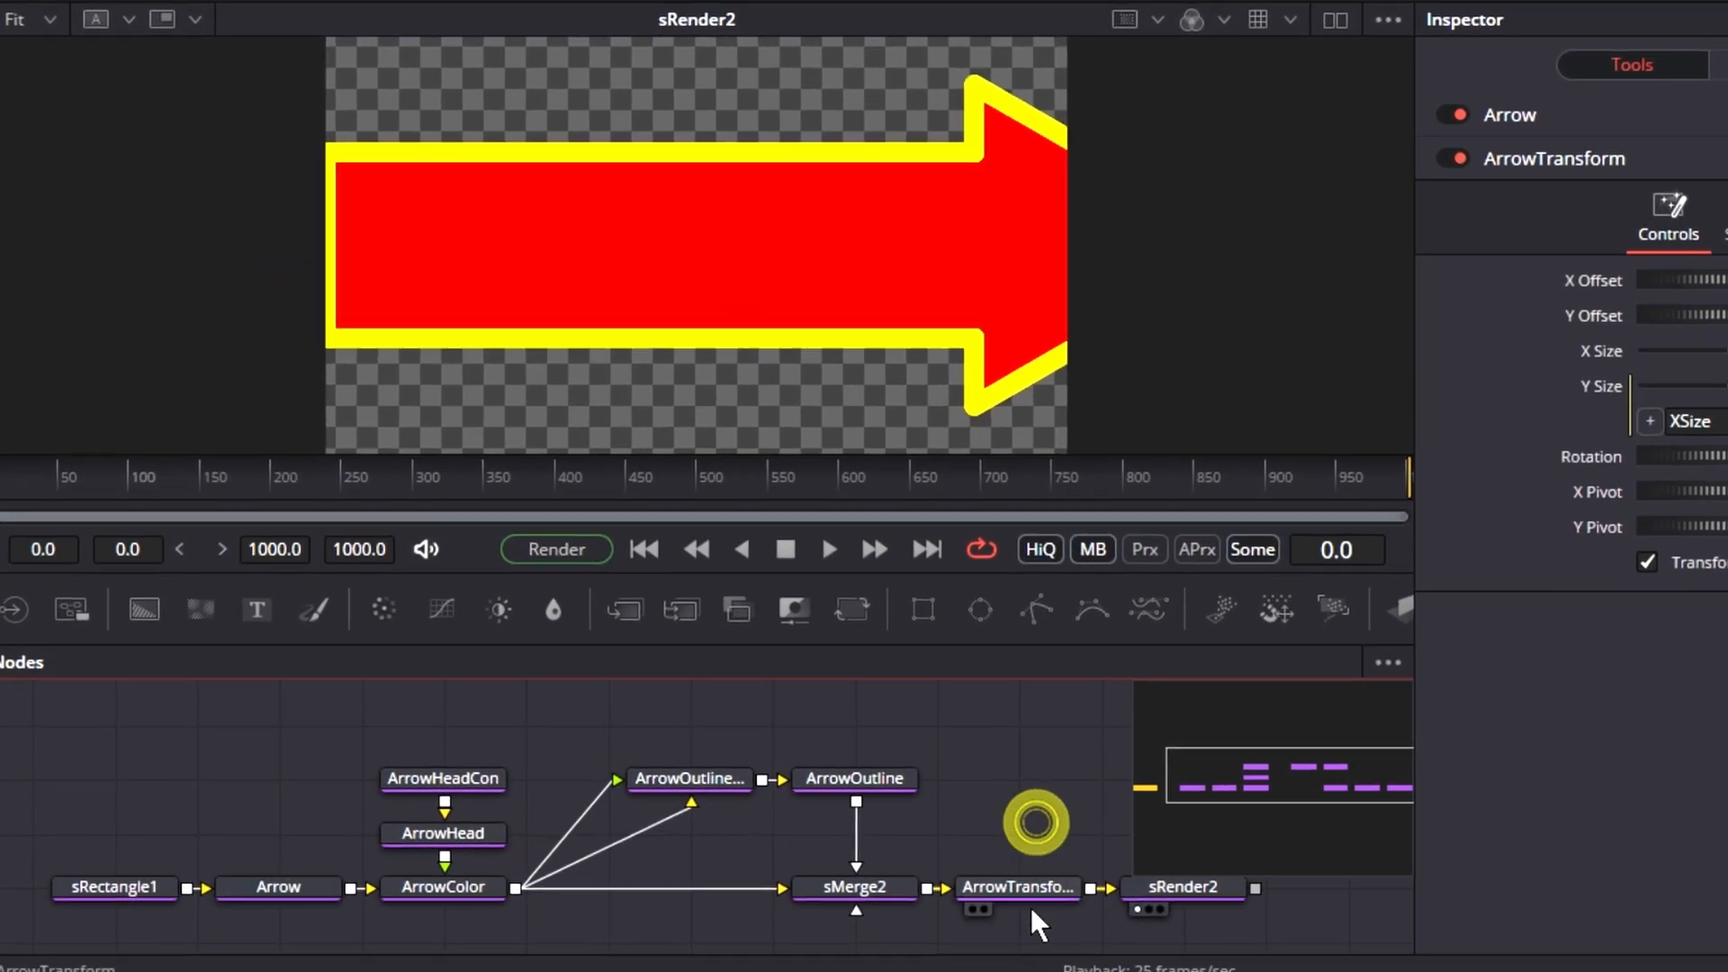
left_click(1024, 889)
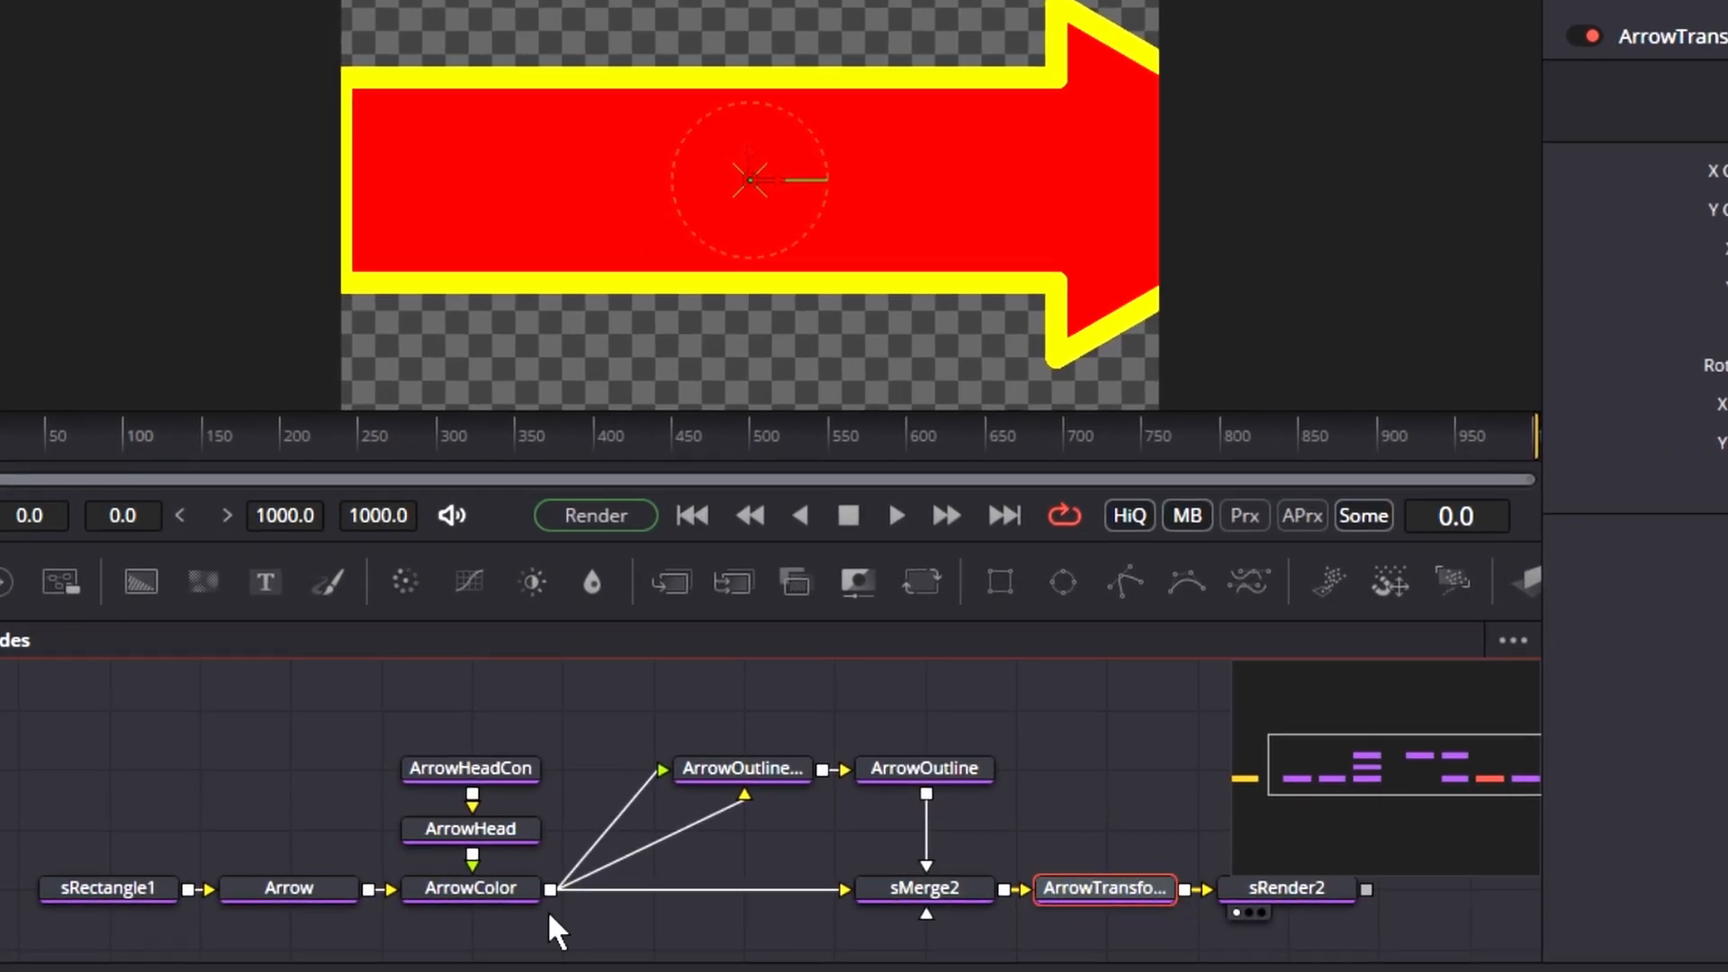
Create a macro from all arrow nodes, adding ArrowColor, Arrow, ArrowHead, ArrowHeadCon, ArrowOutlineCol, ArrowOutline and sRender2 to the selection in that order before the rest
left_click(484, 896, "ctrl")
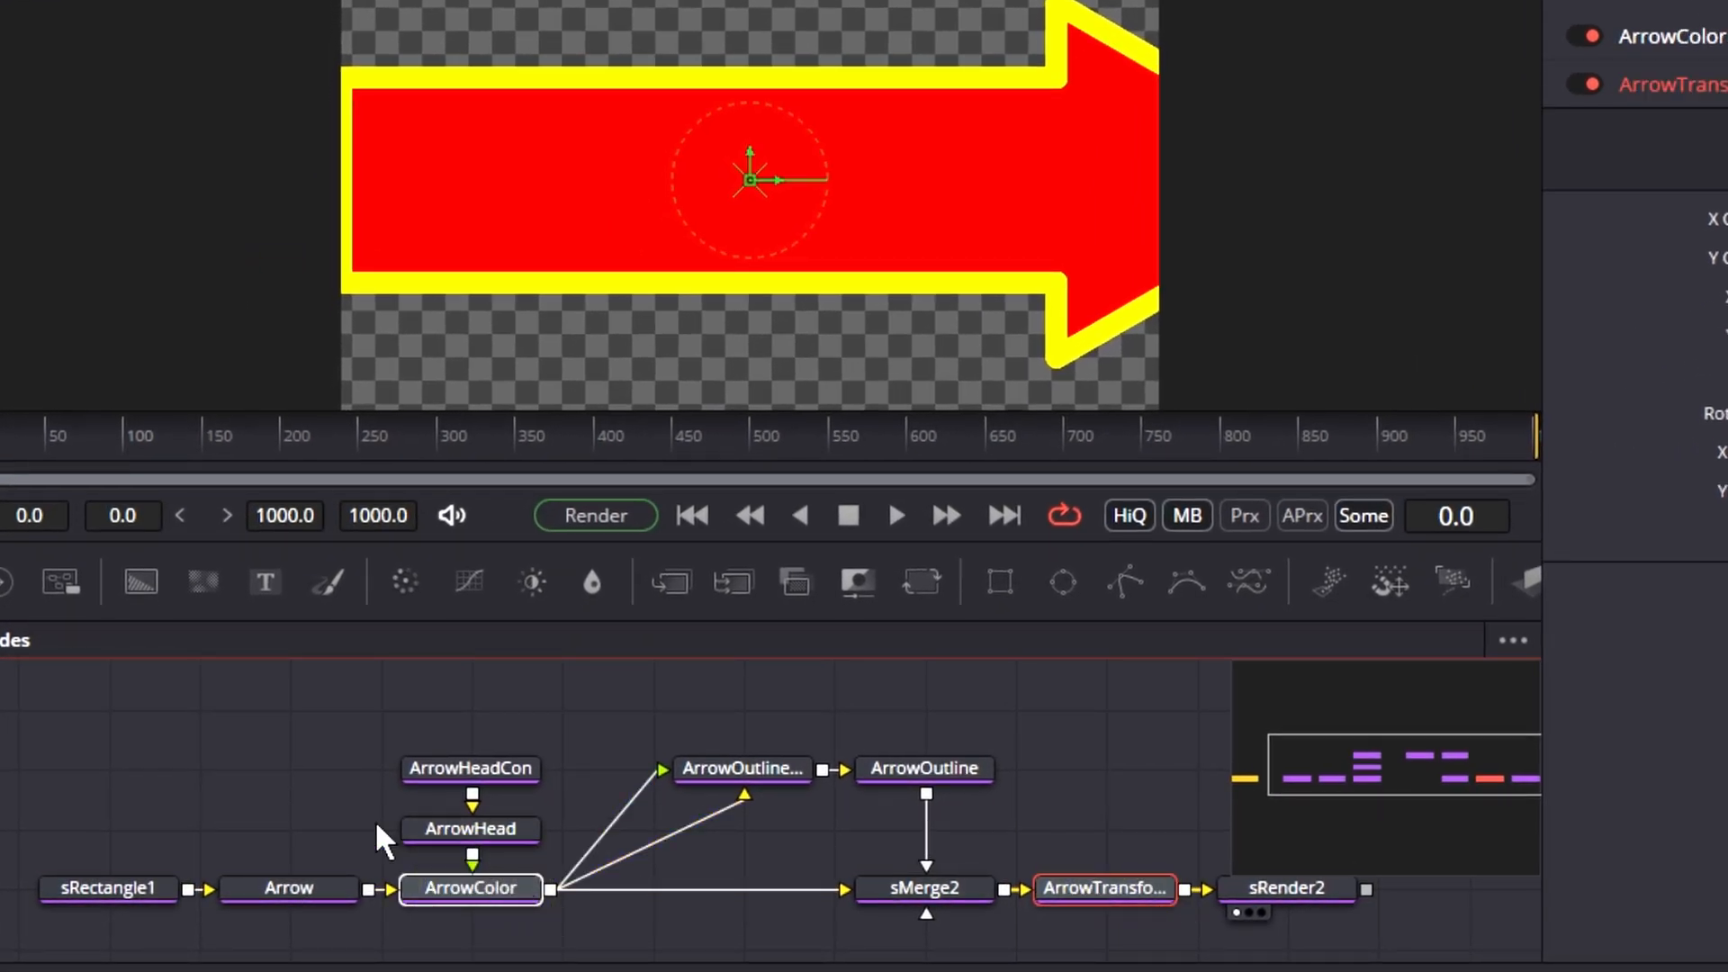
left_click(288, 886, "ctrl")
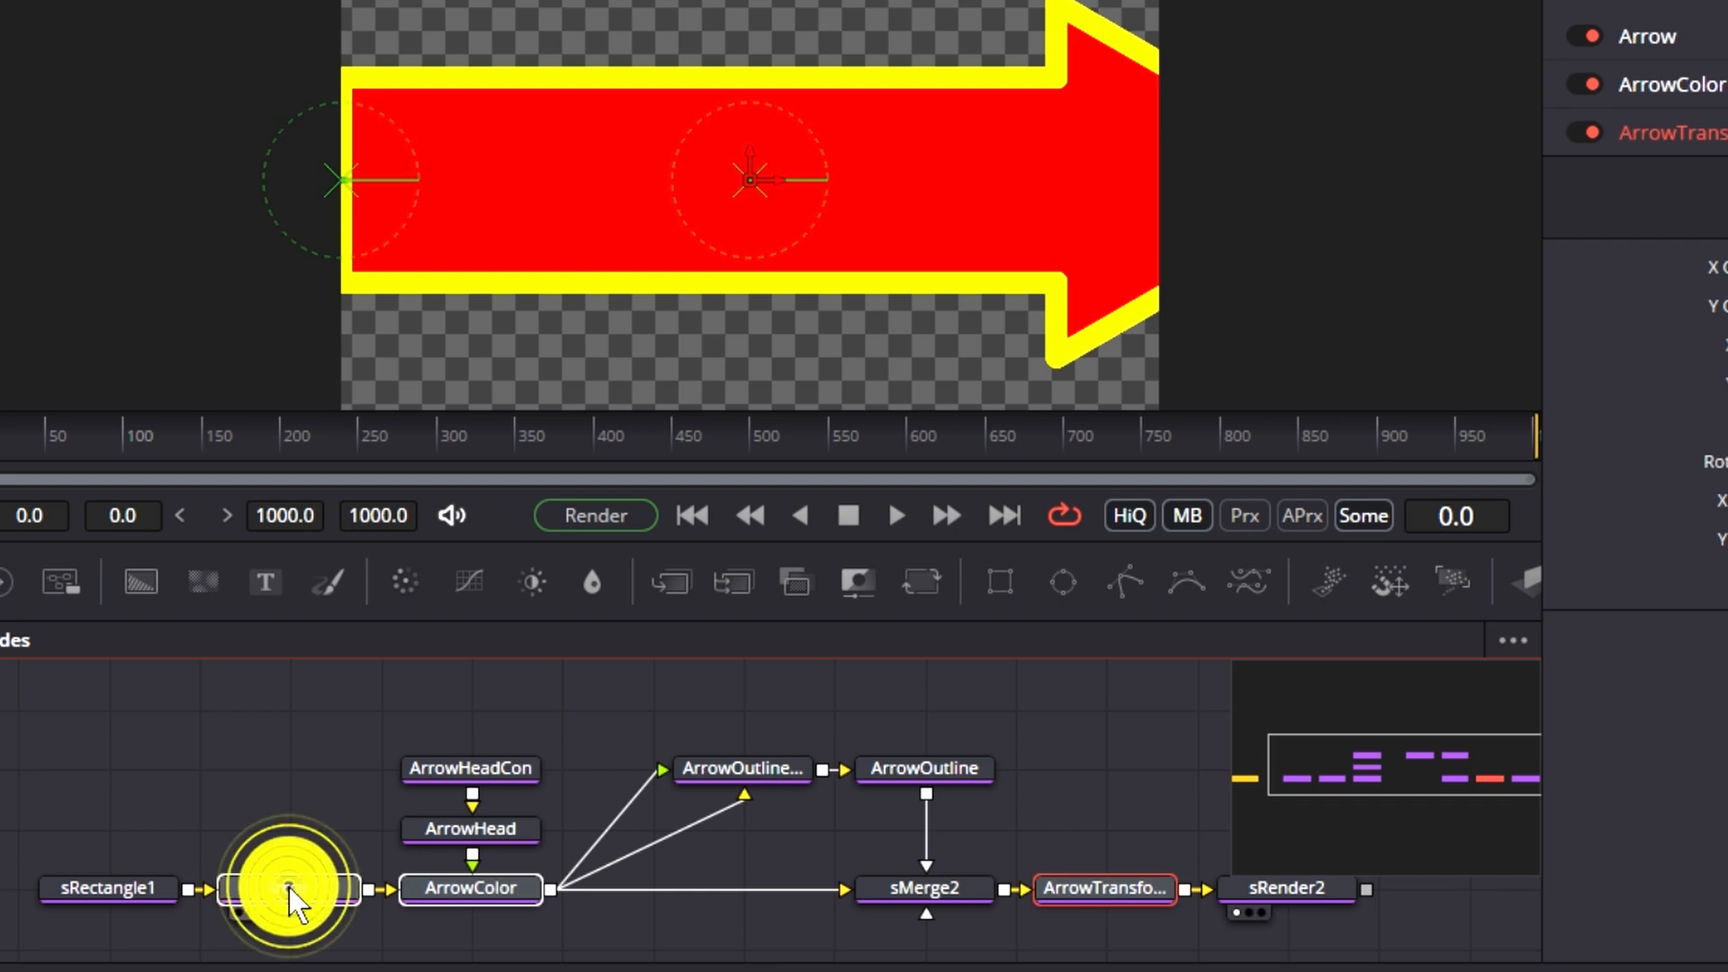
left_click(511, 838, "ctrl")
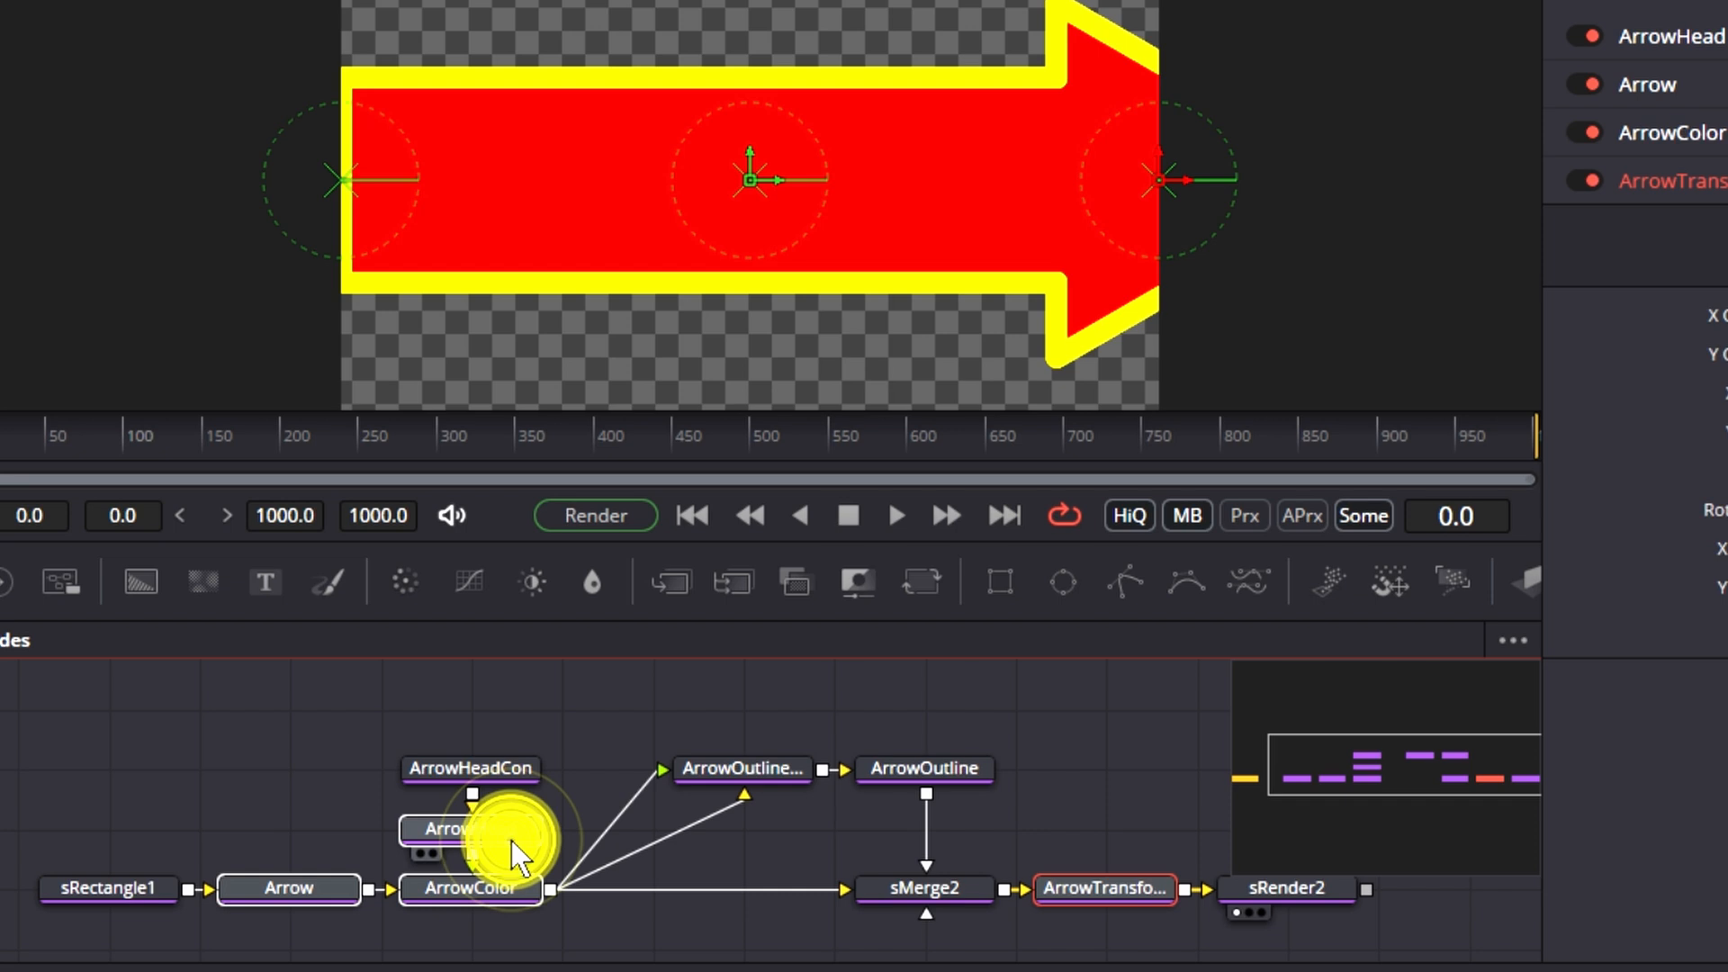
left_click(515, 761, "ctrl")
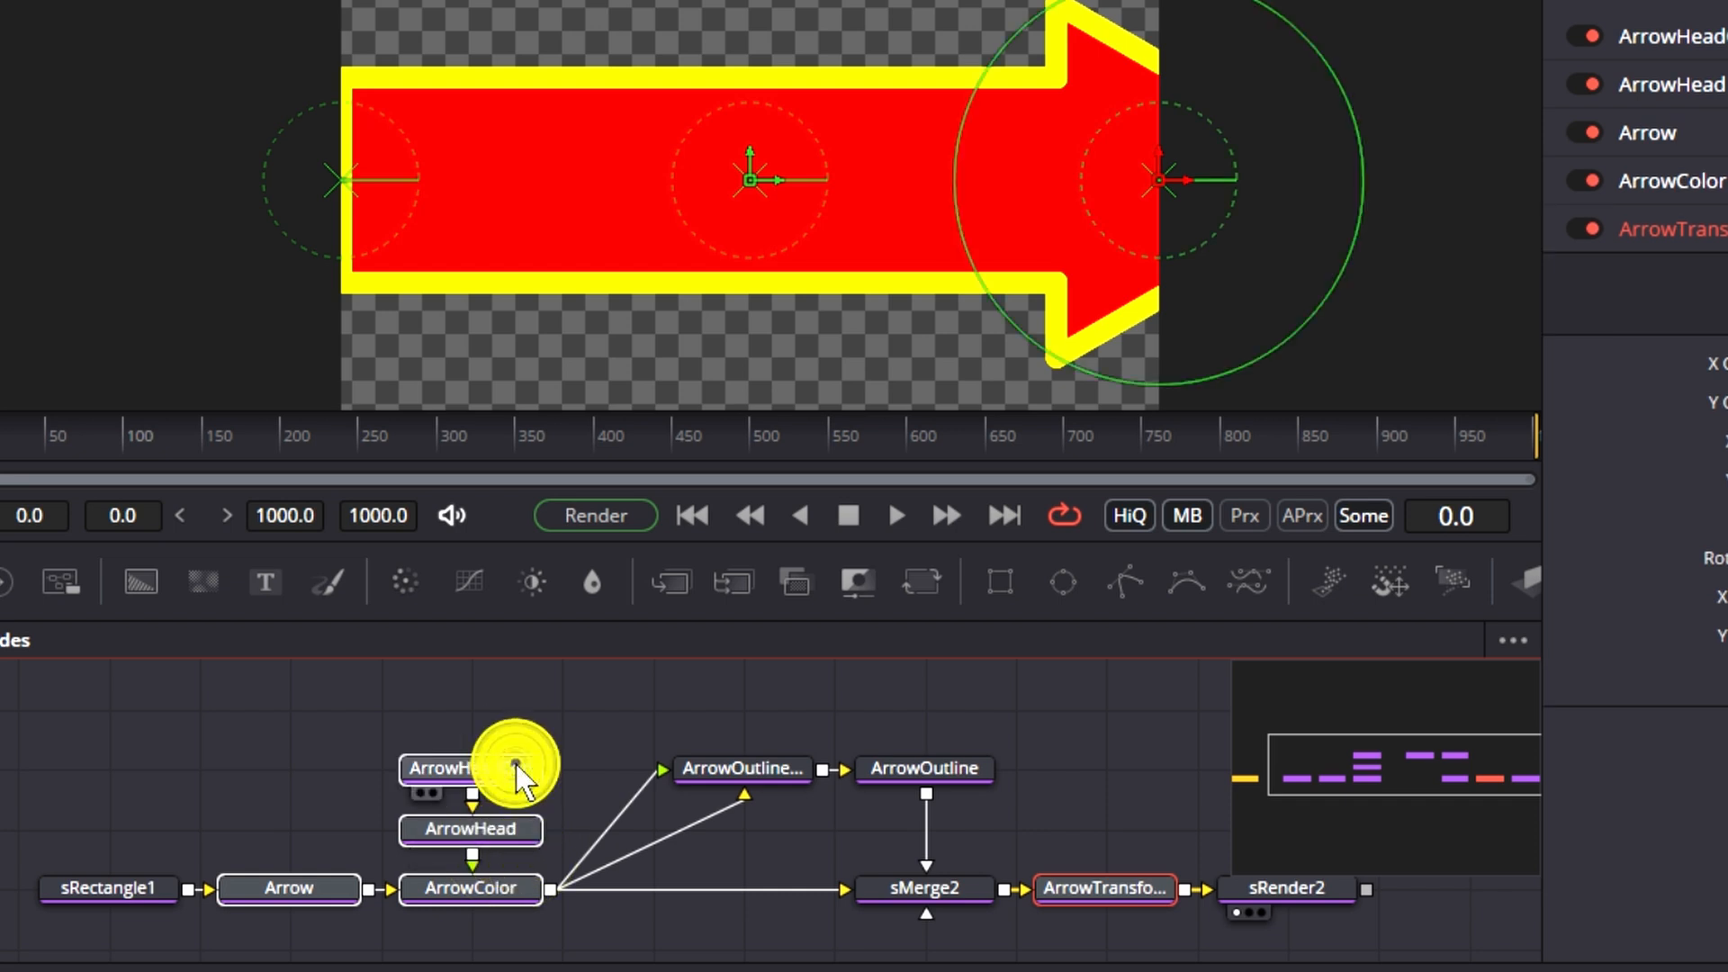
left_click(724, 780, "ctrl")
left_click(936, 765, "ctrl")
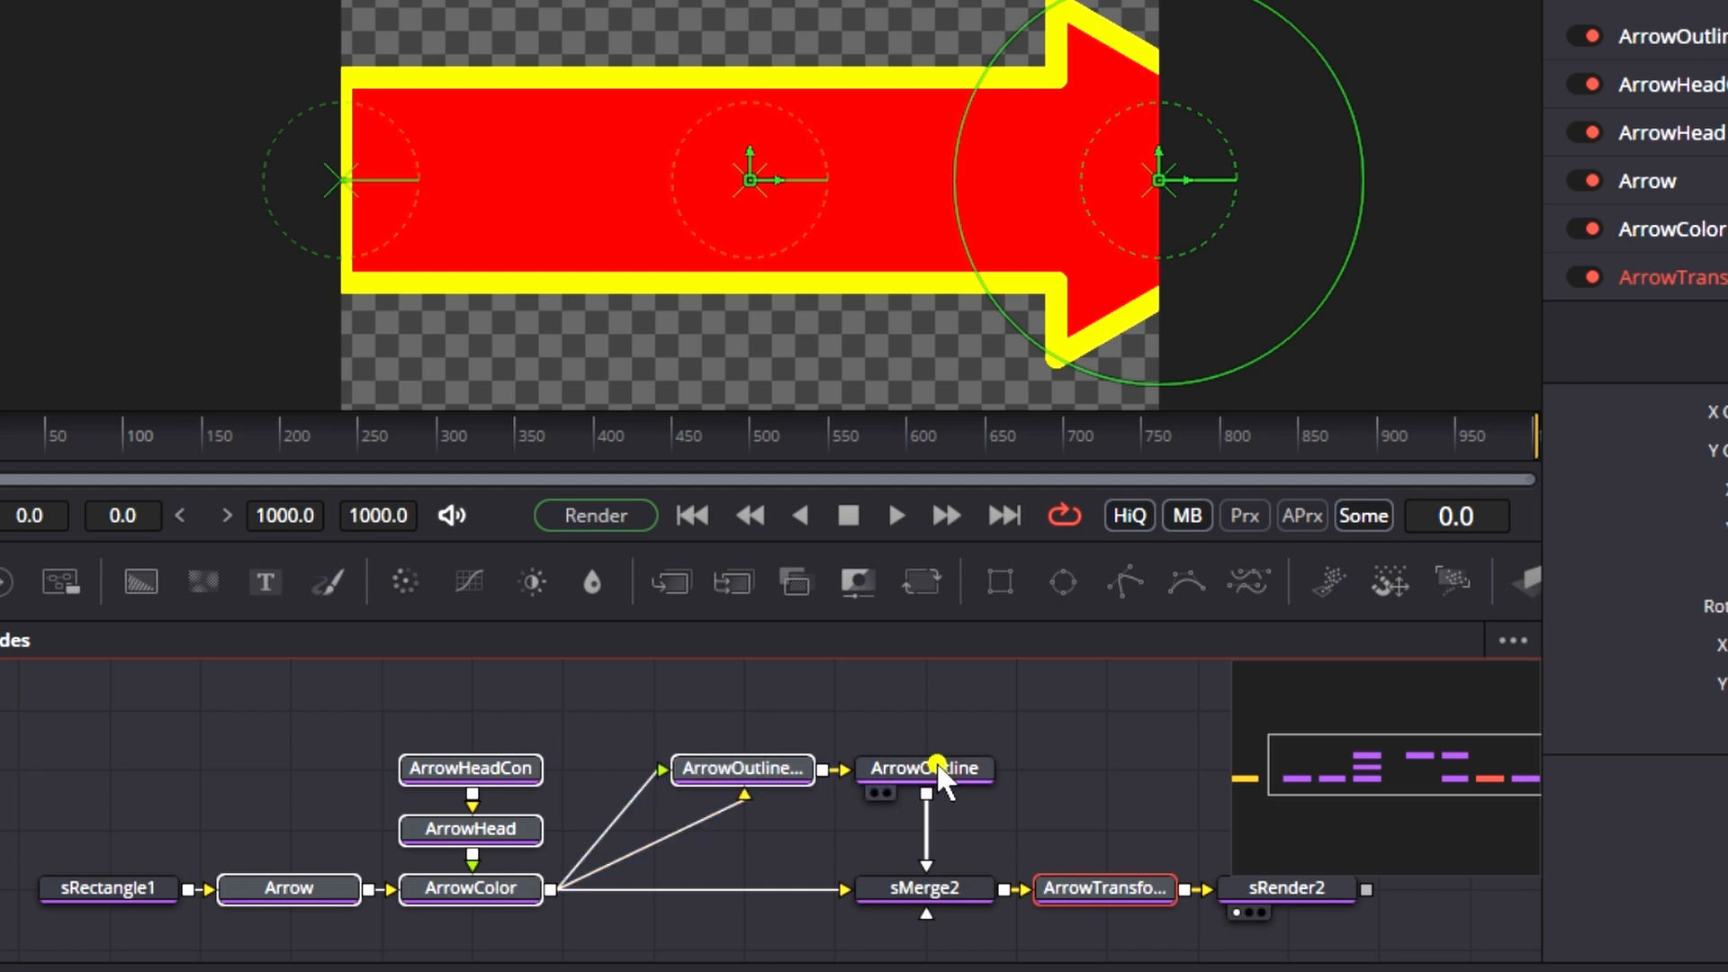
left_click(1315, 888, "ctrl")
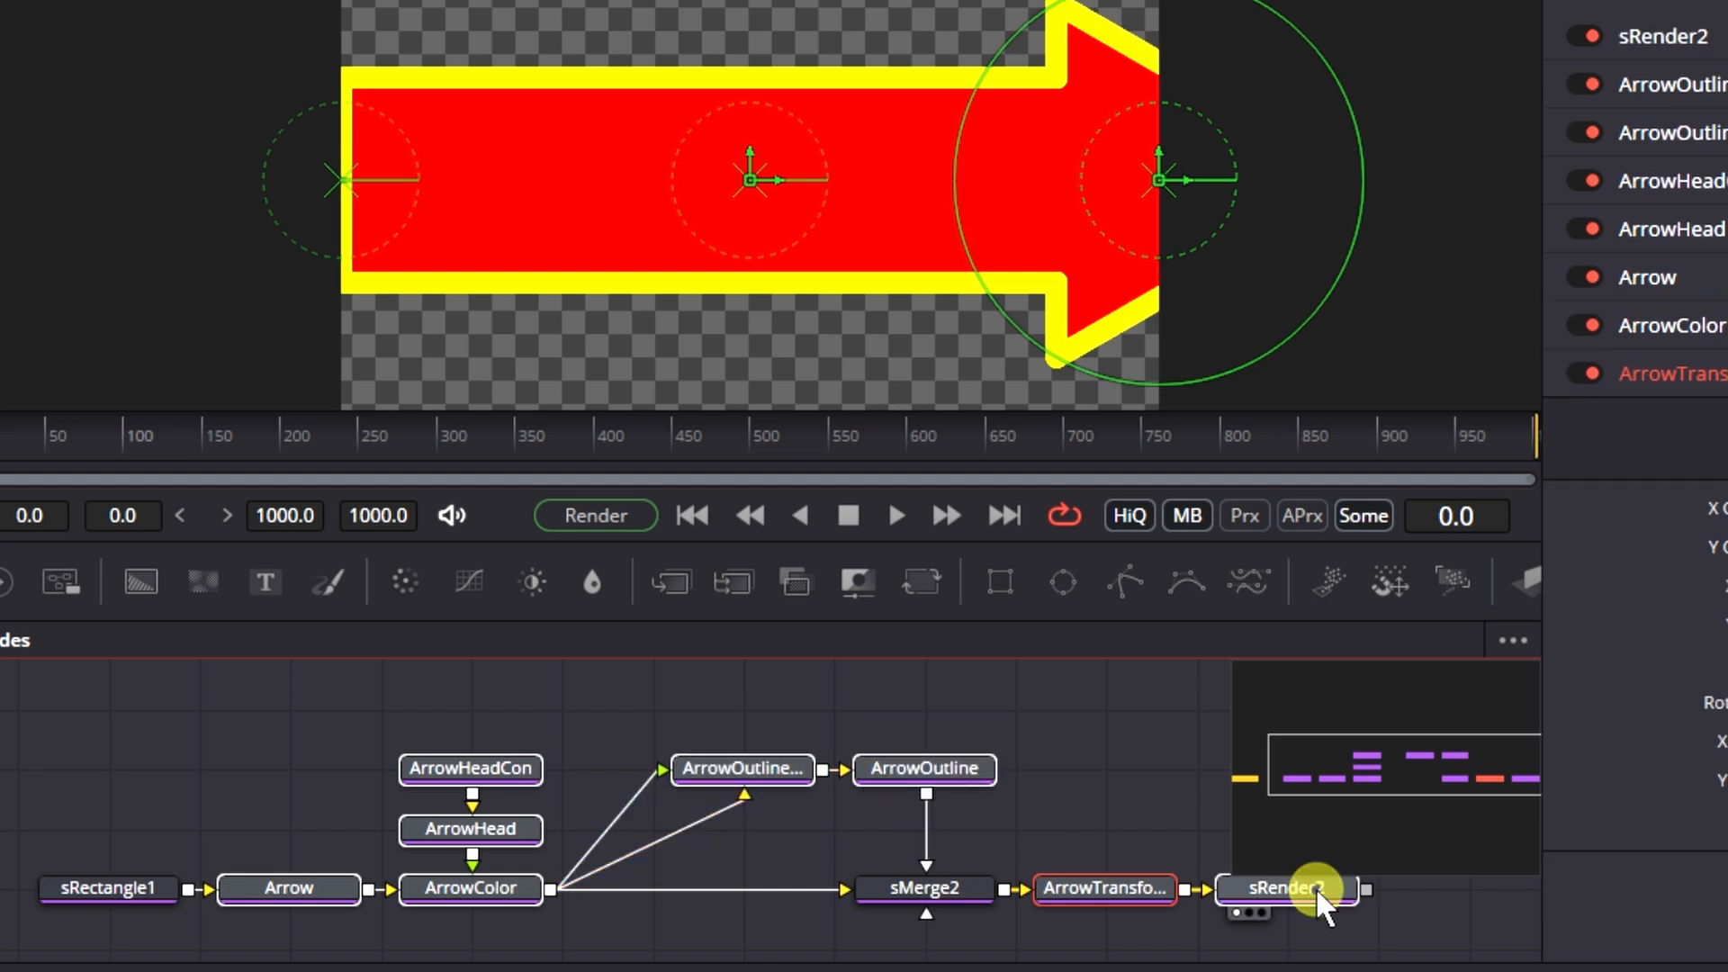
left_click_drag(1472, 936, 2, 721)
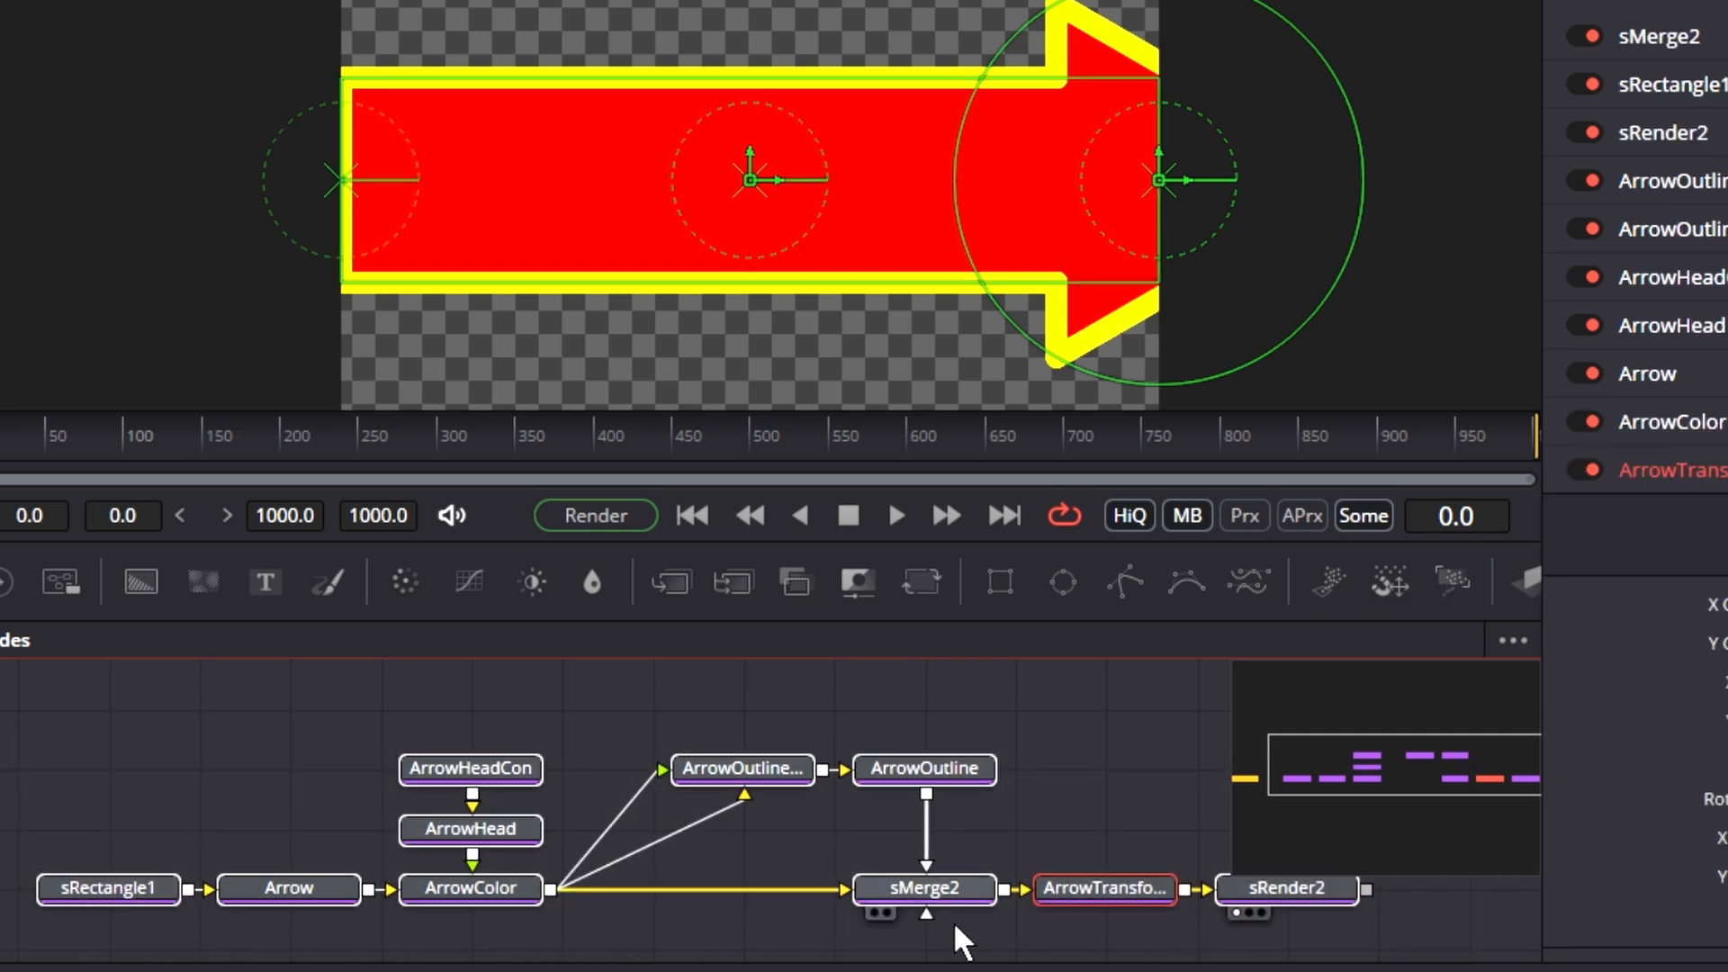
right_click(932, 890)
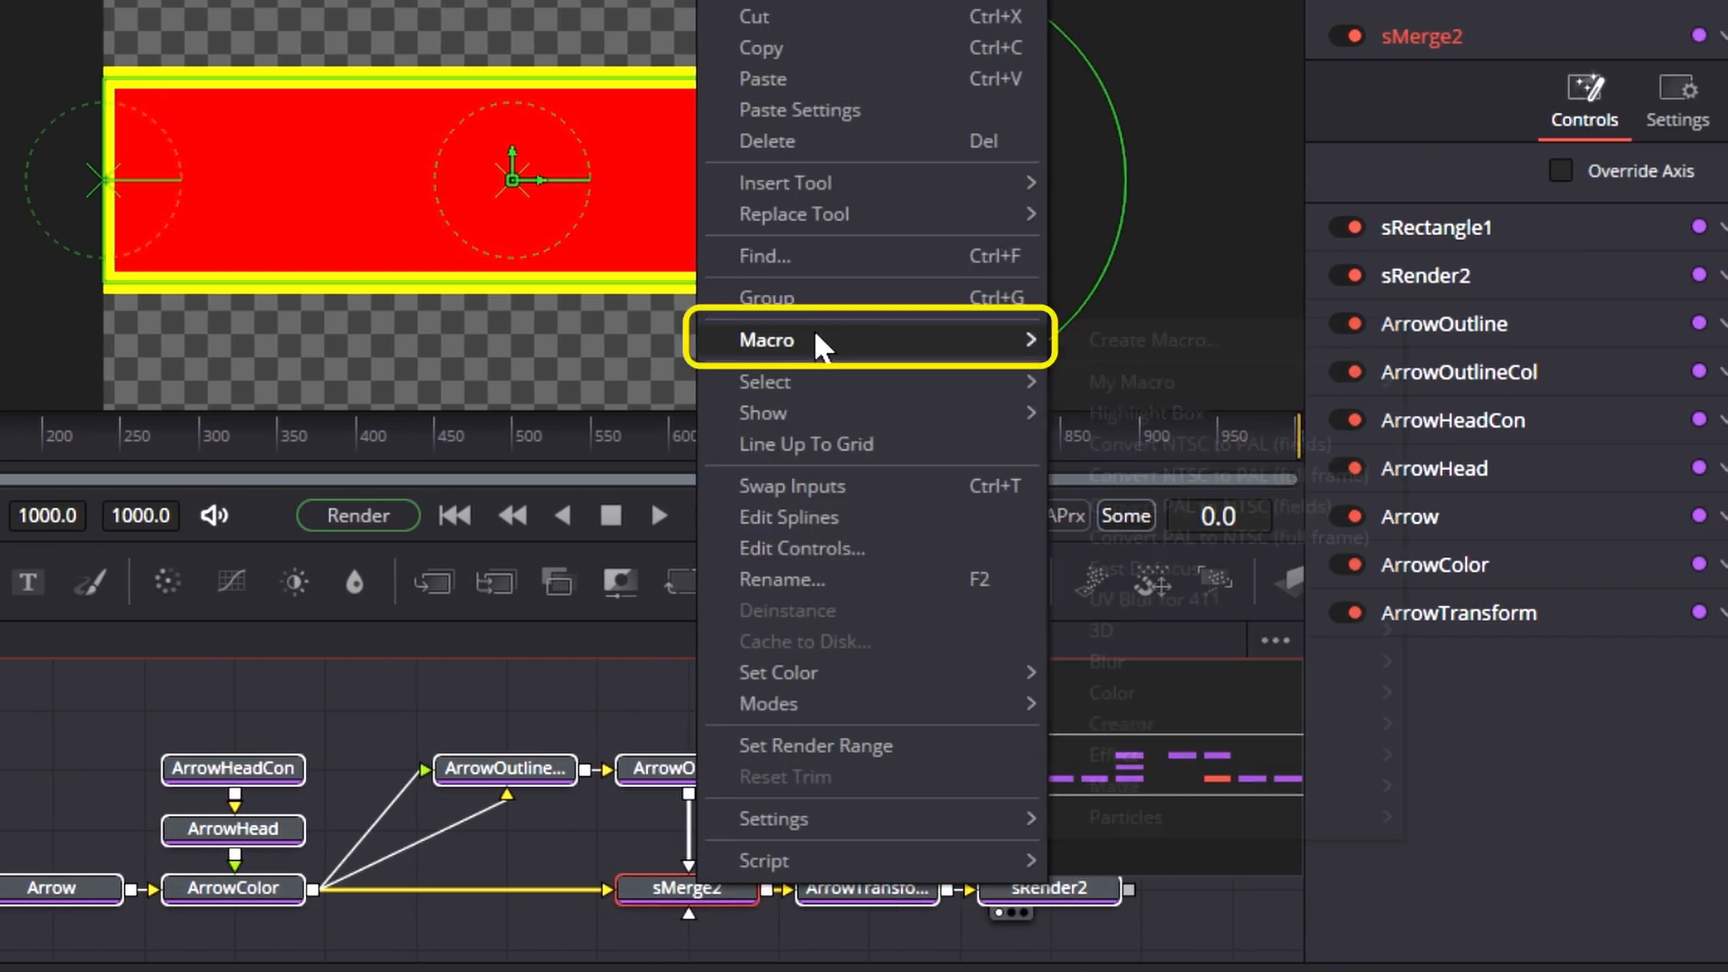
mouse_move(797, 340)
left_click(1143, 345)
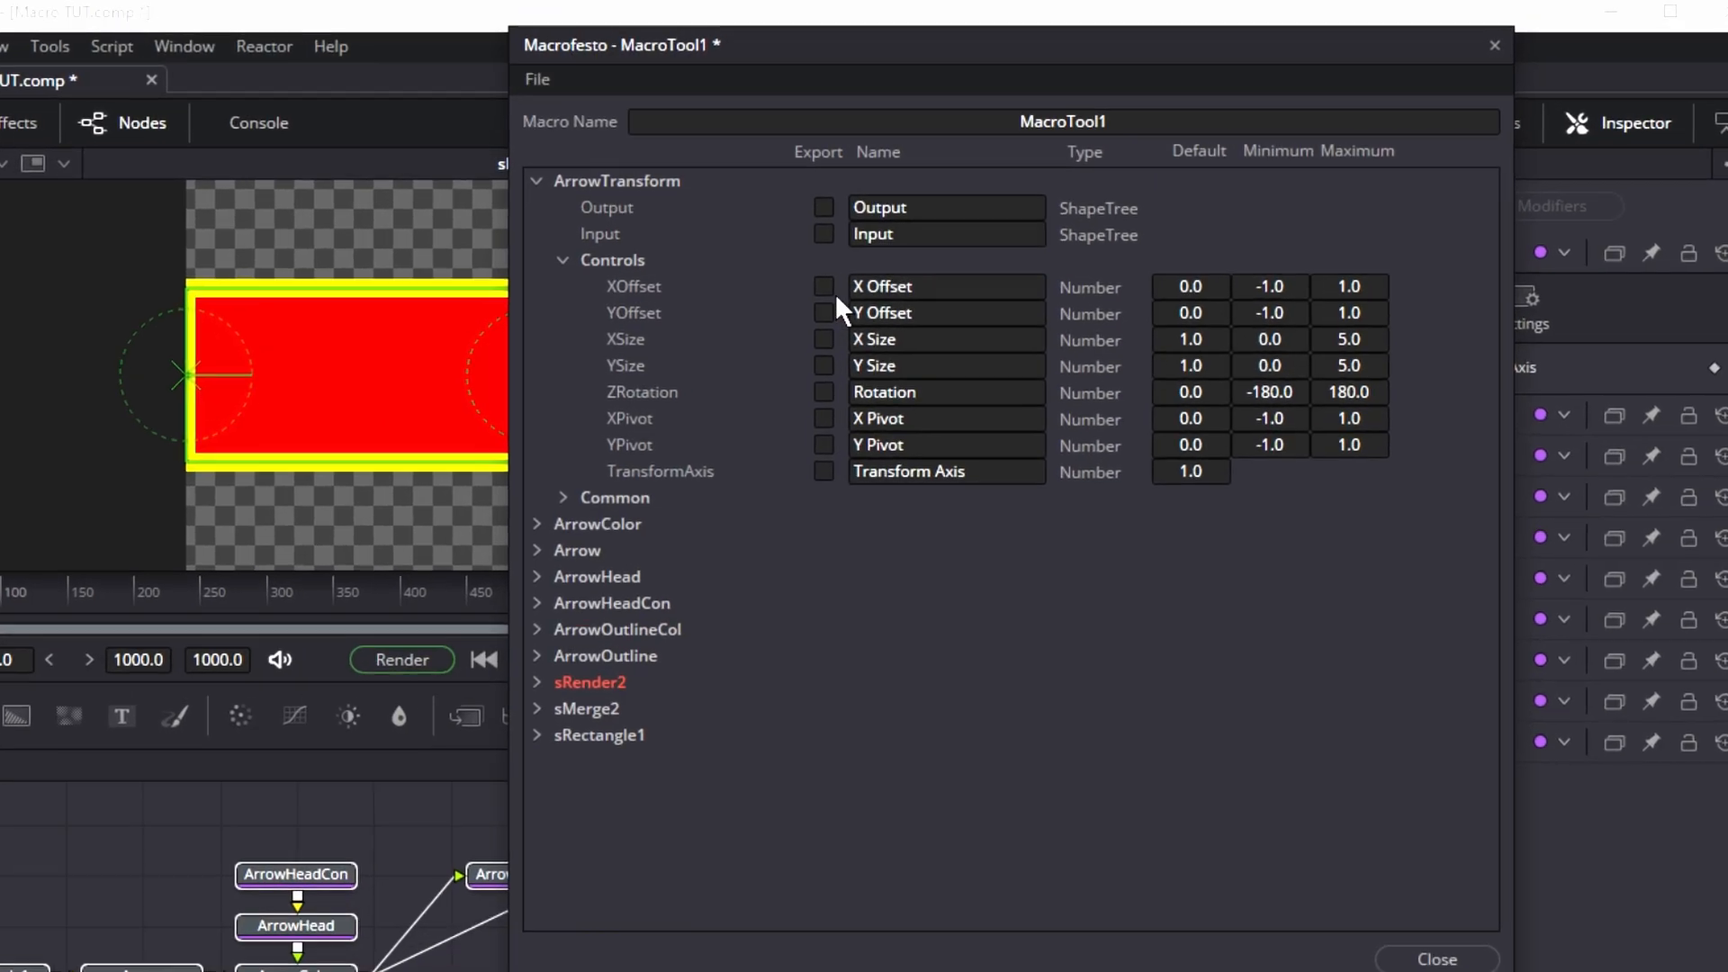
Export ArrowTransform's X Offset, Y Offset, X Size and Rotation for the macro, renaming X Size to Size
left_click(663, 259)
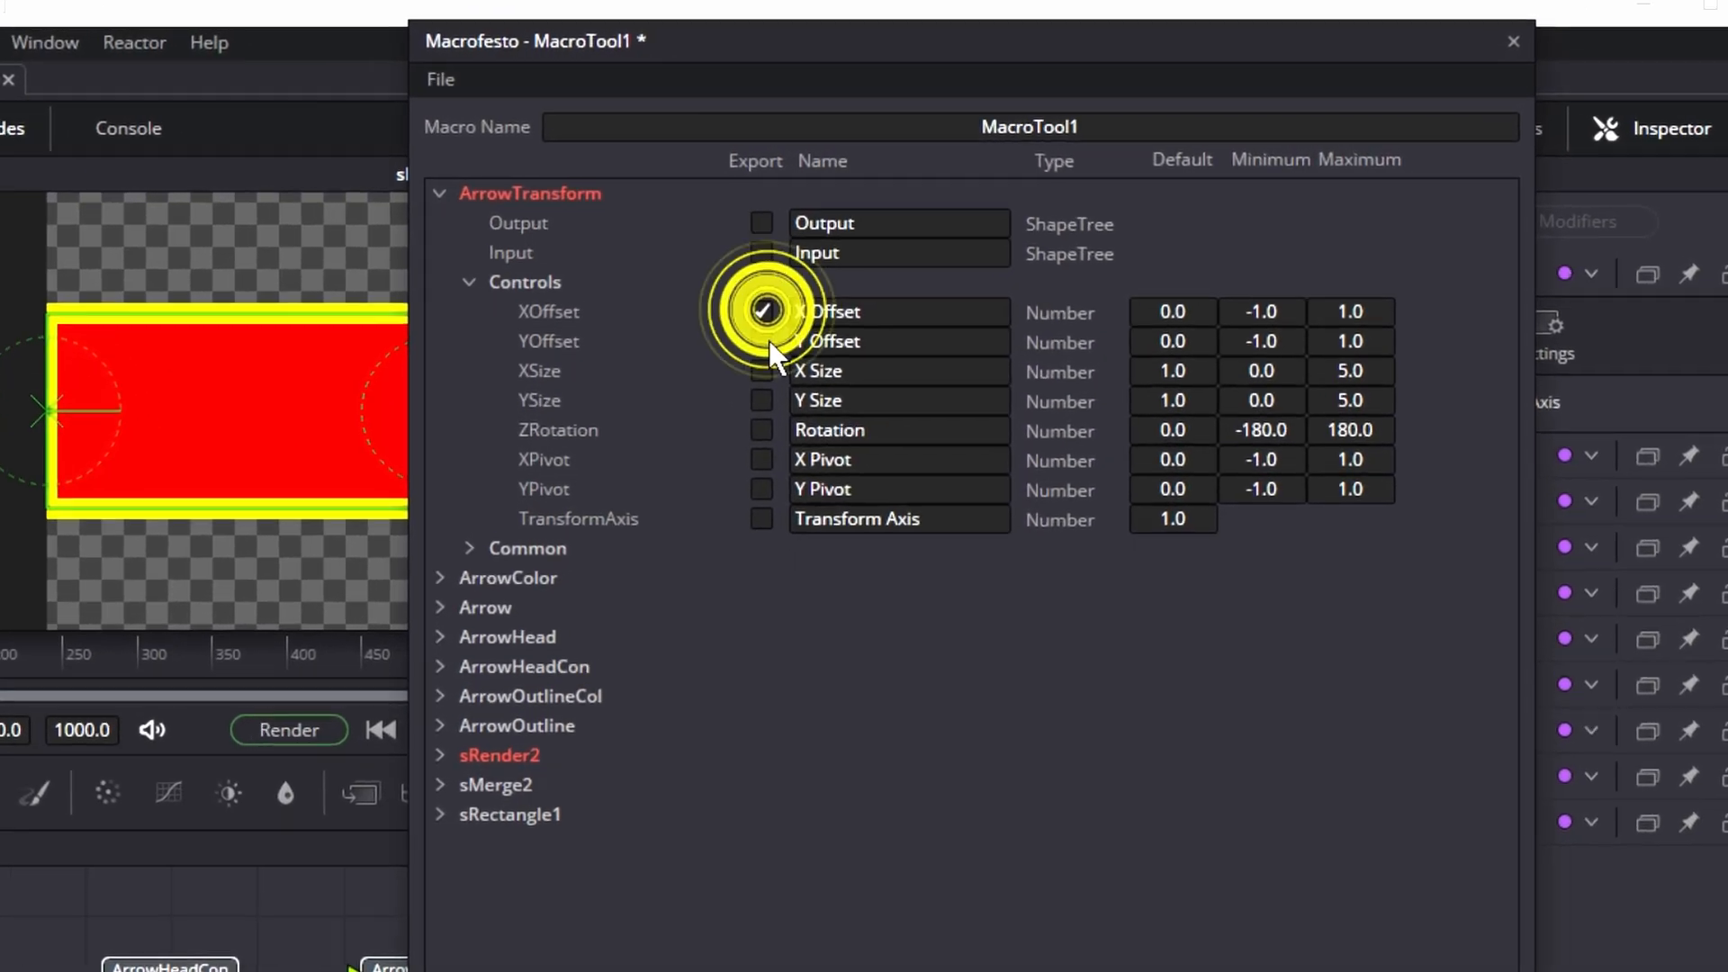
left_click(663, 282)
left_click(718, 420)
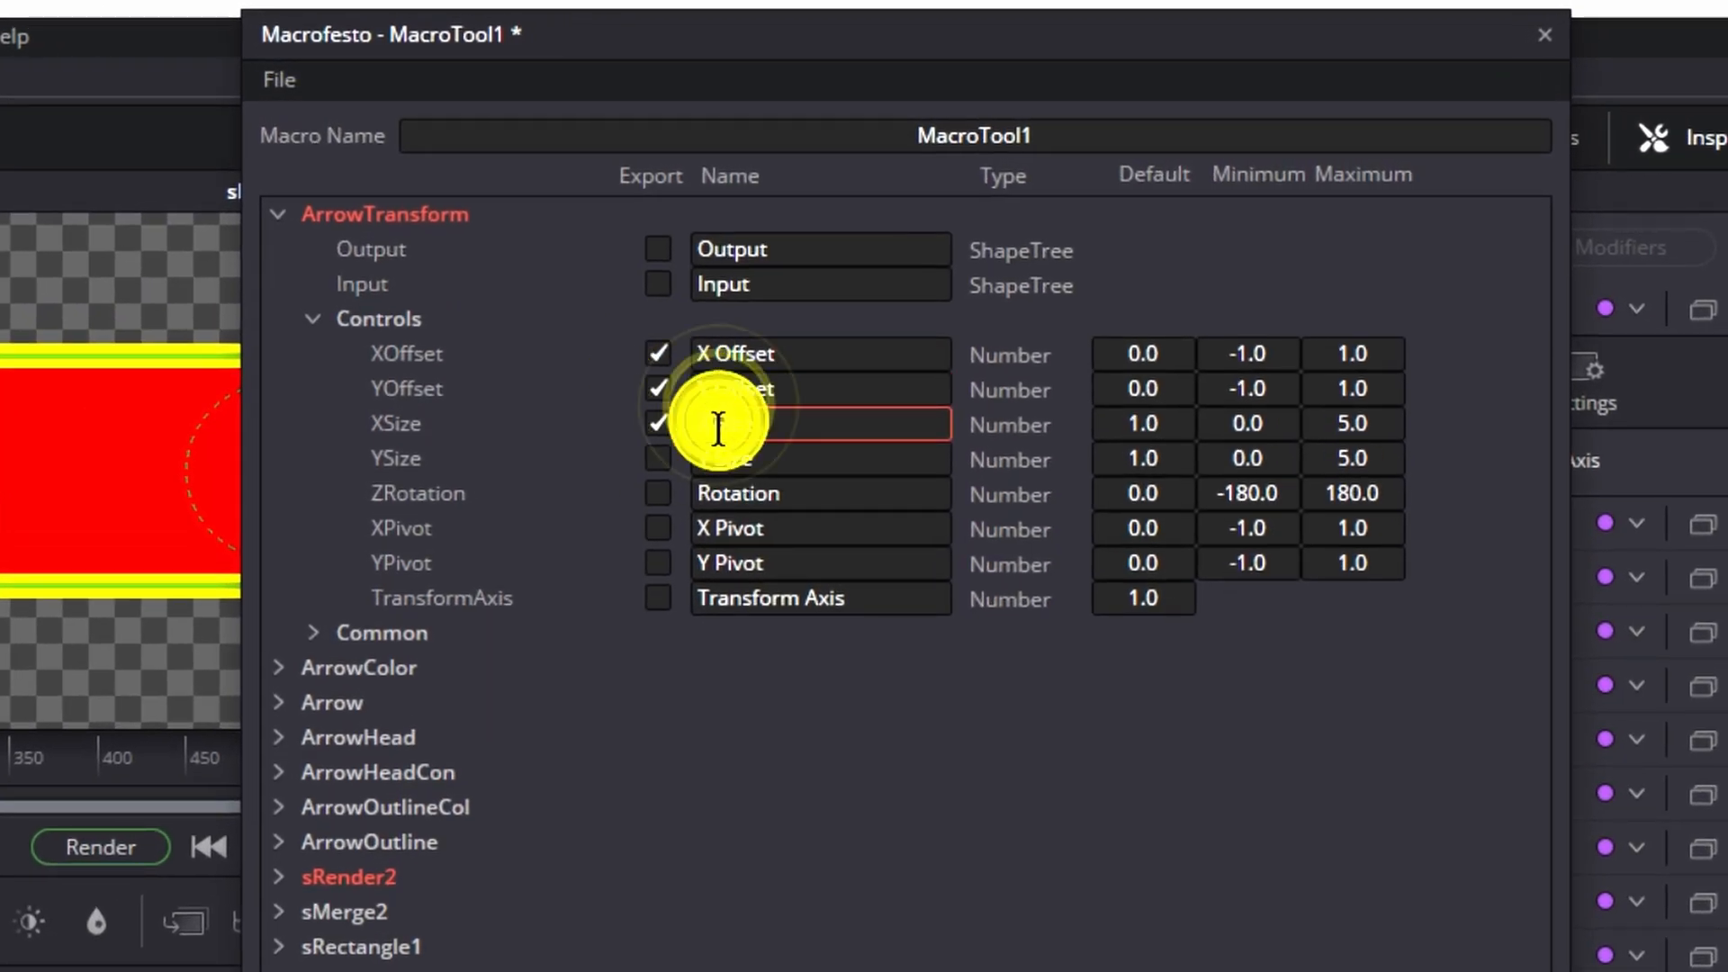
key("BackSpace")
key("BackSpace")
key("Return")
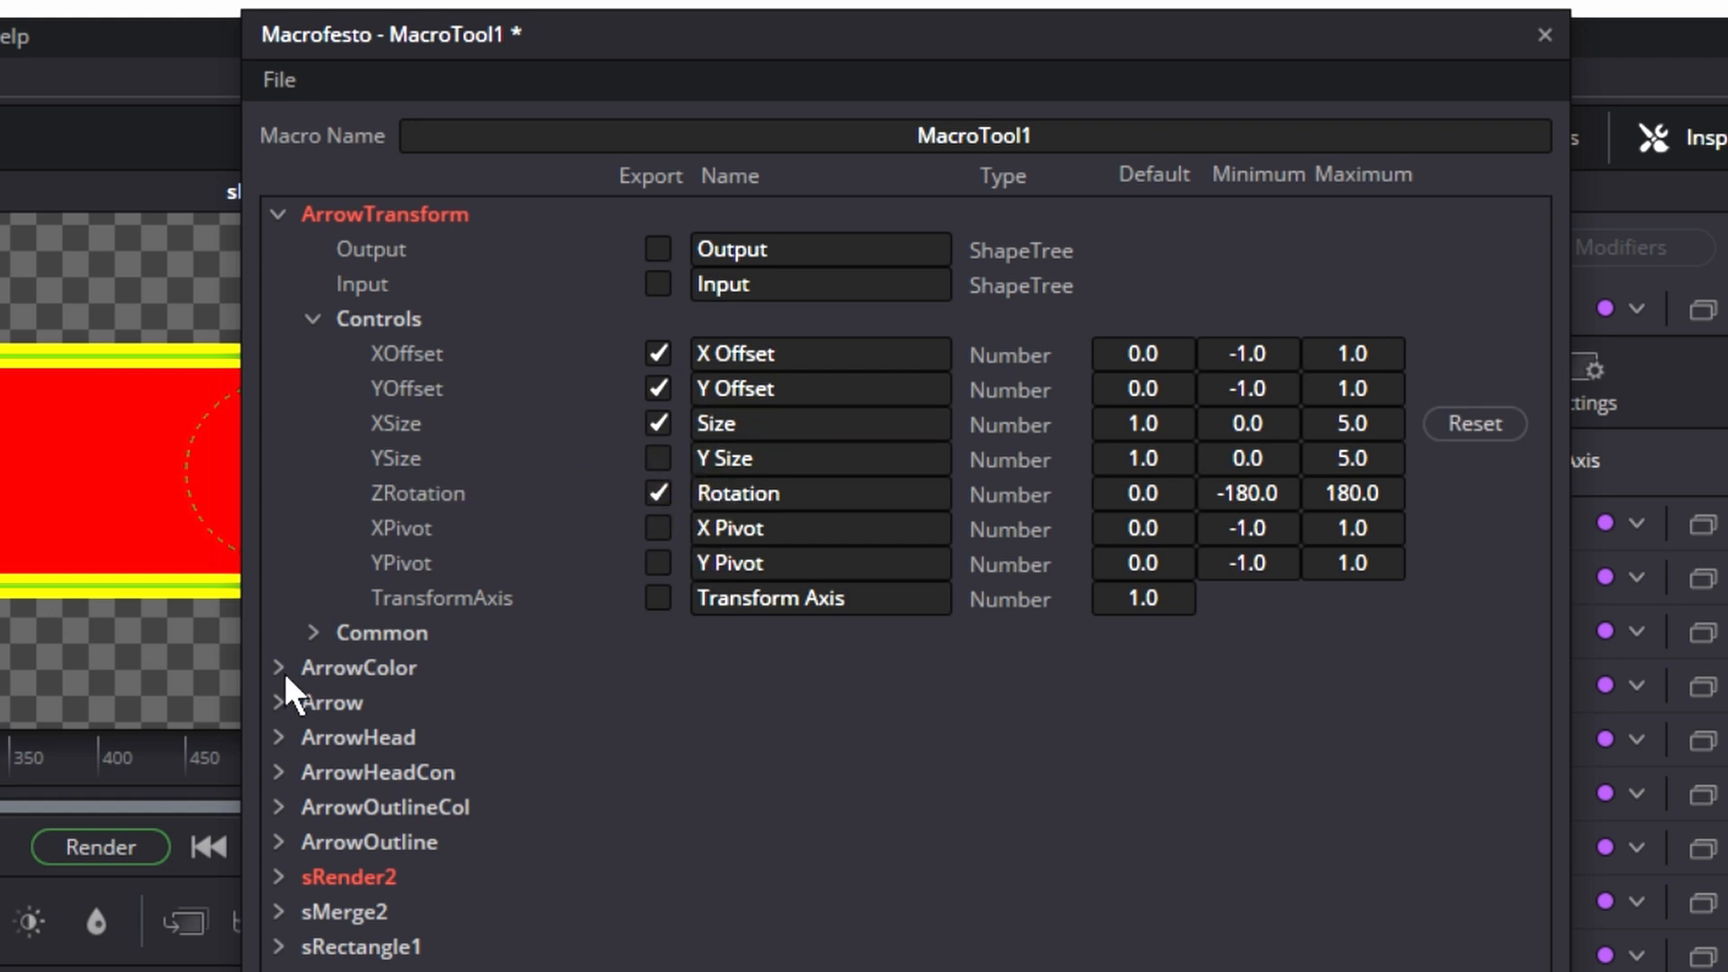
Export ArrowColor's Red, Green, Blue, Alpha and Opacity, and rename its Color control to Fill Color
left_click(284, 672)
scroll(586, 585, "down", 3)
left_click(658, 491)
left_click(658, 525)
left_click(658, 561)
left_click(658, 596)
left_click(658, 631)
left_click(701, 490)
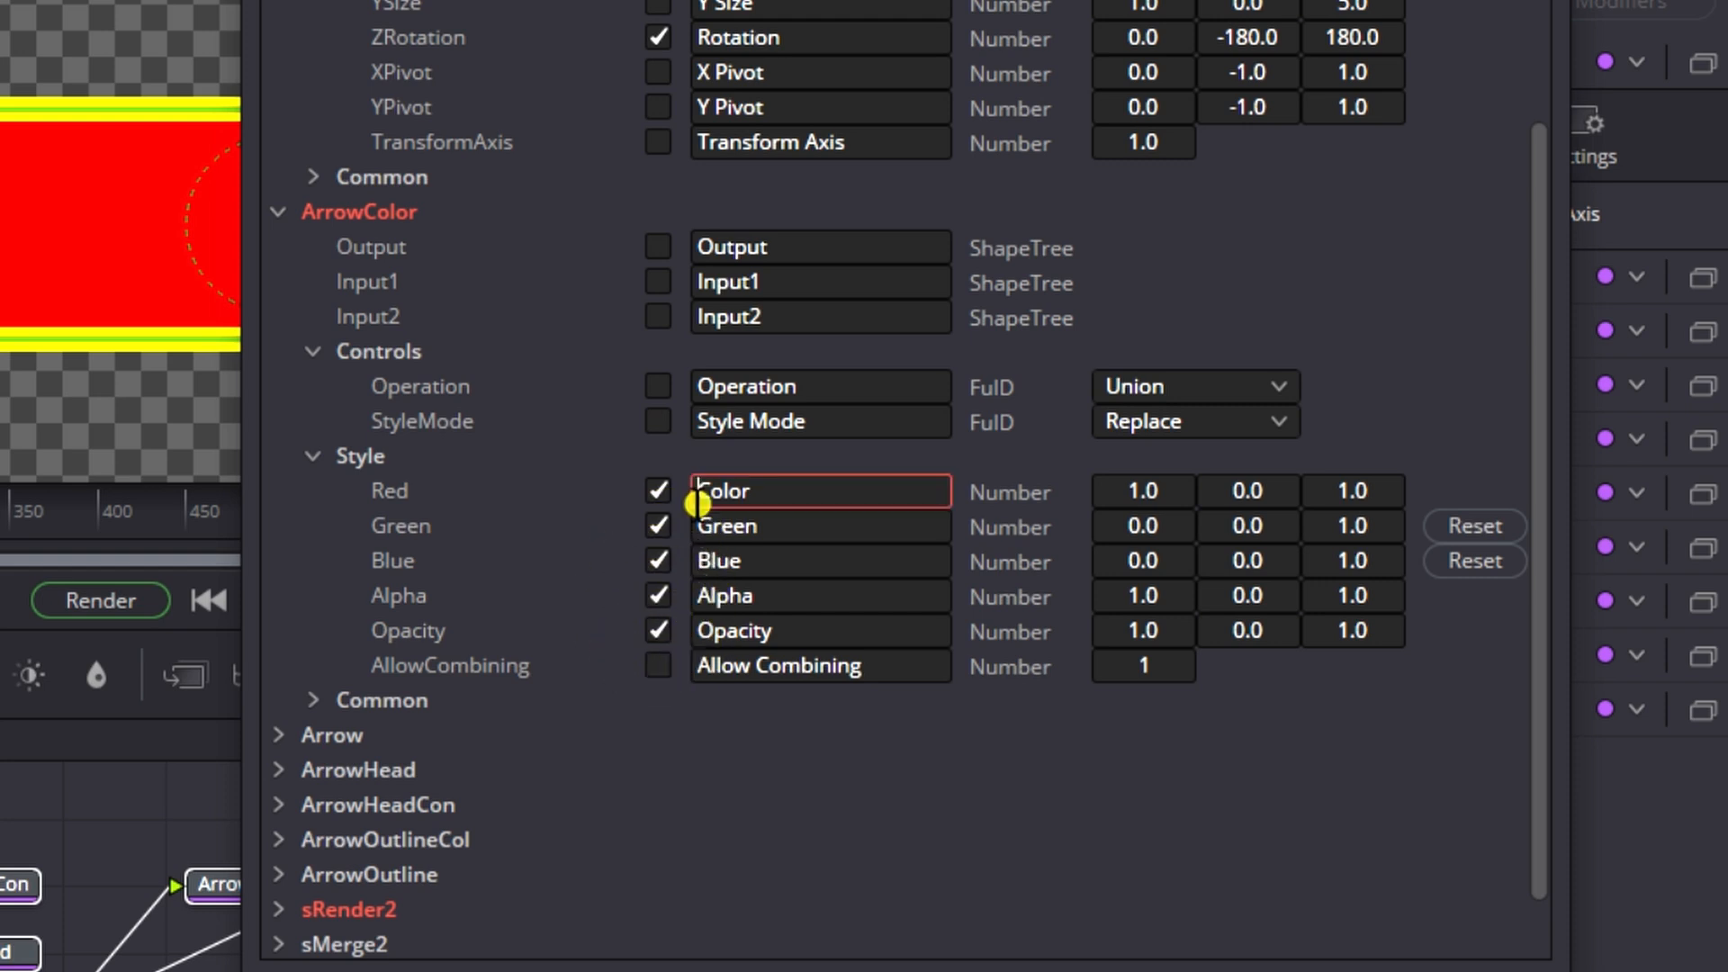
type("Fio")
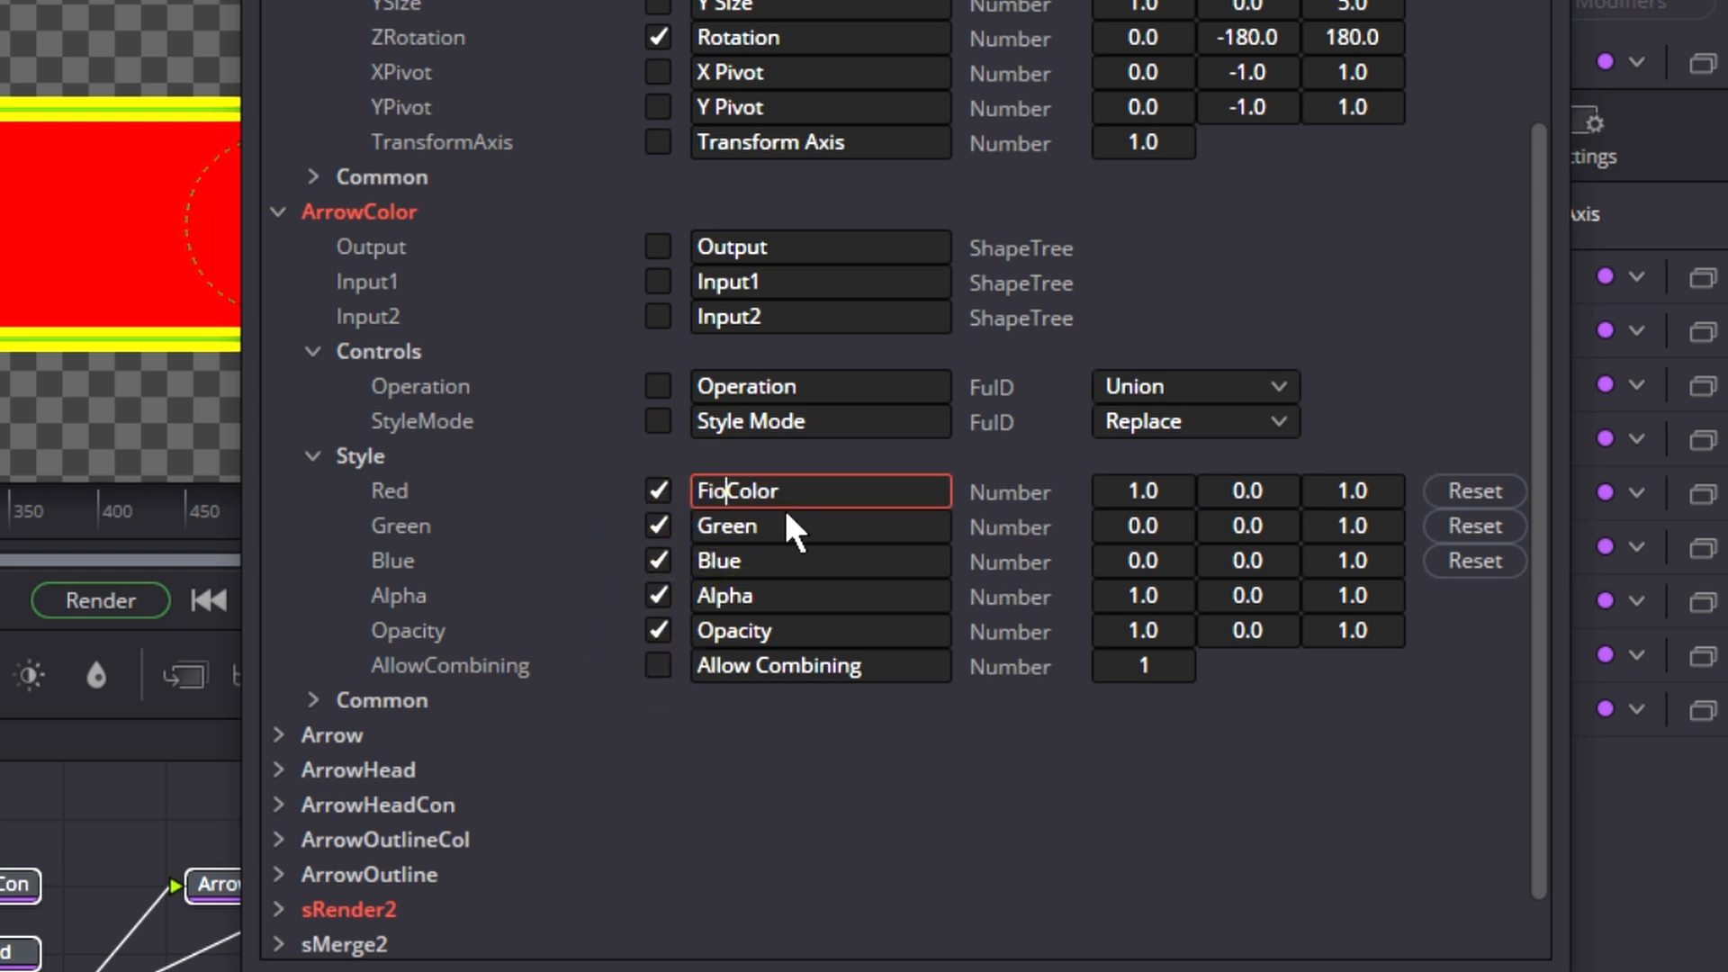
key("BackSpace")
type("ll")
Export the Arrow node's X Size and Y Size controls for the macro
left_click(280, 733)
scroll(567, 693, "down", 3)
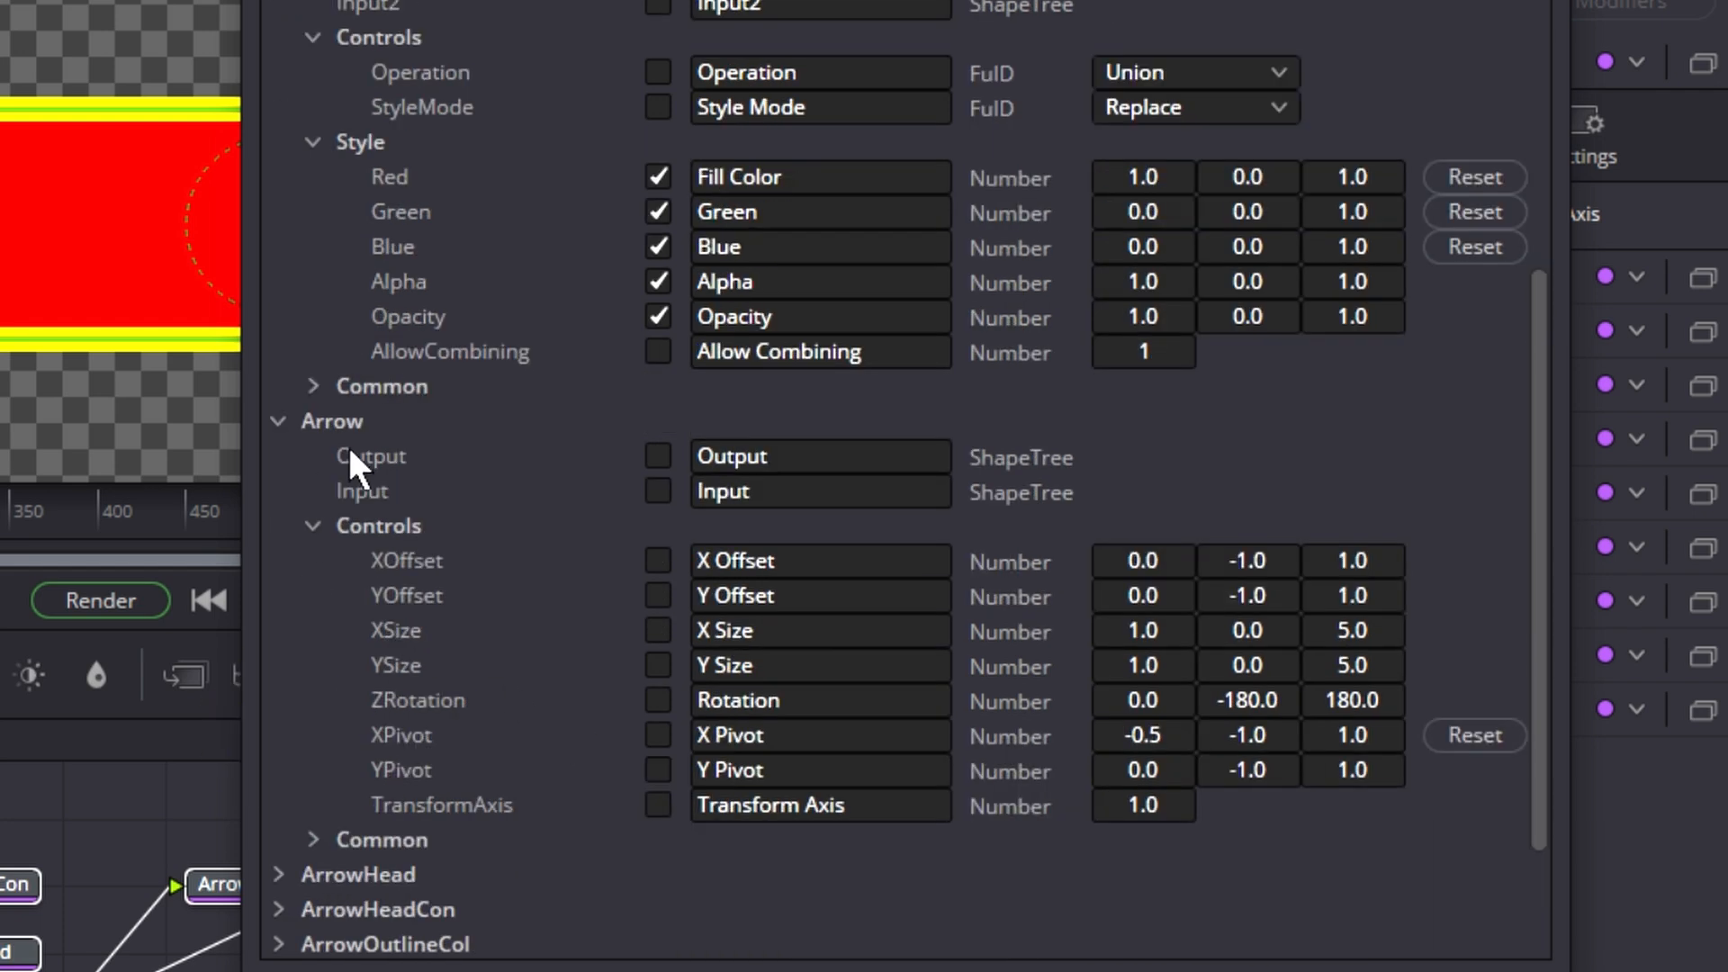
left_click(658, 630)
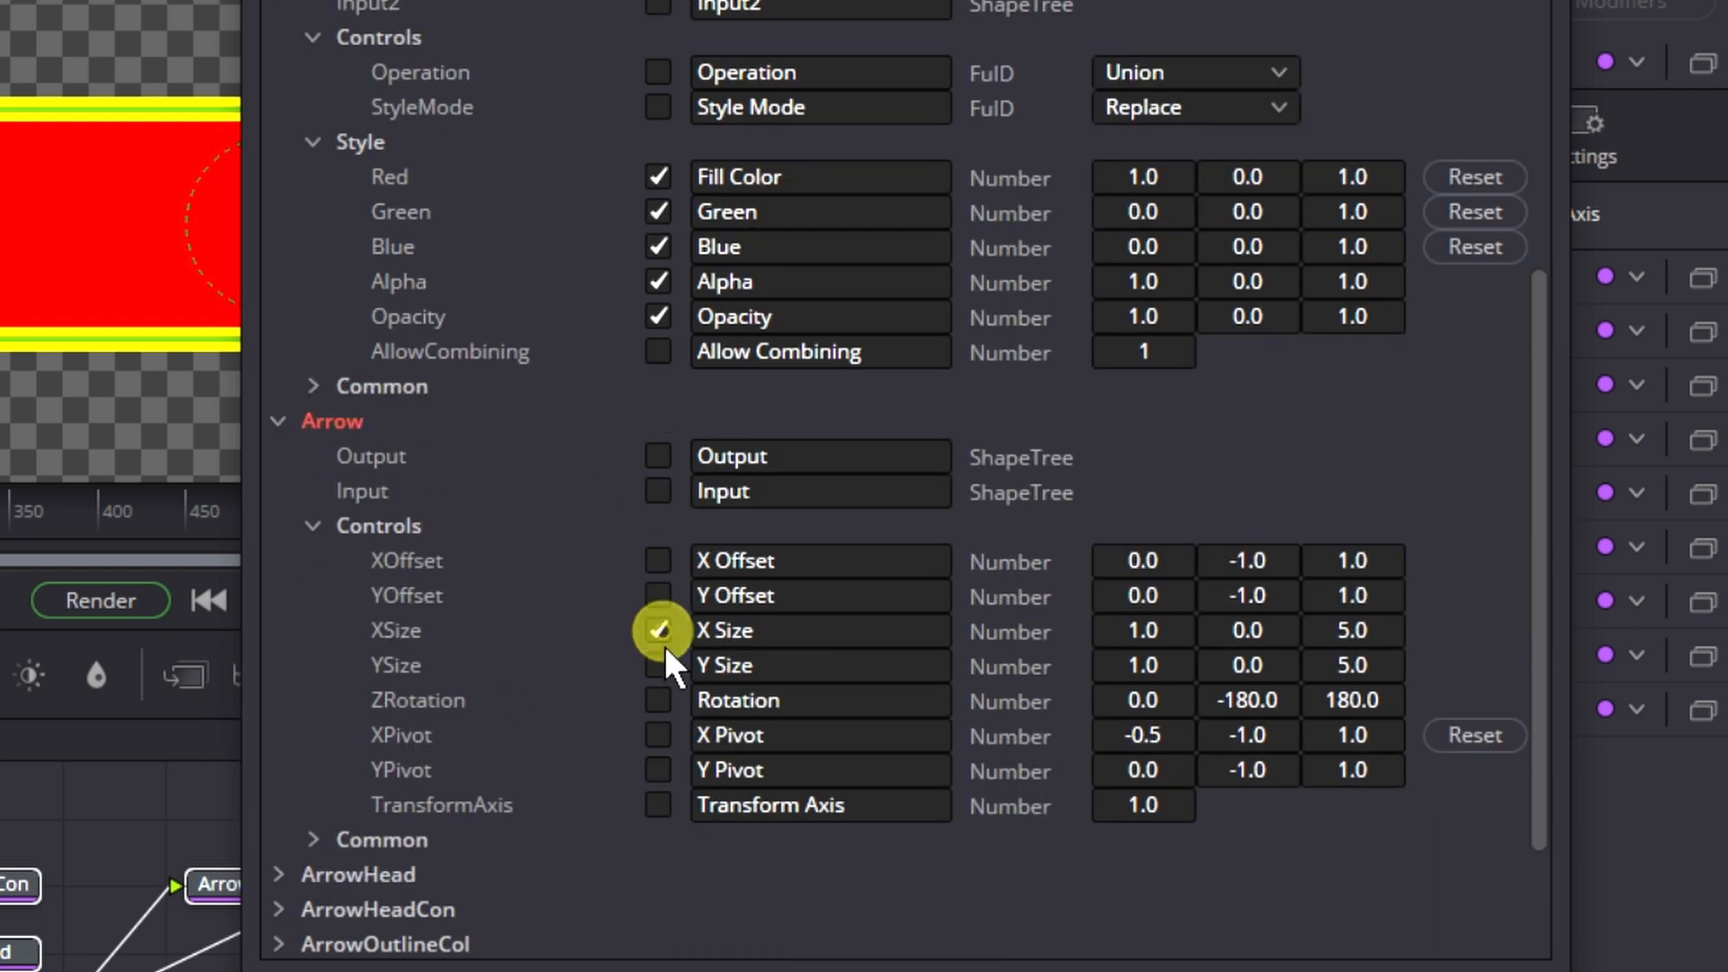
left_click(658, 665)
Export ArrowHead's X Size, Y Size and Rotation controls for the macro
scroll(450, 684, "down", 2)
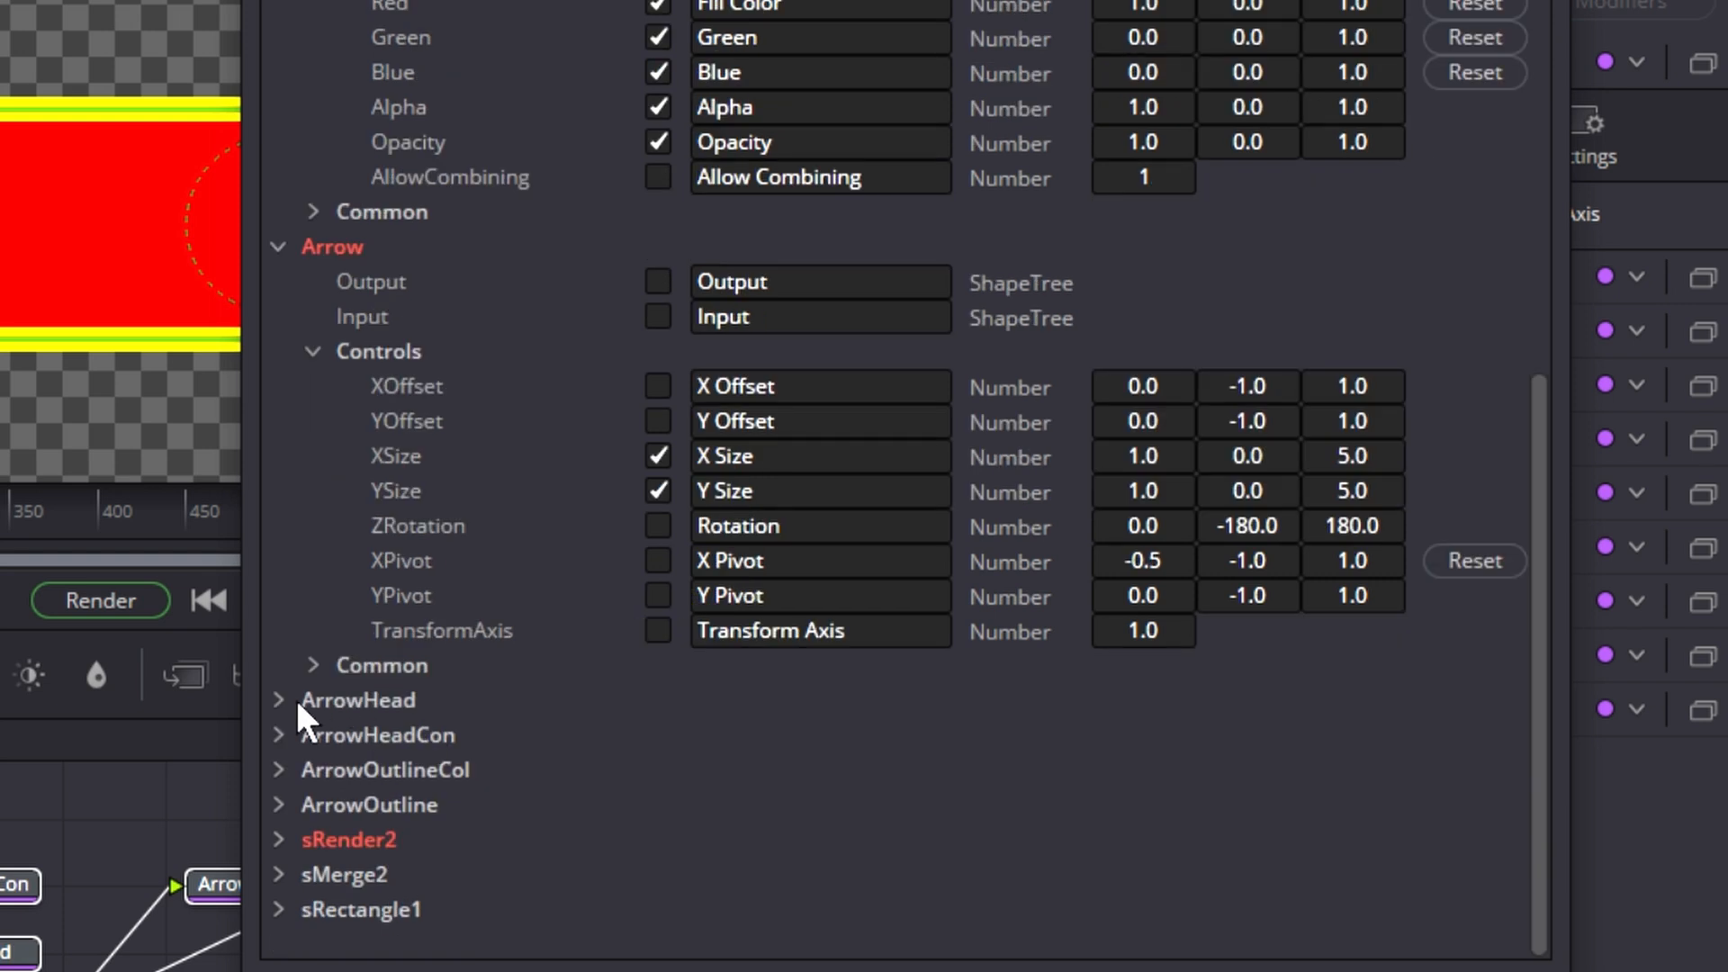
left_click(281, 699)
scroll(414, 657, "down", 2)
left_click(656, 700)
left_click(660, 736)
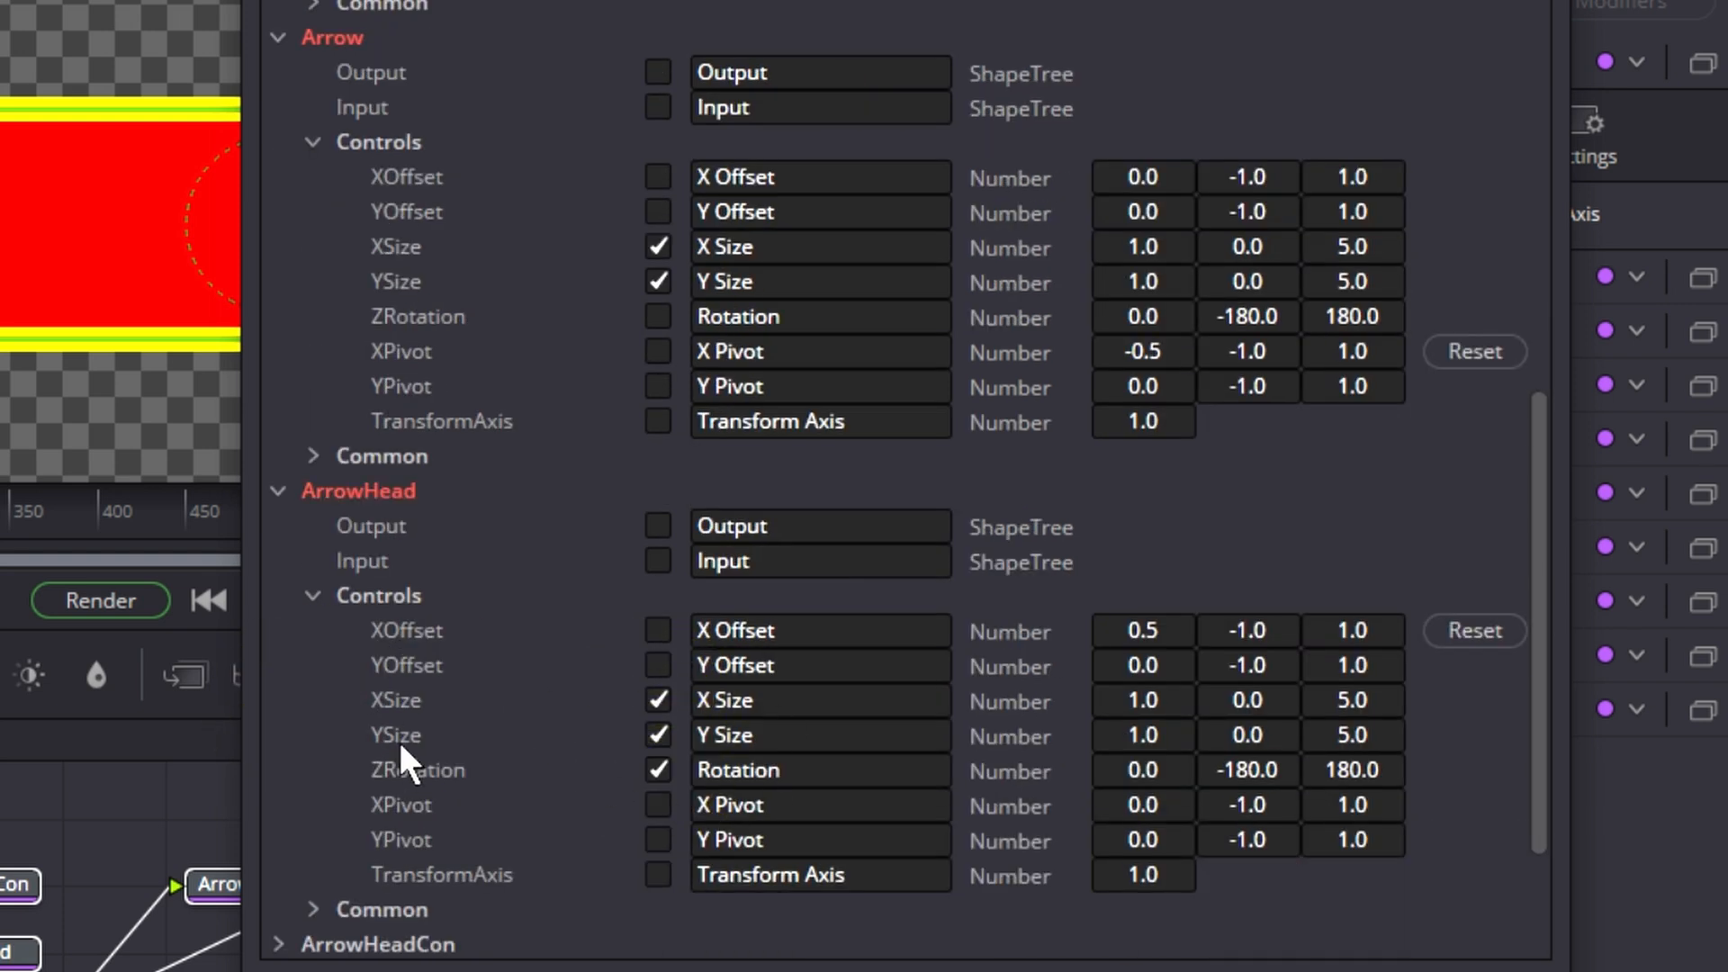
Export the Sides control of ArrowHeadCon for the macro
scroll(419, 721, "down", 1)
left_click(278, 842)
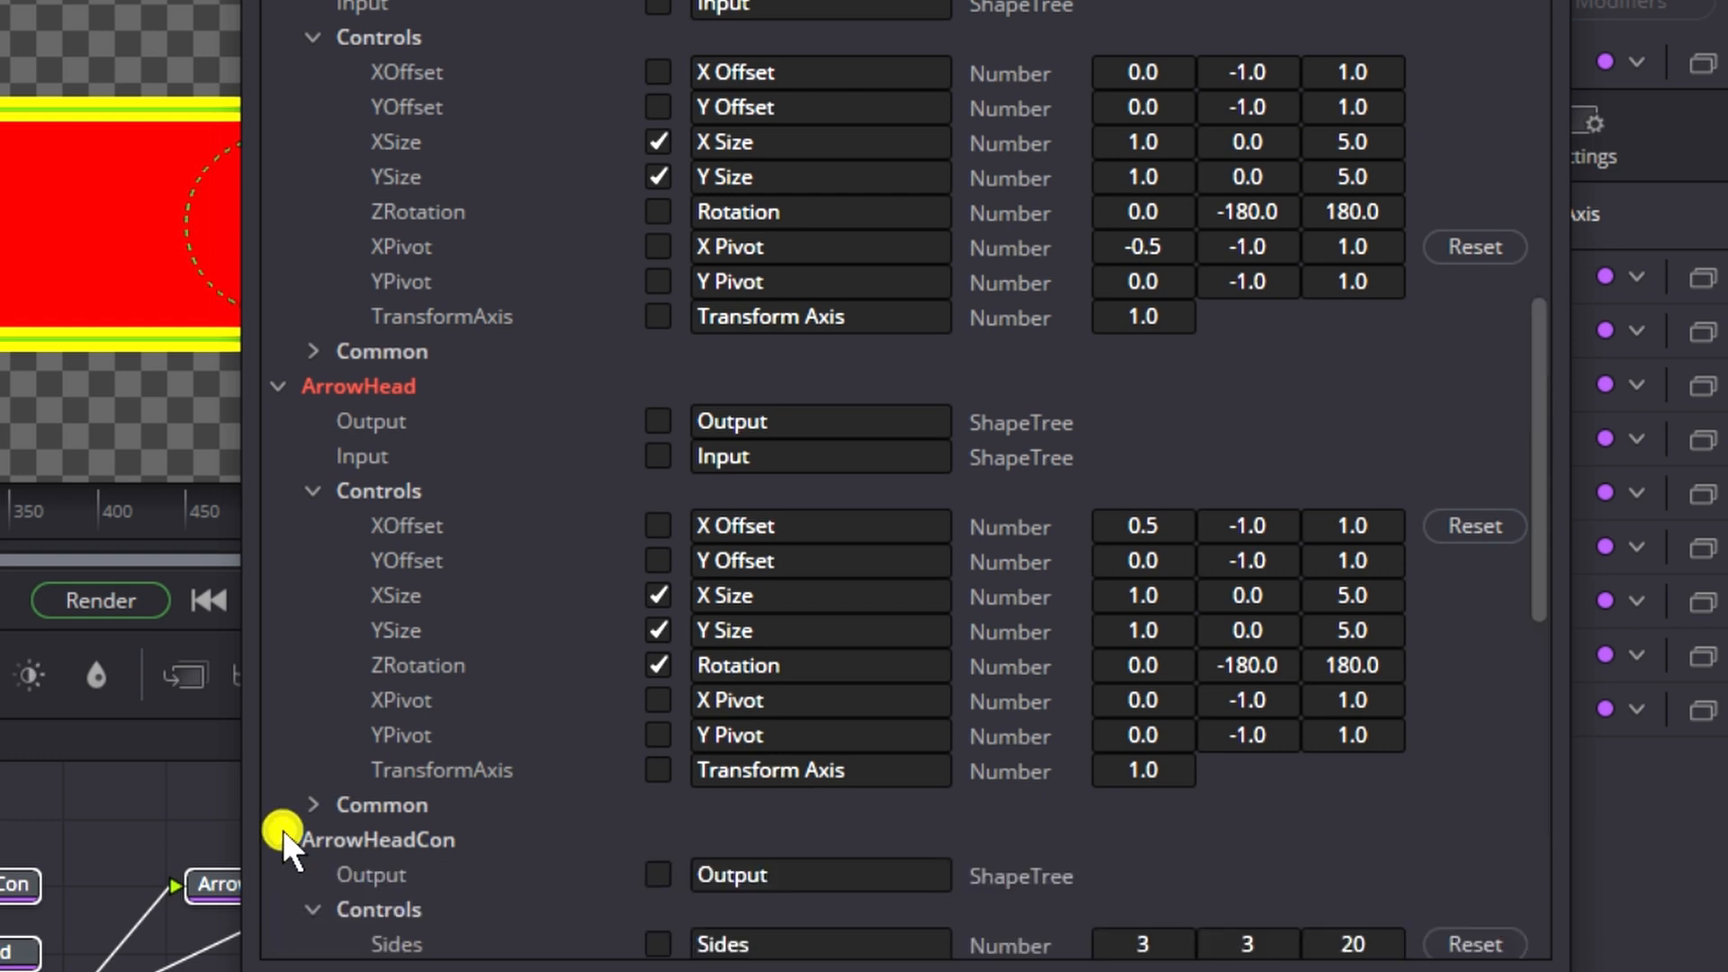
scroll(594, 630, "down", 4)
left_click(662, 526)
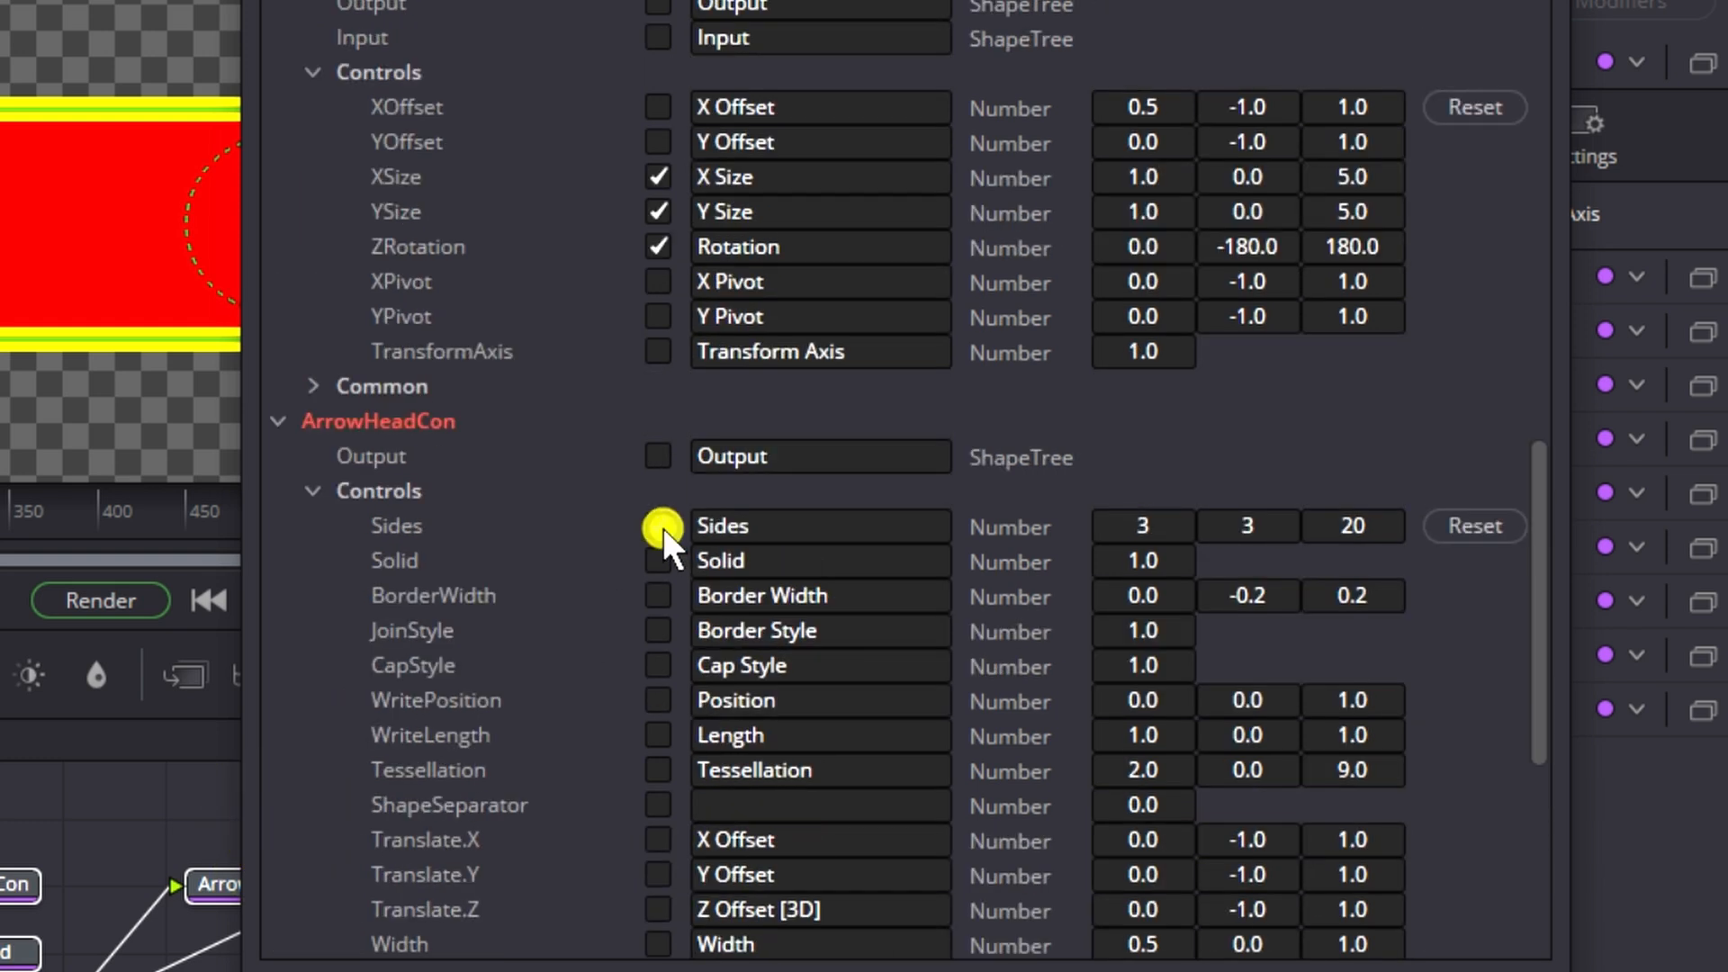
Export ArrowOutlineCol's Red, Green, Blue, Alpha and Opacity, and rename its Color control to Outline Color
scroll(430, 731, "down", 4)
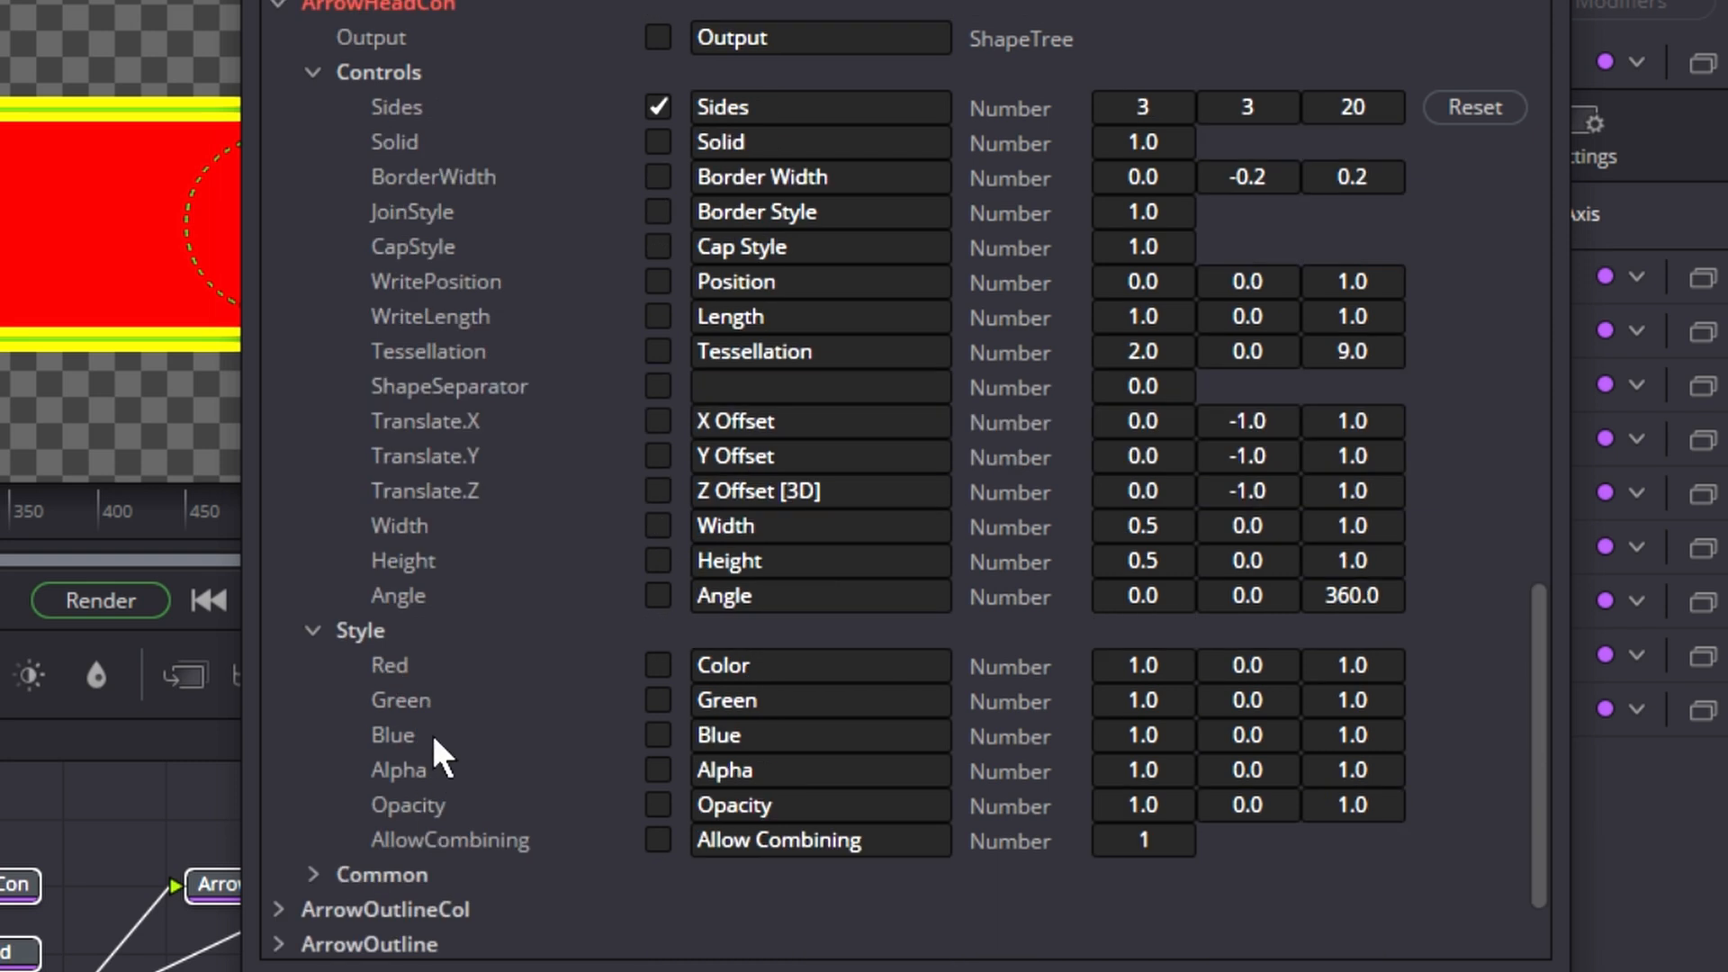
left_click(283, 908)
scroll(553, 747, "down", 5)
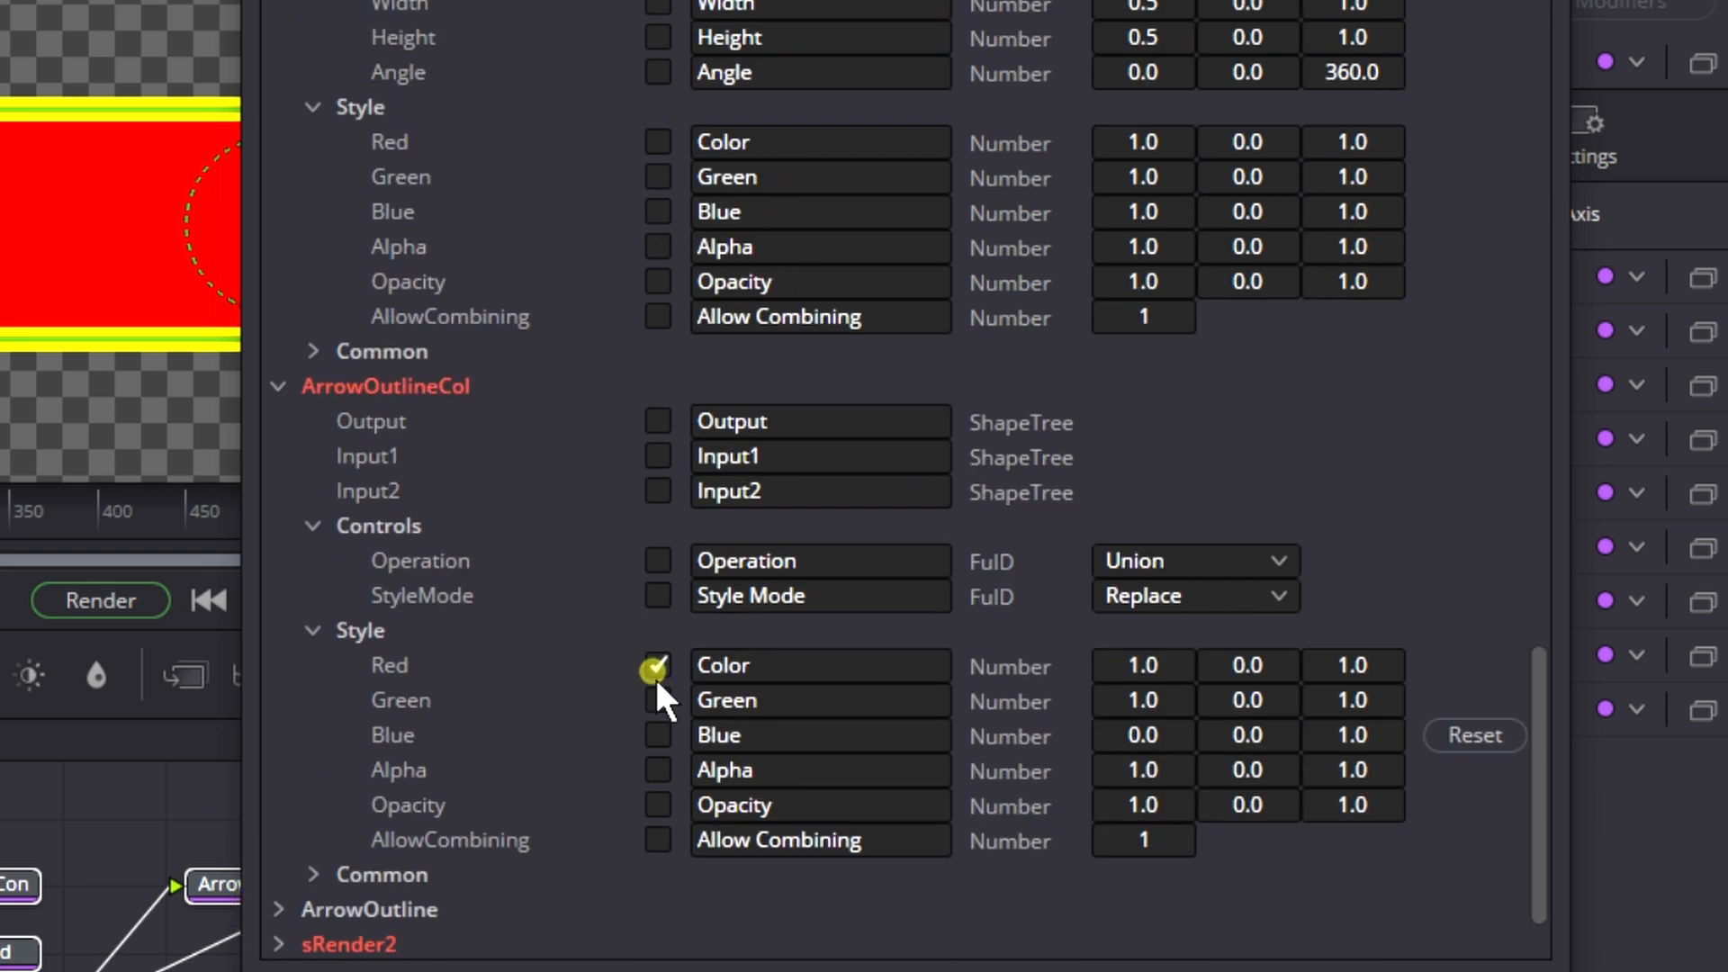
left_click(658, 769)
left_click(658, 804)
left_click(701, 664)
type("Du")
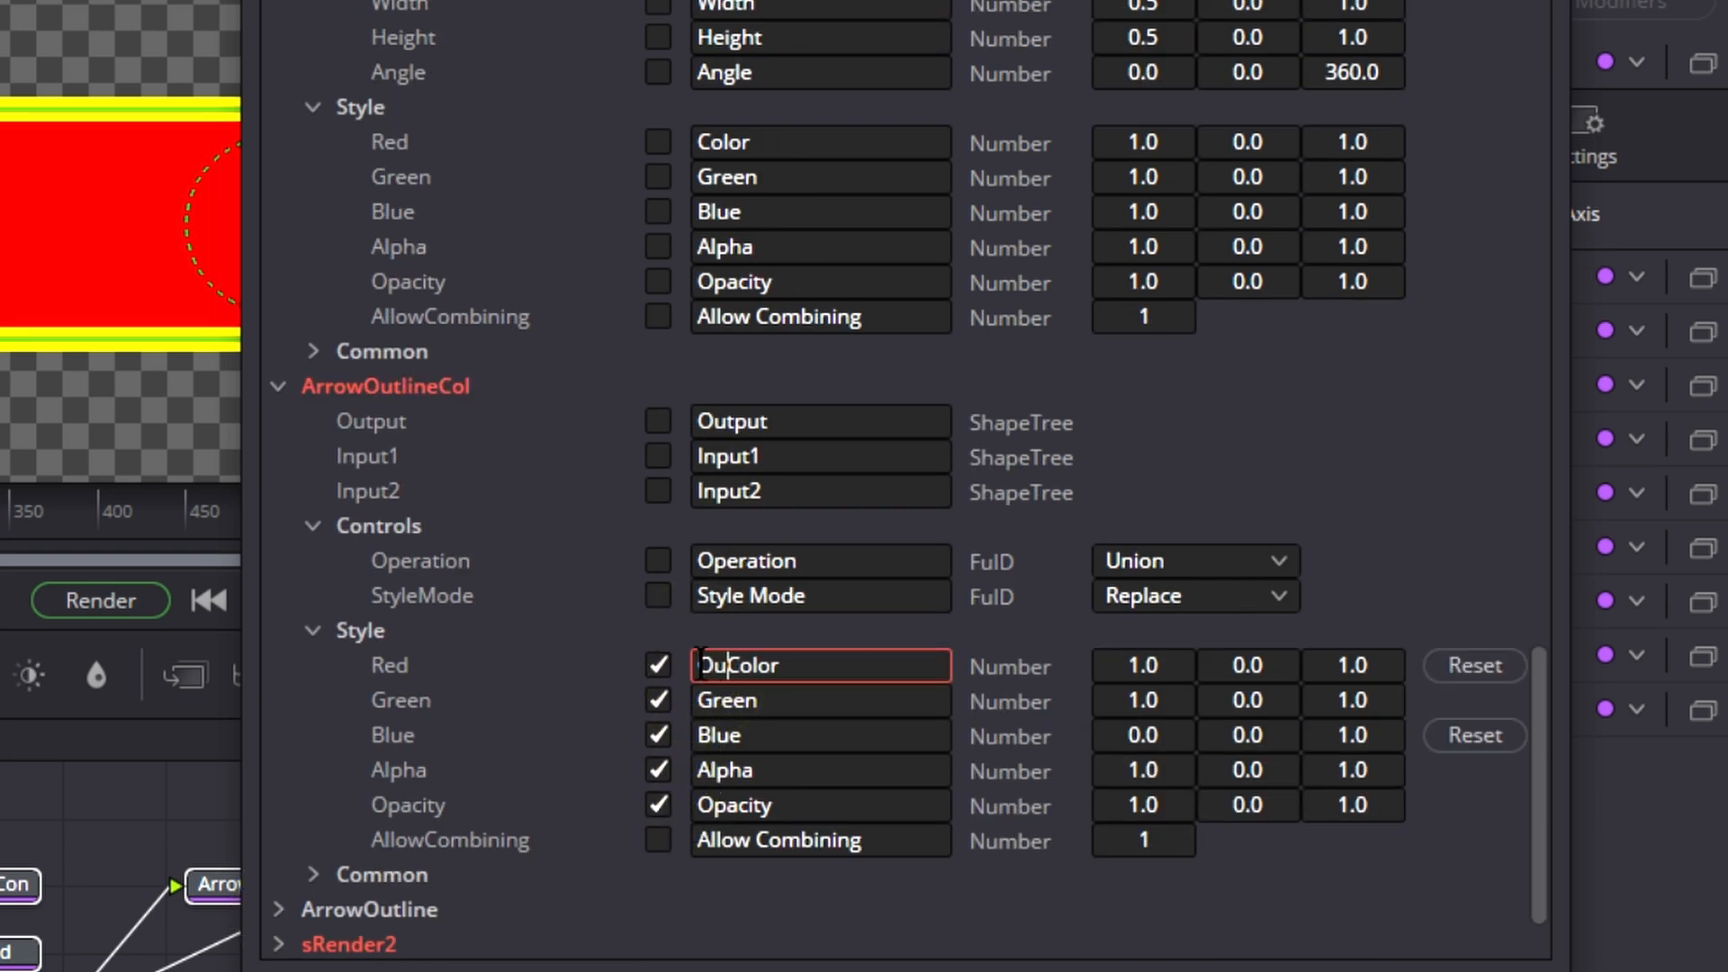
Export ArrowOutline's Thickness, Border Style, Miter Limit, Cap Style, Position and Length controls
left_click(279, 910)
scroll(485, 881, "down", 3)
left_click(658, 734)
left_click(658, 769)
left_click(658, 805)
left_click(658, 840)
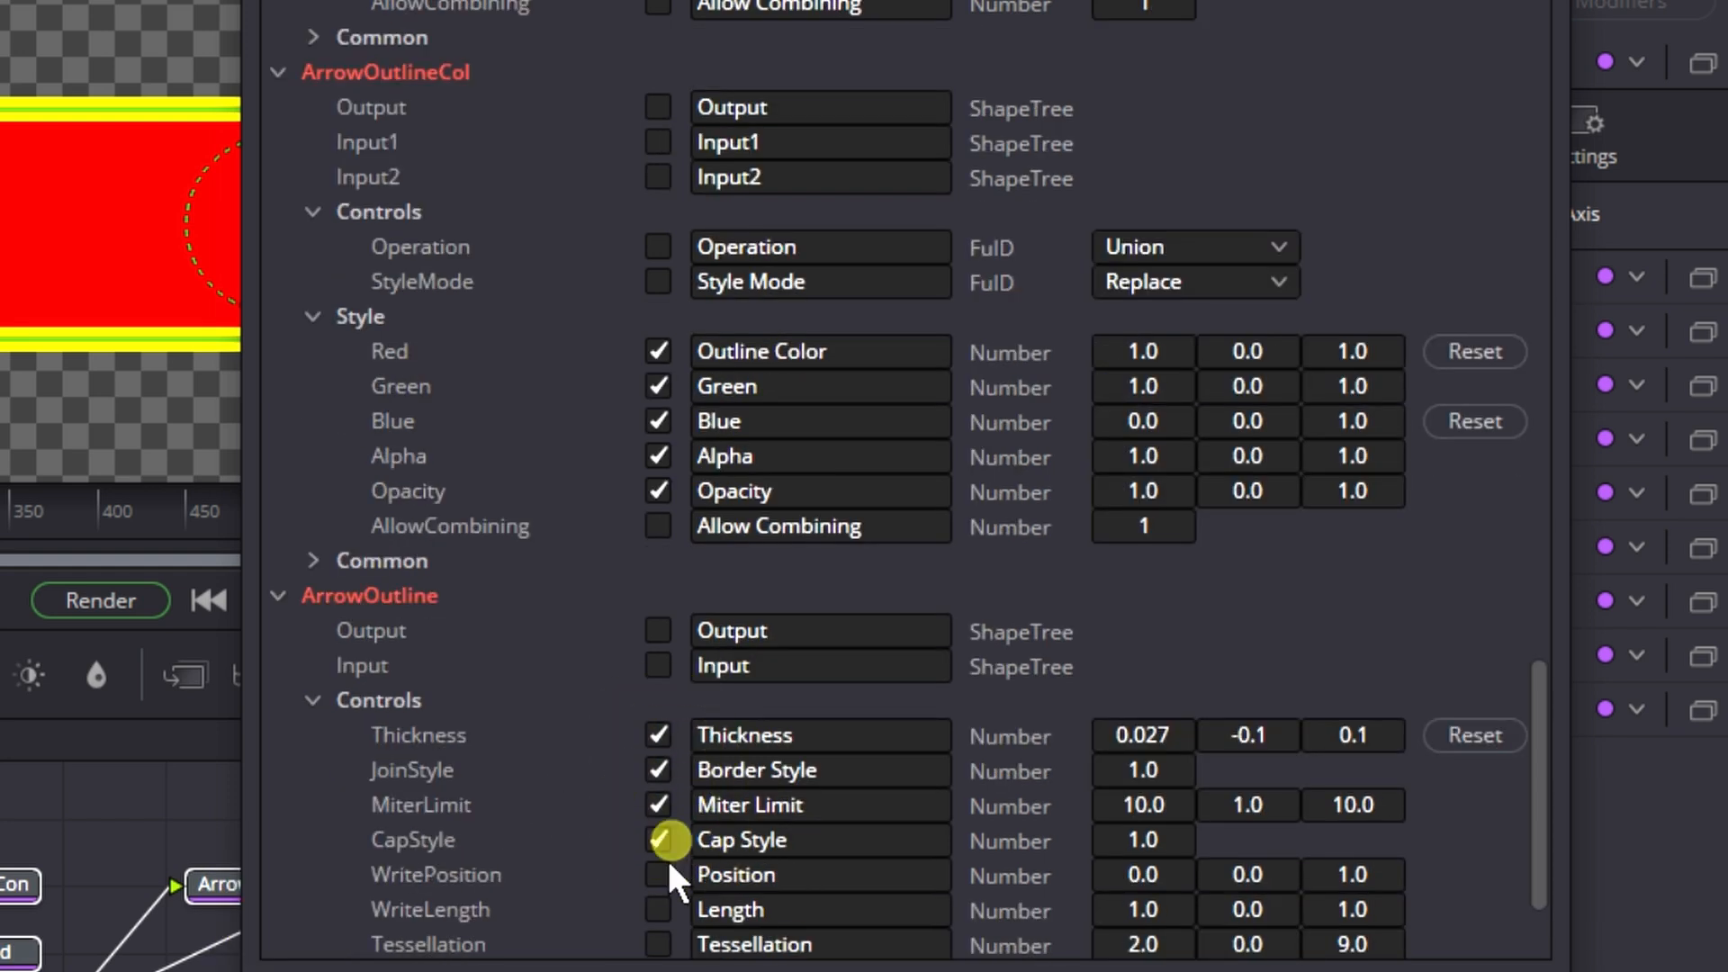
scroll(459, 716, "down", 2)
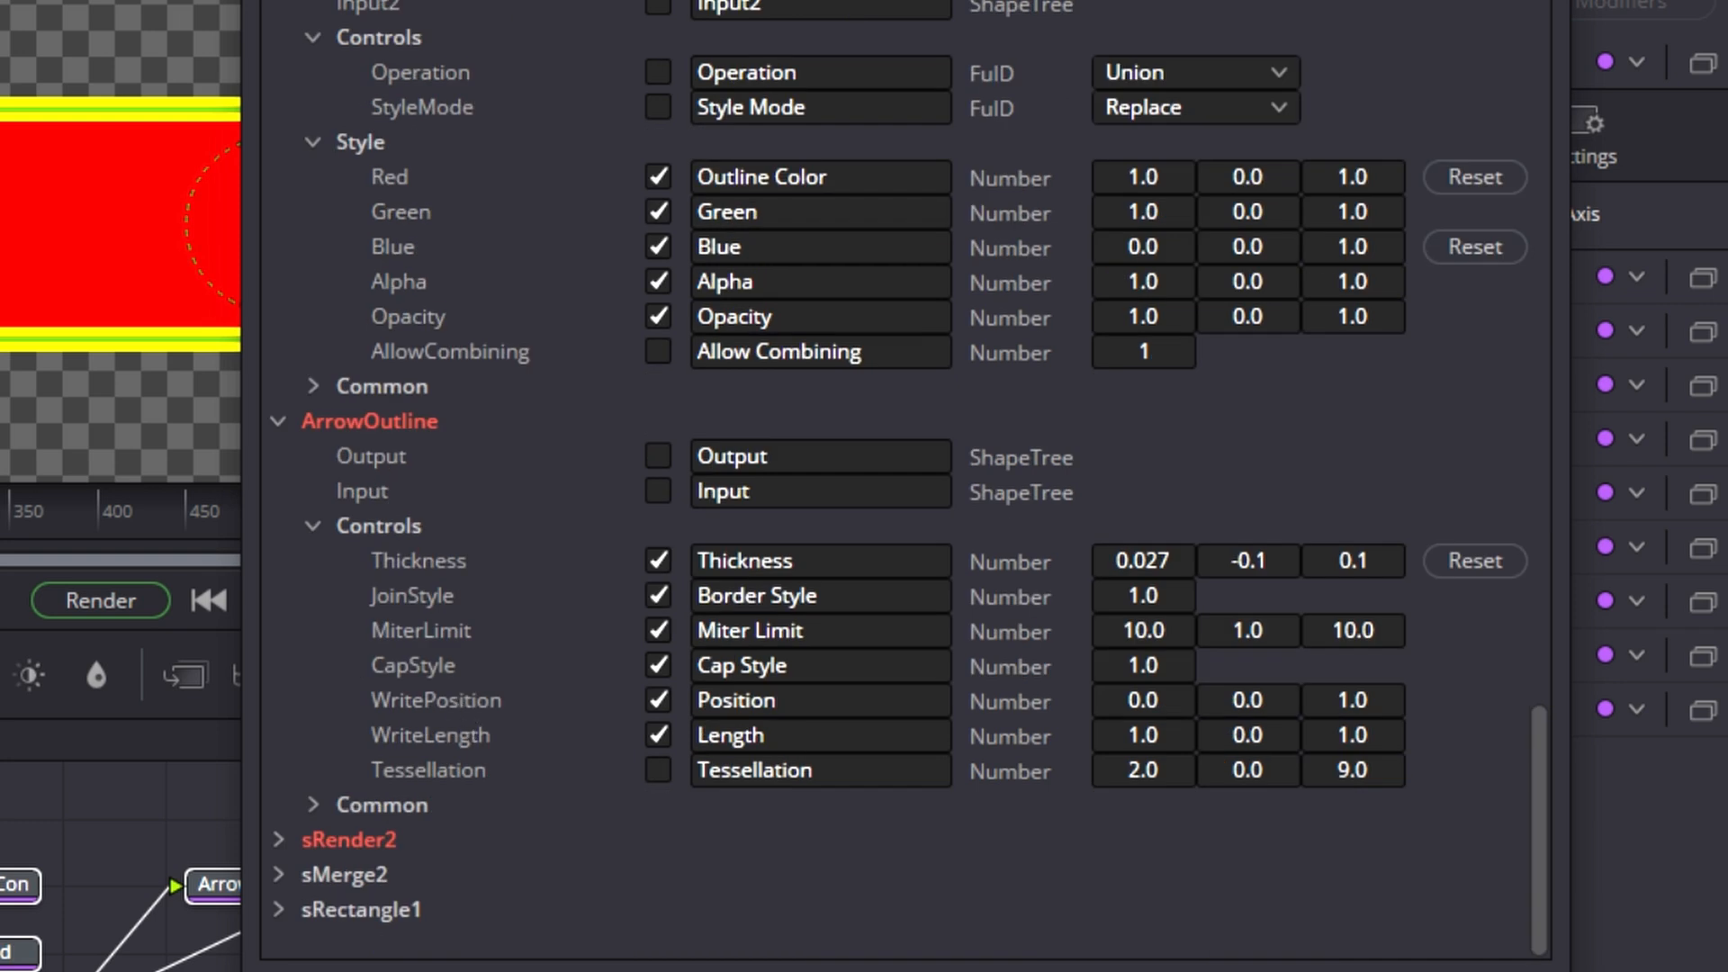
Export sRender2's Process Mode, Width, Height, Pixel Aspect, Use Frame Format Settings and Depth
left_click(279, 839)
scroll(722, 738, "down", 6)
left_click(661, 560)
left_click(663, 595)
left_click(658, 630)
left_click(658, 665)
left_click(658, 700)
left_click(658, 735)
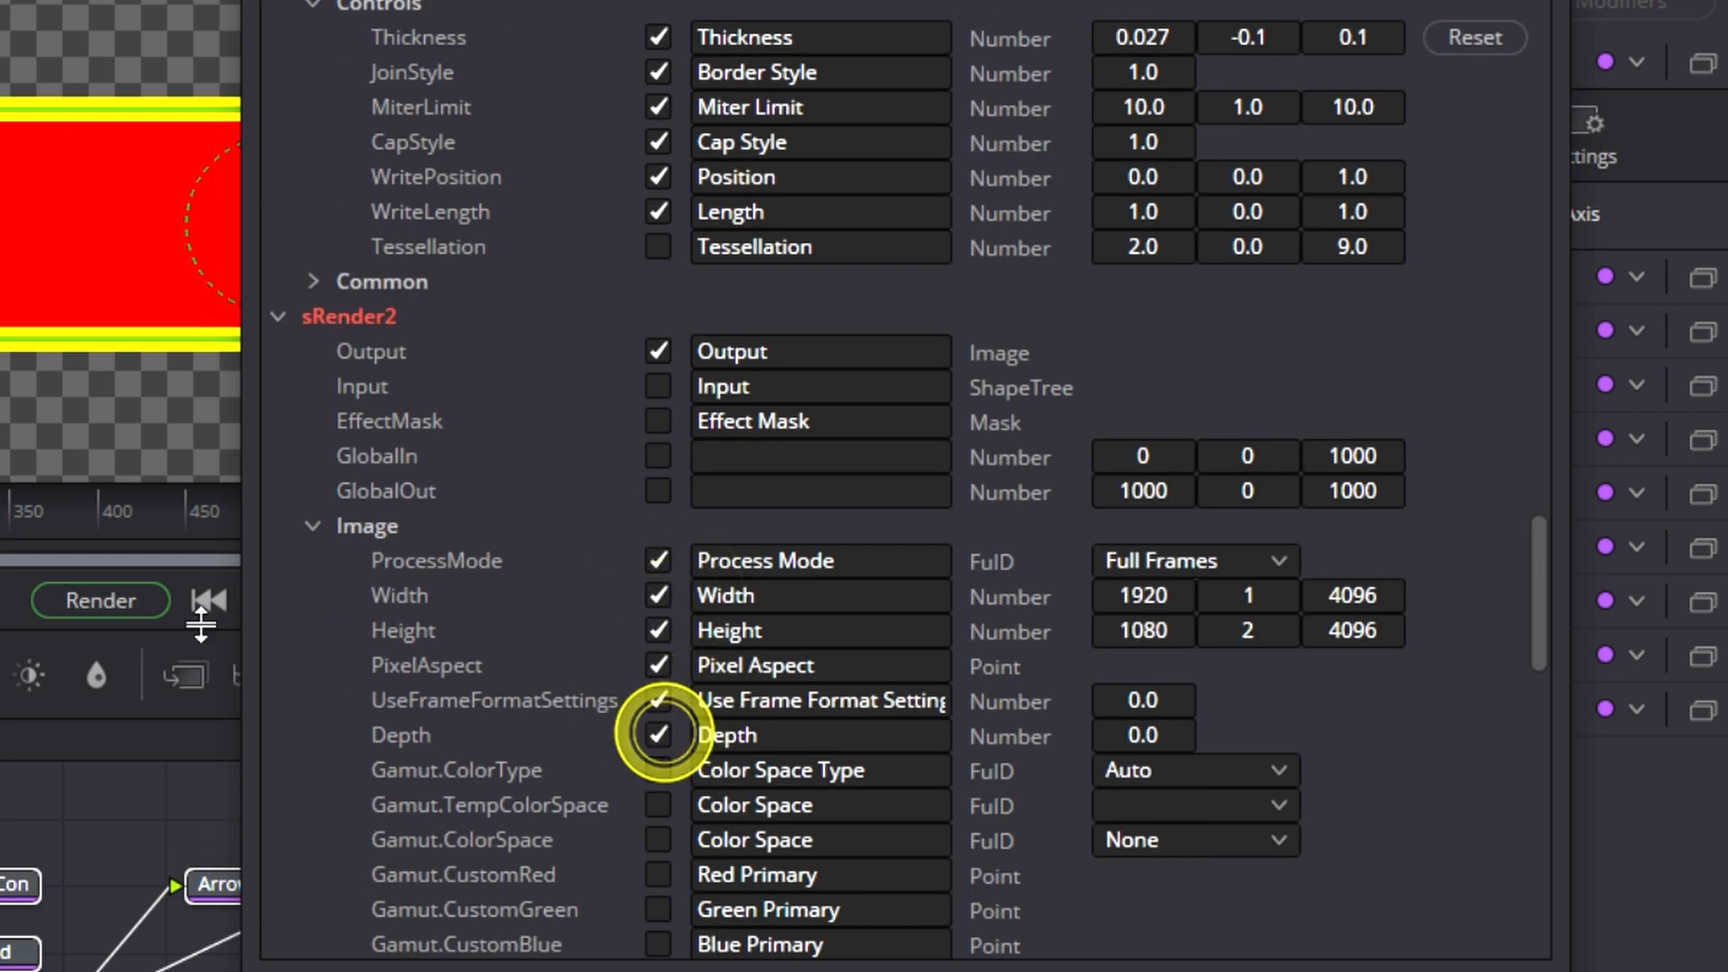
Name the macro Arrow and save it as a group in Fusion's Macros folder
left_click_drag(1080, 34, 680, 35)
type("Arrow")
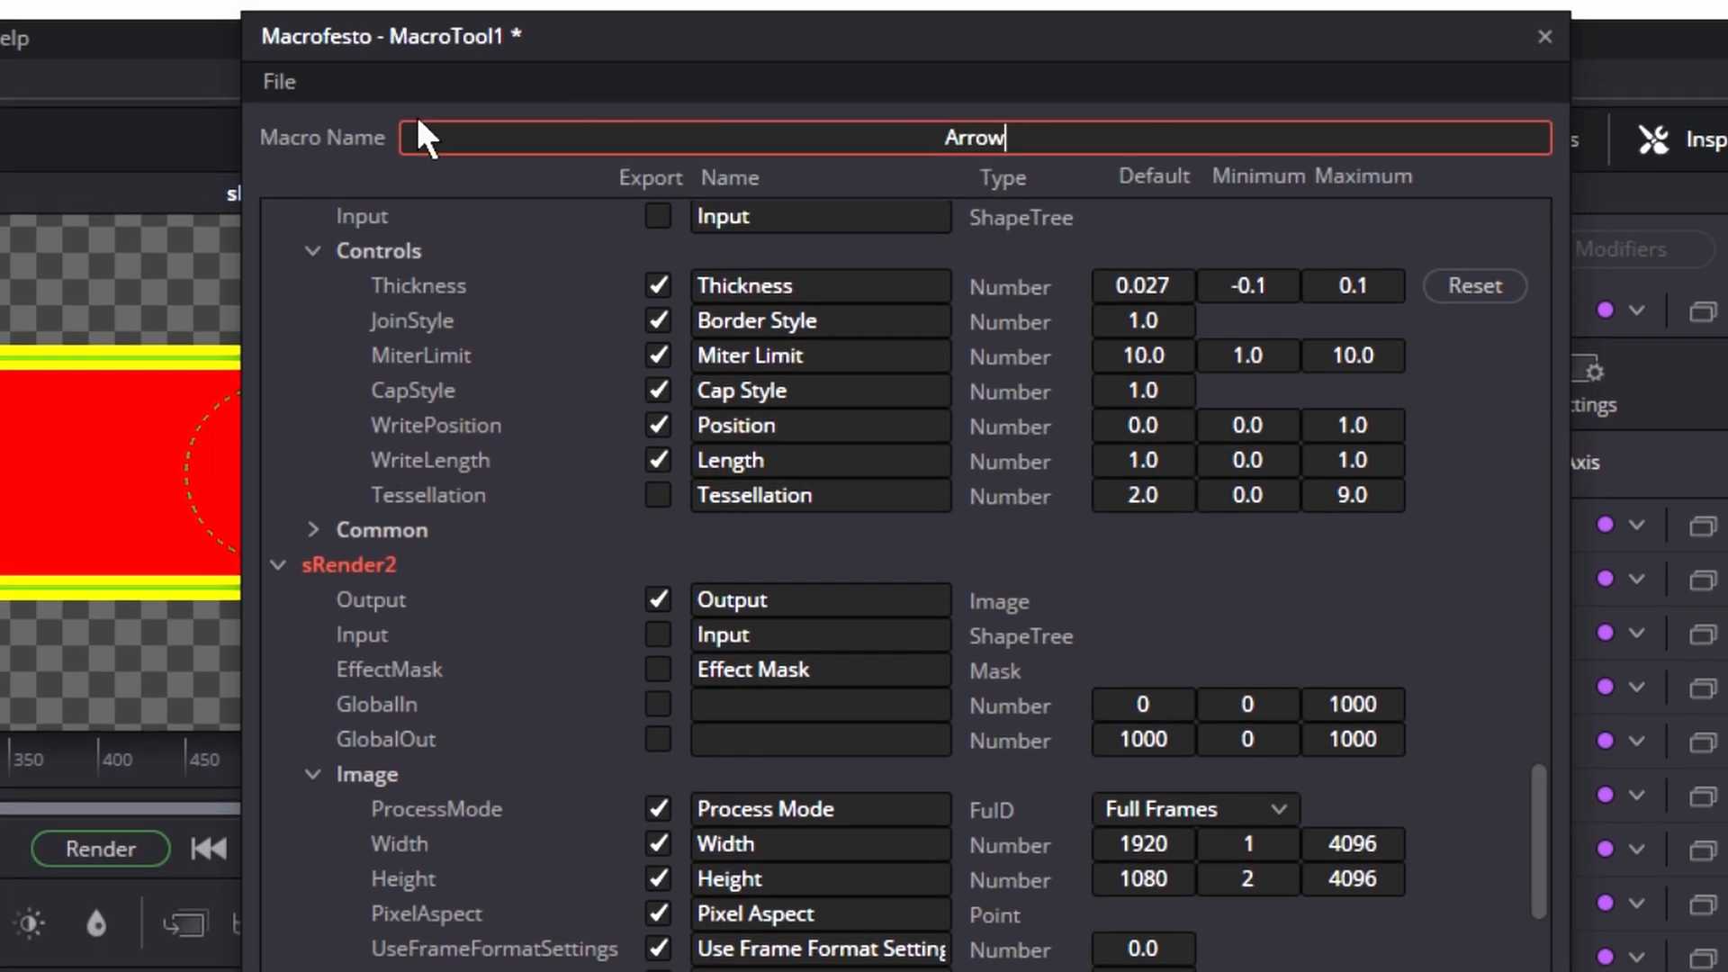
left_click(289, 81)
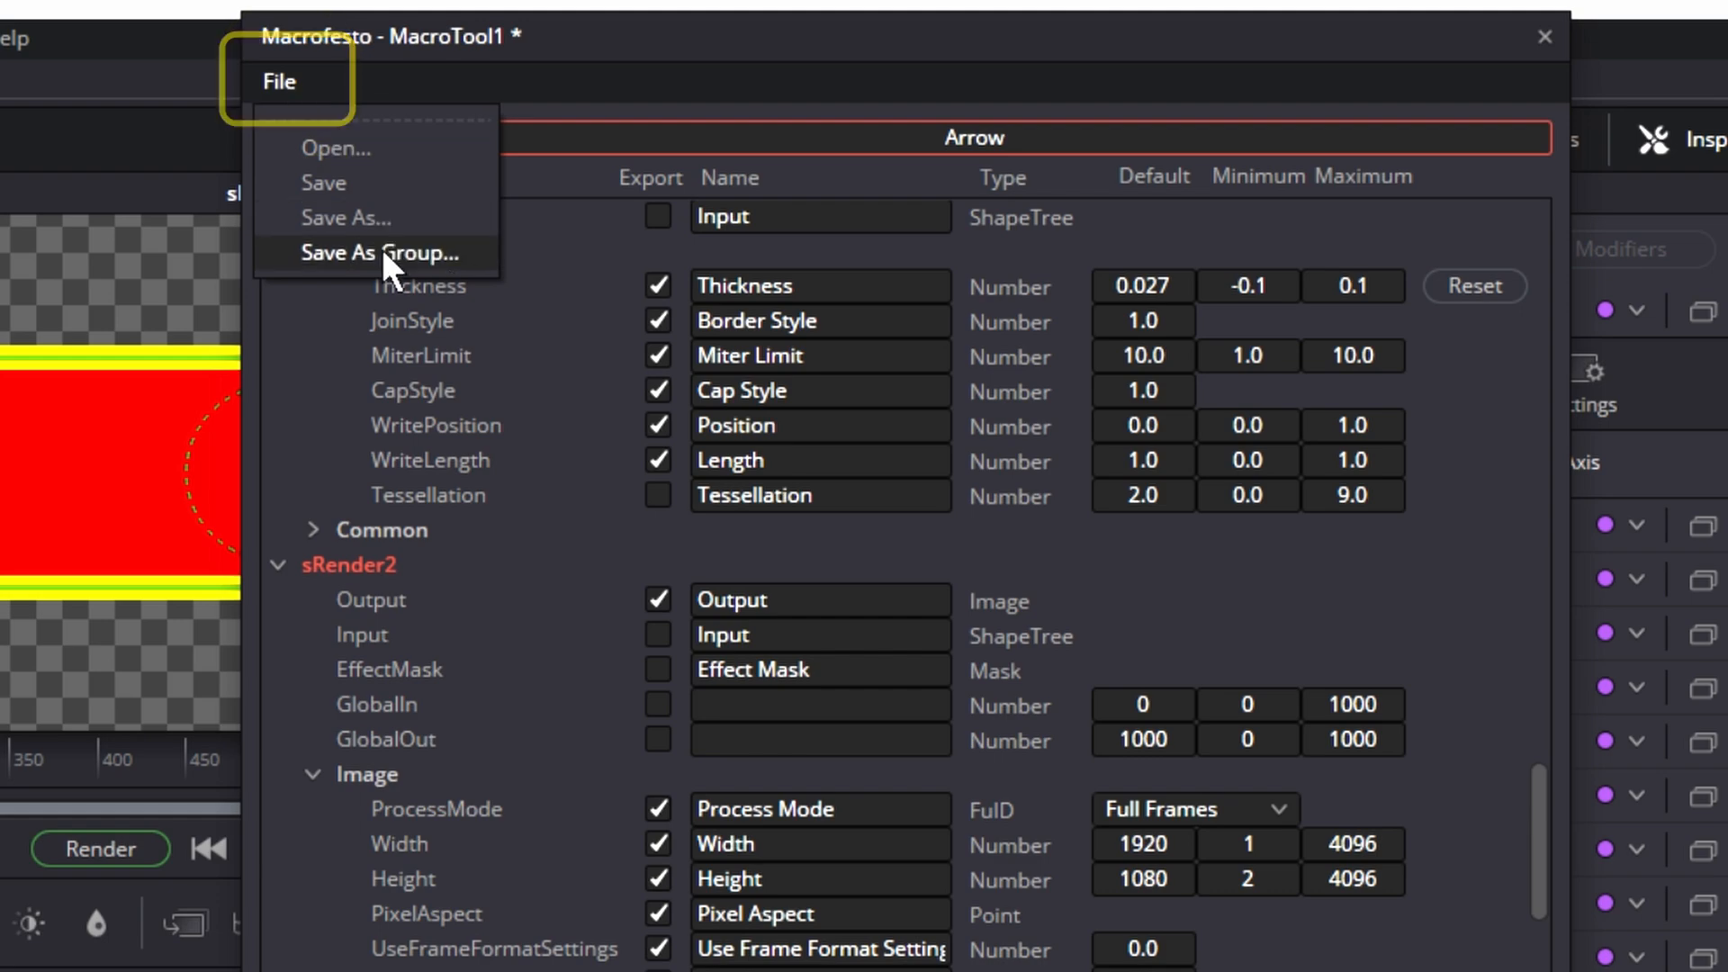
left_click(382, 248)
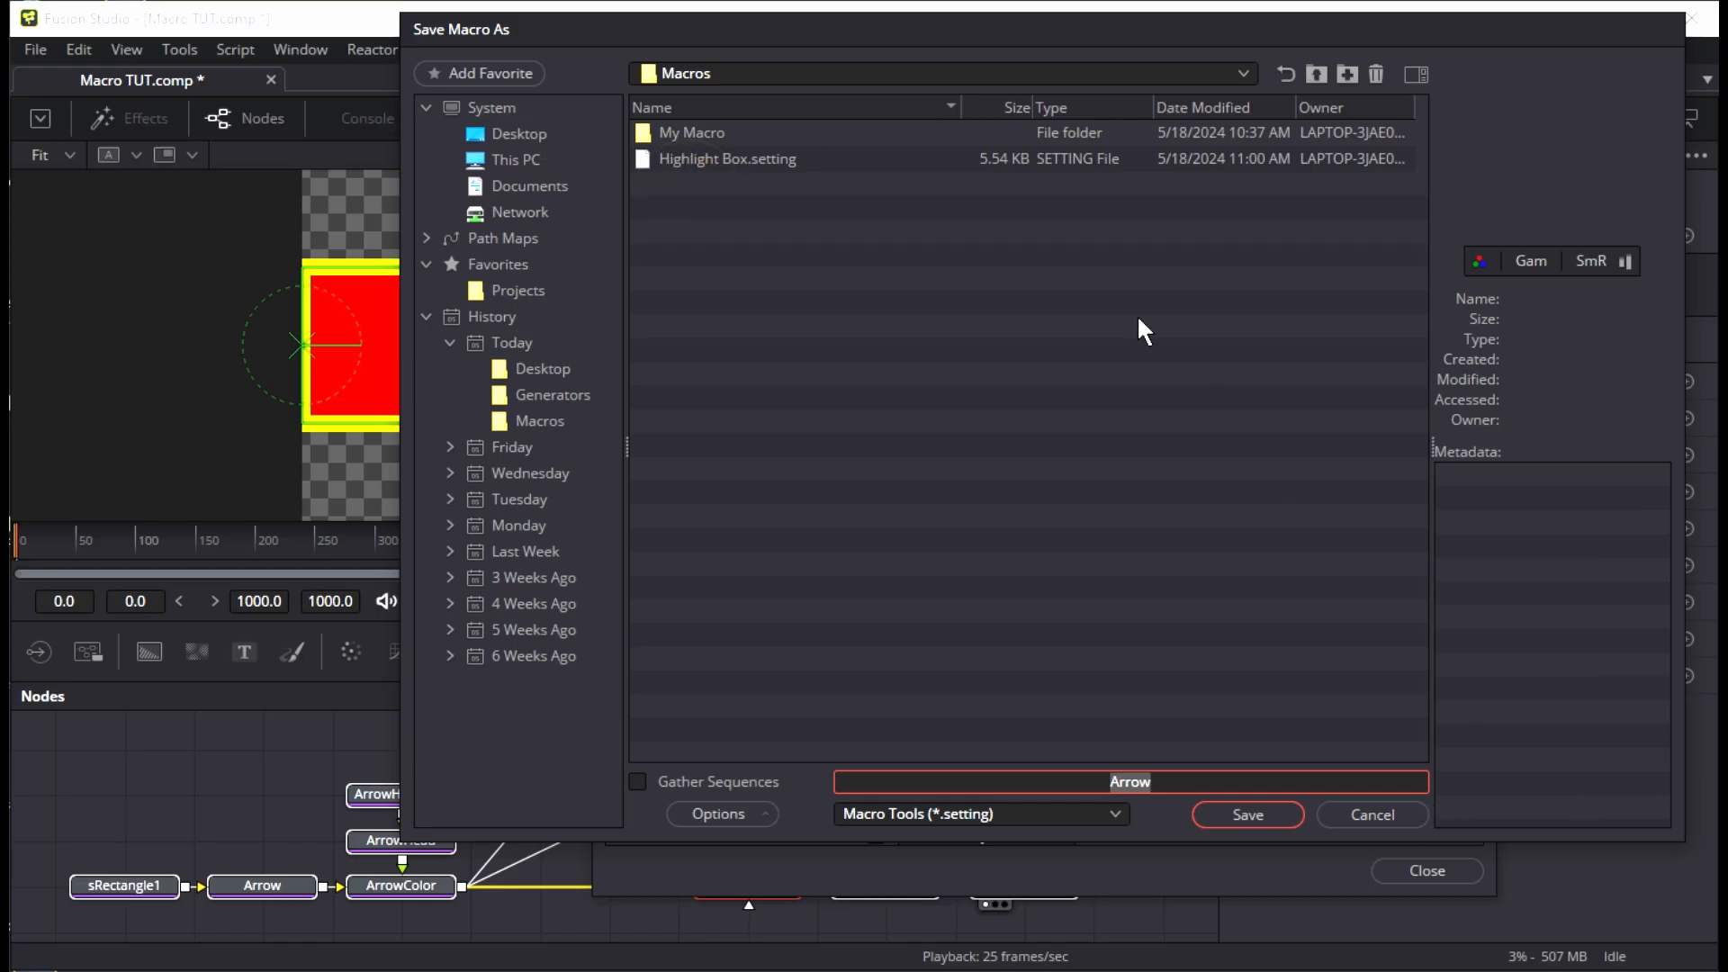
left_click(1316, 75)
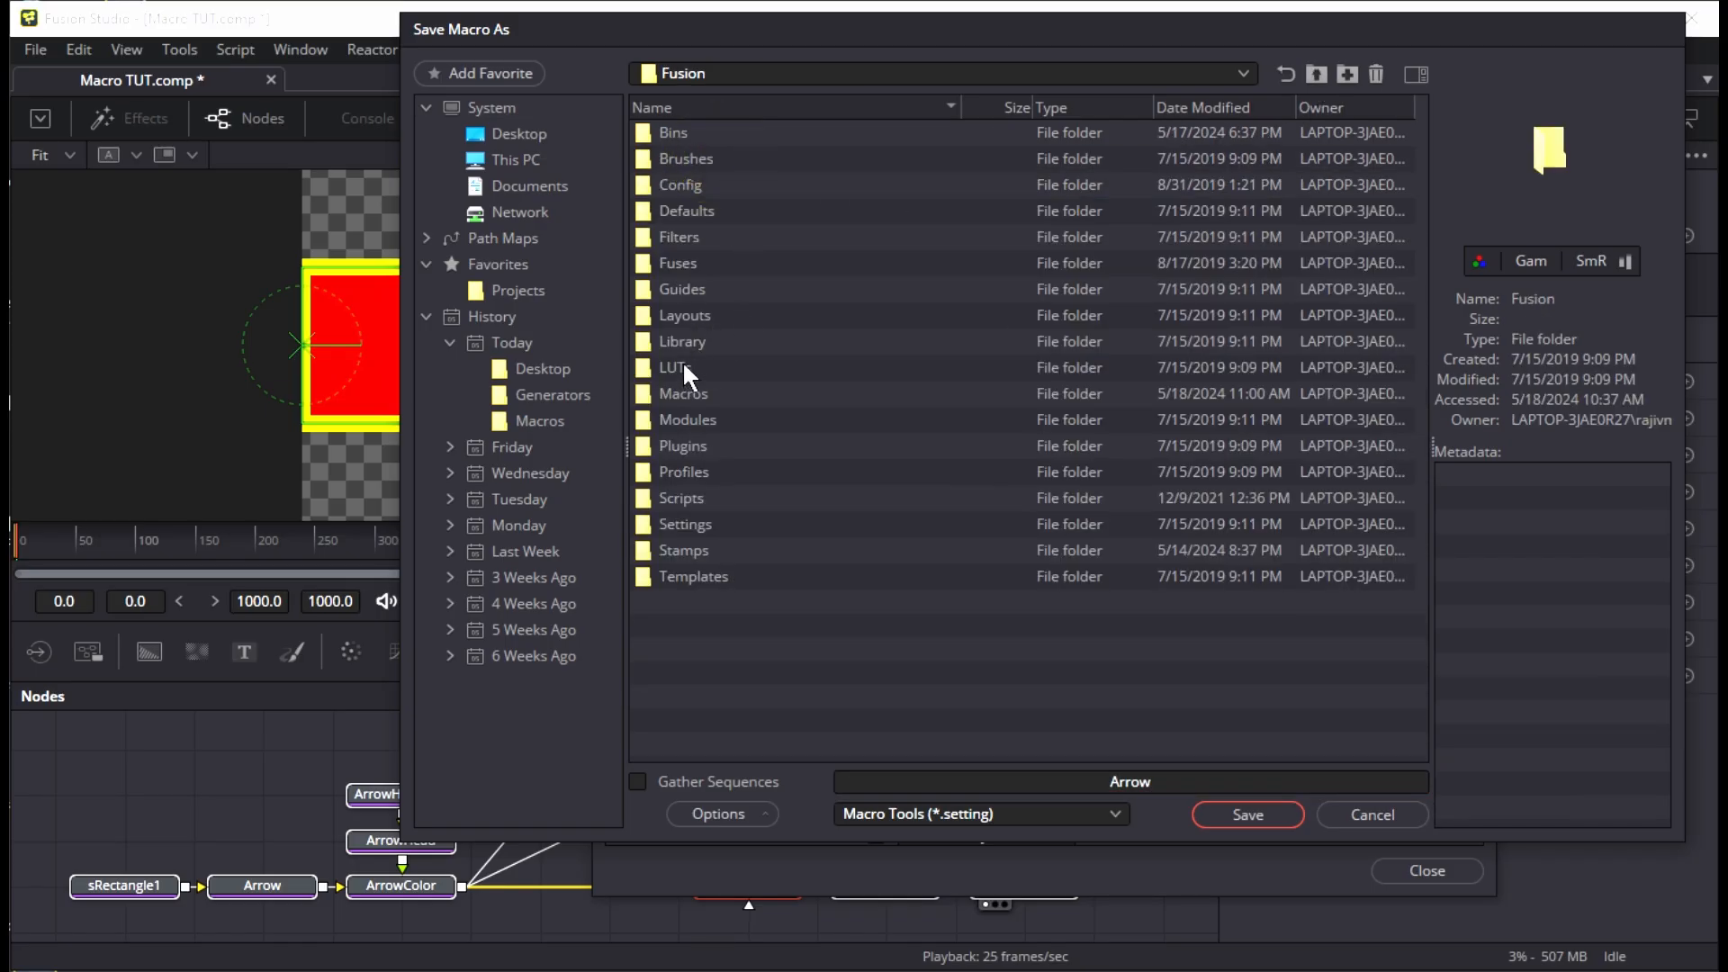
double_click(686, 416)
left_click(1251, 816)
Save the macro again as Arrow.setting in the Generators folder within DaVinci Resolve's Fusion Templates
left_click(618, 79)
left_click(685, 196)
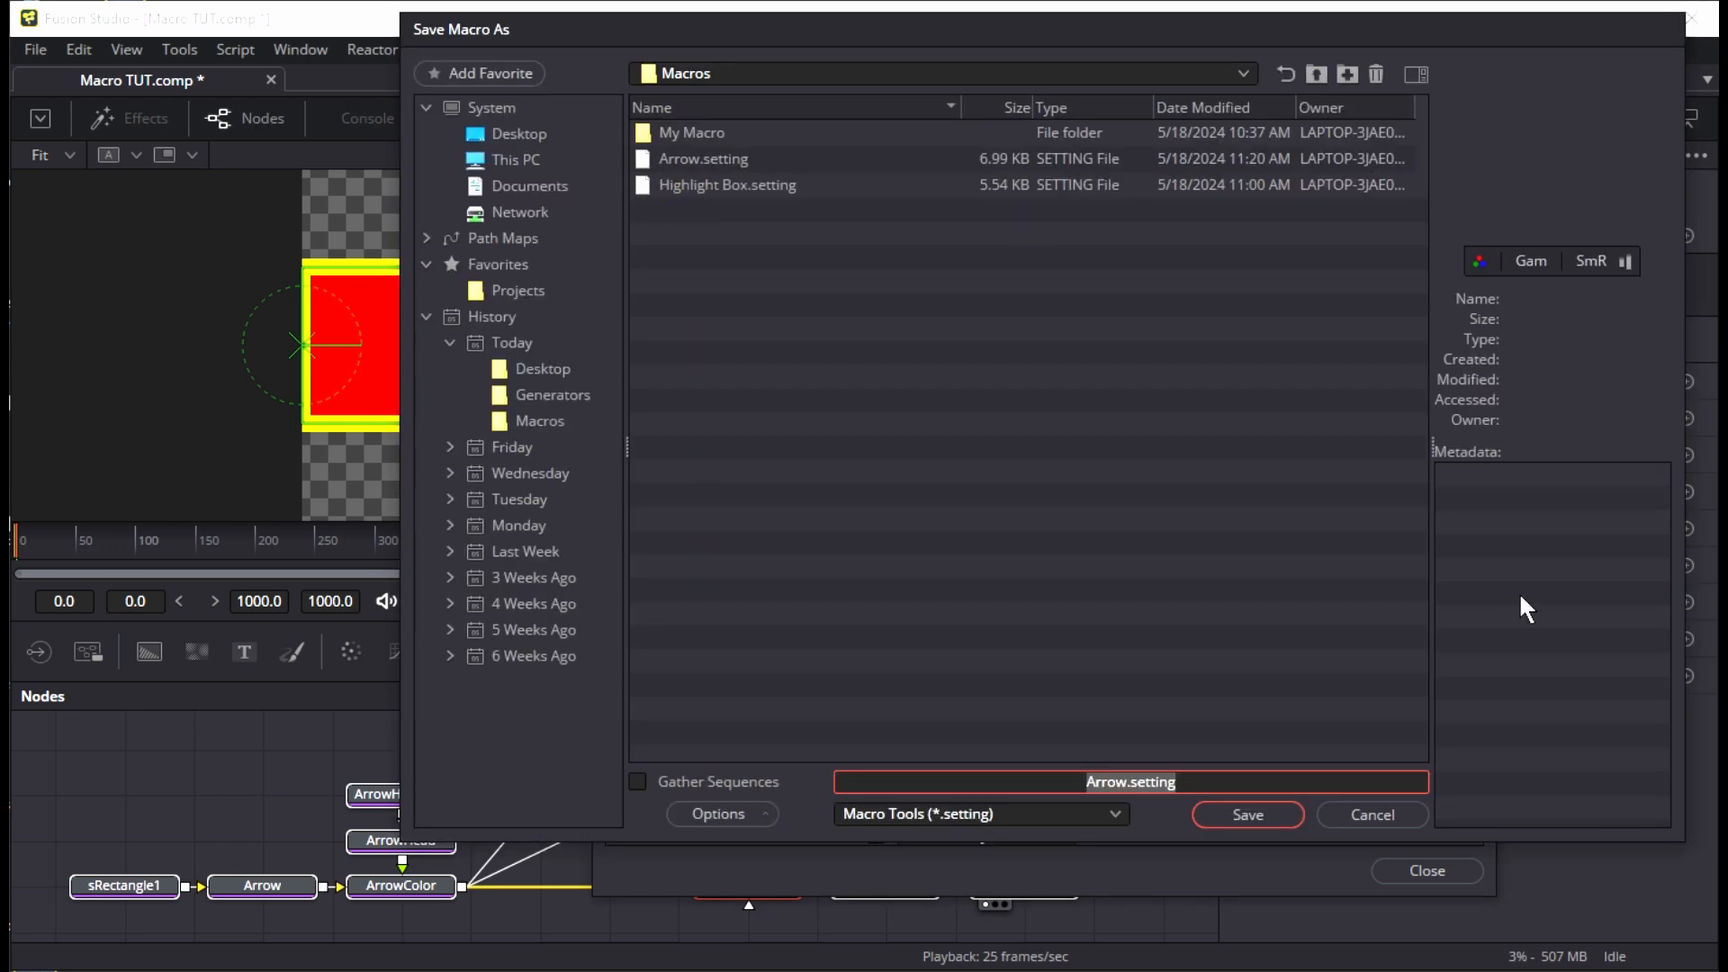
left_click(1317, 76)
left_click(1317, 76)
double_click(707, 133)
double_click(684, 158)
double_click(693, 237)
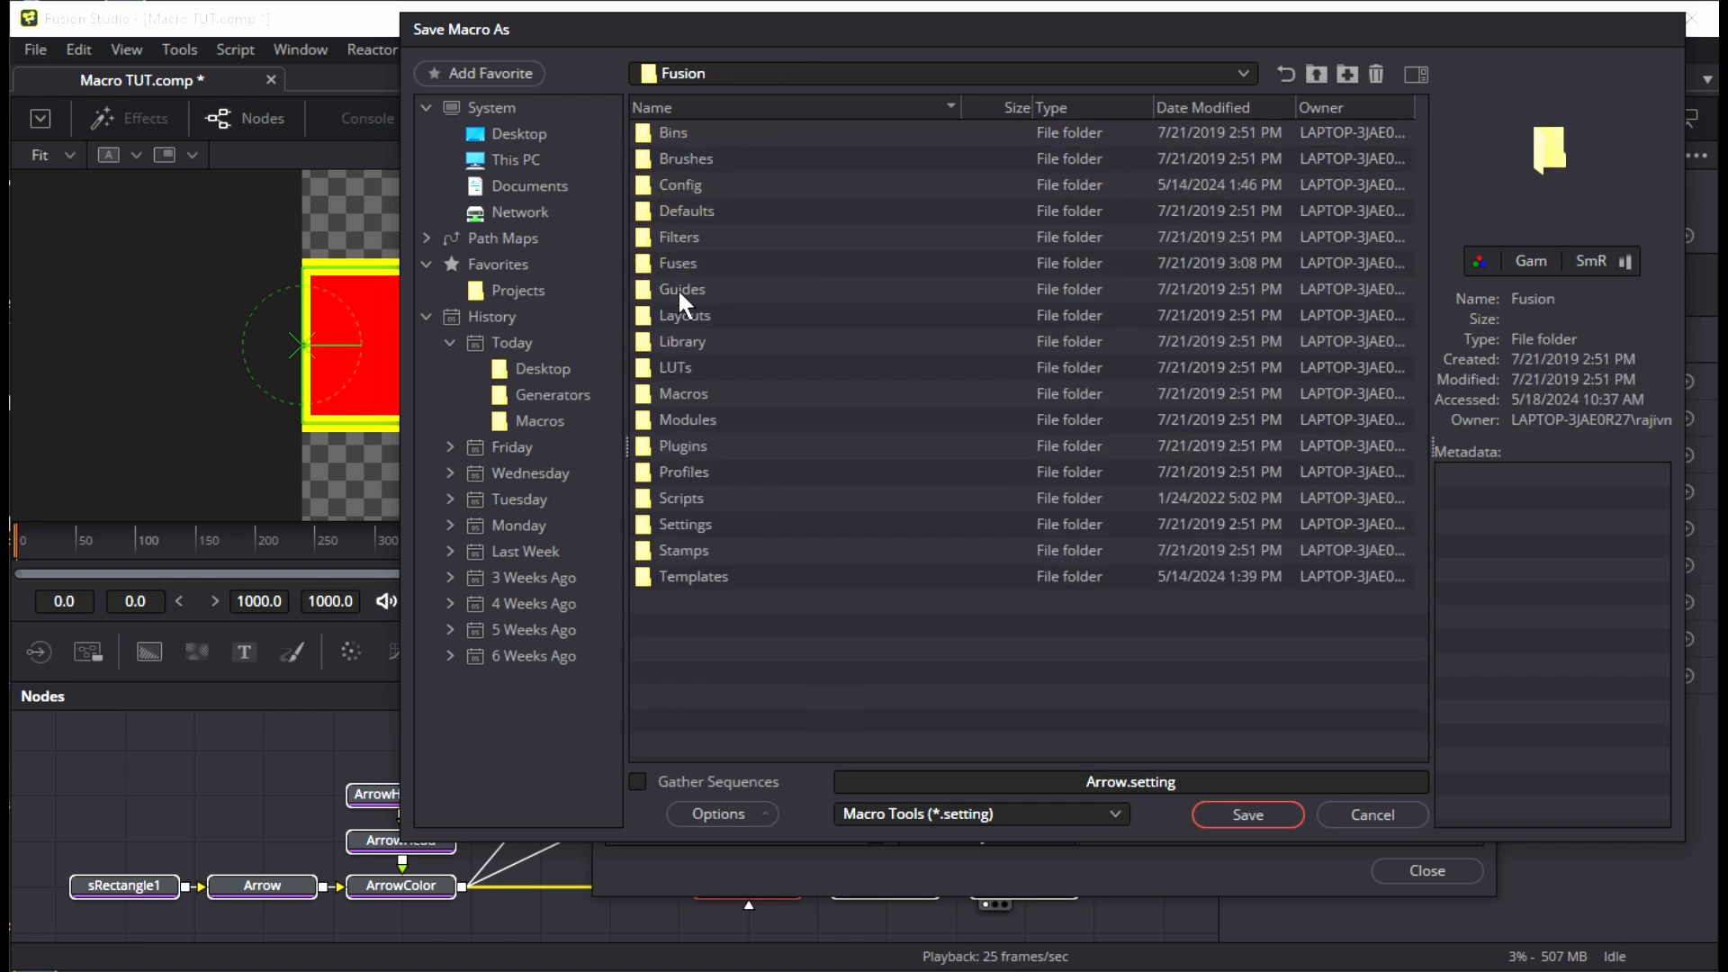
double_click(680, 572)
double_click(677, 135)
double_click(710, 160)
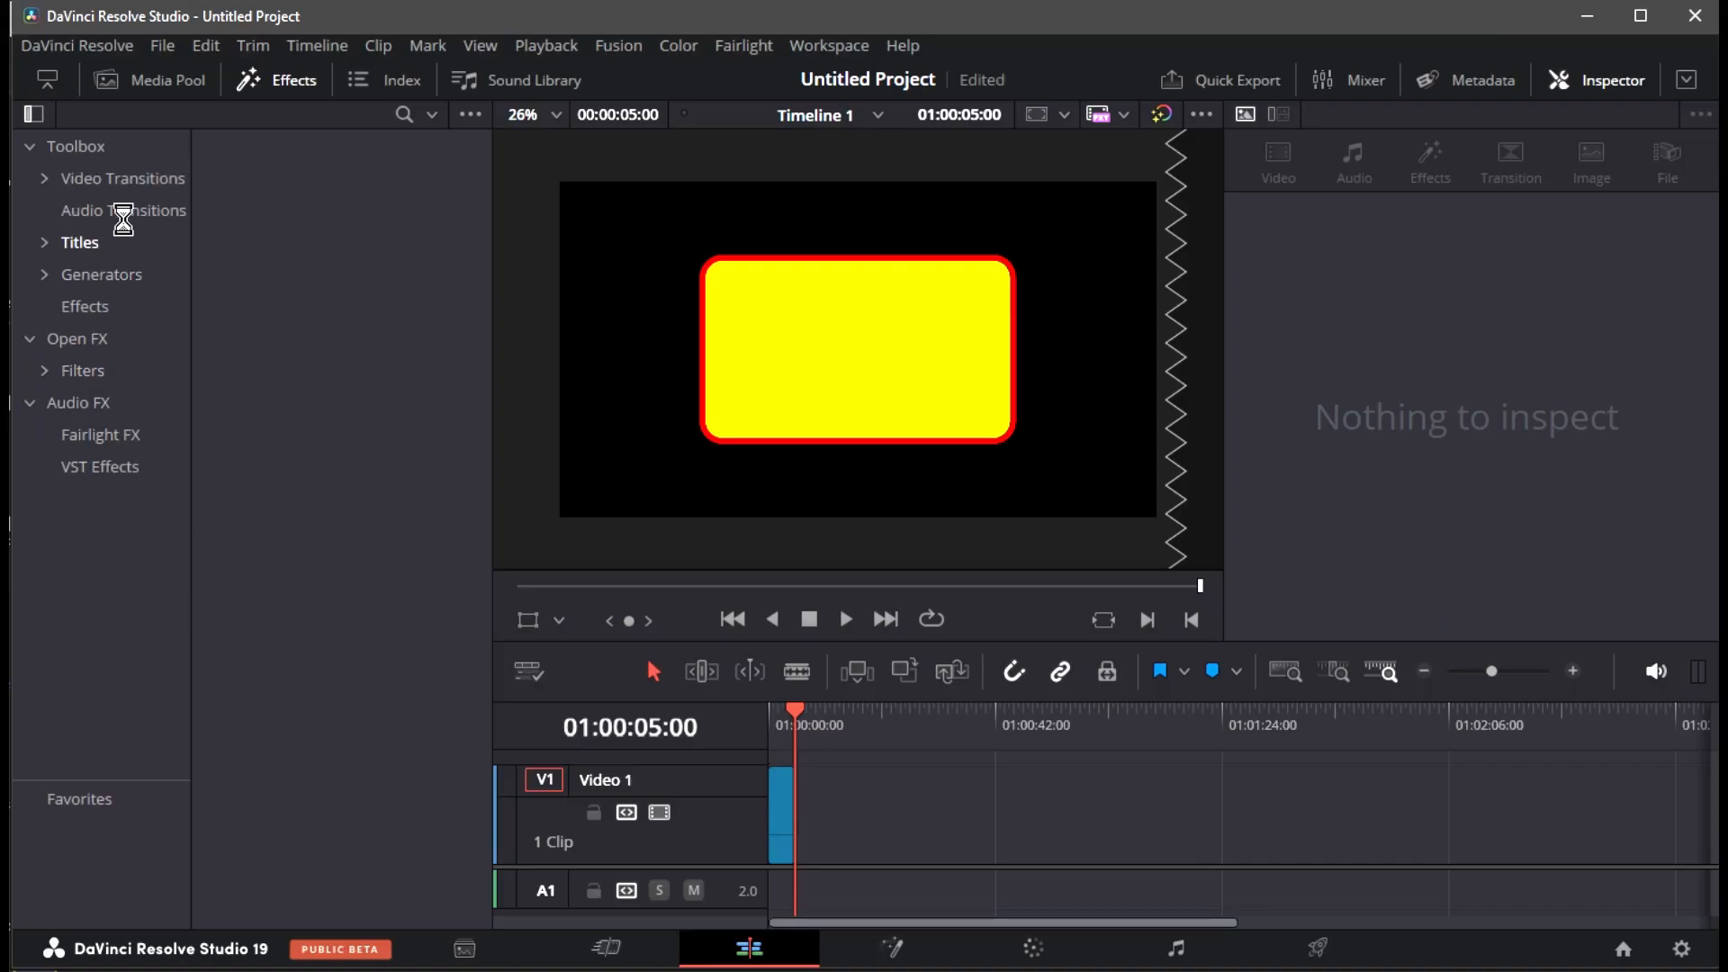
Switch to DaVinci Resolve and add the Arrow generator to Video 1 after the existing clip, with the playhead over it
left_click(93, 278)
left_click_drag(278, 229, 805, 781)
left_click(798, 782)
left_click(809, 721)
left_click(1573, 674)
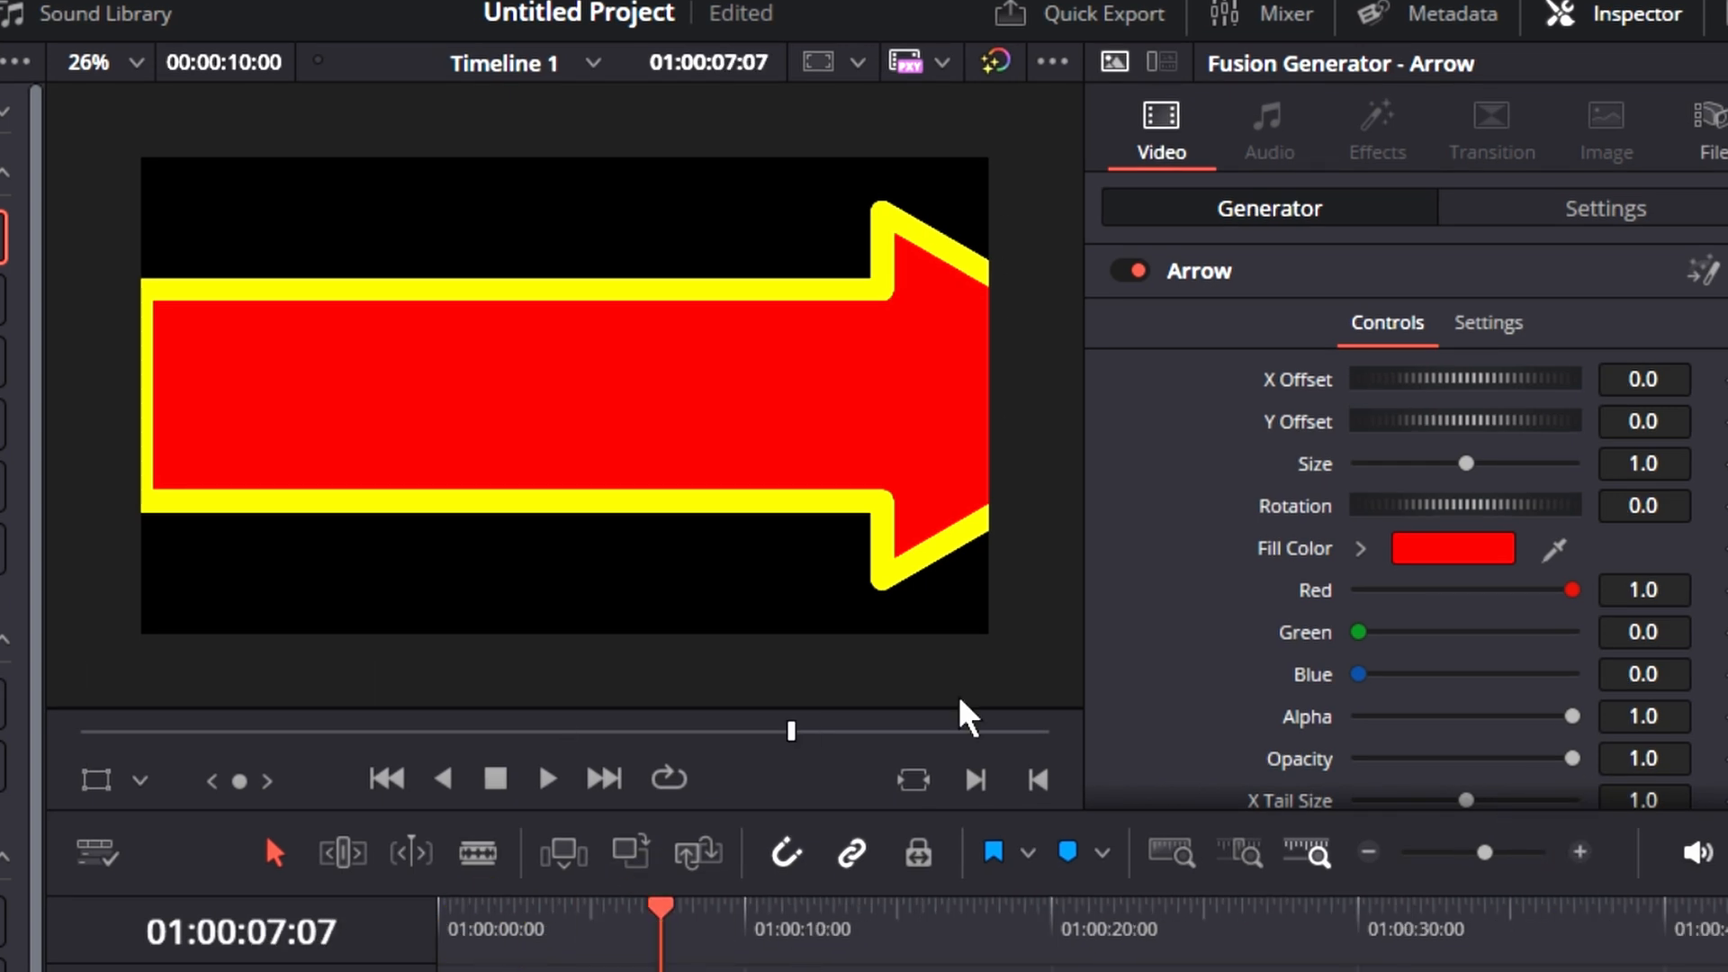
Set the arrow generator's X Offset to 0.029, Y Offset to 0.232, Size to 0.25 and Rotation to -25.3, with a blue fill
left_click_drag(1445, 385, 1472, 393)
left_click_drag(1501, 421, 1483, 422)
left_click_drag(1466, 463, 1410, 463)
left_click_drag(1459, 379, 1443, 379)
left_click_drag(1482, 420, 1527, 423)
left_click_drag(1545, 506, 1512, 510)
left_click_drag(1411, 462, 1385, 464)
left_click_drag(1673, 506, 1642, 506)
left_click(1452, 548)
left_click(859, 318)
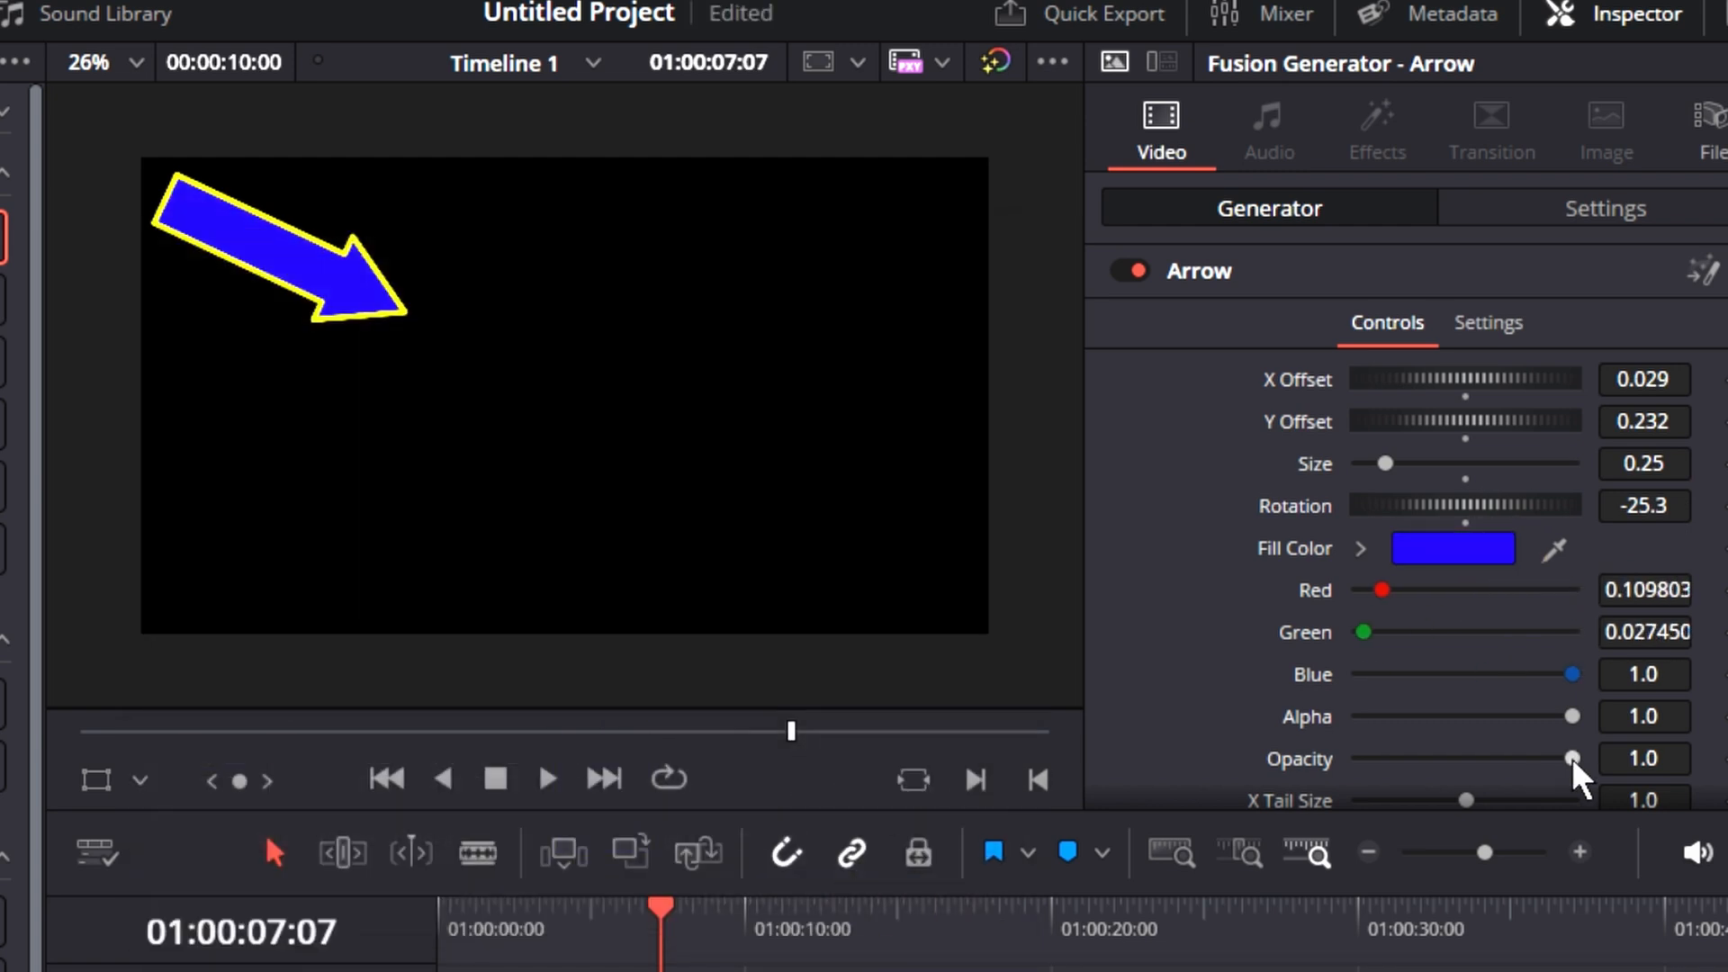
Set the arrow's fill Opacity to 0.693, X Tail Size 3.48, Y Tail Size 0.64, X Head Size 0.98, Y Head Size 2.33 and Head Shape 3
left_click_drag(1572, 758, 1506, 759)
scroll(1507, 759, "down", 4)
left_click_drag(1466, 496, 1454, 581)
left_click_drag(1466, 624, 1501, 623)
left_click_drag(1455, 582, 1464, 581)
scroll(1476, 612, "down", 2)
mouse_move(1358, 607)
left_mouse_down()
mouse_move(1489, 614)
mouse_move(1359, 607)
left_mouse_up()
left_click_drag(1413, 566, 1431, 603)
left_click_drag(1358, 607, 1271, 618)
Change the arrow's Outline Color to red, #ff0004
left_click(1453, 649)
left_click(559, 313)
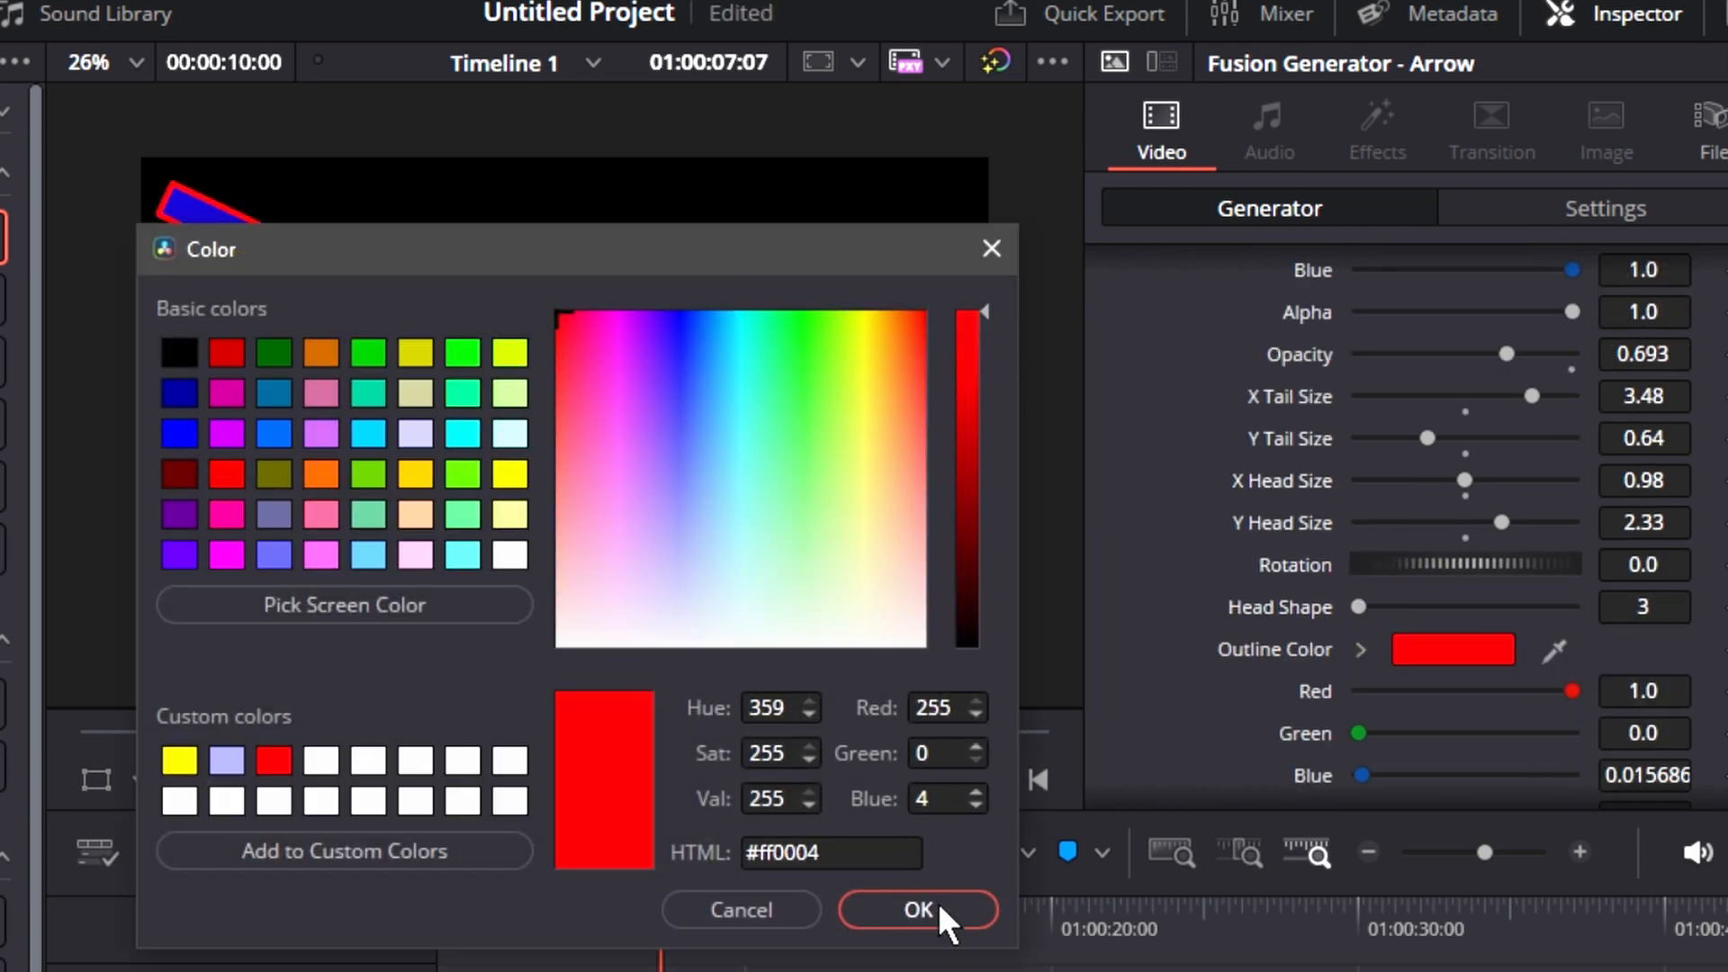
left_click(932, 910)
Set the outline's Thickness to 0.087, Position to 1.0 and Length to 0.74, and choose the mitered border style
scroll(1550, 616, "down", 6)
left_click_drag(1496, 494, 1559, 497)
left_click_drag(1359, 581, 1443, 581)
left_click_drag(1572, 623, 1518, 624)
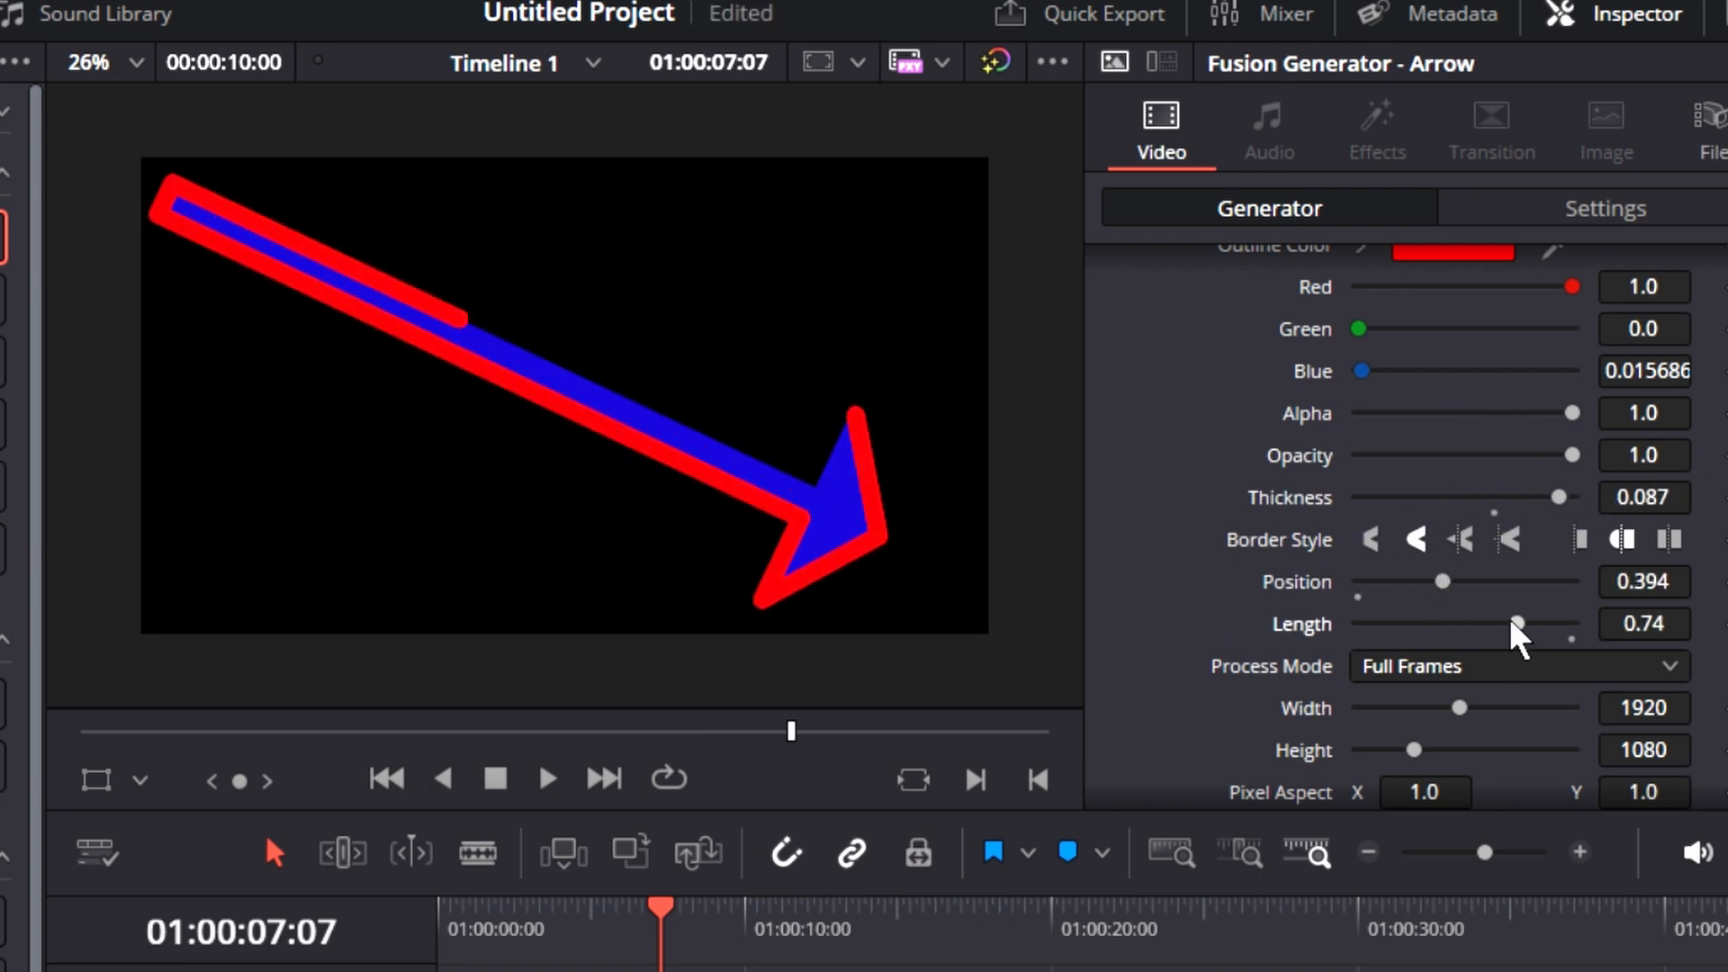
left_click_drag(1443, 582, 1575, 583)
left_click(1462, 539)
scroll(1575, 684, "down", 2)
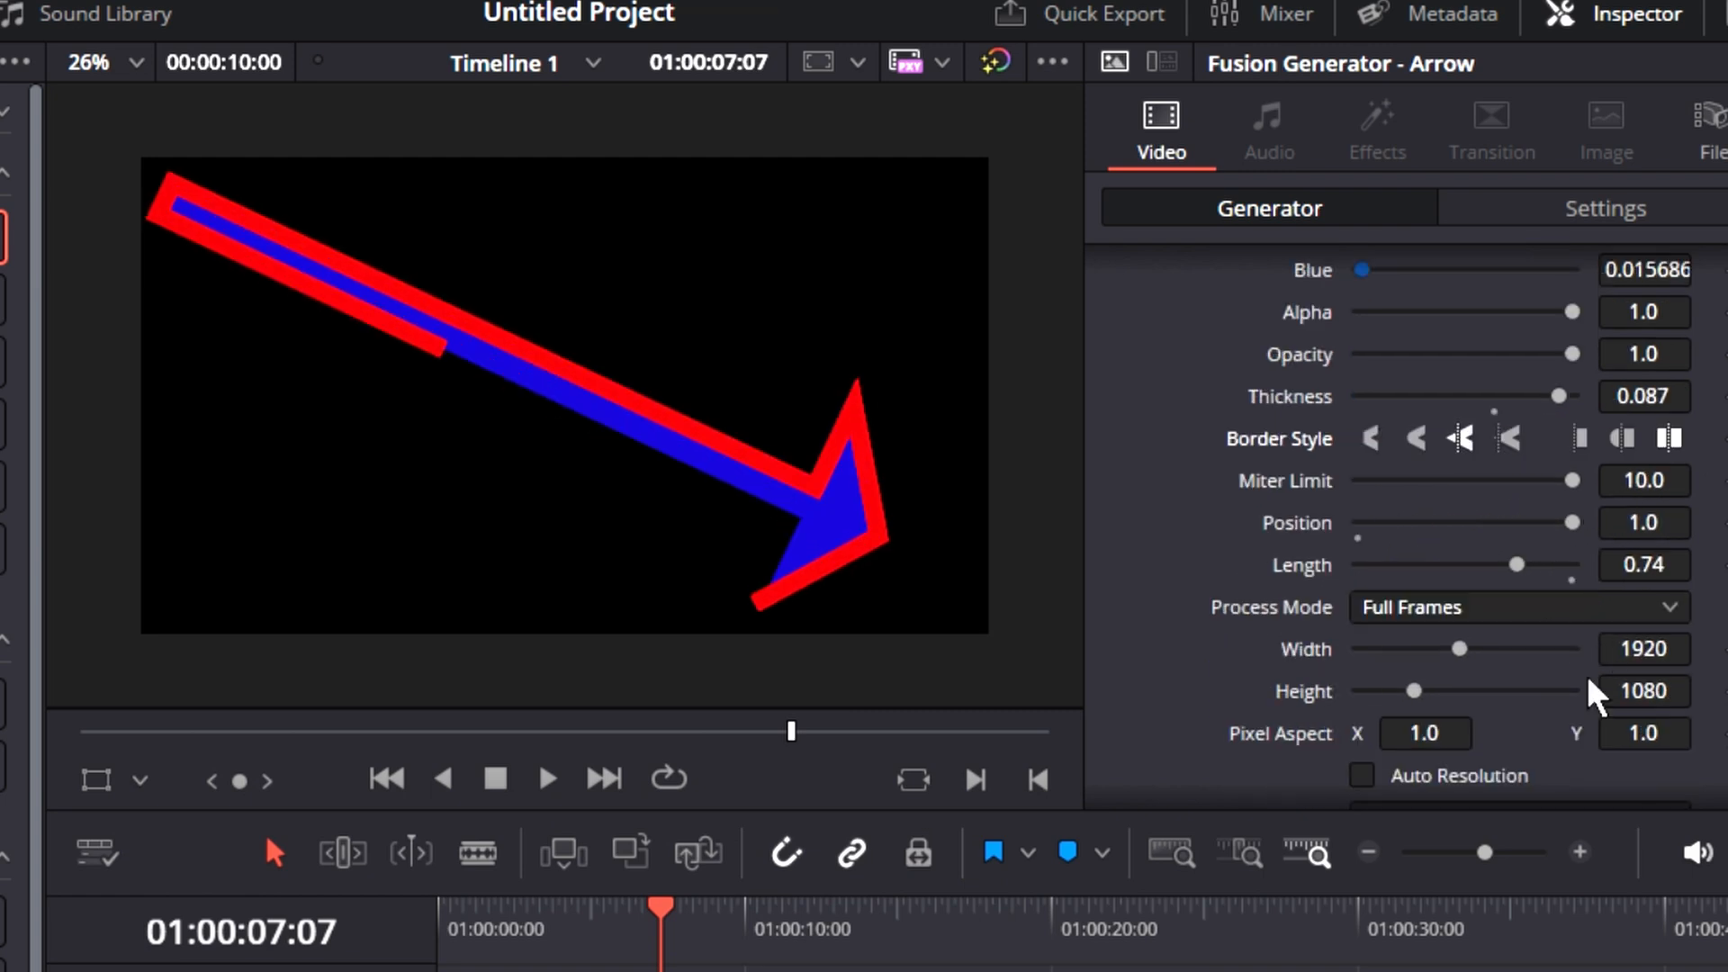
scroll(1642, 700, "down", 1)
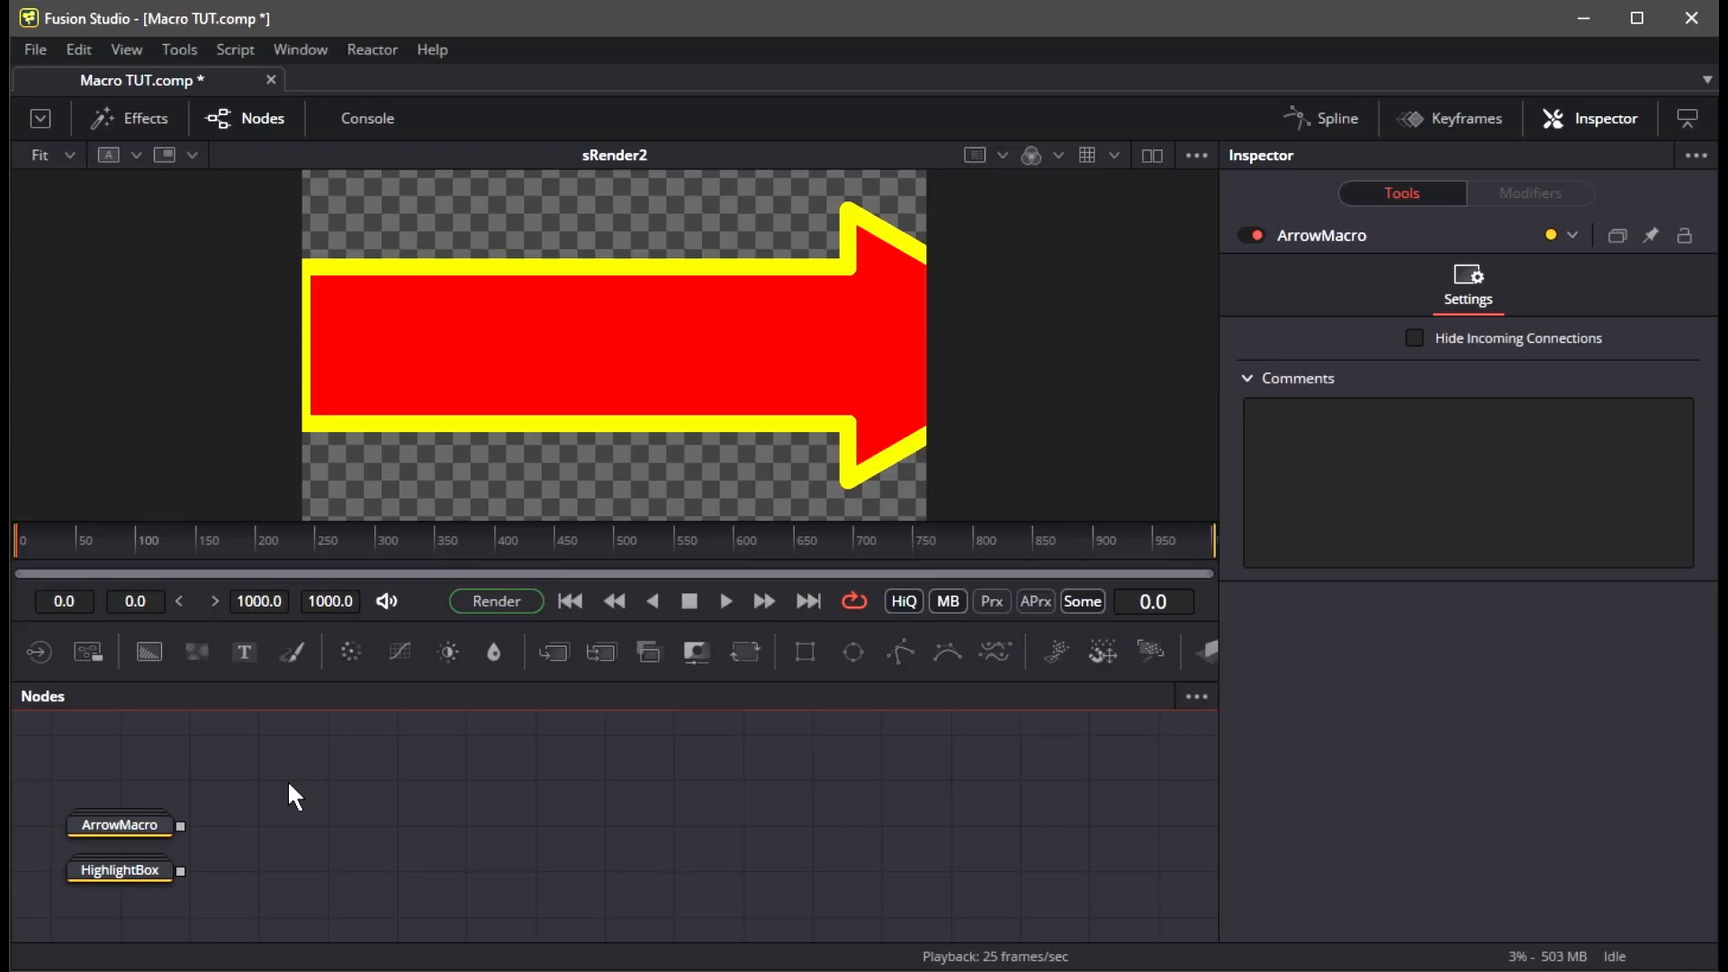
Switch to Fusion Studio, add a Background node feeding a Paint node shown in the viewer, and set the Background's Alpha to 0.0
left_click_drag(155, 663, 315, 792)
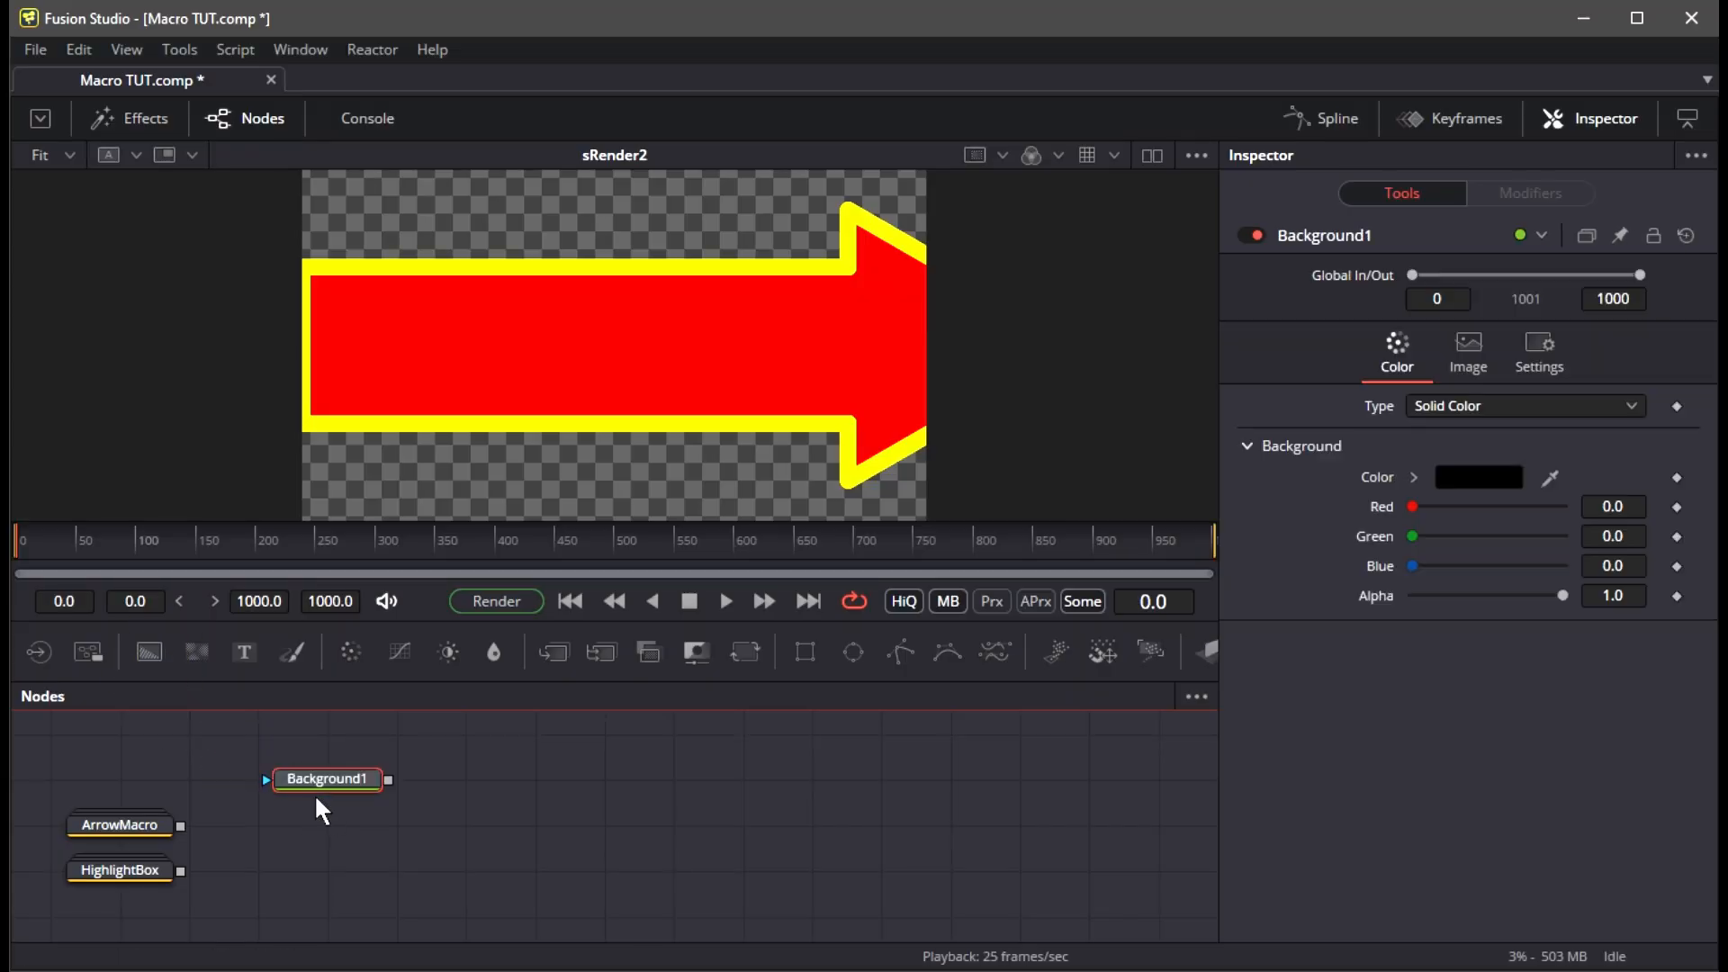
mouse_move(450, 744)
left_mouse_down()
mouse_move(497, 779)
mouse_move(585, 315)
left_mouse_up()
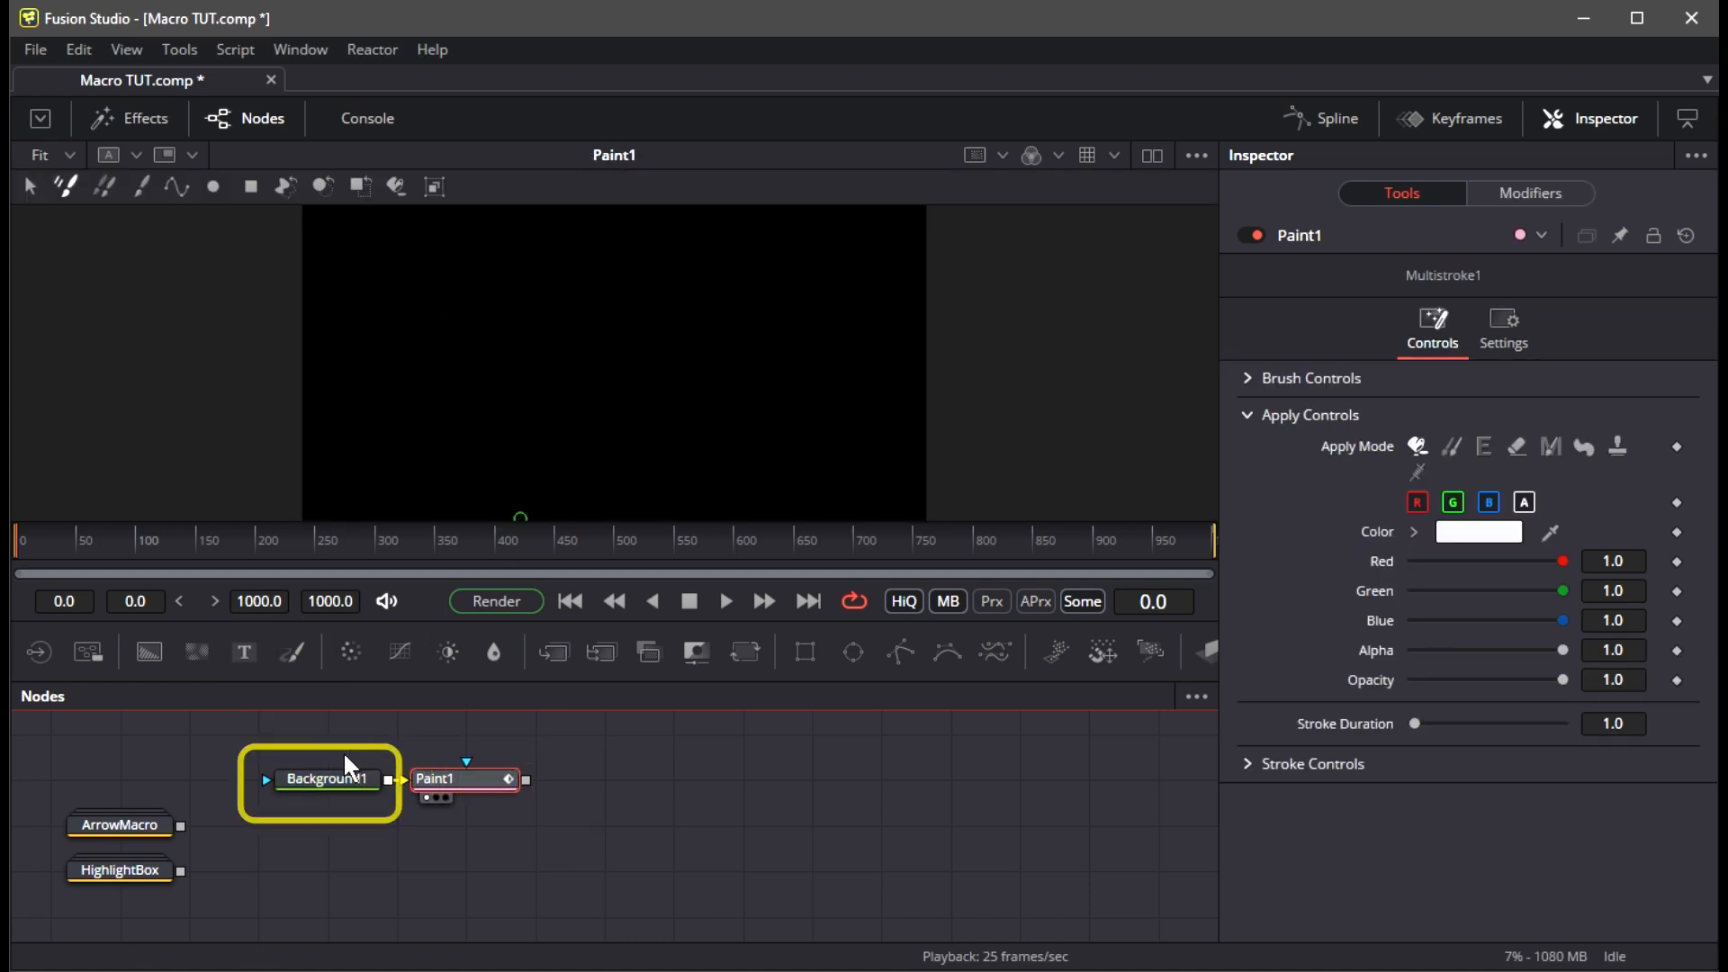
left_click(340, 777)
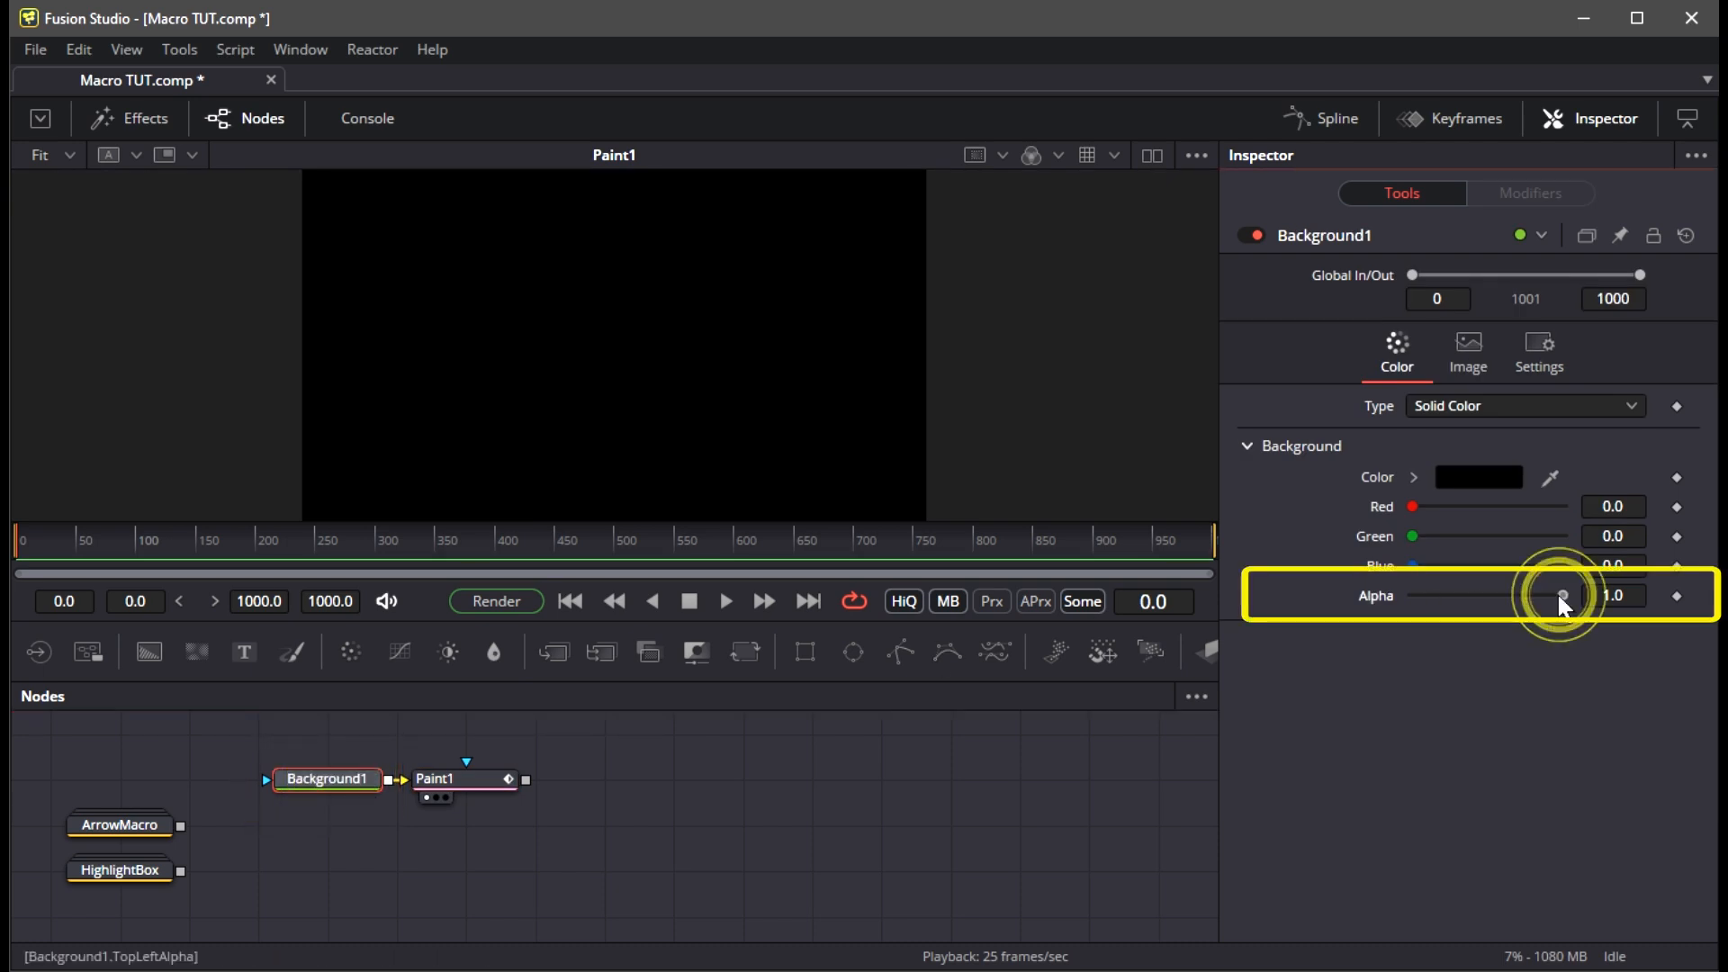
left_click_drag(1561, 596, 306, 450)
Duplicate the Background1 and Paint1 pair twice and arrange the copies in rows beneath the original
mouse_move(602, 891)
left_mouse_down()
mouse_move(295, 725)
mouse_move(305, 737)
left_mouse_up()
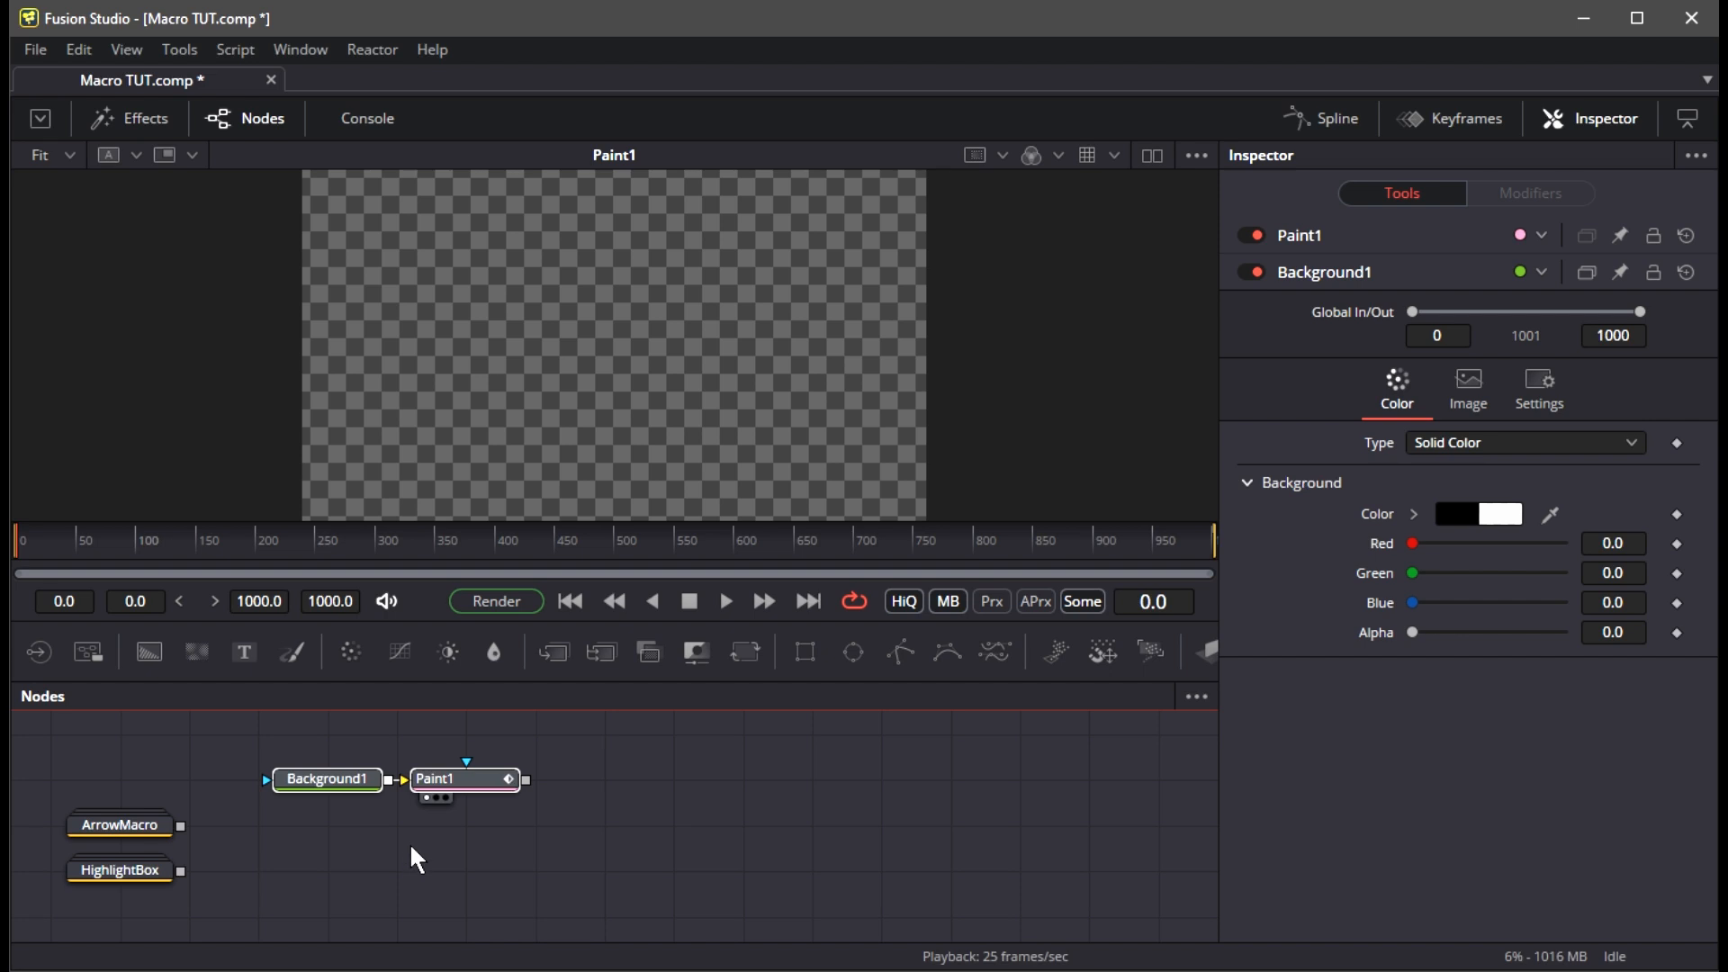
left_click(386, 841)
key("ctrl+v")
key("ctrl+v")
left_click_drag(606, 829, 486, 875)
left_click(657, 860)
Choose the Stroke tool for Paint1 and set its brush Size to 0.005
left_click(475, 778)
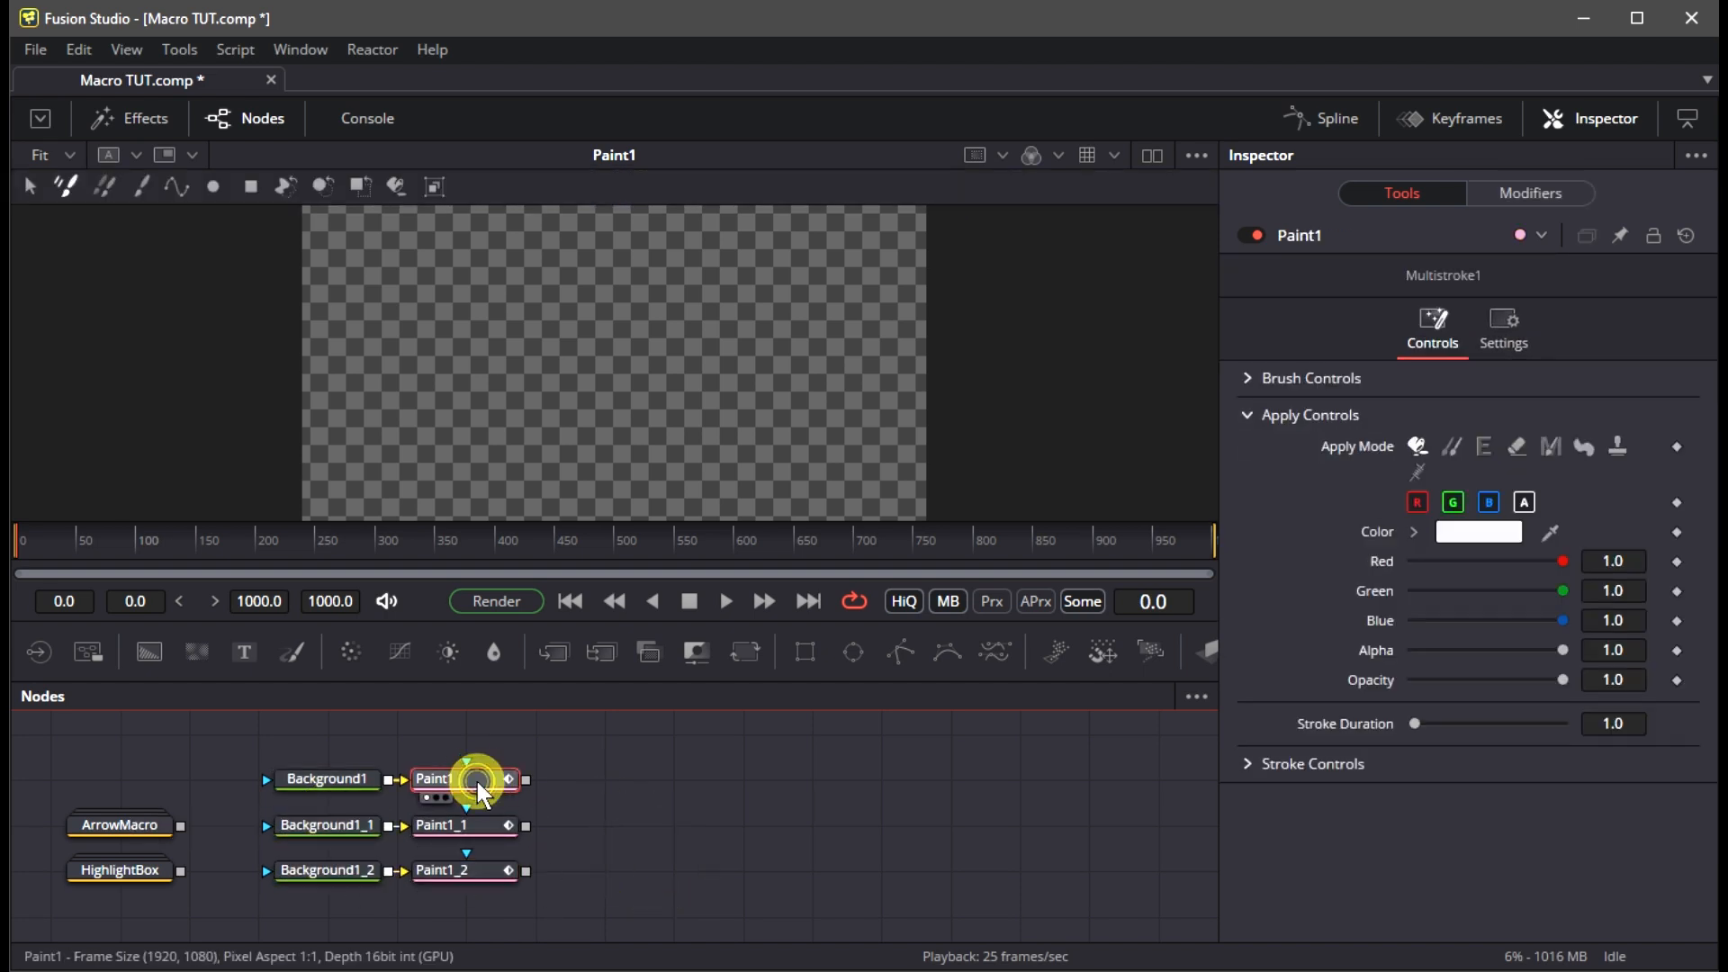
left_click(486, 828)
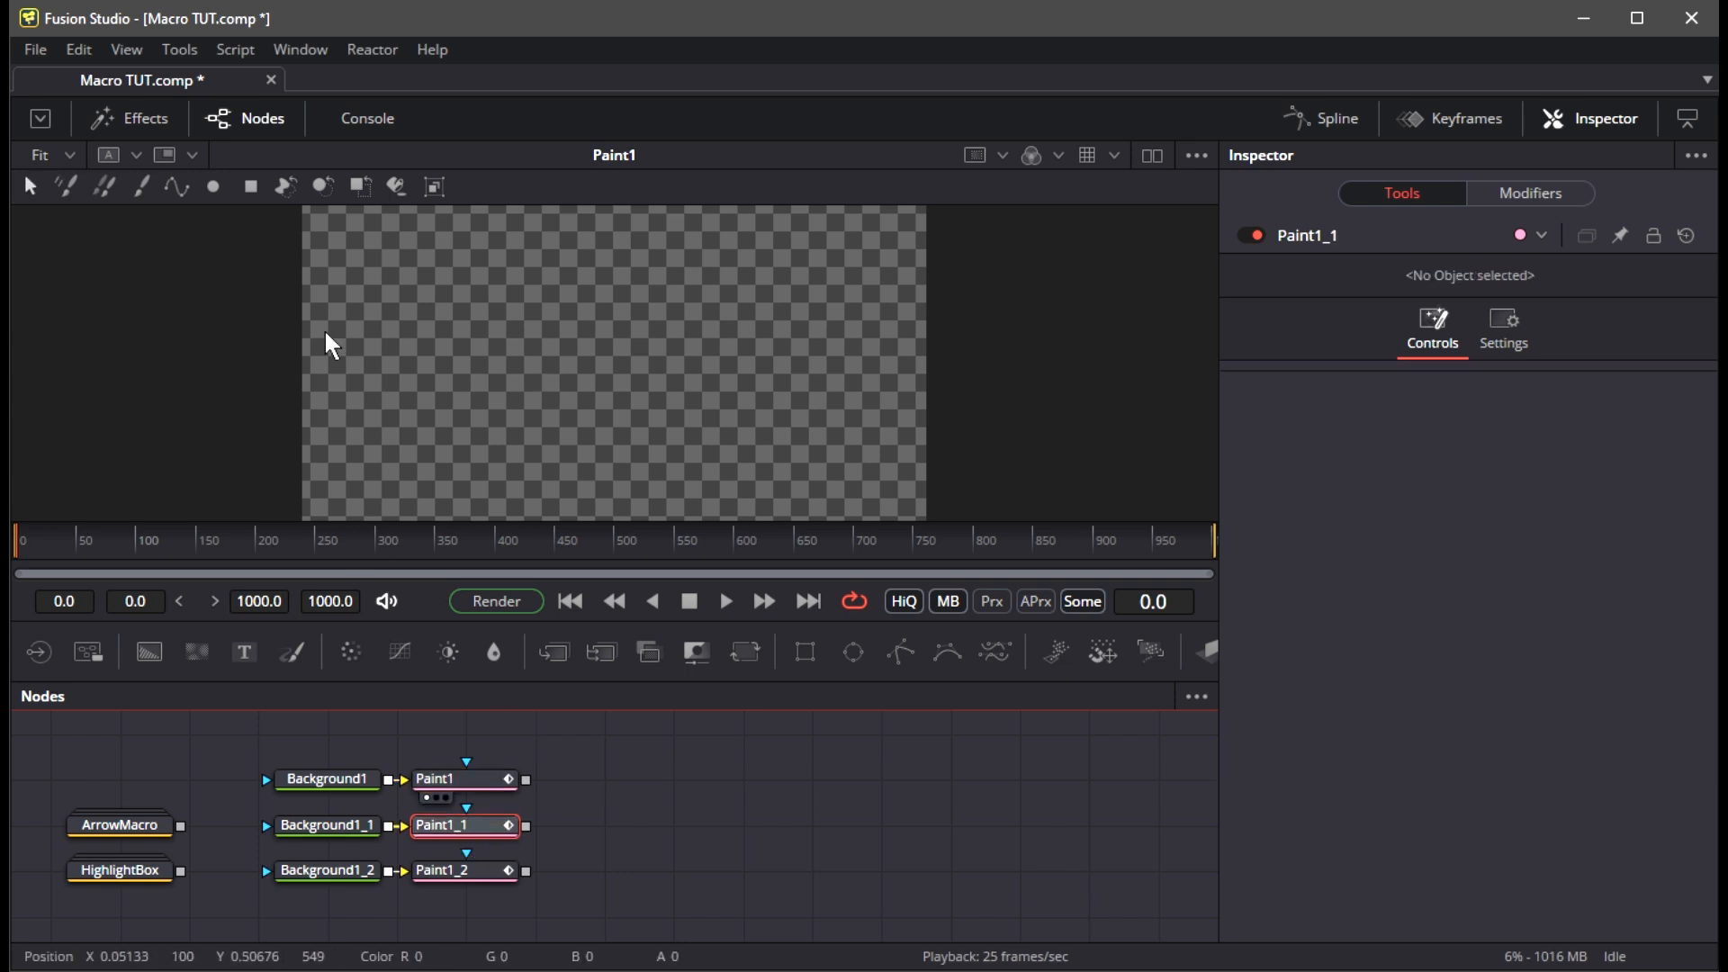
left_click(466, 780)
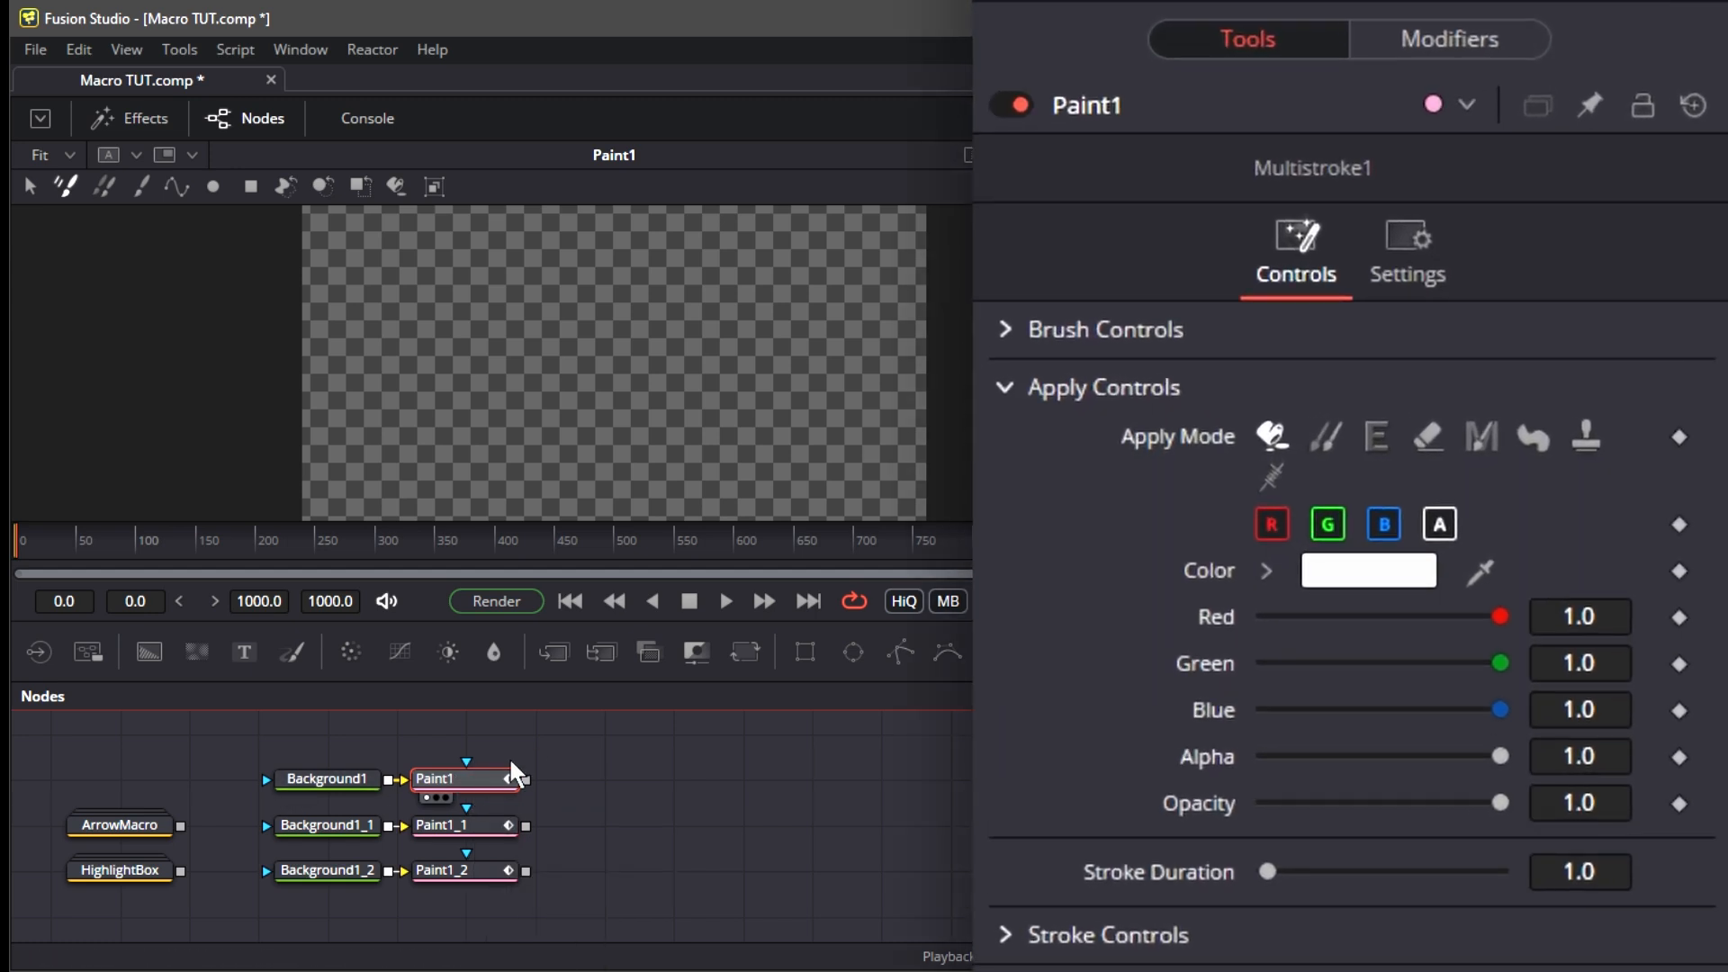
left_click(137, 187)
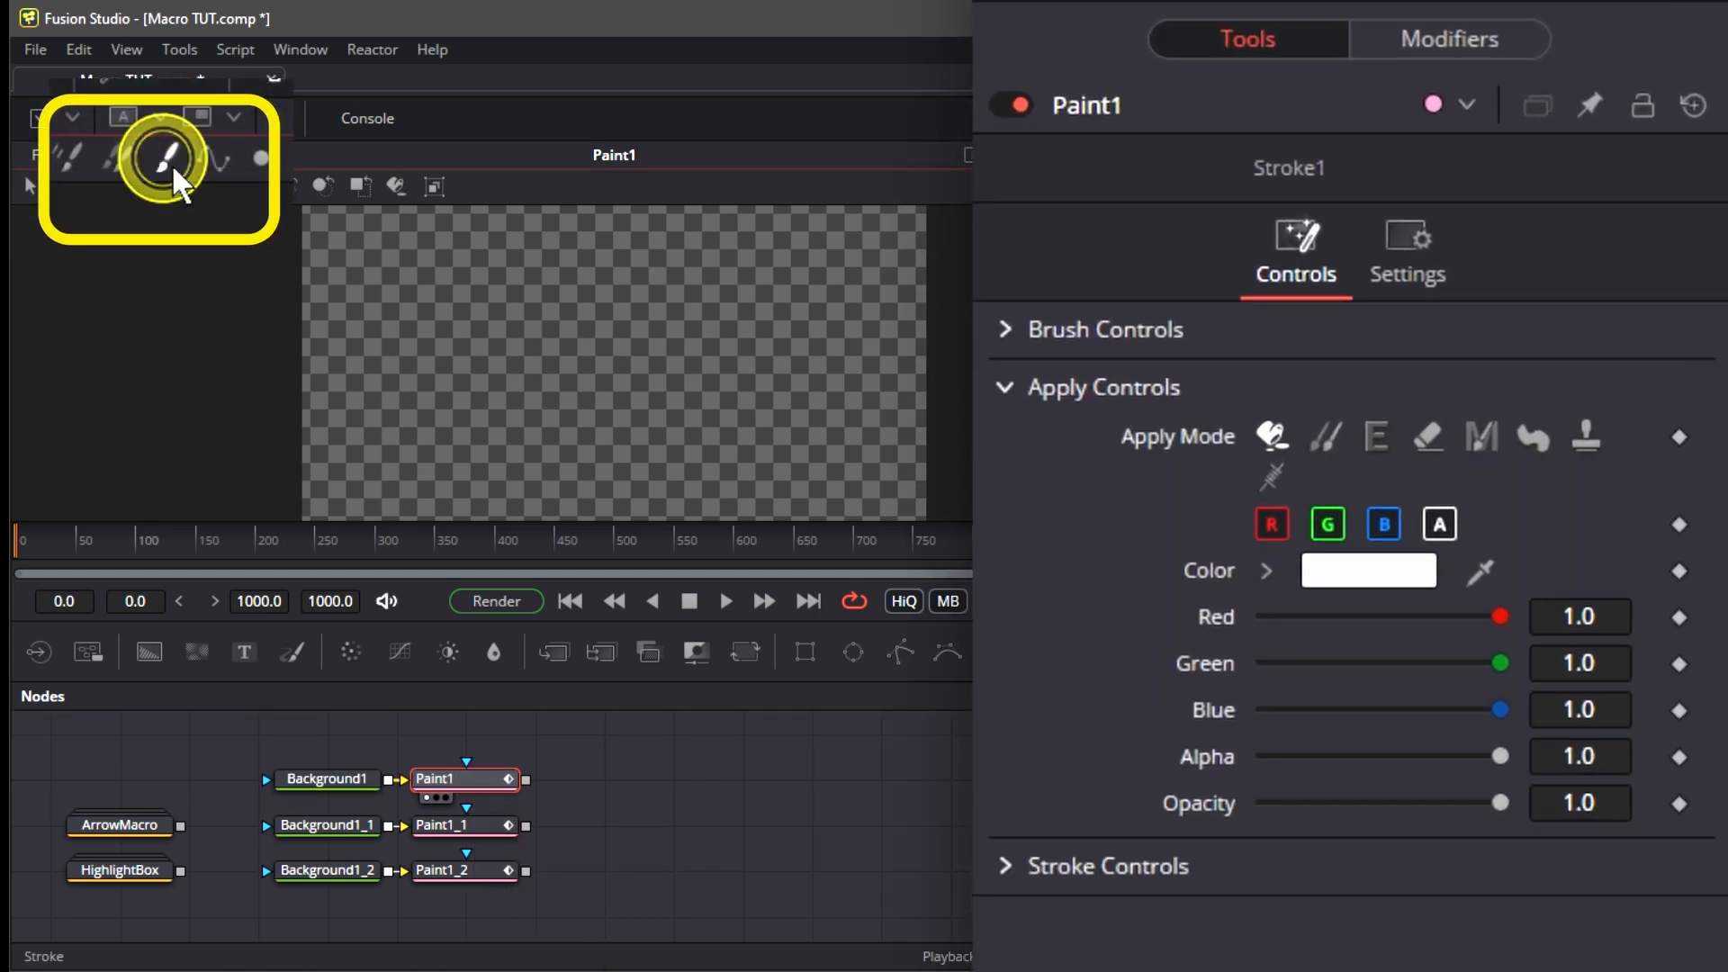
left_click(1019, 334)
left_click(1545, 477)
type(".0")
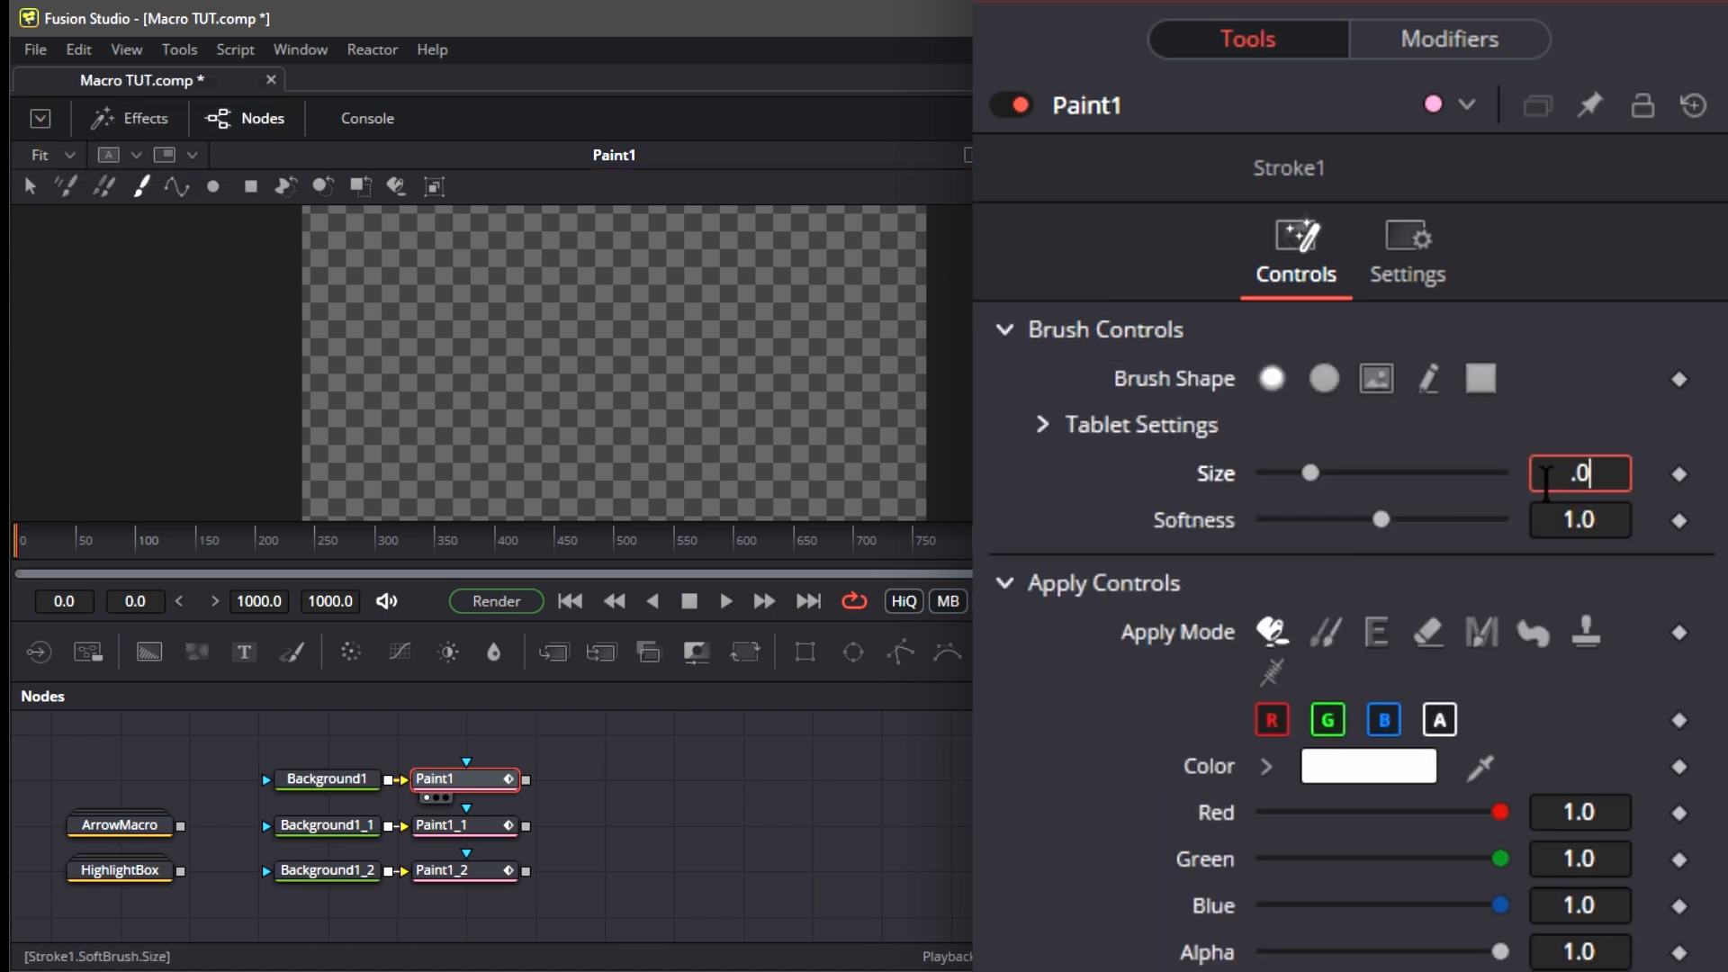
type("05")
key("Tab")
left_click(1545, 479)
type(".005")
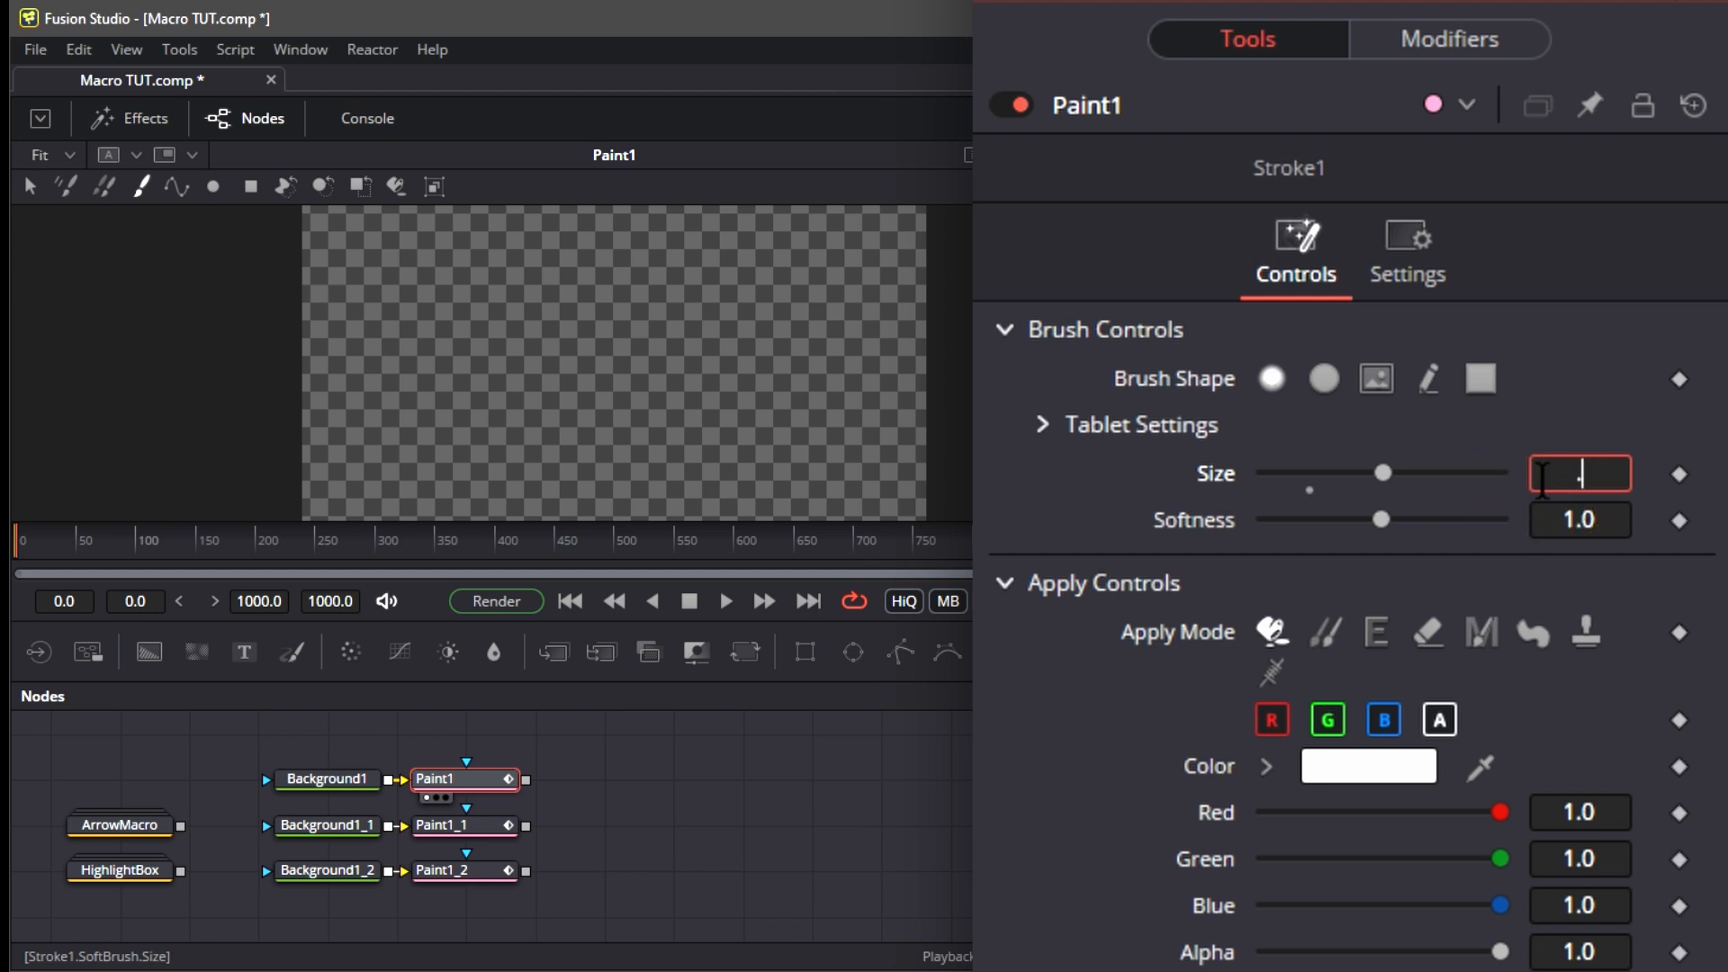
key("Tab")
Set Paint1's stroke Spacing to 0.0 and both Vary Size and Vary Opacity to Pressure
scroll(1158, 624, "down", 8)
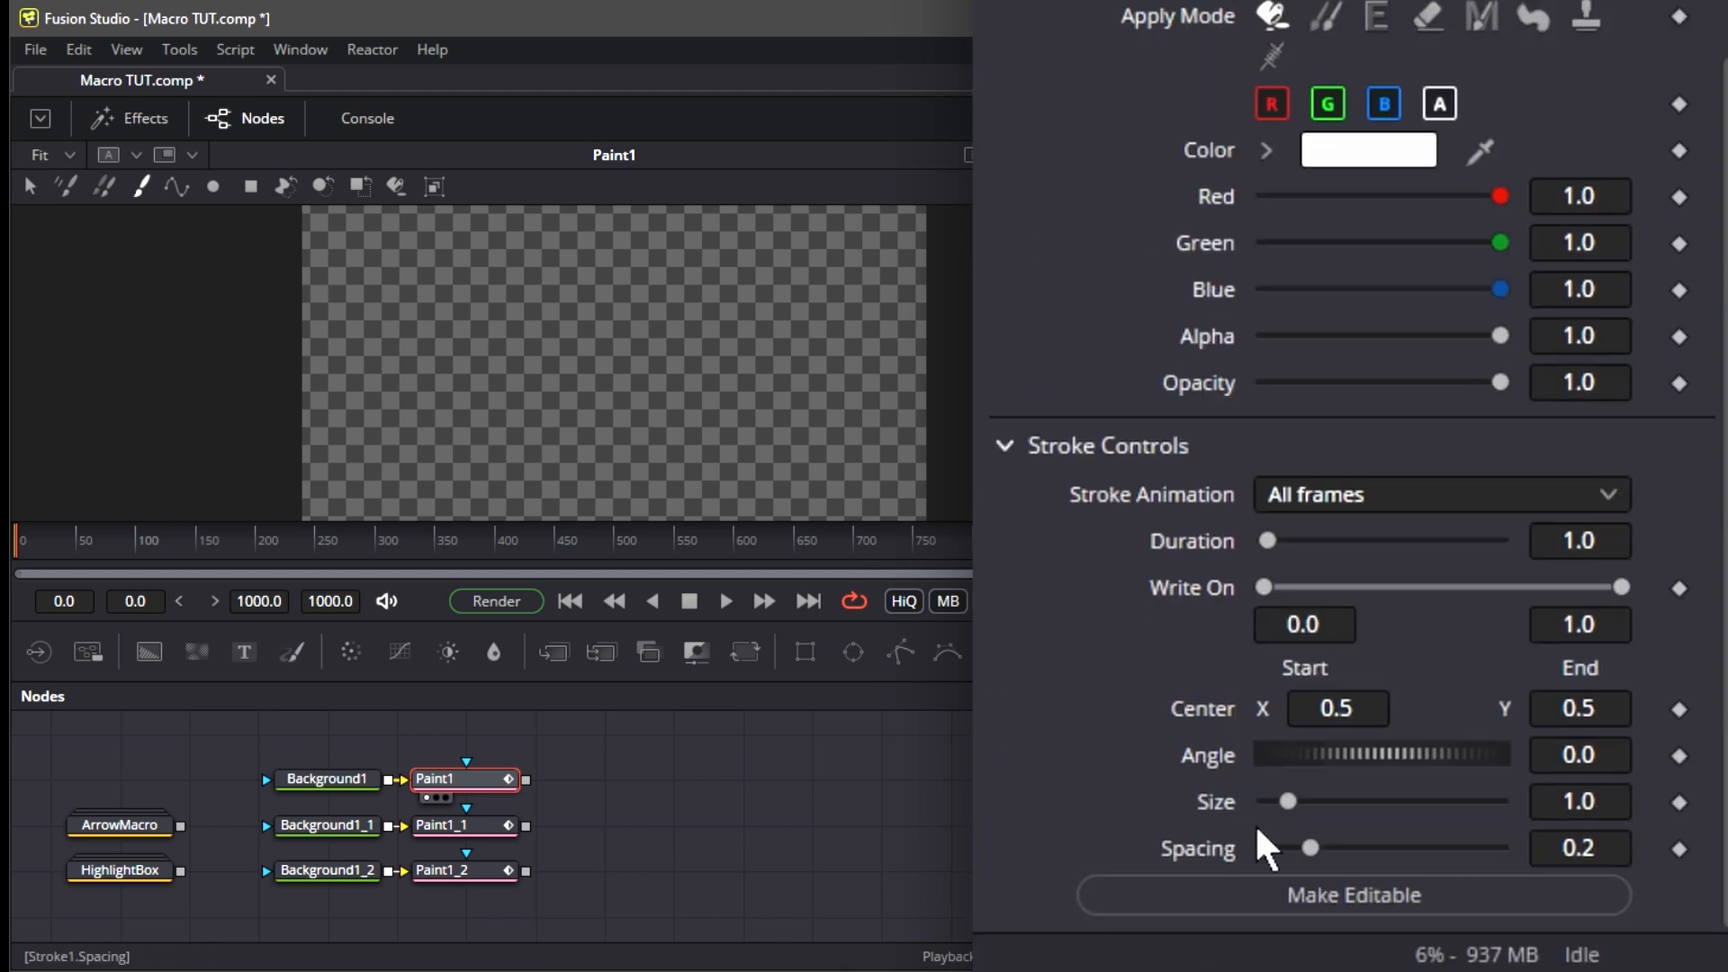
left_click_drag(1310, 847, 1023, 867)
scroll(1017, 844, "up", 2)
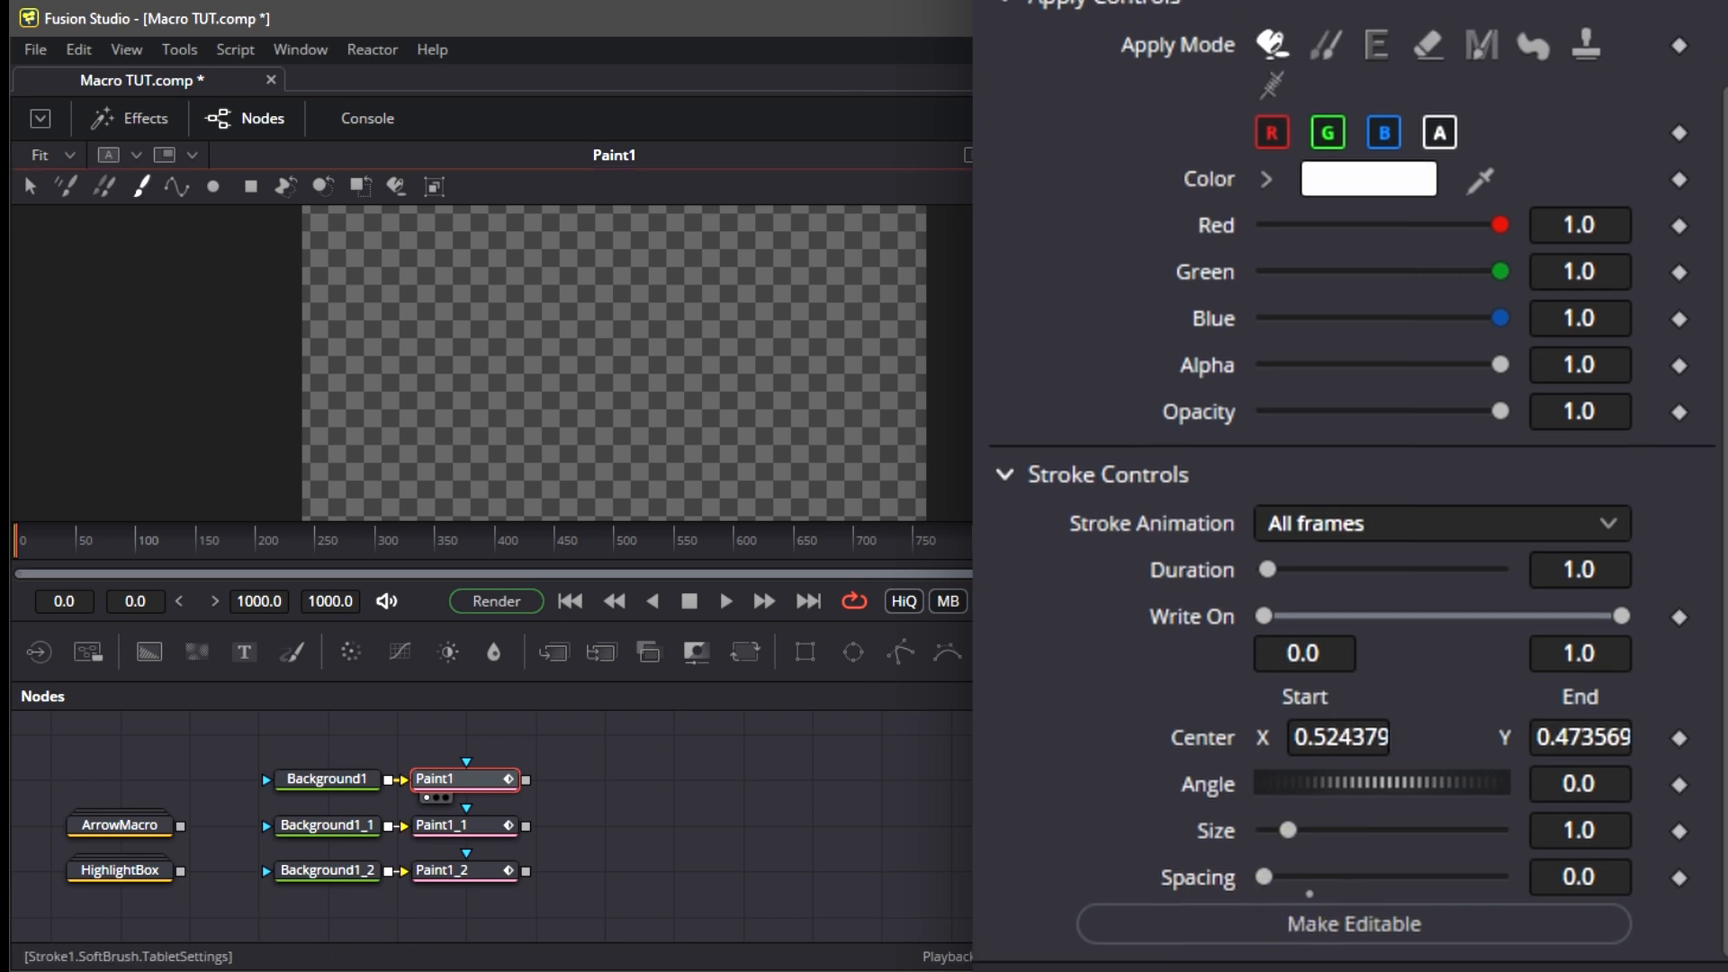
scroll(1026, 450, "up", 5)
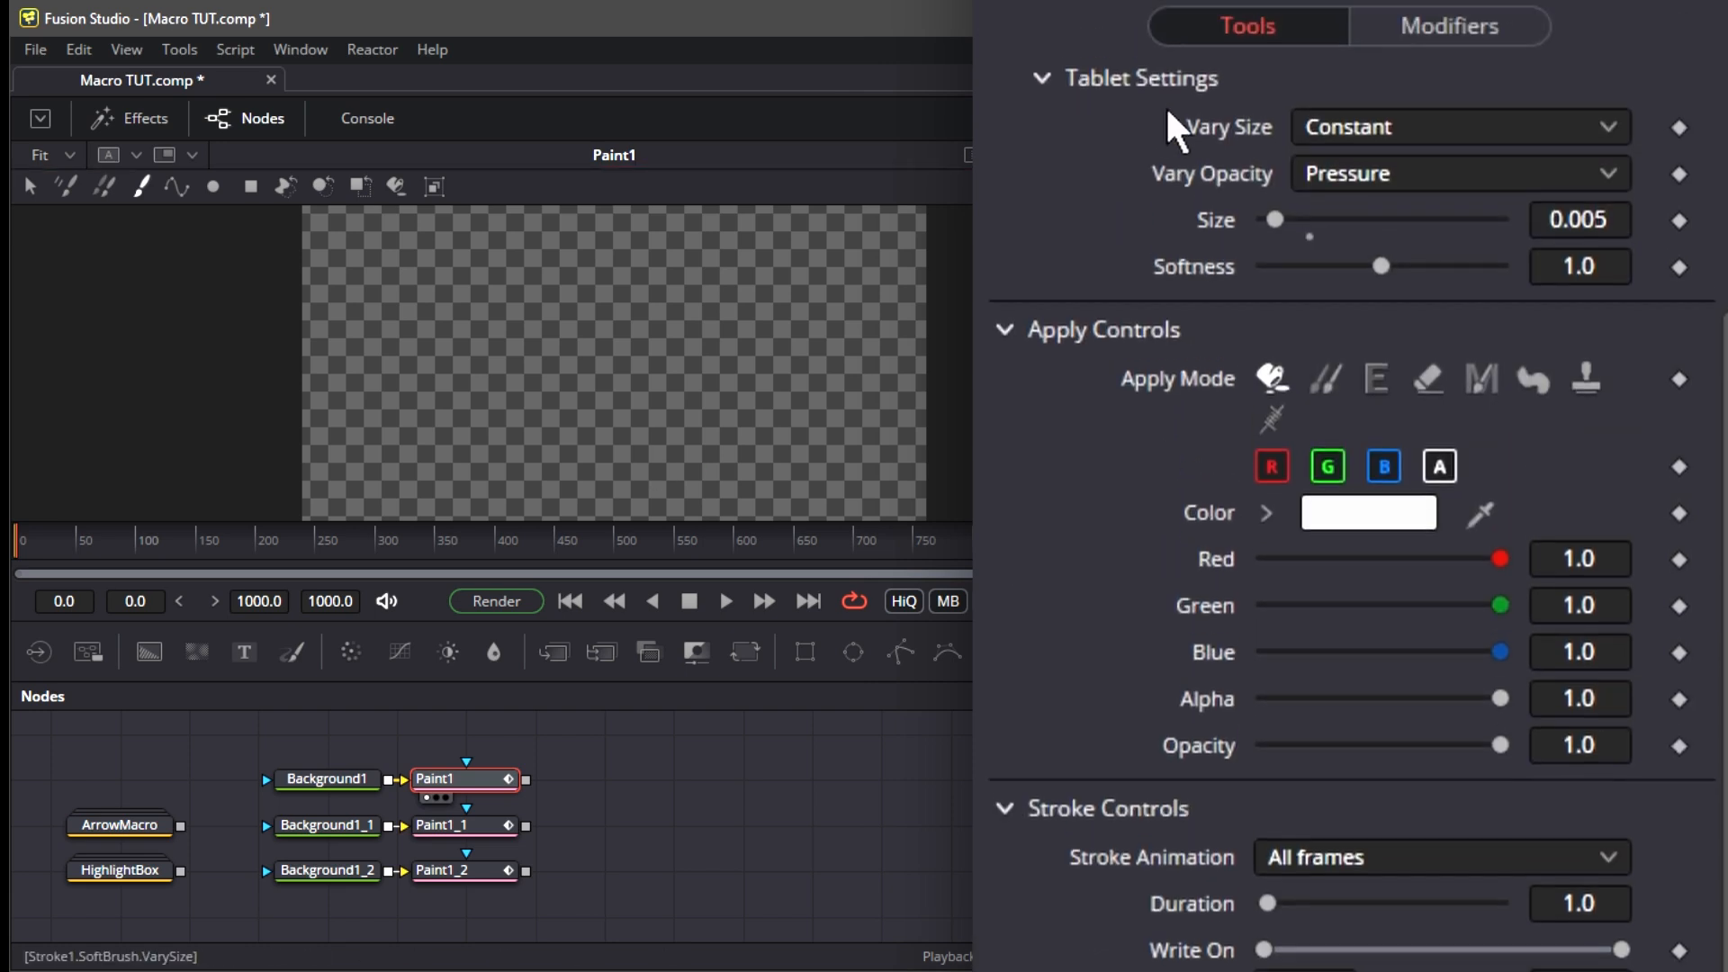
left_click(1346, 189)
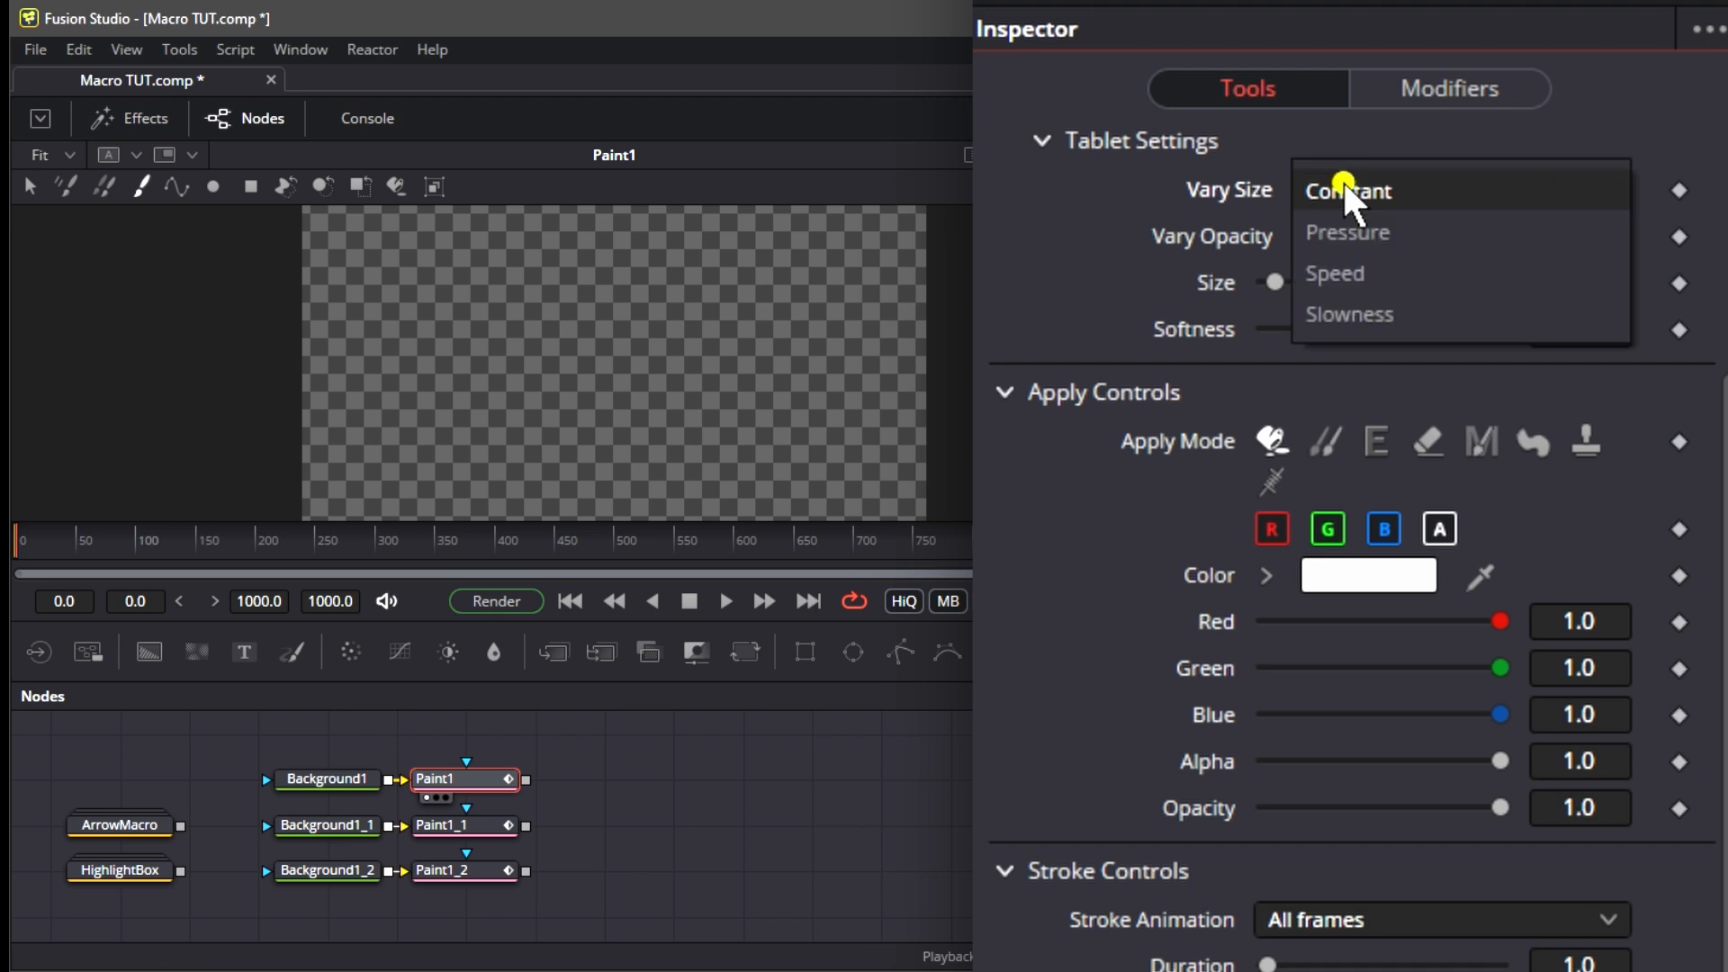
left_click(1341, 231)
Try out the brush with freehand strokes, then paint a single tapering horizontal line in Paint1
mouse_move(360, 470)
left_mouse_down()
mouse_move(435, 374)
mouse_move(515, 382)
left_mouse_up()
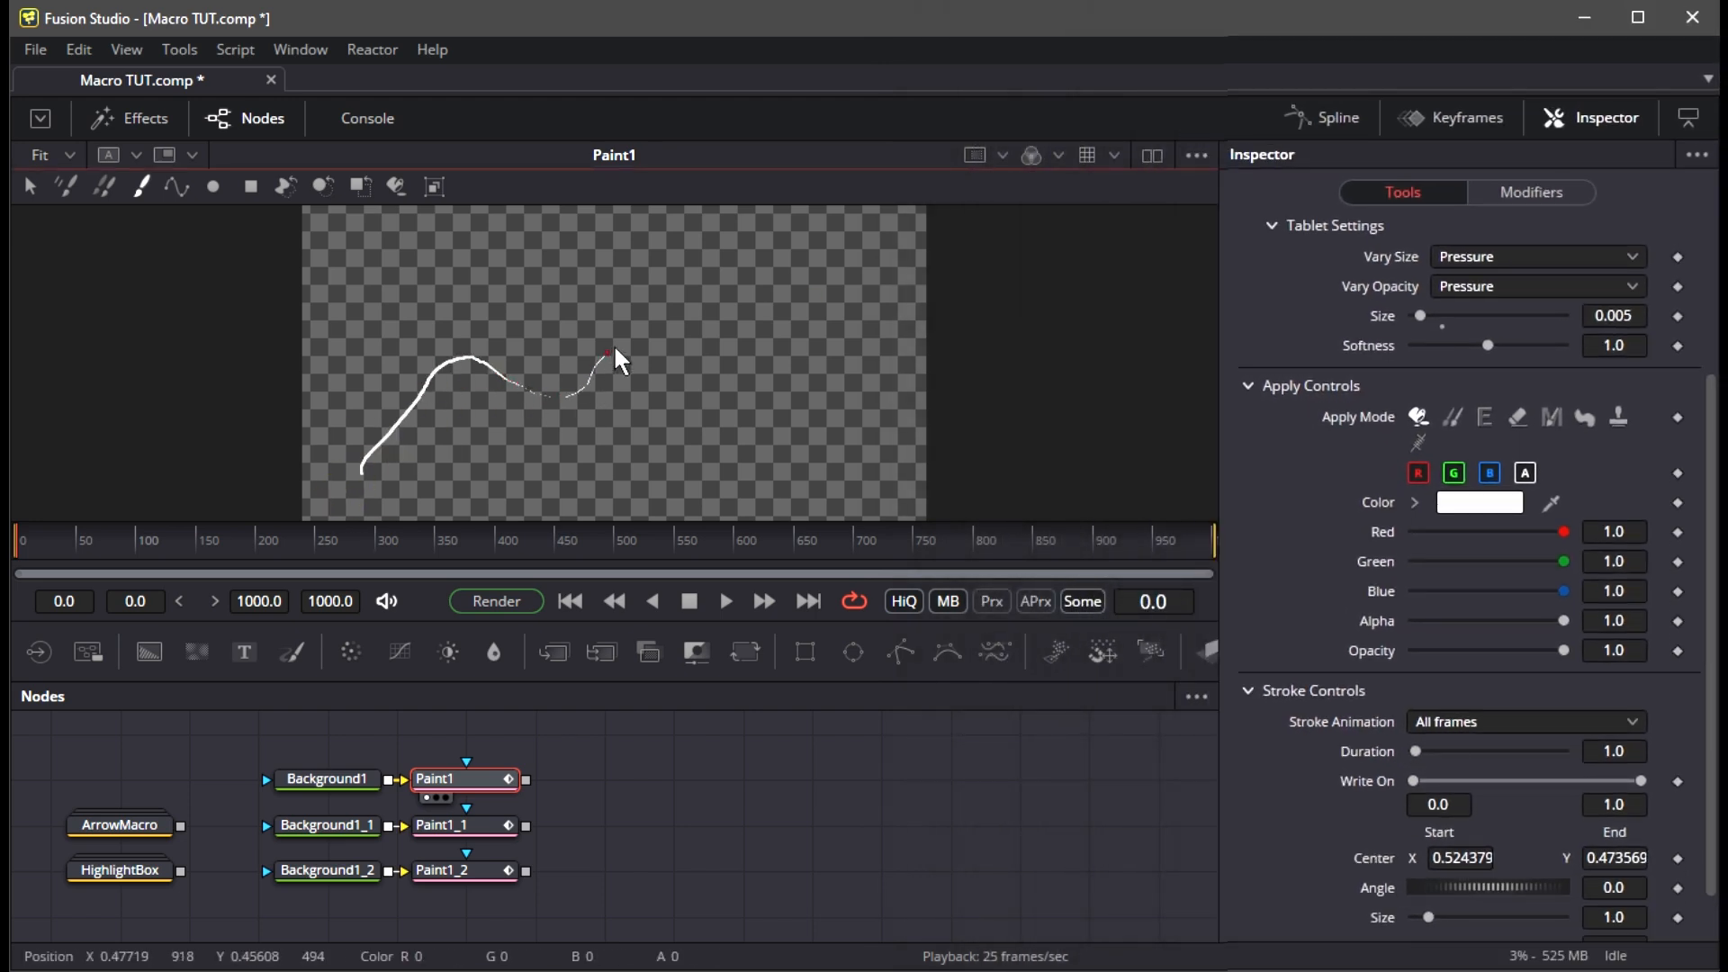
left_click_drag(795, 384, 746, 326)
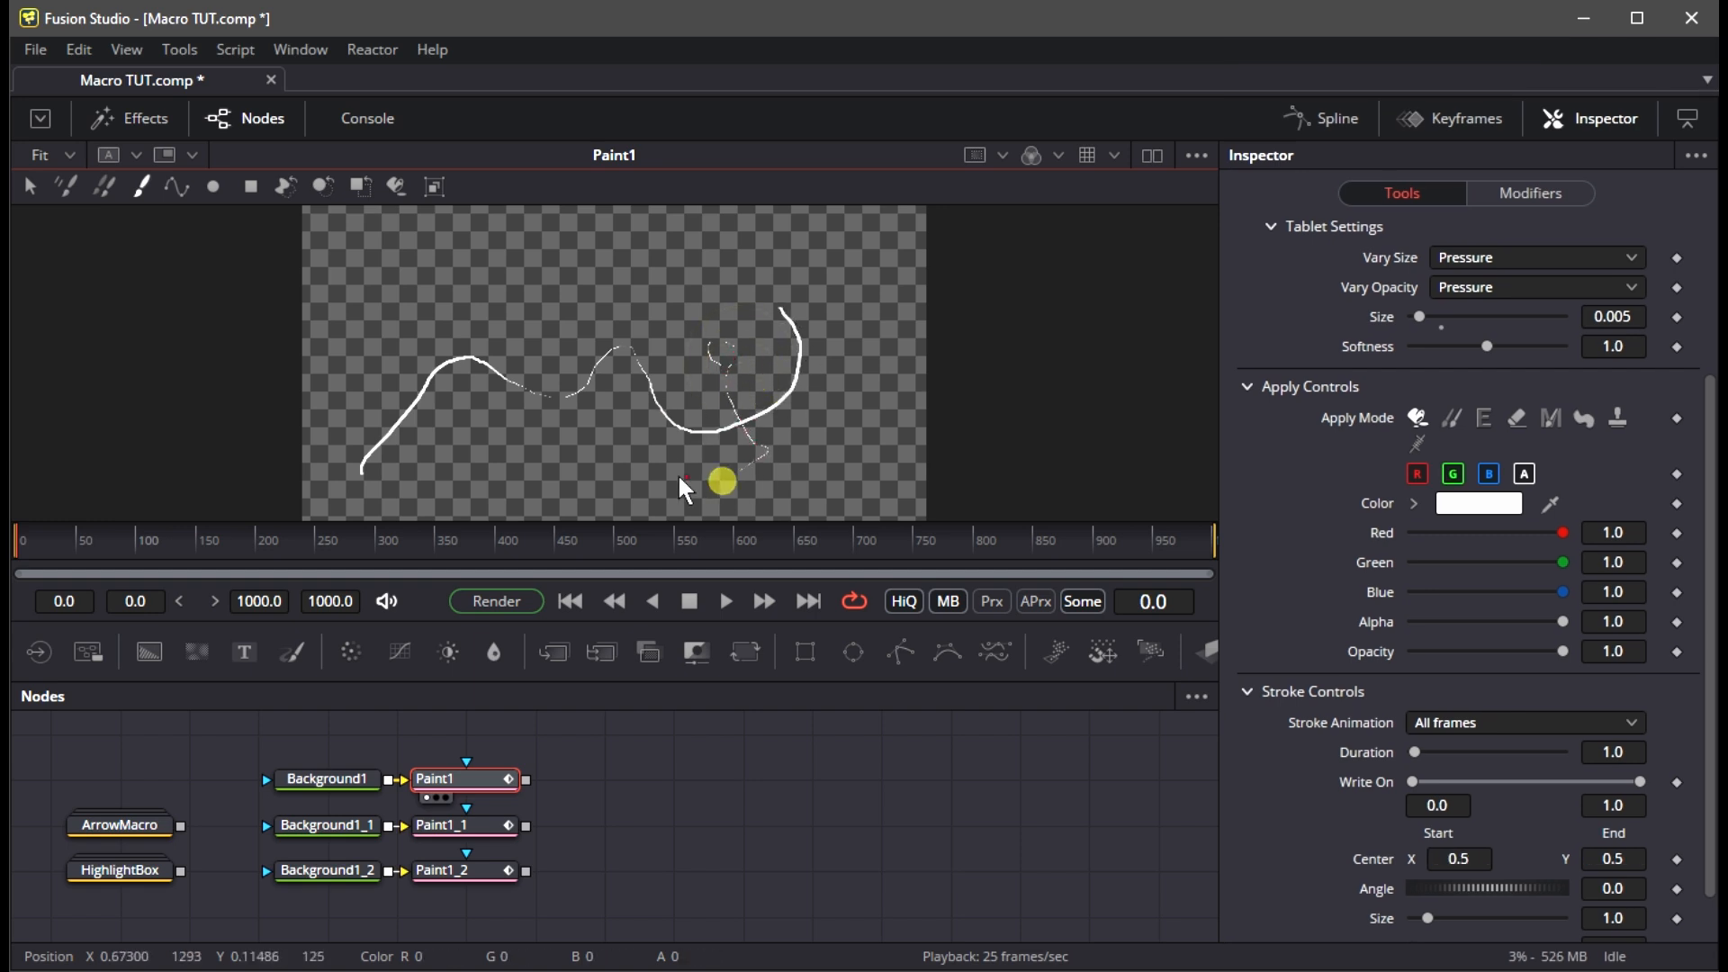
scroll(670, 387, "up", 2)
mouse_move(294, 379)
left_mouse_down()
mouse_move(660, 374)
mouse_move(316, 378)
mouse_move(500, 369)
mouse_move(349, 377)
left_mouse_up()
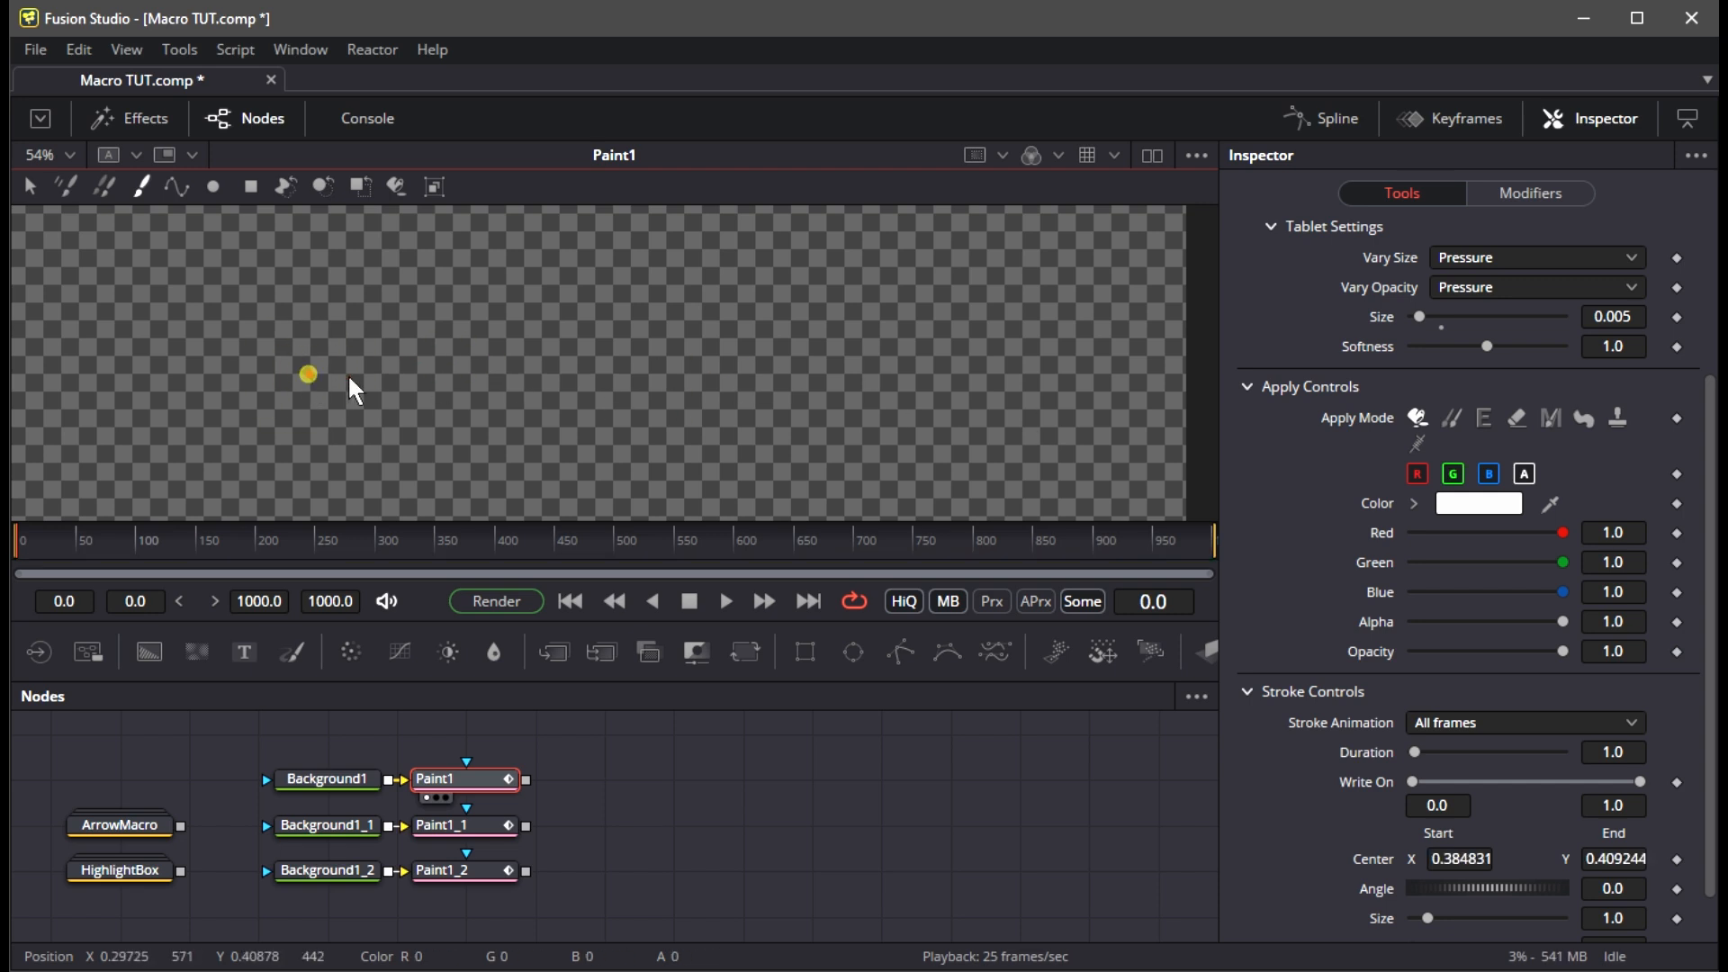
Toggle Paint1's Stroke1 and Stroke2 modifiers to identify the unused one, and delete Stroke2
left_click(1530, 193)
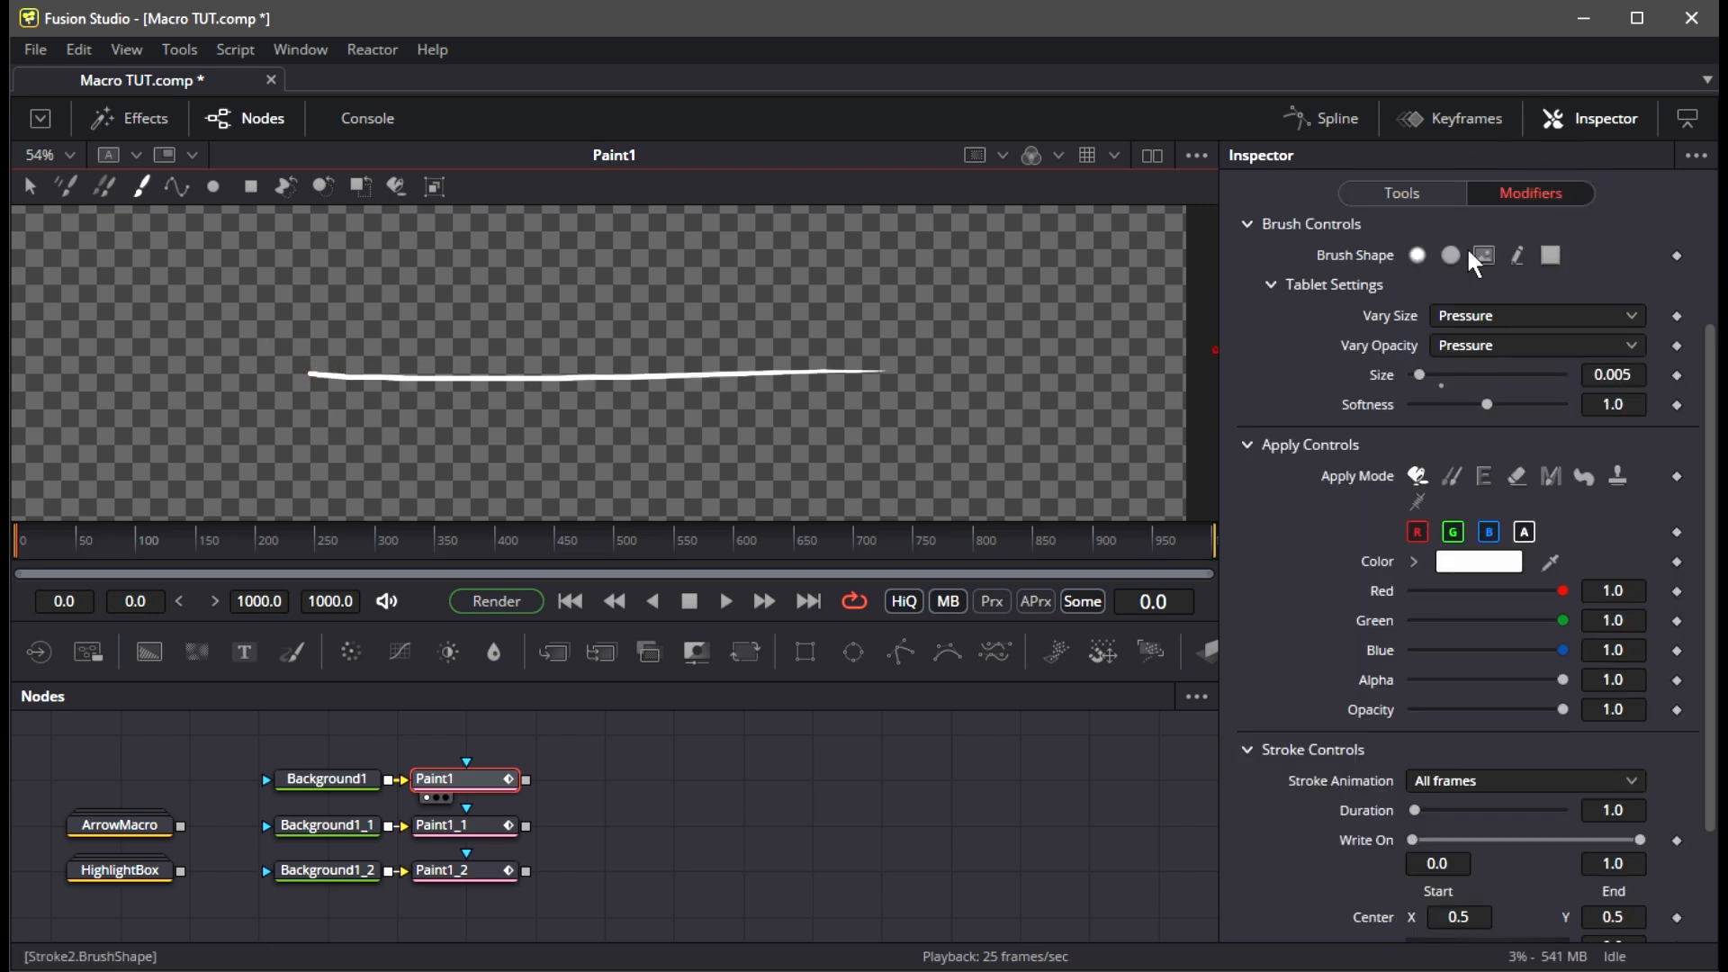
scroll(1477, 263, "up", 3)
left_click(1251, 272)
left_click(1251, 272)
left_click(1256, 234)
left_click(1255, 234)
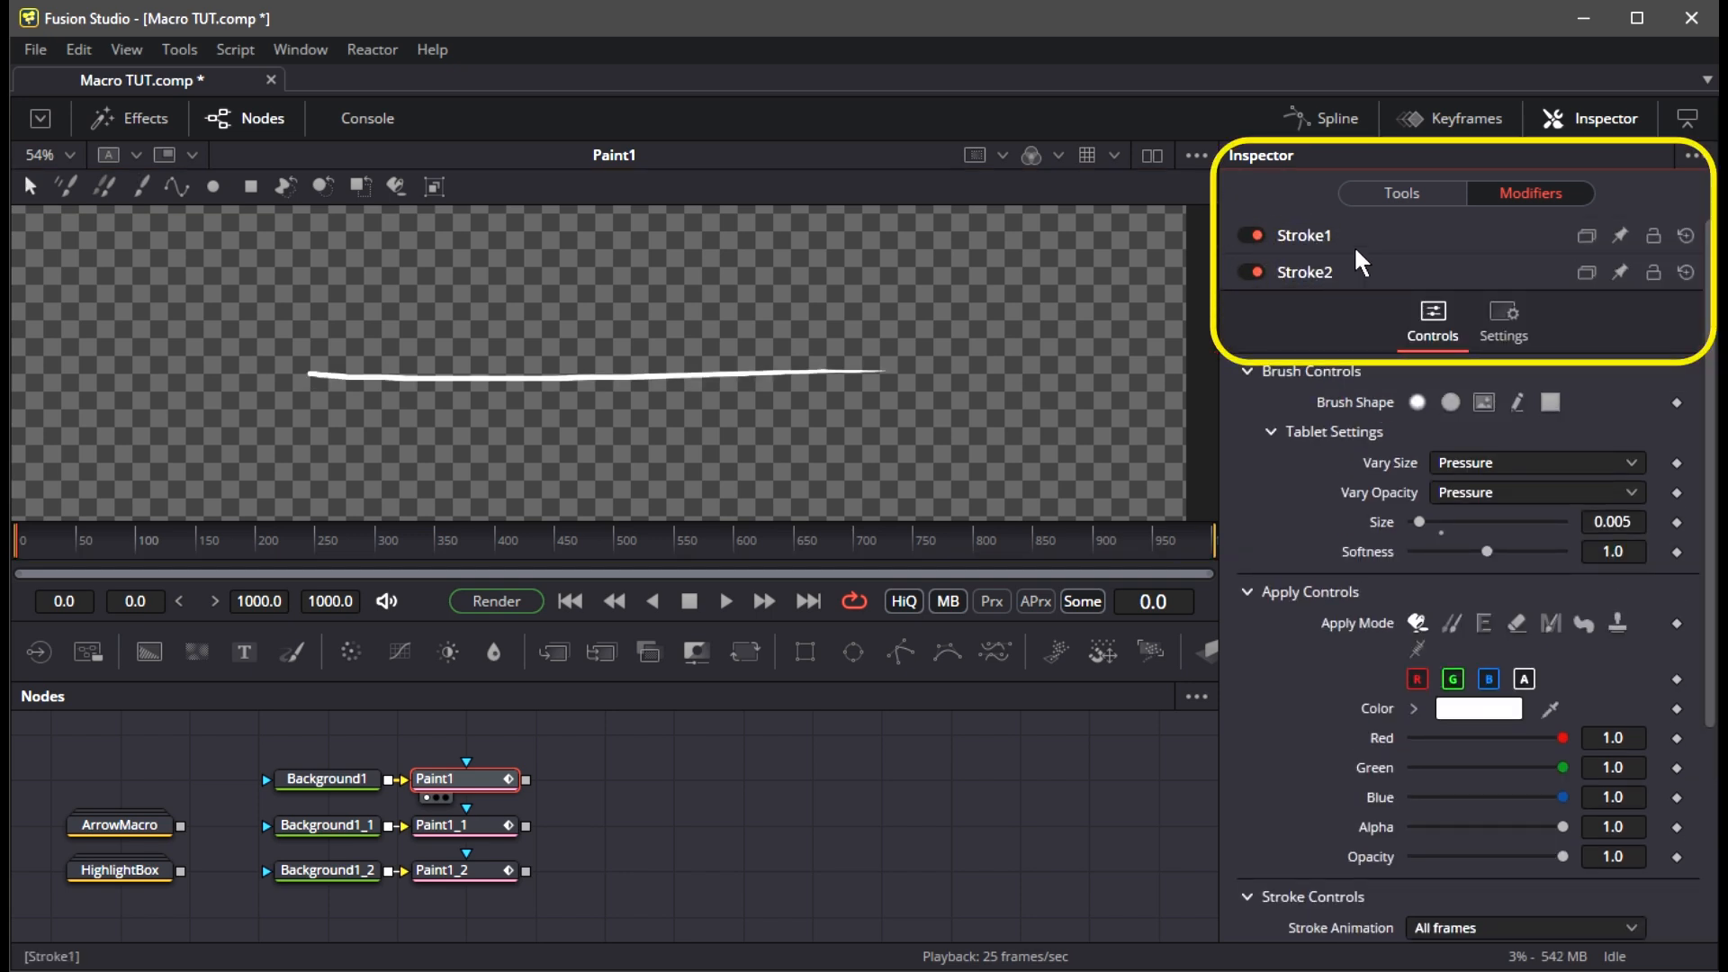
right_click(1311, 272)
left_click(1375, 421)
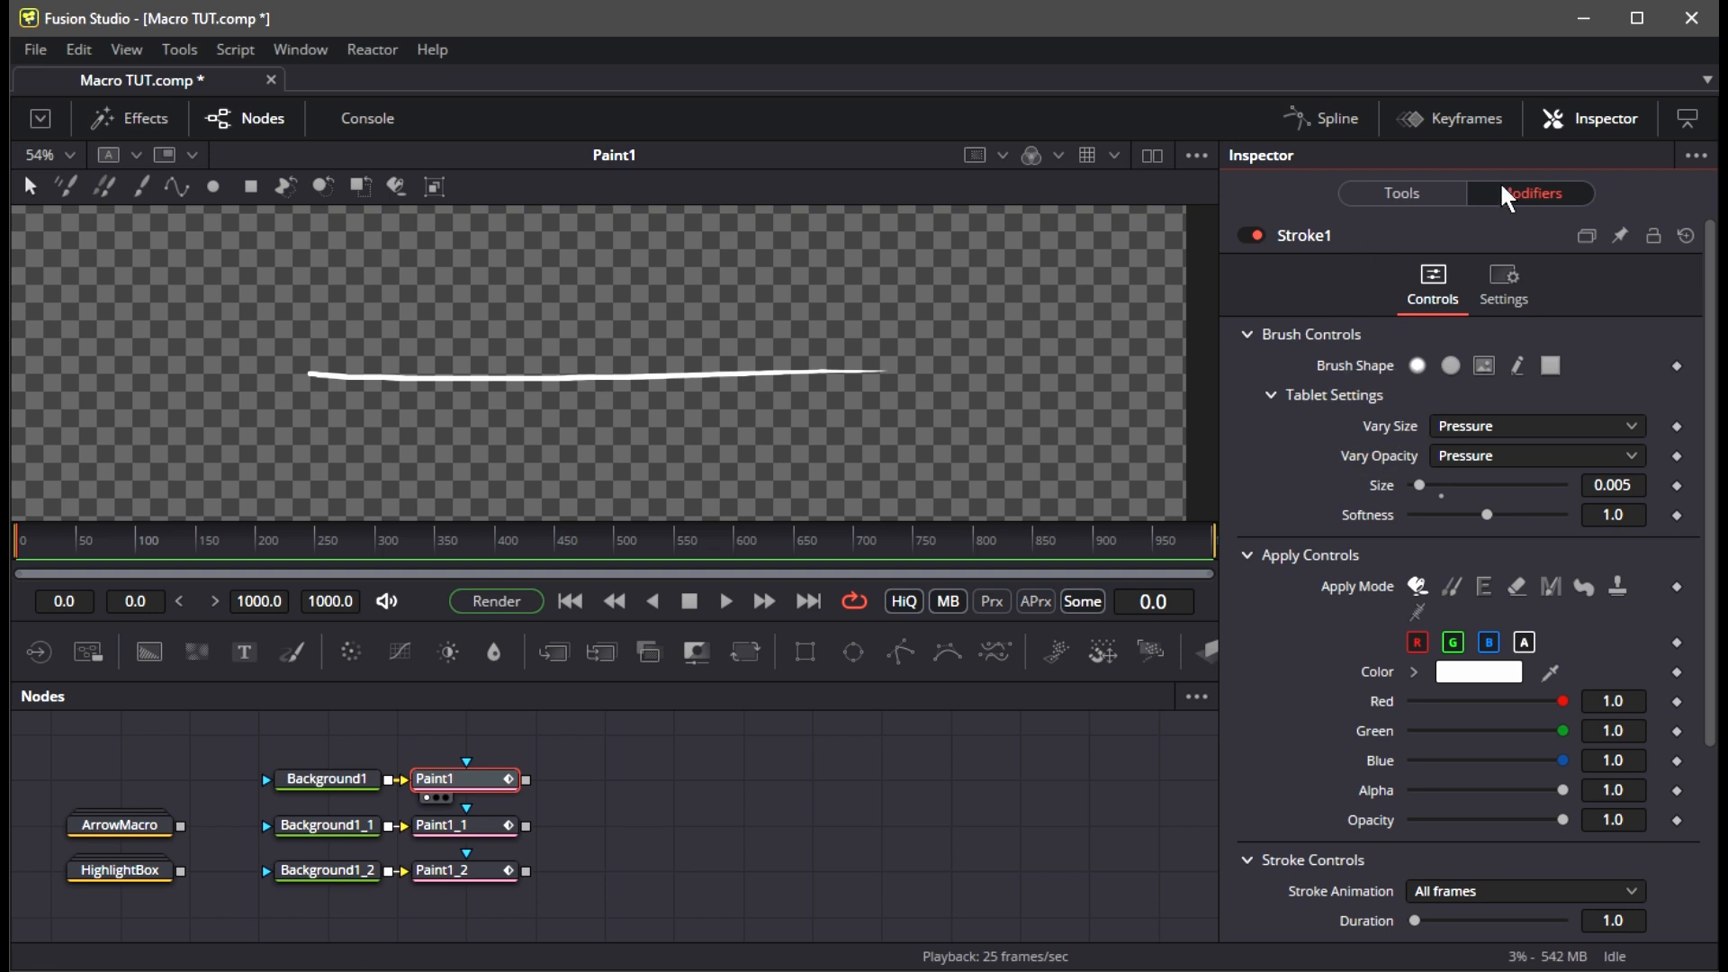
View Paint1_1 and set its Stroke brush to Size 0.005 and Spacing 0.0, with Vary Size and Vary Opacity on Pressure
left_click(470, 824)
key("1")
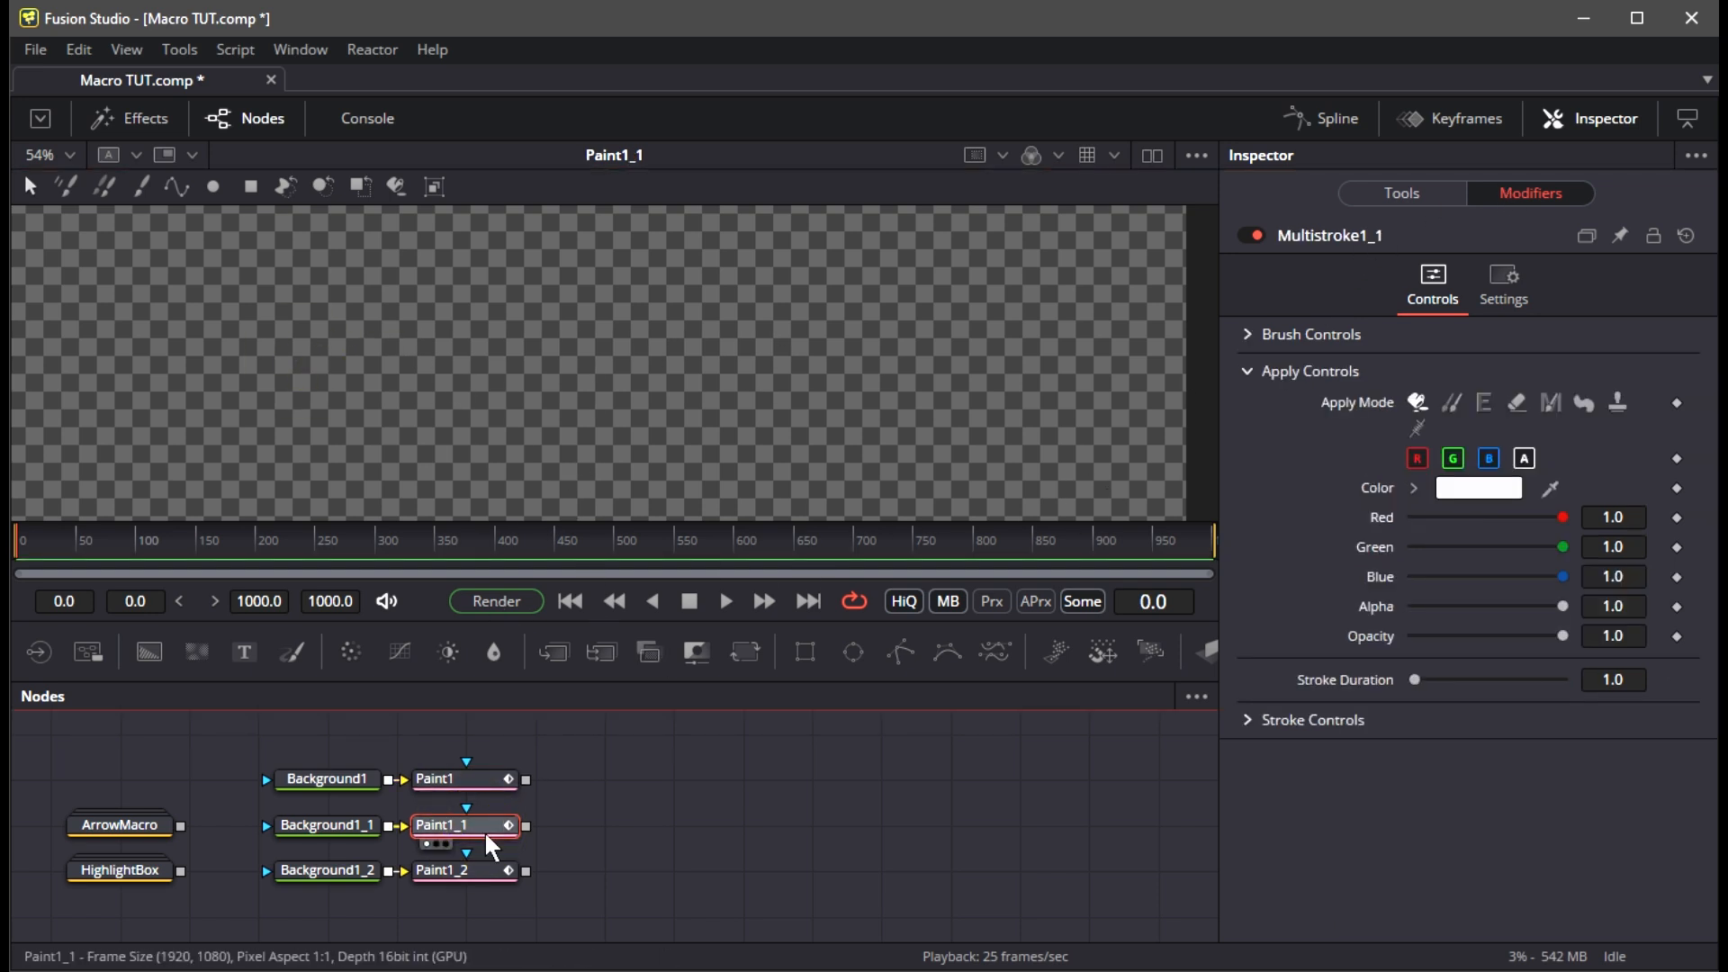
left_click(142, 186)
left_click(1248, 378)
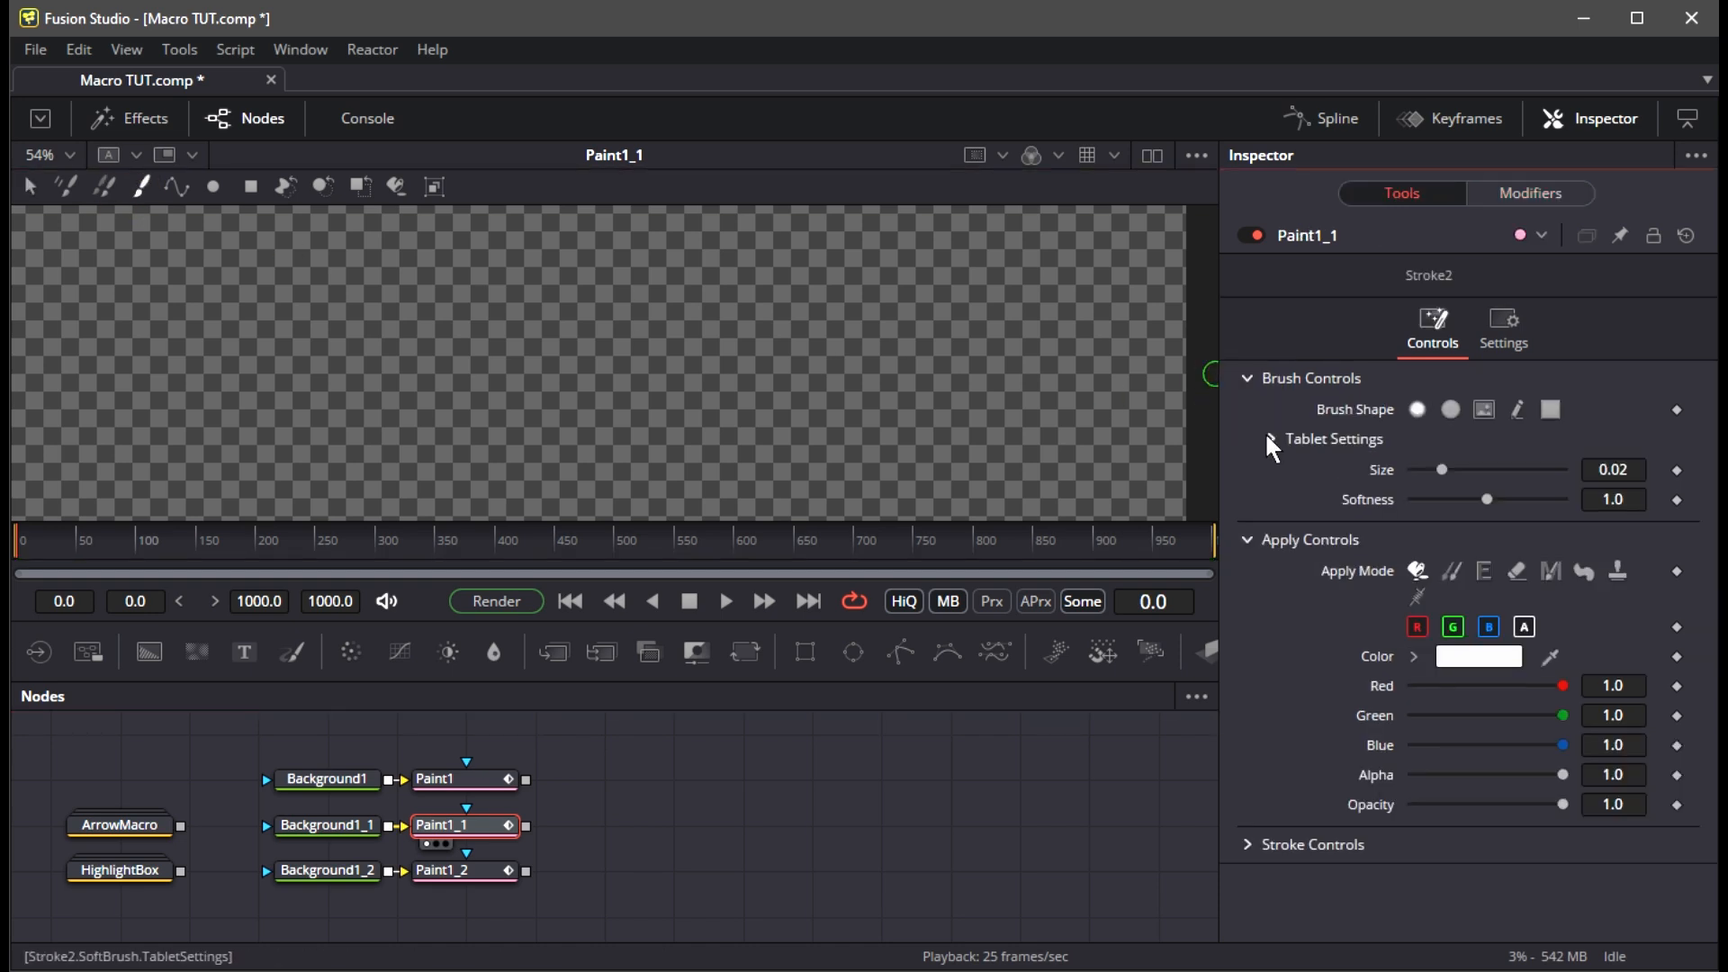
left_click(1271, 439)
left_click(1469, 470)
left_click(1466, 497)
left_click(1613, 529)
type("0.005")
key("Tab")
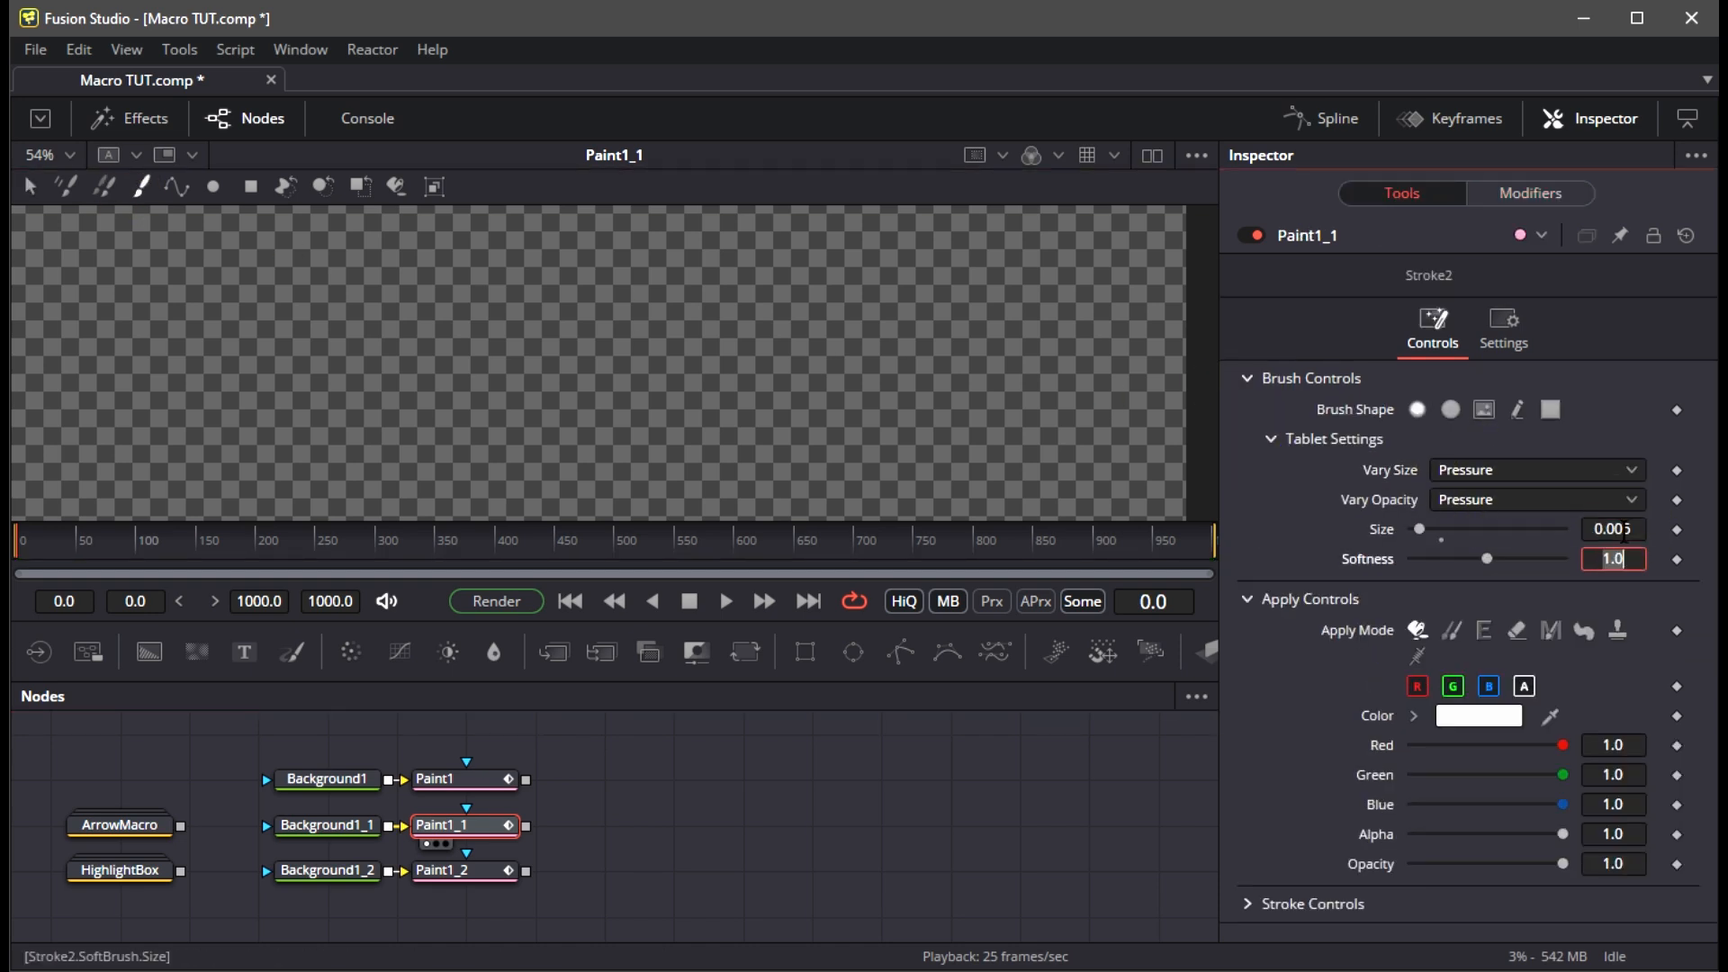
left_click(1247, 903)
scroll(1269, 900, "down", 3)
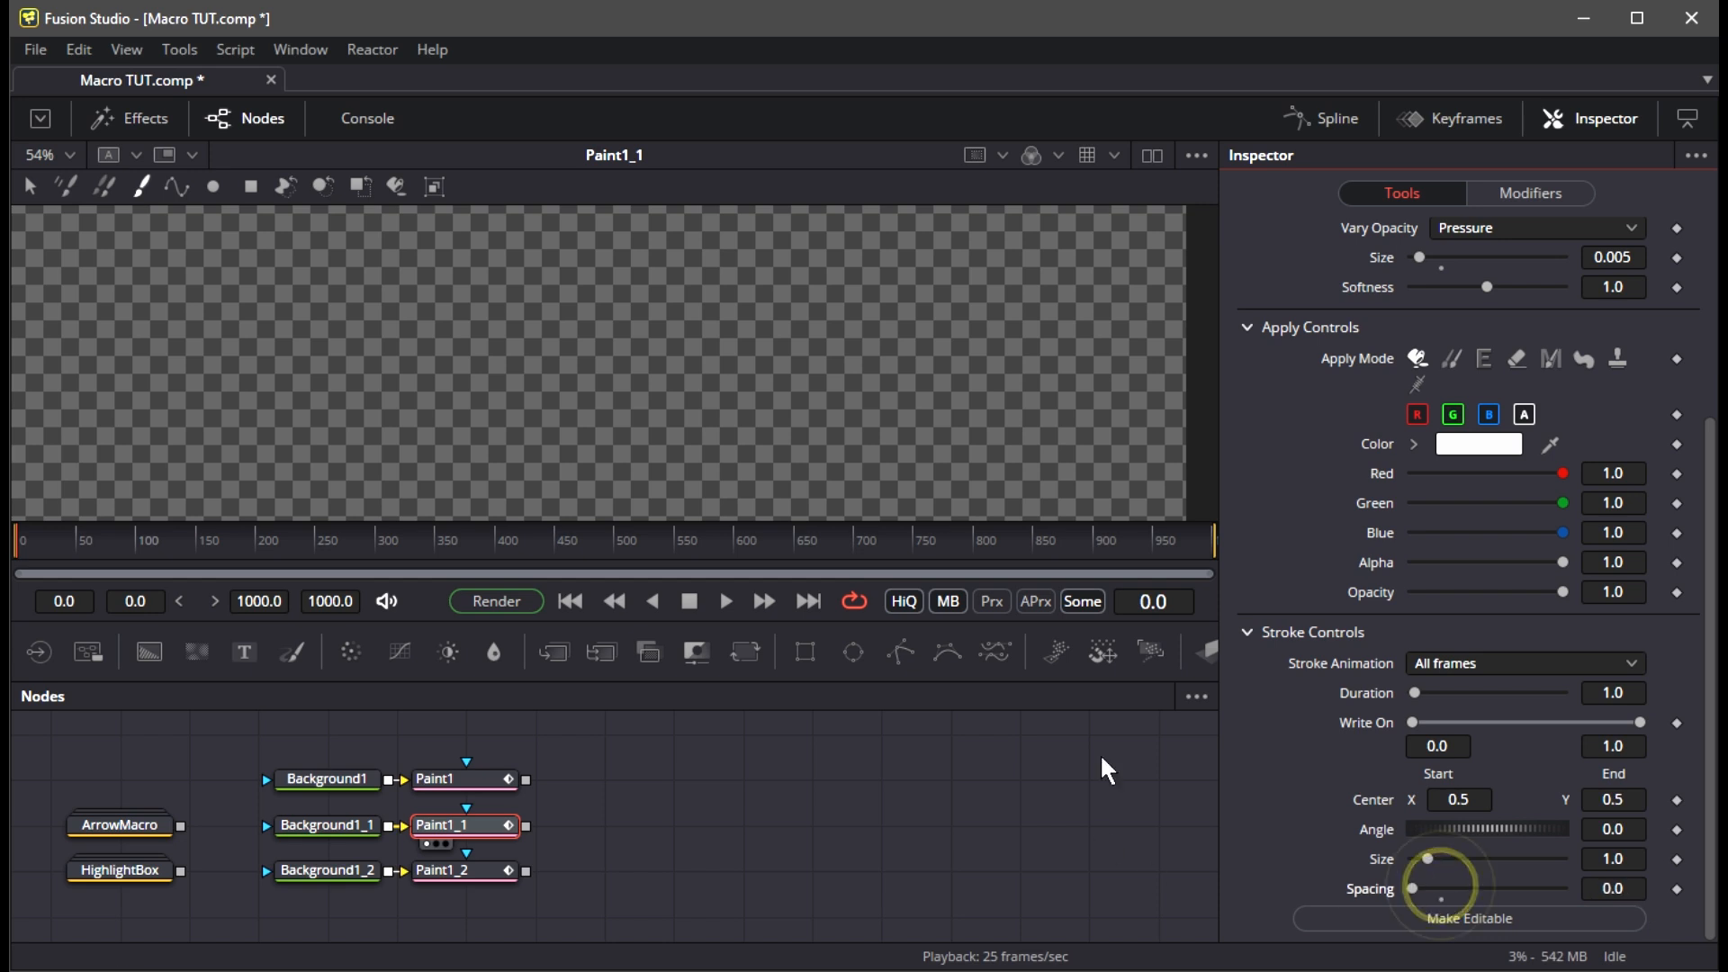
Paint a freehand arrow pointing right in Paint1_1, undoing unsatisfactory attempts
left_click_drag(267, 365, 636, 424)
left_click_drag(243, 374, 621, 354)
key("ctrl+z")
mouse_move(233, 366)
left_mouse_down()
mouse_move(696, 347)
mouse_move(648, 371)
left_mouse_up()
Toggle Paint1_1's stroke modifiers to identify the unused one, and delete Stroke3
left_click(1499, 193)
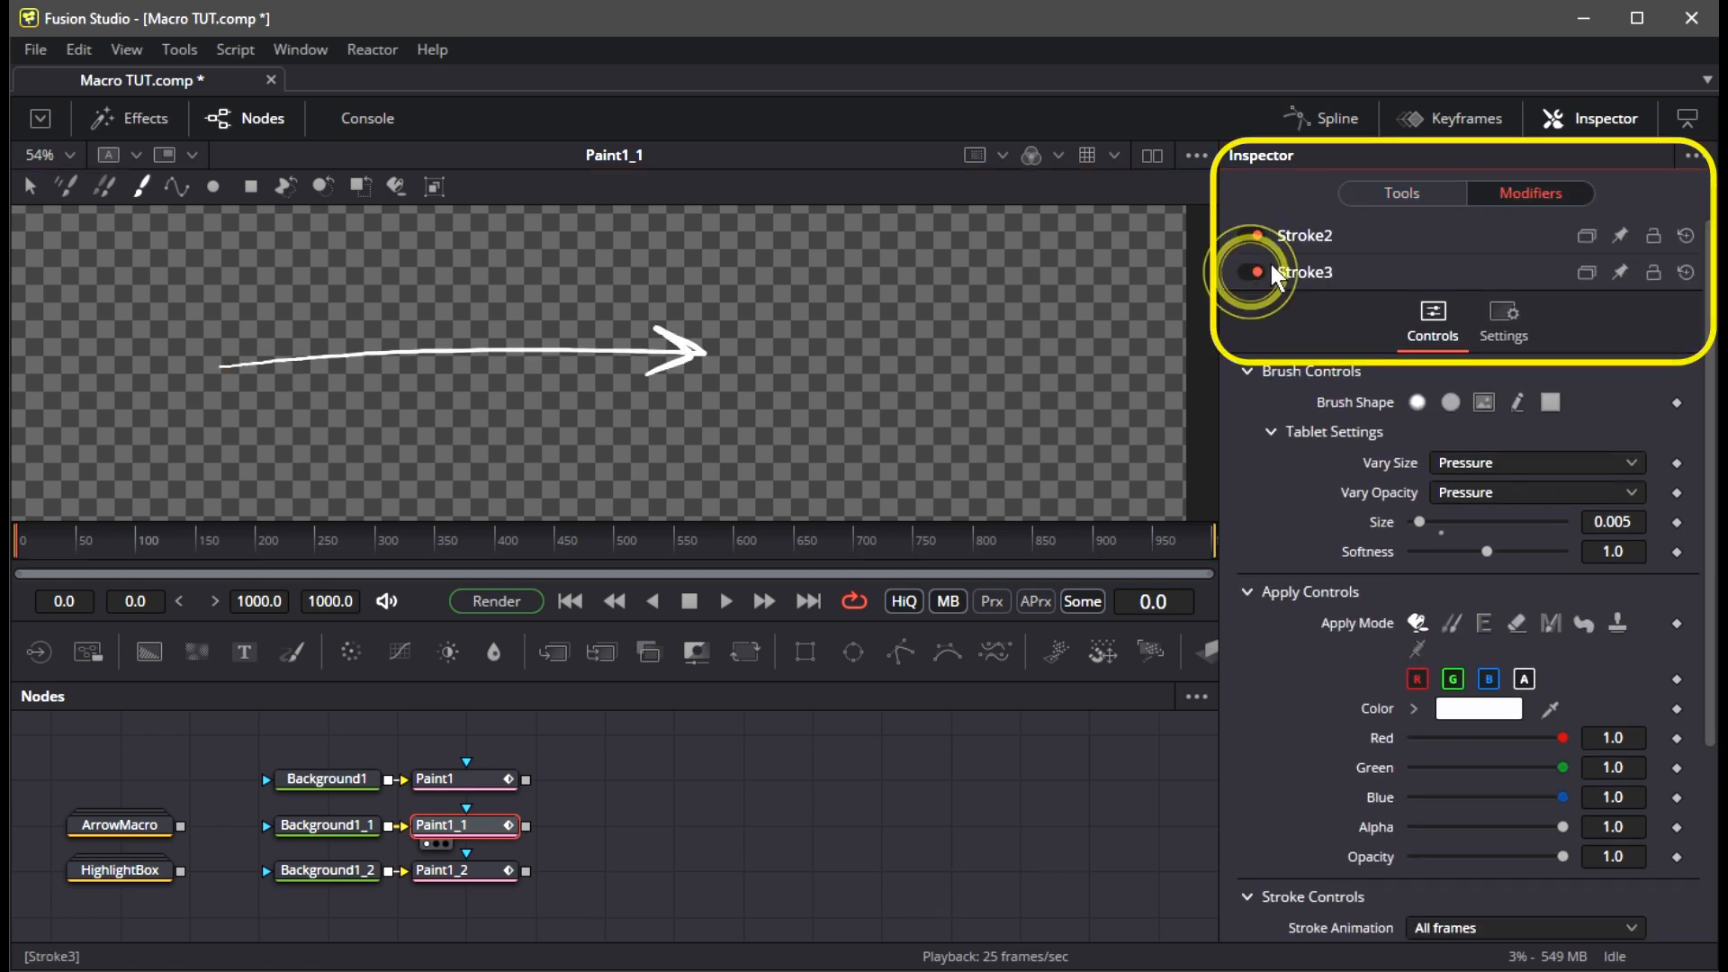
left_click(1248, 235)
left_click(1249, 235)
right_click(1302, 263)
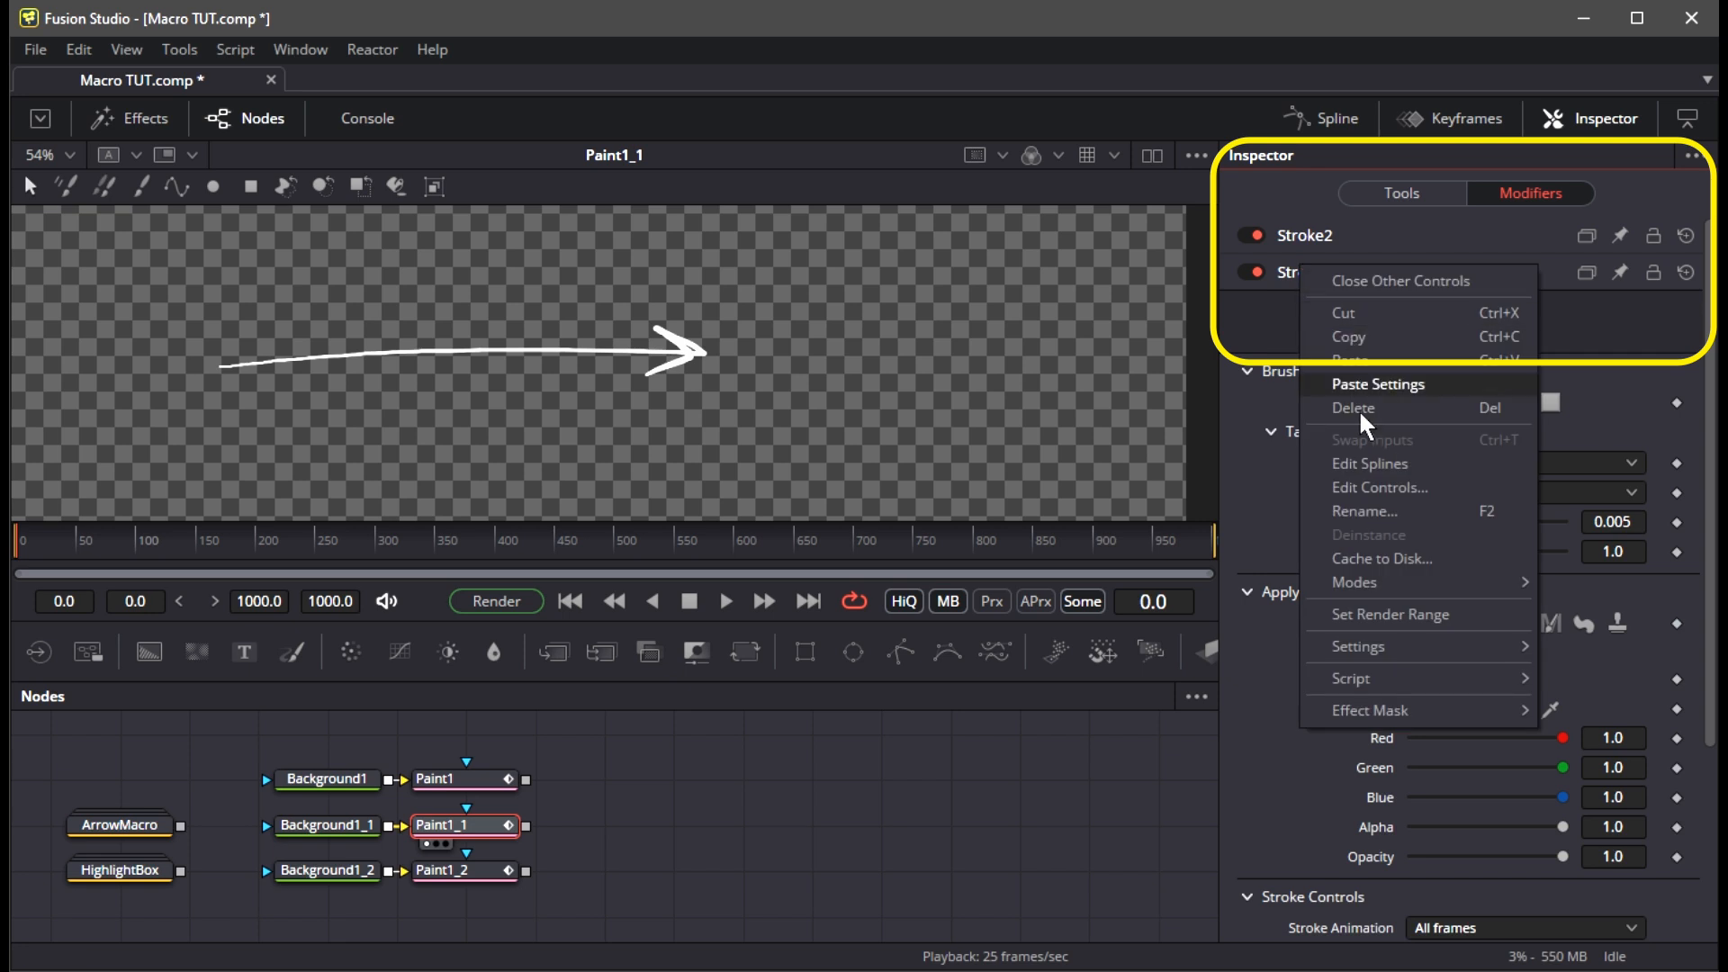
left_click(1358, 408)
Set Paint1_2's Stroke brush to Size 0.005 with minimum Spacing, and Vary Size and Vary Opacity on Pressure
left_click(441, 870)
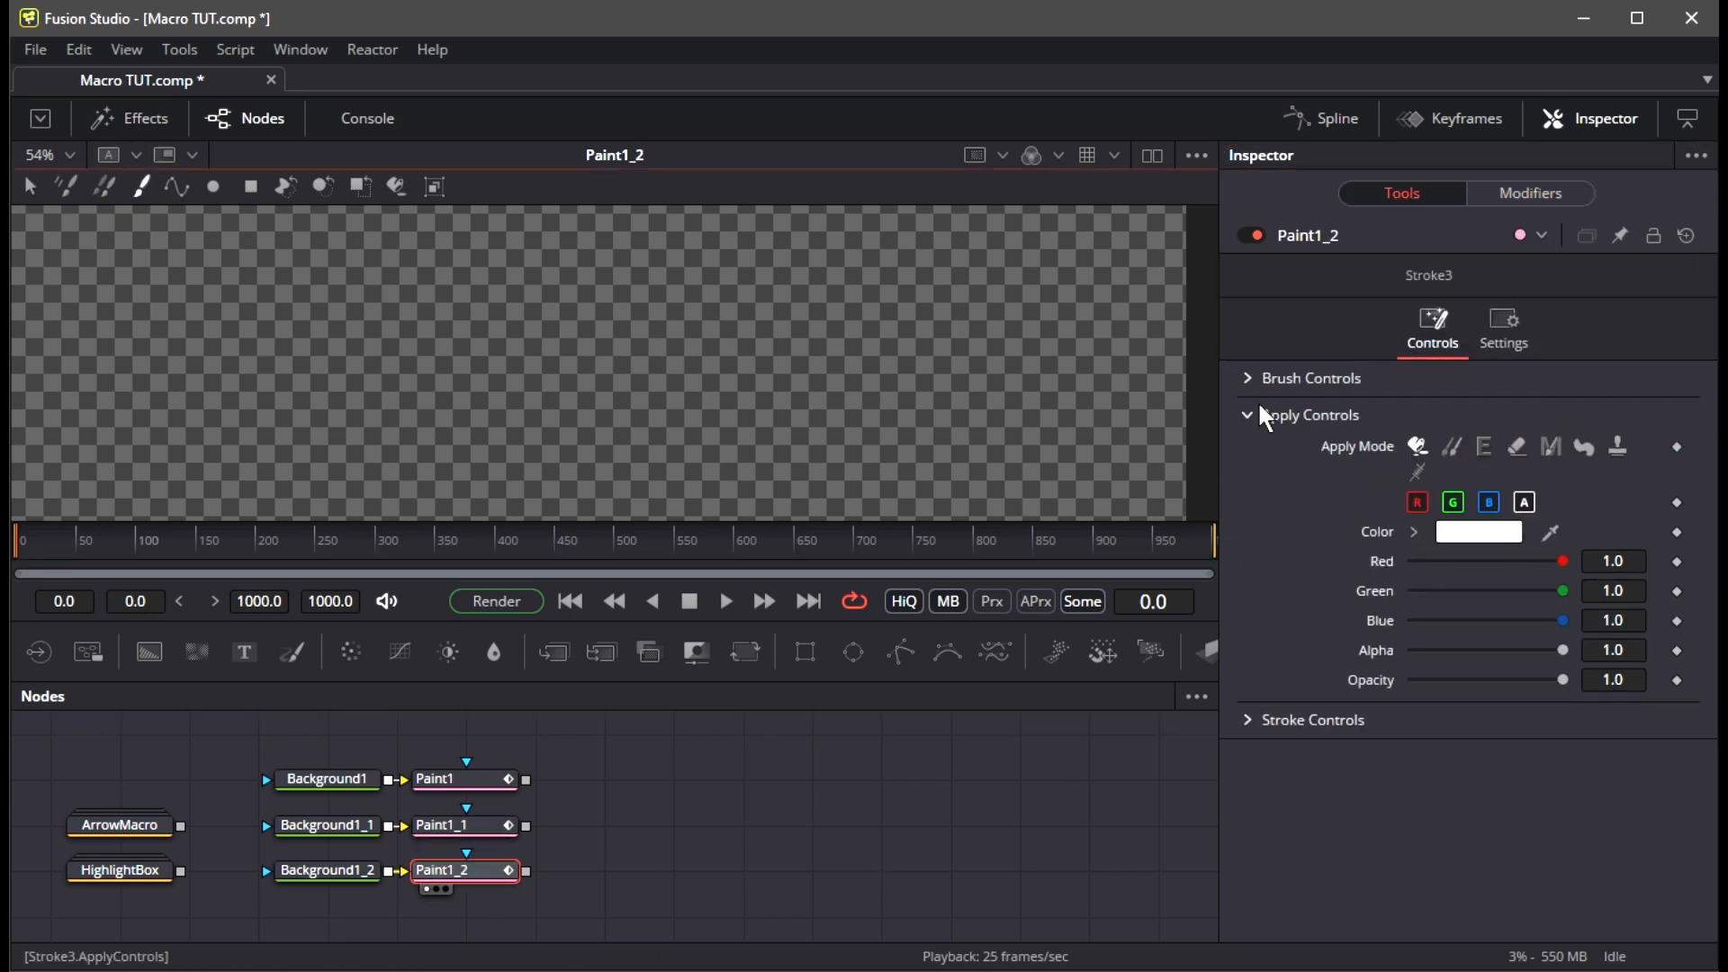
left_click(1260, 378)
left_click(1531, 469)
left_click(1466, 497)
left_click(1613, 529)
type("0.05")
key("Tab")
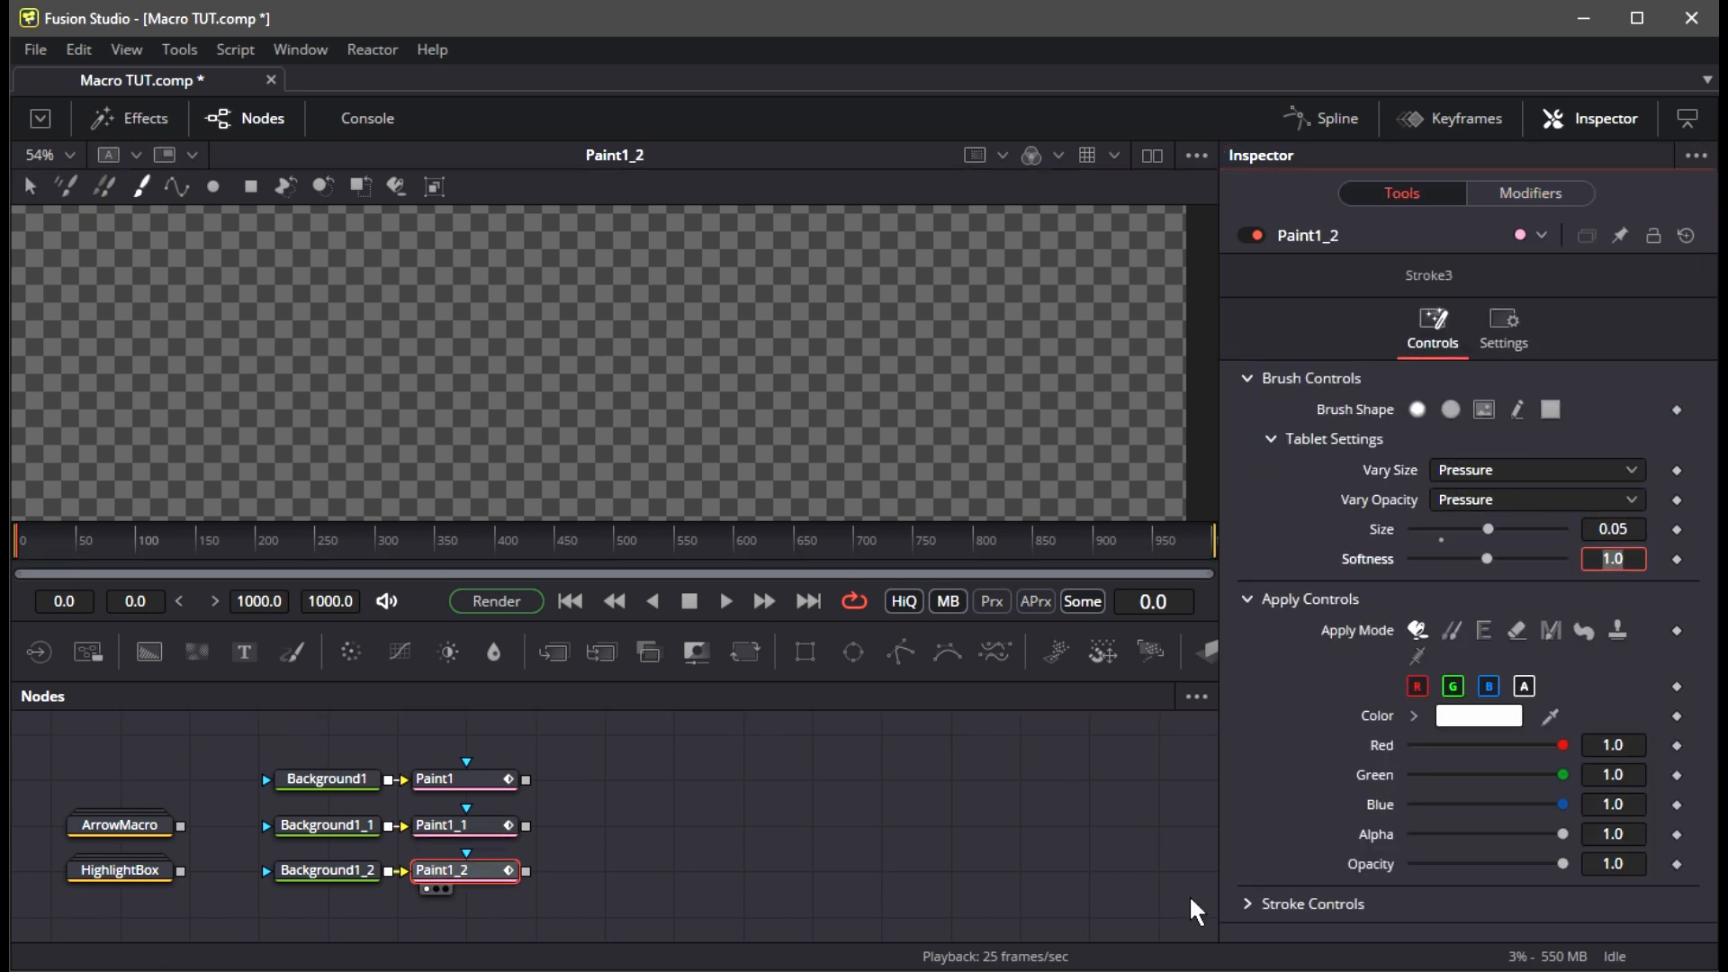
scroll(1283, 829, "down", 3)
left_click_drag(1442, 889, 1412, 889)
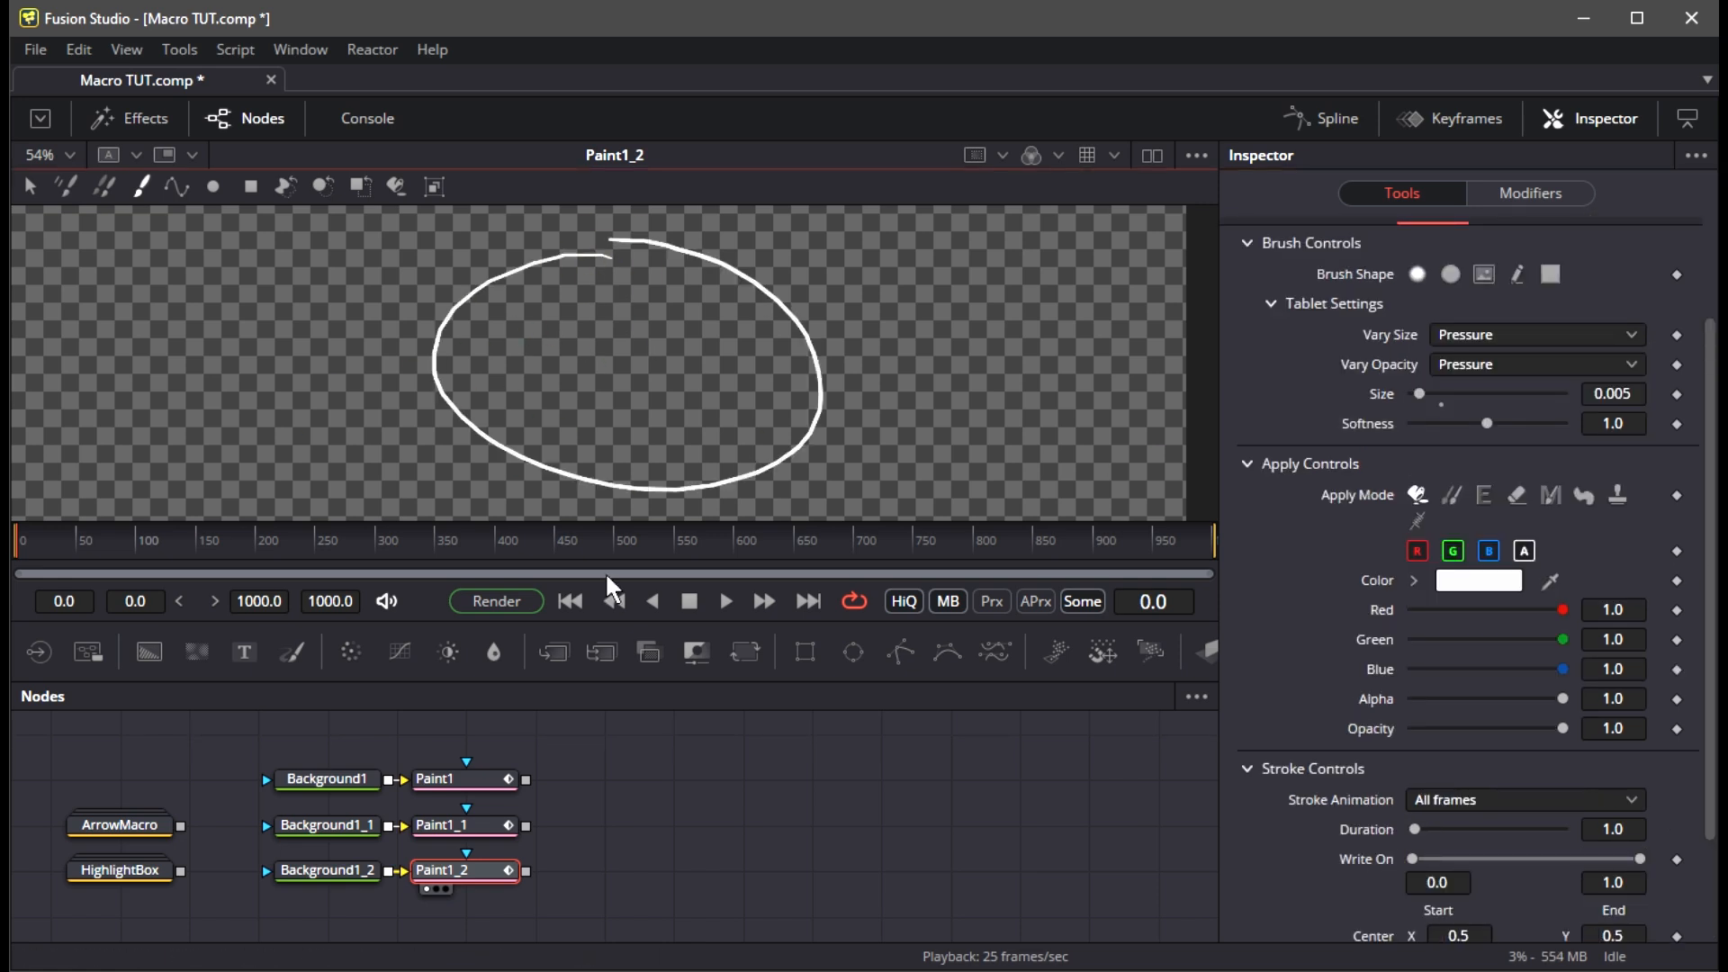
Paint a freehand circle in Paint1_2 and display its stroke modifiers
left_click(603, 237)
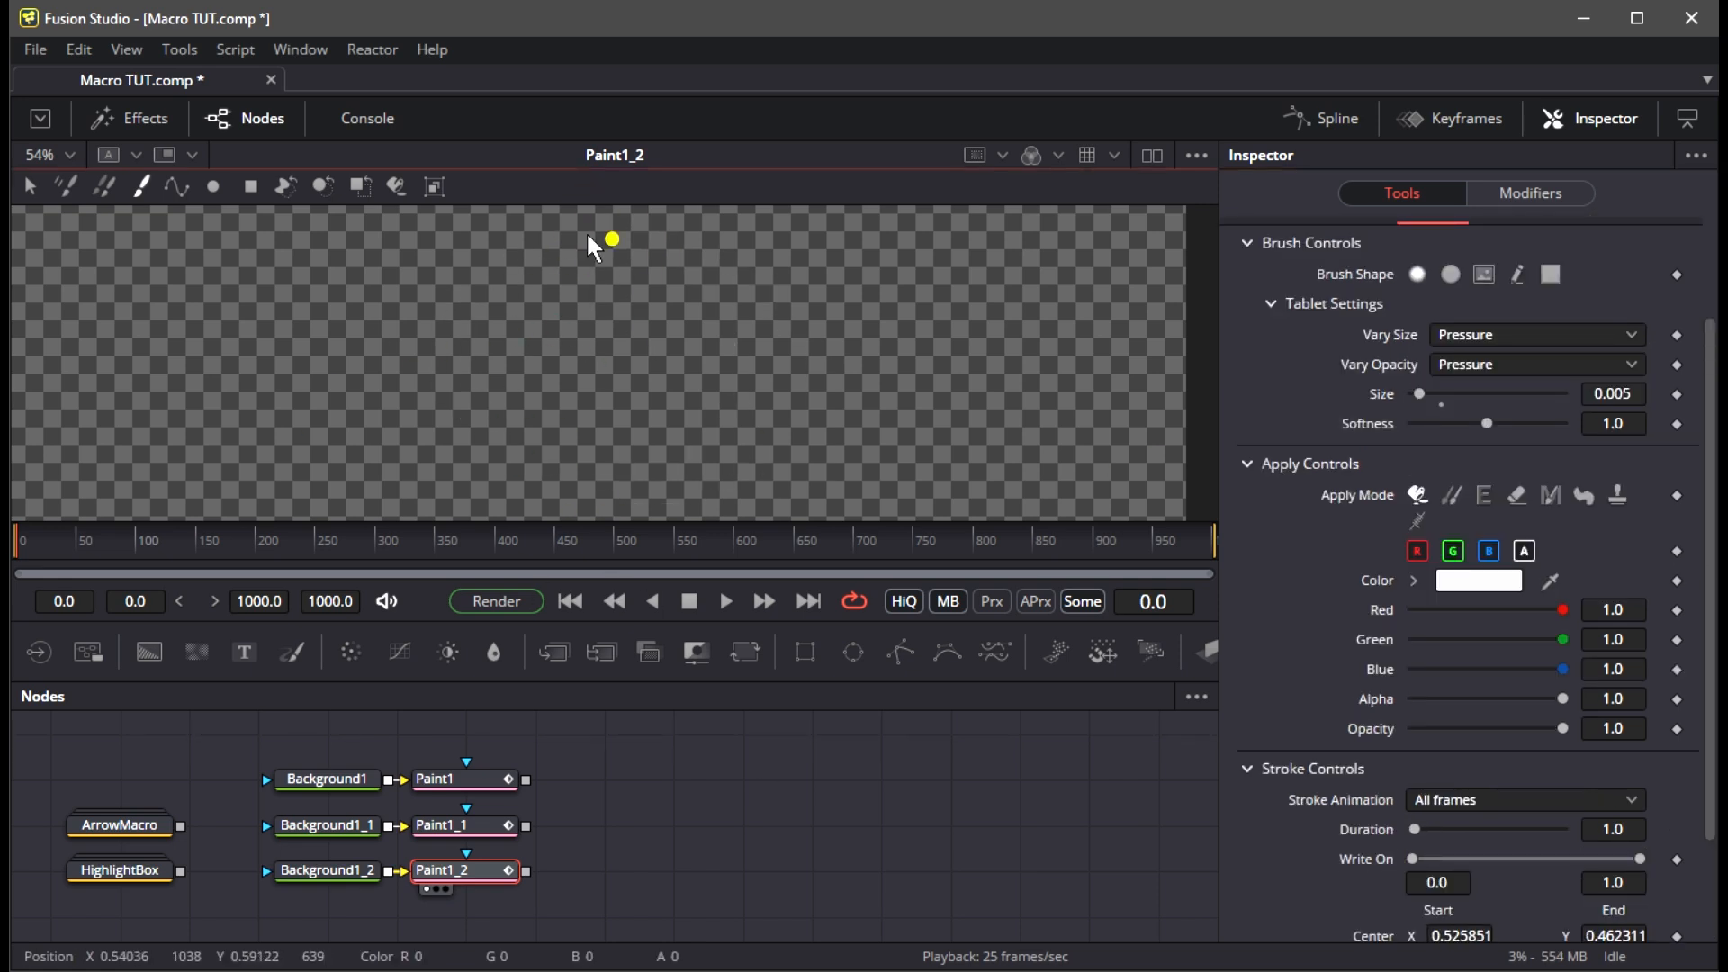
left_click_drag(587, 236, 596, 225)
left_click(1530, 193)
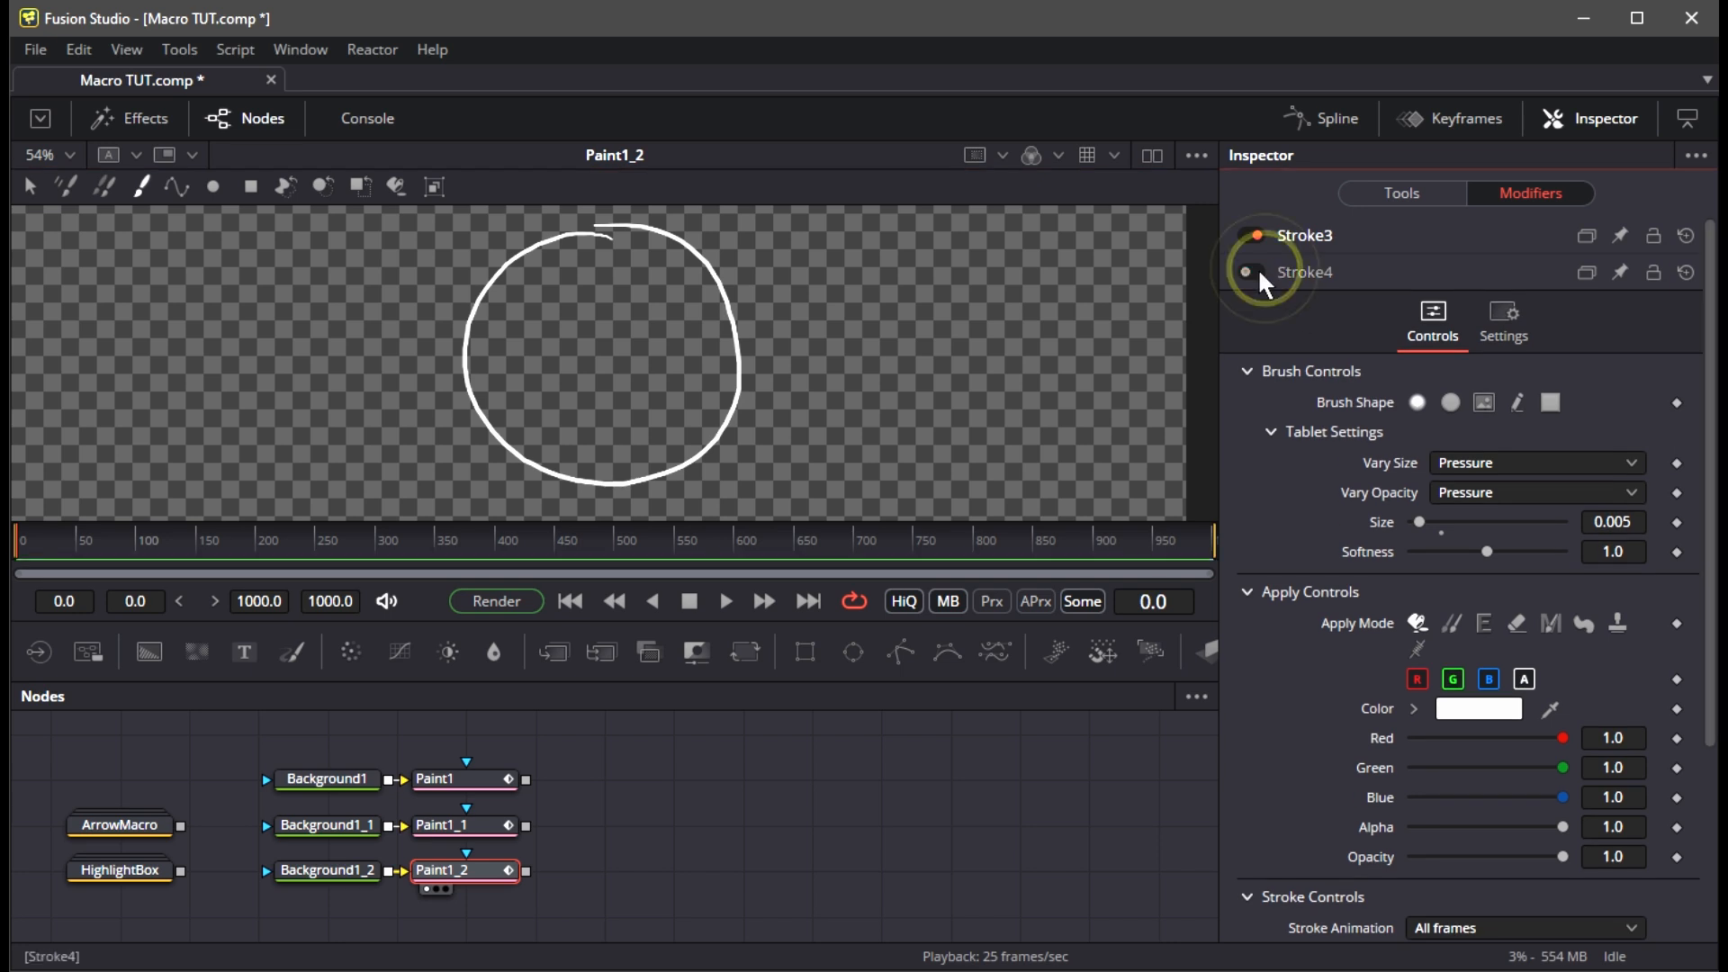
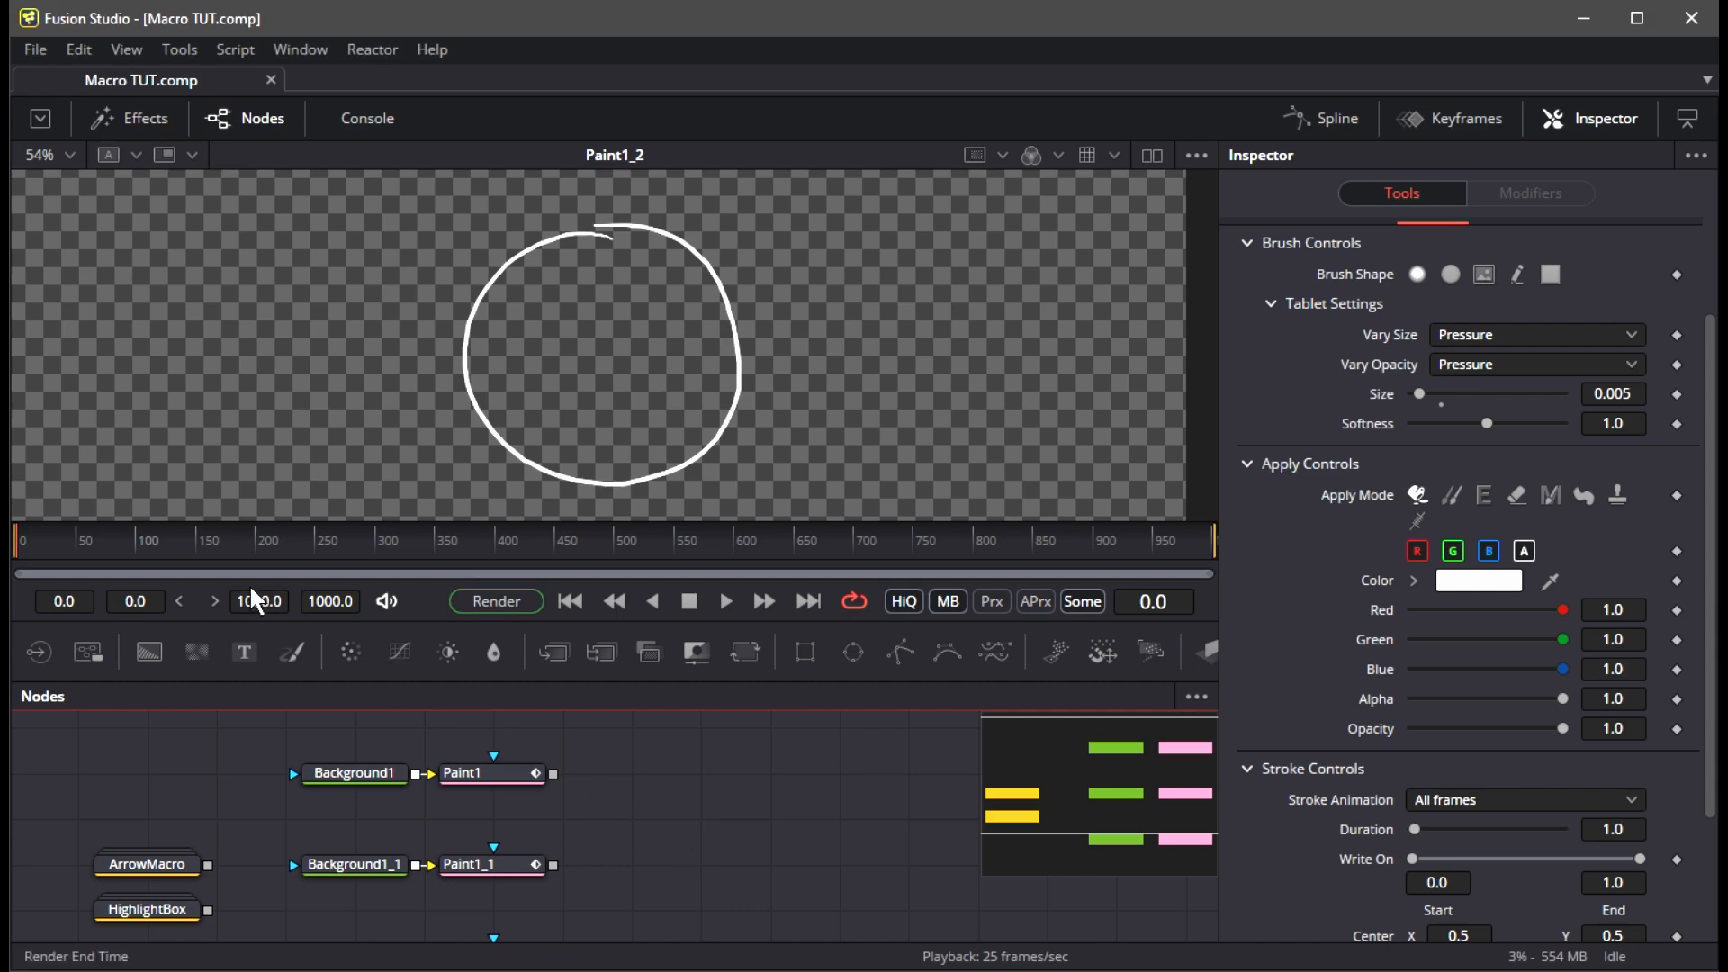
Shorten the composition by setting both the render end and the global end frame to 20
left_click(258, 601)
left_click(330, 599)
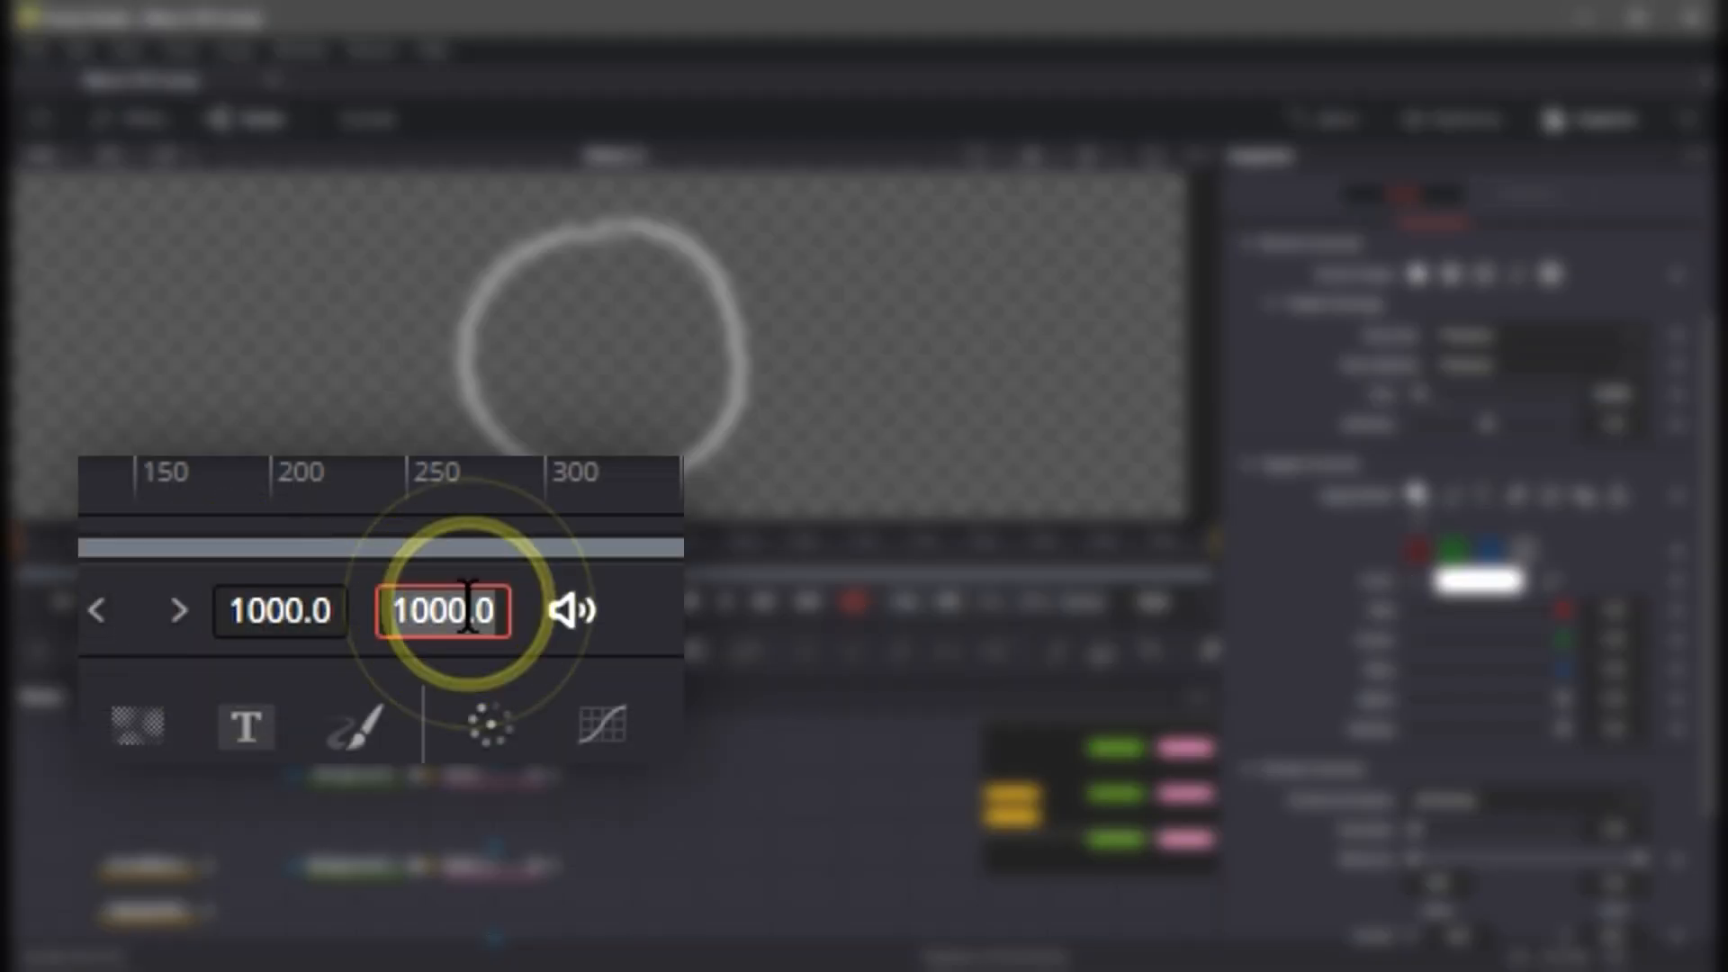
key("Return")
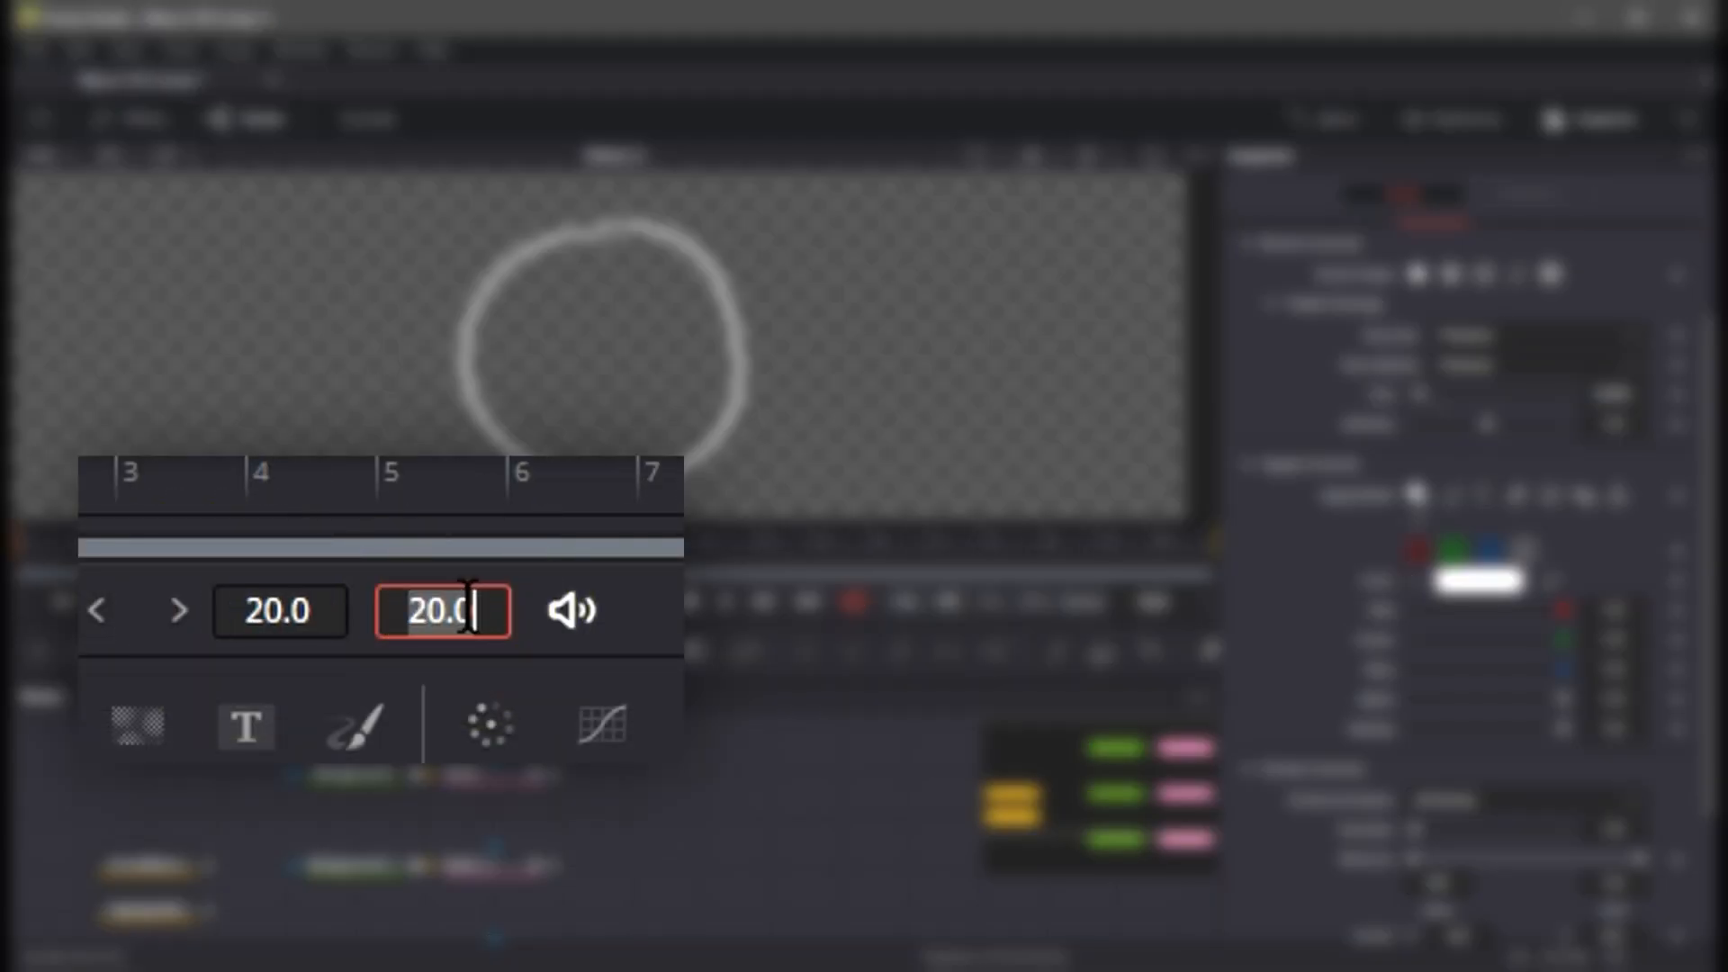
Keyframe Write On End of Paint1's stroke to 1.0 at frame 20 and 0.0 at frame 0, and play the animation
left_click(501, 771)
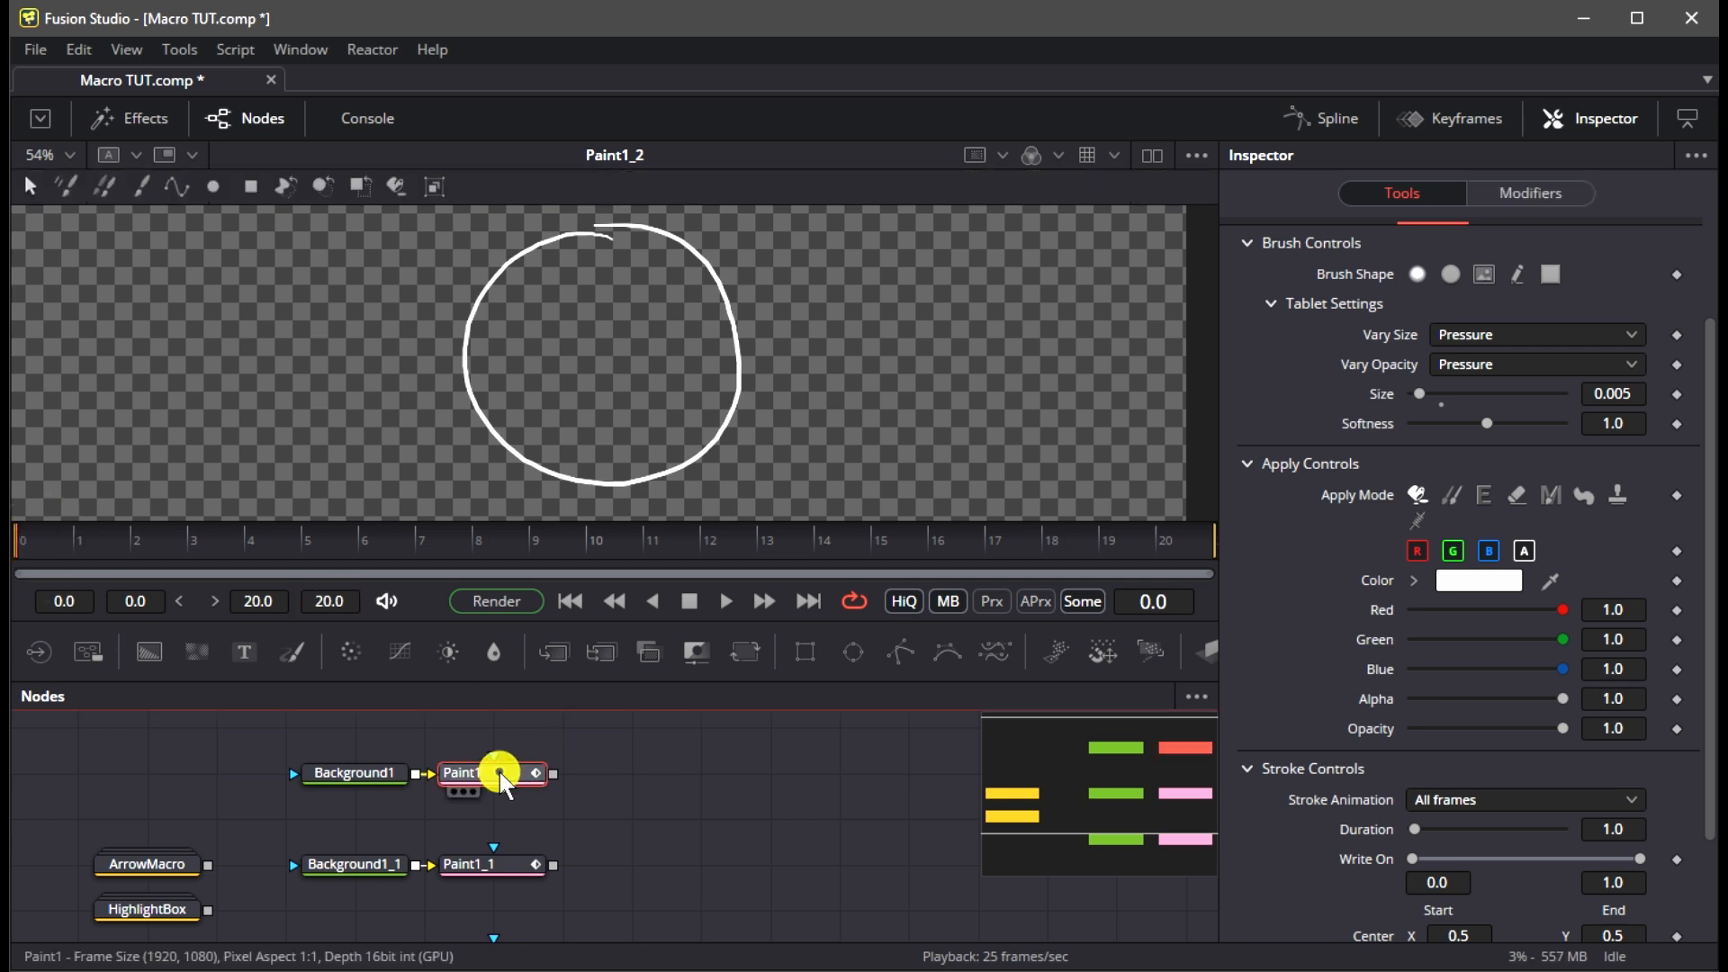
left_click(1530, 190)
left_click(454, 792)
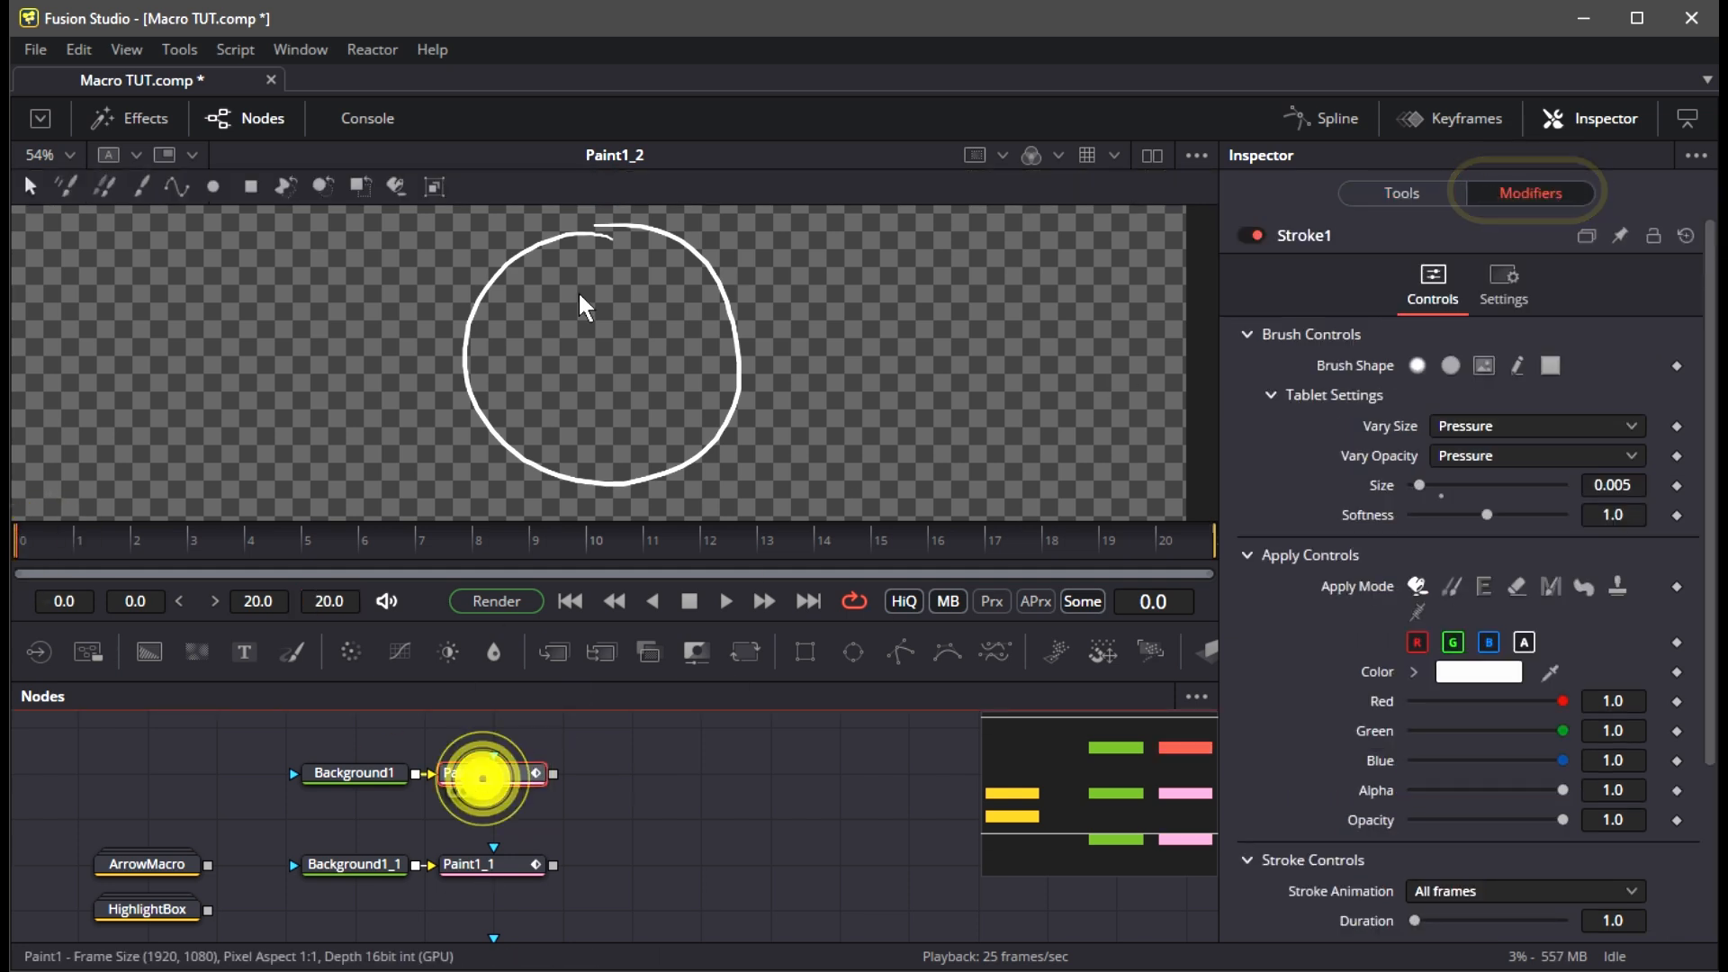
scroll(1325, 788, "down", 3)
mouse_move(1636, 723)
left_mouse_down()
mouse_move(1404, 718)
mouse_move(1640, 723)
left_mouse_up()
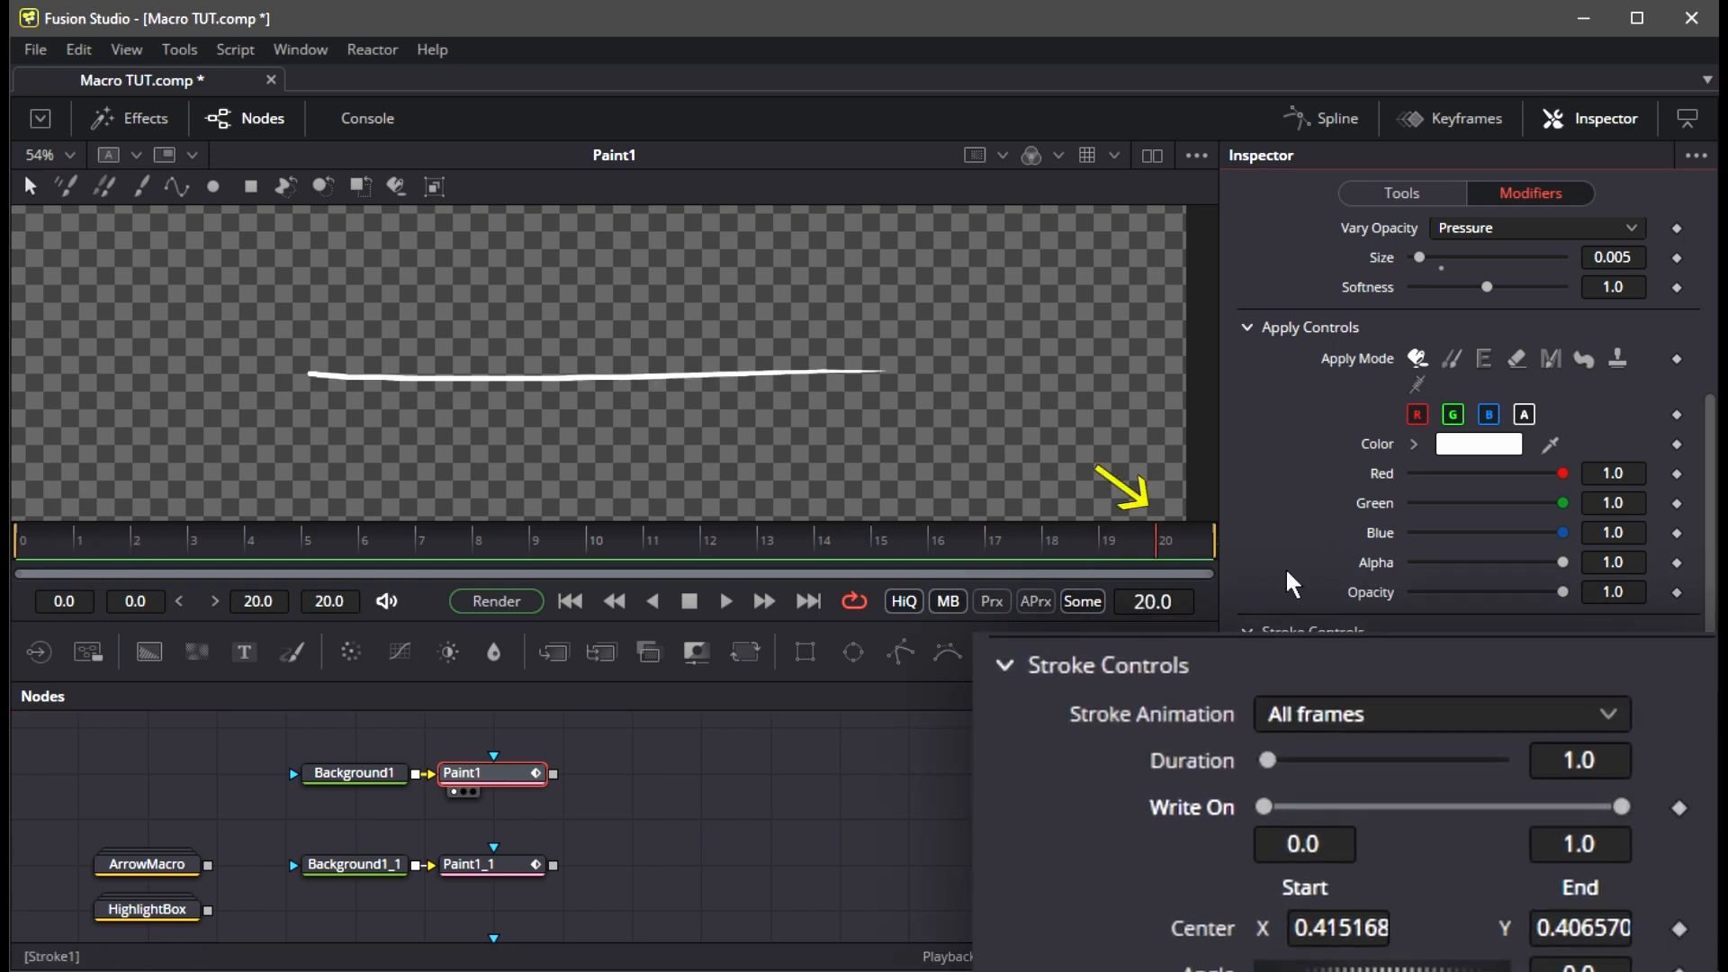
left_click(1679, 807)
left_click_drag(1109, 552, 374, 567)
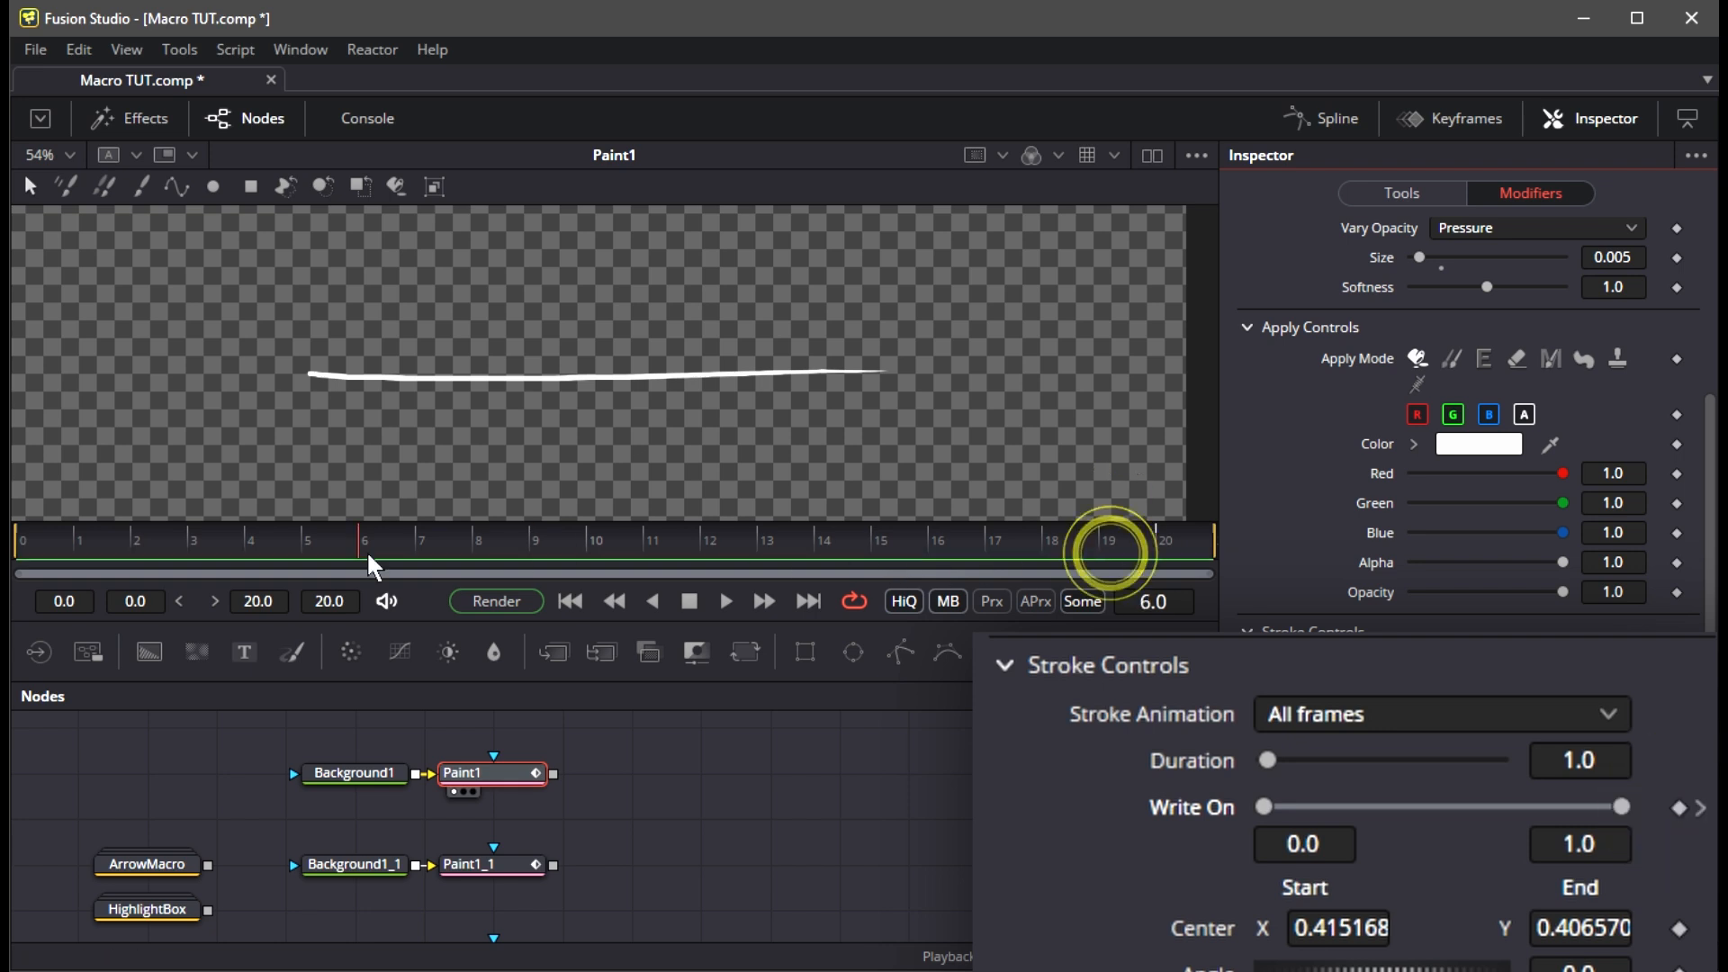
left_click_drag(1622, 807, 1225, 806)
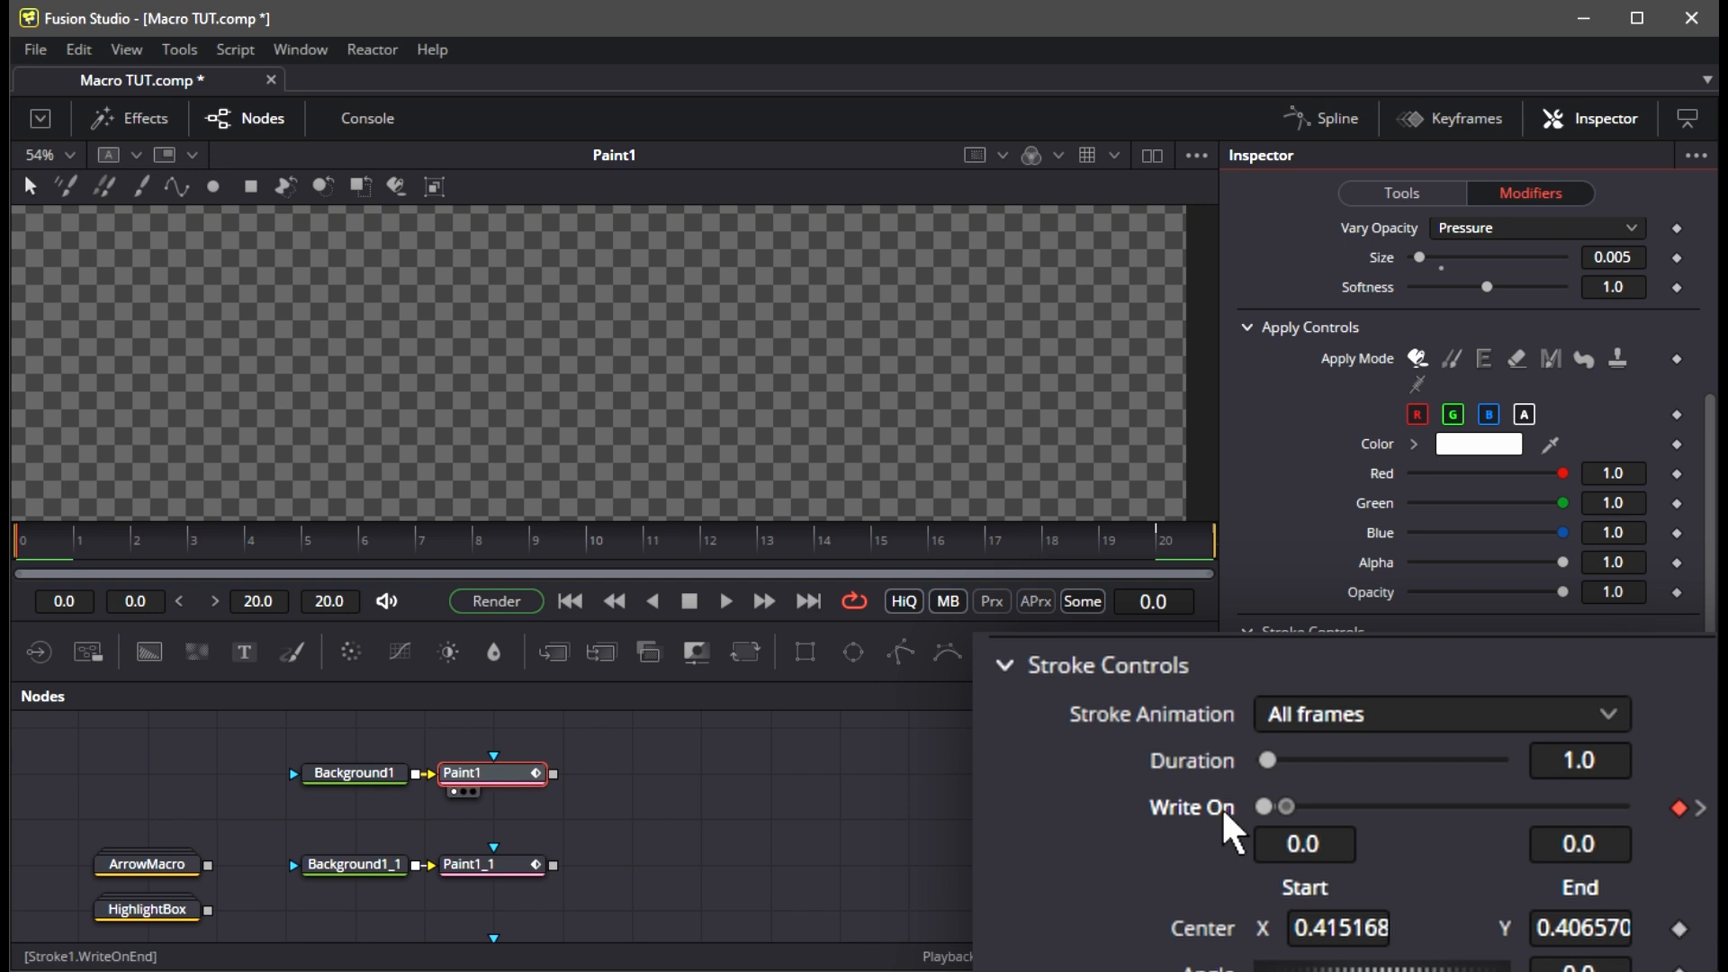
left_click(725, 601)
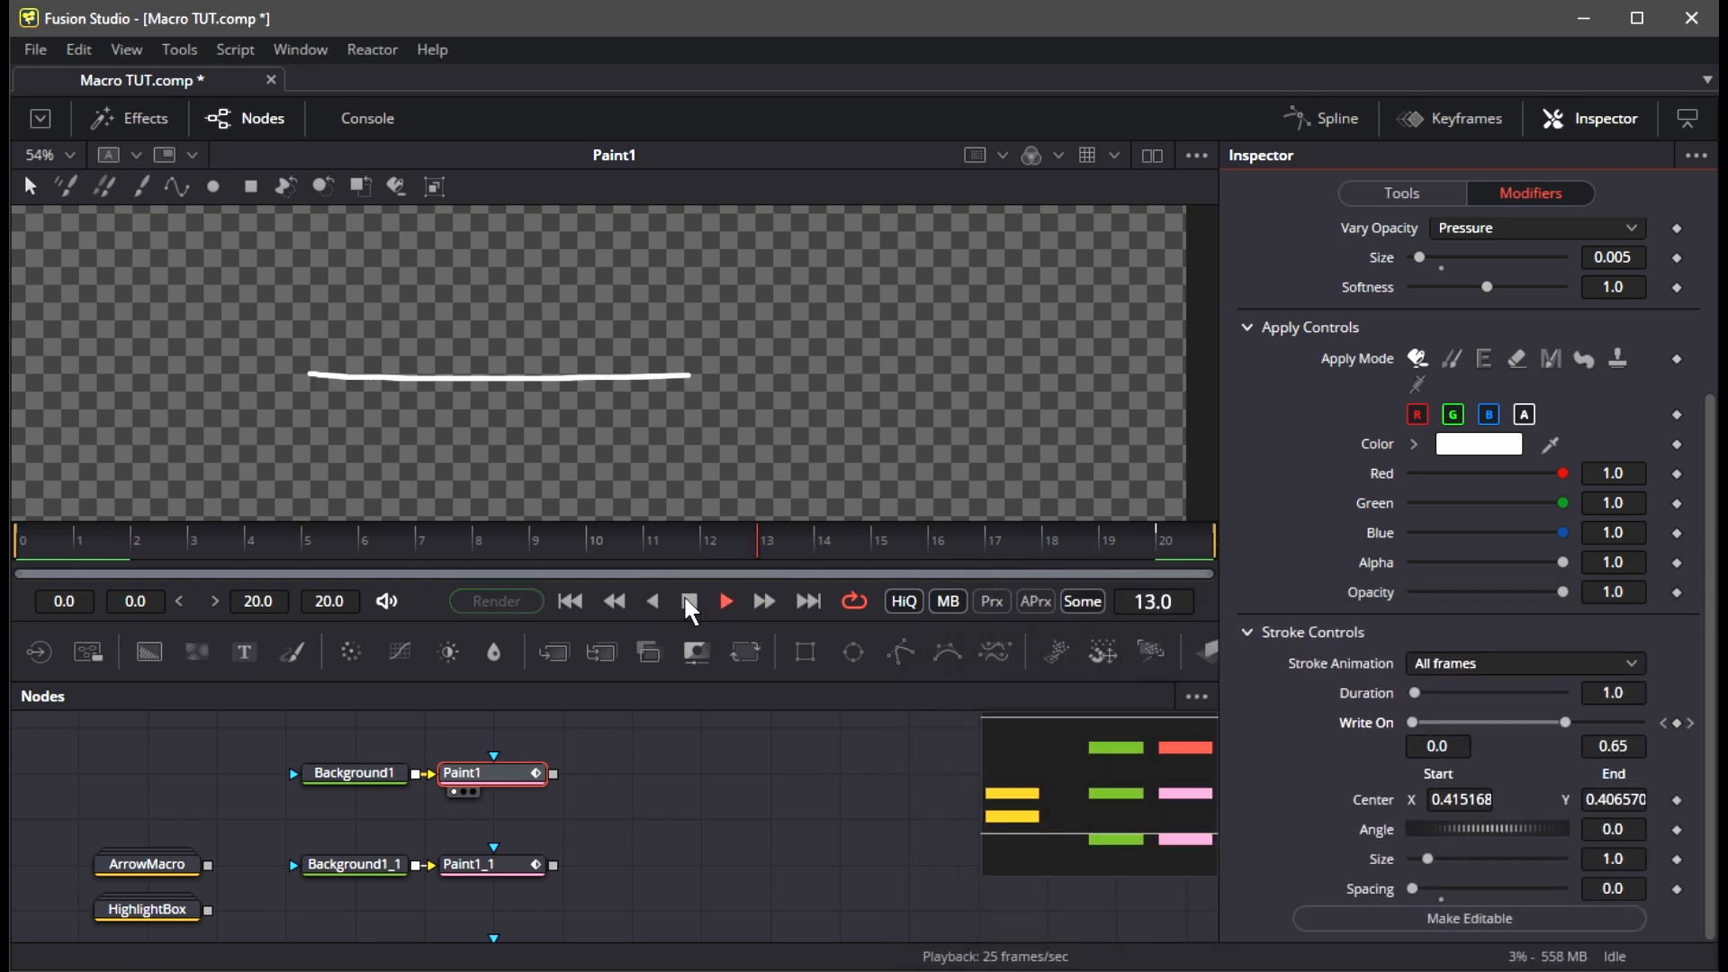
left_click(689, 601)
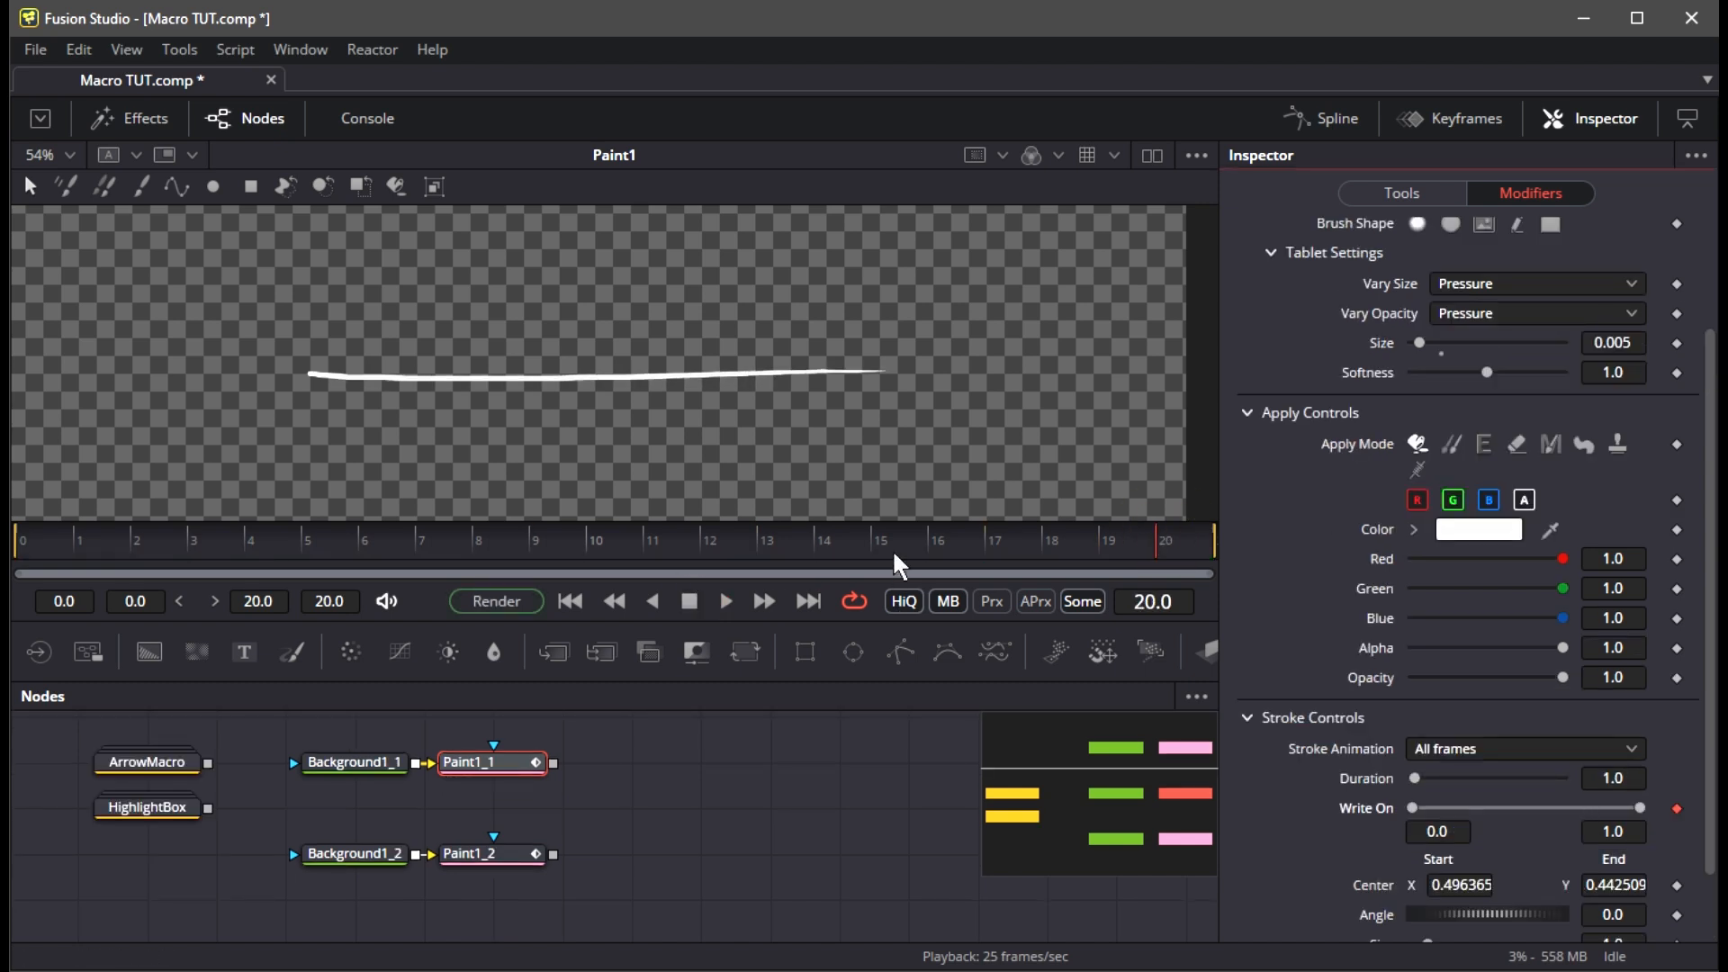
Animate Write On for the strokes in Paint1_1 and Paint1_2 from frame 0 to 20, and play both
left_click(1018, 542)
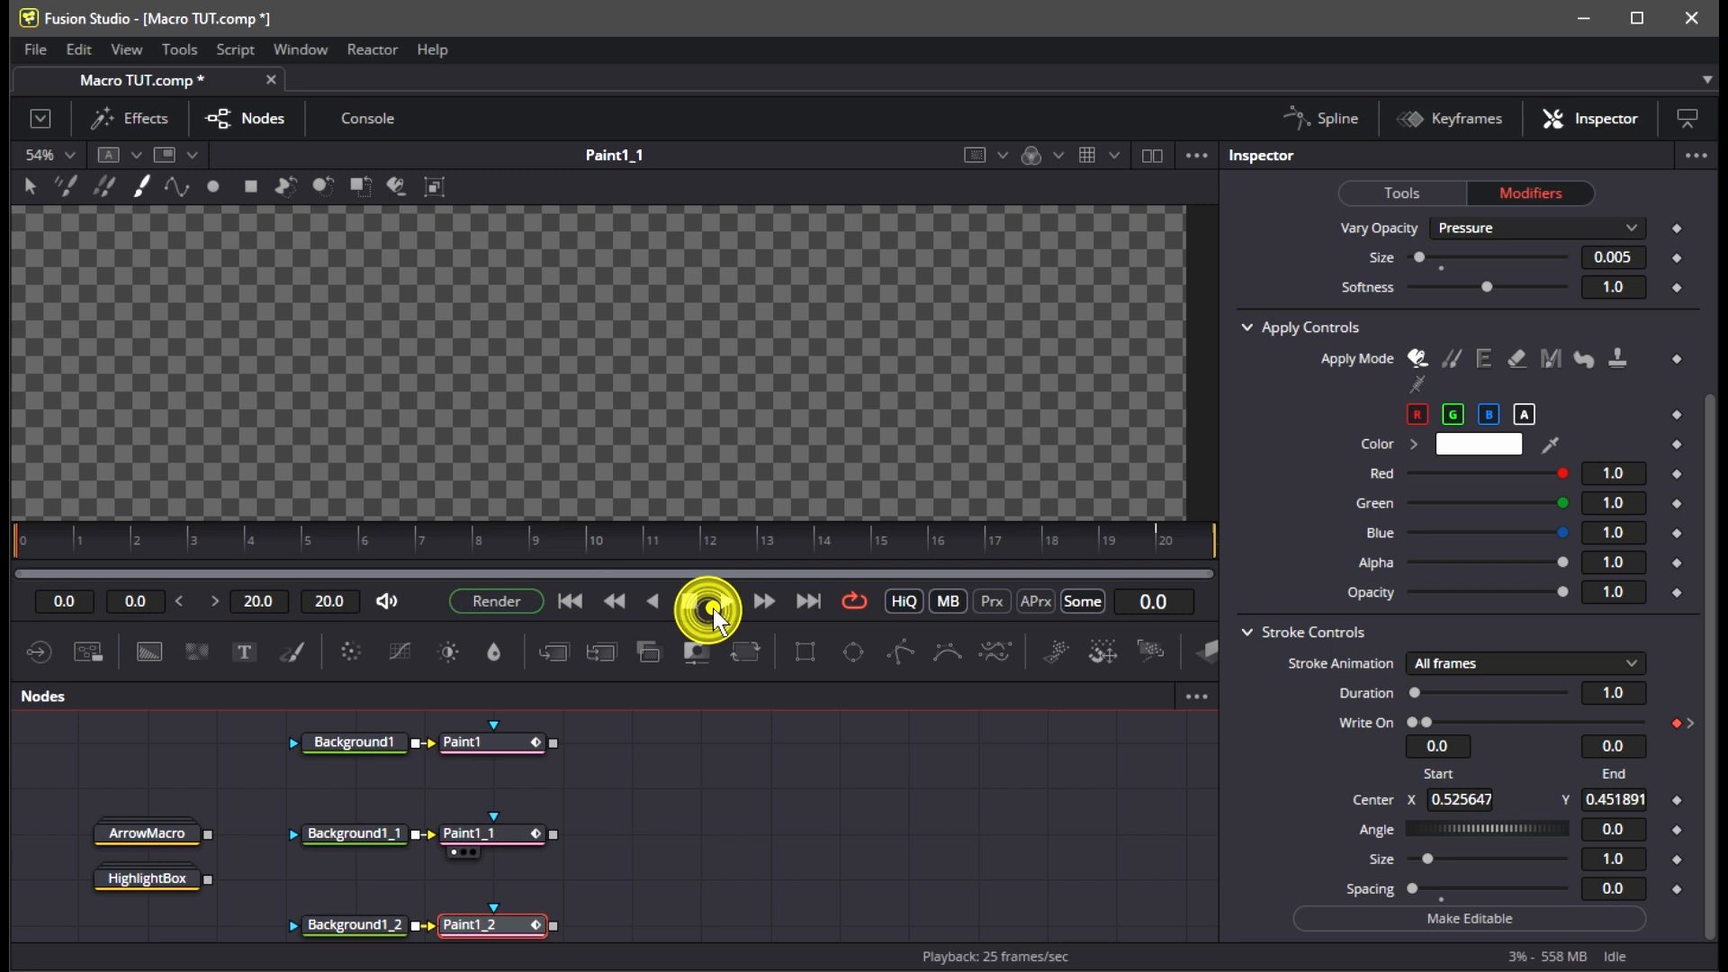
left_click(713, 609)
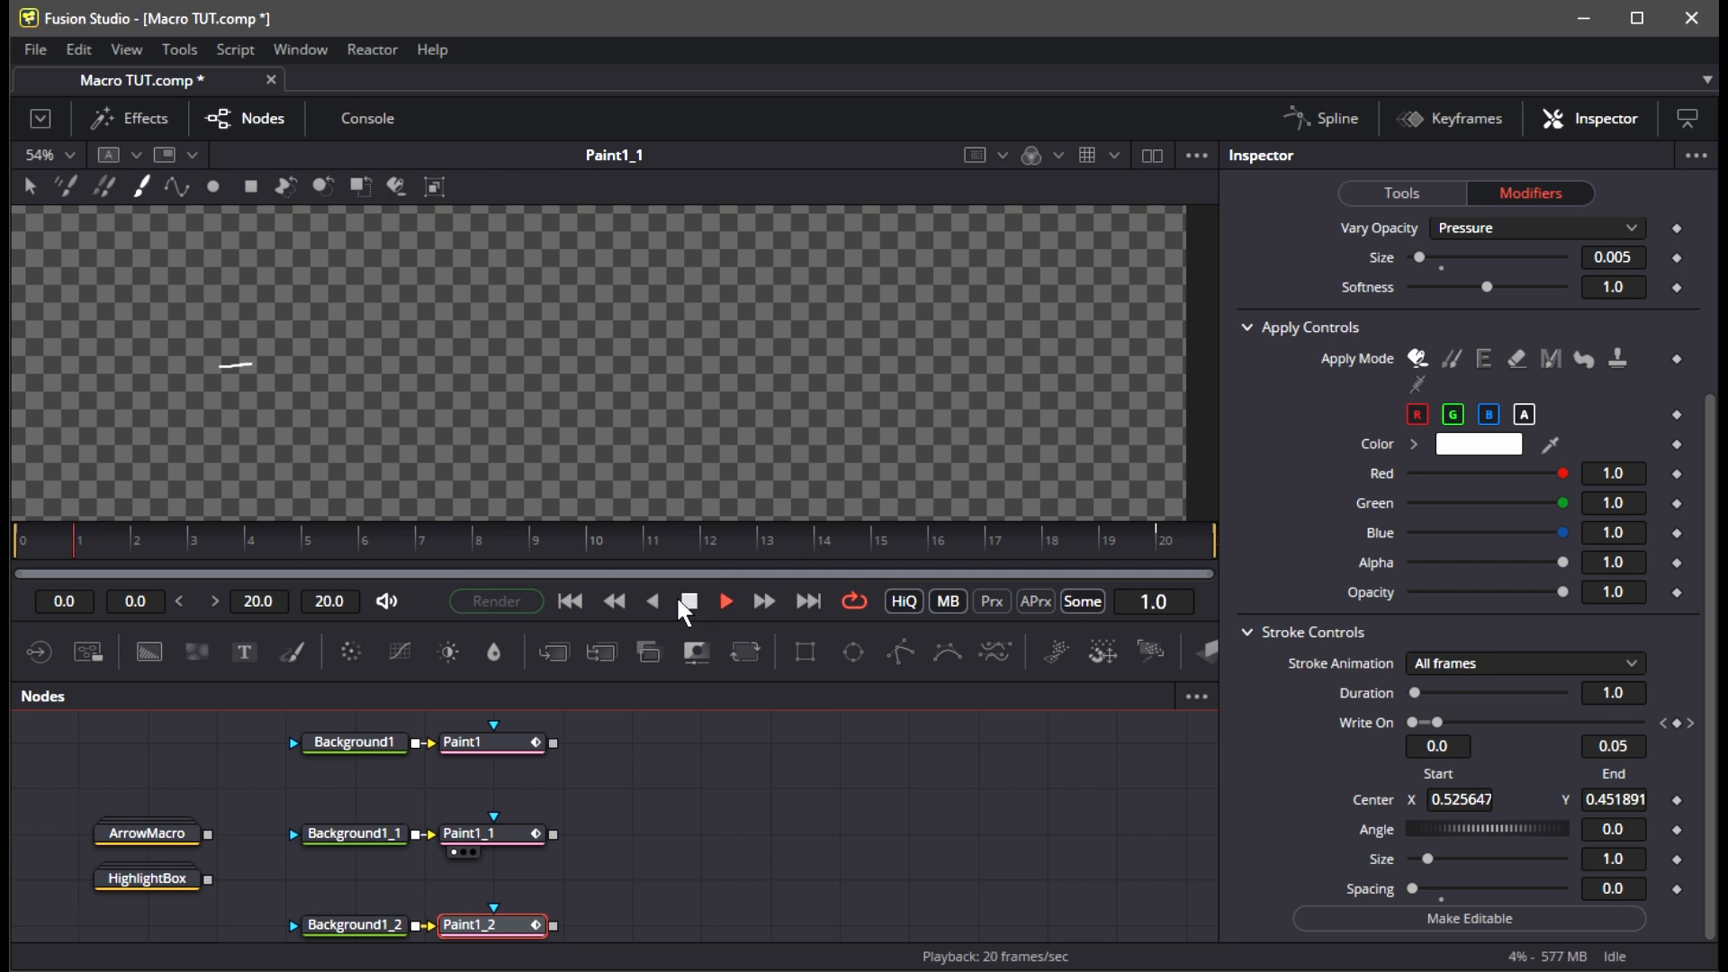
left_click(508, 926)
left_click(725, 602)
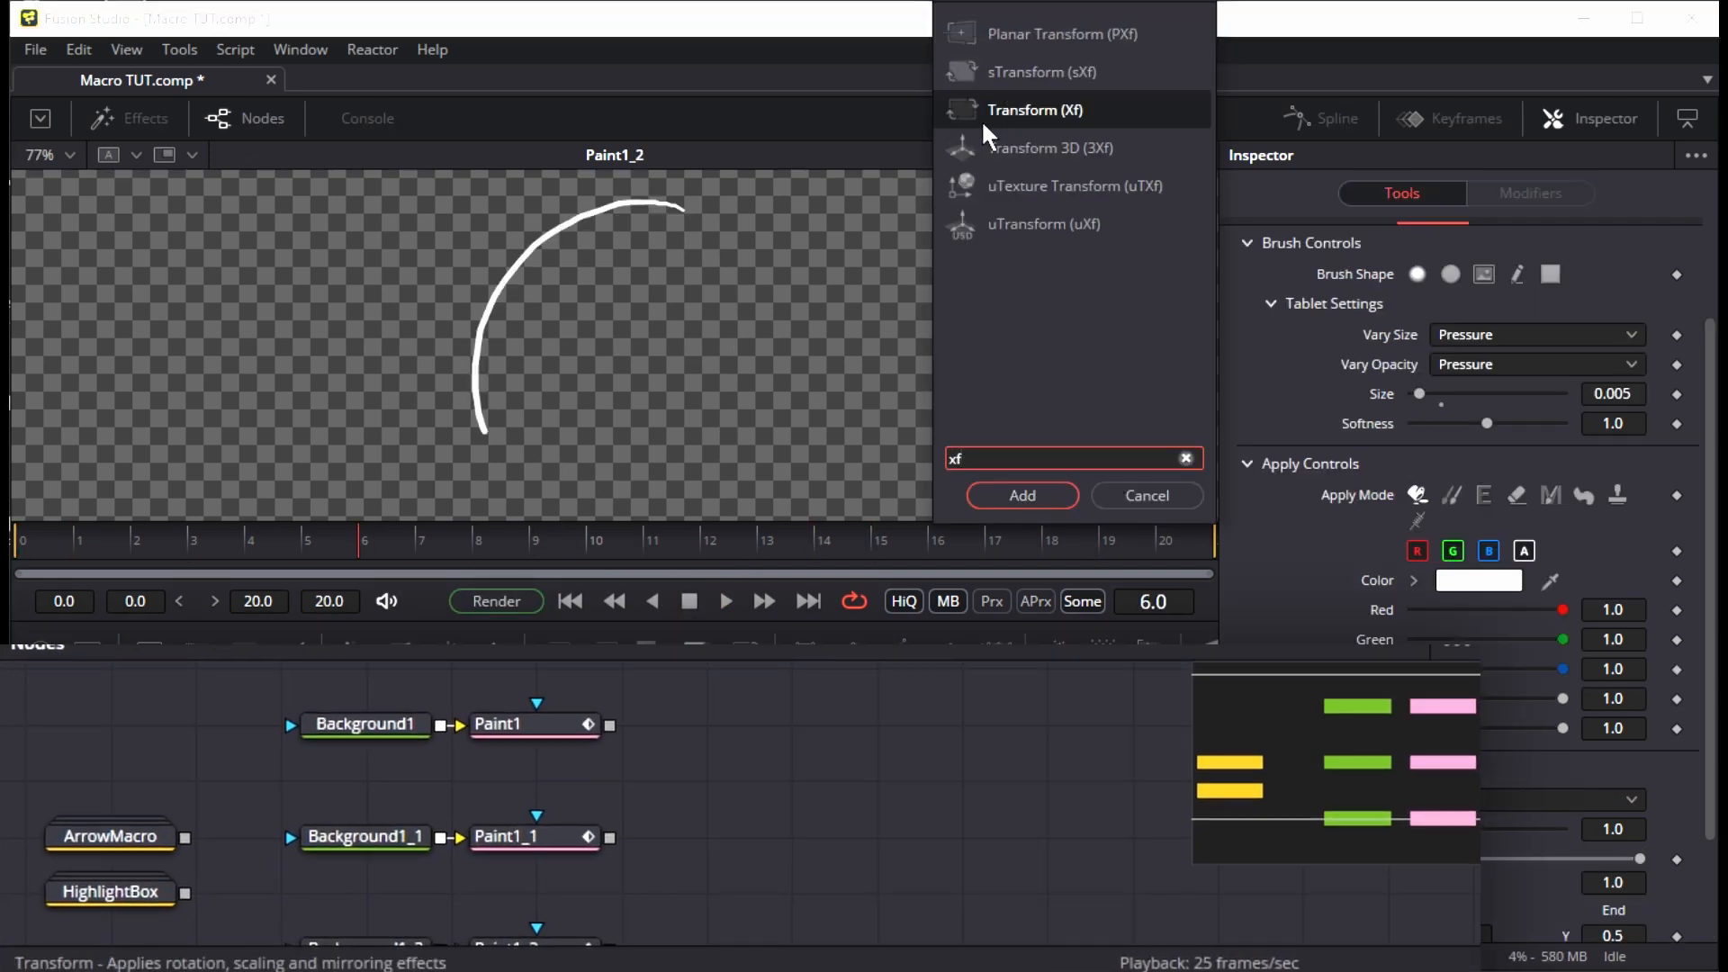
Add a Transform node beside Paint1 and paste two copies of it into the node graph
left_click(1012, 488)
left_click_drag(769, 756, 780, 739)
key("ctrl+c")
left_click(763, 795)
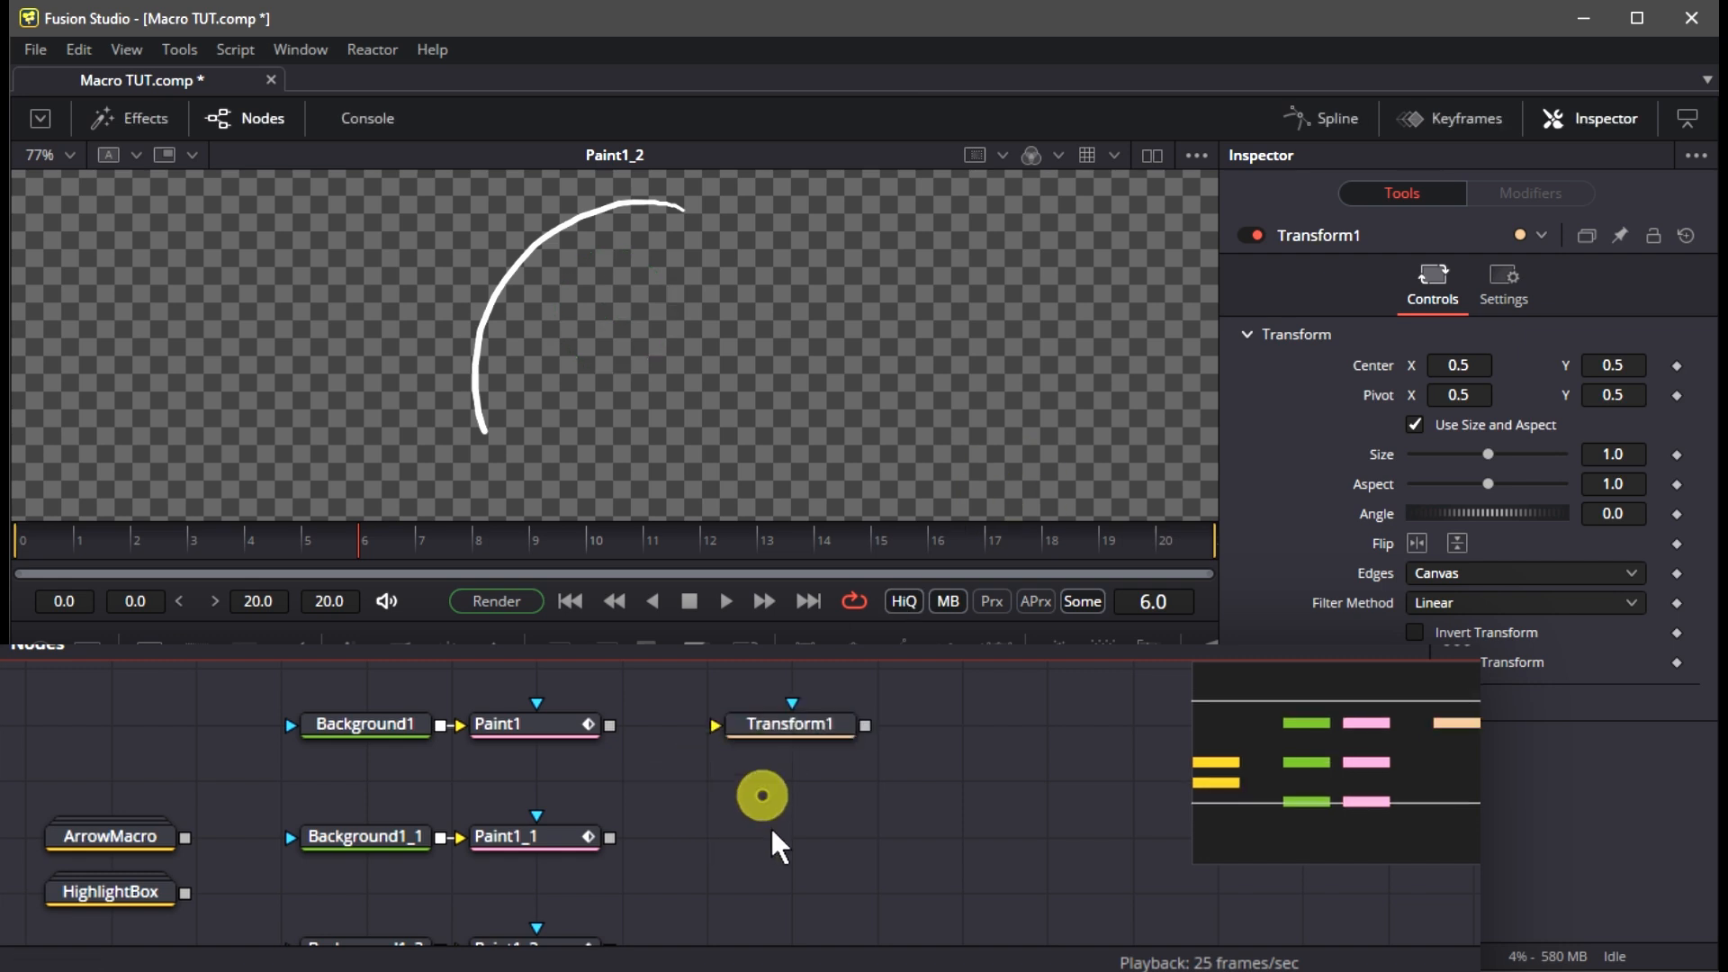
key("ctrl+v")
key("ctrl+v")
Align the Transform copies beside their matching Paint nodes and connect each Paint output to its Transform
mouse_move(941, 790)
left_mouse_down()
mouse_move(822, 827)
mouse_move(815, 885)
left_mouse_up()
left_click_drag(651, 878, 775, 878)
left_click_drag(650, 765, 809, 716)
left_click_drag(815, 711, 814, 768)
scroll(822, 822, "up", 2)
left_click_drag(671, 733, 879, 732)
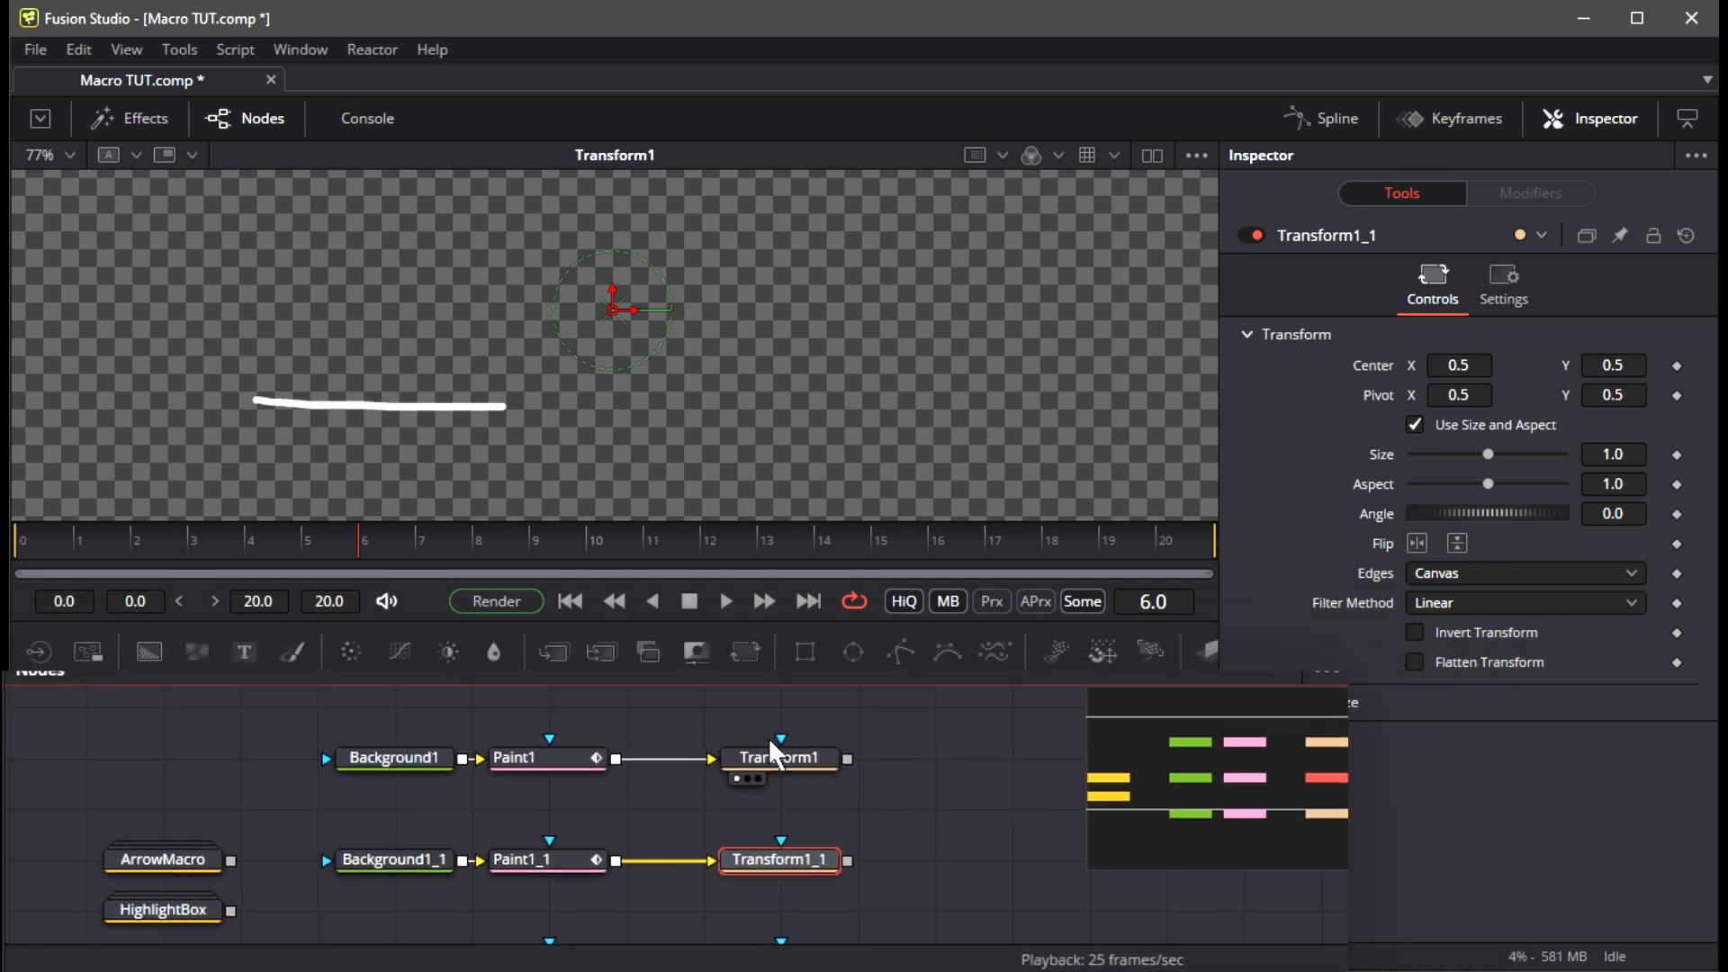
Set the Pivot at the stroke's start: X 0.296, Y 0.409 in Transform1 and X 0.228, Y 0.42 in Transform1_1
left_click(769, 755)
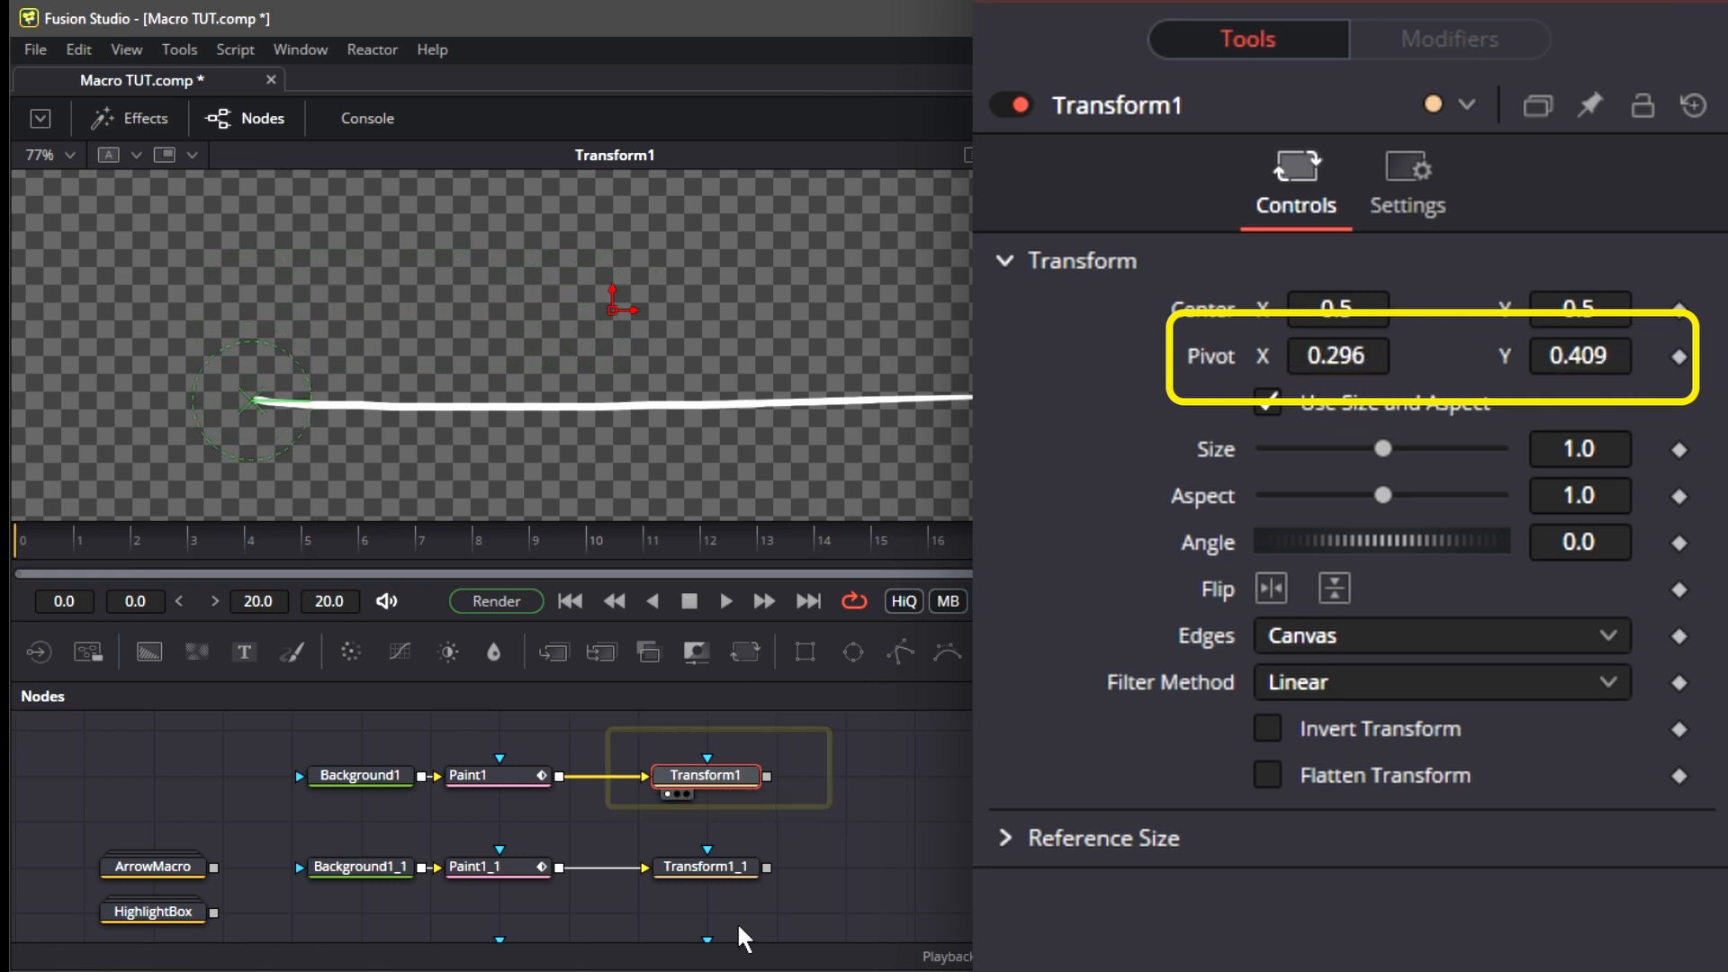
left_click(706, 866)
left_click_drag(711, 867, 791, 423)
left_click_drag(1358, 356, 1124, 356)
left_click_drag(1576, 364, 1502, 364)
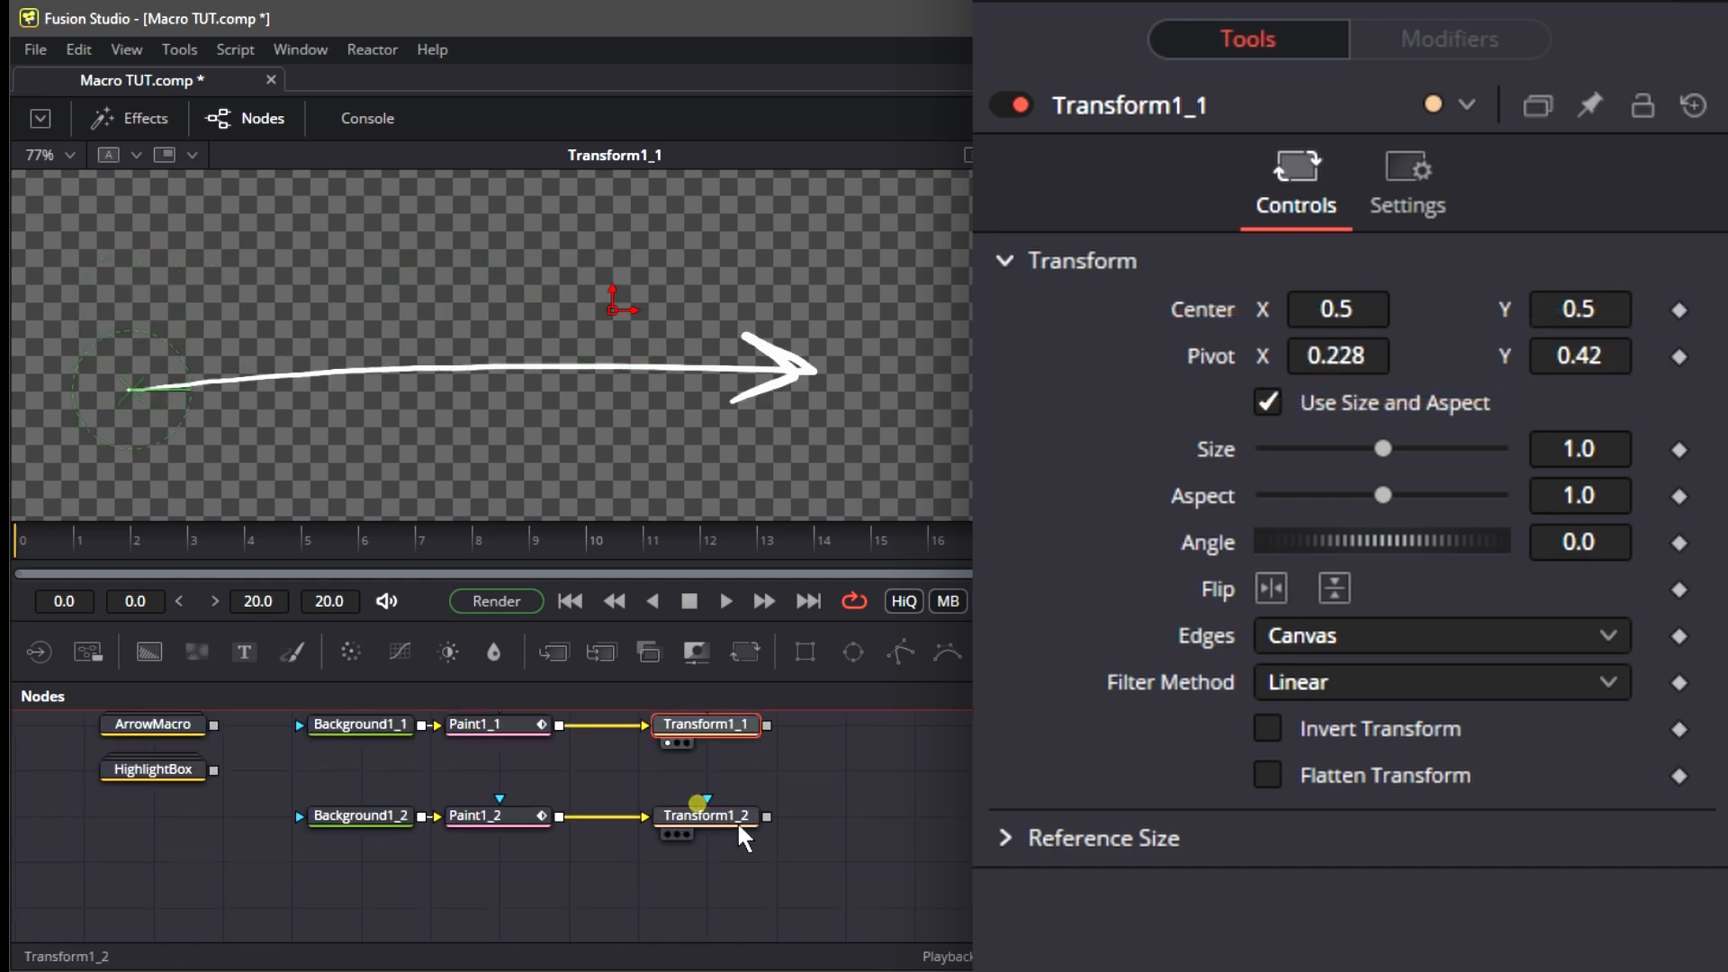
View Transform1_2 and set its Pivot to the circle's centre at X 0.533, Y 0.431
left_click(667, 833)
left_click(729, 816)
left_click_drag(1321, 364, 1362, 365)
left_click_drag(1626, 360, 1591, 356)
left_click_drag(1359, 351, 1343, 351)
left_click_drag(1586, 355, 1592, 355)
scroll(553, 346, "down", 2)
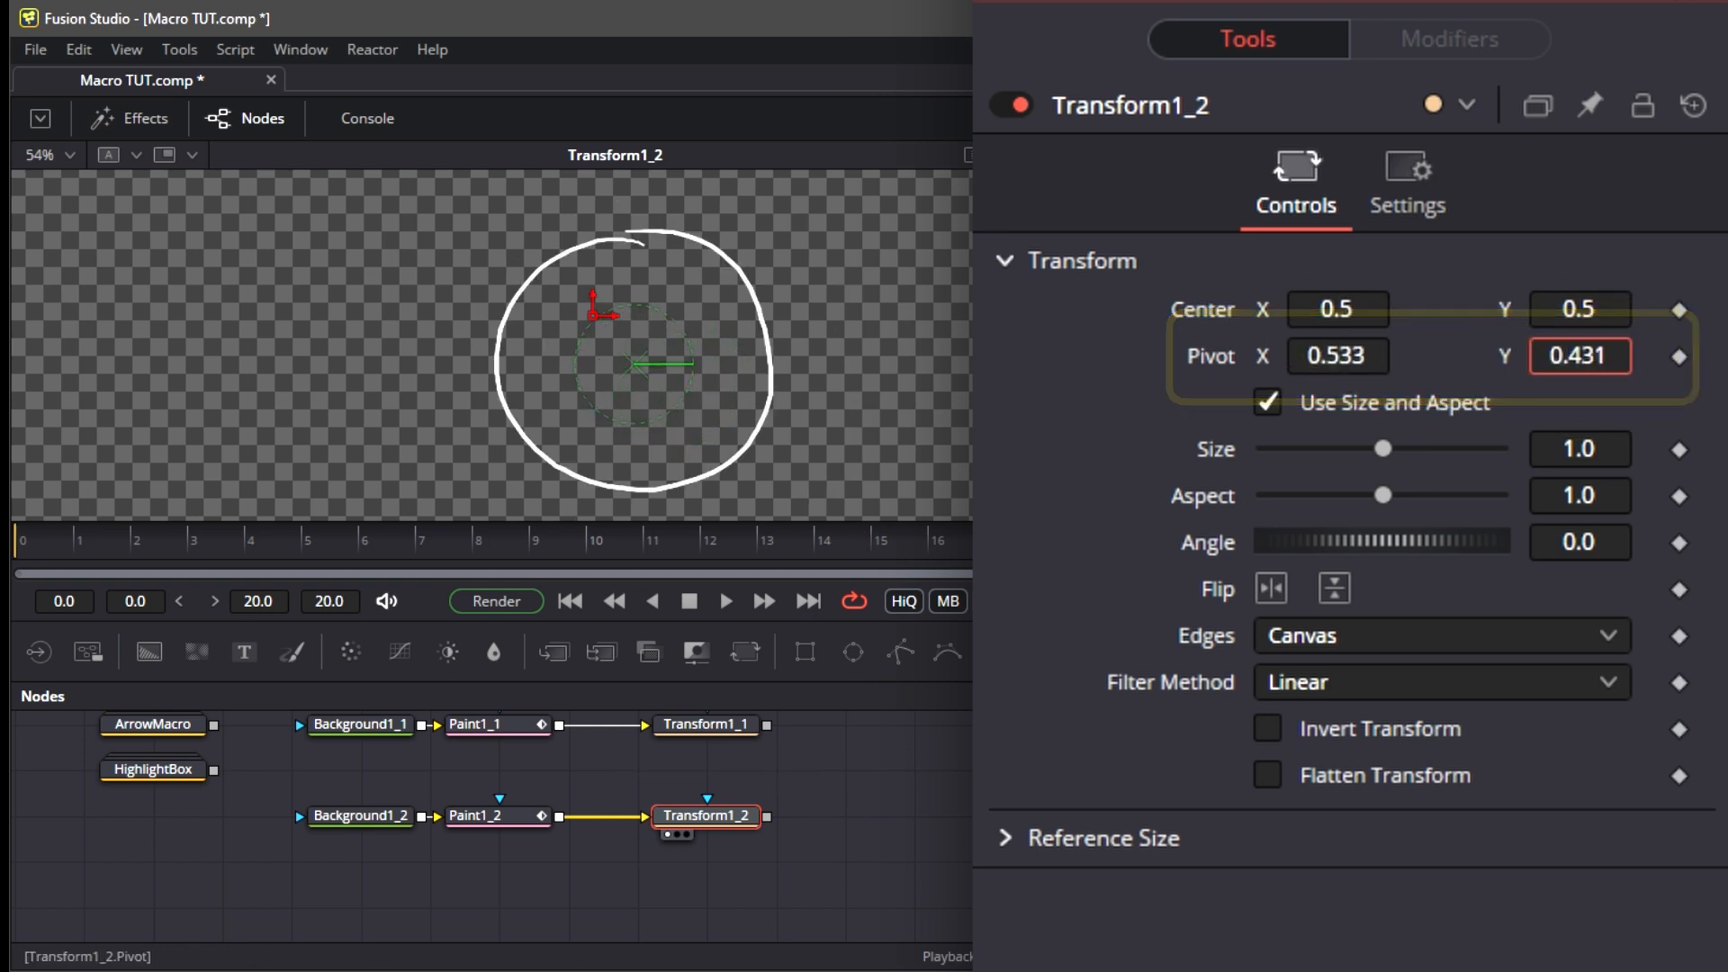
Test rotating, scaling and moving the circle with Transform1_2, and reset Angle, Size and Center
mouse_move(1303, 543)
left_mouse_down()
mouse_move(1379, 539)
mouse_move(1301, 573)
mouse_move(1328, 572)
left_mouse_up()
left_click_drag(1380, 448, 1355, 448)
left_click_drag(594, 317, 401, 290)
left_click(1382, 561)
left_click(1382, 465)
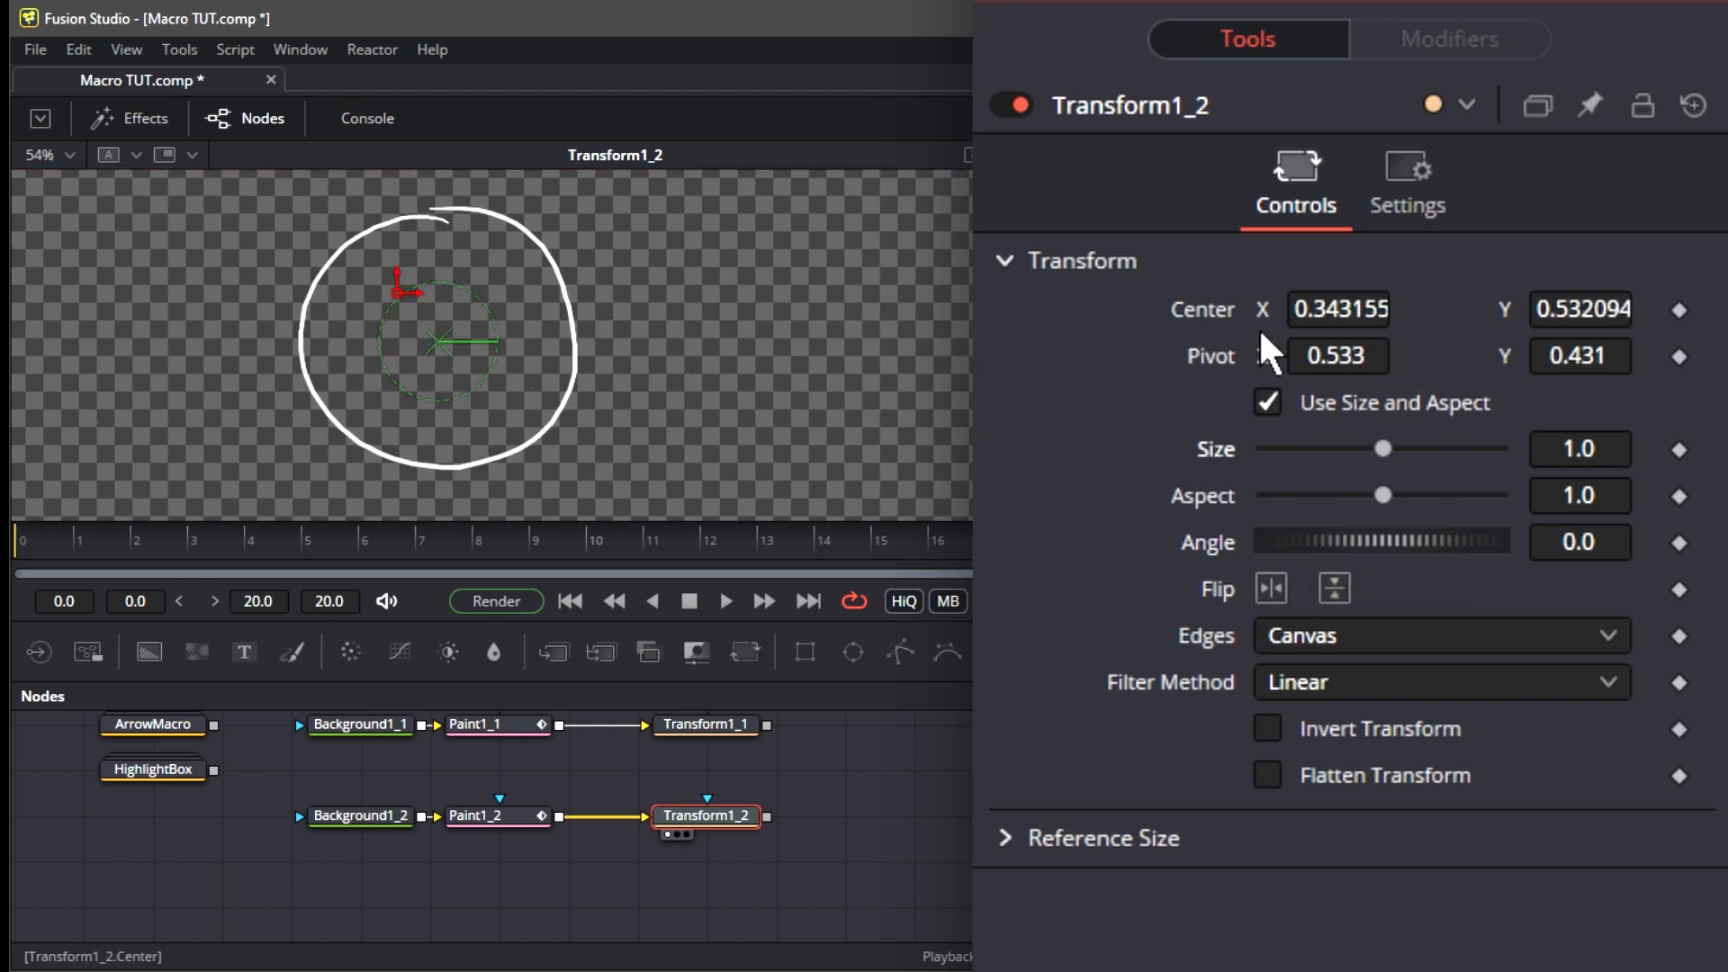
left_click(1213, 306)
Test rotating and scaling the arrow around its pivot with Transform1_1, and reset both values
scroll(724, 780, "up", 2)
left_click(720, 797)
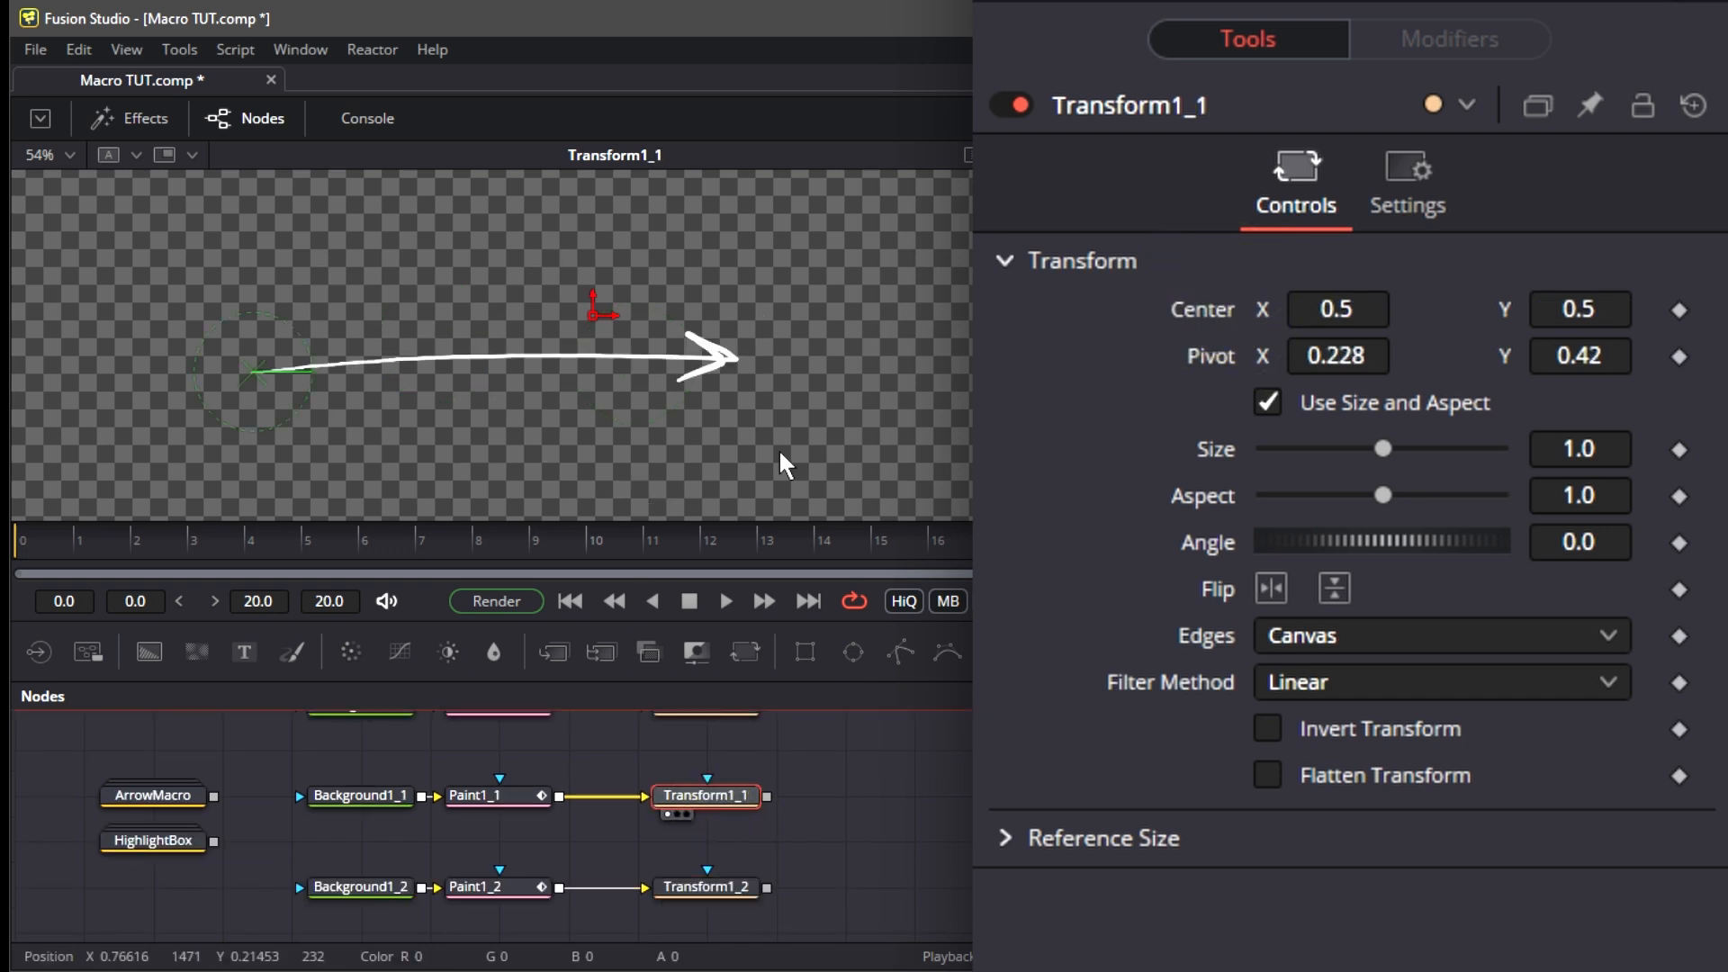
left_click_drag(1353, 538, 1366, 520)
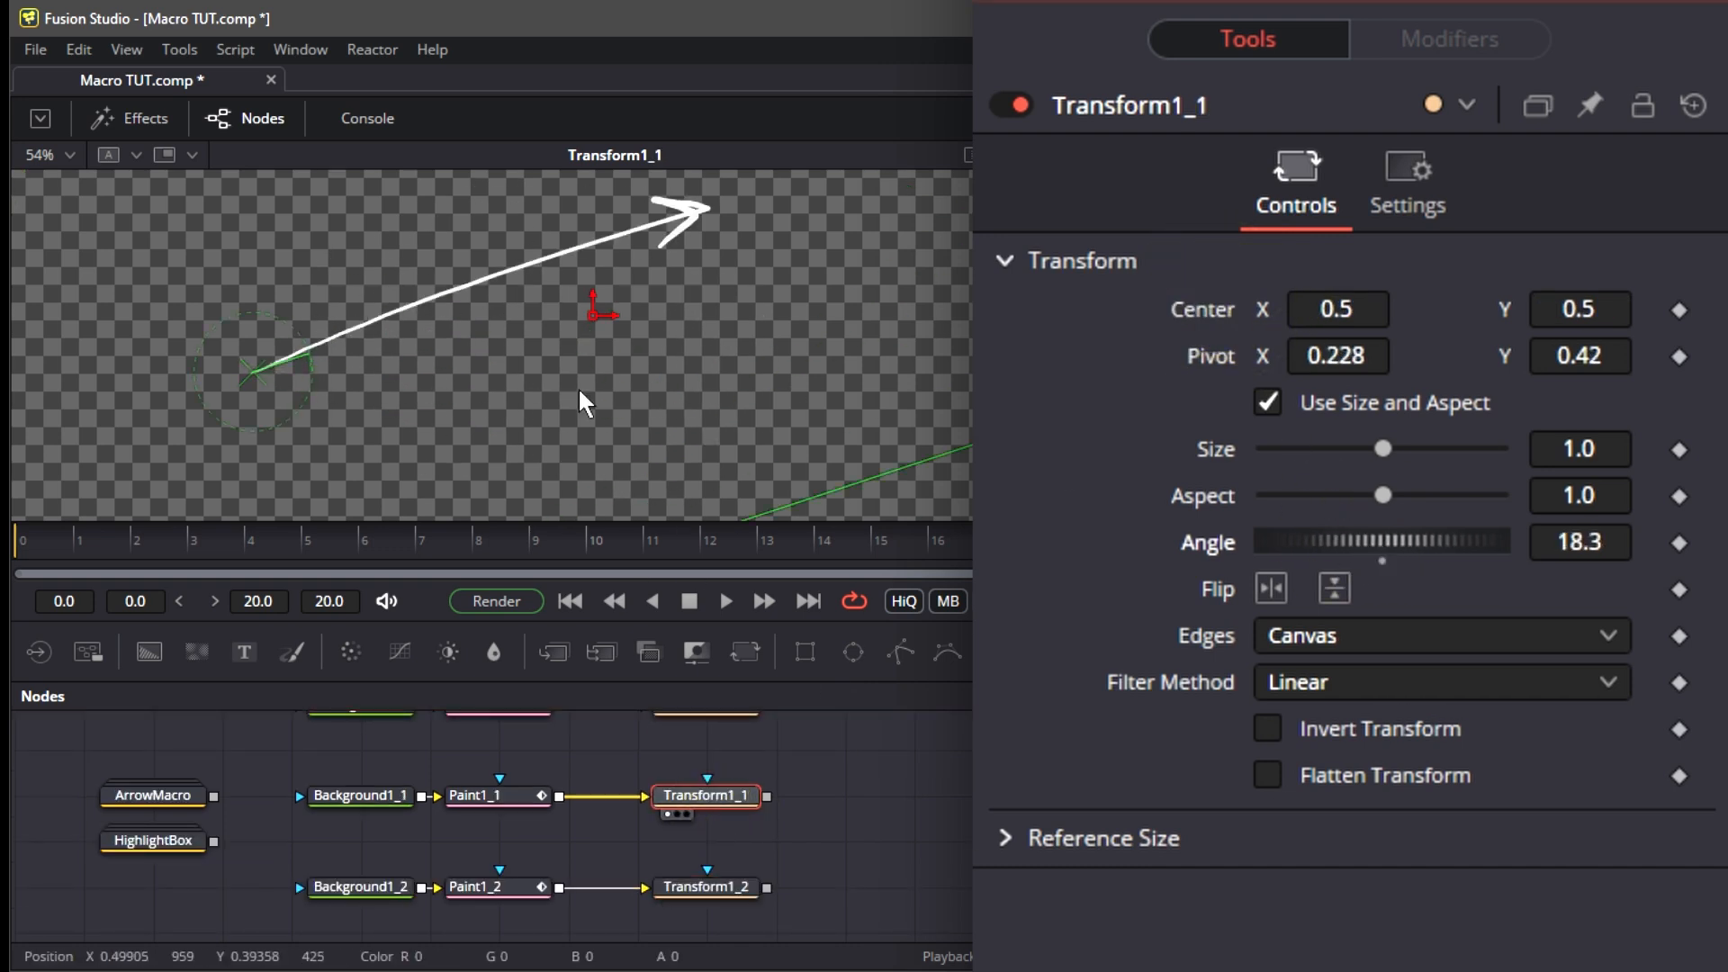
mouse_move(1383, 448)
left_mouse_down()
mouse_move(1311, 435)
mouse_move(1396, 455)
left_mouse_up()
left_click(1383, 465)
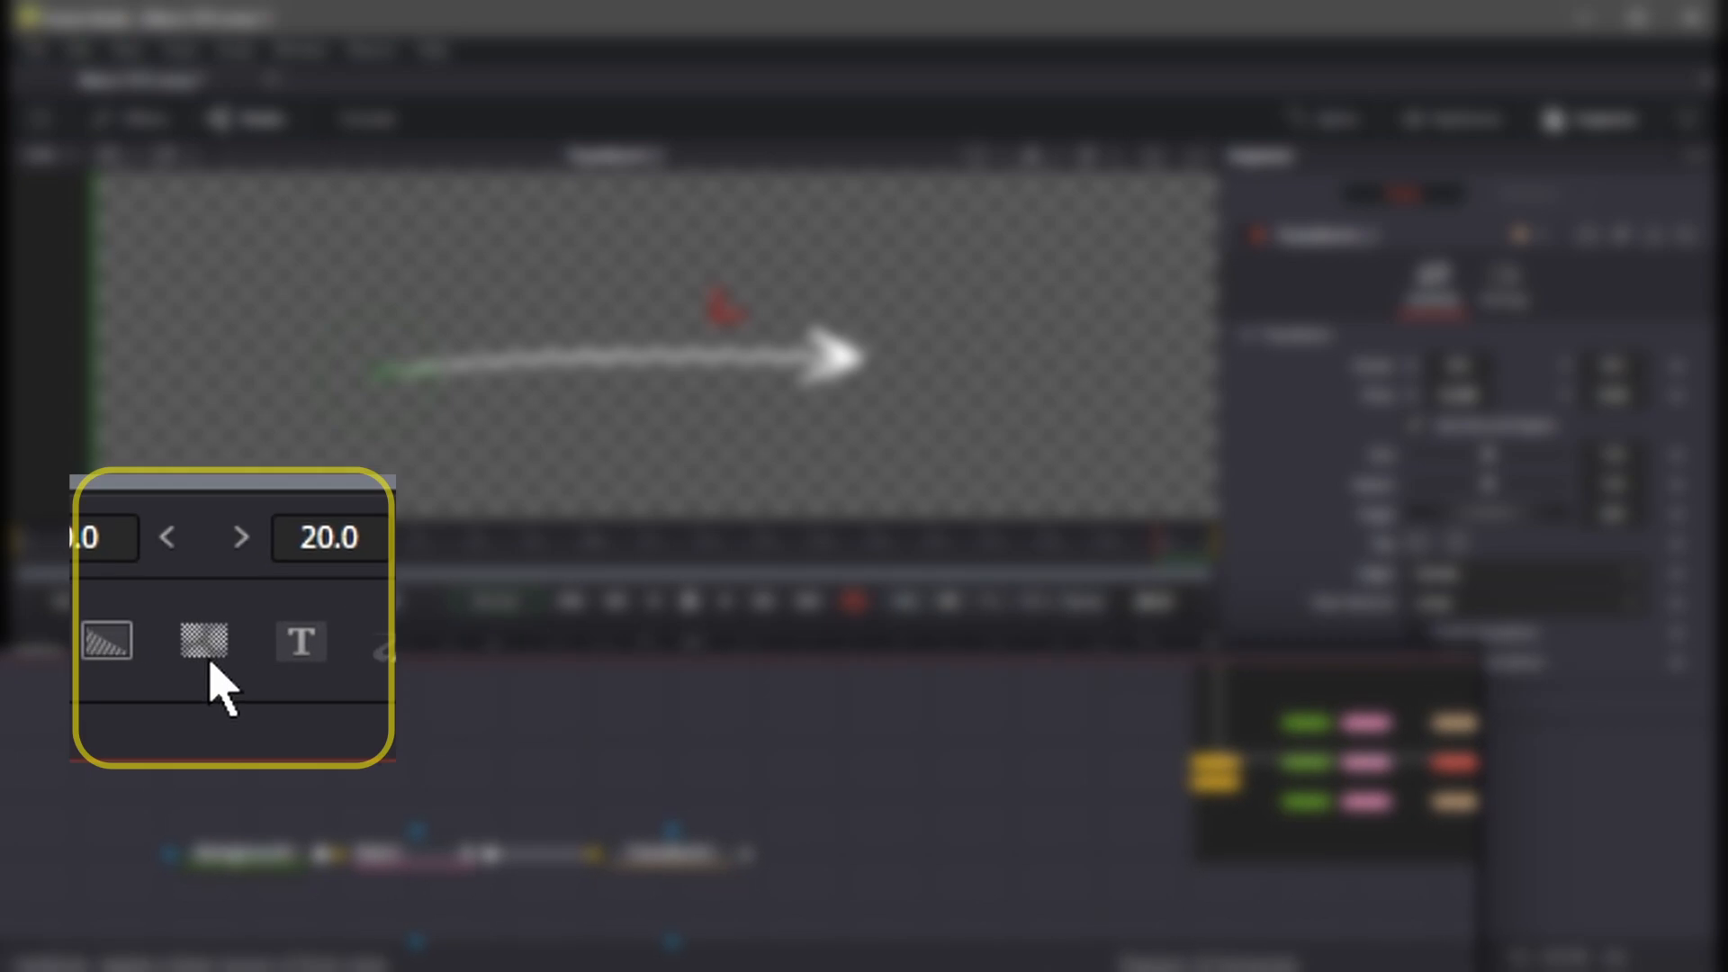
Add a FastNoise node near Transform1 and show it in the viewer
left_click_drag(201, 656, 990, 821)
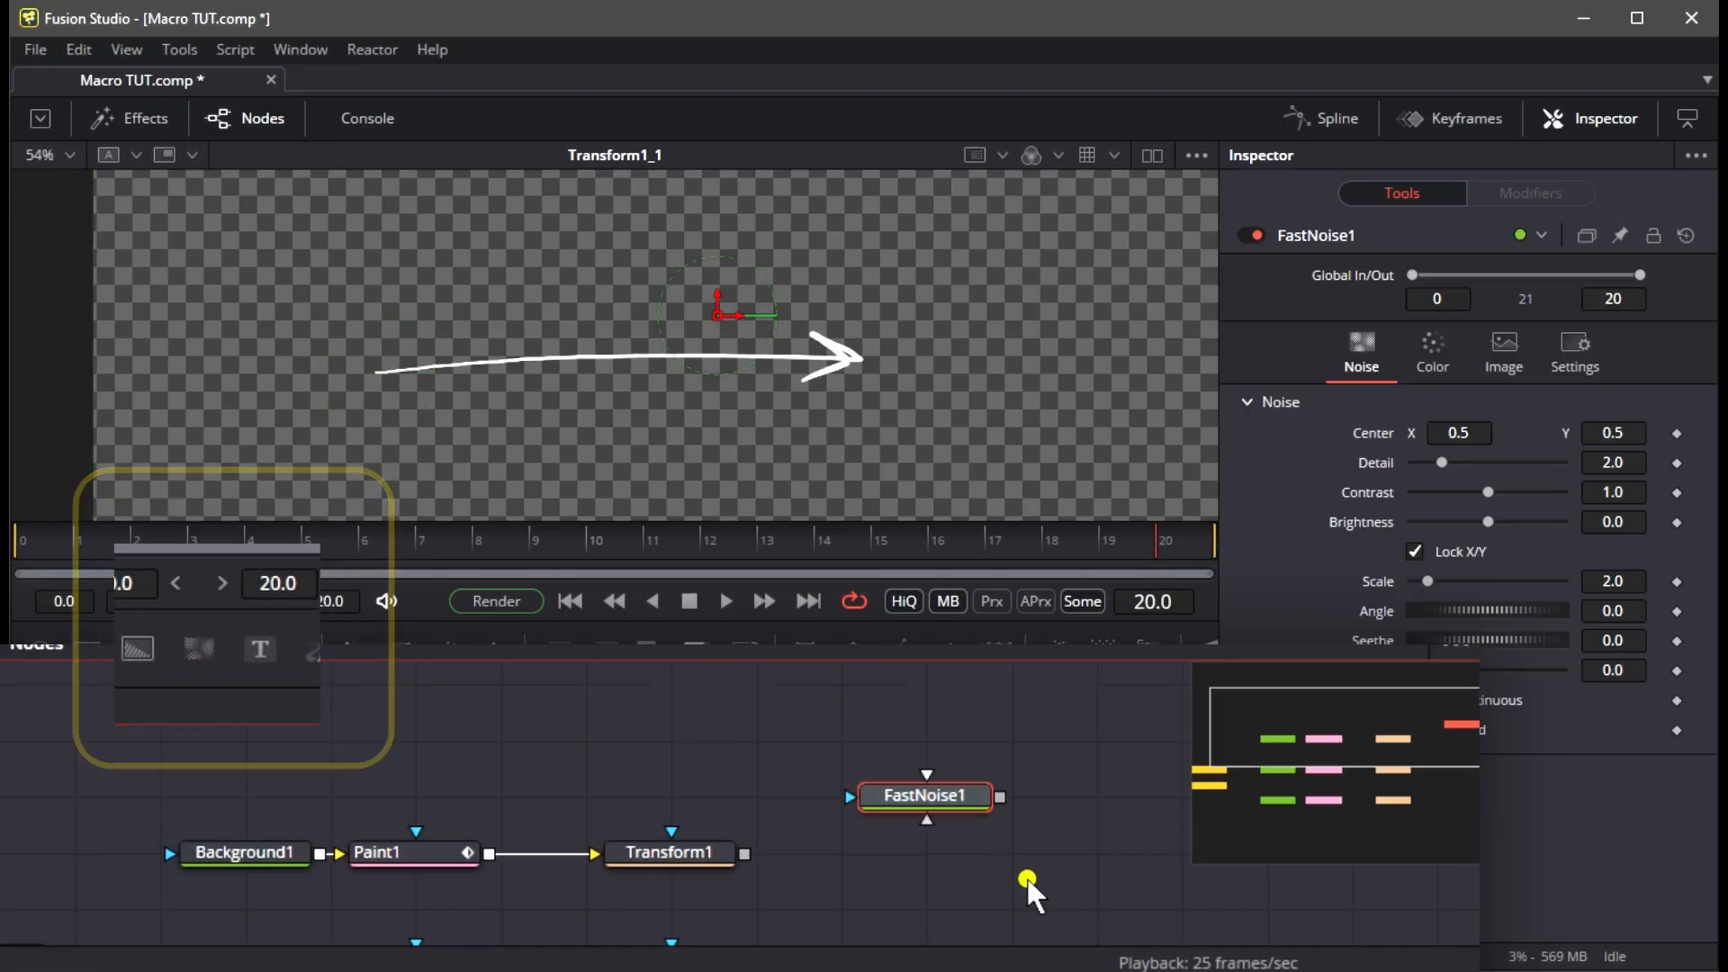
key("1")
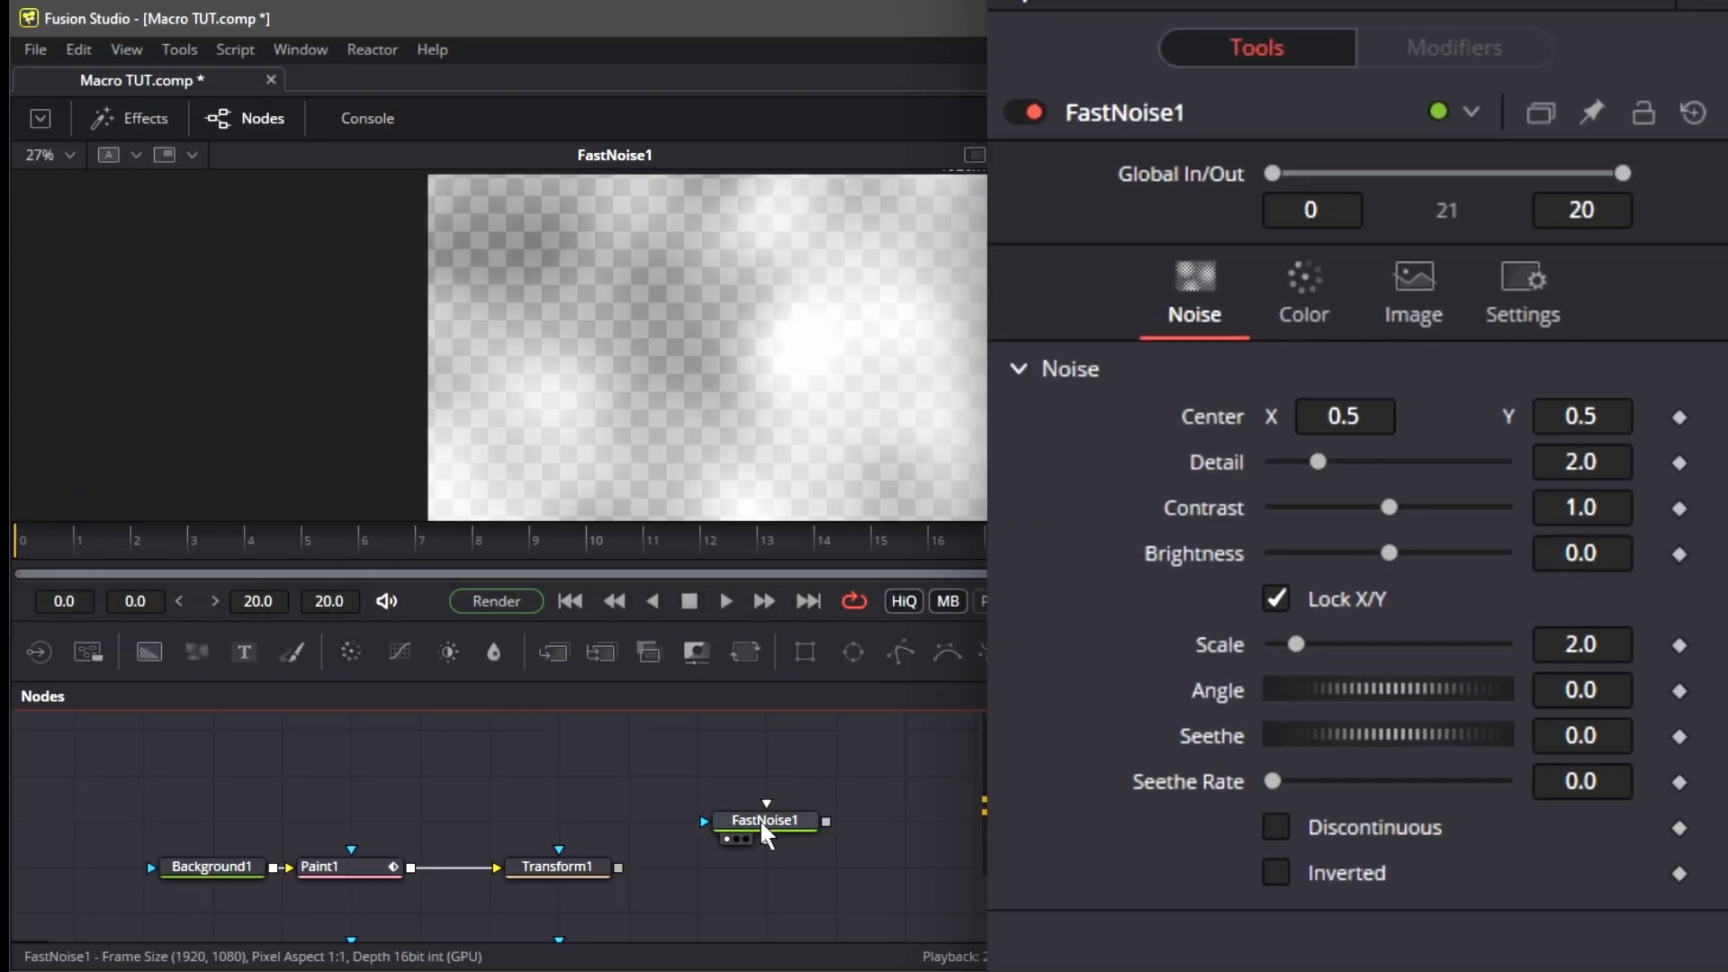
left_click(764, 828)
Set FastNoise1's Detail to 10.0, Contrast to 2.08, Brightness to 0.14 and Scale to 100
left_click_drag(1319, 462, 1504, 462)
left_click_drag(1389, 507, 1405, 553)
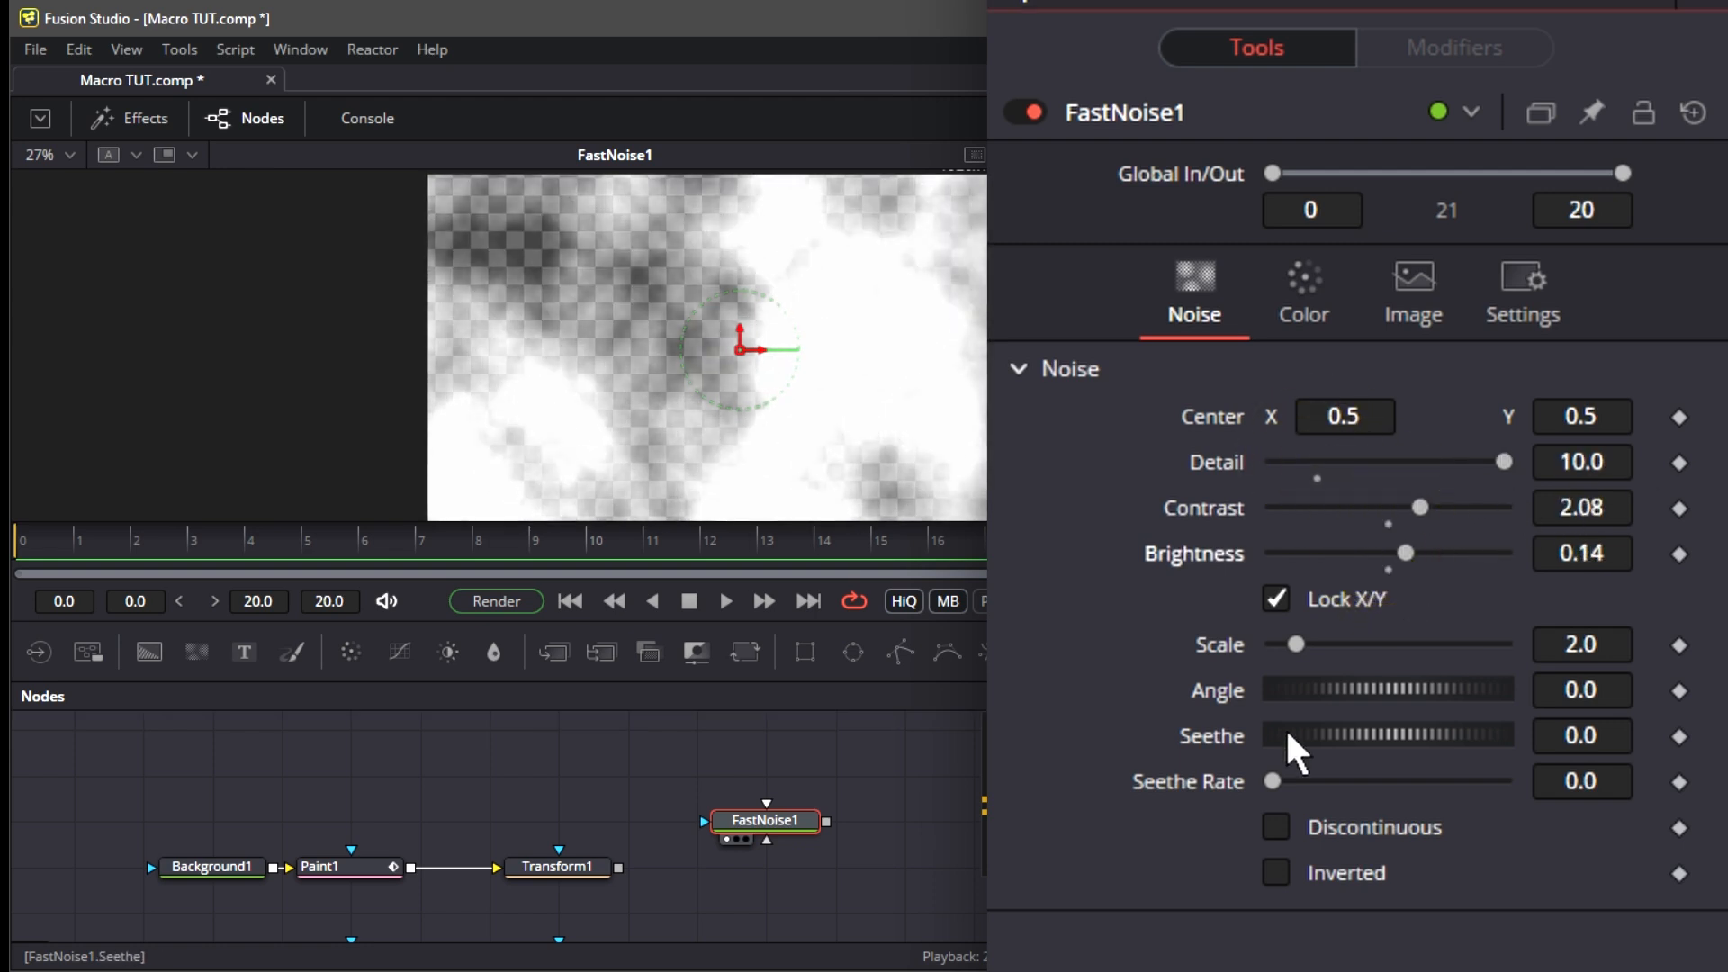
left_click_drag(1293, 644, 1598, 634)
double_click(1597, 637)
type("5")
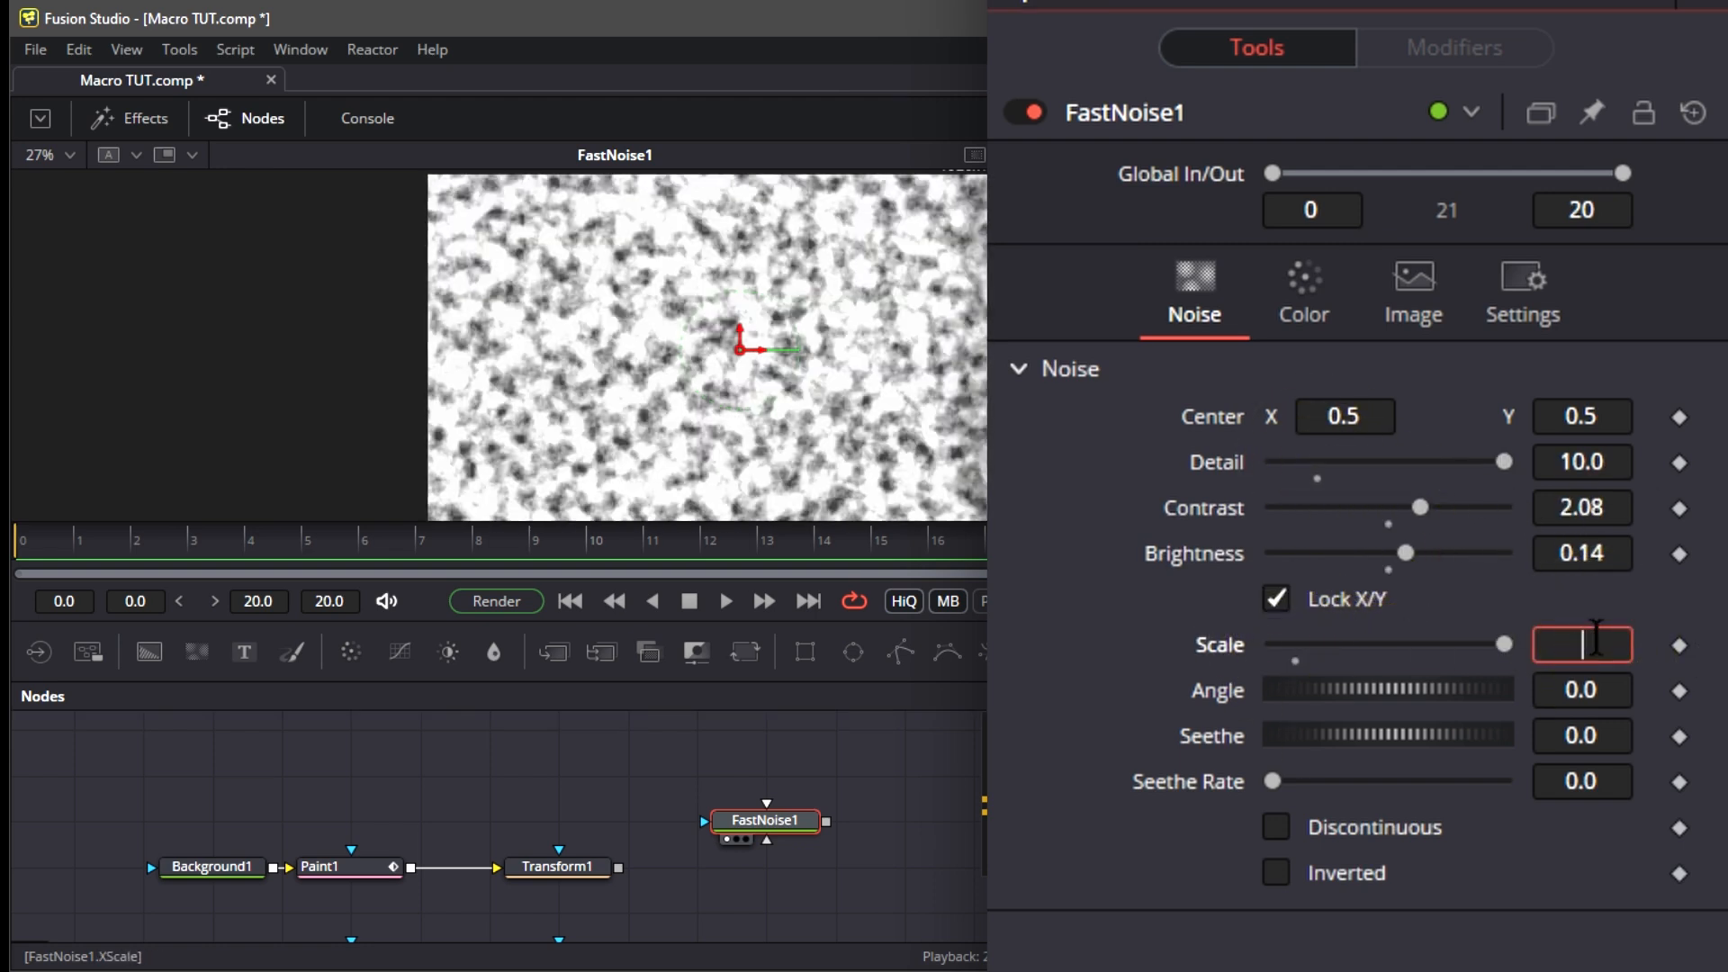
type("100")
key("Tab")
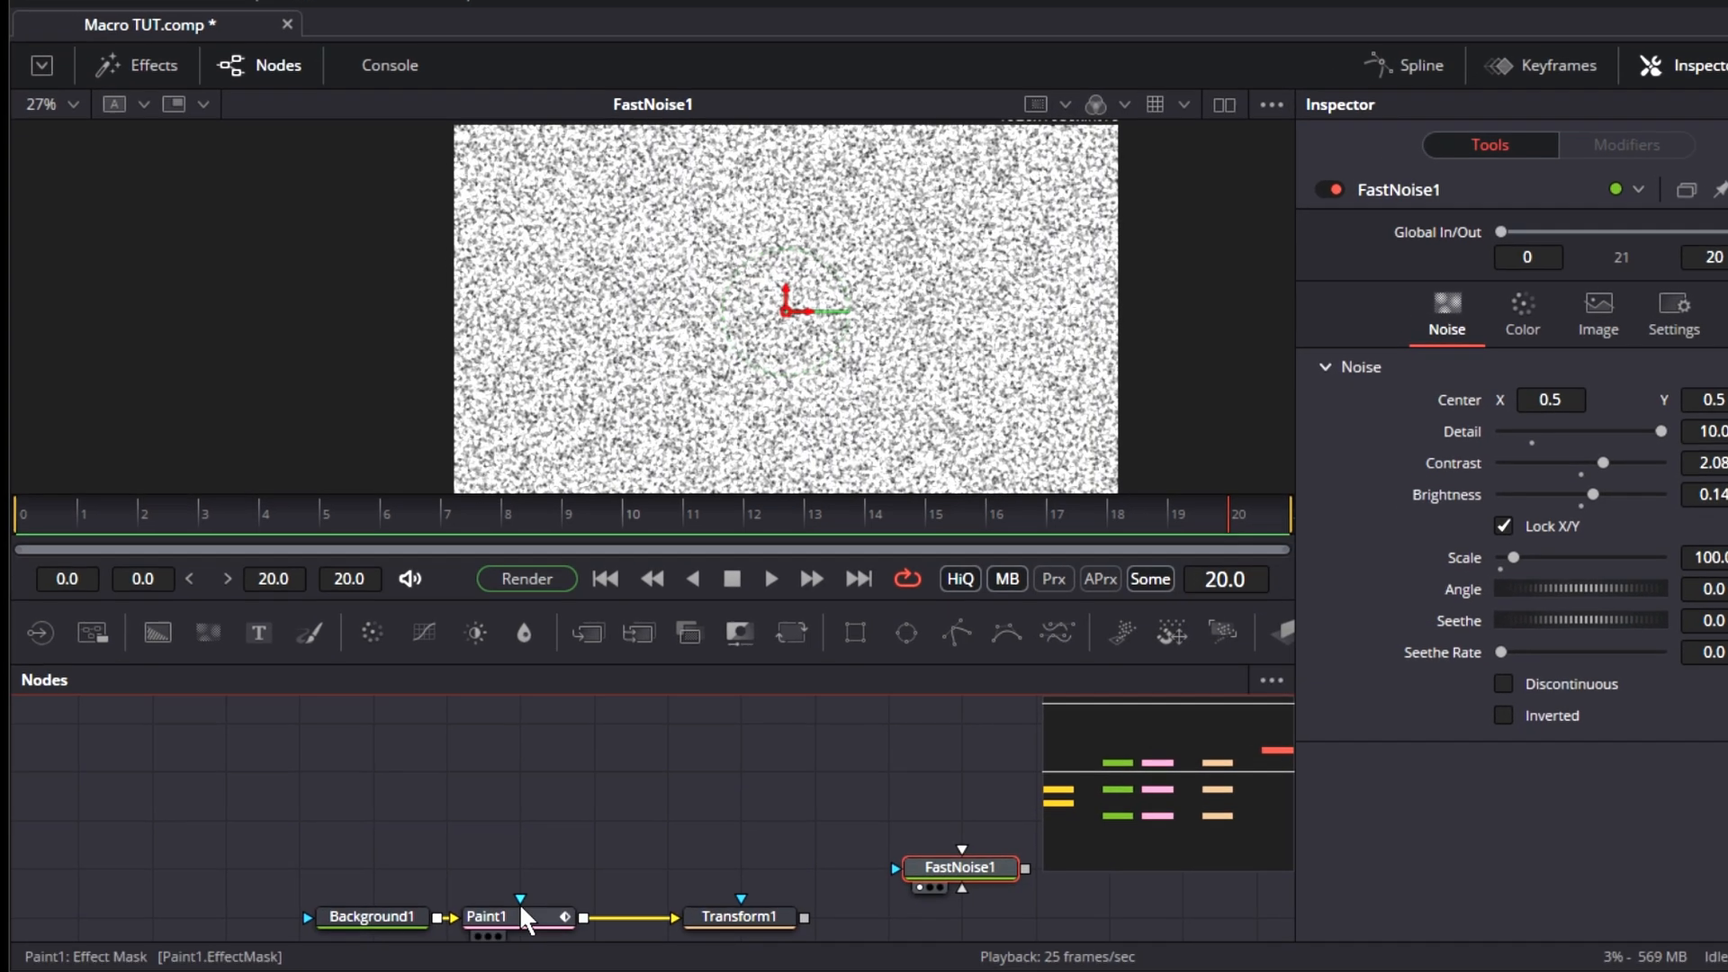
Paste a copy of Paint1 above the original and connect Background1 to the copy's input
left_click(521, 907)
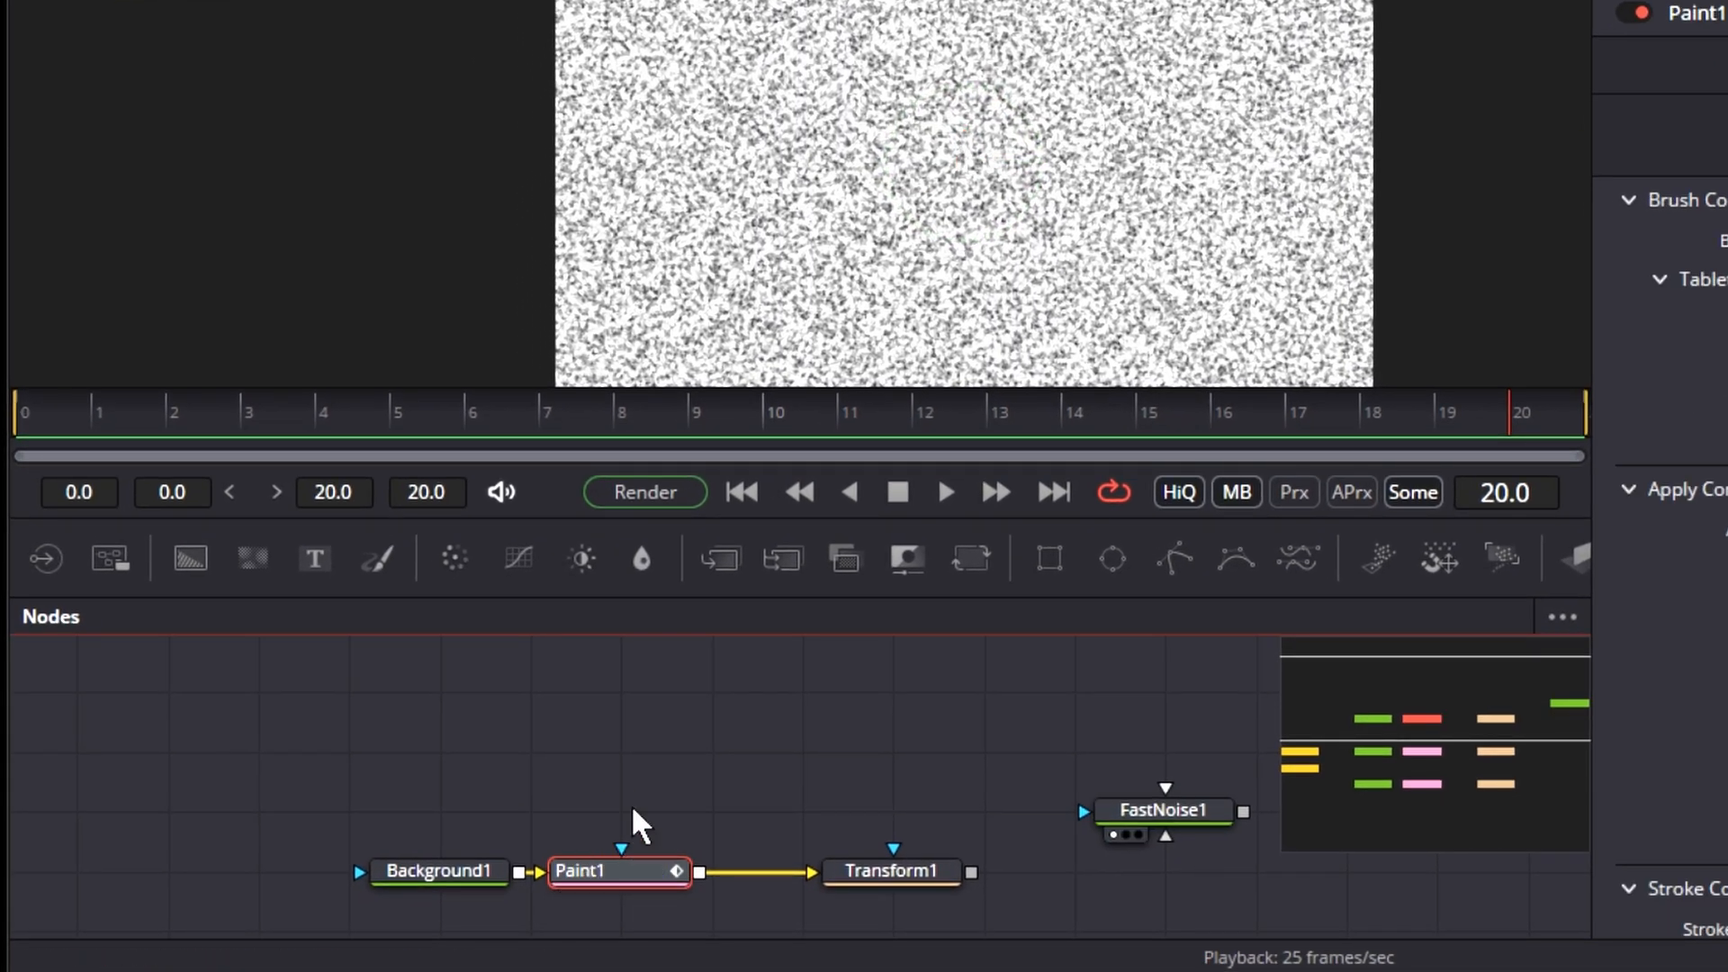
key("ctrl+v")
mouse_move(523, 874)
left_mouse_down()
mouse_move(432, 877)
mouse_move(548, 803)
left_mouse_up()
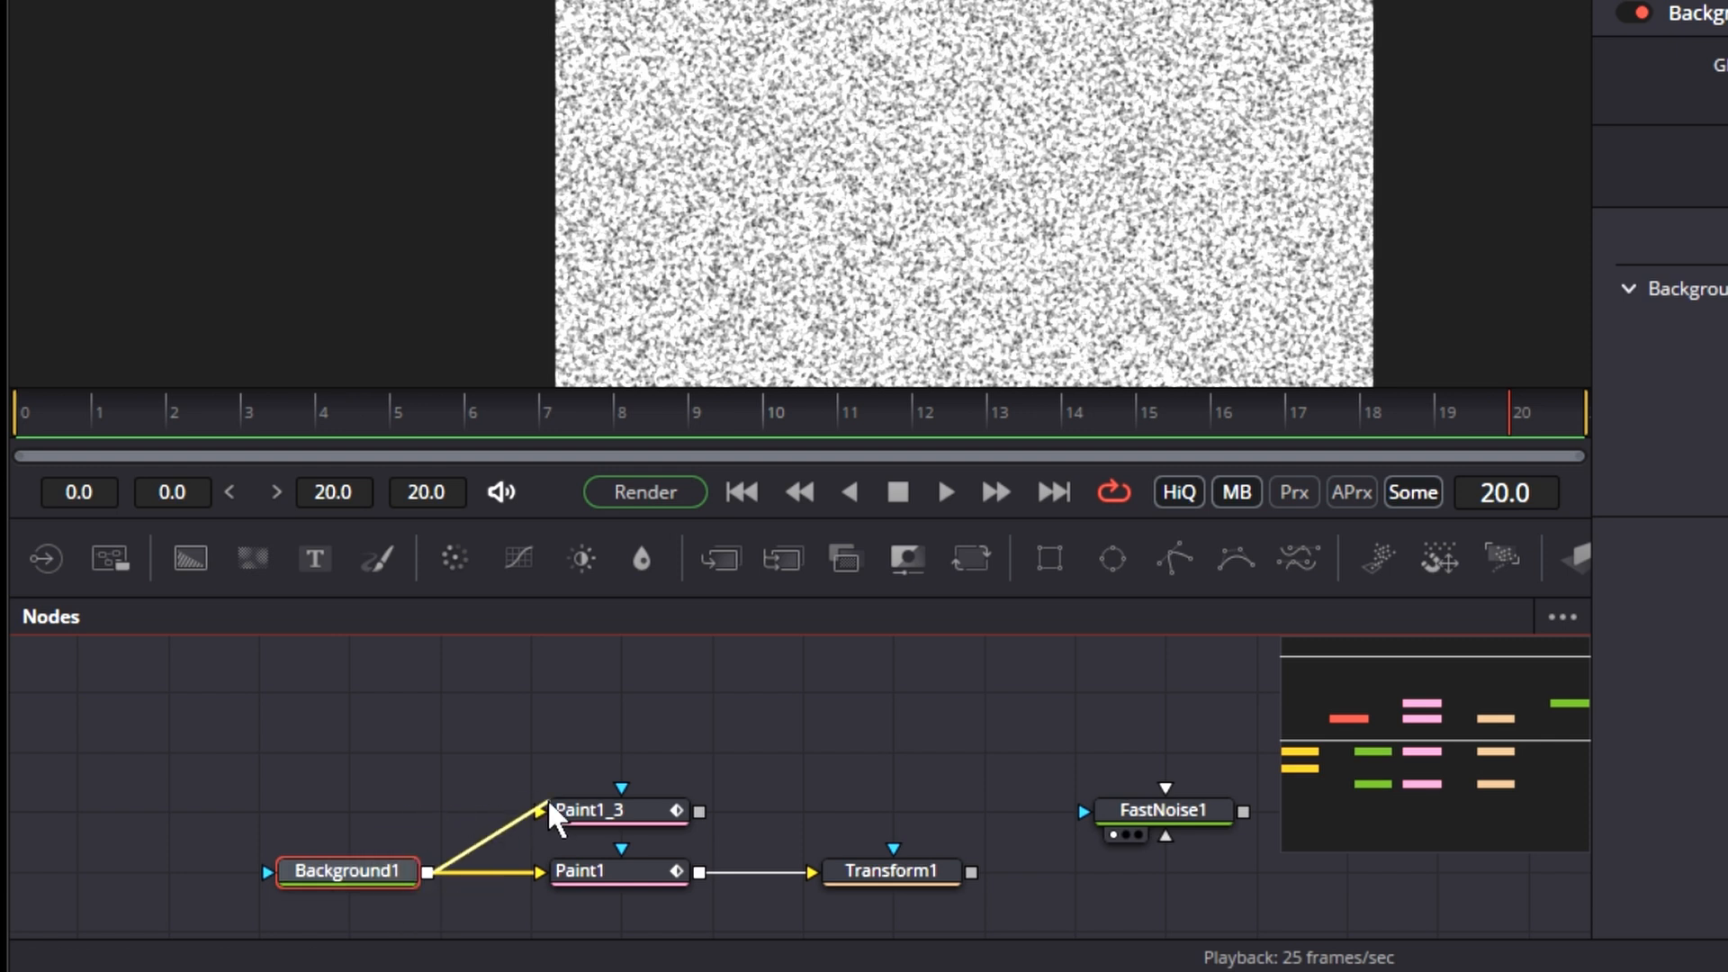
Move FastNoise1 above Paint1_3 and add a Bitmap mask node beside it
mouse_move(1136, 809)
left_mouse_down()
mouse_move(706, 738)
mouse_move(624, 732)
mouse_move(630, 748)
mouse_move(657, 741)
mouse_move(670, 656)
left_mouse_up()
scroll(695, 780, "up", 2)
mouse_move(671, 656)
left_mouse_down()
mouse_move(671, 753)
mouse_move(690, 727)
left_mouse_up()
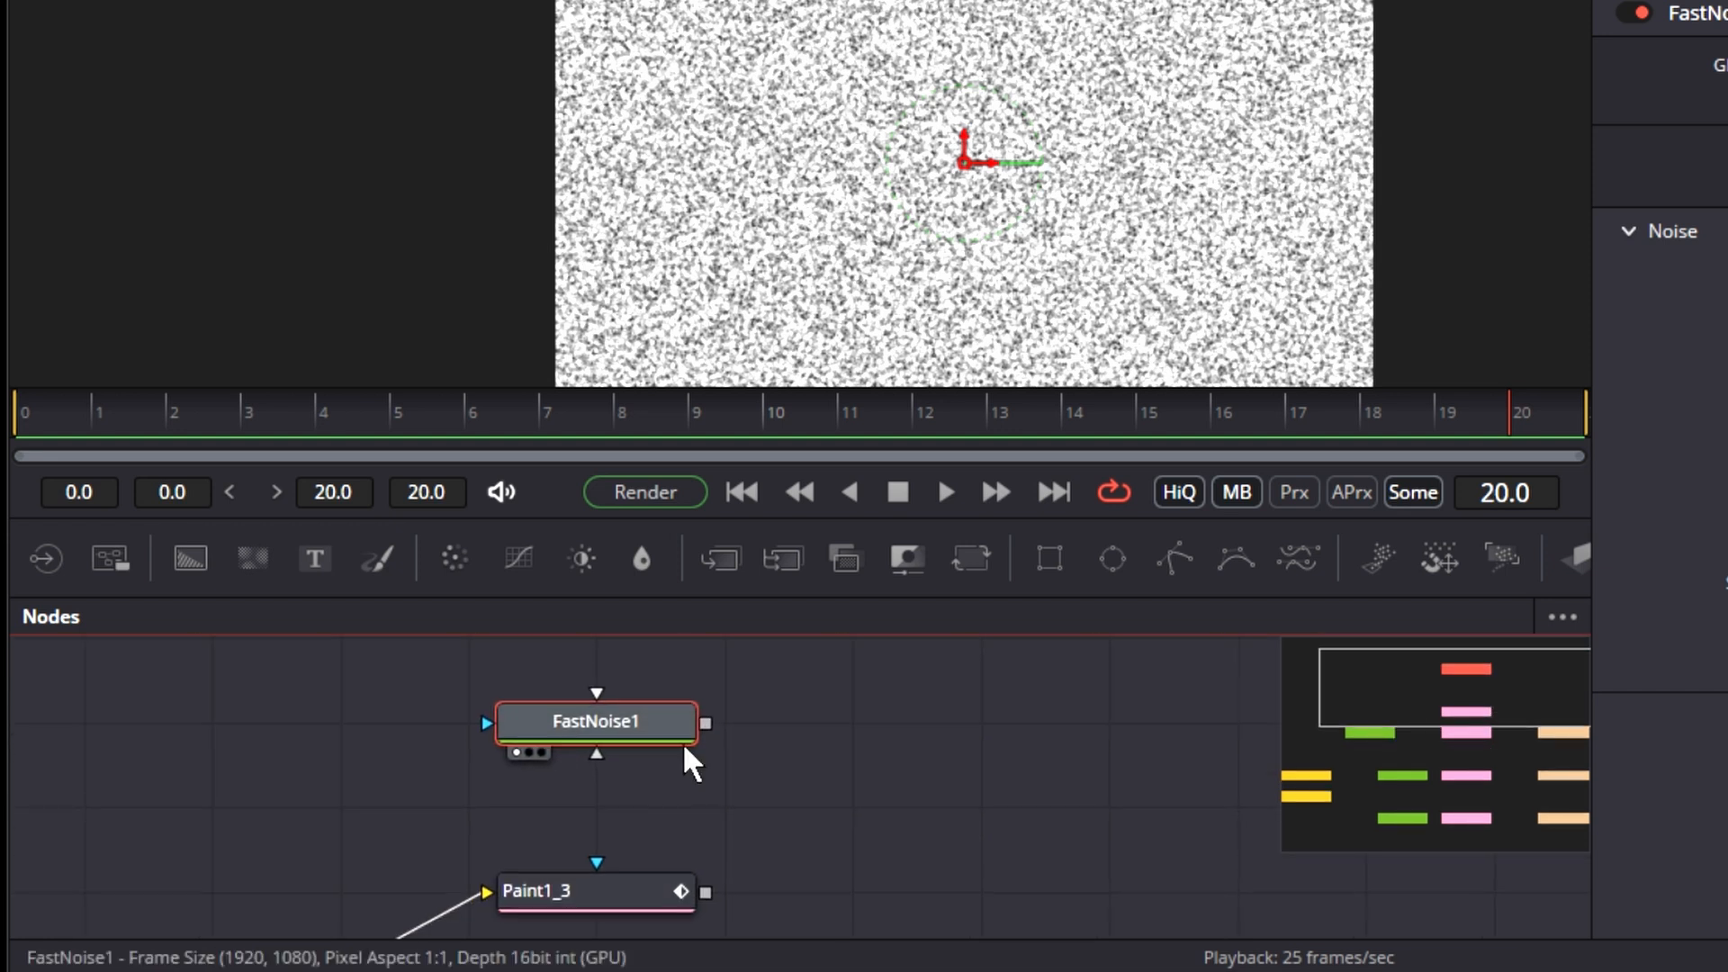
left_click(630, 717)
key("shift+space")
type("xf")
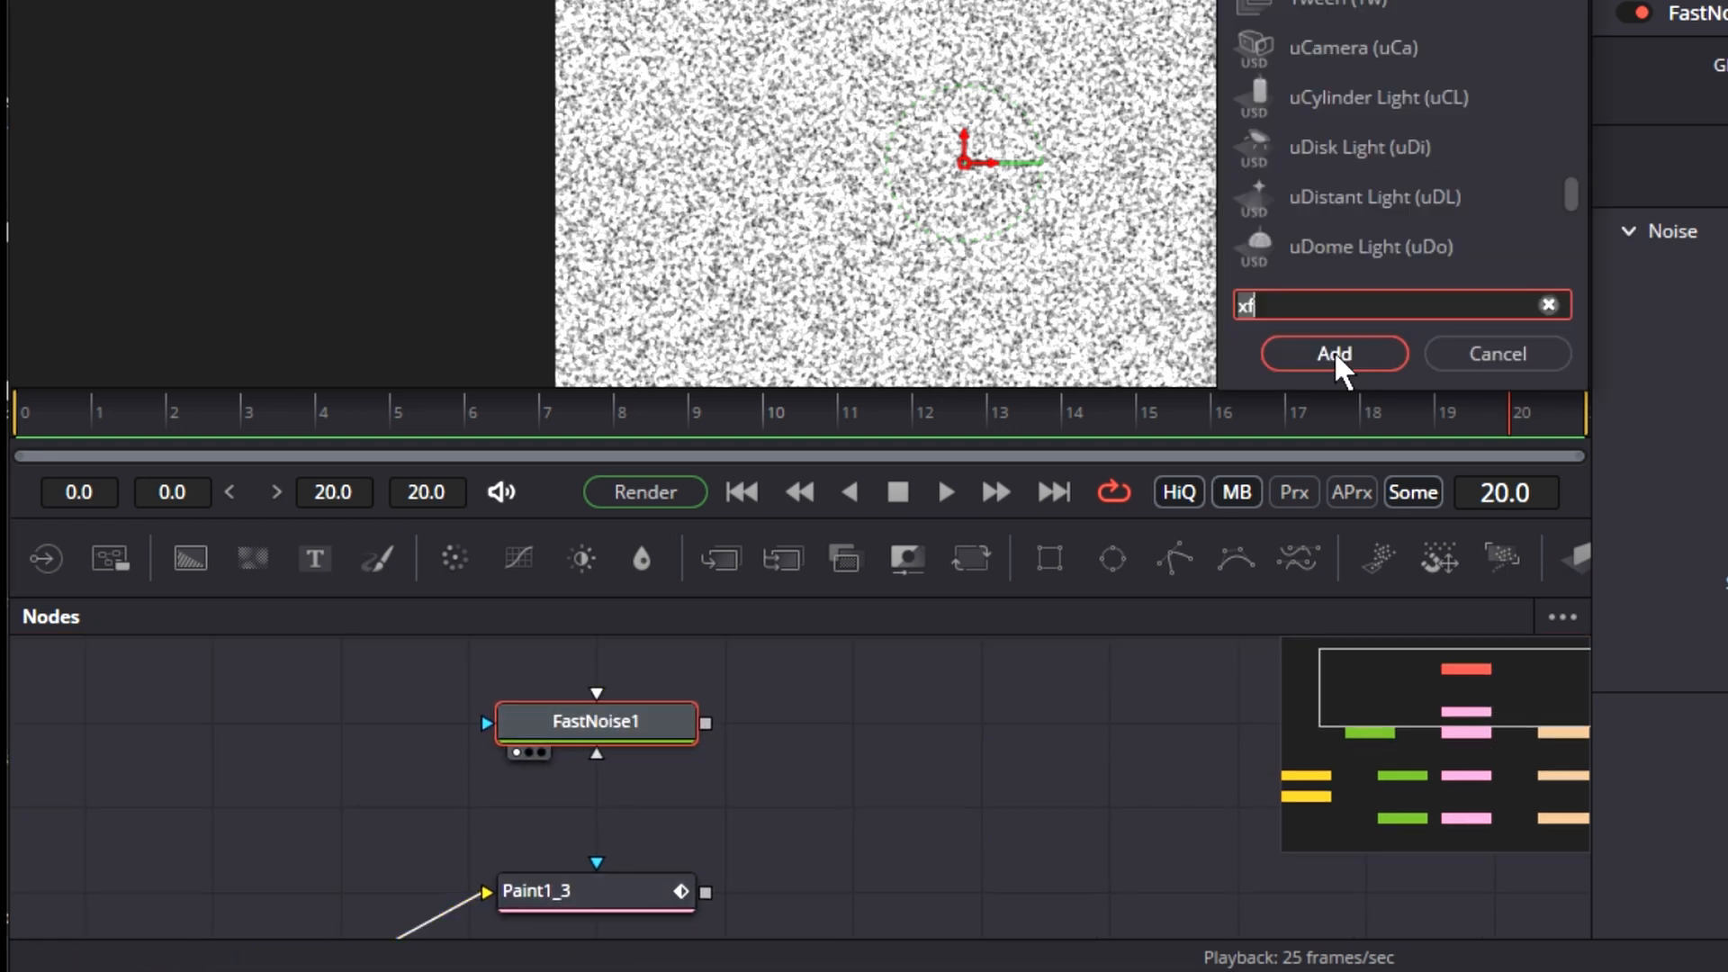
key("BackSpace")
key("BackSpace")
type("bit")
left_click(1335, 353)
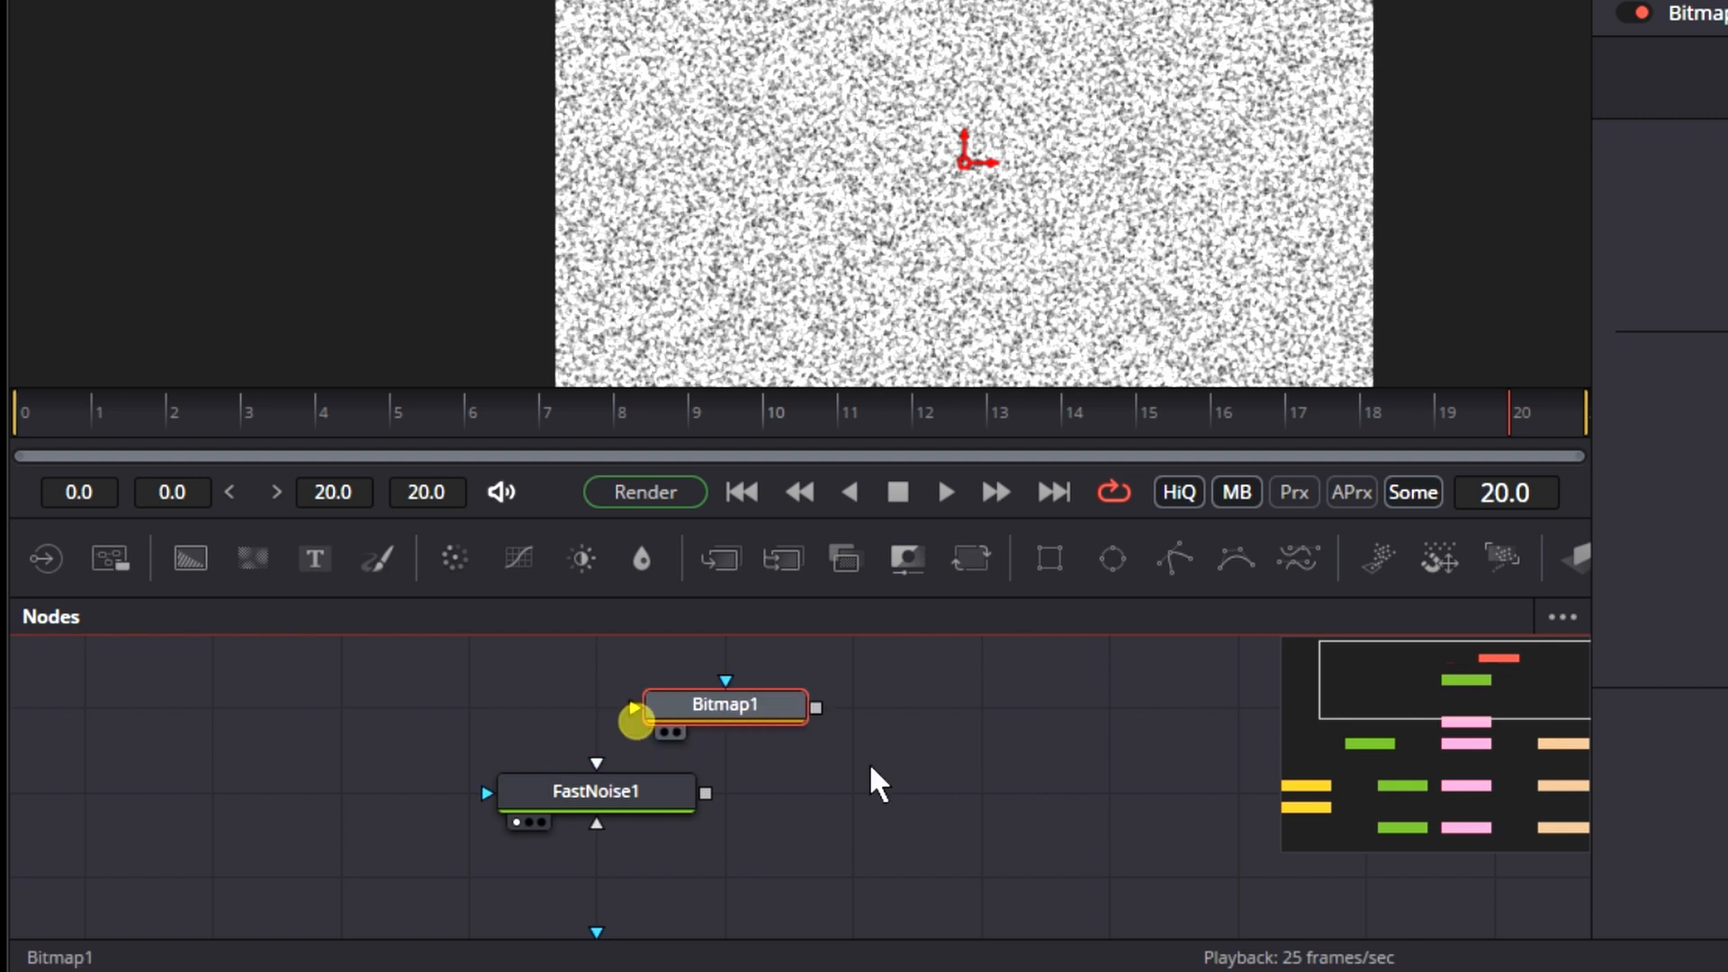
Connect FastNoise1 to Bitmap1, and feed Bitmap1 into Paint1_3's effect mask
left_click_drag(662, 719, 842, 795)
left_click_drag(706, 793, 914, 728)
mouse_move(915, 727)
left_mouse_down()
mouse_move(698, 802)
mouse_move(656, 881)
mouse_move(606, 815)
mouse_move(577, 810)
left_mouse_up()
scroll(652, 864, "down", 1)
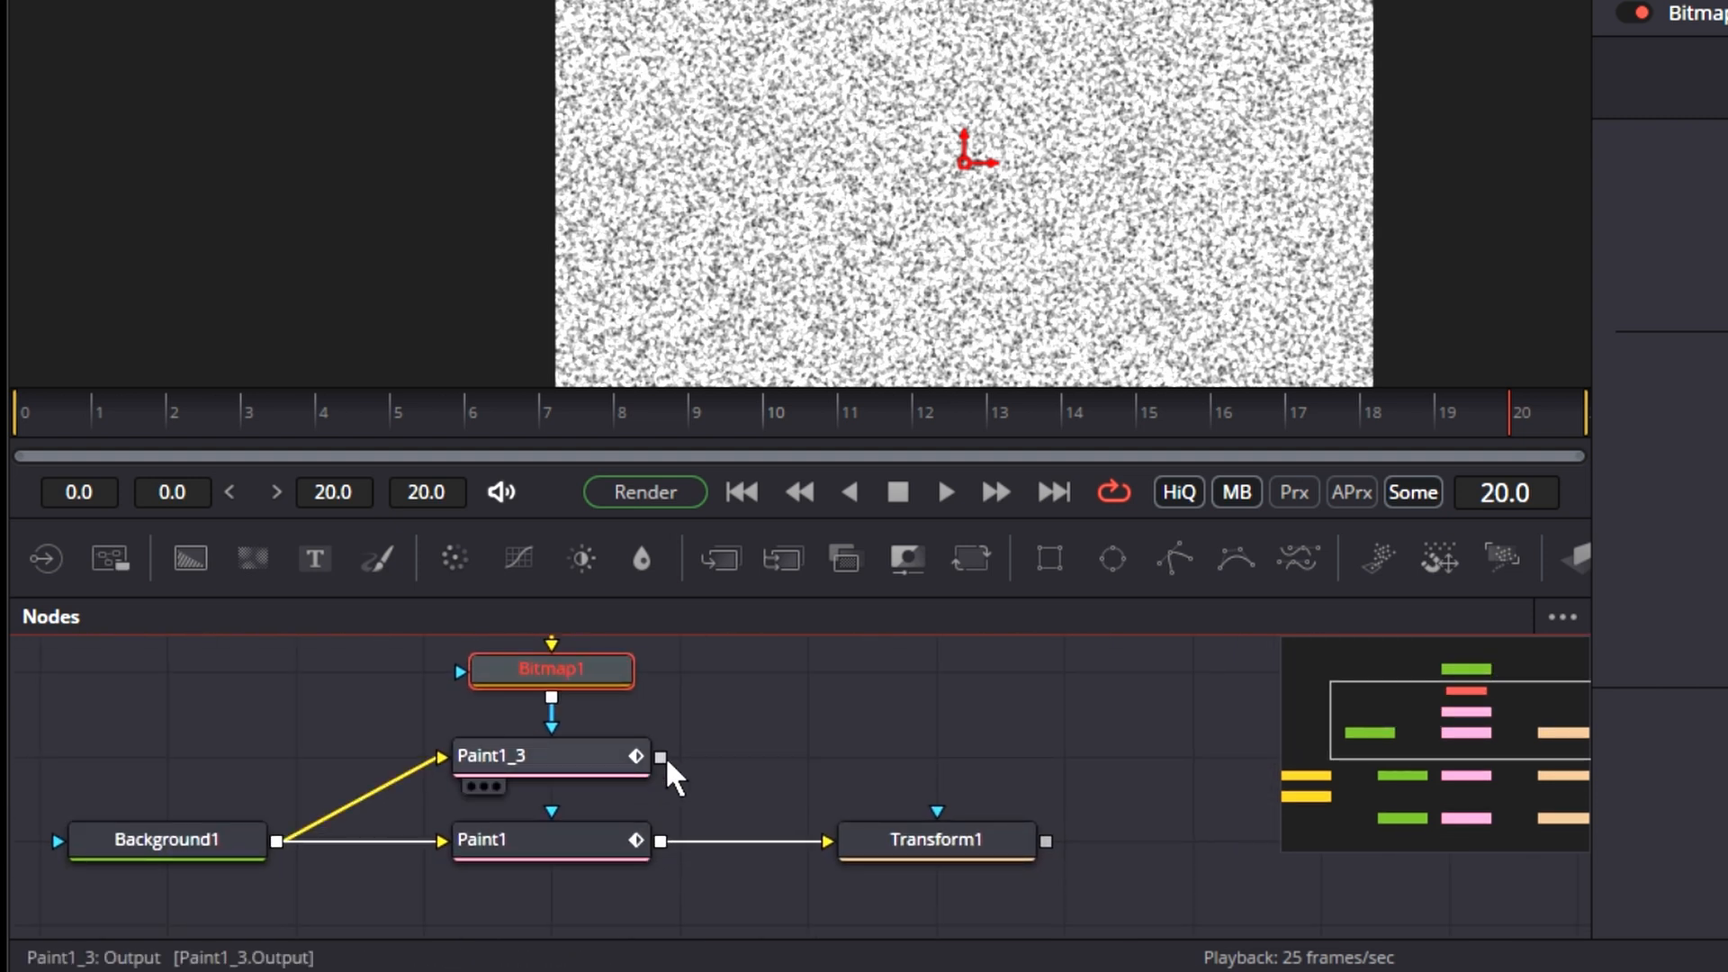
Make room before Transform1, add a Merge node there, and connect Paint1_3 to its background input
left_click_drag(896, 839, 1025, 839)
left_click(727, 559)
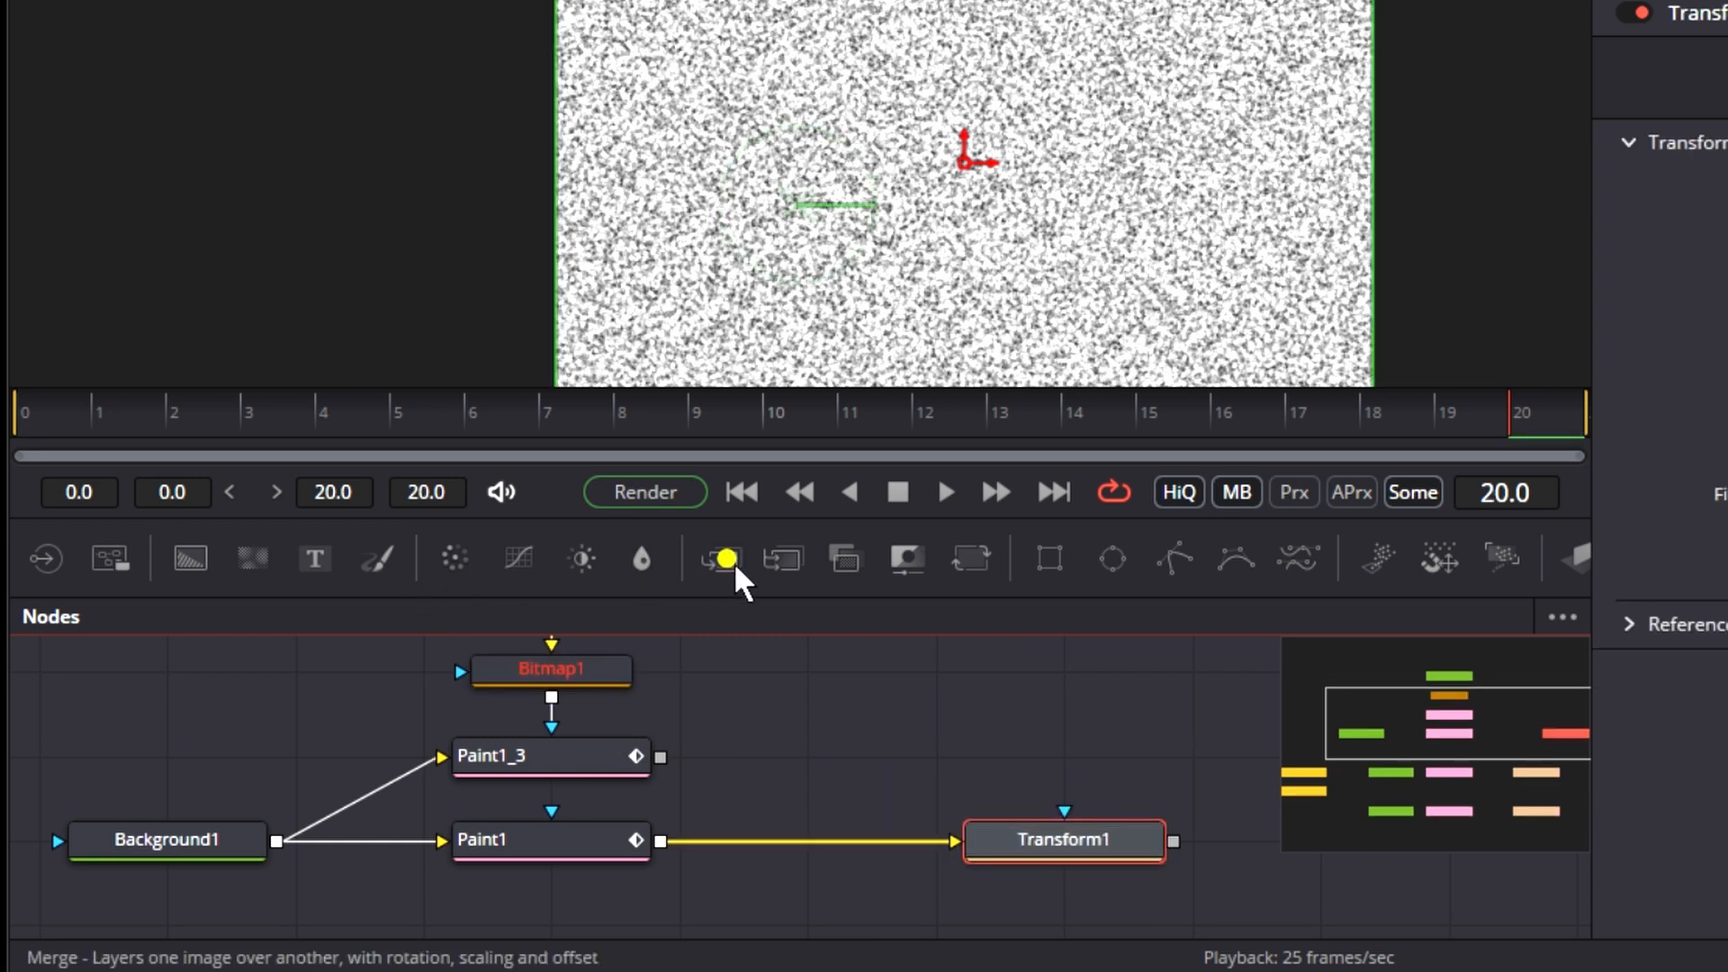
left_click_drag(735, 566, 807, 759)
left_click_drag(660, 850, 807, 853)
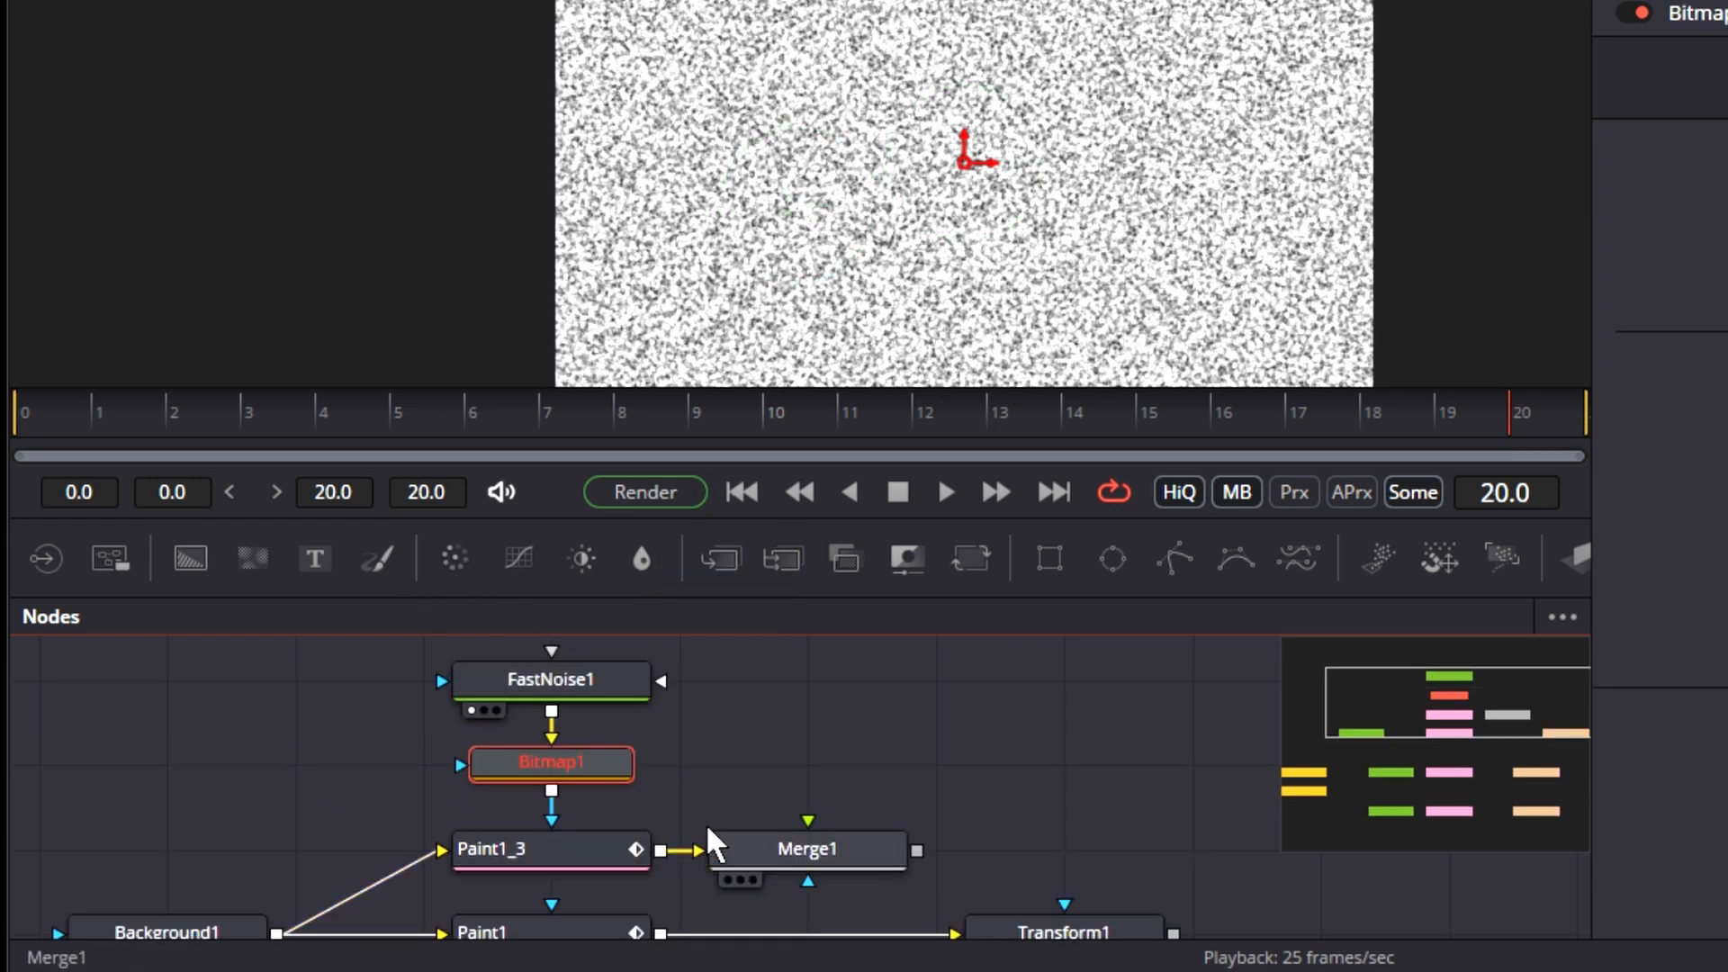
Connect Paint1 to Merge1's foreground, feed Merge1 into Transform1, and position Merge1 between the two nodes
scroll(663, 929, "down", 1)
left_click_drag(664, 904, 811, 853)
left_click_drag(918, 821, 956, 904)
left_click_drag(821, 821, 868, 899)
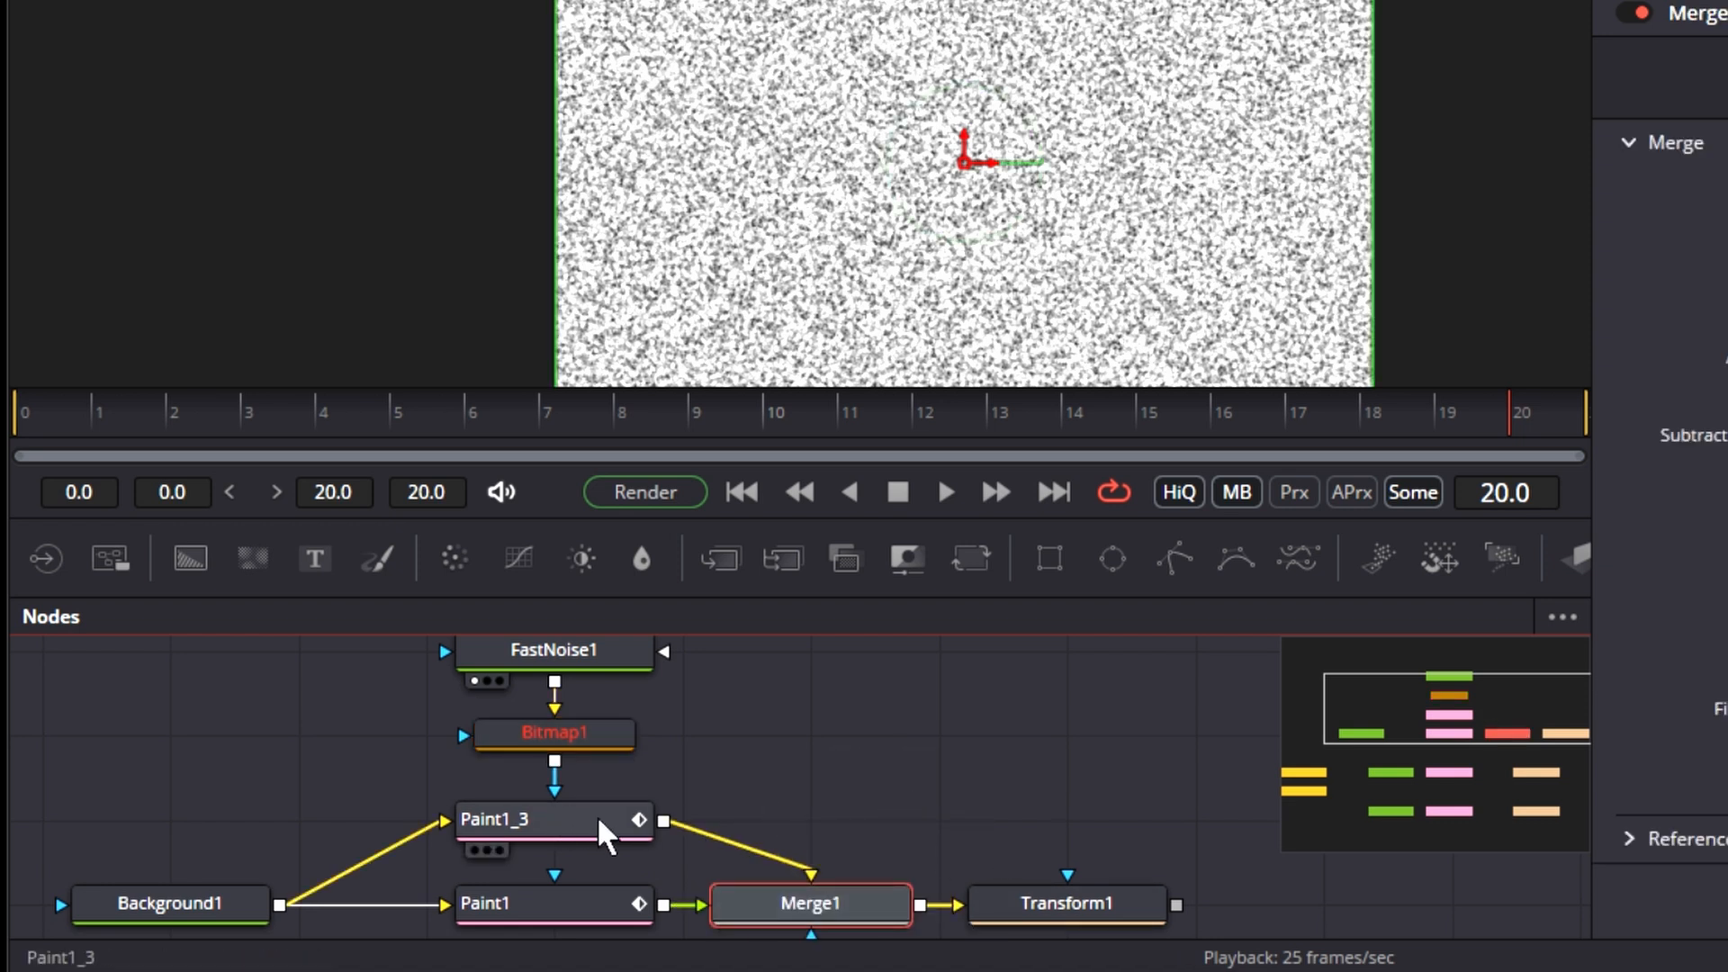
Show the Merge1 output in the viewer and open the Stroke1_1 modifier of Paint1_3
left_click(594, 732)
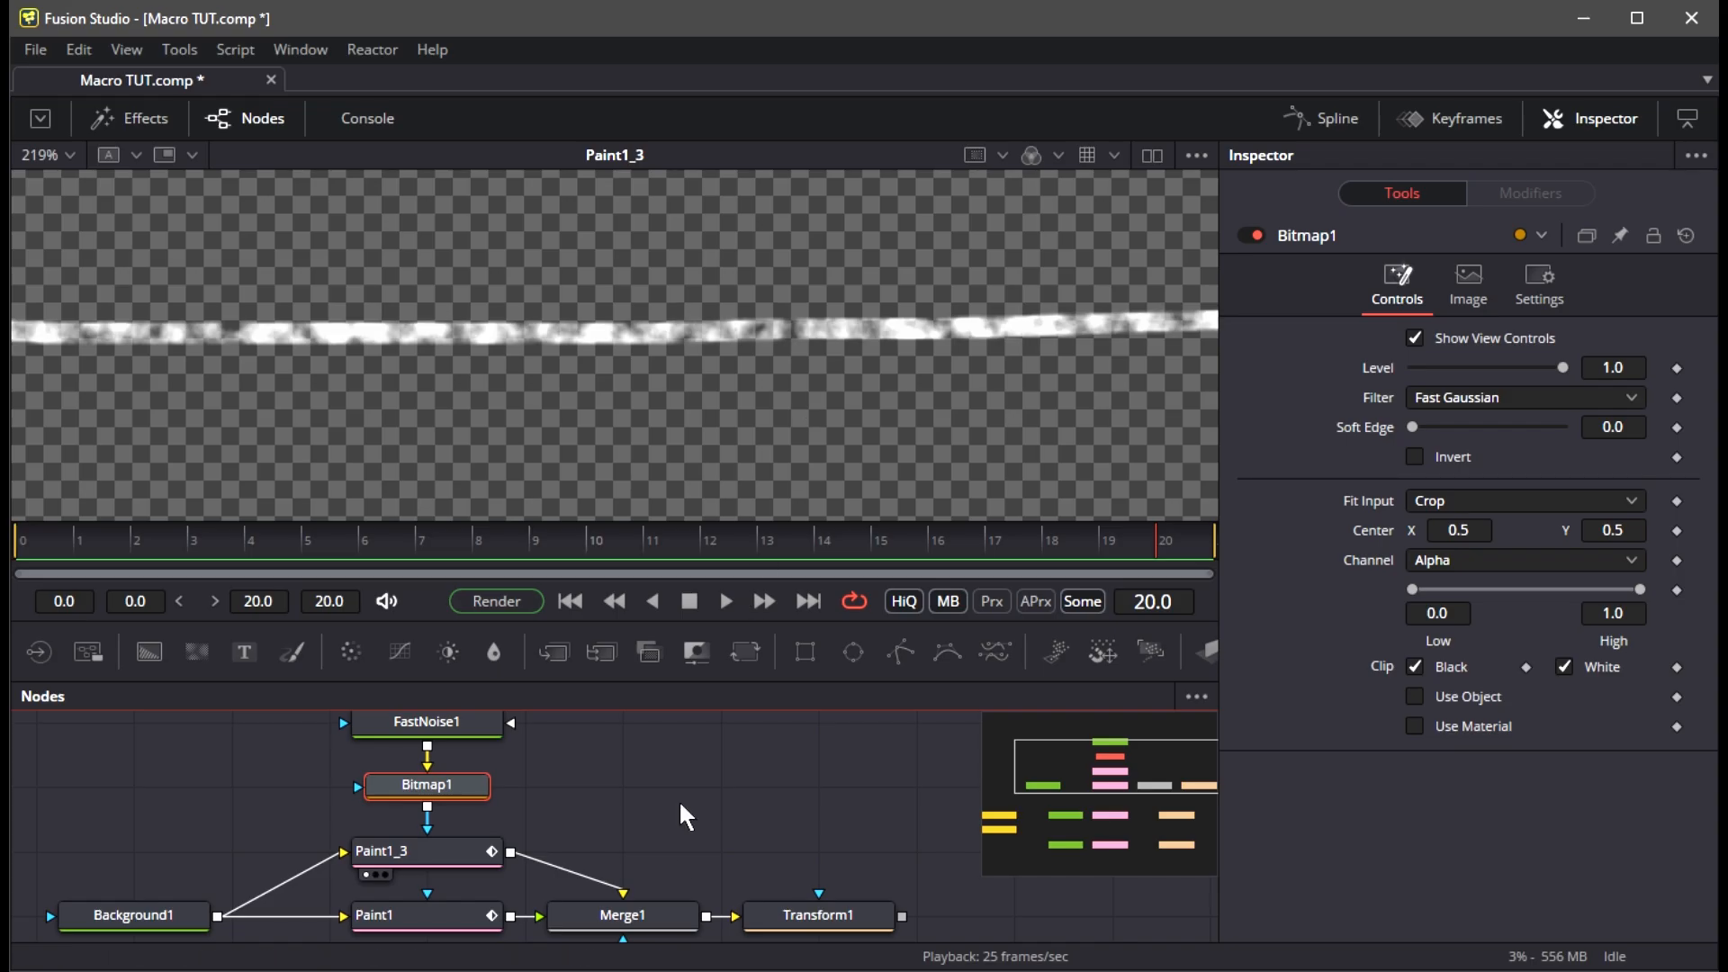
left_click_drag(861, 916, 900, 226)
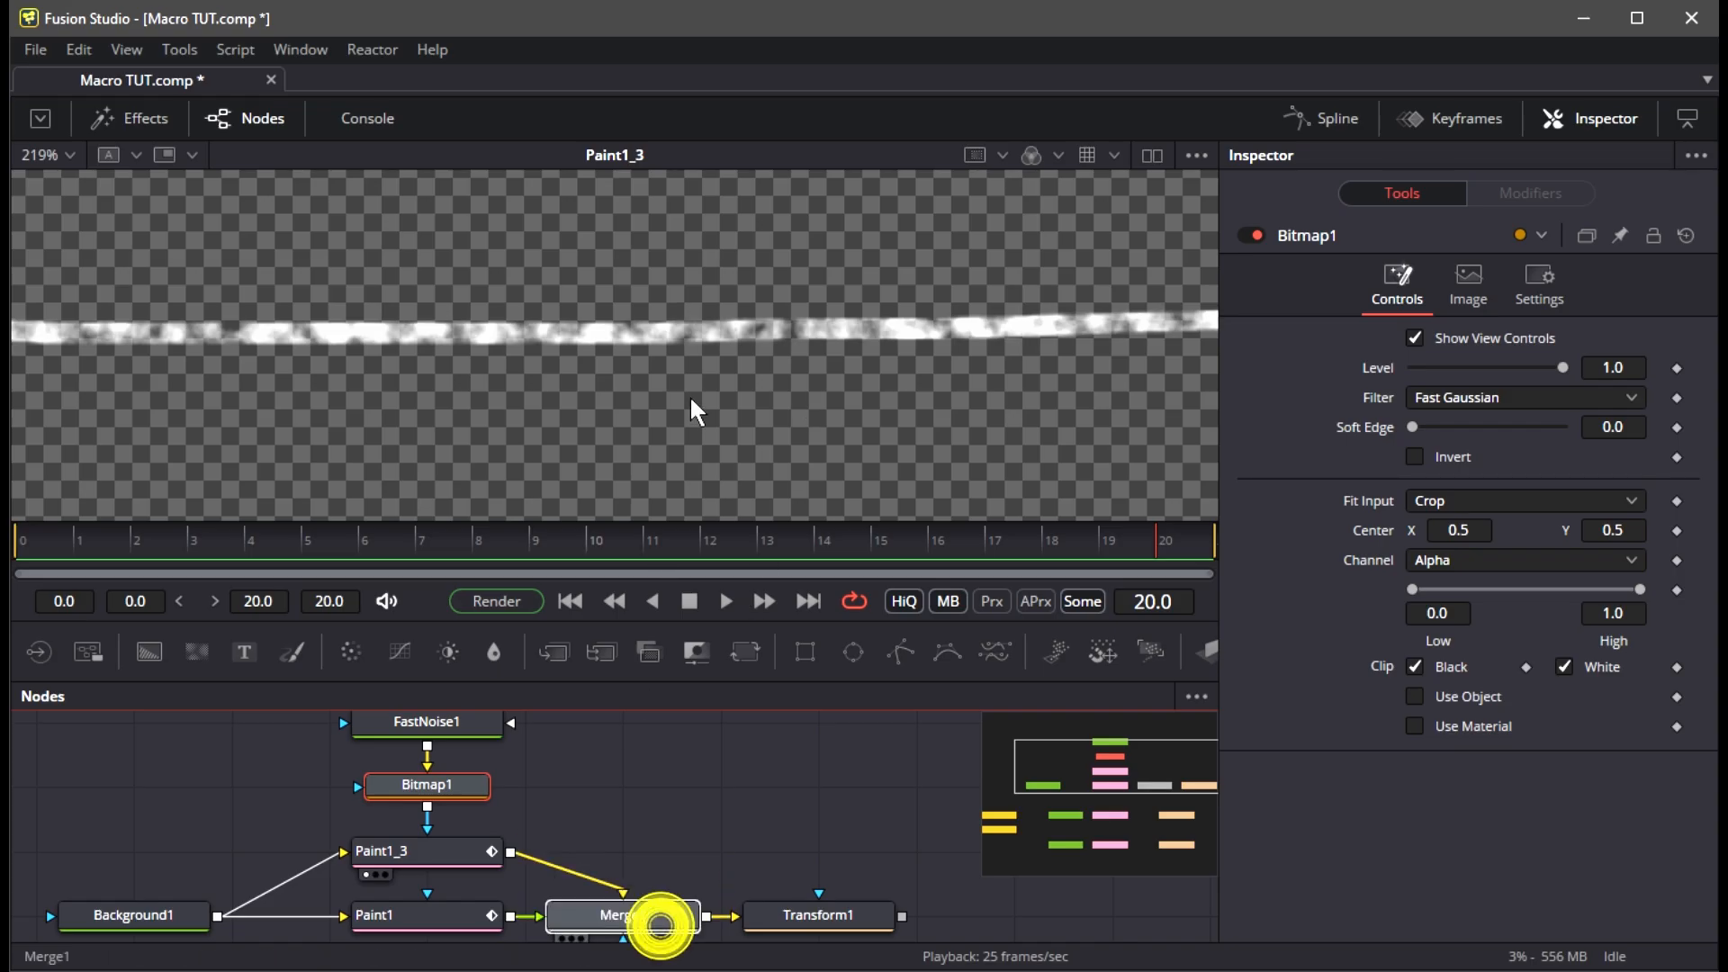
left_click_drag(696, 410, 688, 477)
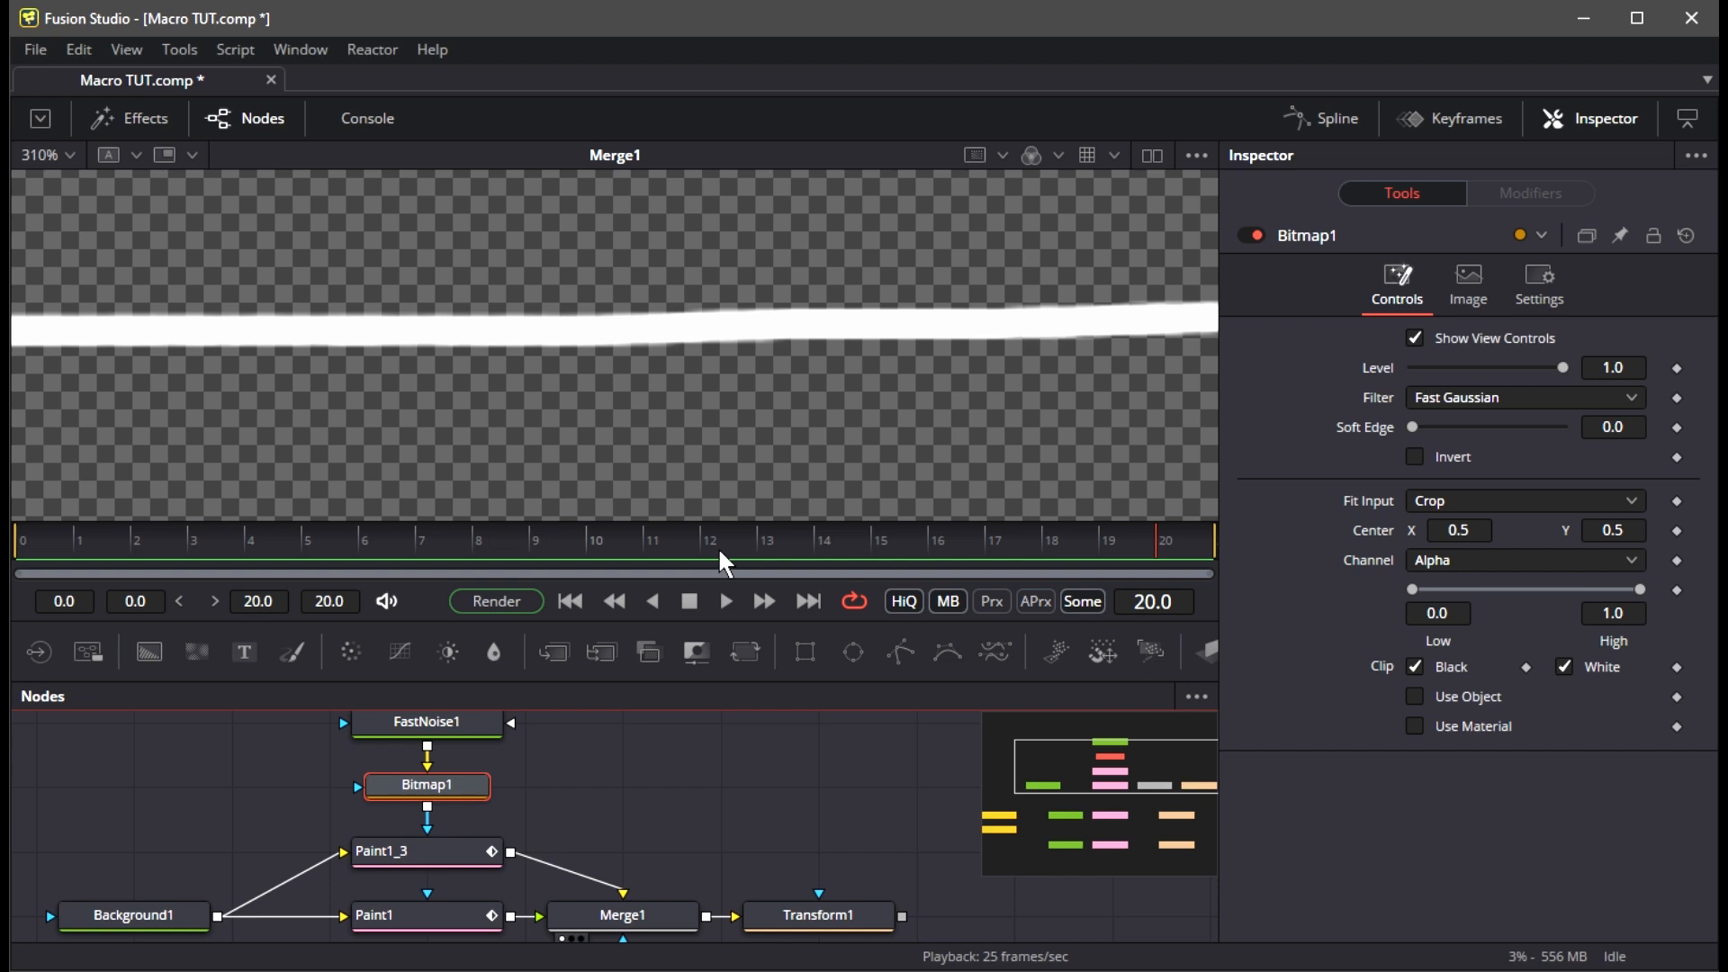
left_click(394, 860)
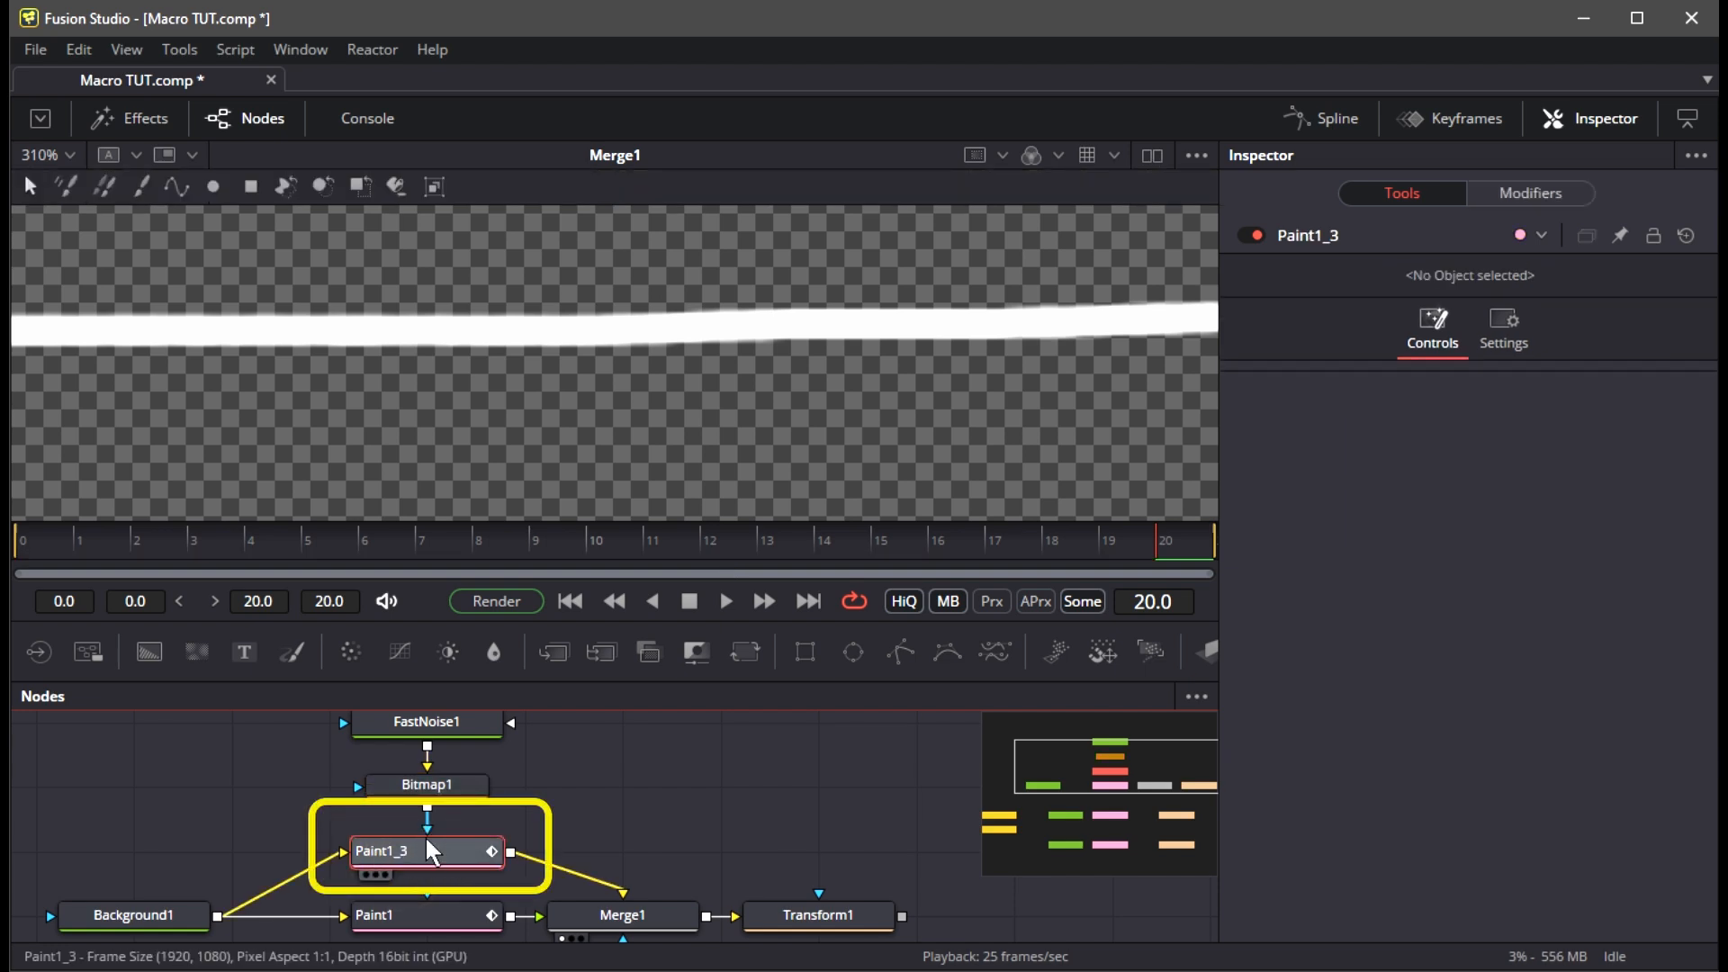
left_click(1506, 197)
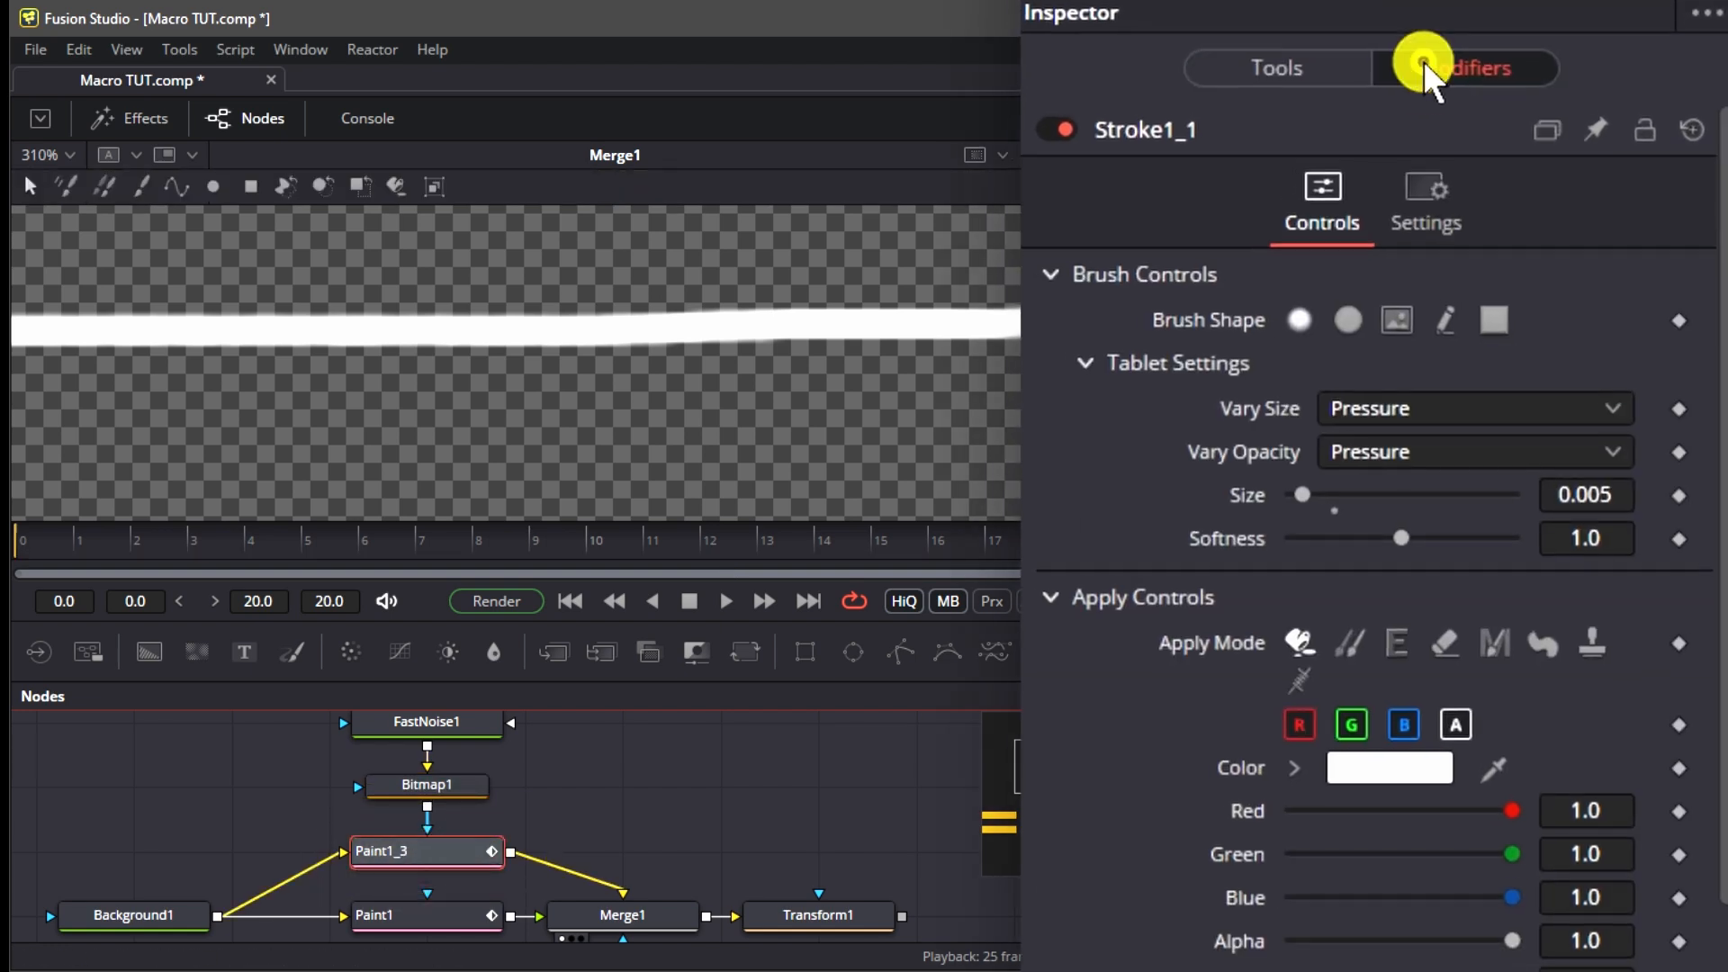
Set Stroke1_1's brush size to 0.0091 and its softness to 1.956, checking the line's rough edge
mouse_move(1584, 500)
left_mouse_down()
mouse_move(1609, 500)
mouse_move(1584, 544)
mouse_move(1621, 544)
mouse_move(1594, 495)
left_mouse_up()
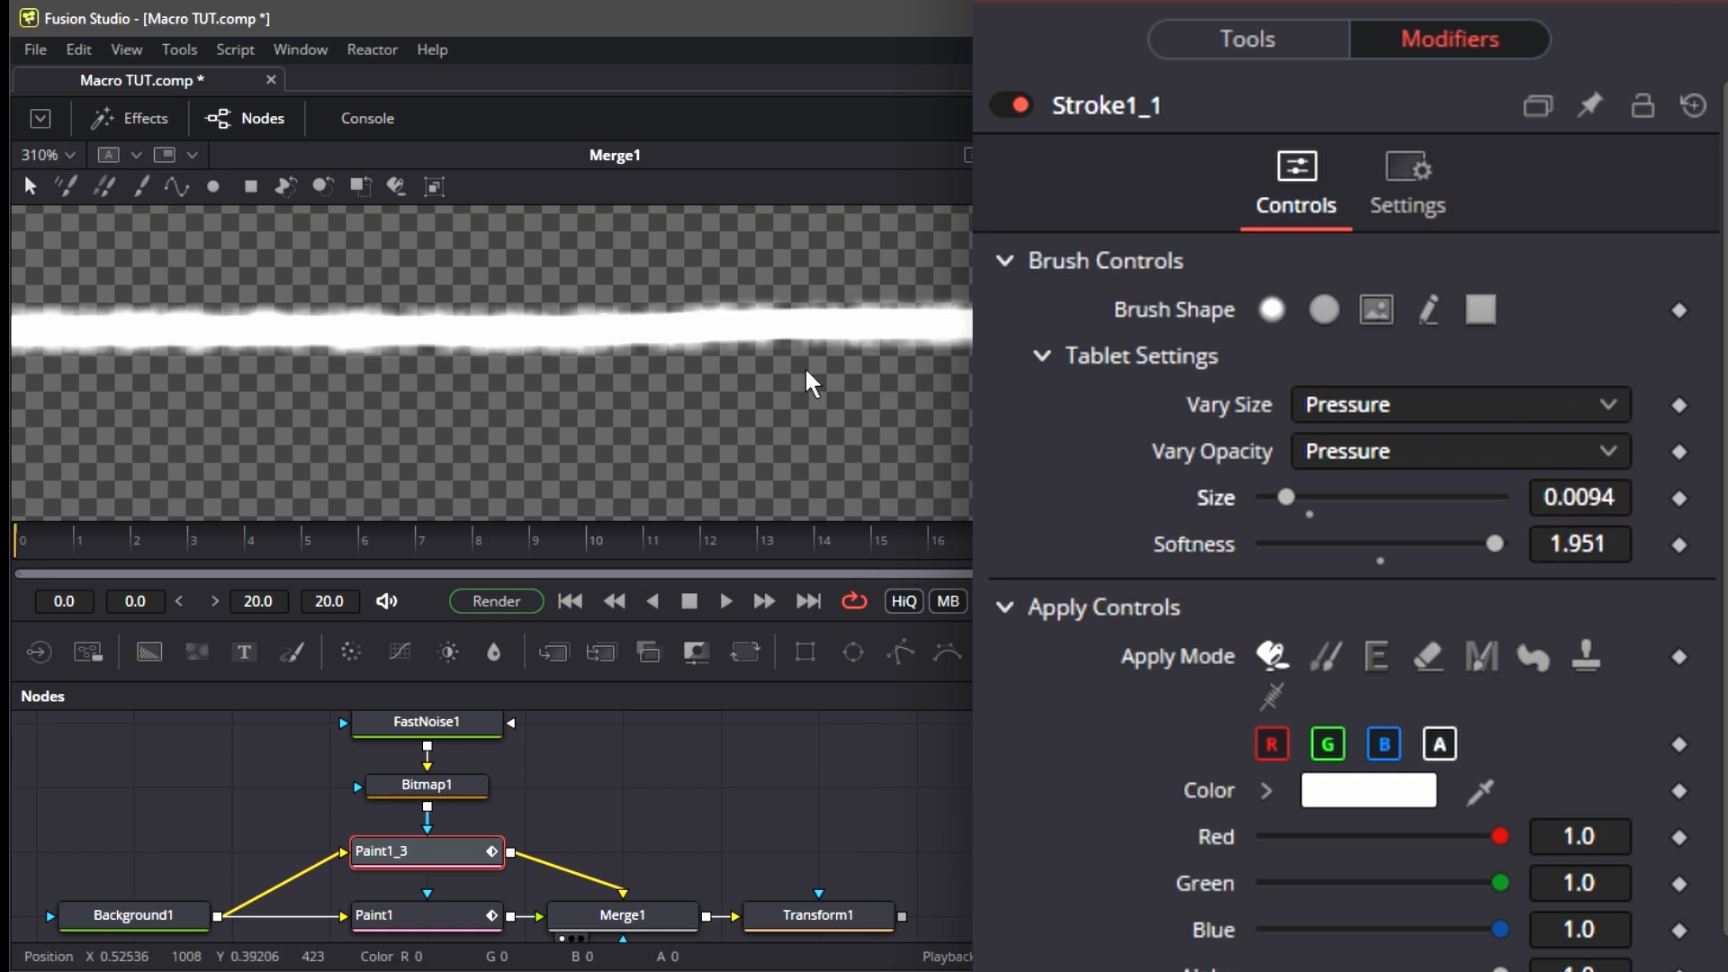
scroll(807, 383, "down", 4)
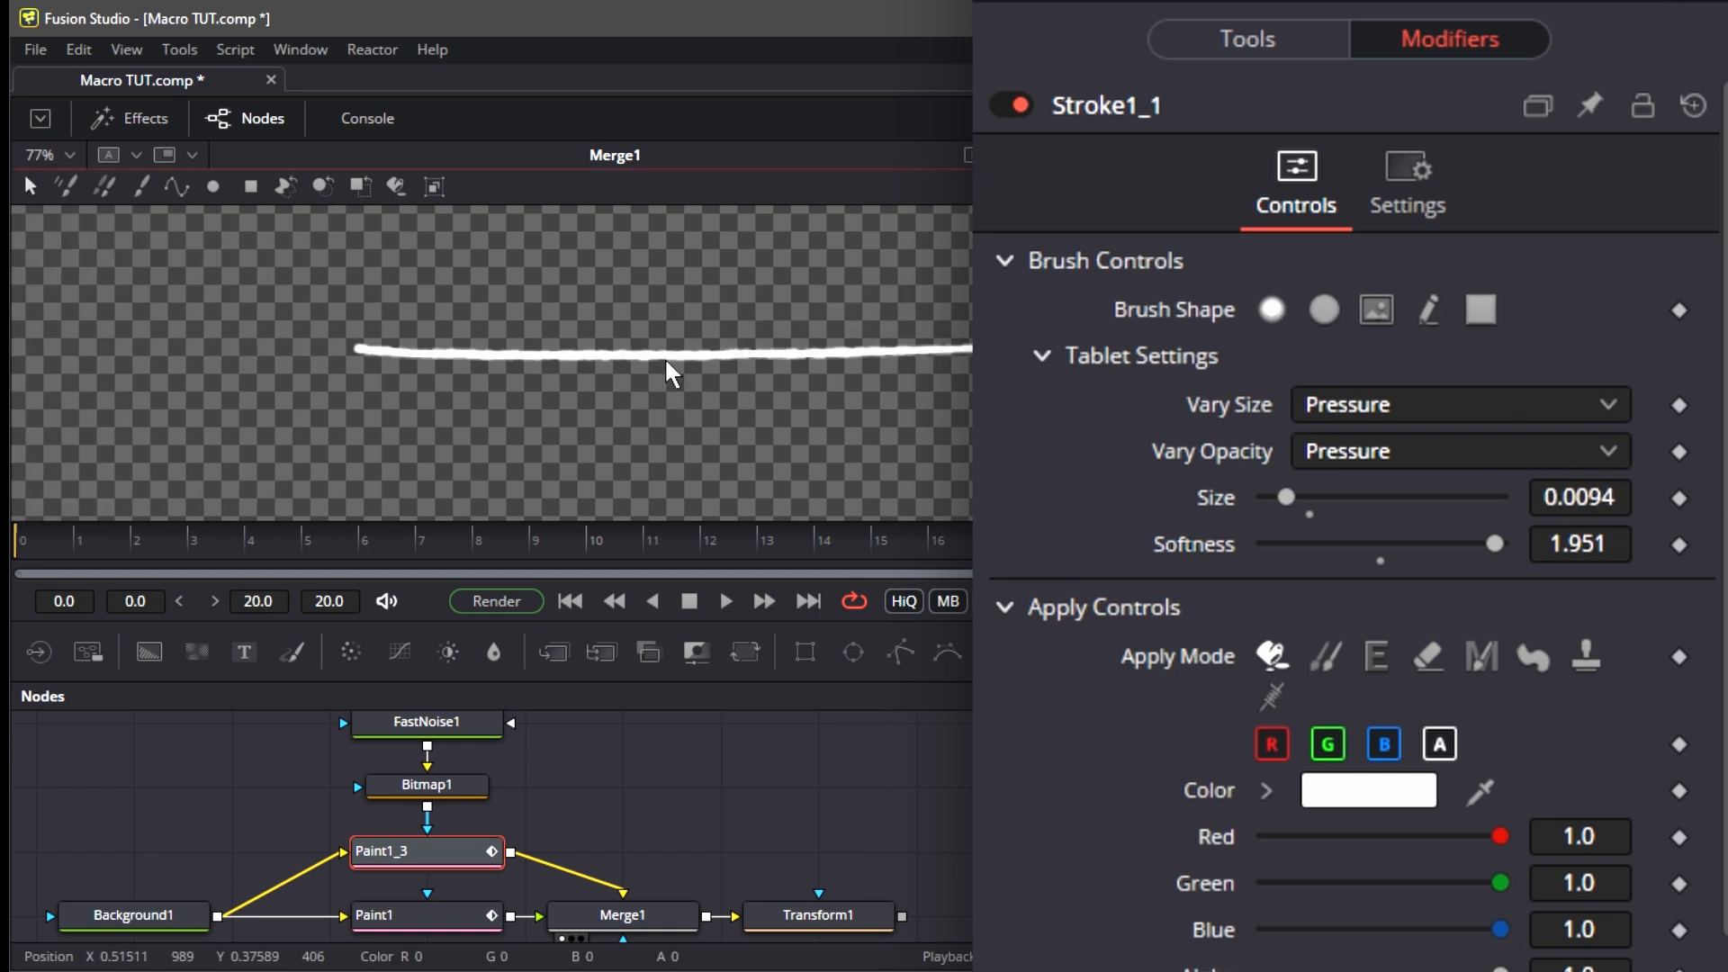
mouse_move(1600, 499)
left_mouse_down()
mouse_move(1636, 499)
mouse_move(1619, 500)
mouse_move(1600, 547)
left_mouse_up()
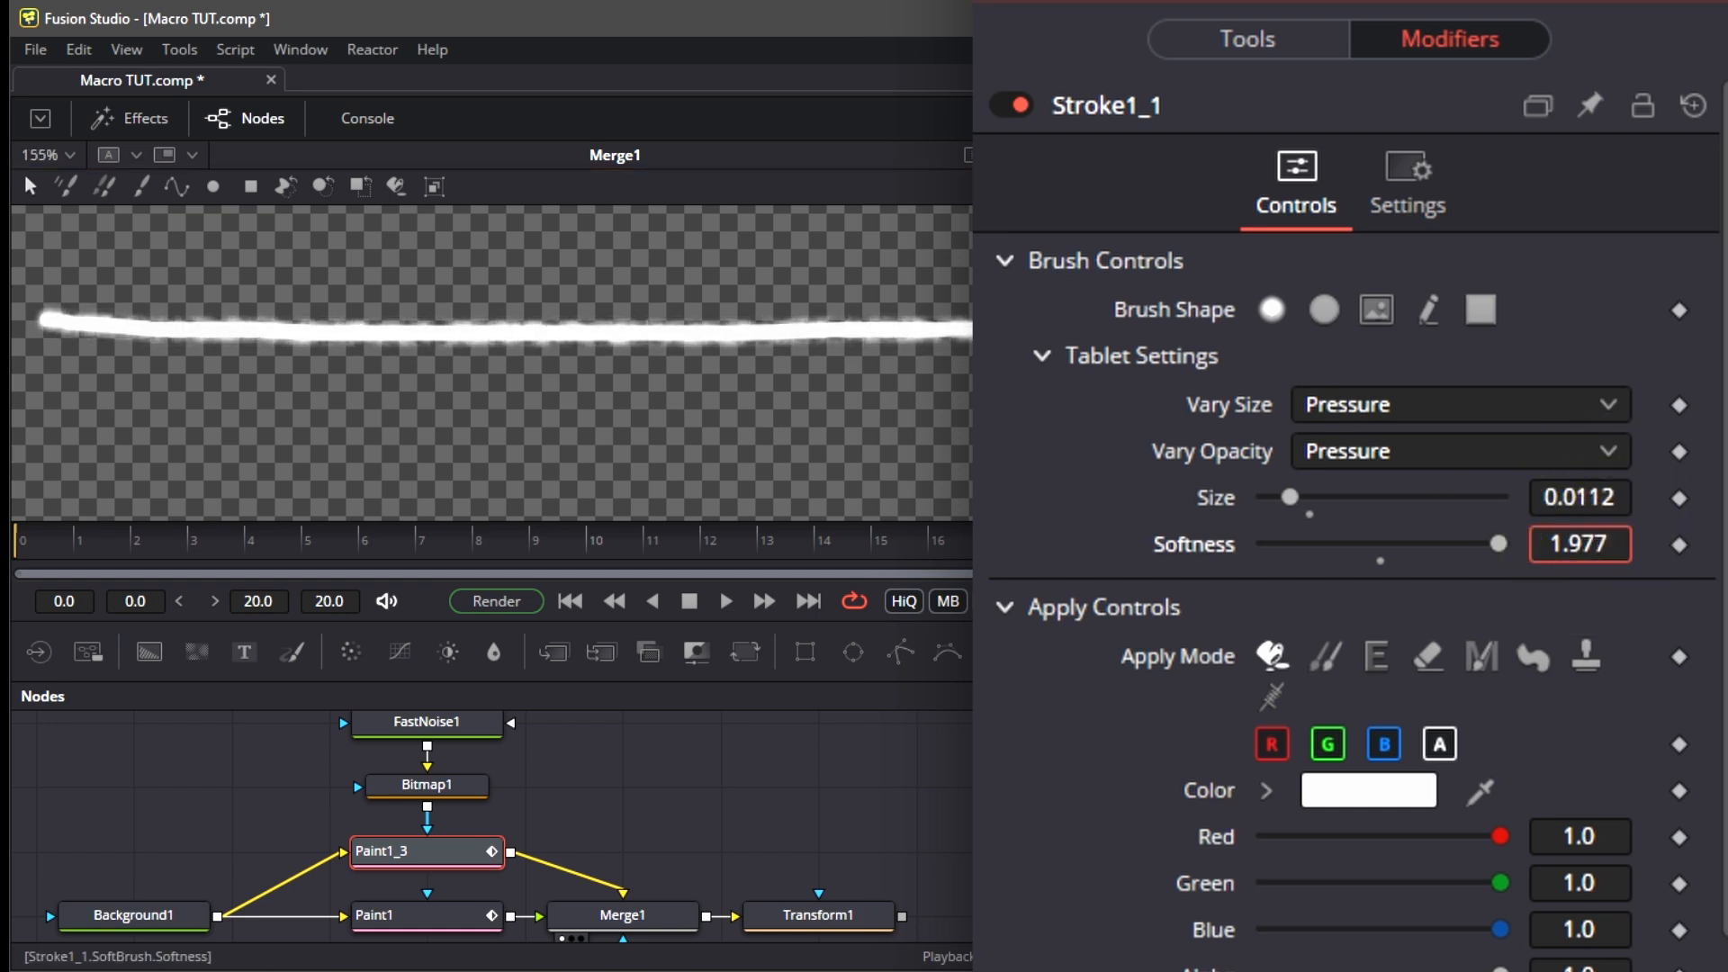
scroll(864, 402, "down", 2)
scroll(606, 335, "up", 4)
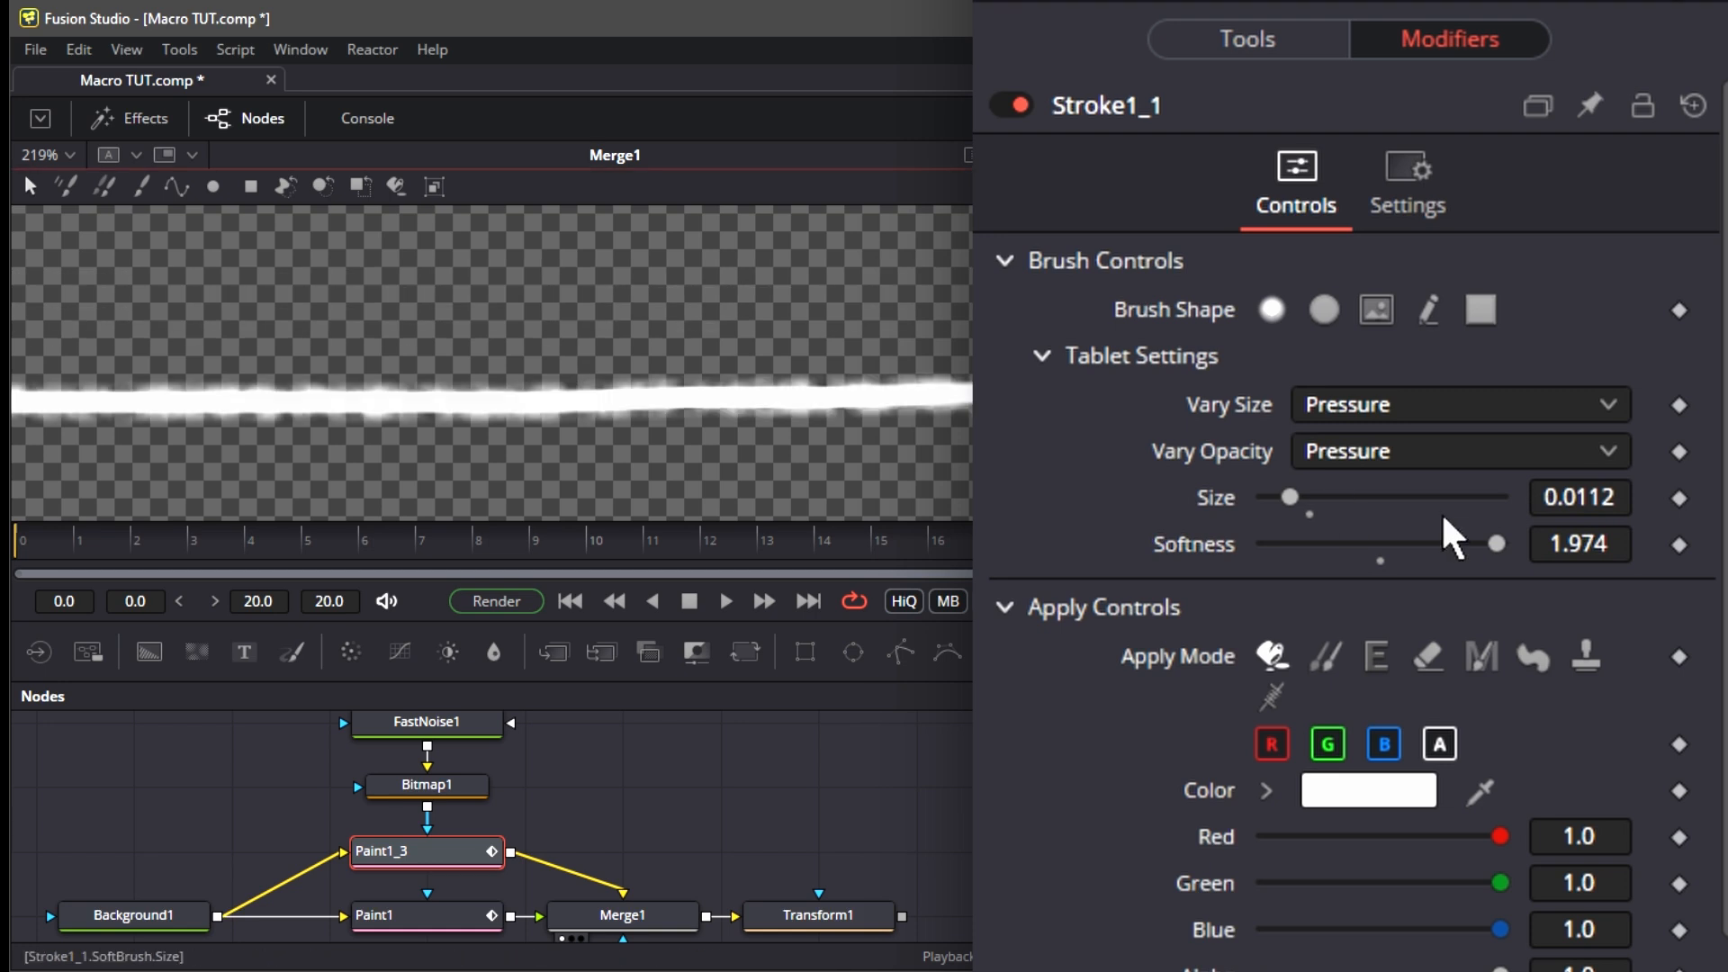
left_click_drag(1595, 540, 1582, 540)
mouse_move(1620, 505)
left_mouse_down()
mouse_move(1598, 505)
mouse_move(1612, 486)
left_mouse_up()
scroll(903, 450, "down", 3)
scroll(694, 370, "down", 2)
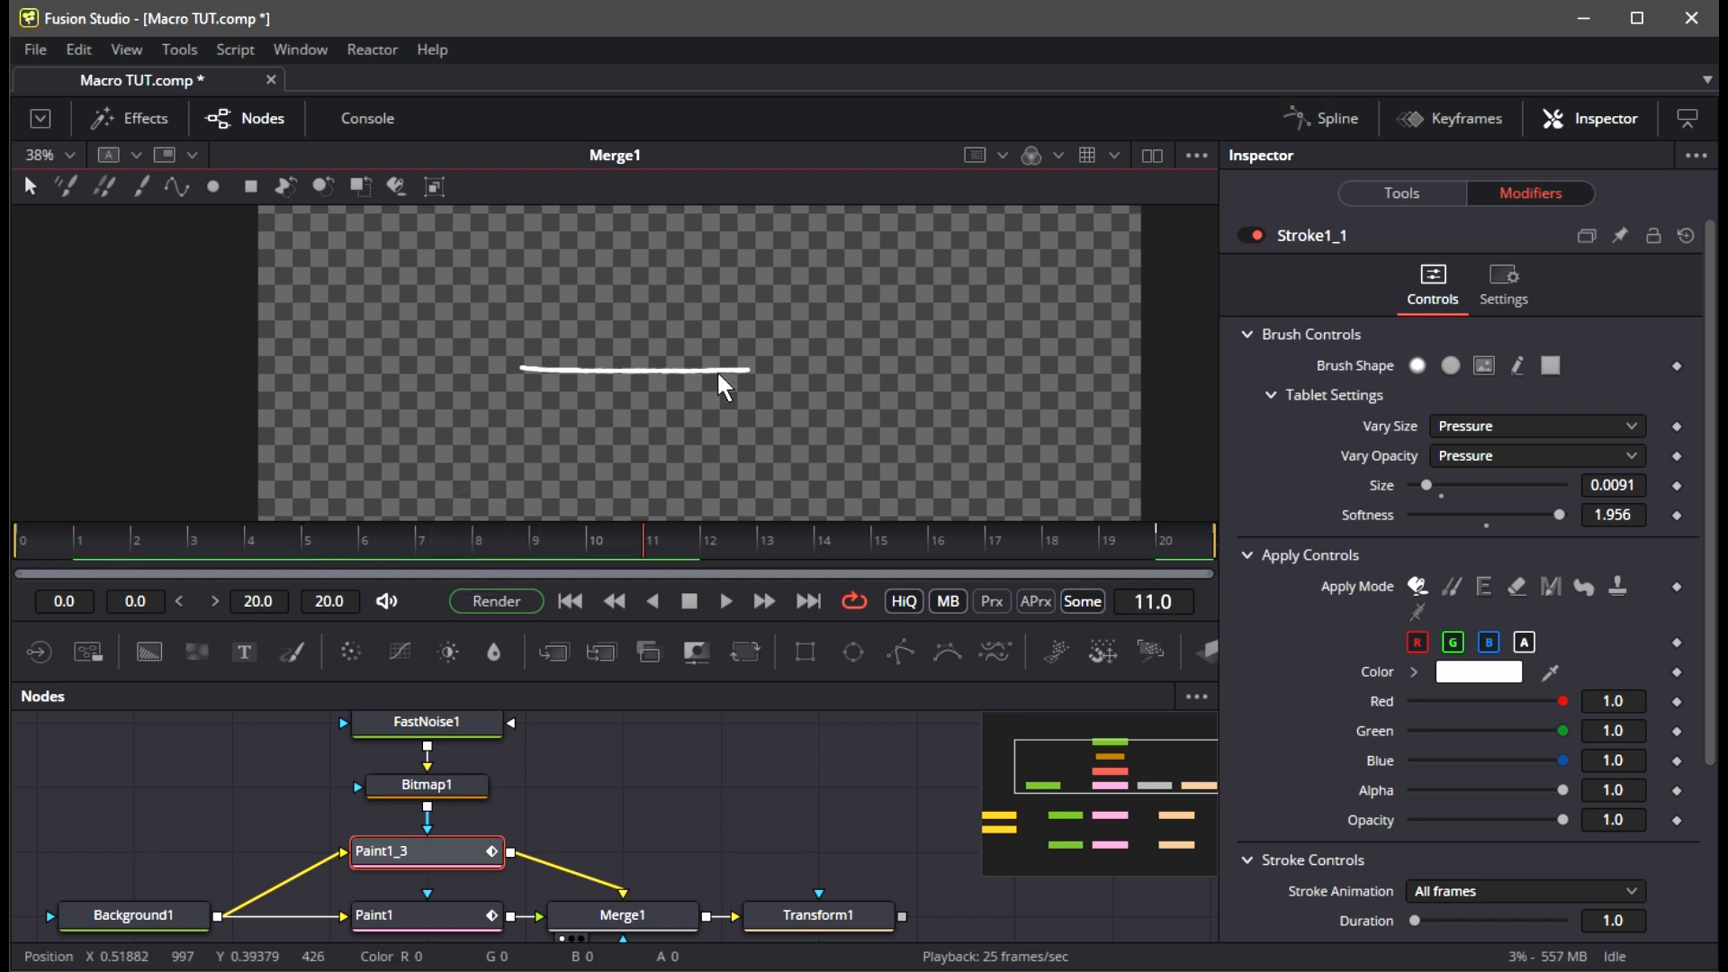
scroll(712, 396, "up", 3)
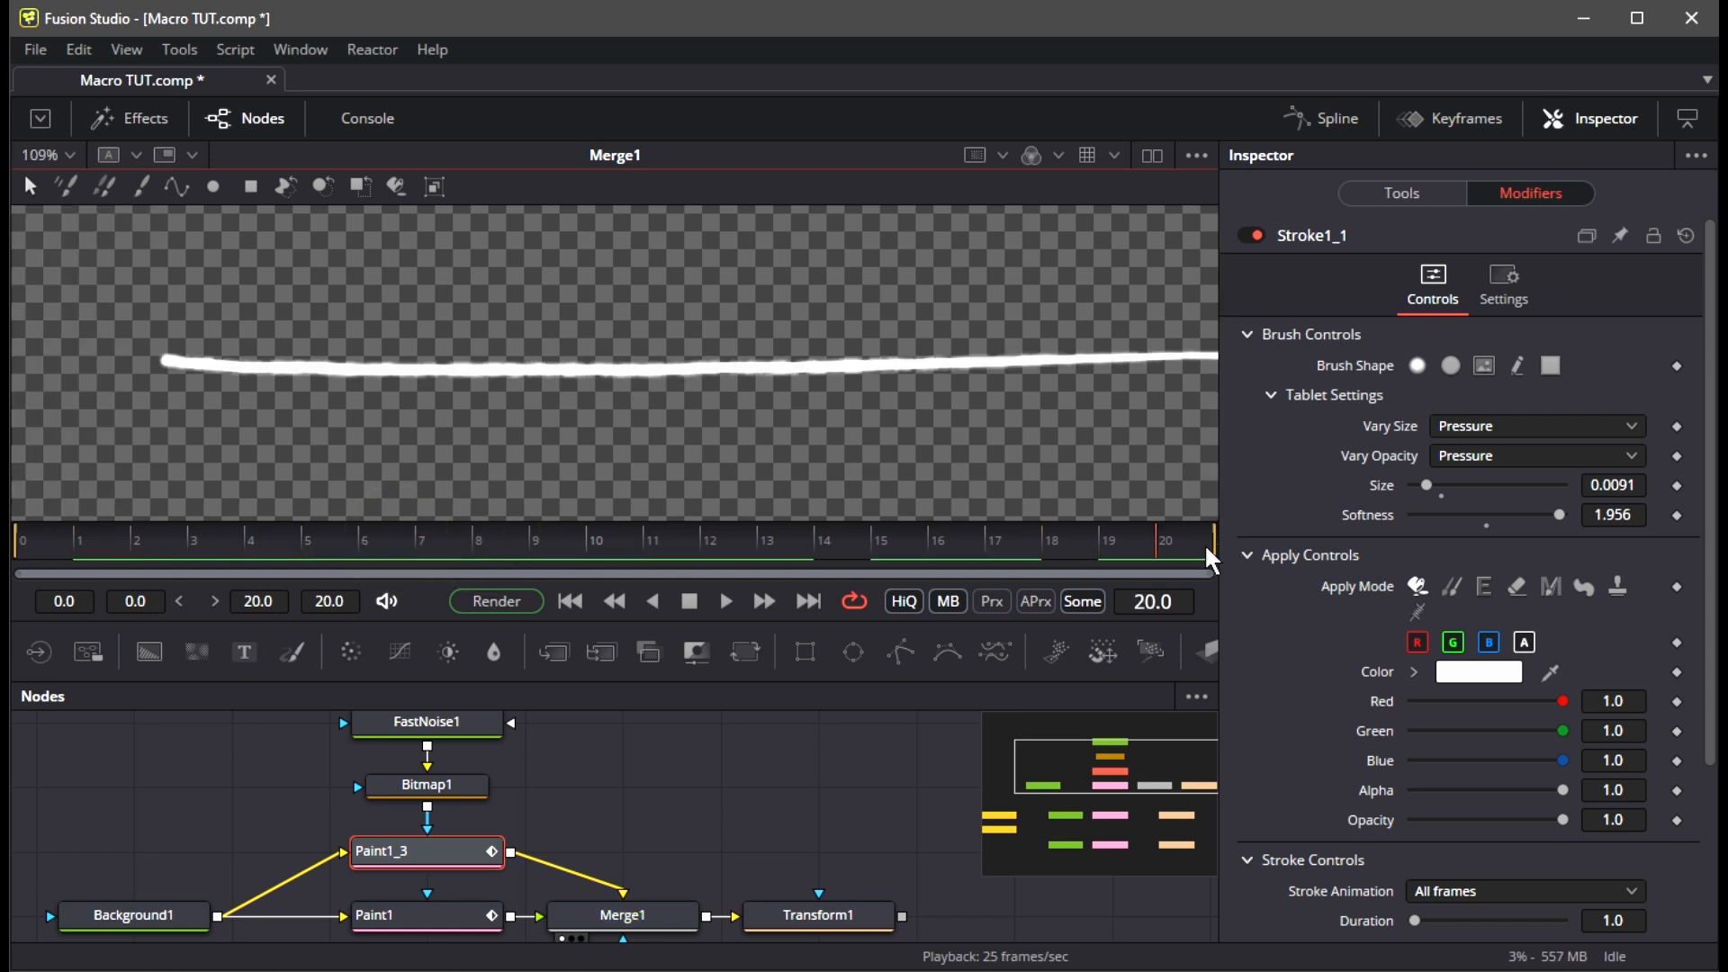
scroll(231, 443, "down", 1)
Align the arrow and circle rows' Background and Transform nodes with the line row, and move the circle row down
scroll(639, 737, "down", 3)
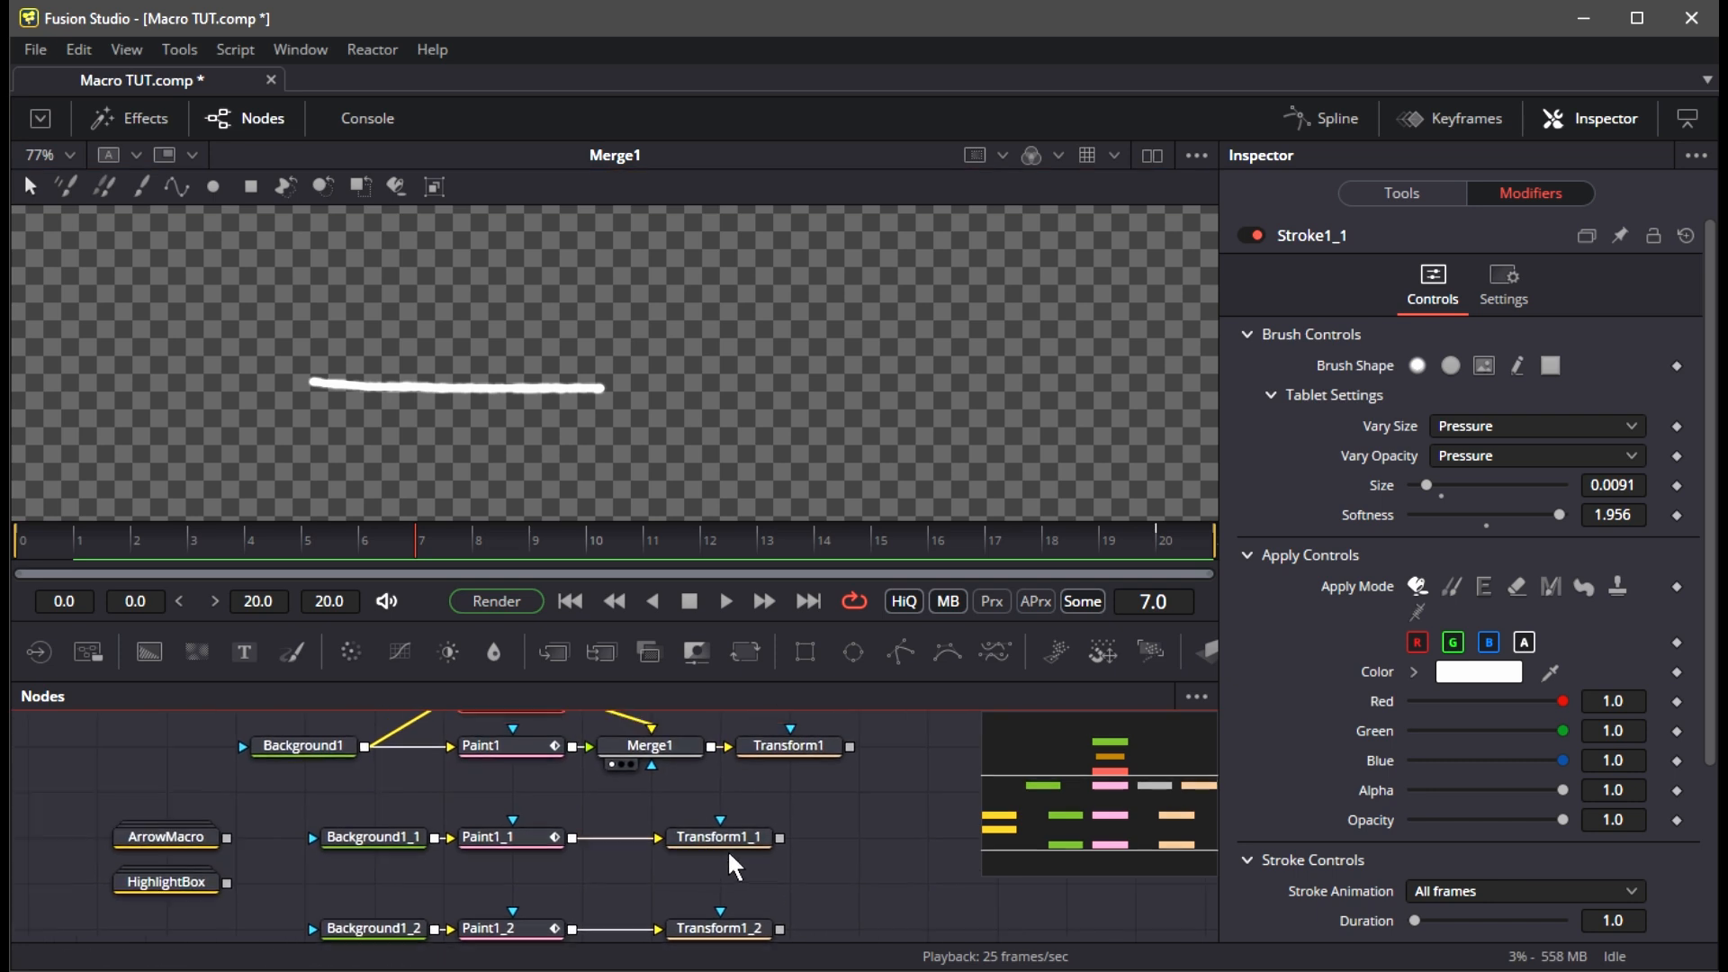
left_click_drag(229, 810, 513, 914)
left_click(550, 816)
left_click(725, 793, "ctrl")
left_click(310, 837, "ctrl")
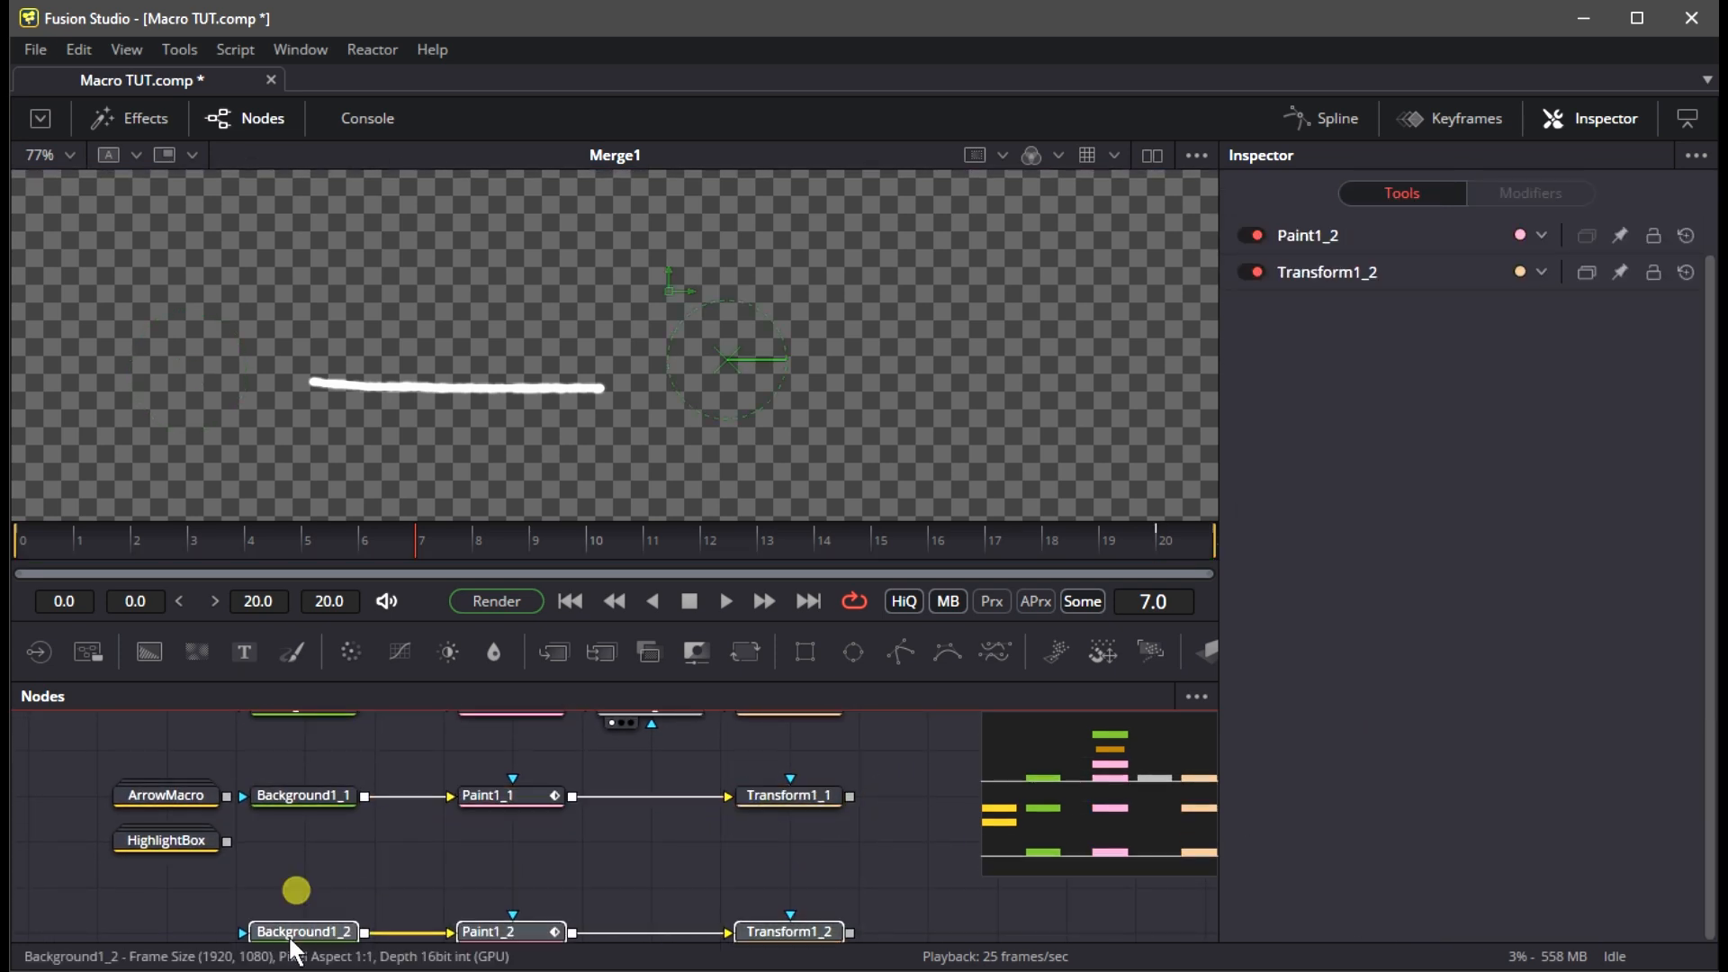
Paste a copy of Paint1_1 above the original, fed by Background1_1, and combine both in a Merge node before Transform1_1
scroll(645, 787, "up", 3)
left_click(646, 793)
scroll(548, 904, "down", 2)
left_click(549, 905)
key("ctrl+v")
left_click_drag(601, 895, 593, 842)
key("ctrl+z")
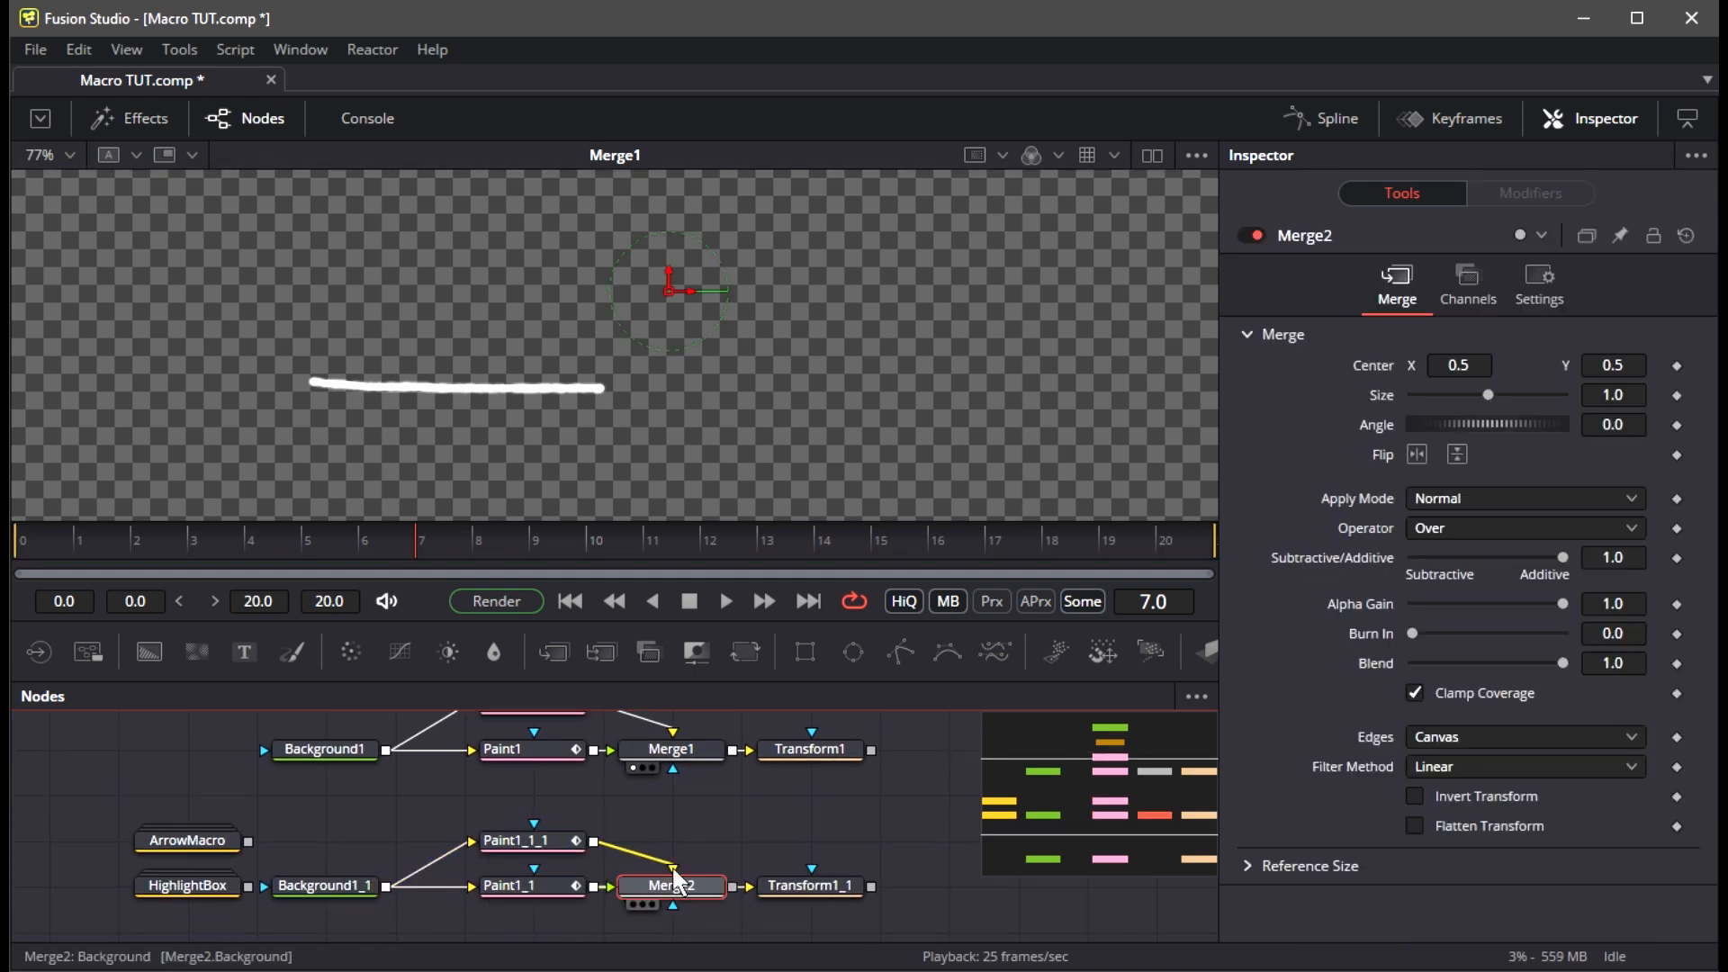
Connect Bitmap1 to Paint1_1_1's effect mask, and access the brush size and softness values of Paint1_3's stroke
left_click(509, 849)
scroll(619, 837, "up", 2)
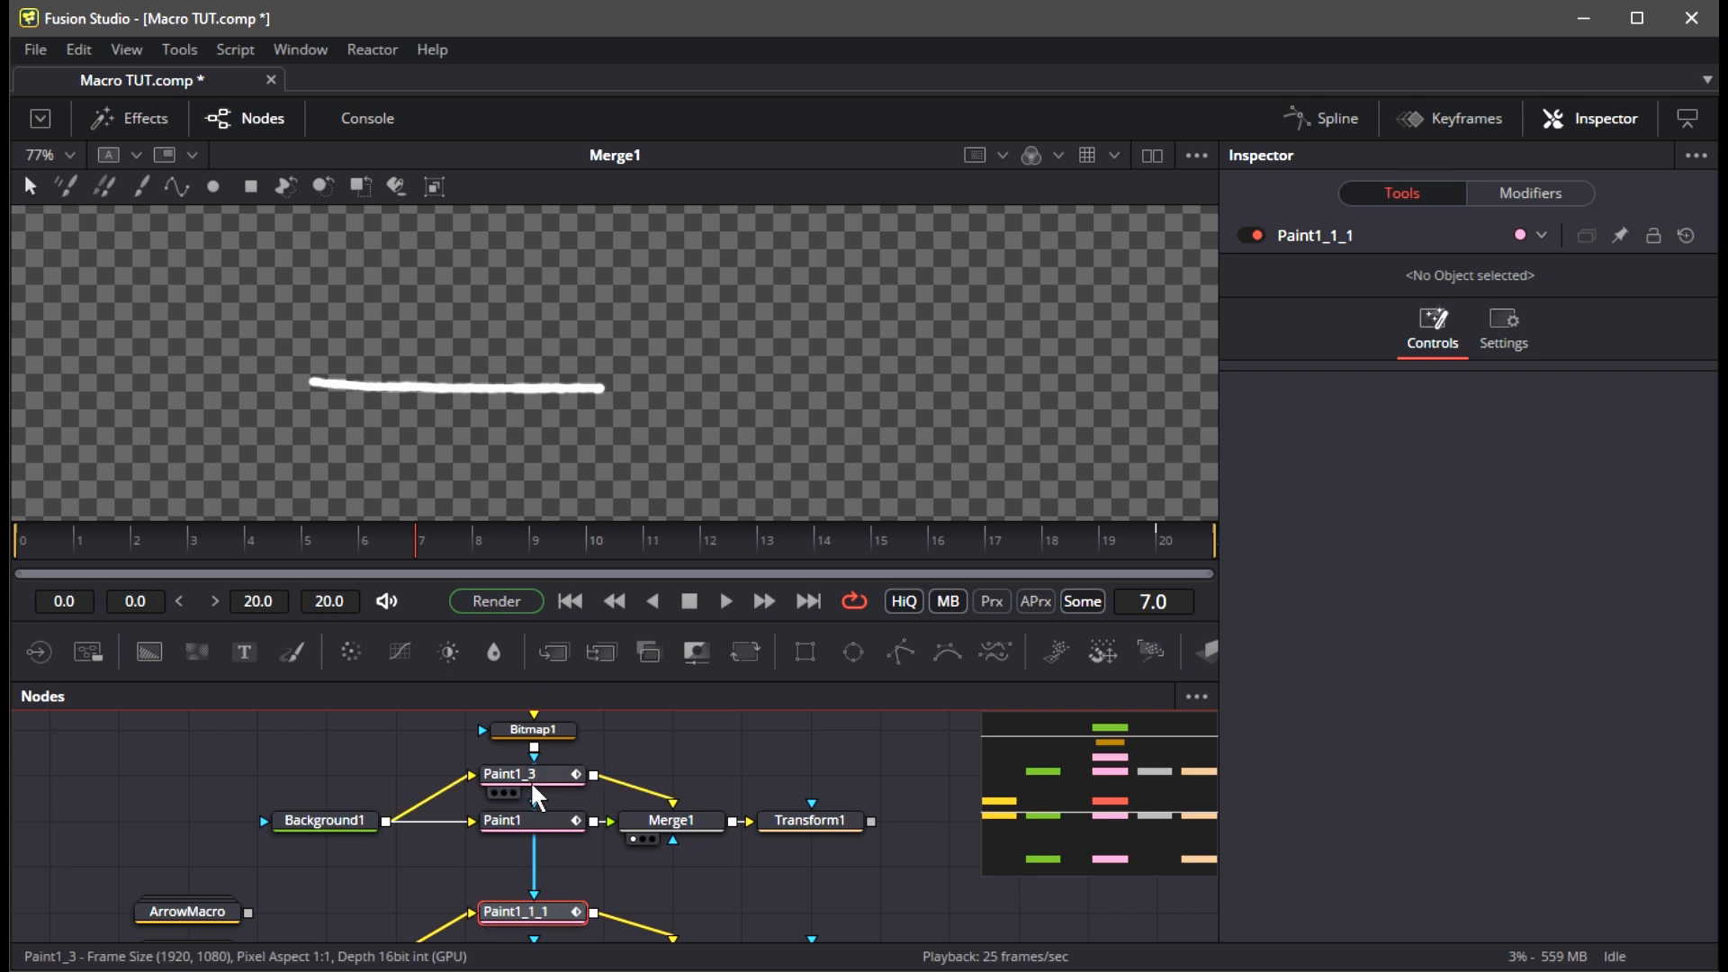
left_click(1531, 193)
scroll(655, 831, "down", 2)
left_click(1616, 486)
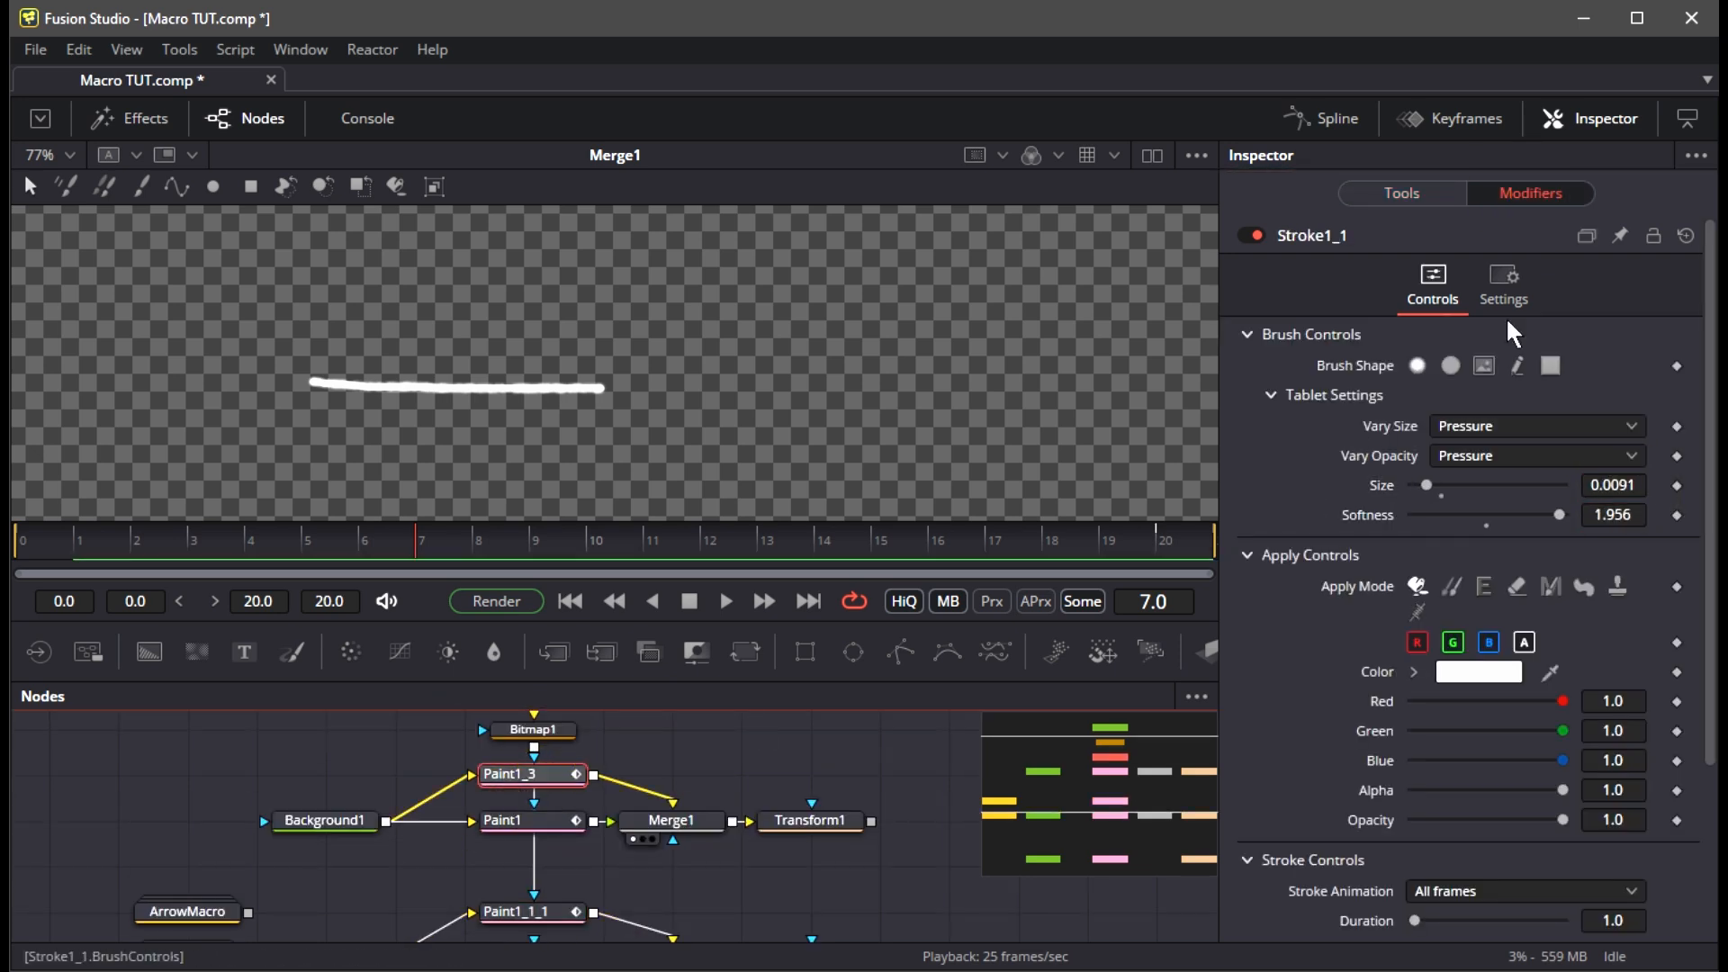
left_click(1628, 522)
scroll(619, 826, "down", 2)
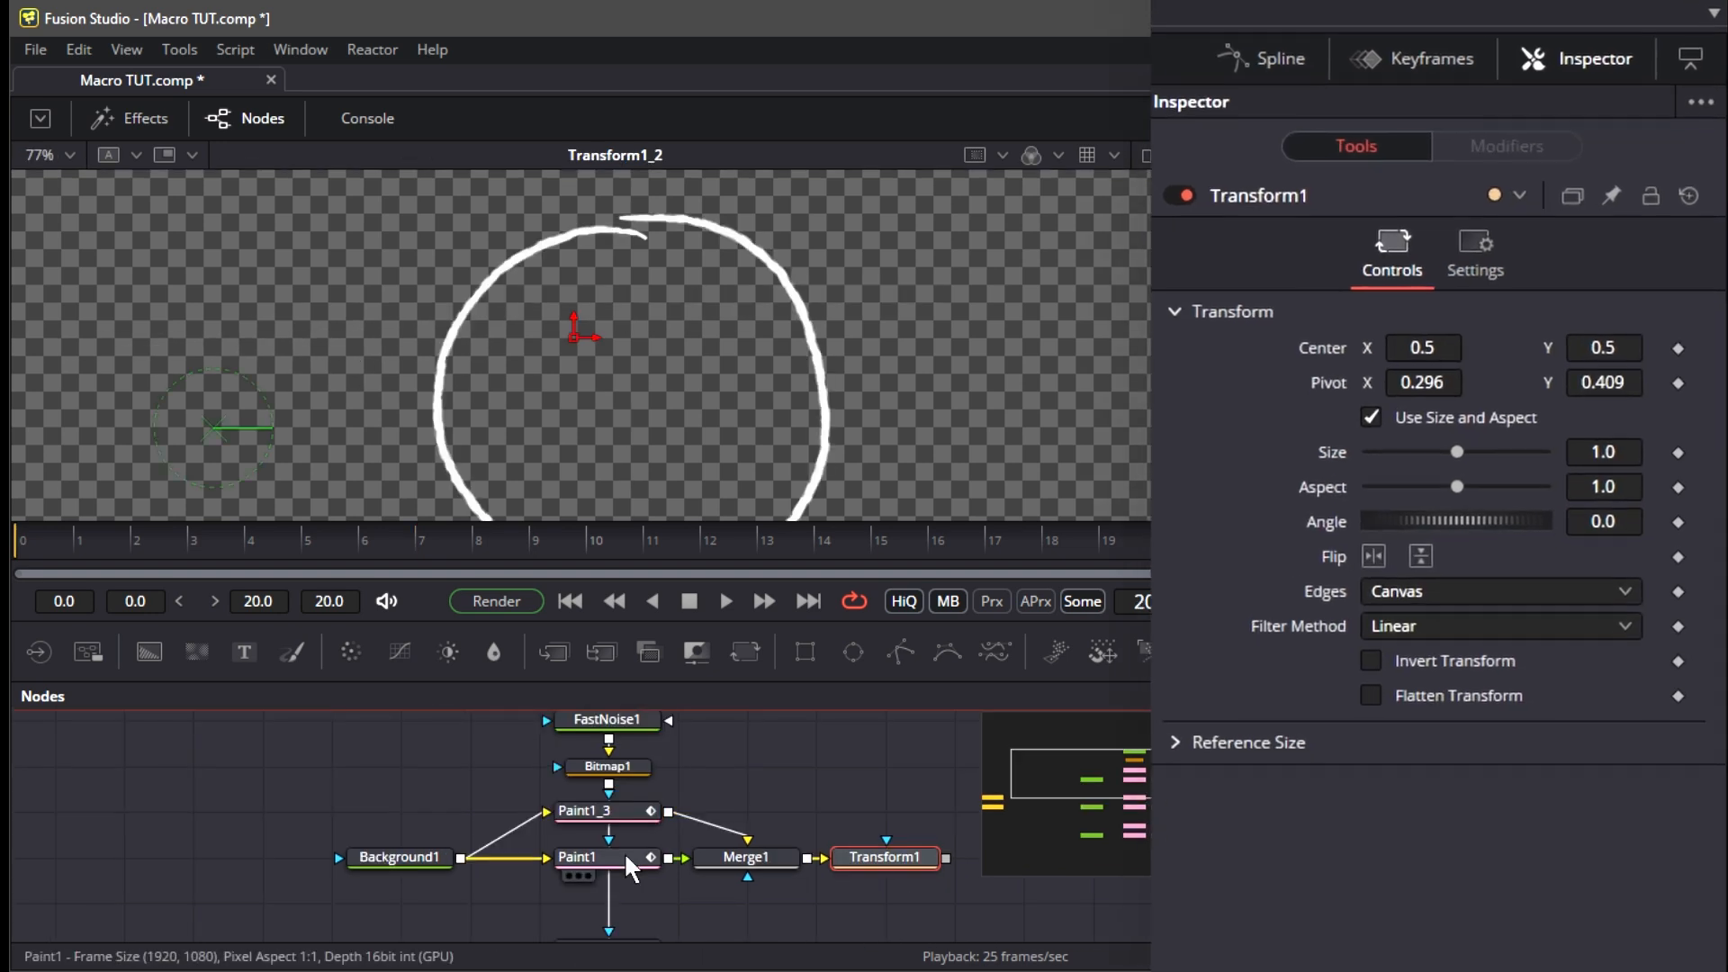
Set the colour of Paint1's Stroke1 to blue, with red 0.0, green 0.184313 and blue 1.0
left_click(641, 895)
left_click(581, 860)
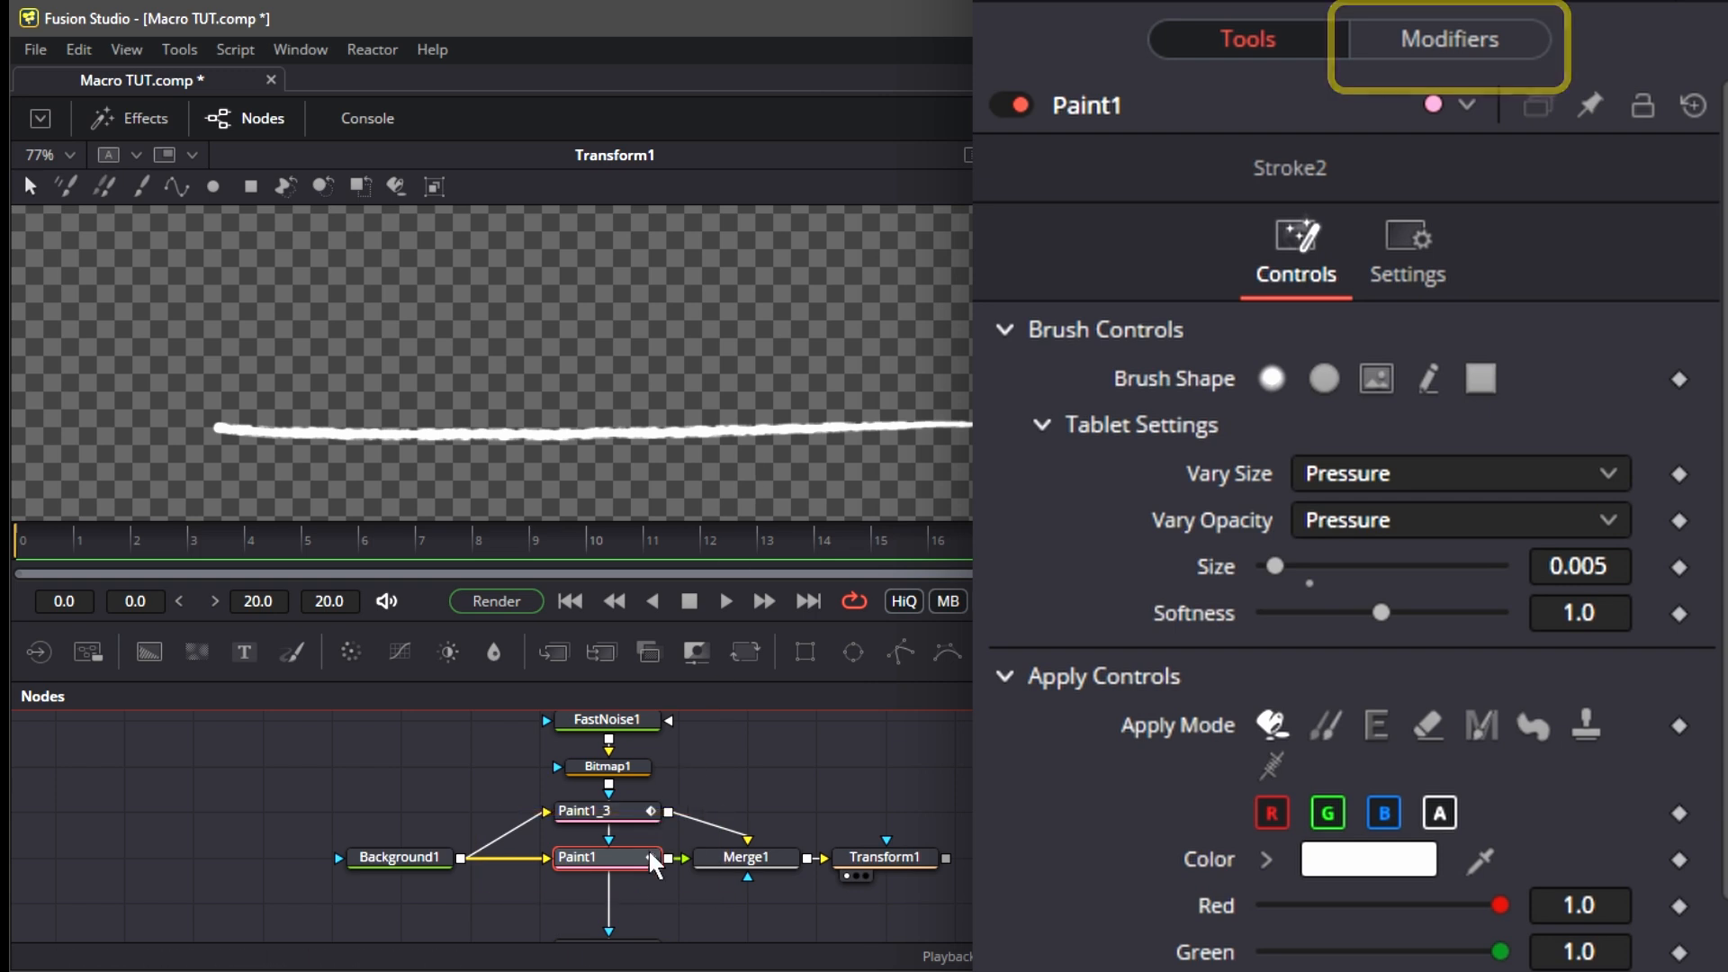
left_click(1499, 45)
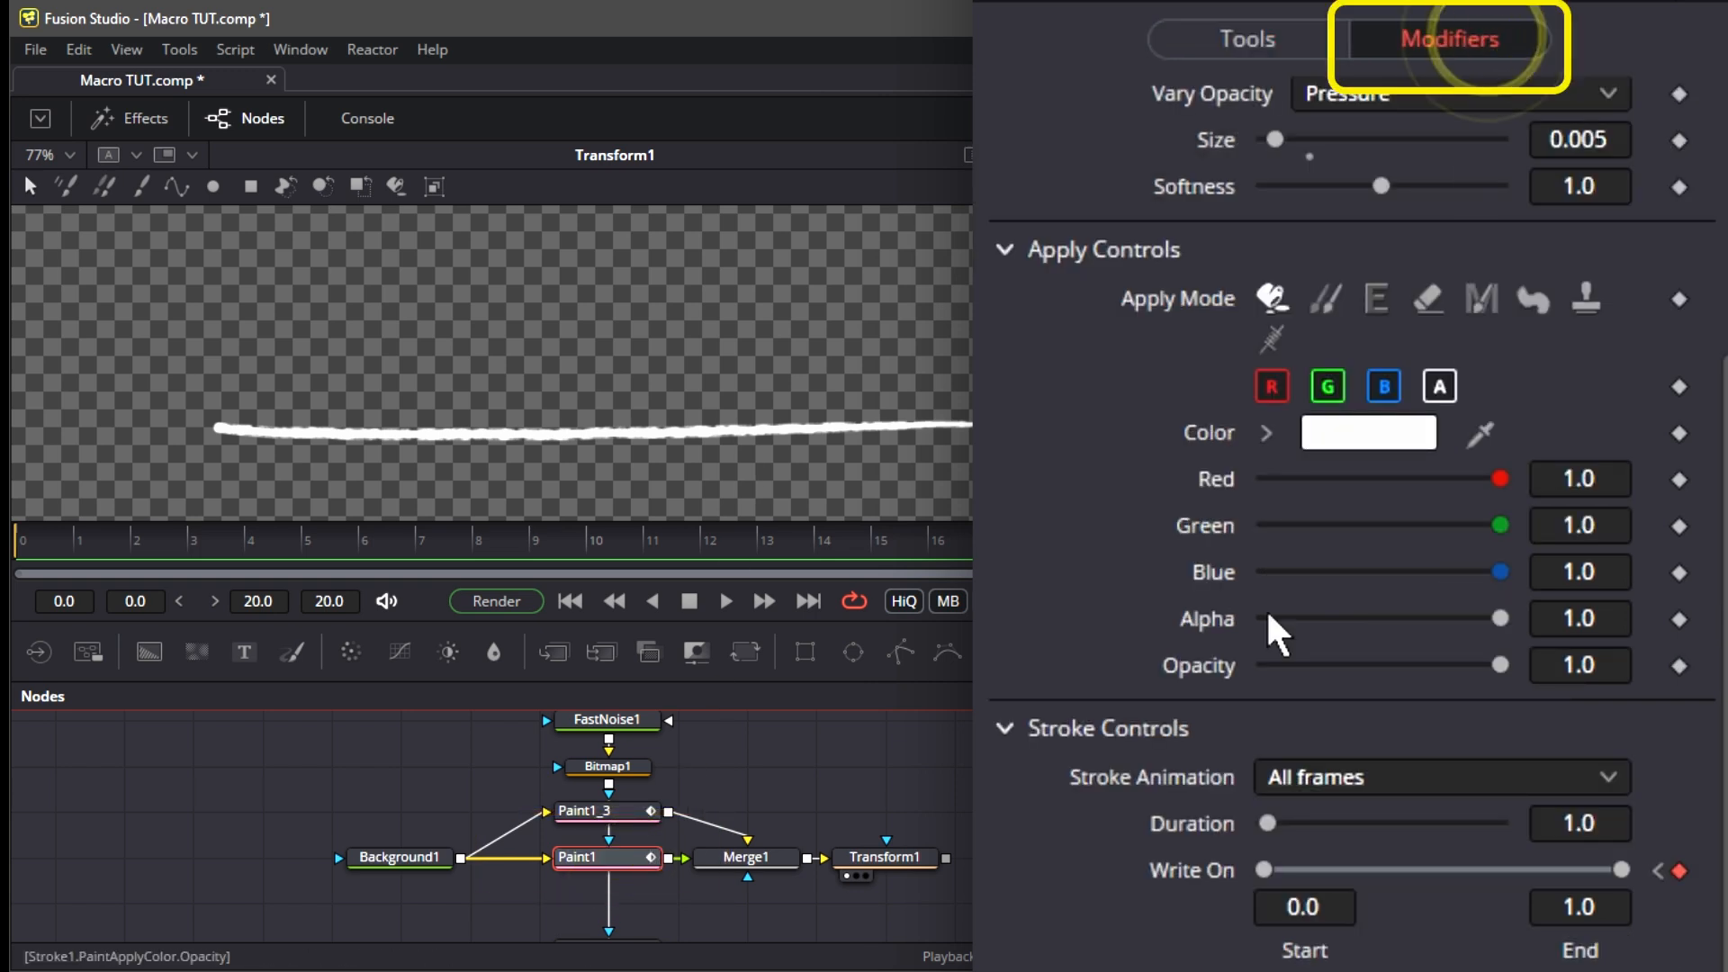
left_click(1368, 433)
left_click(932, 315)
left_click_drag(933, 315, 948, 303)
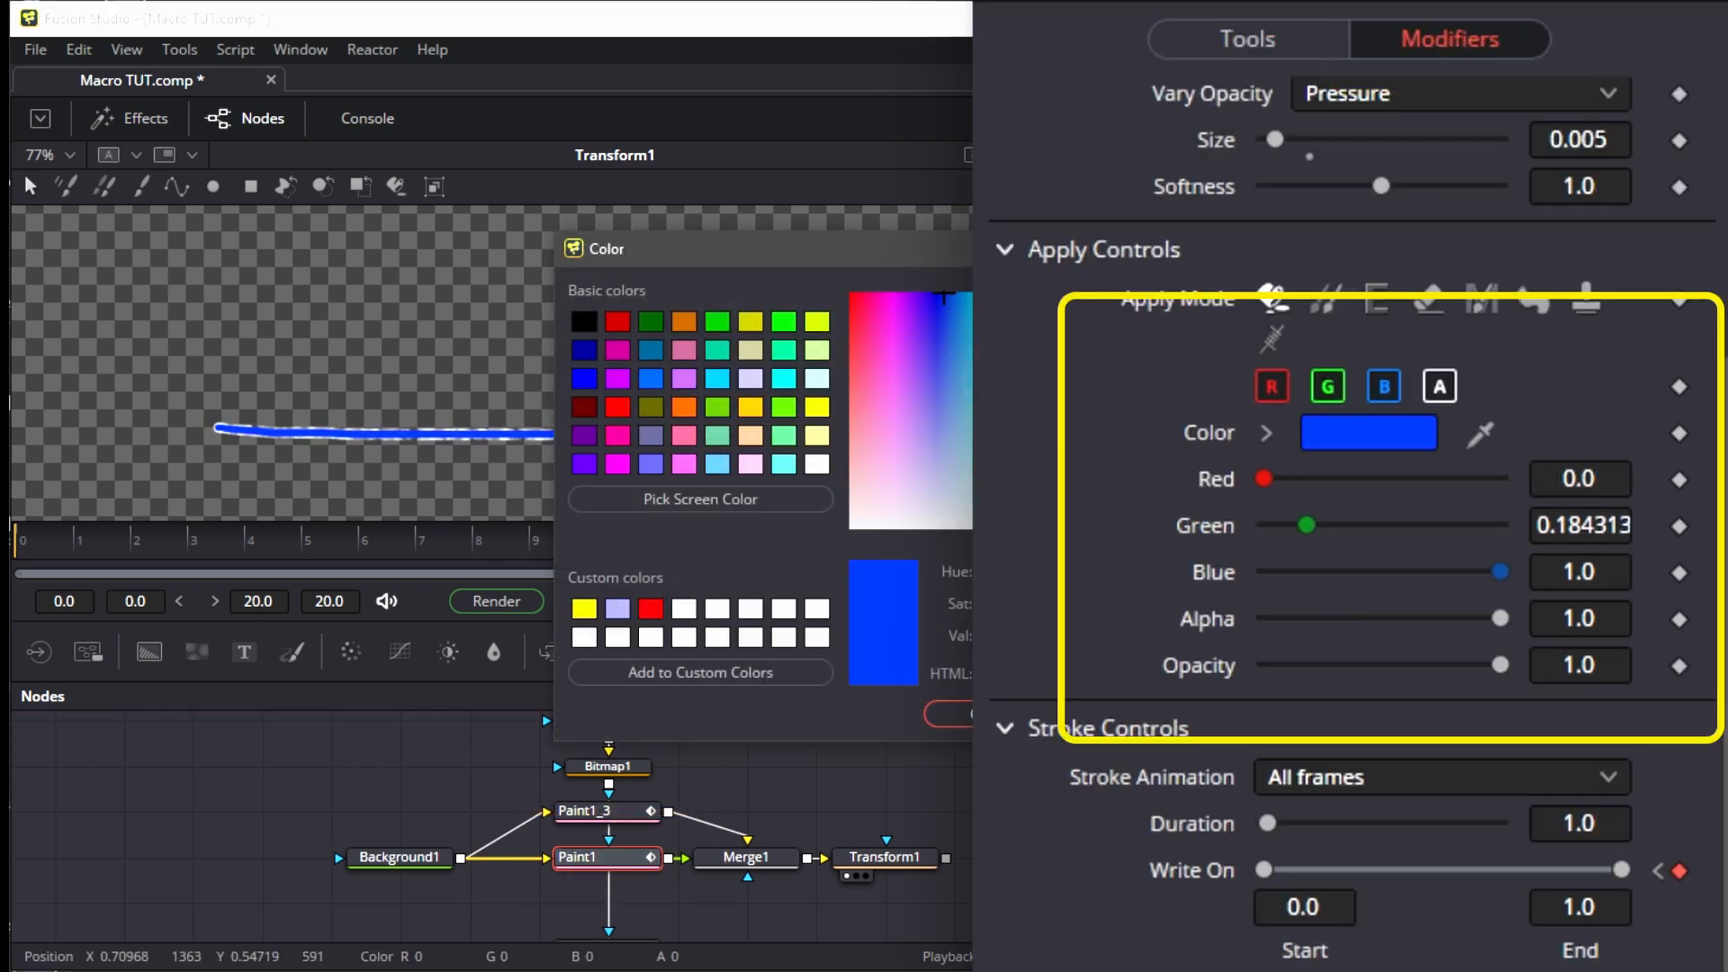
left_click(954, 713)
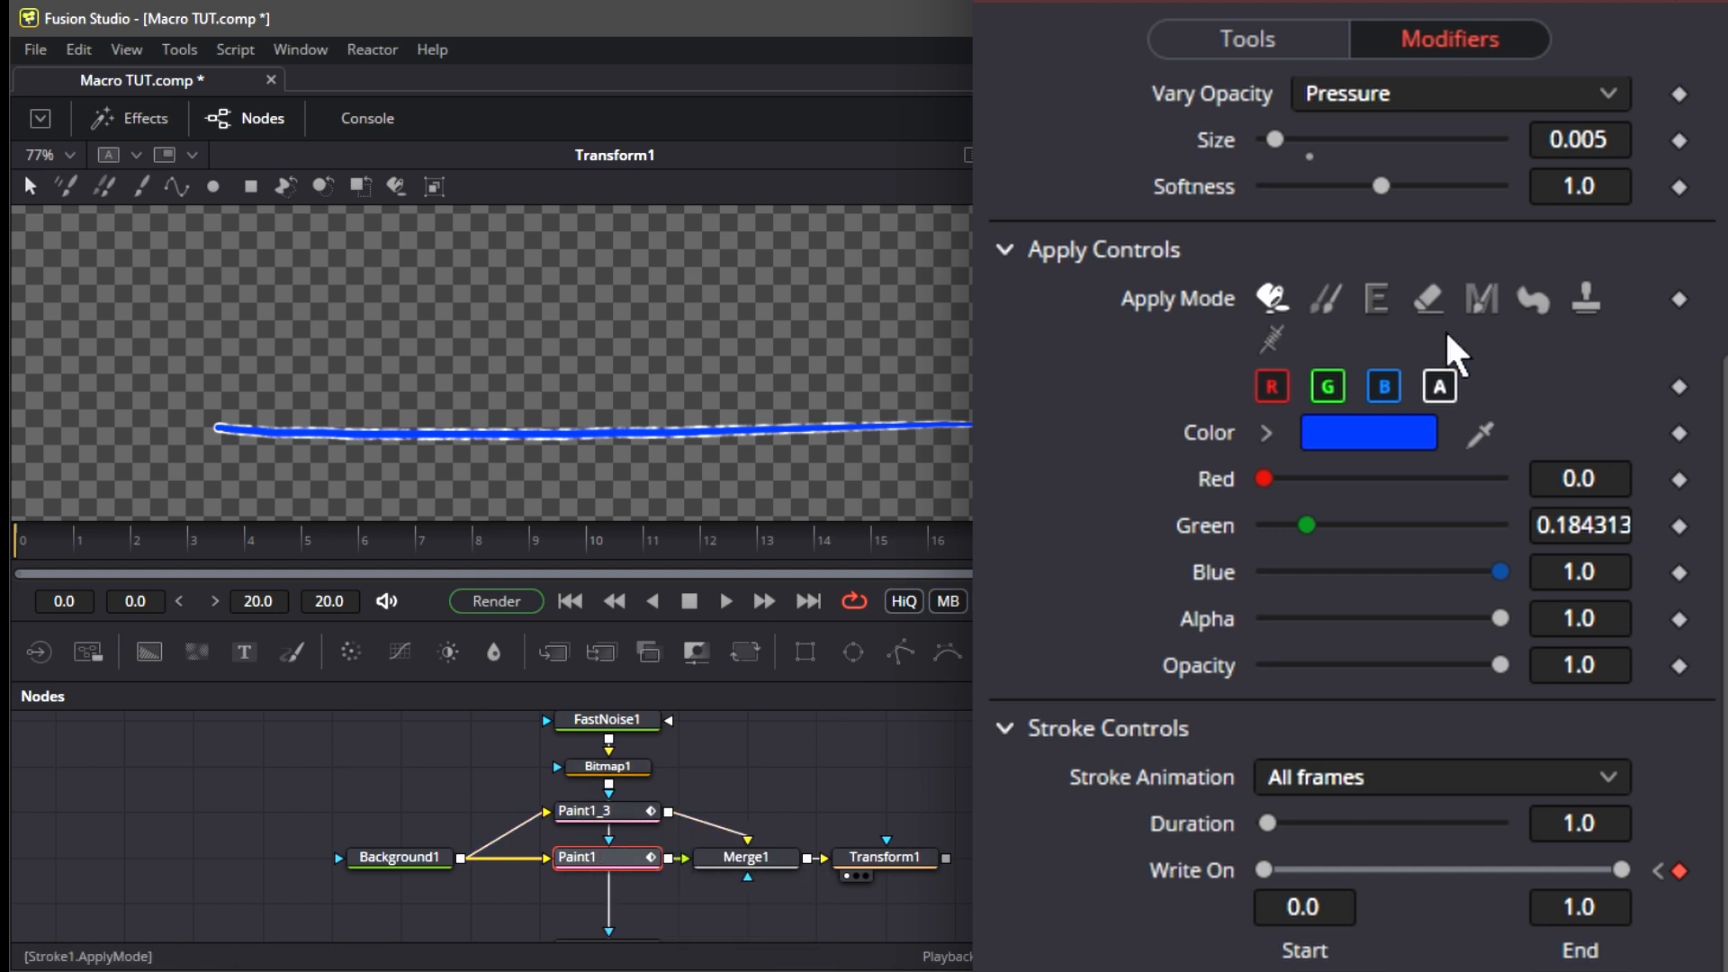
Pin the Stroke1 controls of Paint1 and select Paint1_3
scroll(1456, 351, "up", 5)
left_click(1589, 96)
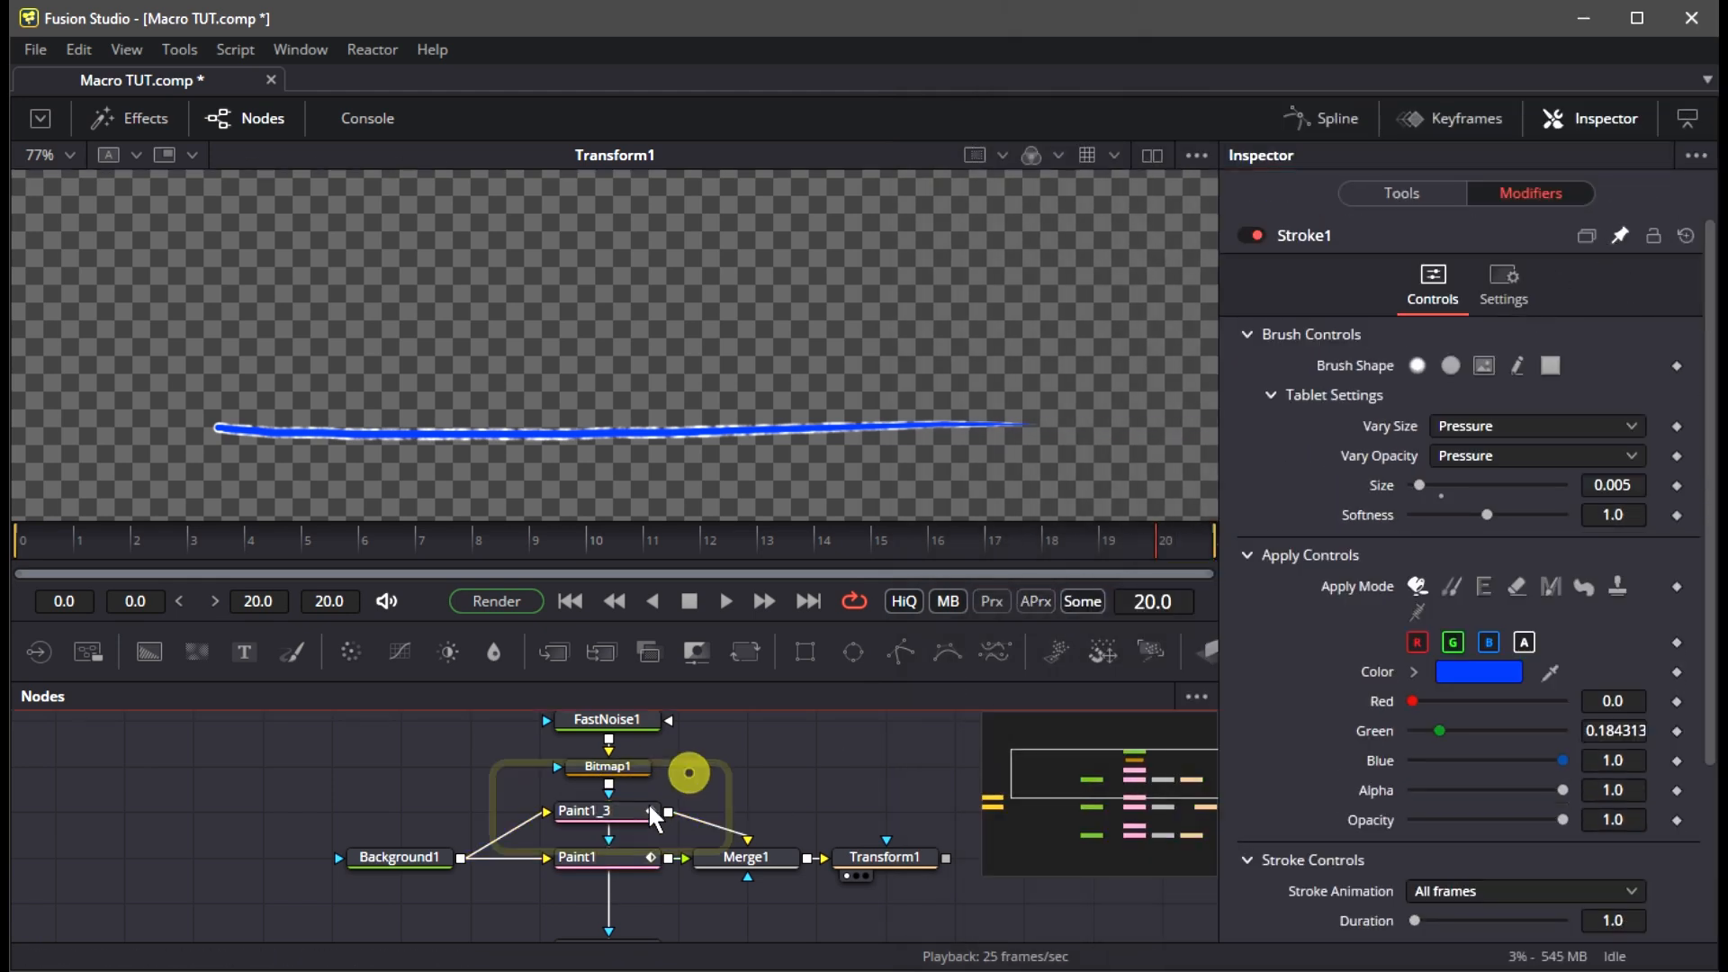
left_click(598, 811)
Add empty expressions to the Red, Green, Blue, Alpha and Opacity values of Paint1_3's Stroke1_1
left_click(1584, 669)
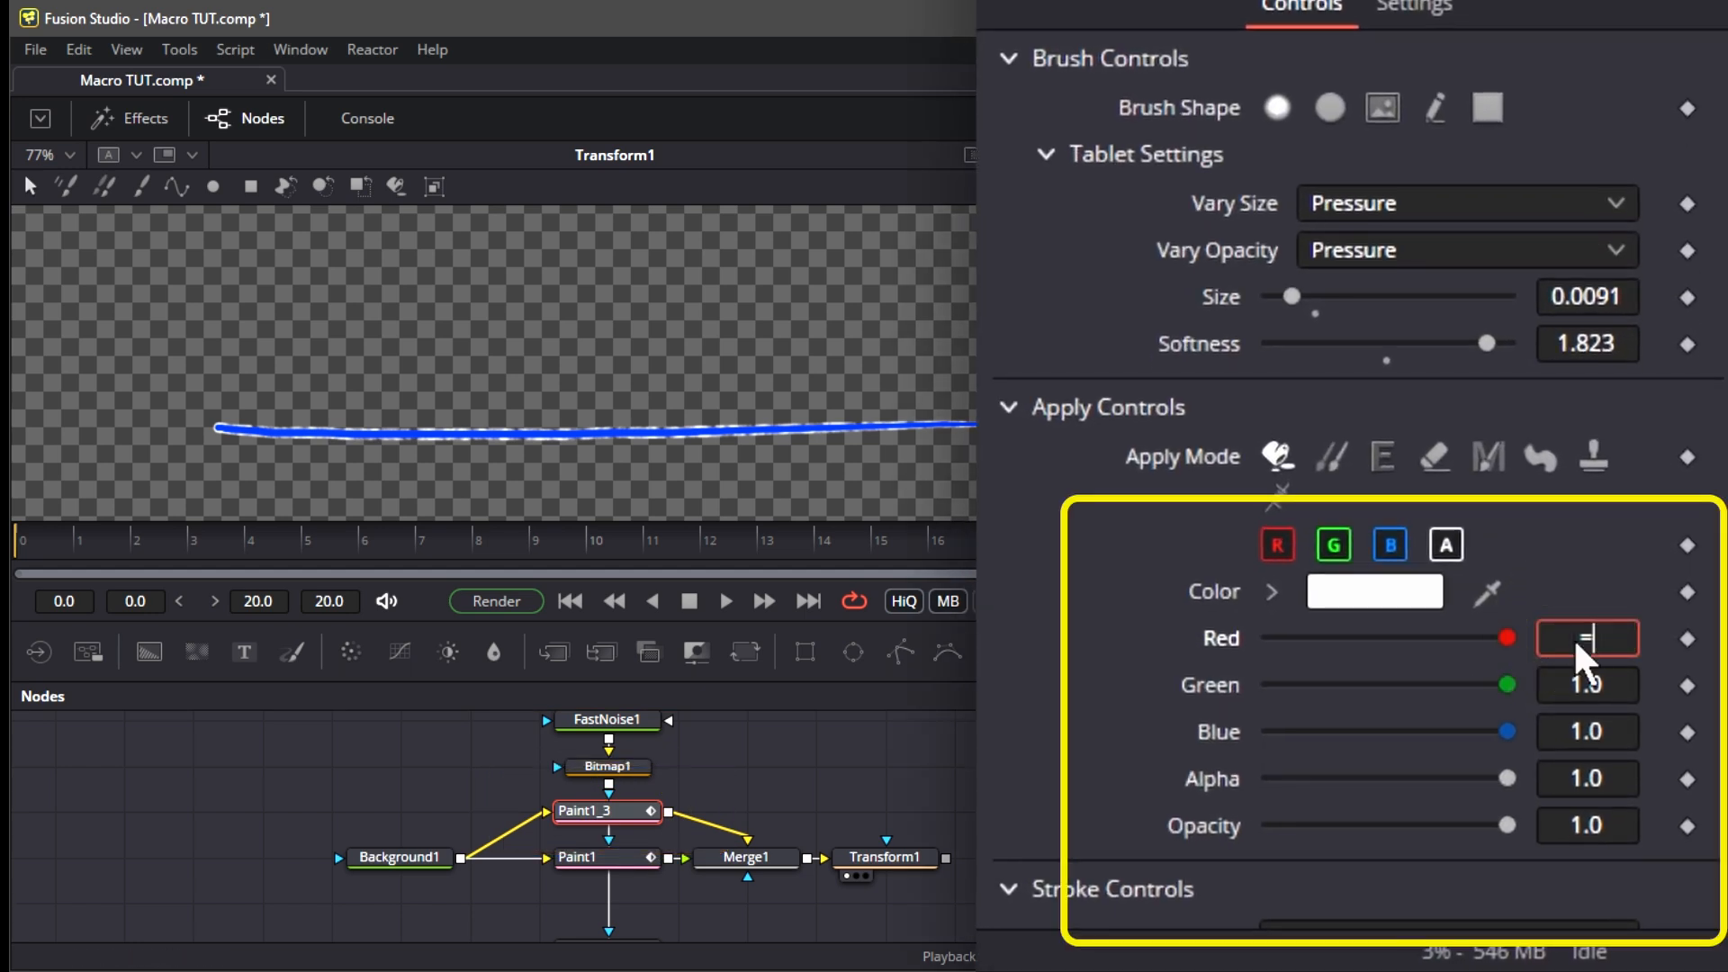
key("Tab")
left_click(1597, 730)
type("=")
key("Tab")
type("=")
key("Tab")
scroll(1611, 747, "down", 5)
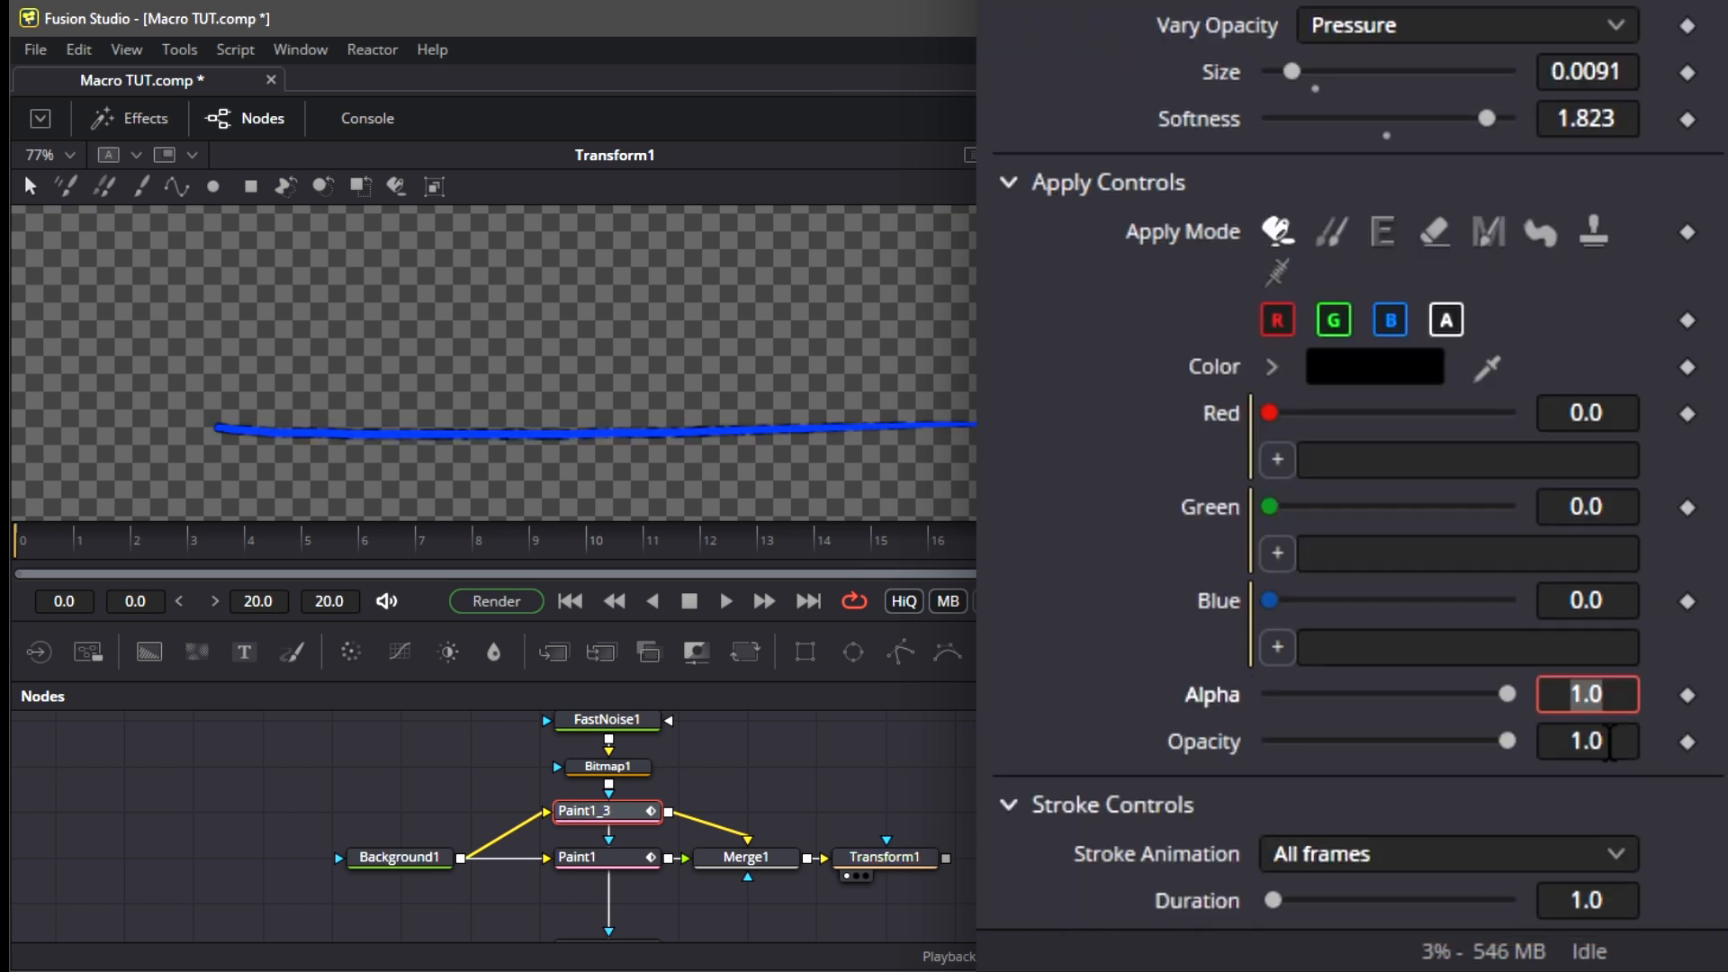
scroll(1612, 751, "up", 2)
type("=")
key("Tab")
scroll(1616, 761, "up", 3)
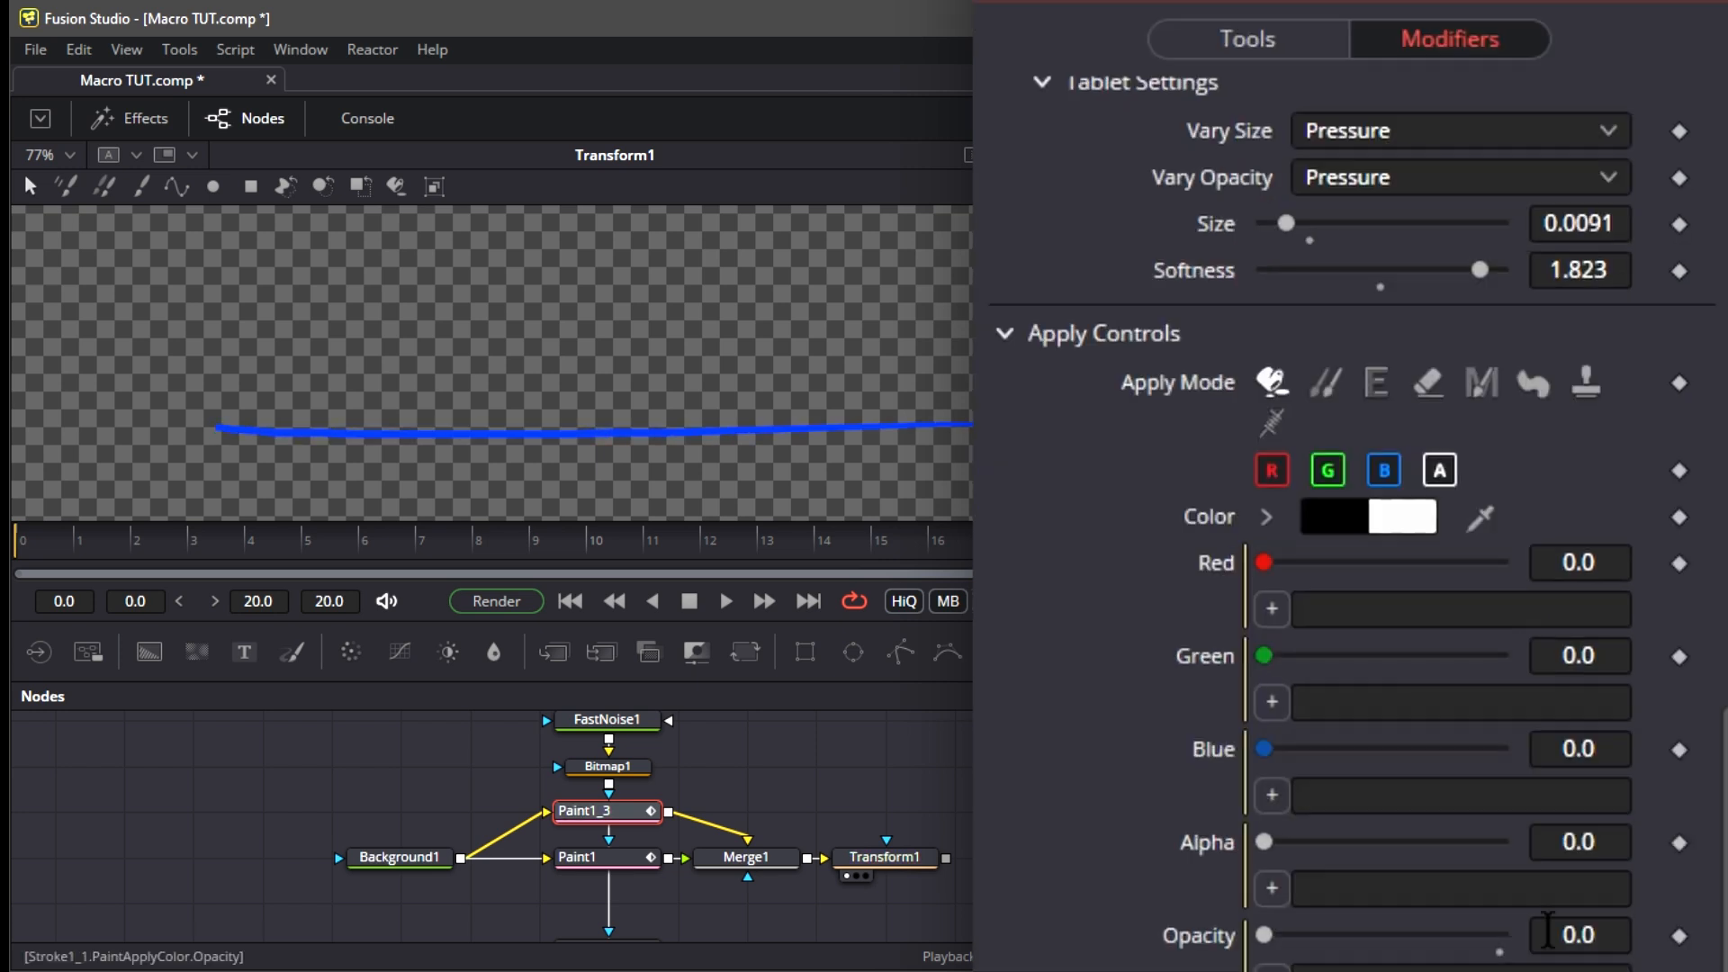
Link Stroke1_1's Red, Green, Blue, Alpha and Opacity expressions to the matching Stroke1 values, and check the blue line
scroll(1440, 864, "down", 8)
left_click(1106, 880)
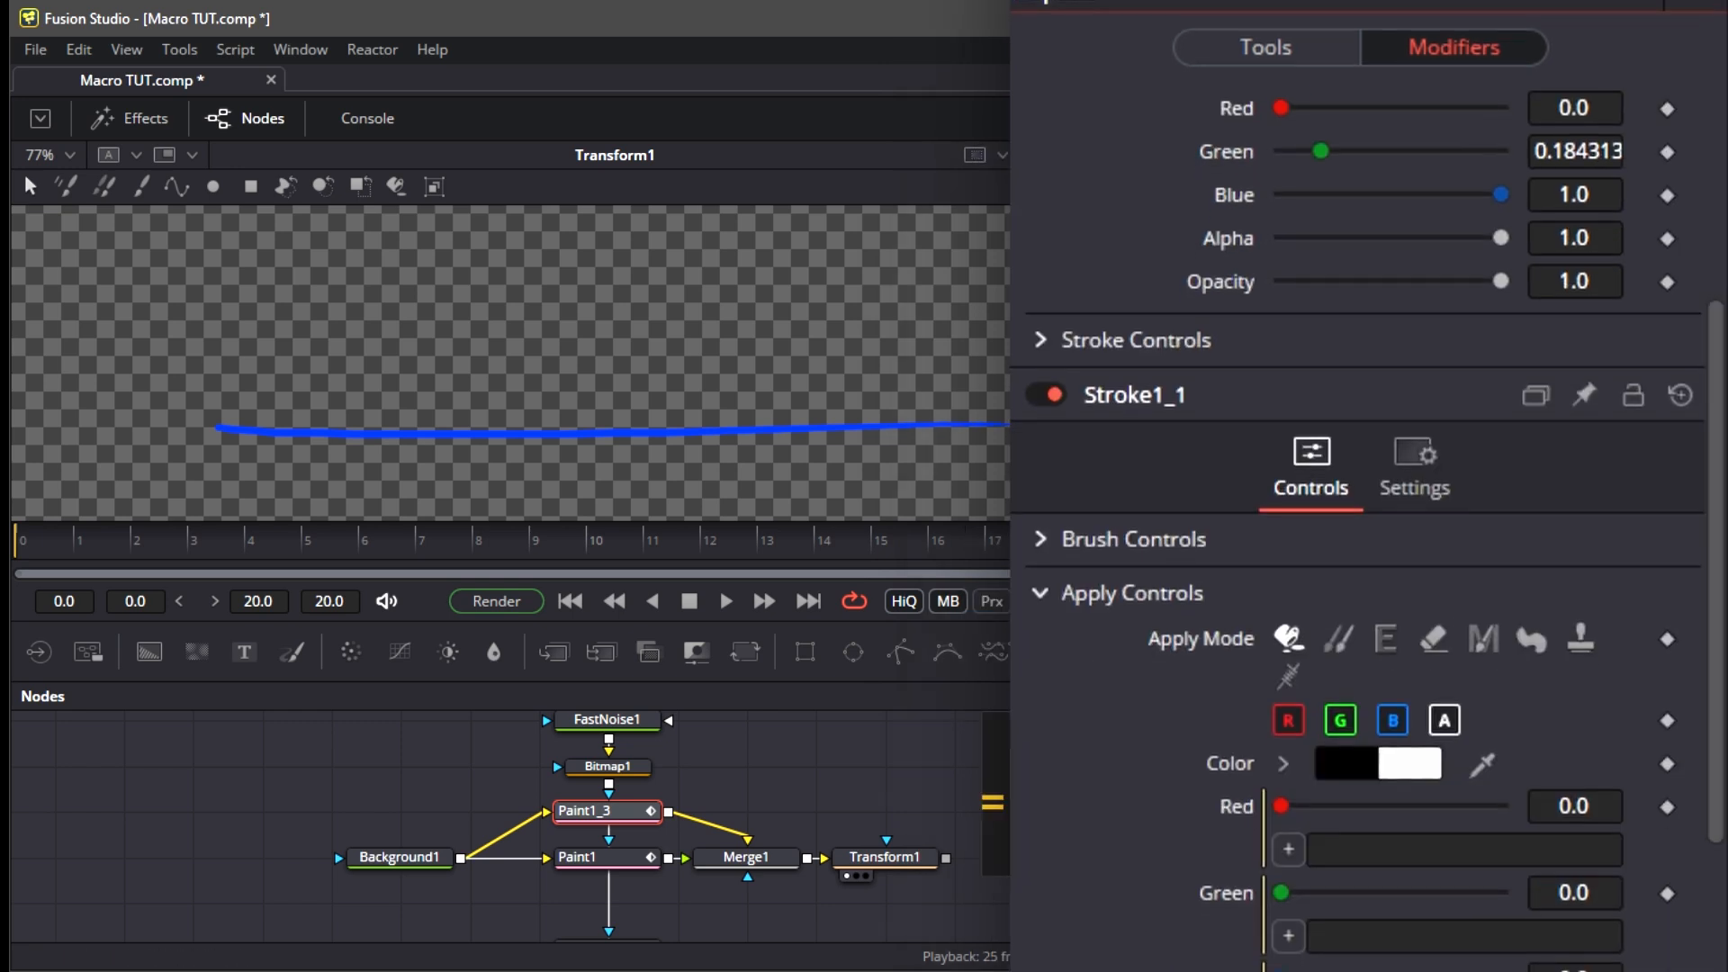
mouse_move(1290, 829)
left_mouse_down()
mouse_move(1109, 540)
mouse_move(1251, 68)
left_mouse_up()
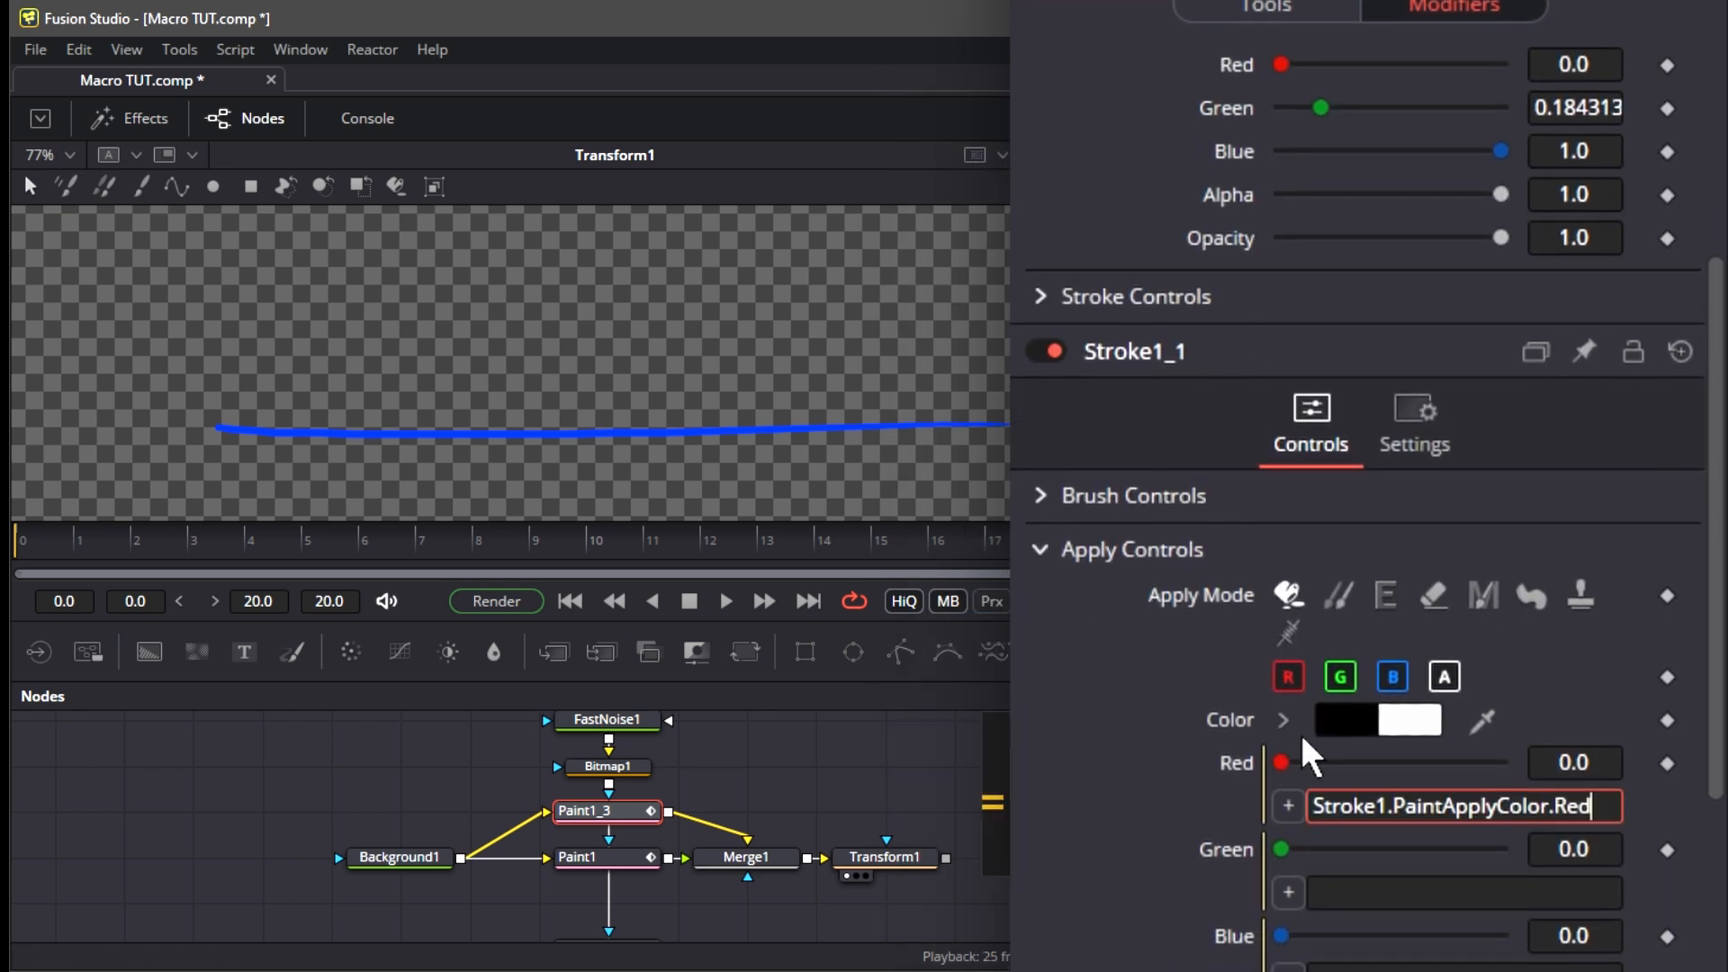
left_click_drag(1288, 878, 1249, 86)
mouse_move(1288, 928)
left_mouse_down()
mouse_move(1292, 108)
mouse_move(1234, 86)
left_mouse_up()
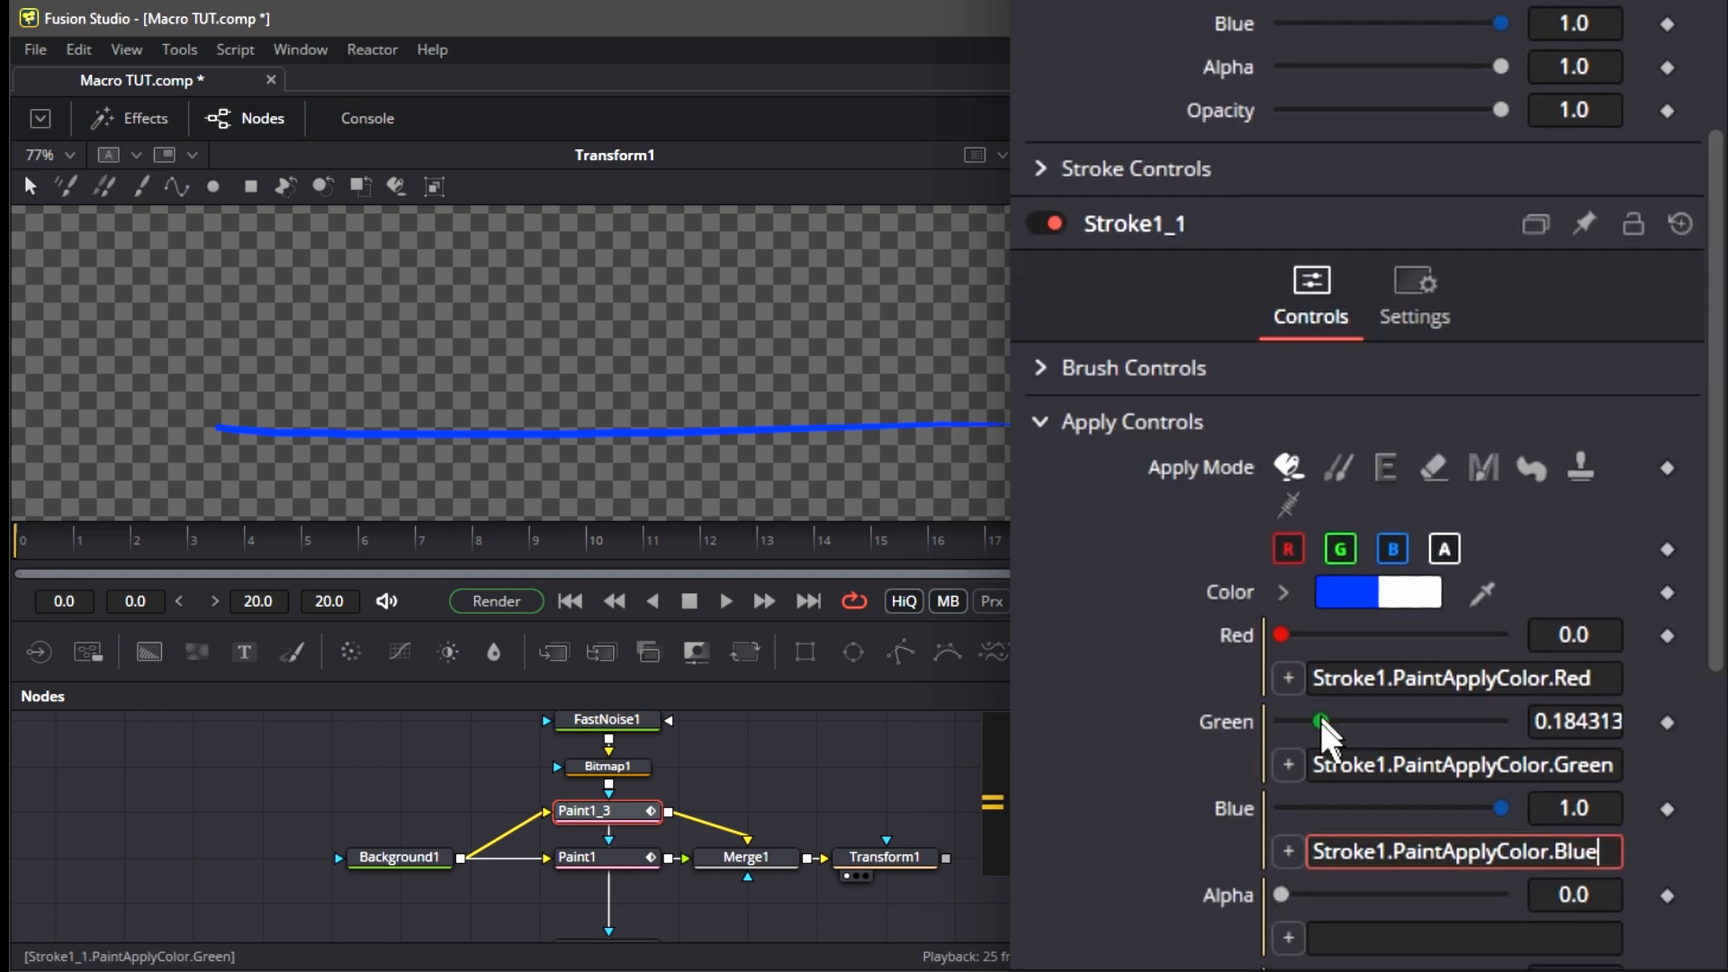
left_click_drag(1288, 940, 1247, 293)
scroll(1692, 455, "down", 5)
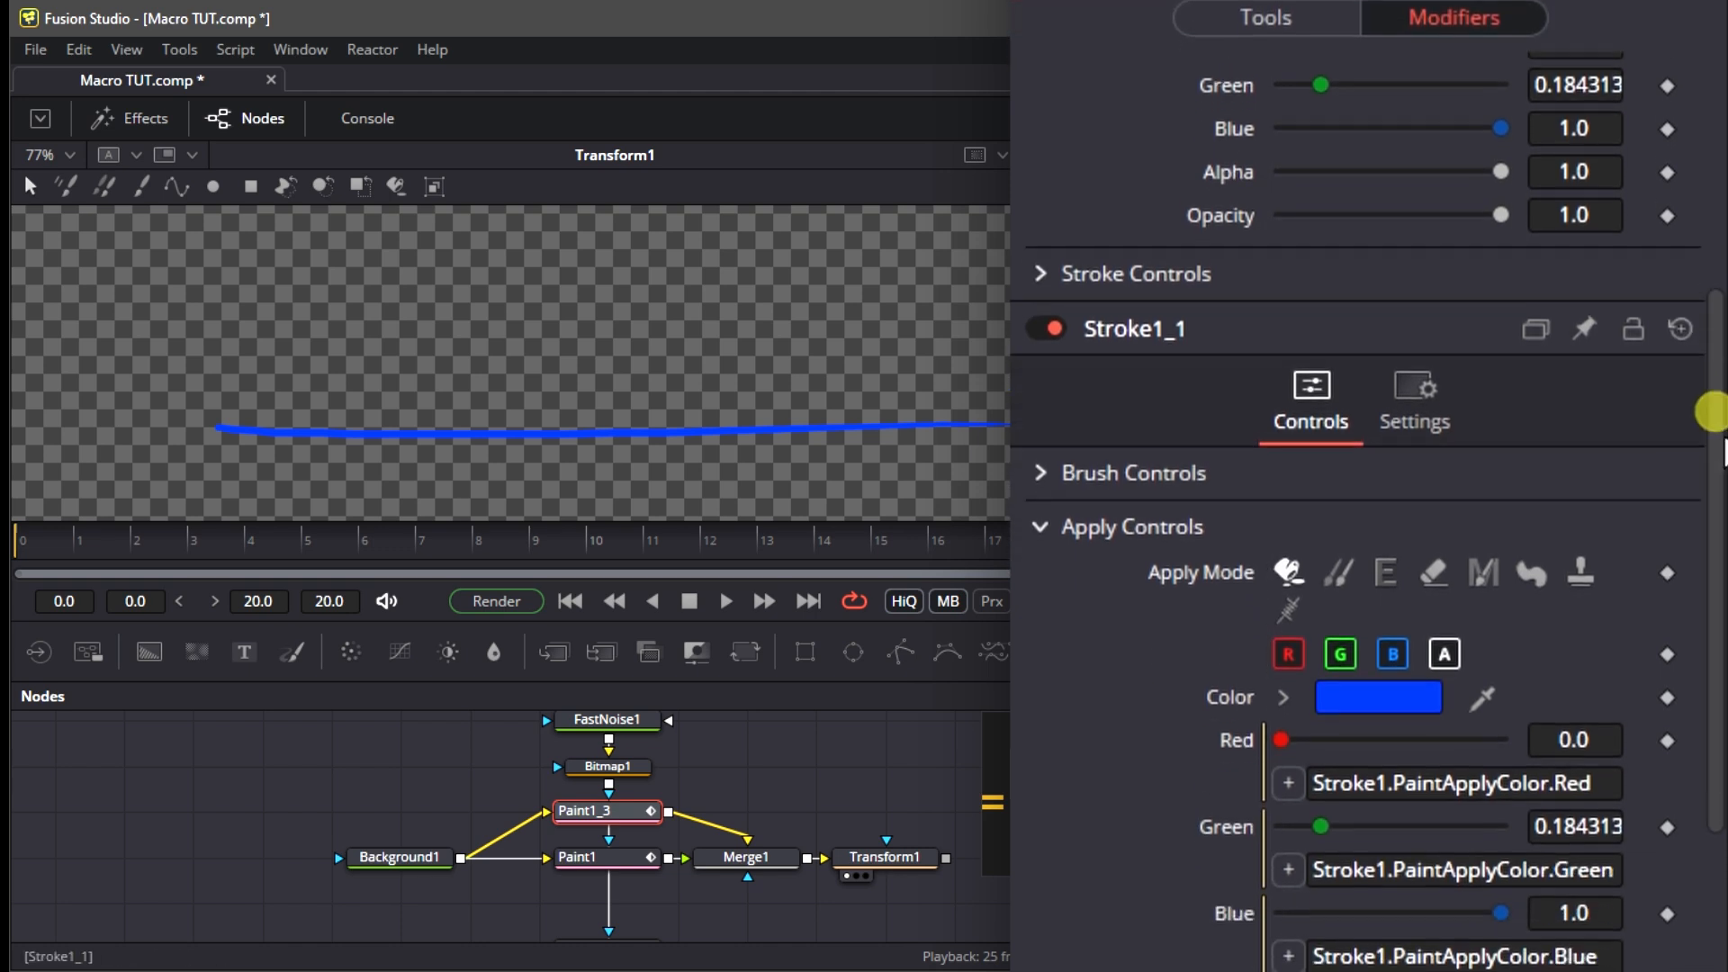
left_click_drag(1288, 938, 1239, 261)
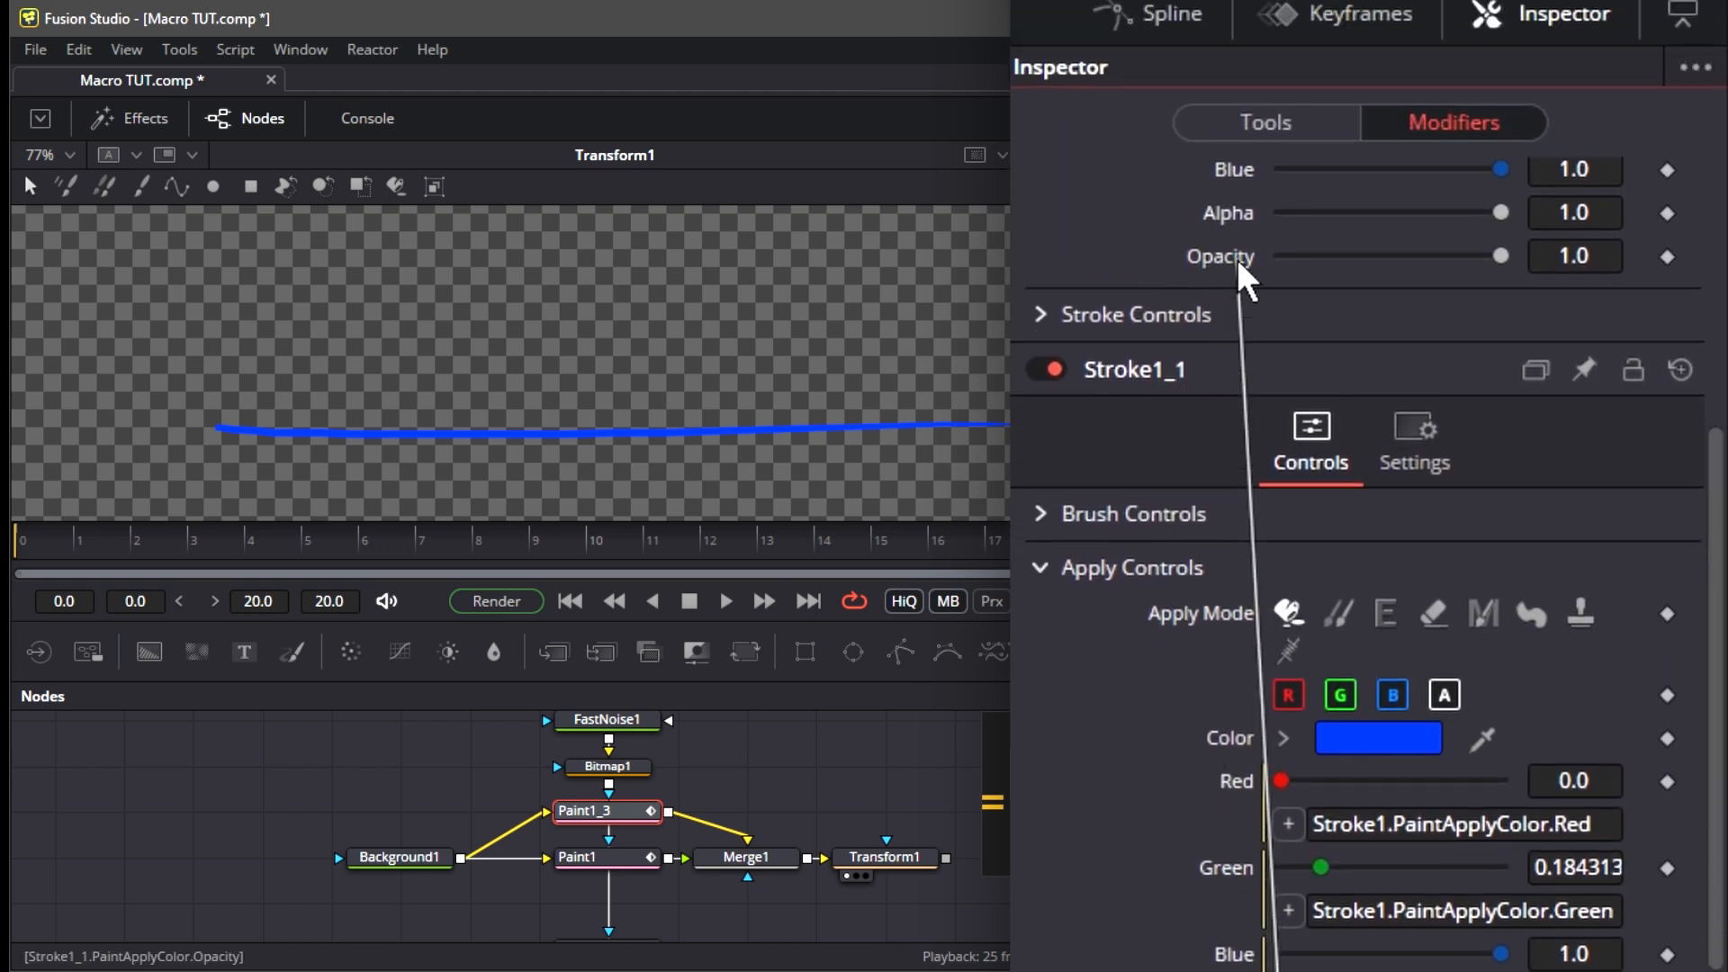
scroll(579, 441, "up", 2)
scroll(579, 437, "down", 4)
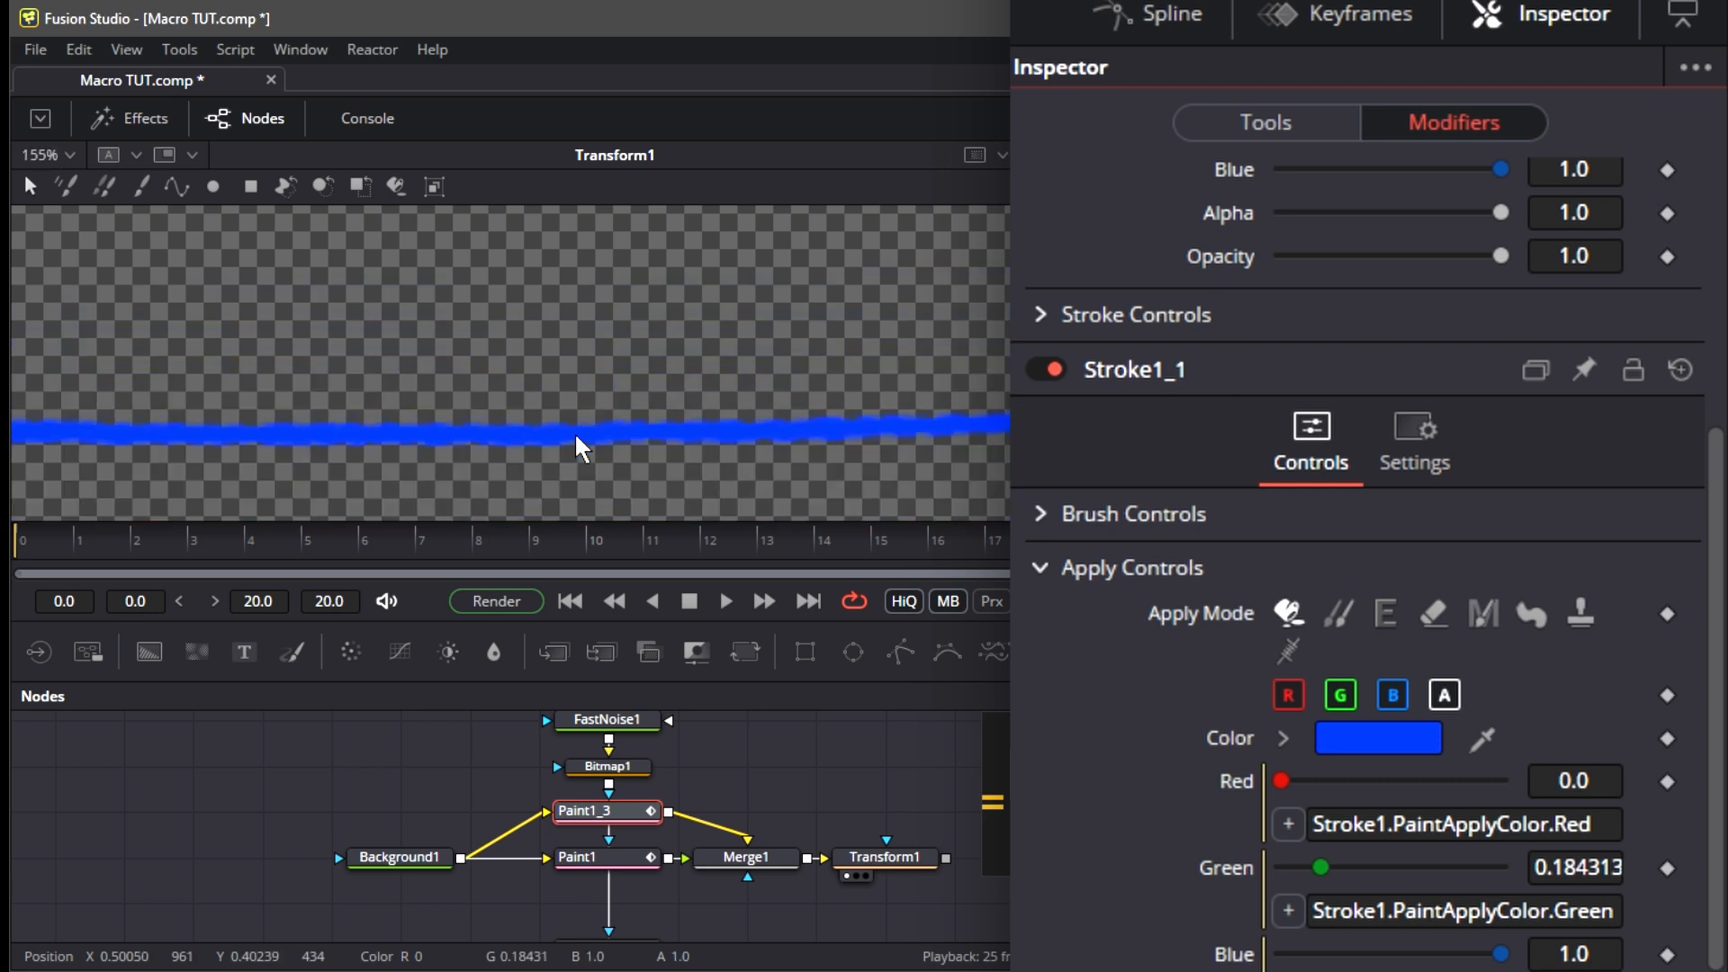
scroll(1183, 736, "up", 5)
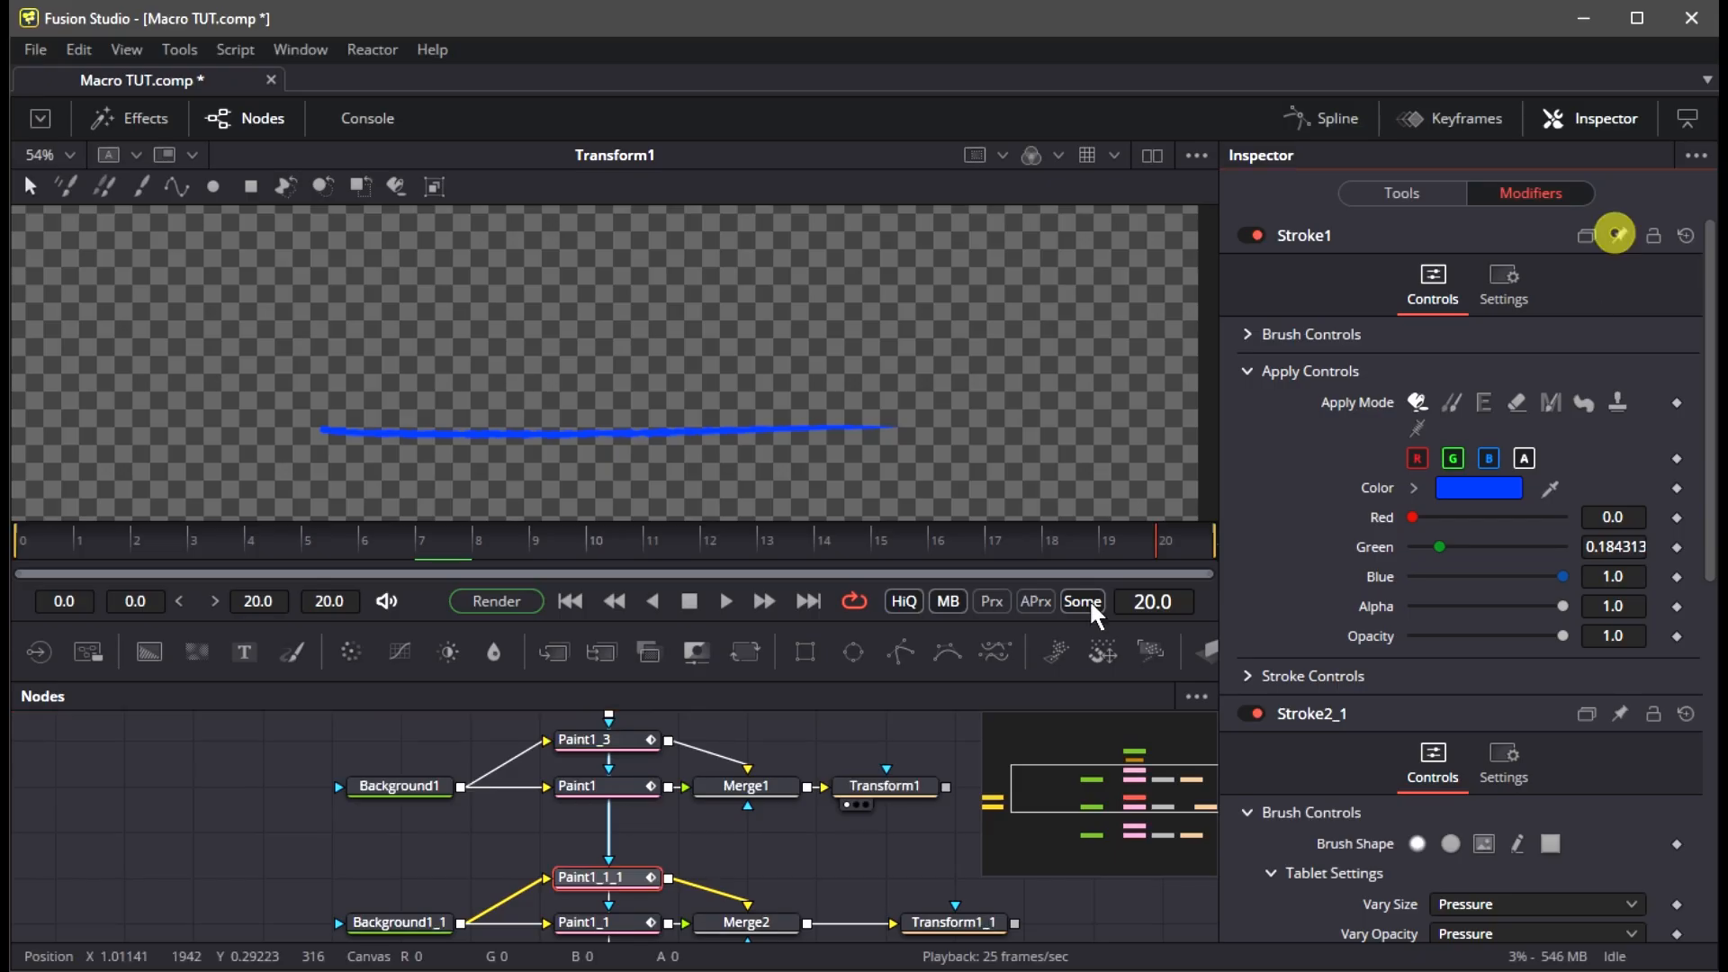
Pin Paint1_1's Stroke2 controls and link the Red, Green, Blue, Alpha and Opacity of Paint1_1_1's Stroke2_1 to them by expression
left_click(656, 846)
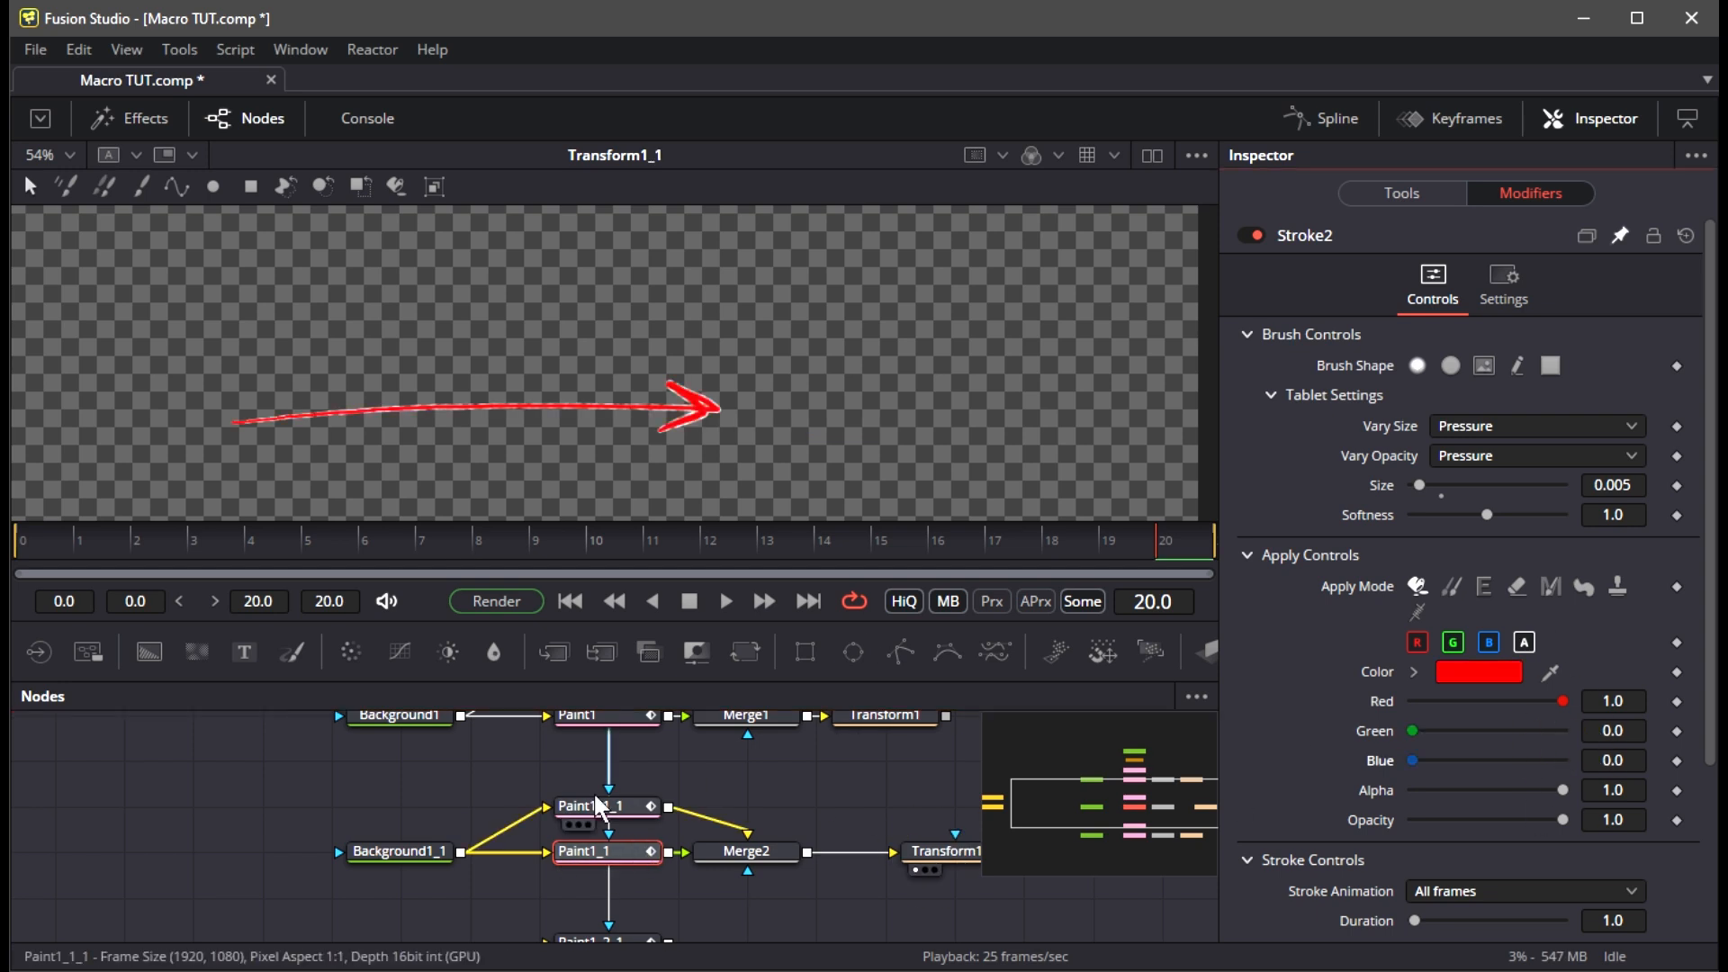
left_click(1246, 334)
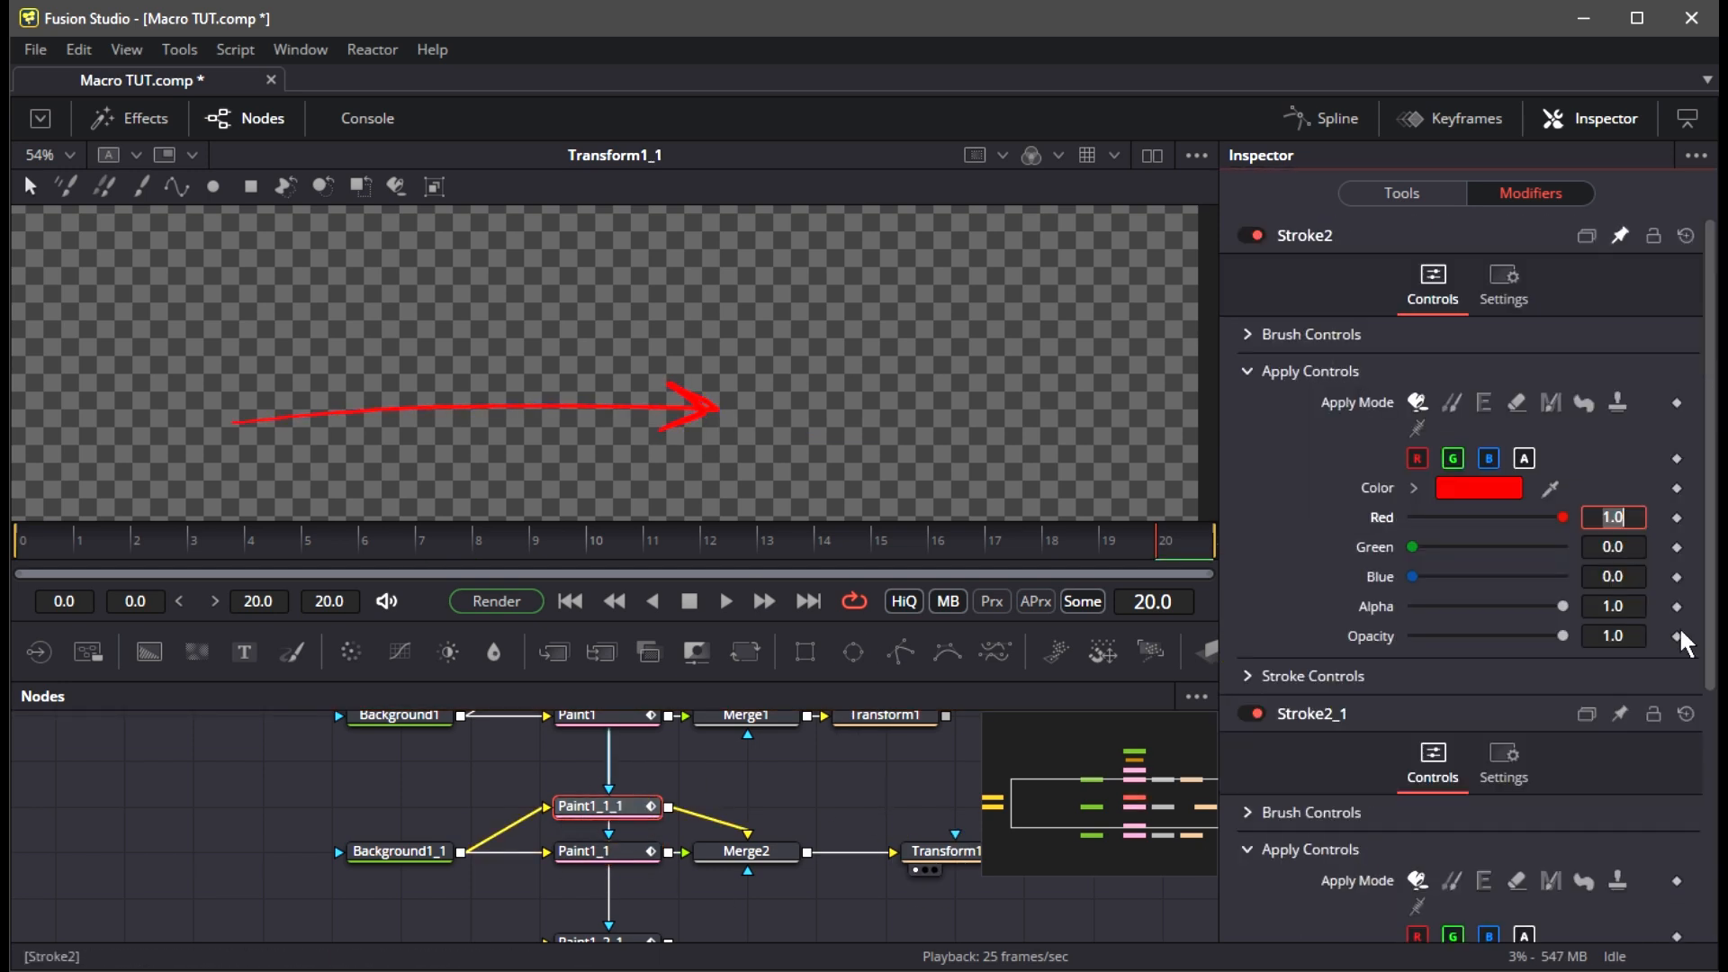
left_click_drag(1418, 745, 1386, 243)
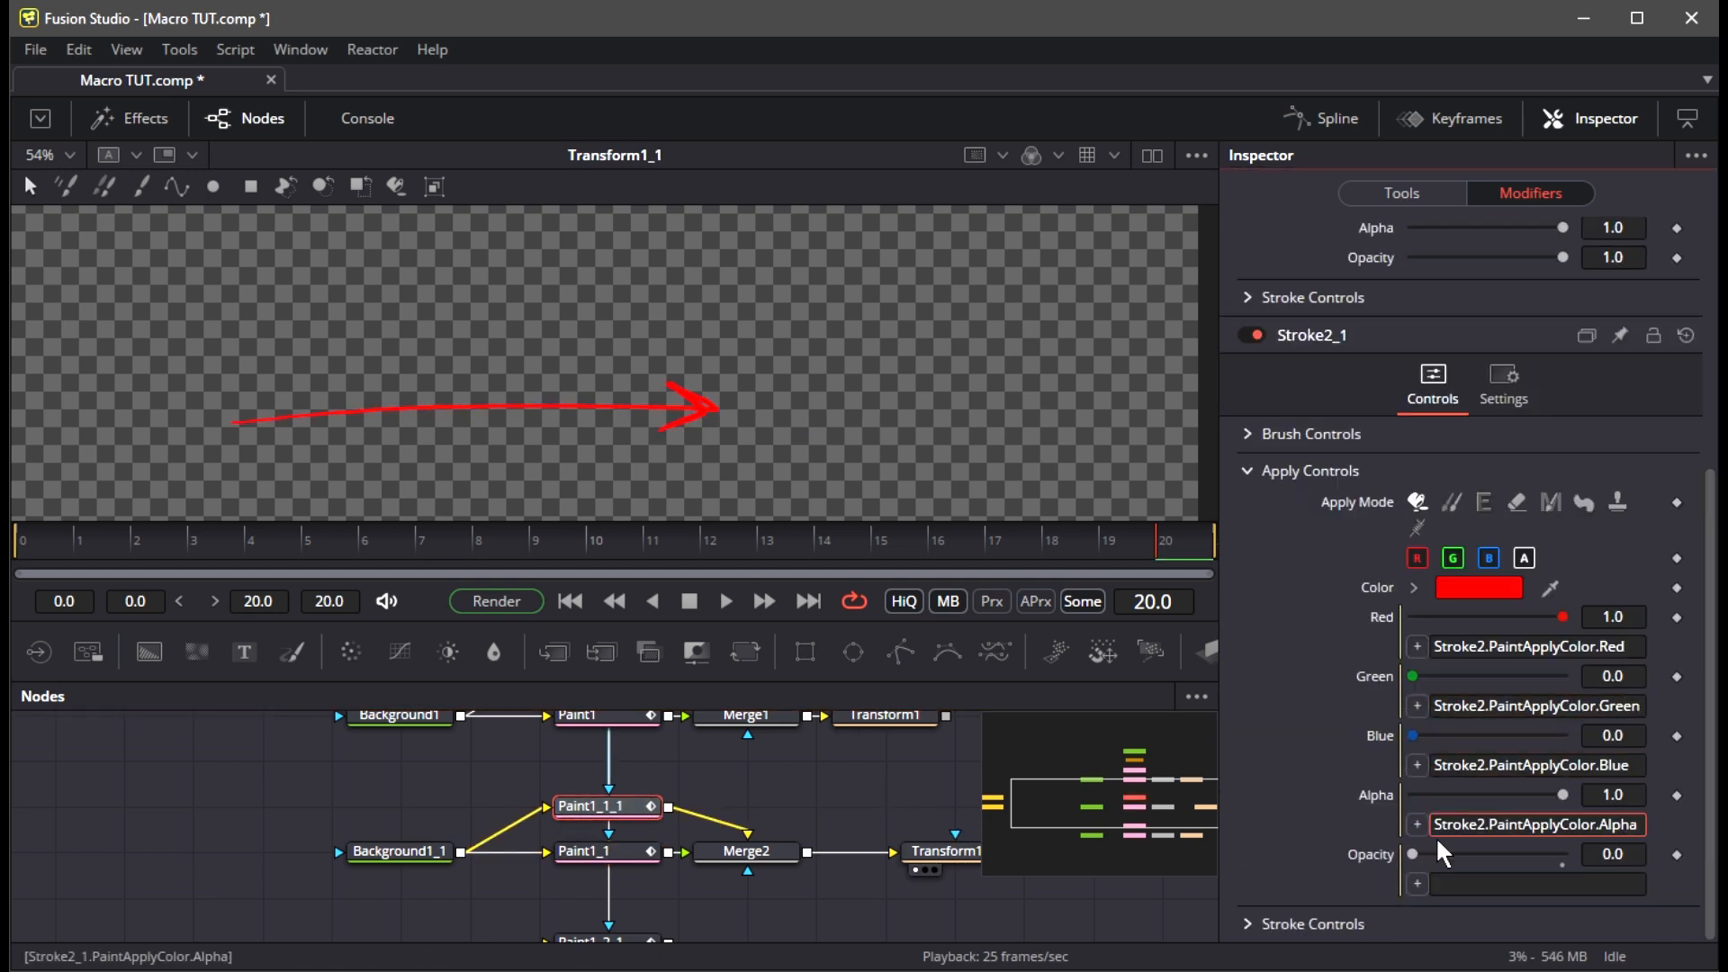
Set the colour of Paint1_2's Stroke3 to green, with red 0.0, green 0.819 and blue 0.0, with Paint1_2_1 also selected
left_click(630, 799)
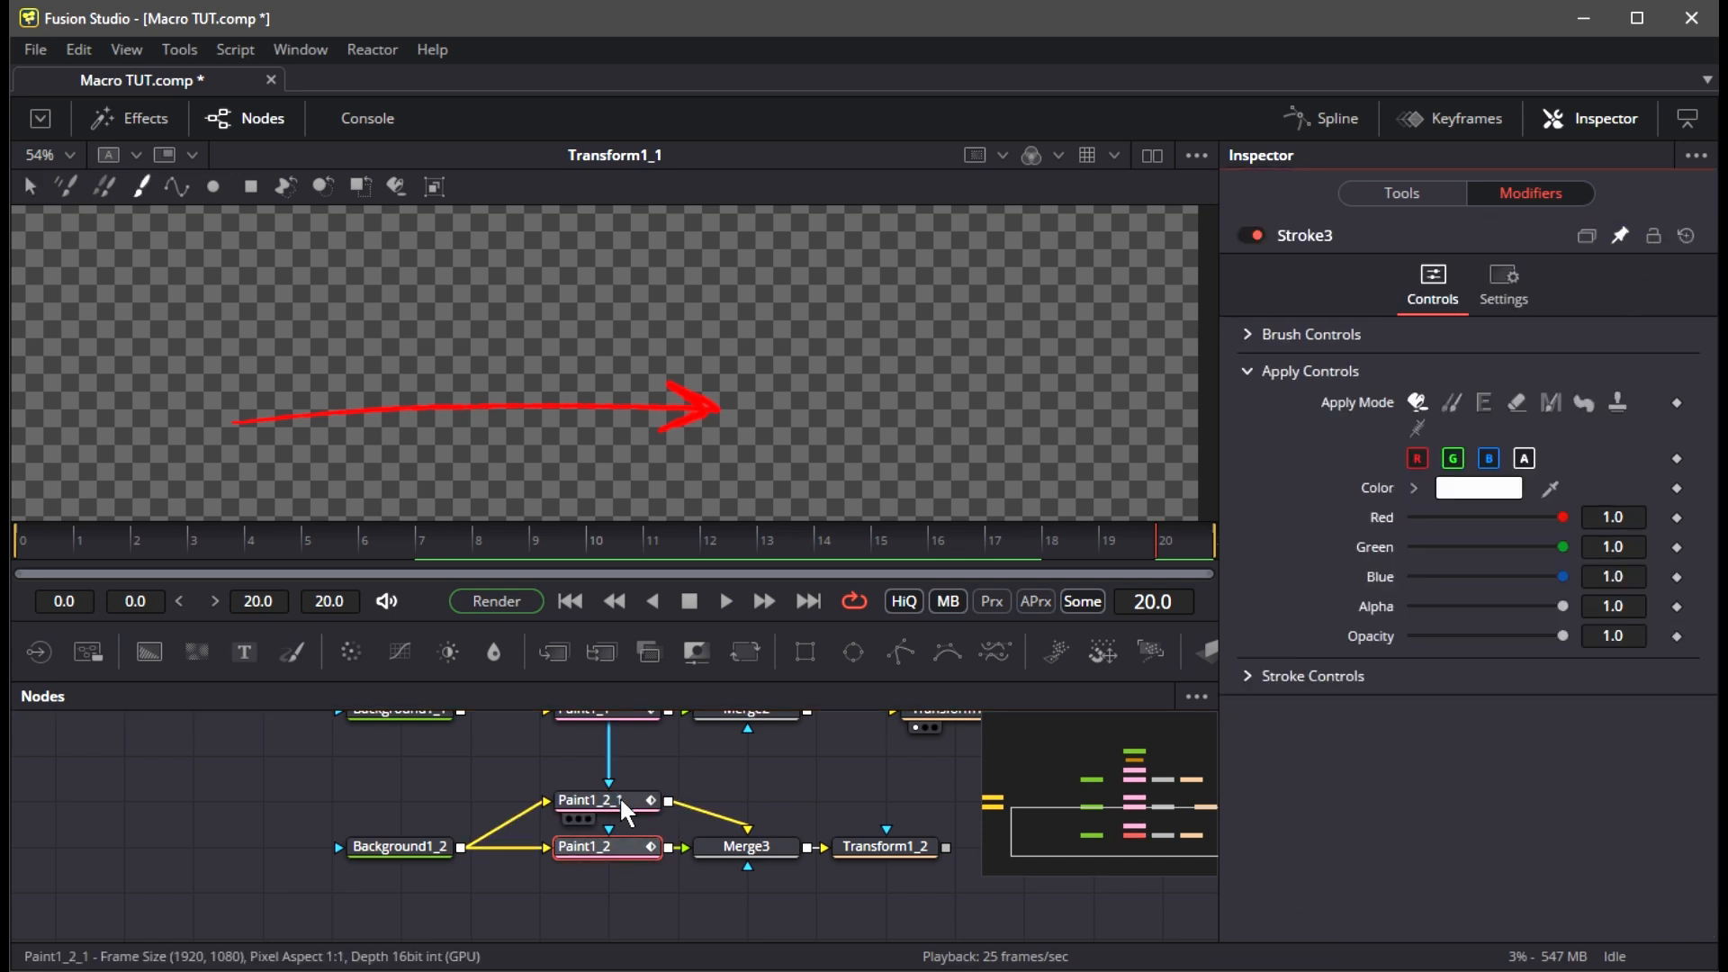
left_click(628, 810, "ctrl")
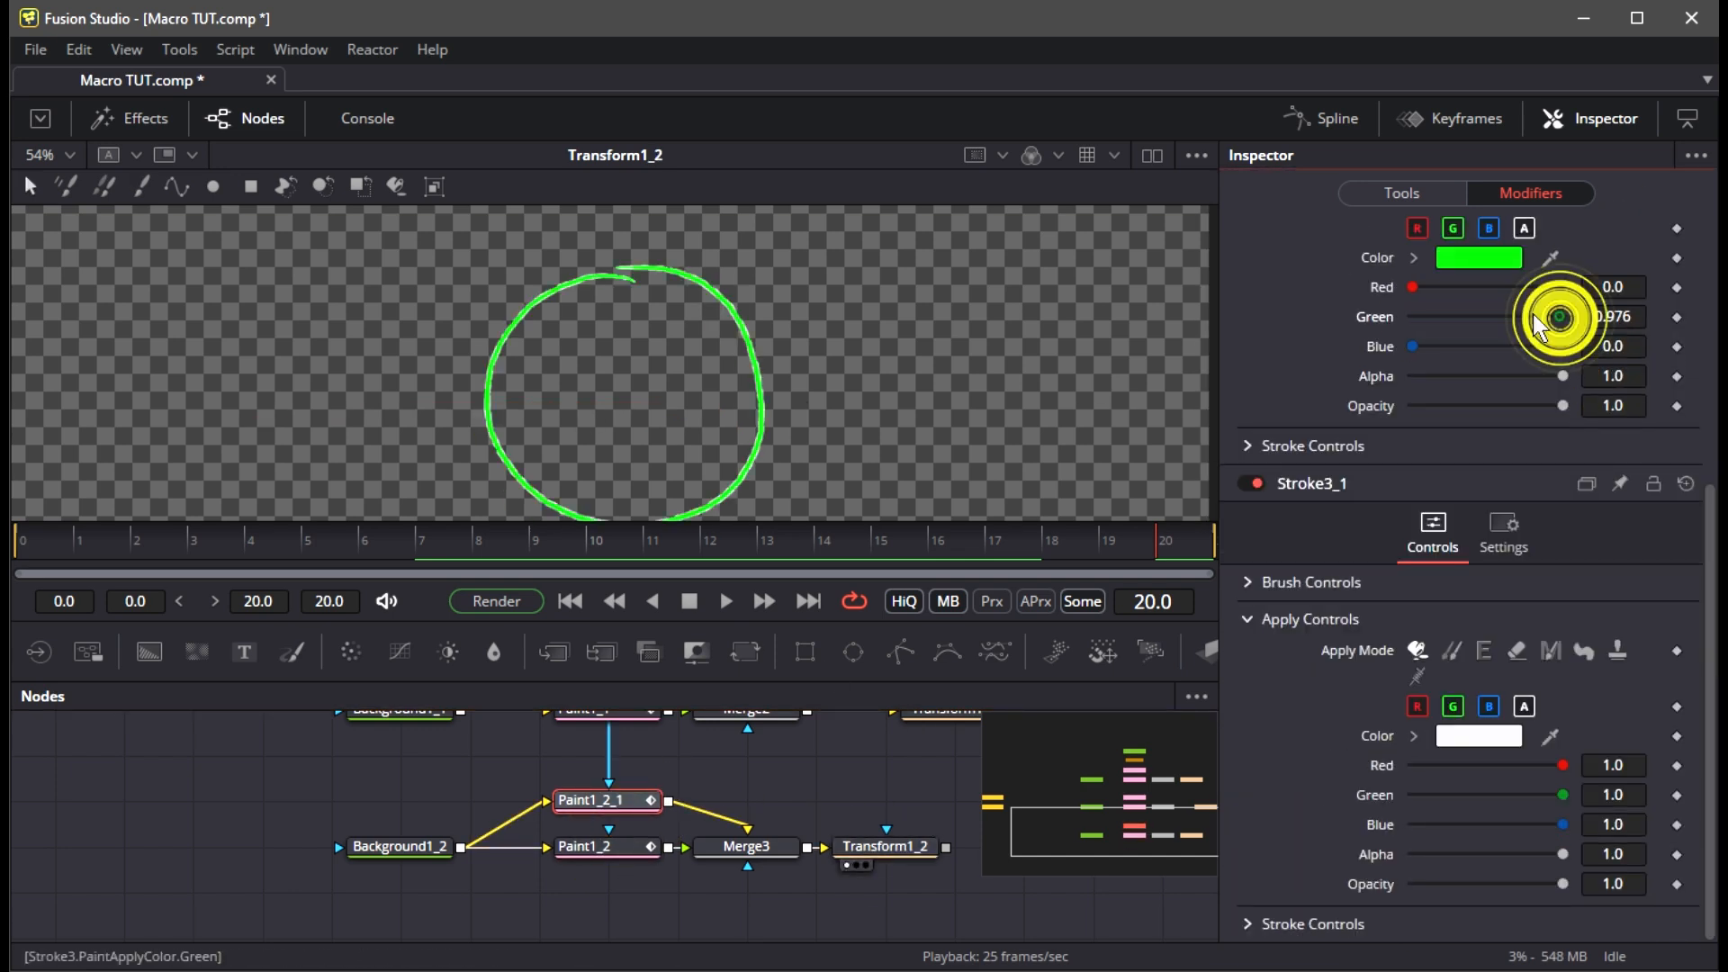
left_click_drag(1560, 317, 1535, 317)
Add empty expressions to the colour channel values of Paint1_2_1's Stroke3_1
left_click(1612, 766)
type("=")
left_click(1613, 825)
type("=")
left_click(1615, 911)
type("=")
Link Stroke3_1's Red, Green, Blue, Alpha and Opacity expressions to the matching Stroke3 values
mouse_move(1710, 684)
left_mouse_down()
mouse_move(1711, 607)
mouse_move(1710, 638)
left_mouse_up()
left_click_drag(1417, 766, 1412, 259)
left_click_drag(1417, 827, 1415, 829)
left_click_drag(1384, 327, 1379, 320)
scroll(1458, 540, "down", 2)
left_click_drag(1417, 772, 1378, 231)
left_click_drag(1417, 887, 1377, 266)
scroll(759, 802, "down", 1)
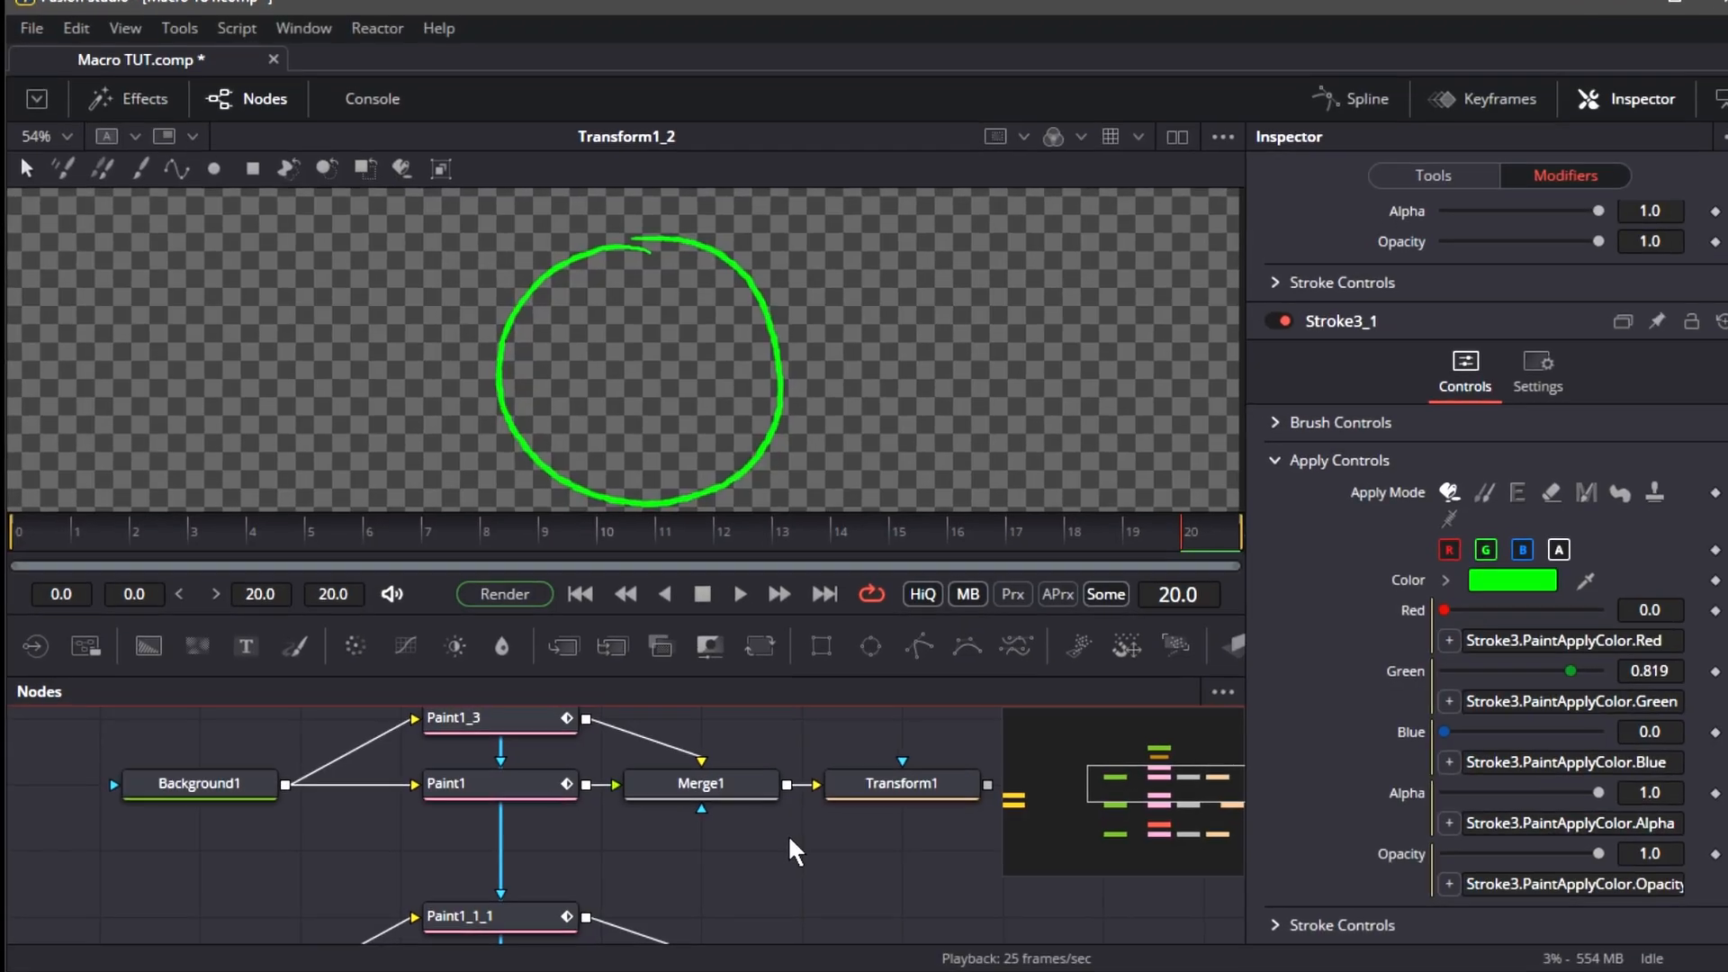
Select the line's nodes, including the Bitmap1 mask, Paint1, Paint1_3, Background1, Merge1 and Transform1, and start creating a macro from them
scroll(789, 837, "down", 2)
left_click_drag(788, 837, 801, 869)
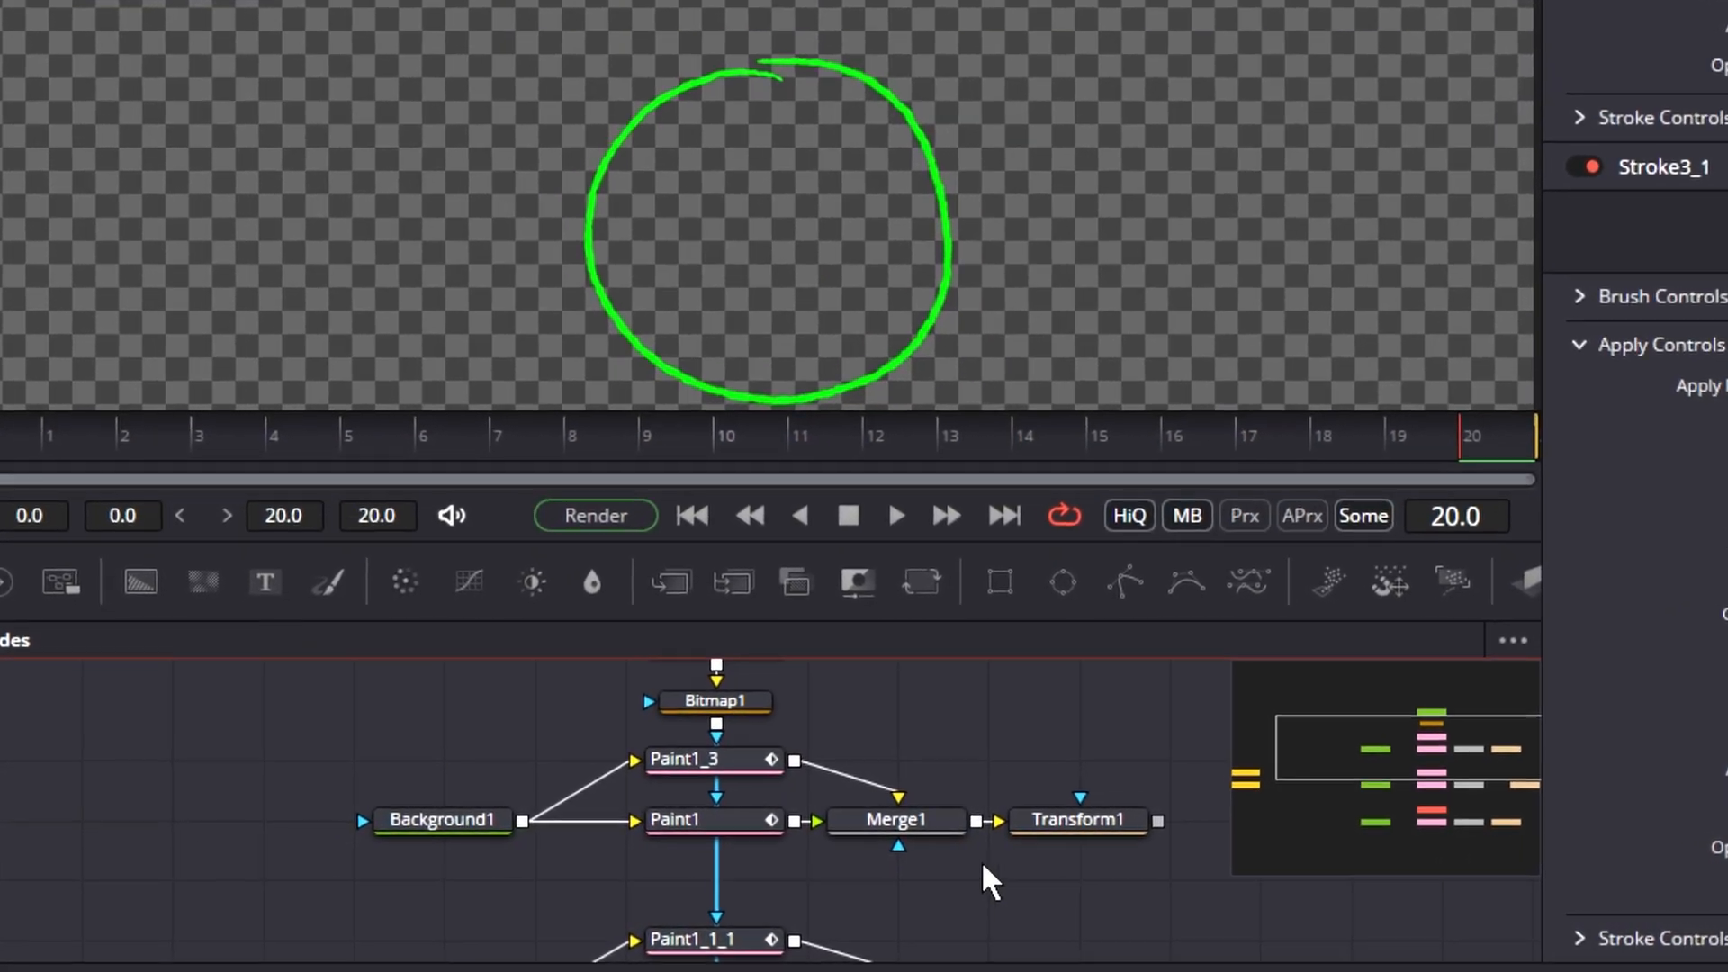
left_click(1044, 821)
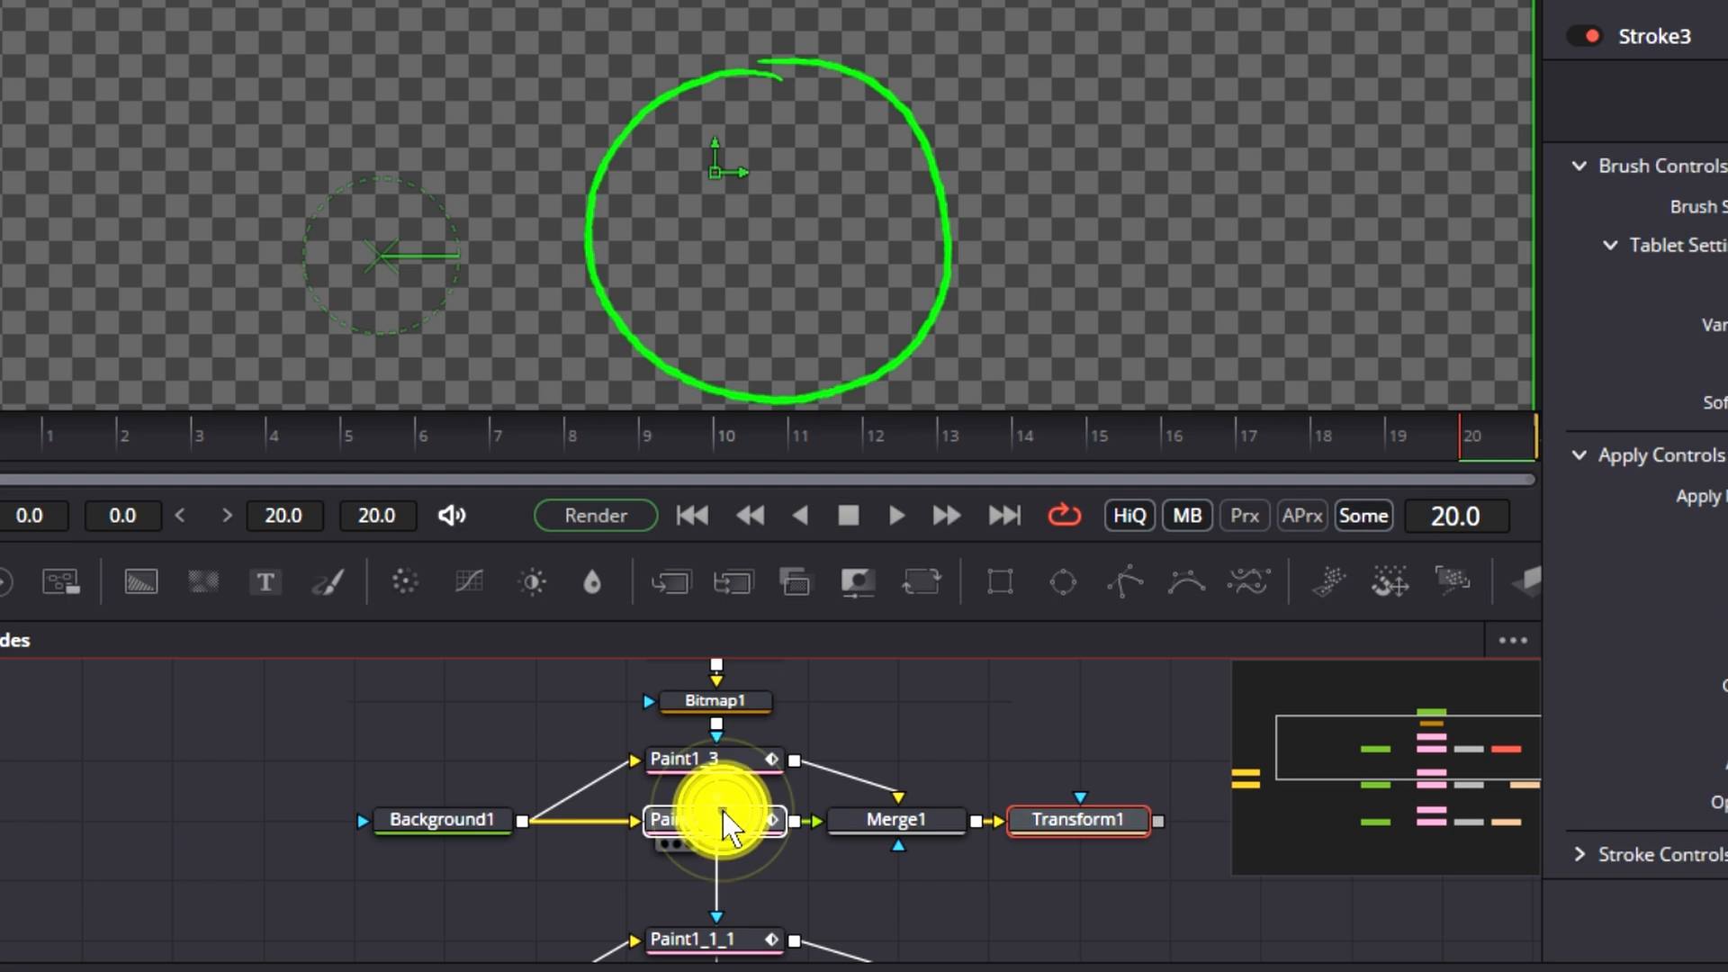
mouse_move(1228, 905)
left_mouse_down()
mouse_move(849, 638)
mouse_move(450, 644)
mouse_move(434, 628)
left_mouse_up()
key("ctrl+v")
right_click(924, 779)
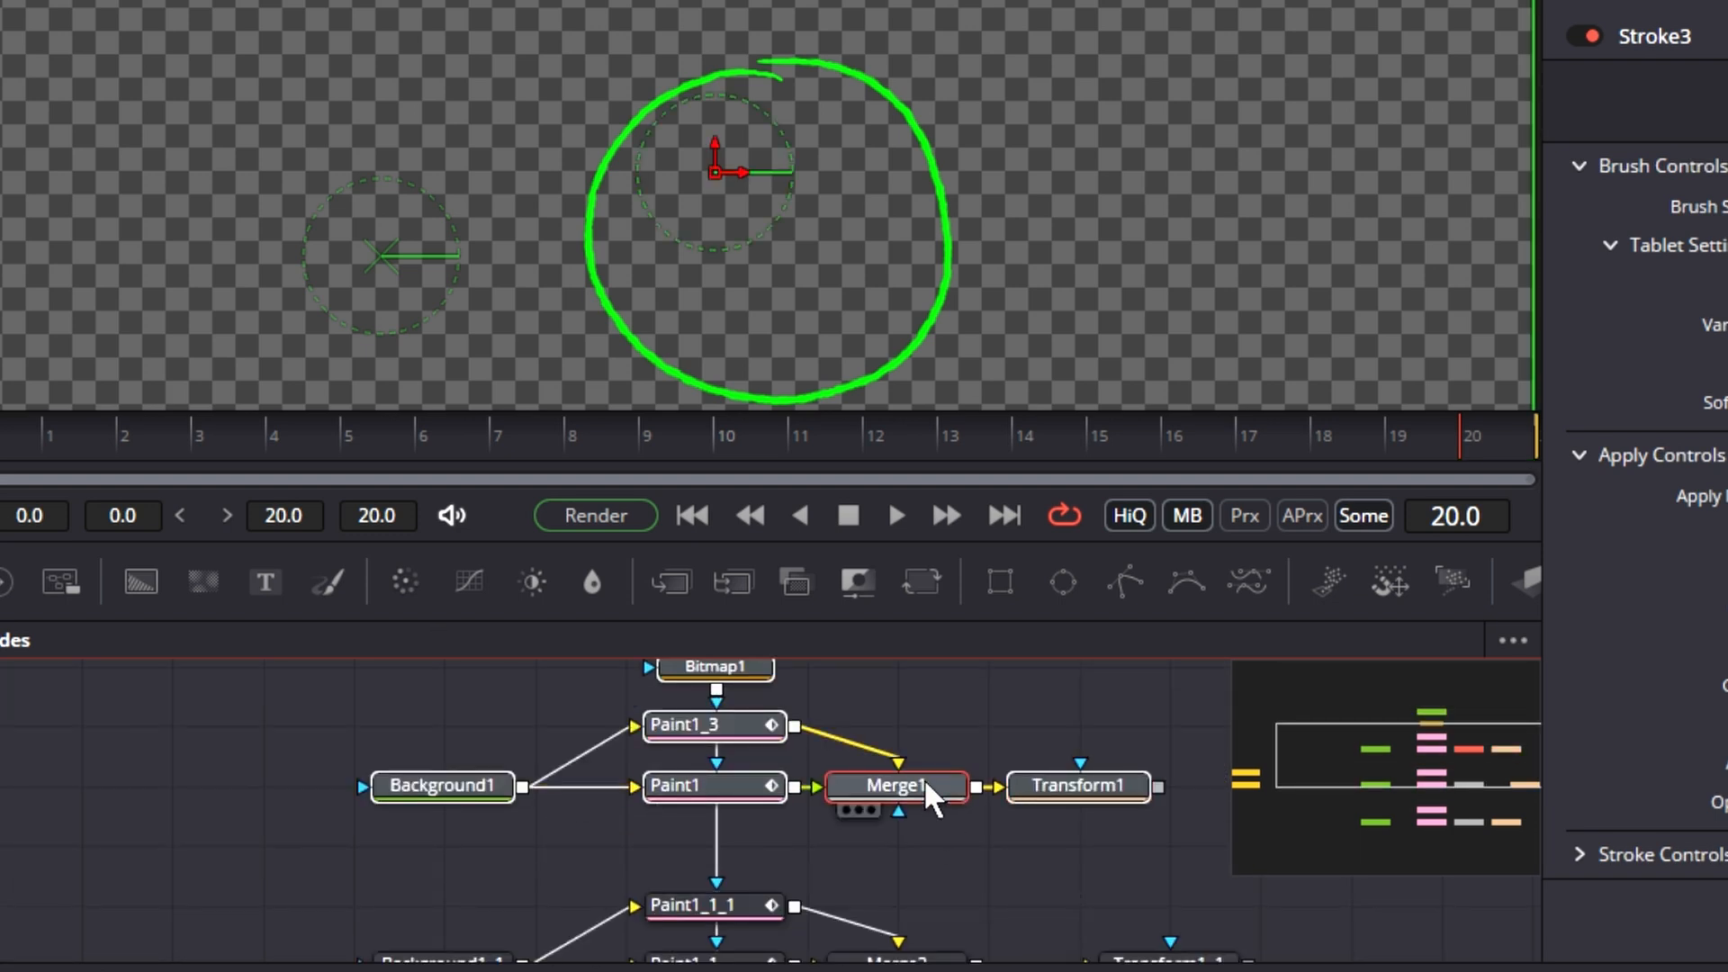
mouse_move(1040, 236)
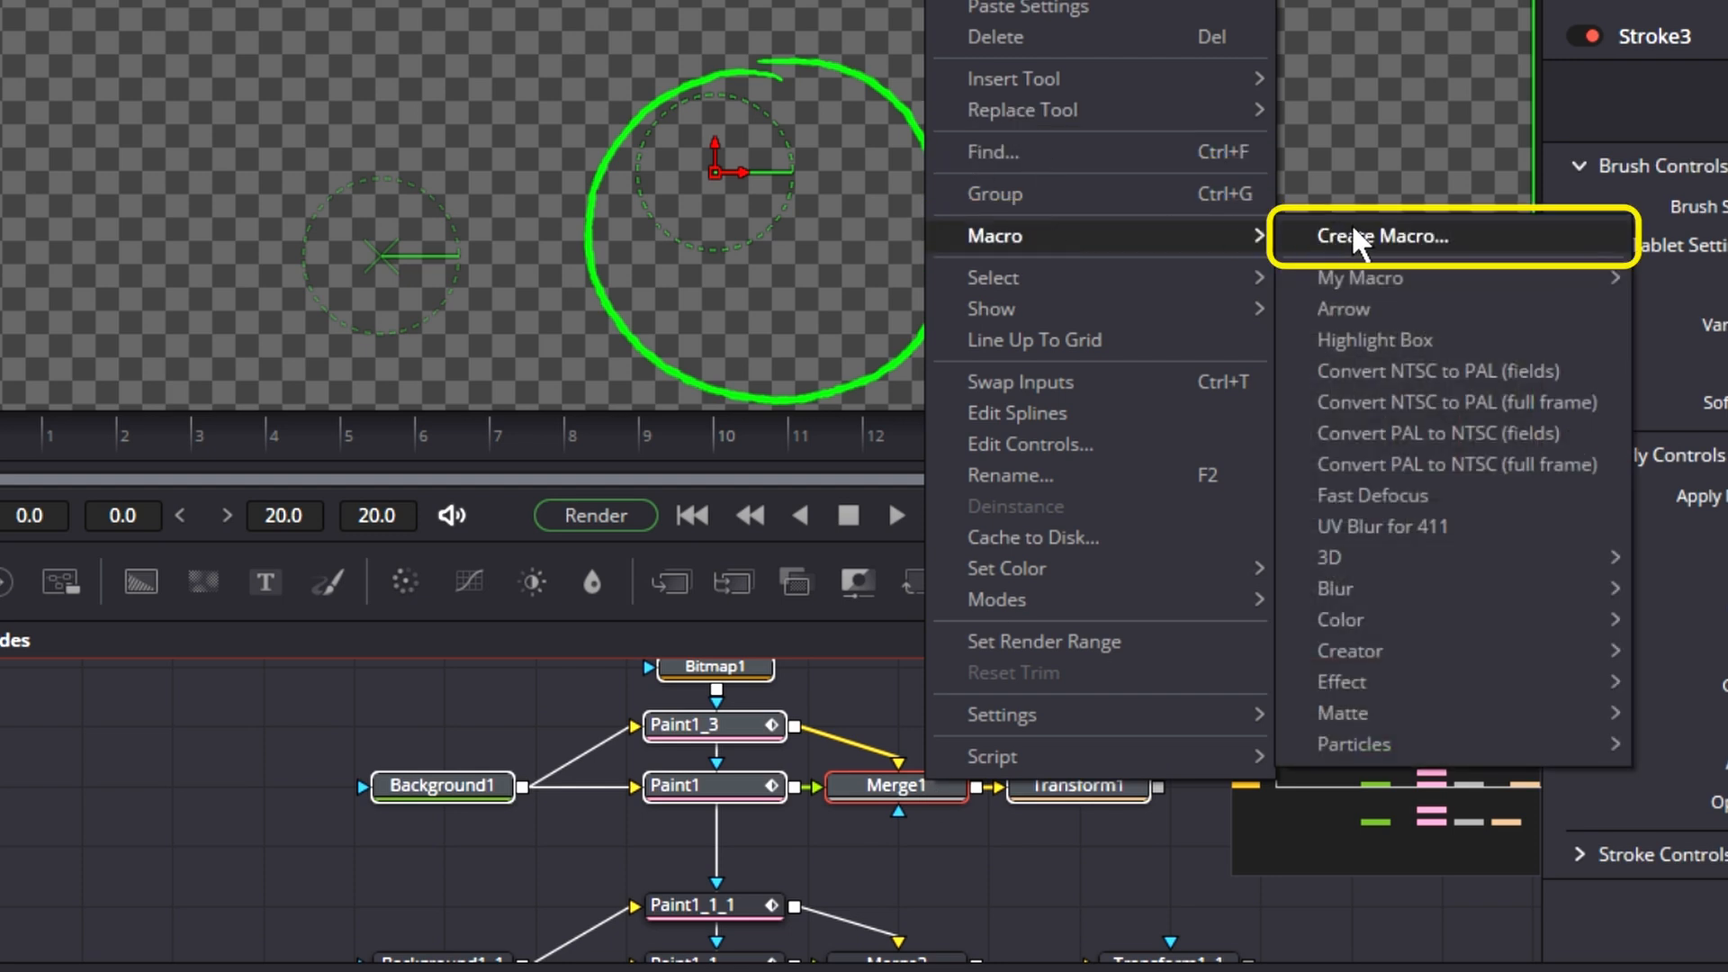
left_click(1352, 230)
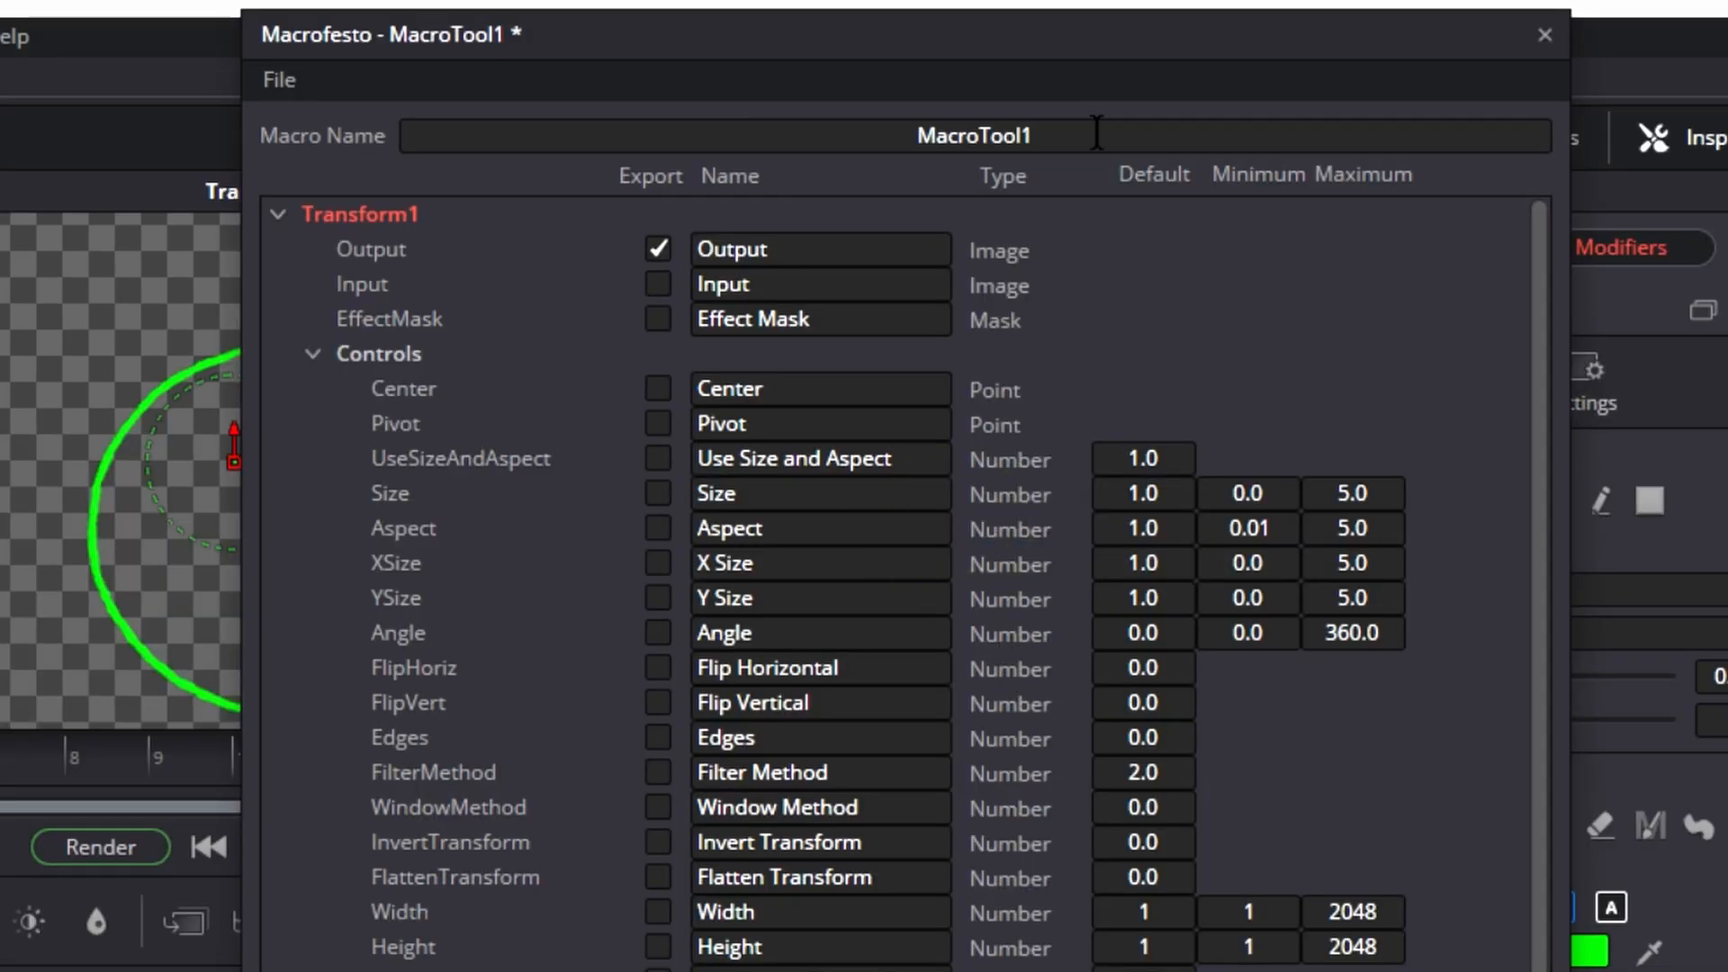
Name the macro Handrawn Line
left_click_drag(1097, 133, 638, 133)
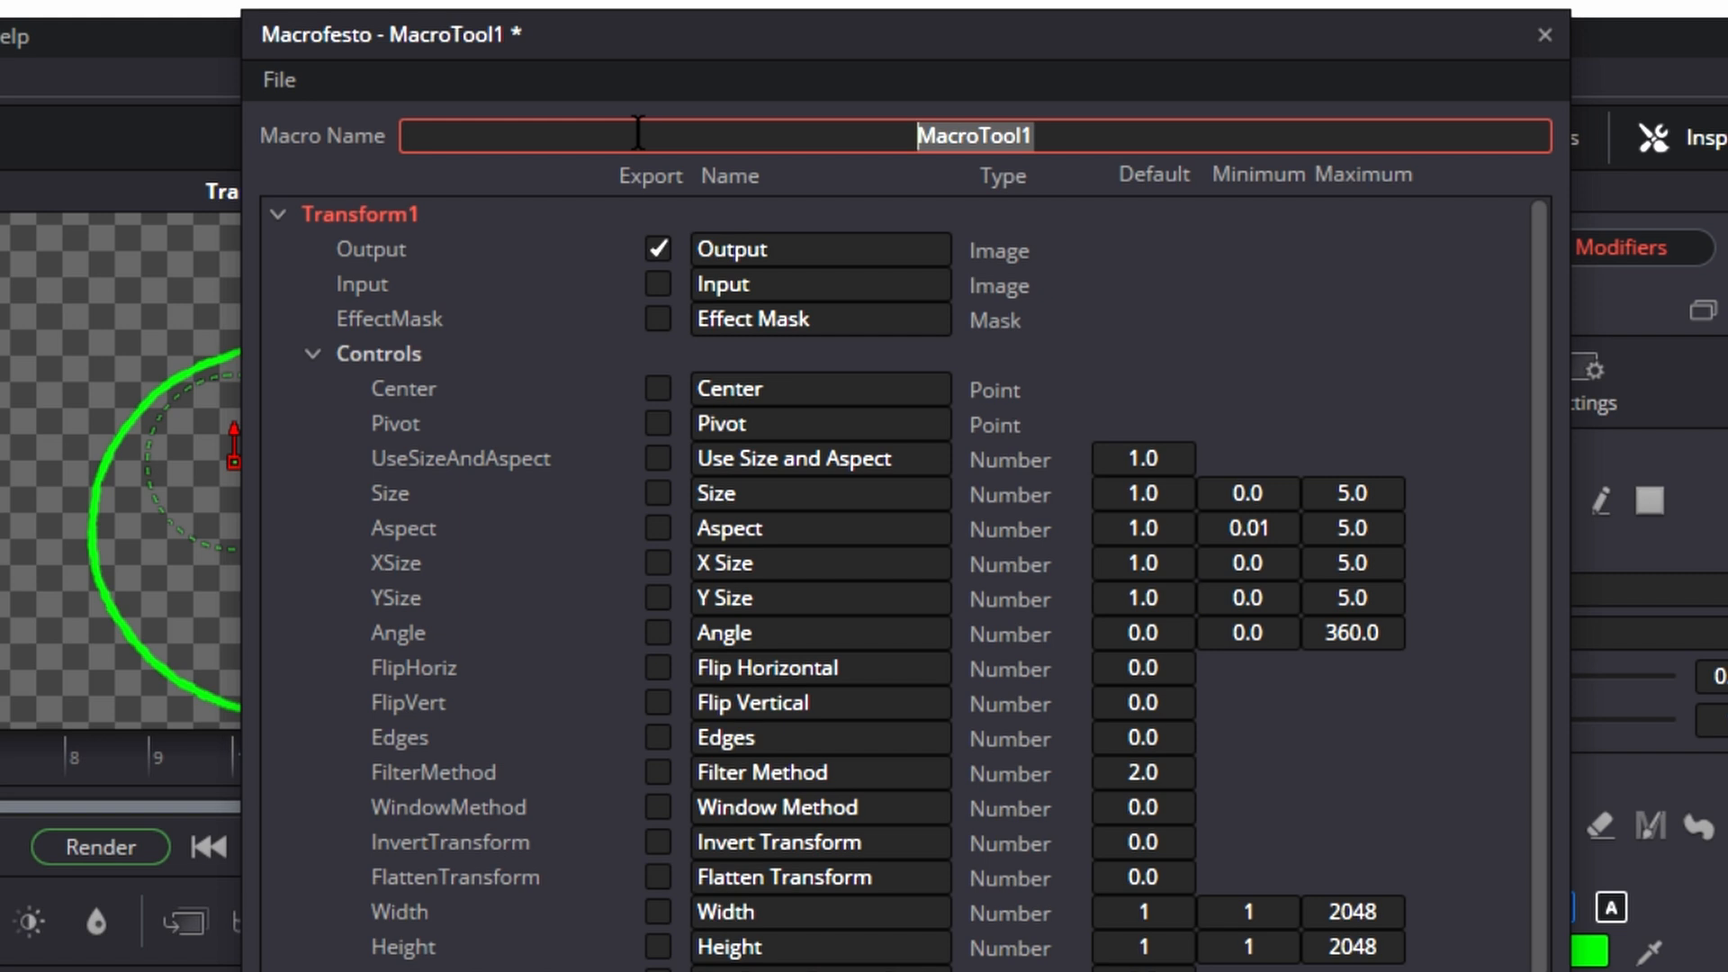
type("Hand")
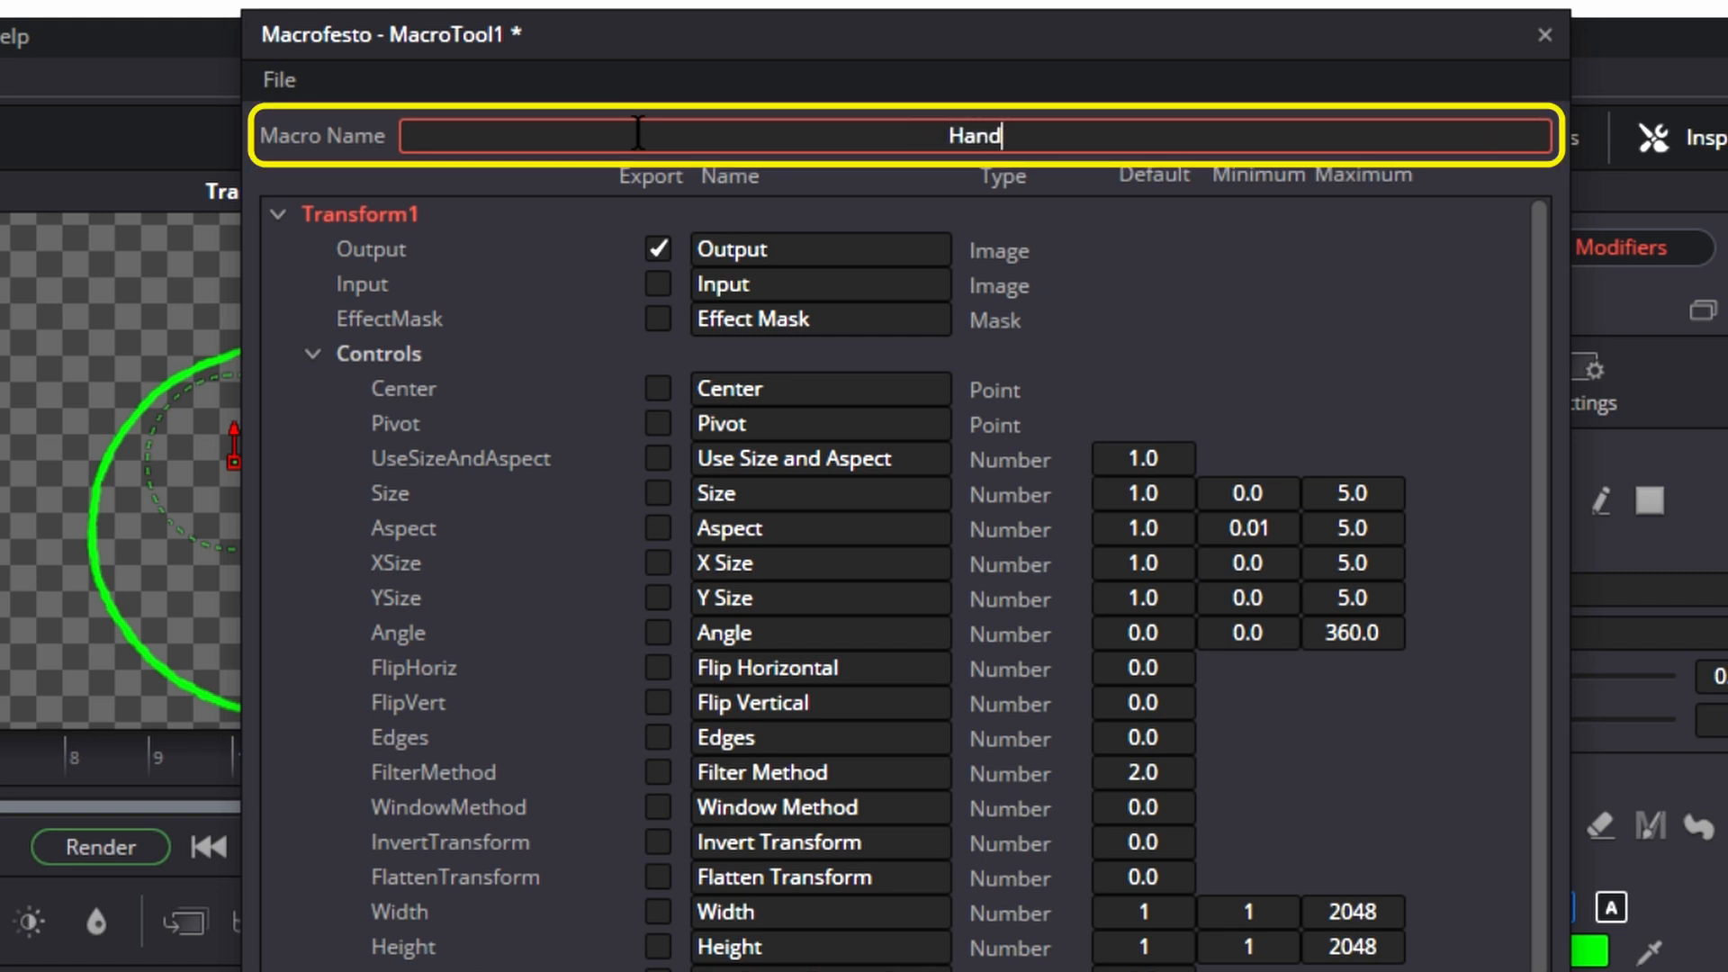
type("rawn Line")
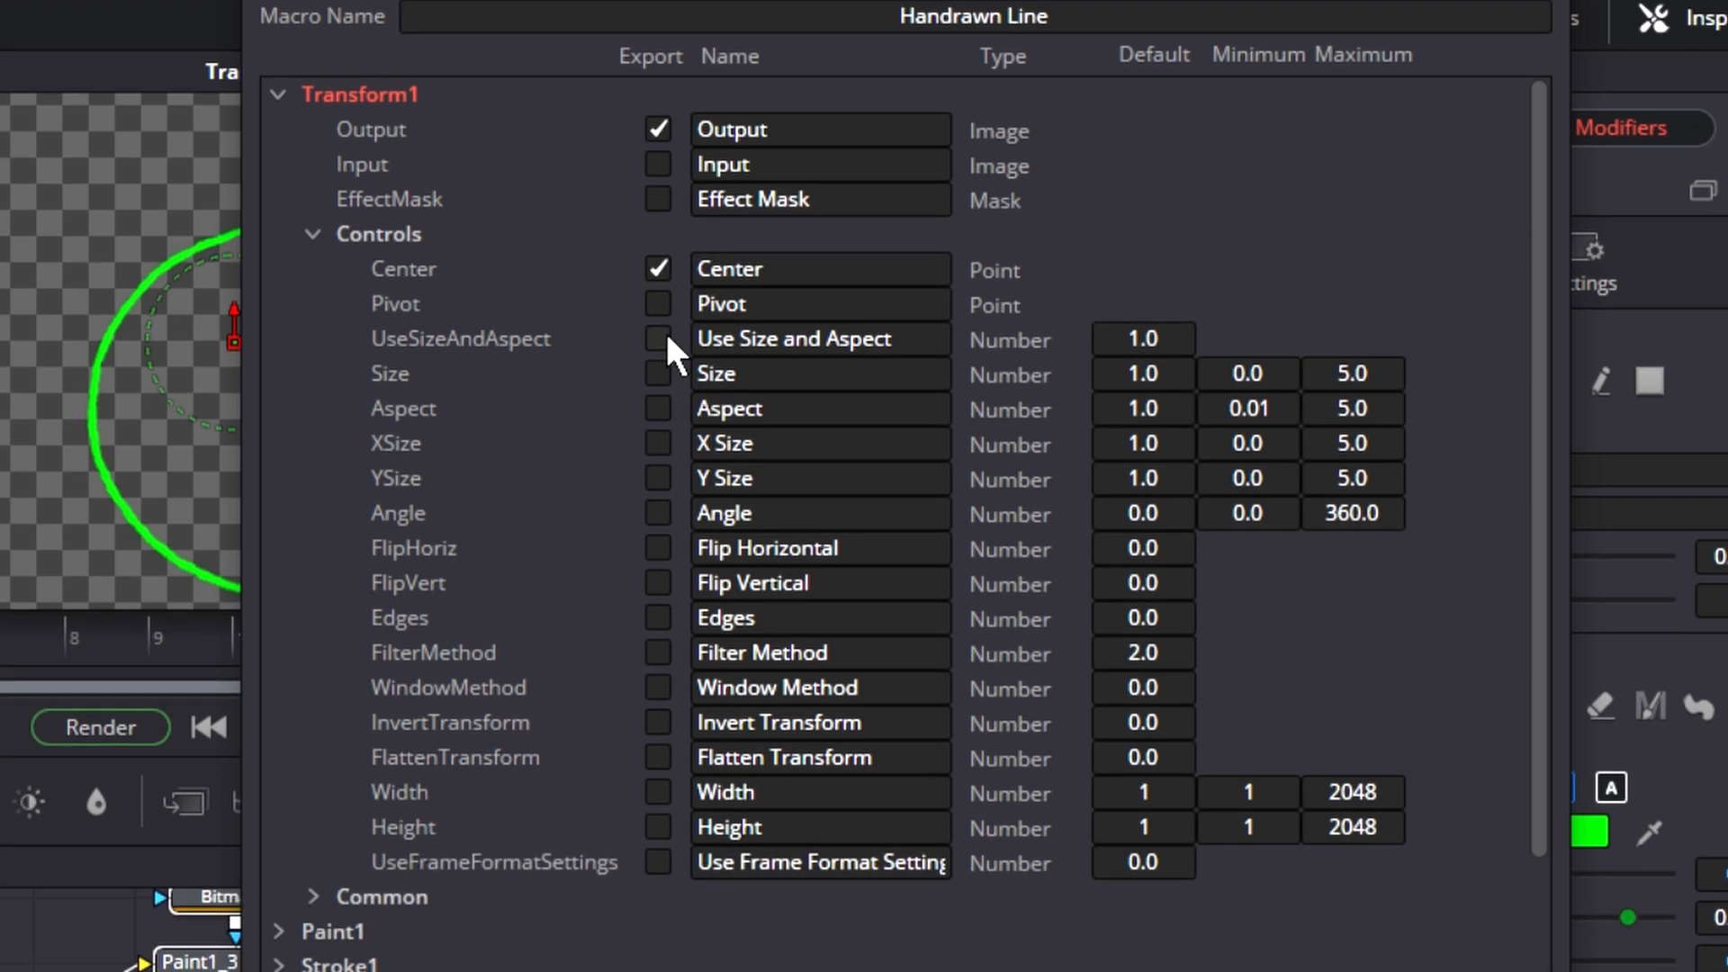
Export Transform1's Center, Use Size and Aspect, Size, Aspect, X Size, Y Size, Angle, Flip Horizontal and Flip Vertical controls
left_click(658, 459)
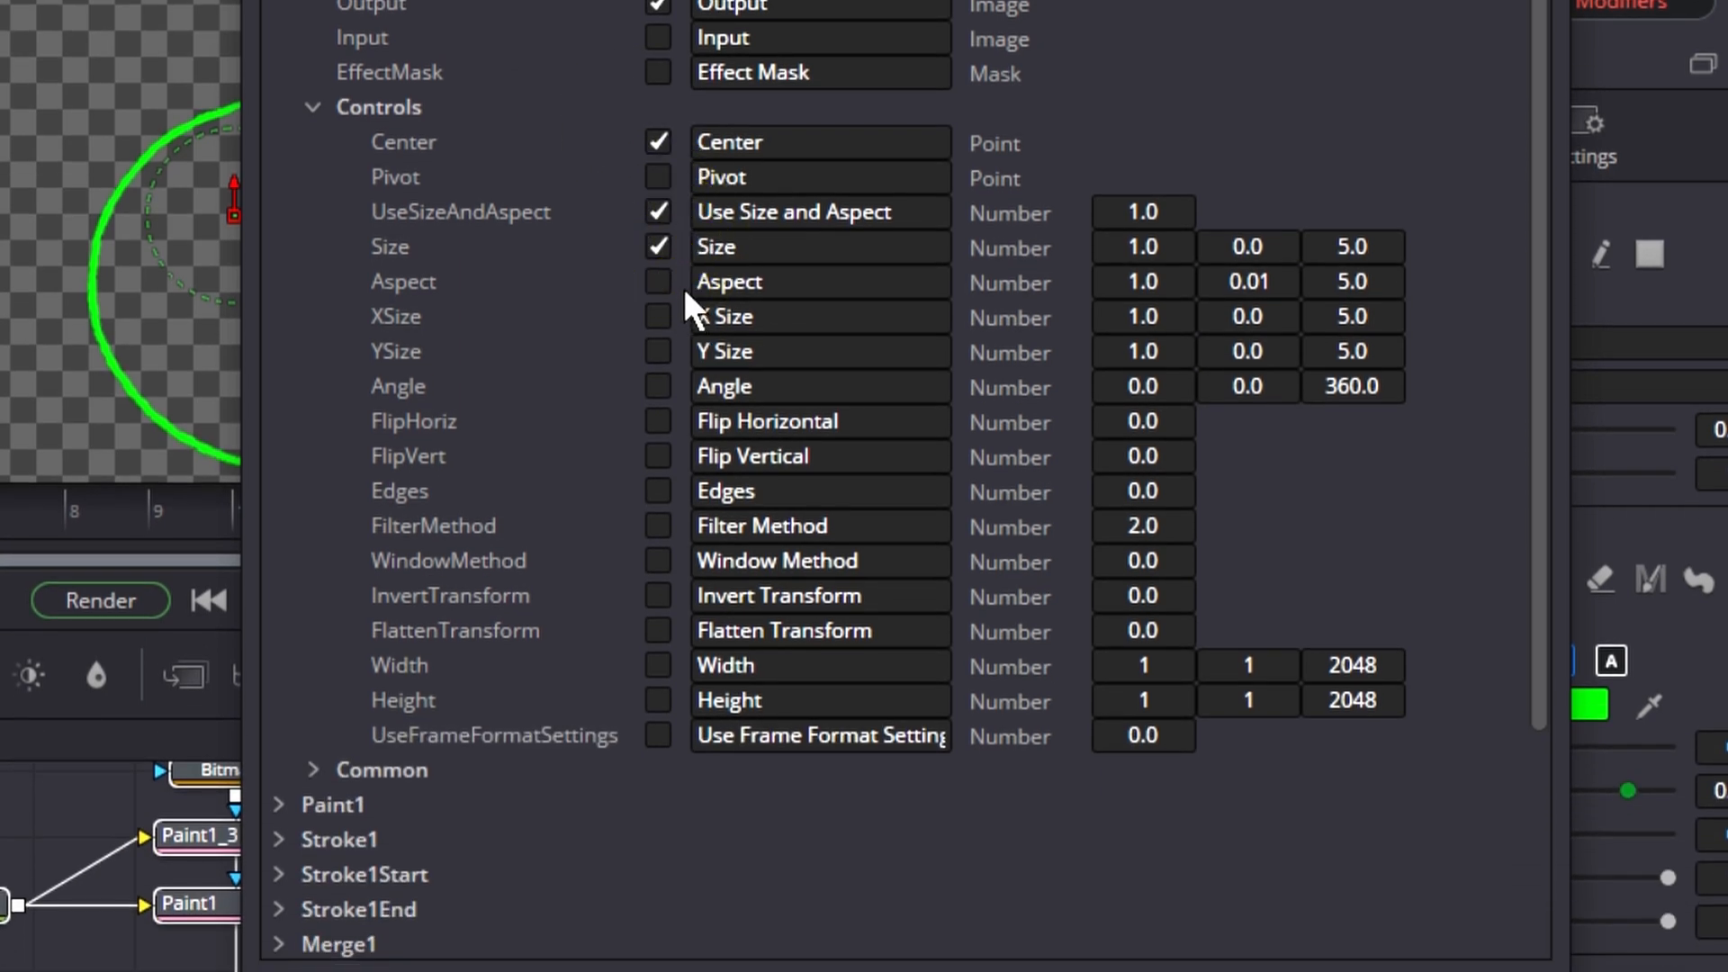
left_click(664, 386)
left_click(661, 422)
left_click(660, 455)
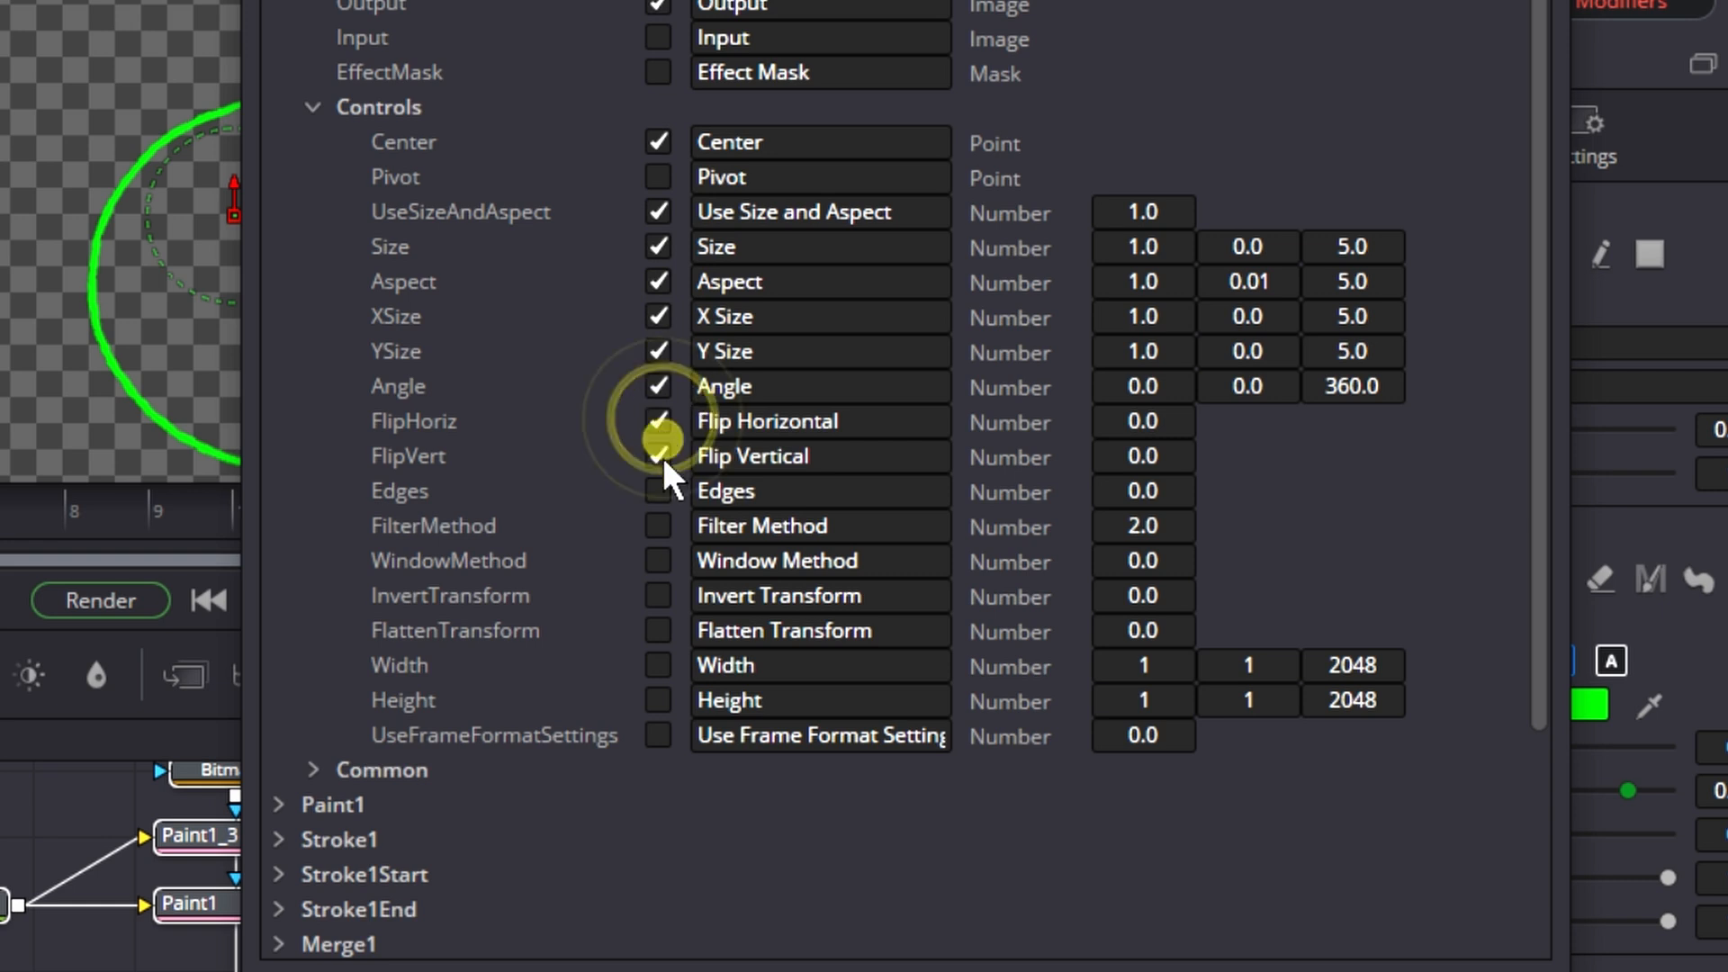
Export Stroke1's PaintApplyColor Red, Green, Blue, Alpha and Opacity controls in the macro
scroll(607, 518, "down", 3)
left_click(277, 563)
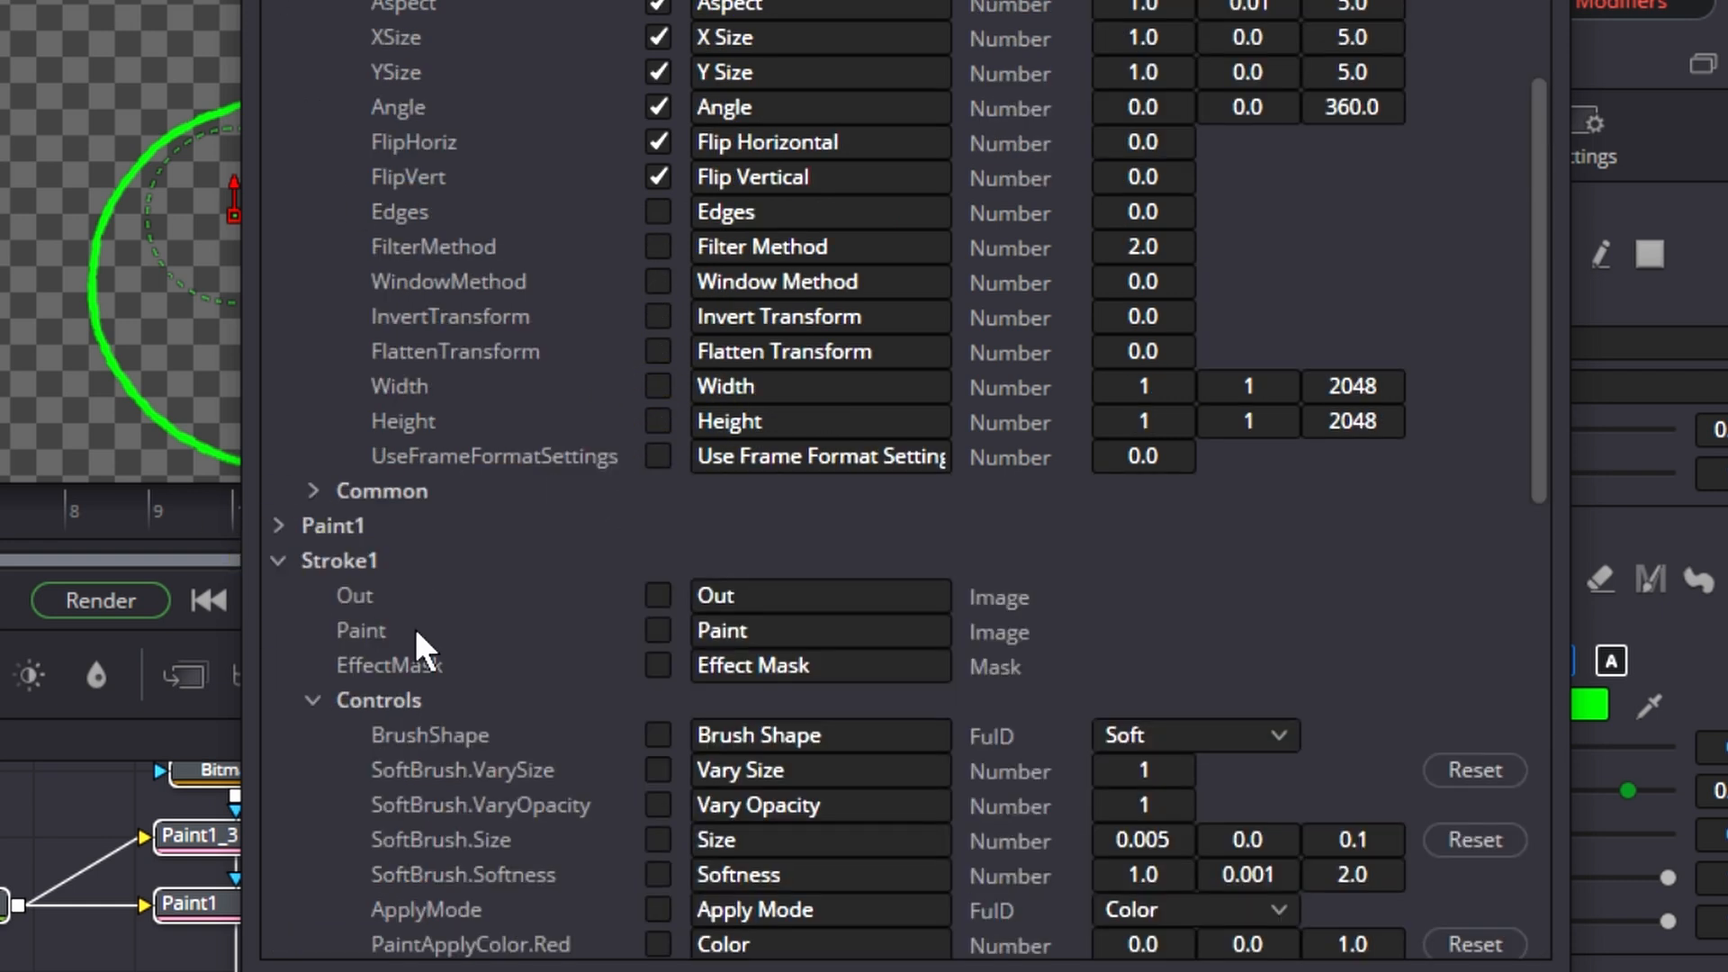
scroll(418, 635, "down", 2)
scroll(418, 636, "down", 1)
left_click(658, 525)
left_click(658, 561)
left_click(658, 596)
left_click(658, 630)
left_click(658, 666)
Rename the exported Stroke1 colour controls to Color R, Color G, Color B and Alpha
left_click(715, 530)
left_click(791, 531)
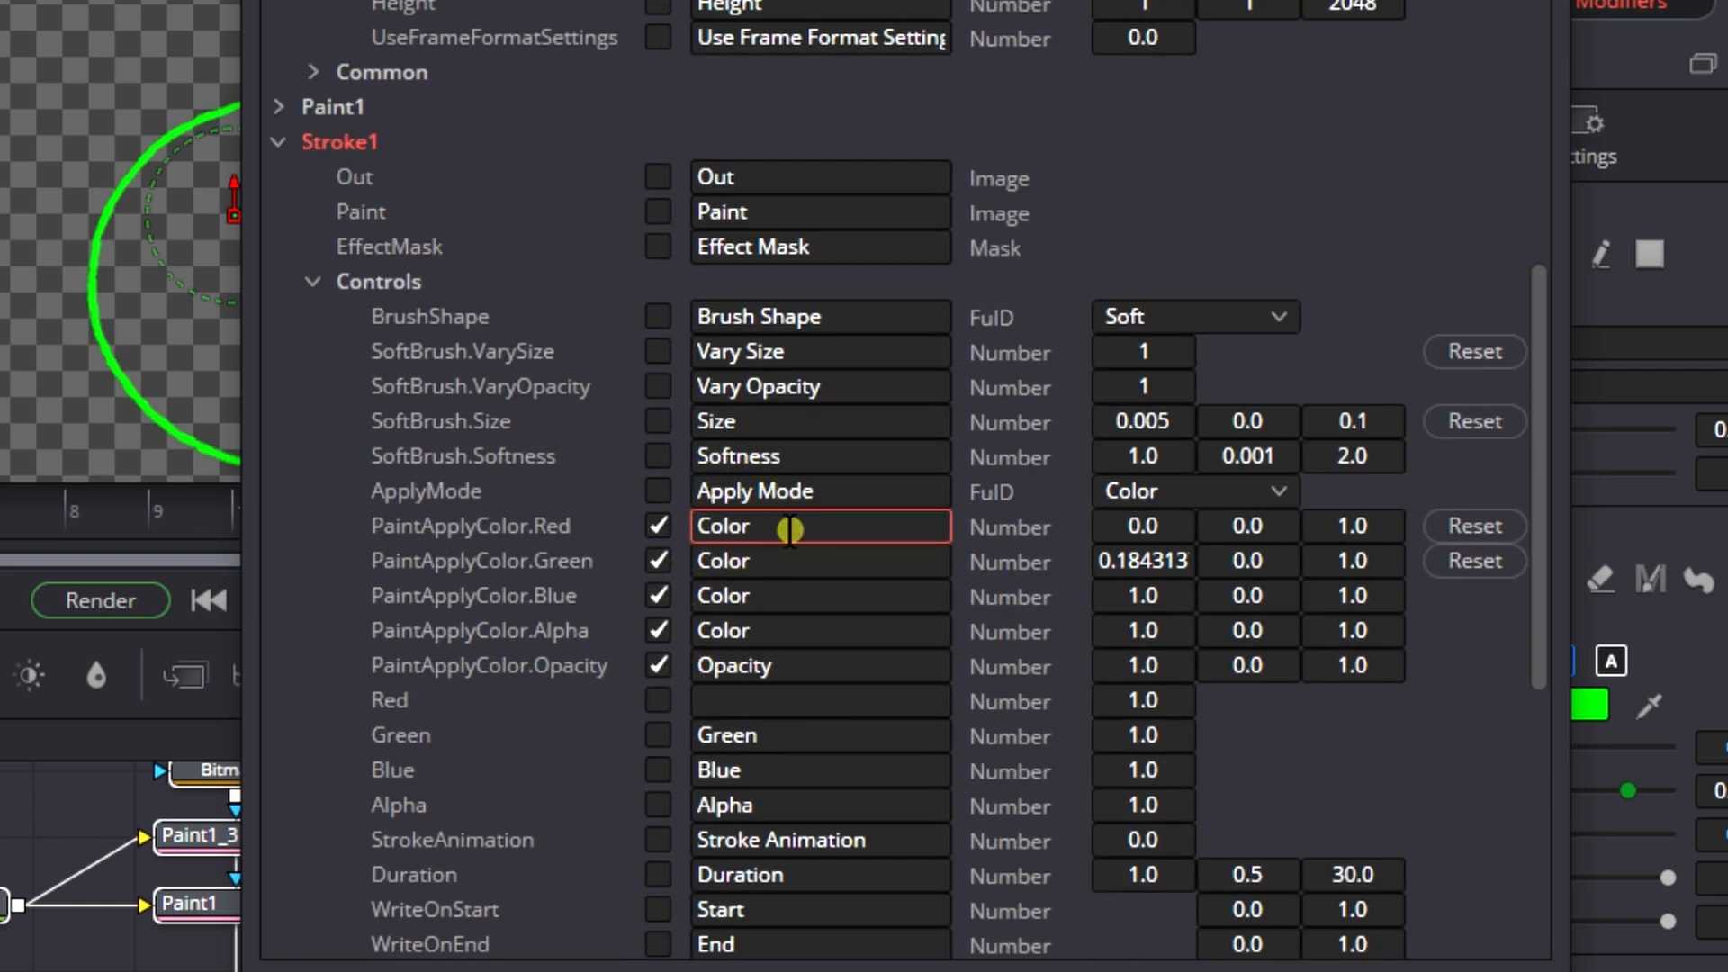
double_click(792, 630)
type("Alpha")
key("Return")
scroll(709, 528, "down", 2)
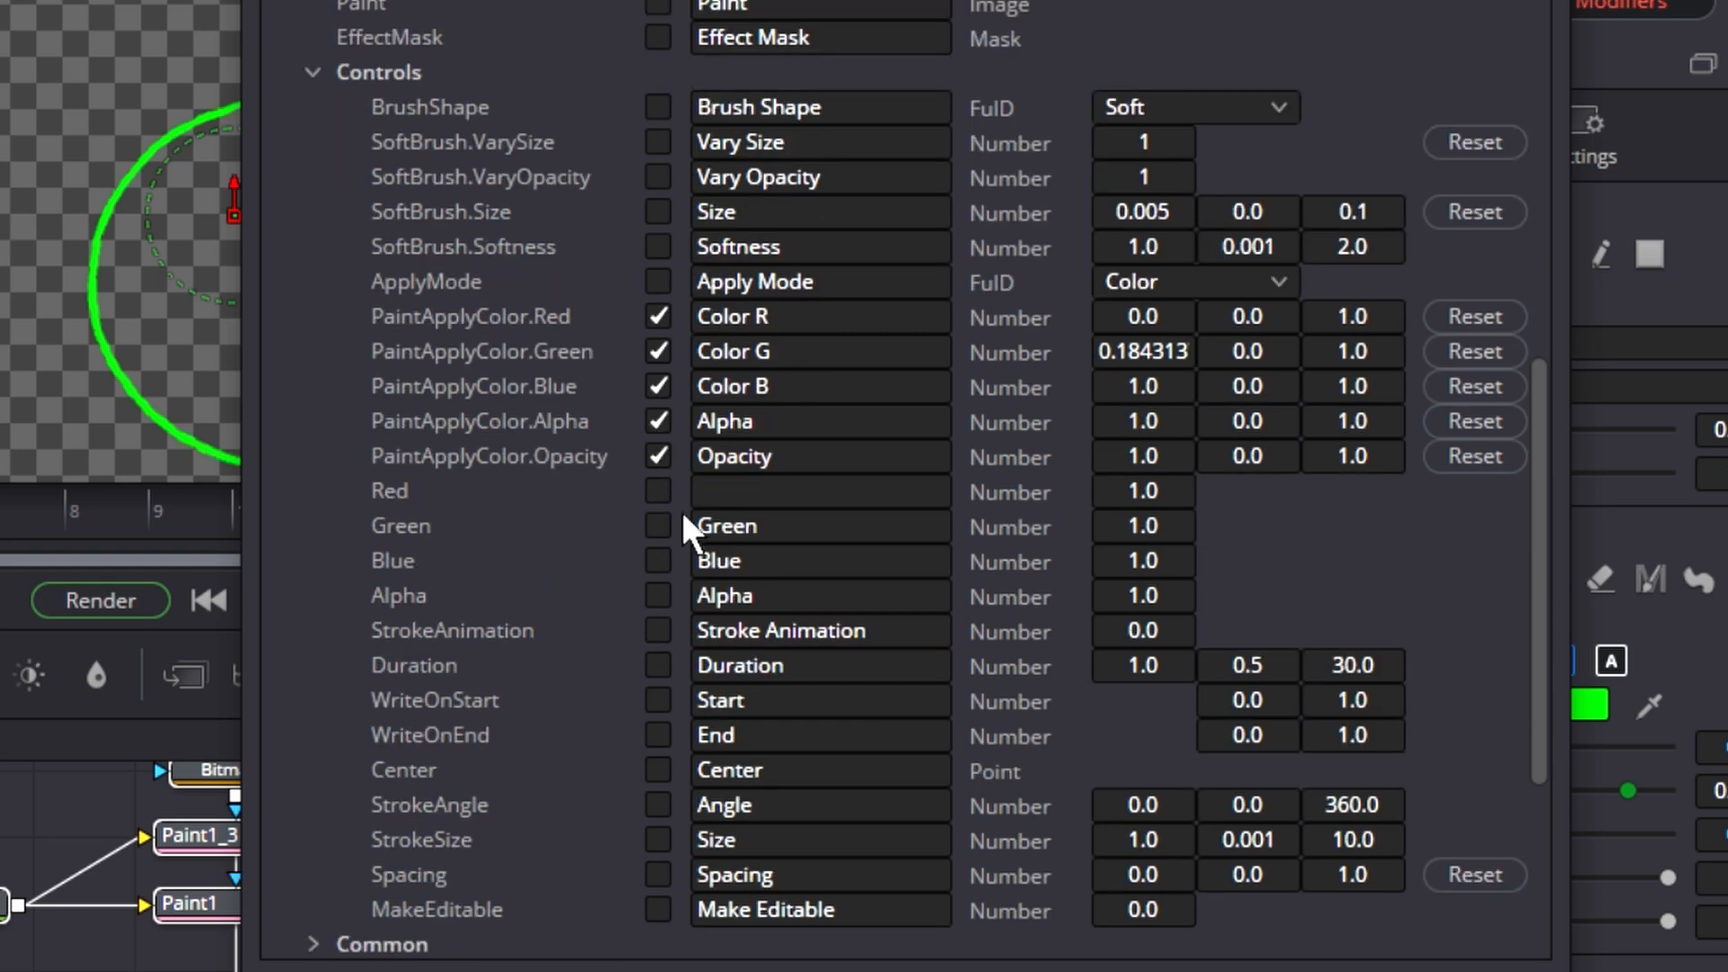
Save the macro as Handrawn Line in the Macros folder
scroll(655, 667, "up", 5)
left_click(284, 79)
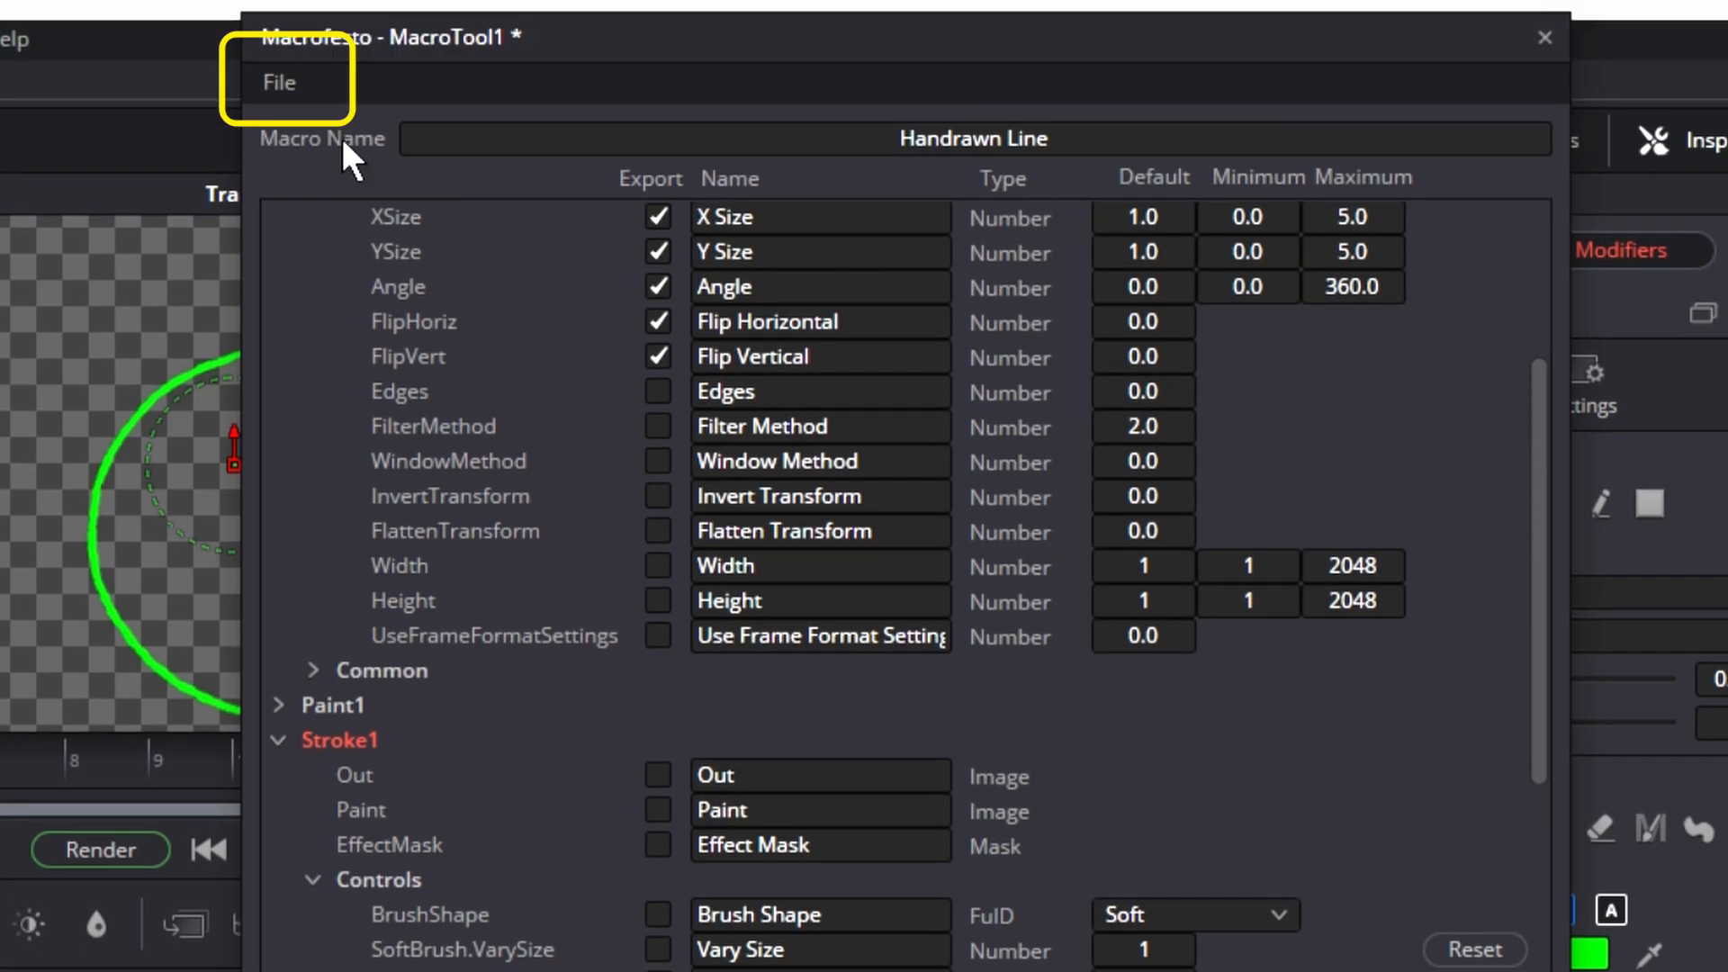
left_click(364, 253)
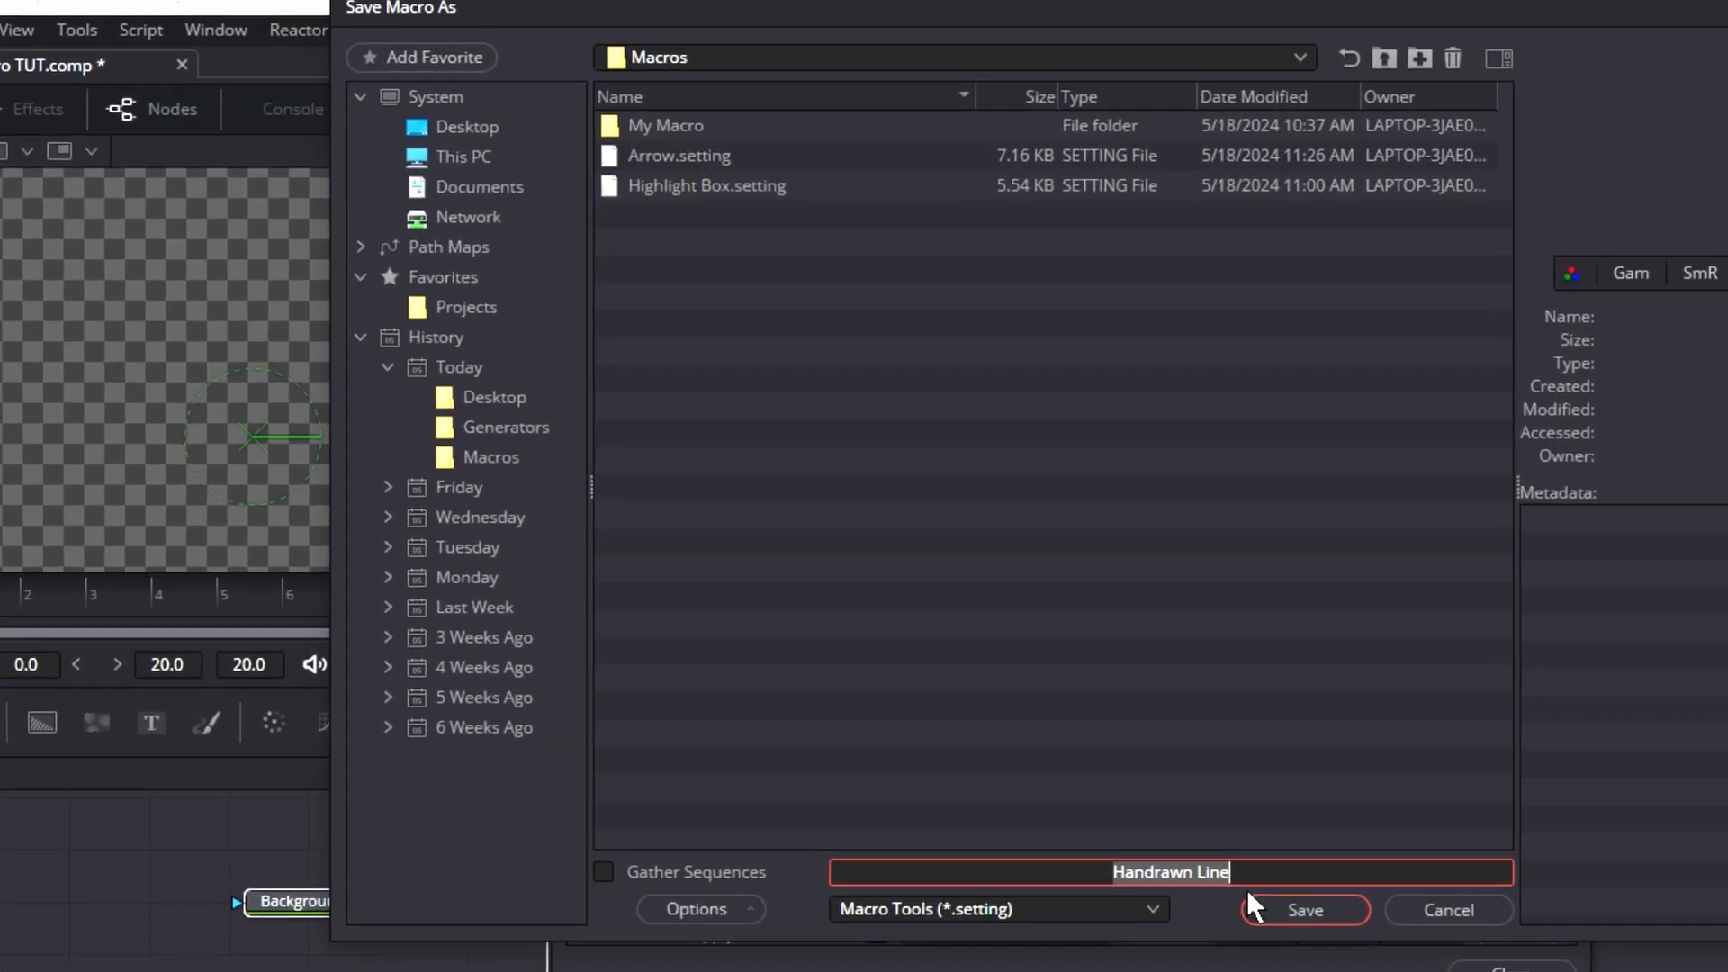
left_click(1296, 907)
Save the macro as the group Handrawn Line.setting in the Generators folder within DaVinci Resolve's Support and Fusion folders
left_click(579, 58)
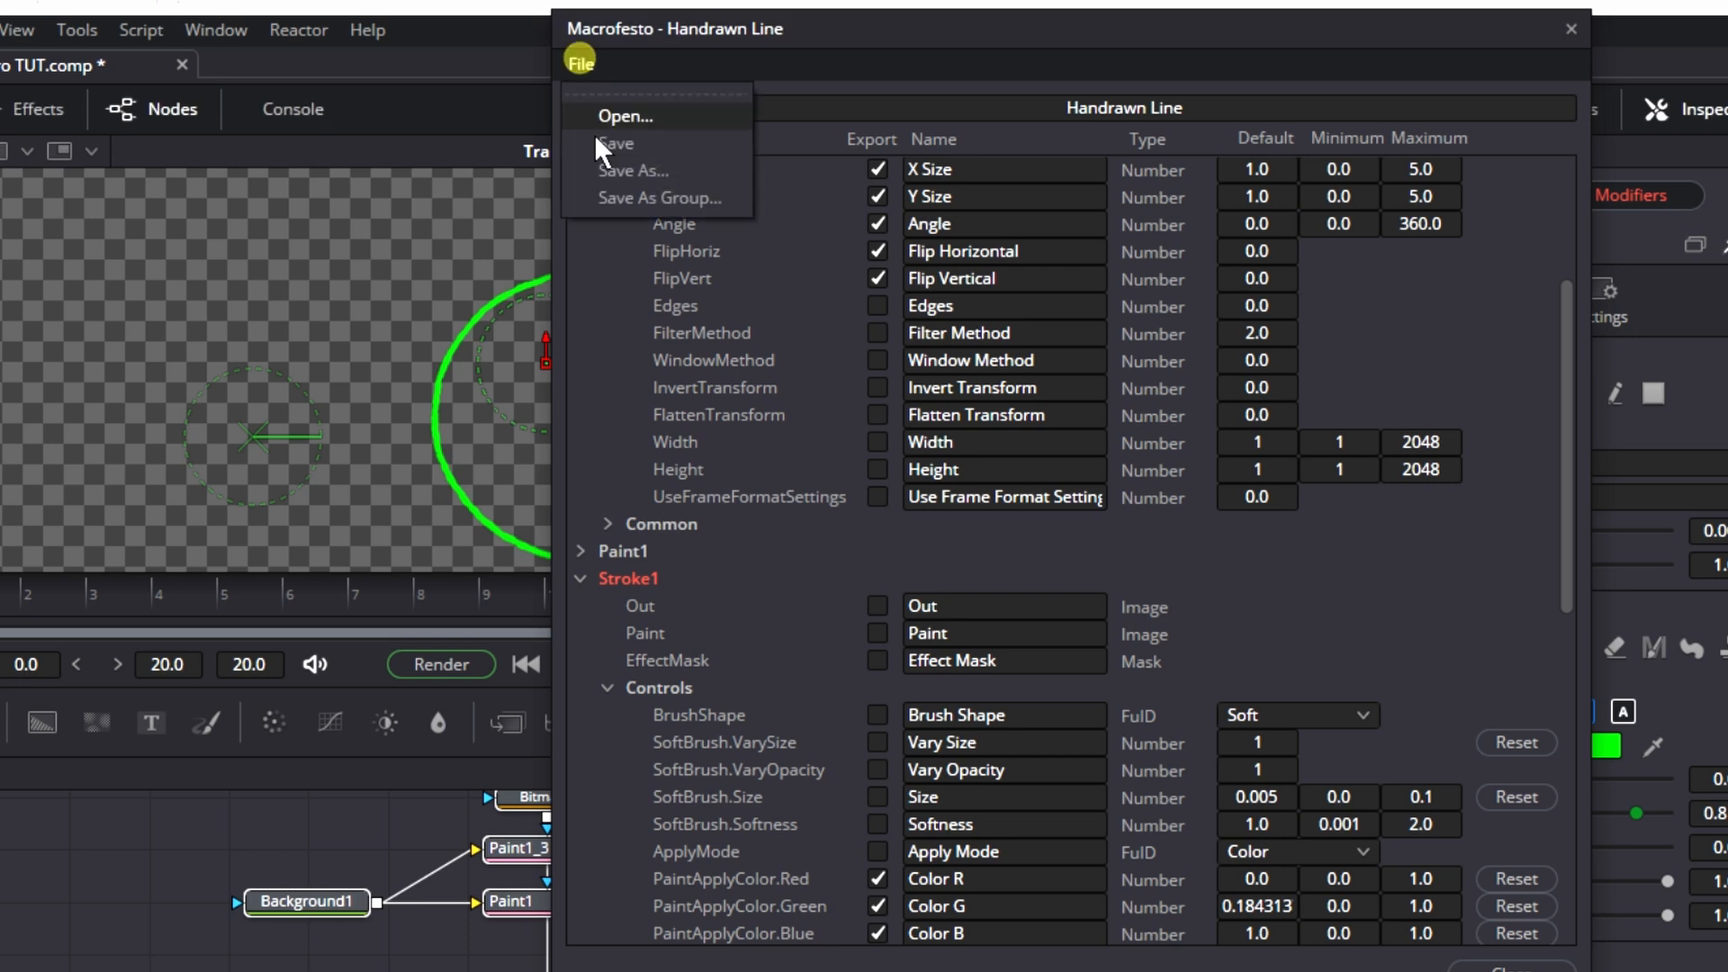
left_click(666, 198)
left_click(1300, 56)
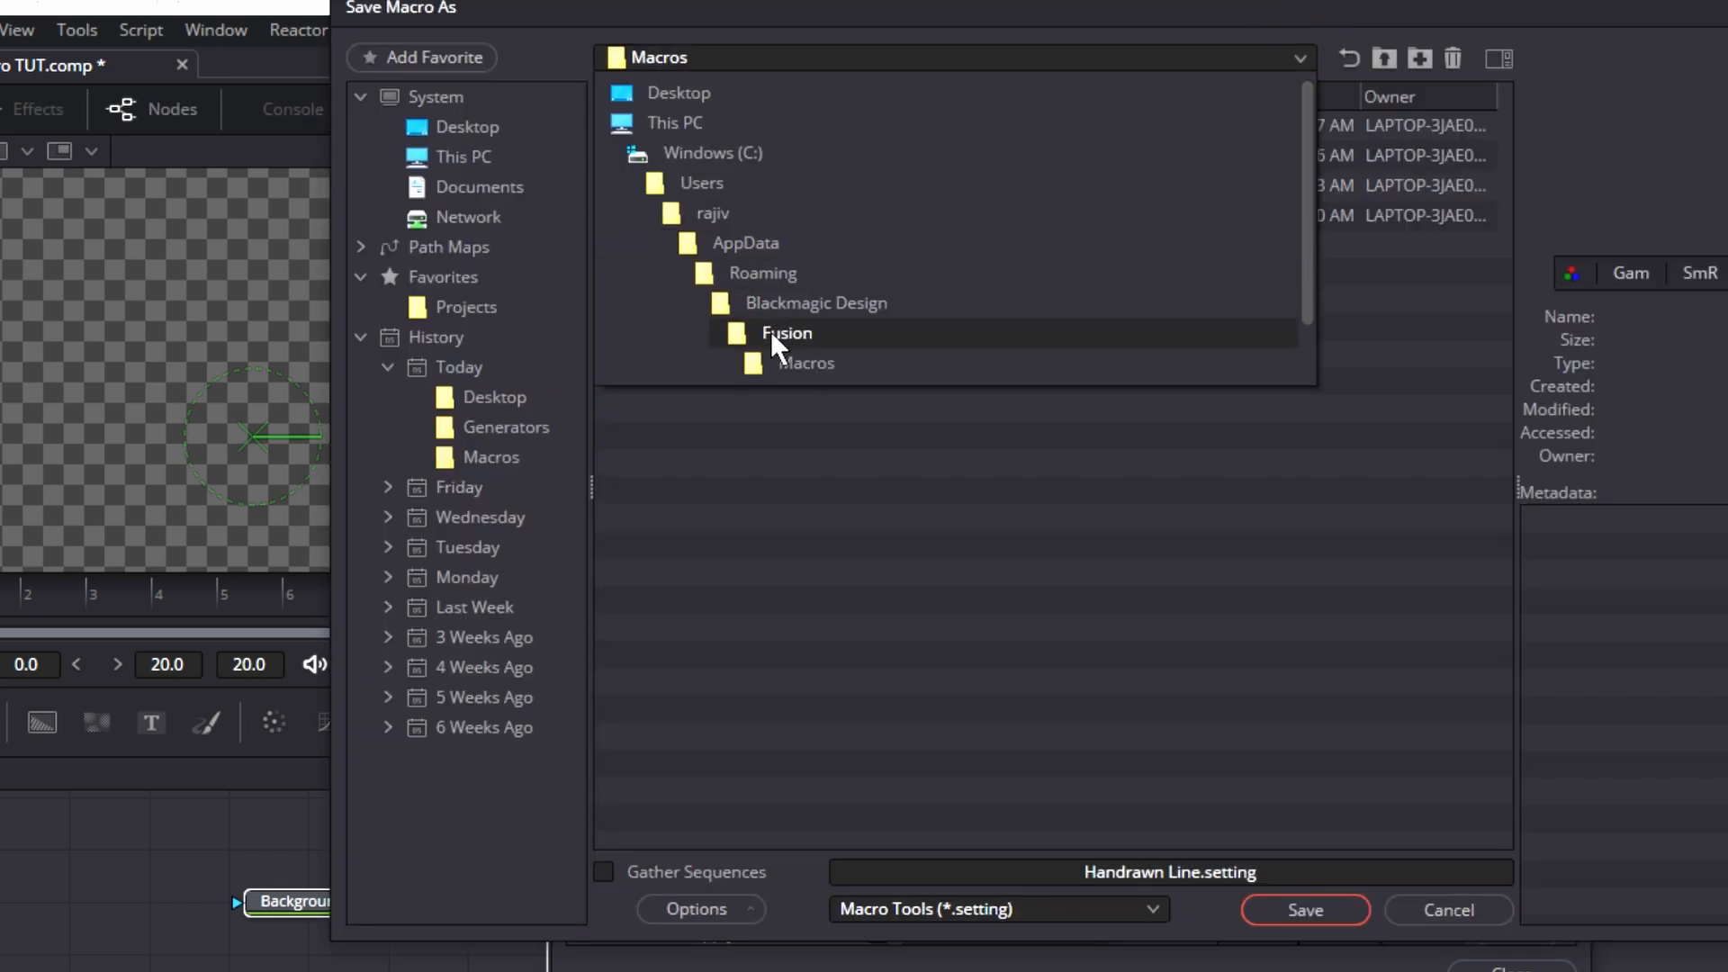
left_click(792, 303)
double_click(694, 127)
double_click(657, 154)
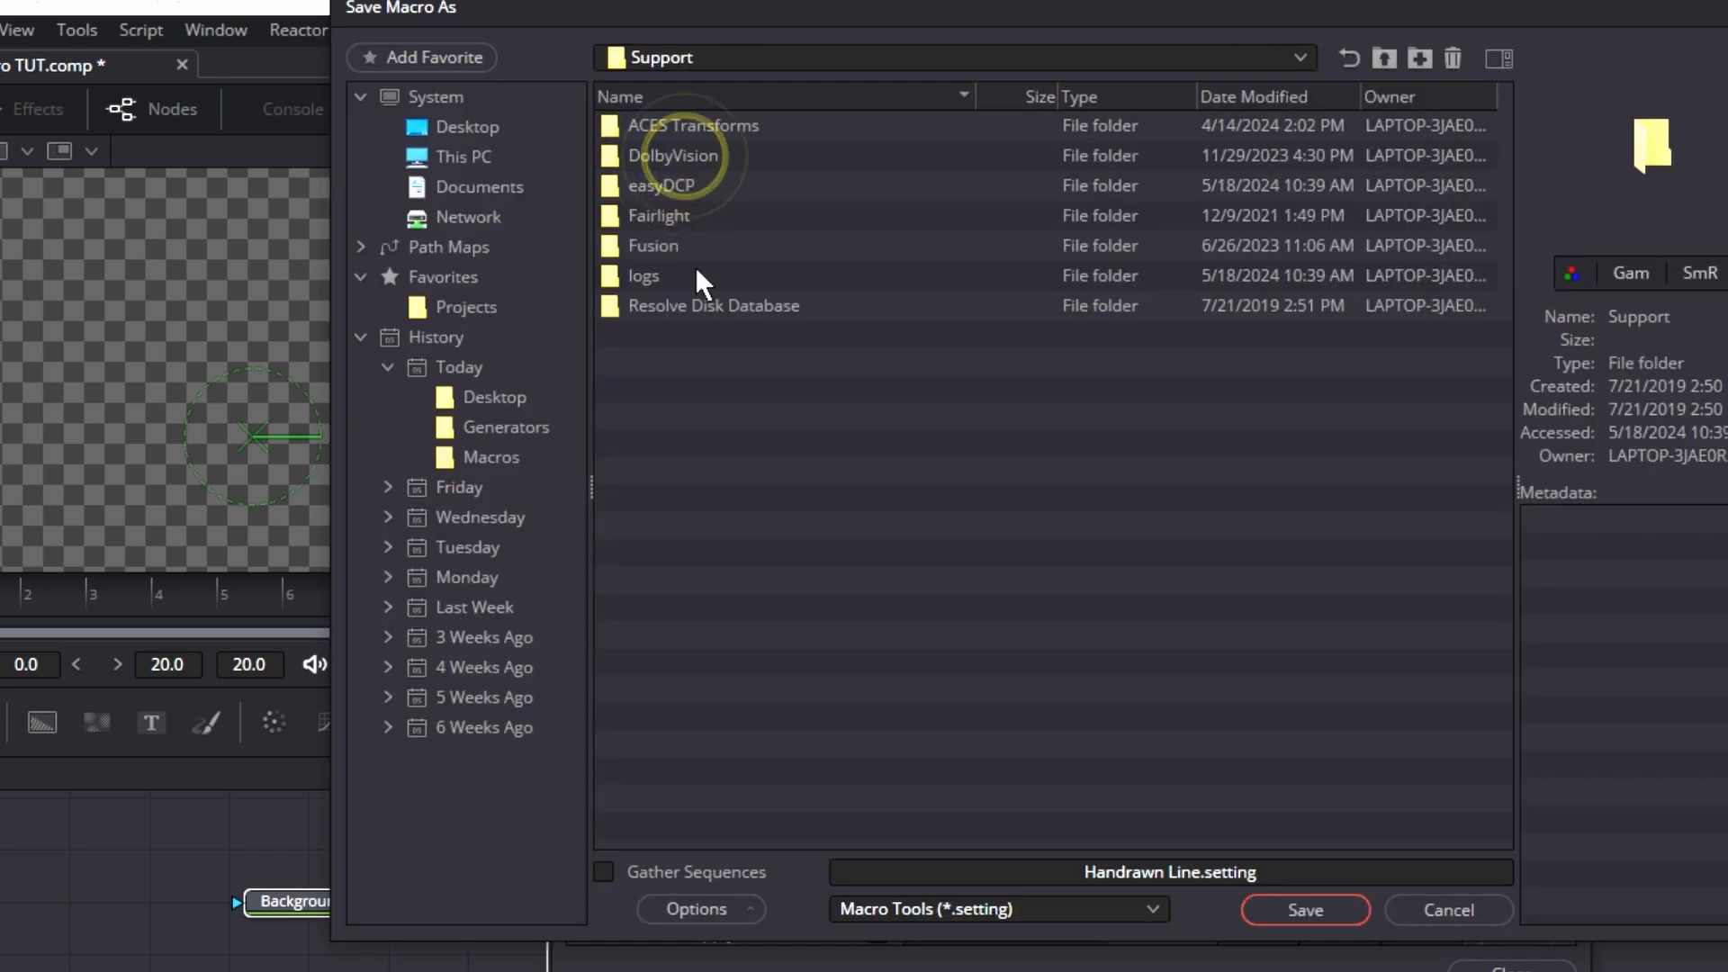
double_click(650, 246)
double_click(668, 630)
double_click(671, 125)
double_click(690, 219)
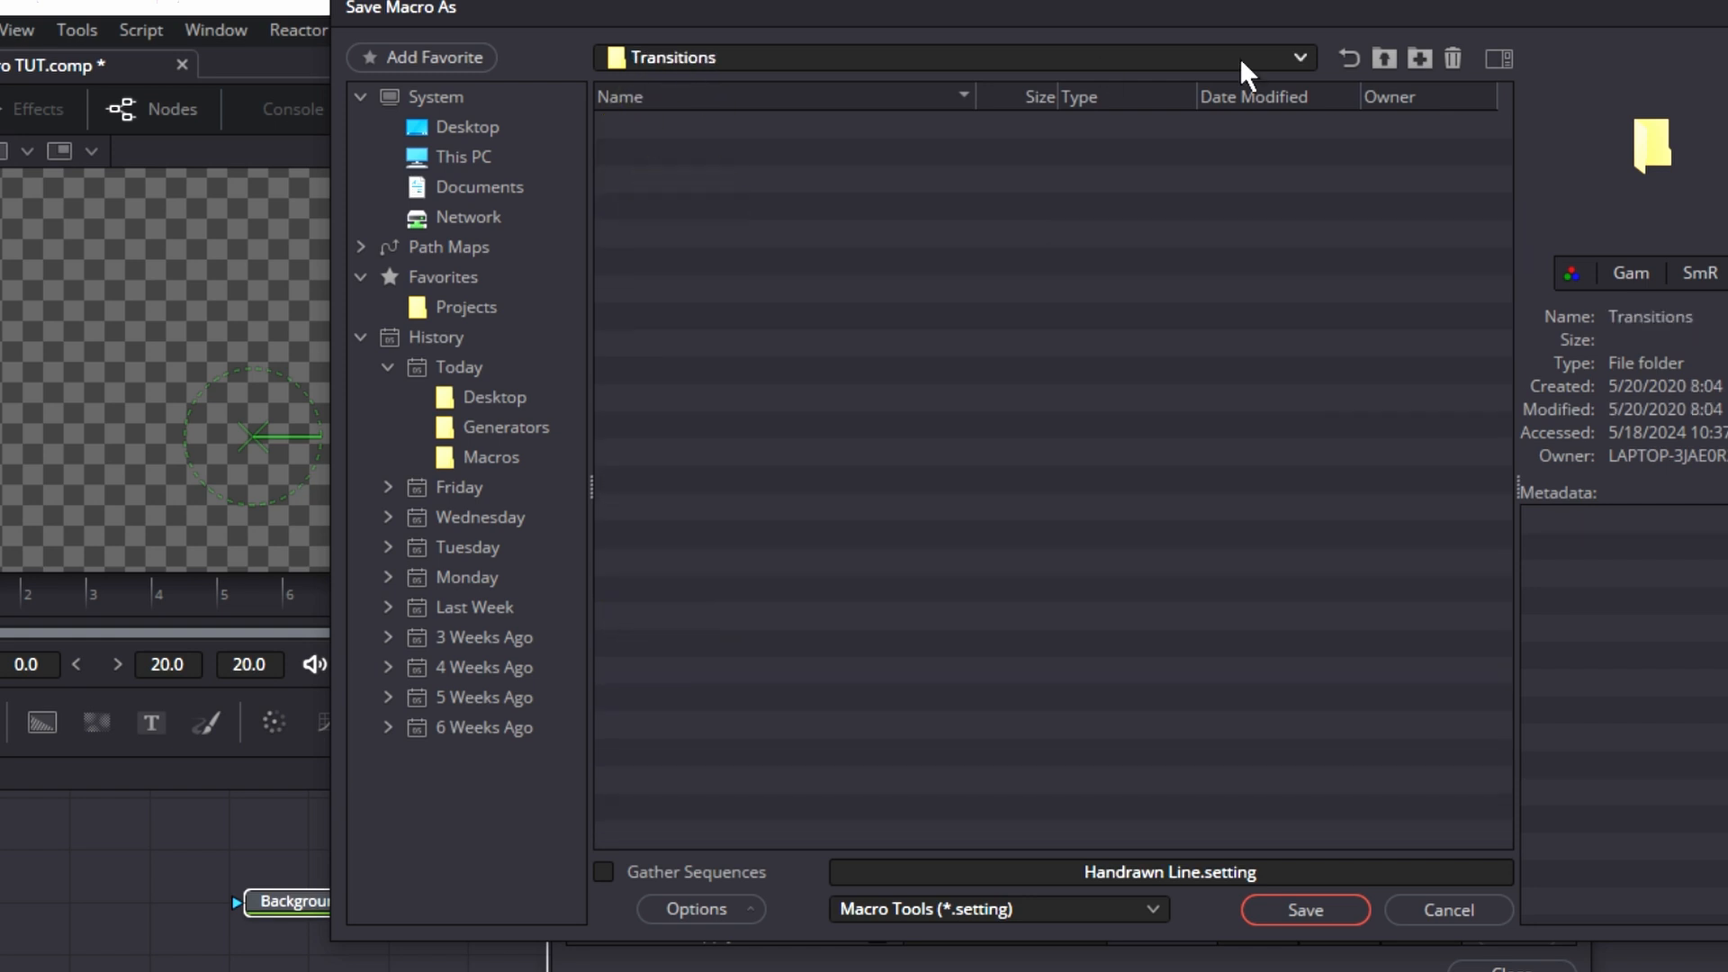
left_click(1349, 58)
double_click(673, 155)
left_click(1305, 910)
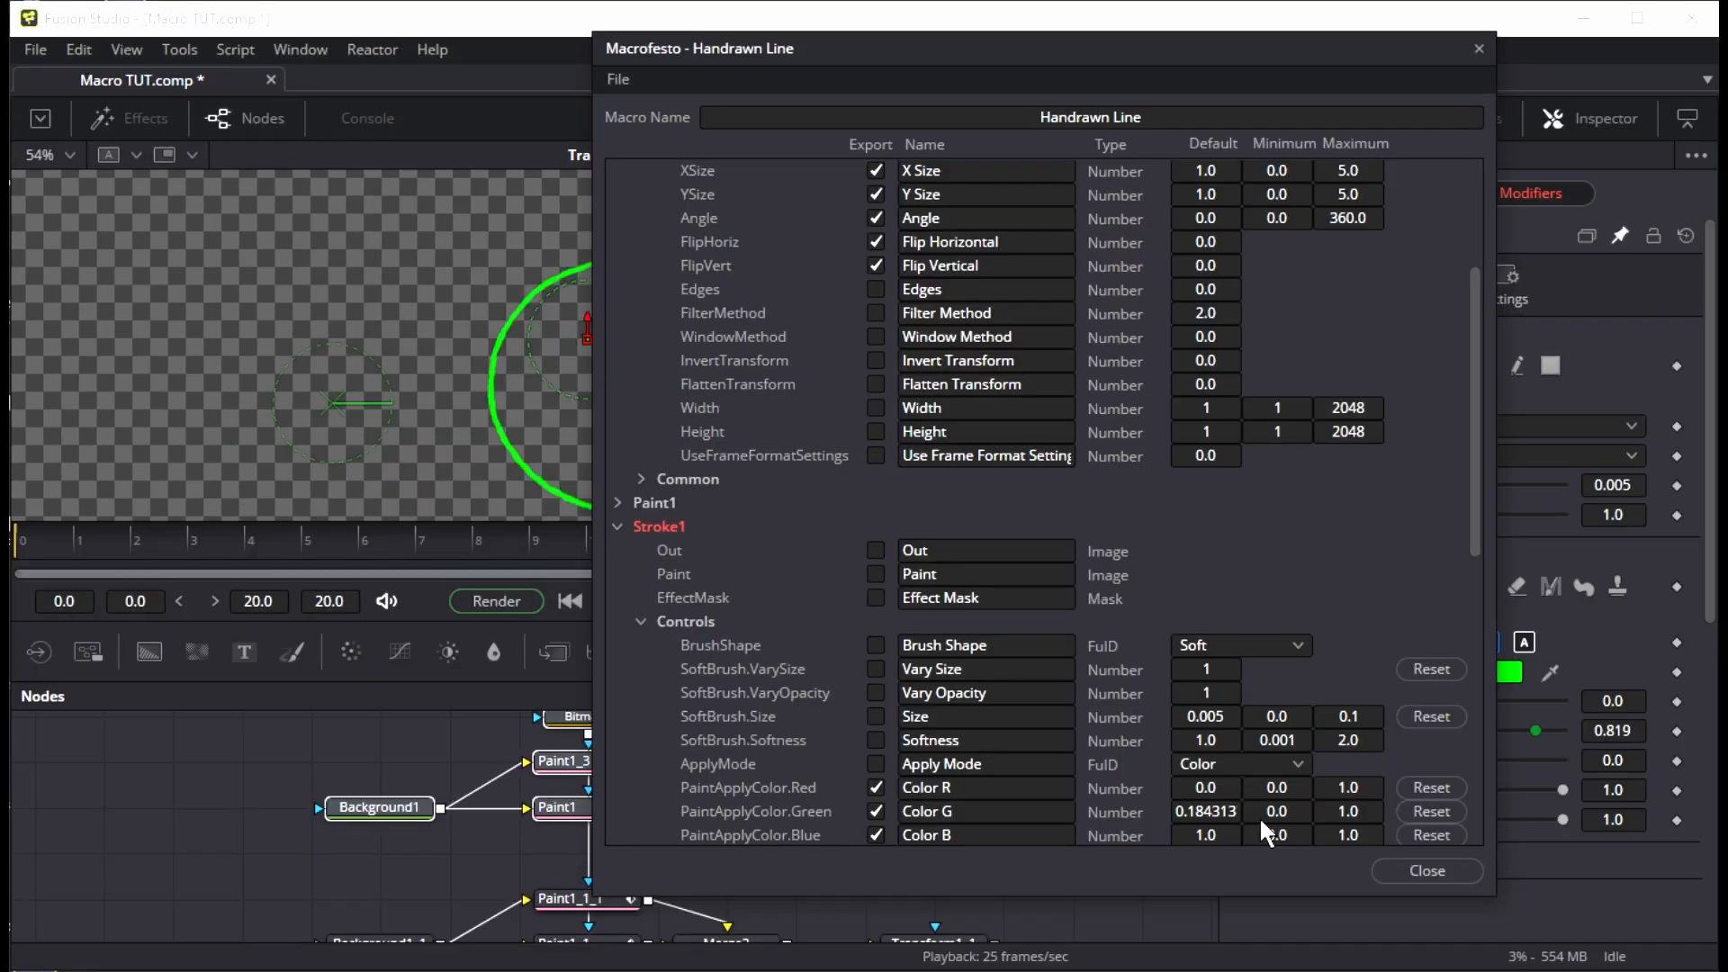
Switch to DaVinci Resolve and place the Handrawn Line Fusion generator after the Arrow clip on the Video 1 track
left_click(1472, 969)
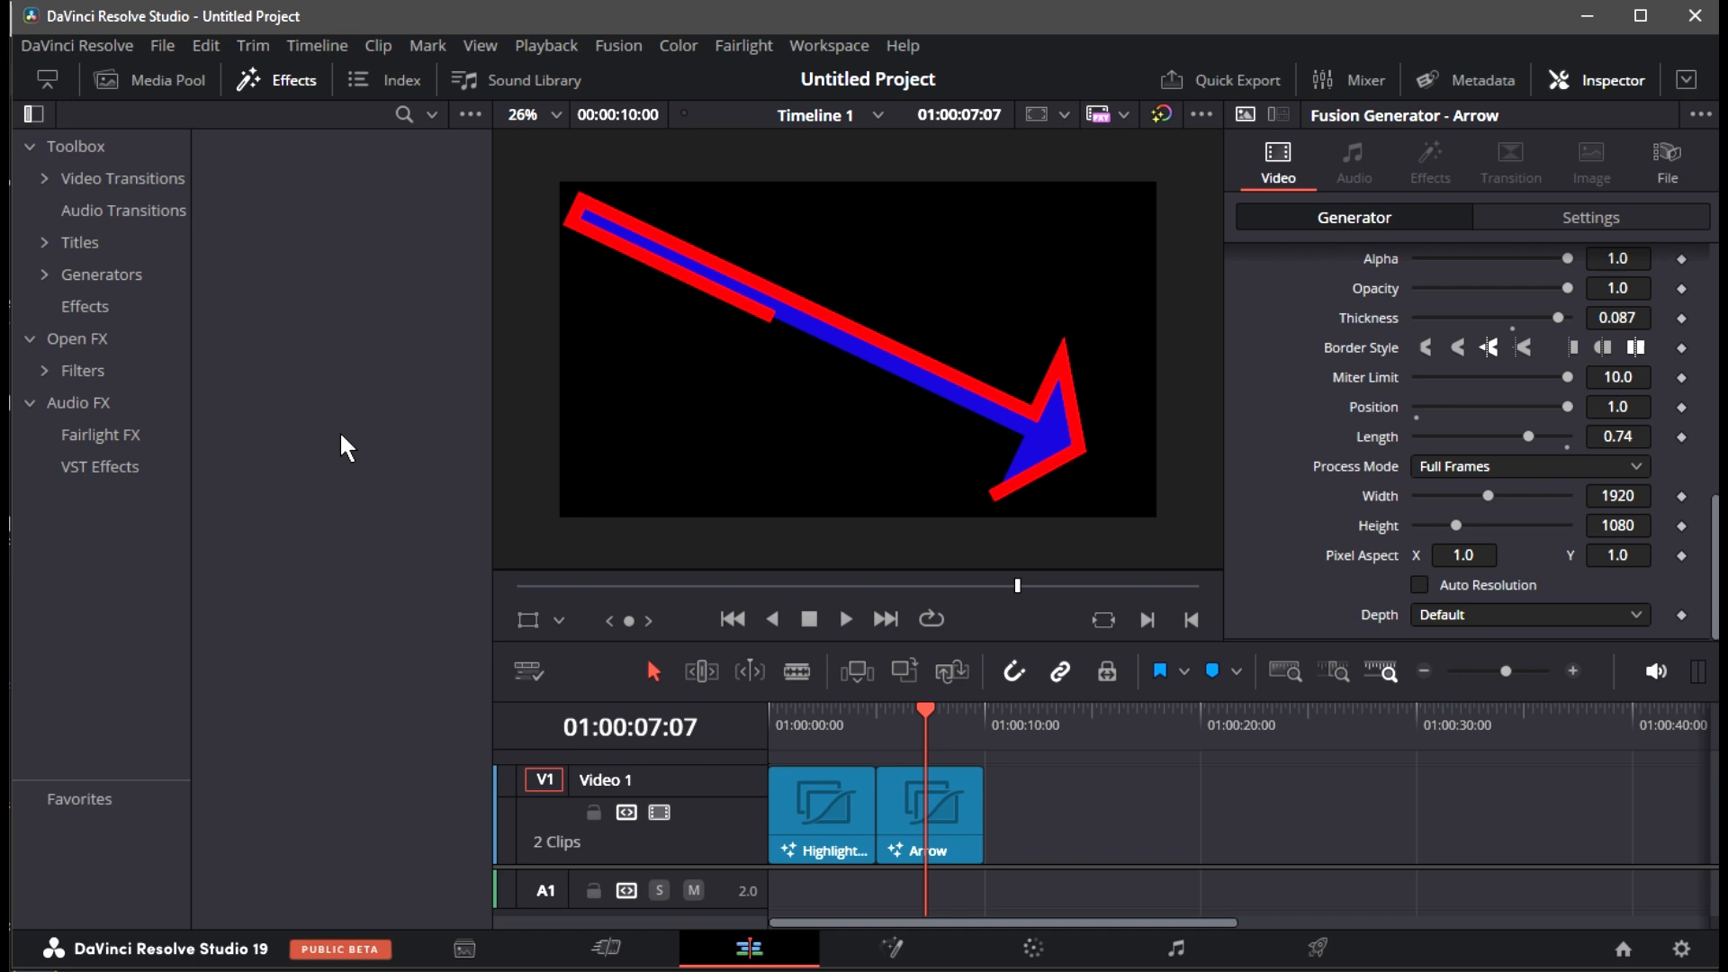
left_click(90, 275)
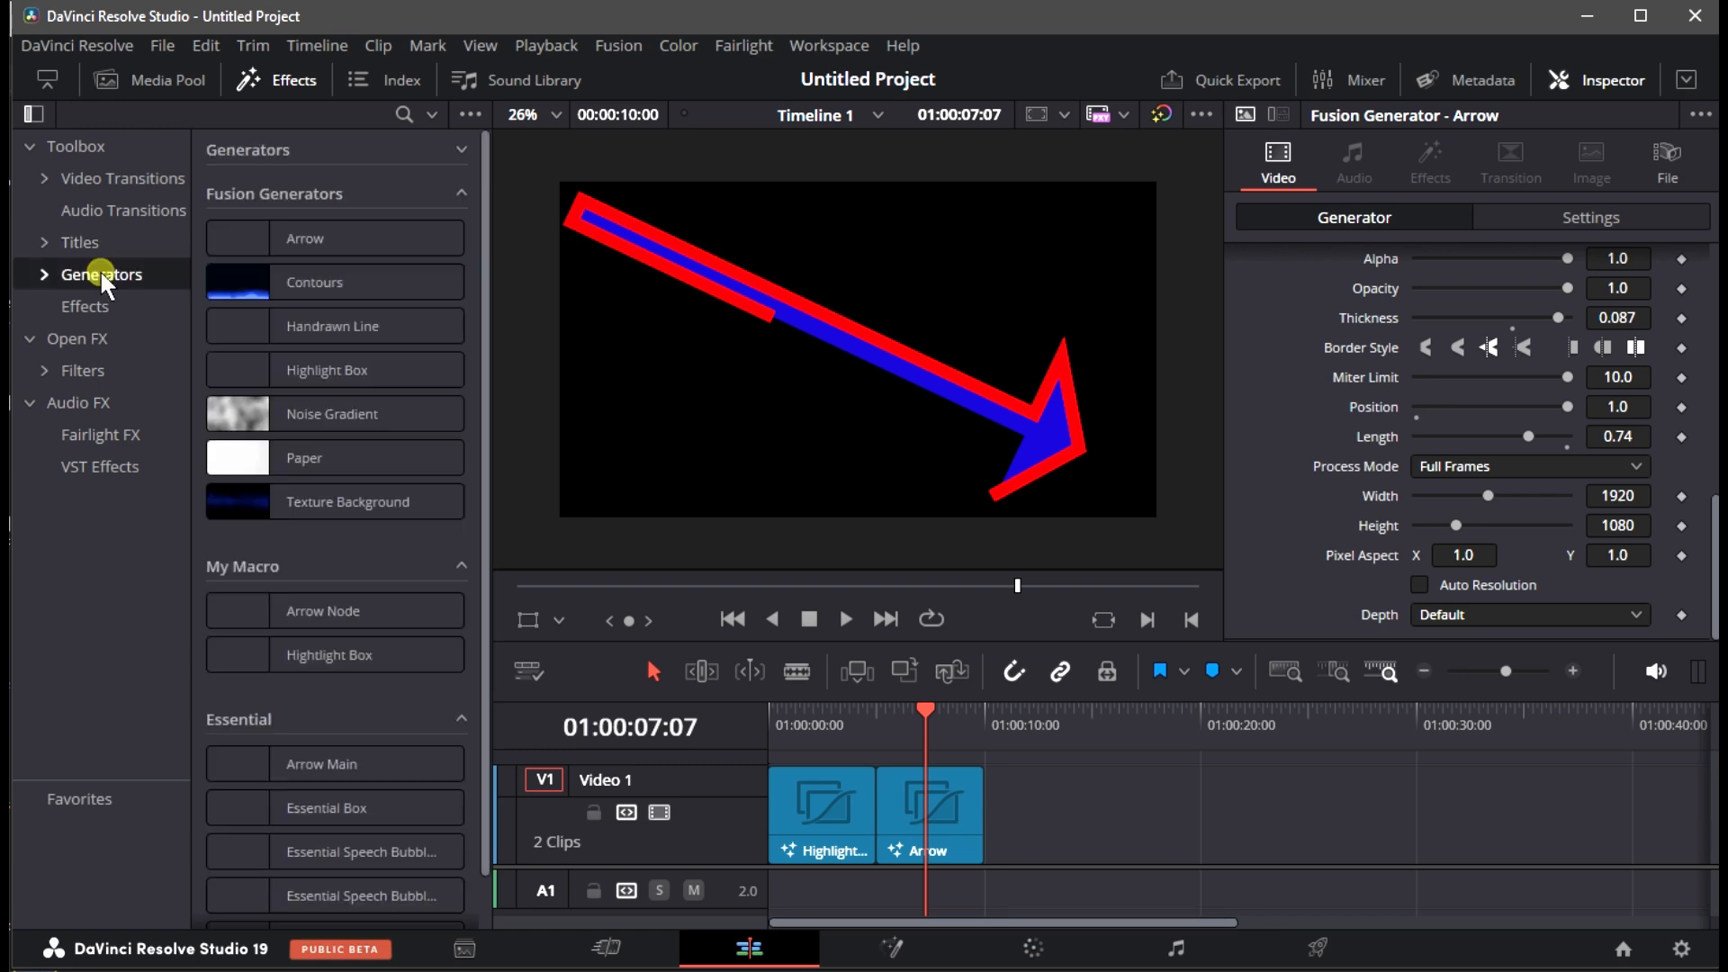
left_click(456, 567)
left_click(453, 609)
left_click_drag(285, 324, 1080, 824)
left_click(1008, 754)
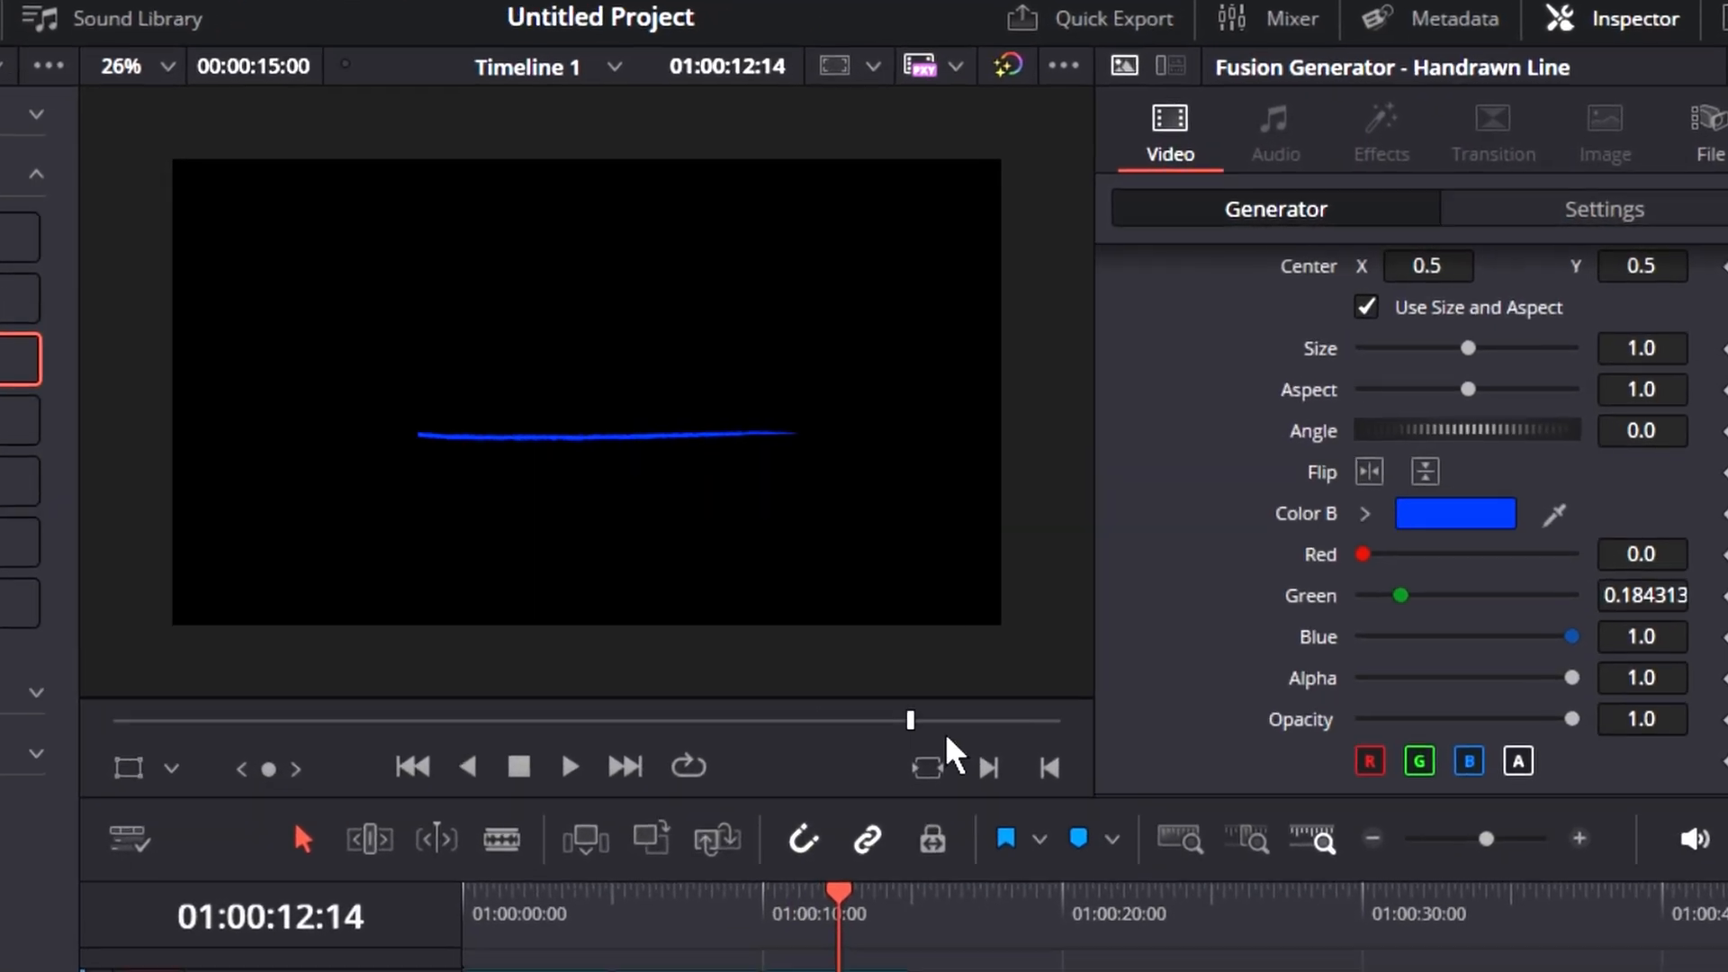
Preview the Handrawn Line clip and set its colour to yellow, with red 1.0, green 1.0 and blue 0.0
key("Up")
left_click(803, 642)
left_click(496, 778)
scroll(570, 505, "down", 1)
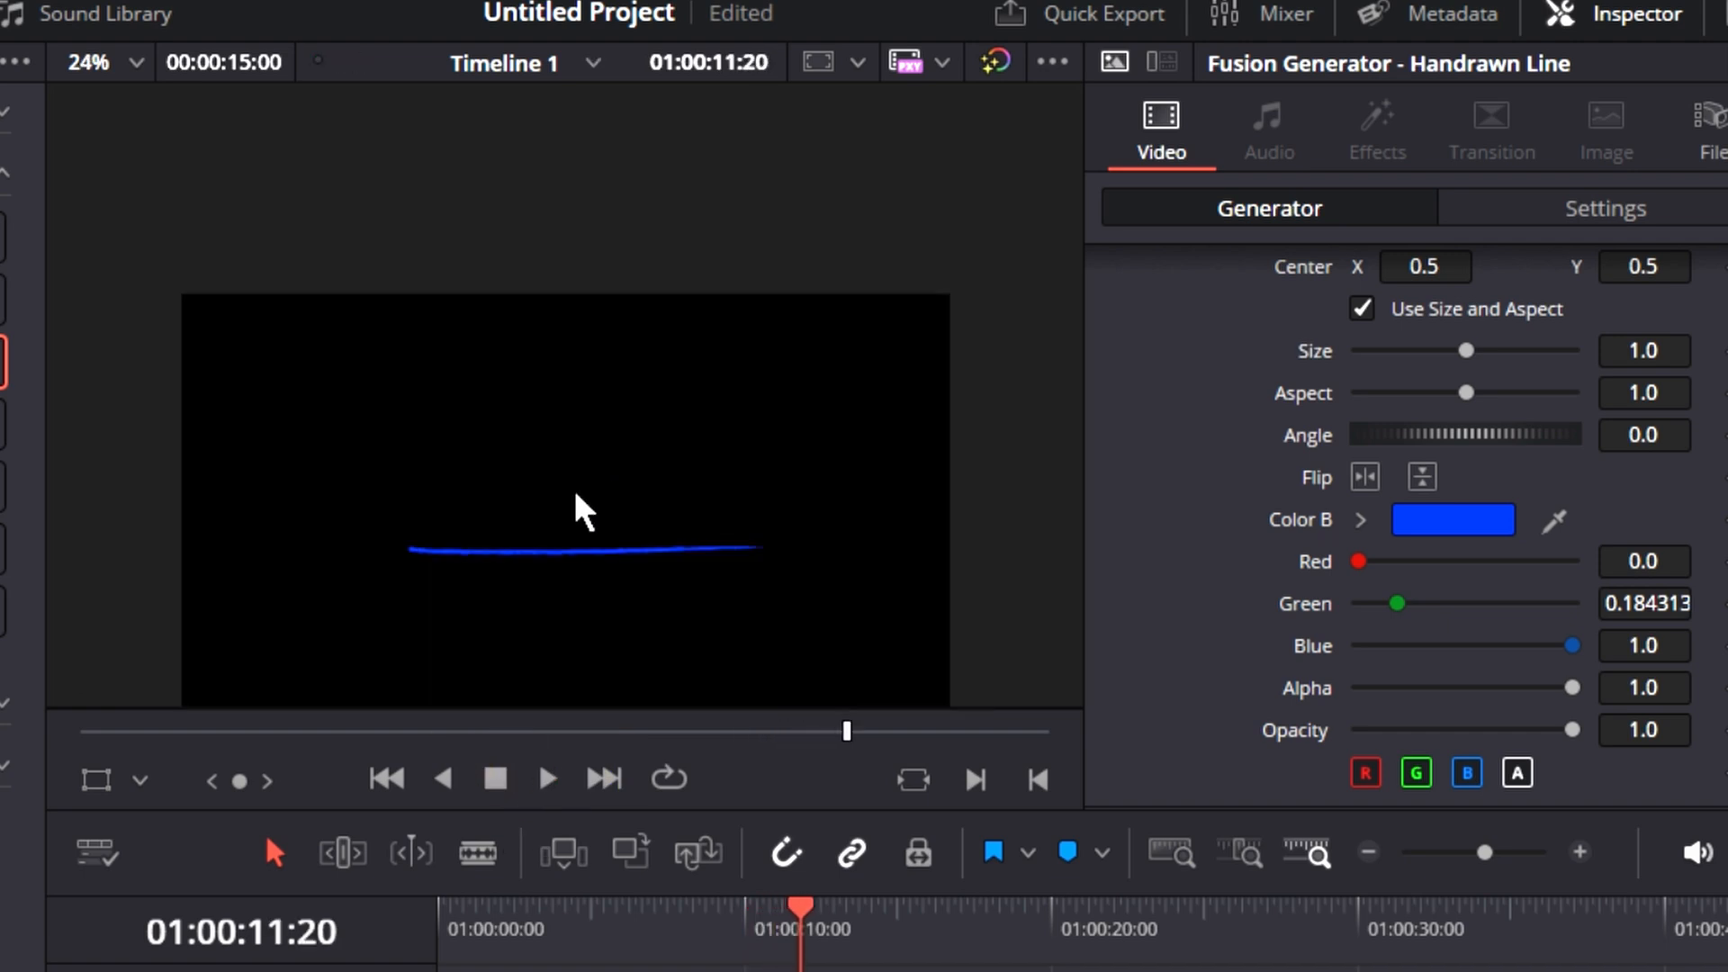
scroll(602, 606, "up", 3)
scroll(549, 445, "down", 1)
left_click_drag(1411, 601, 1575, 603)
left_click_drag(1447, 645, 1572, 561)
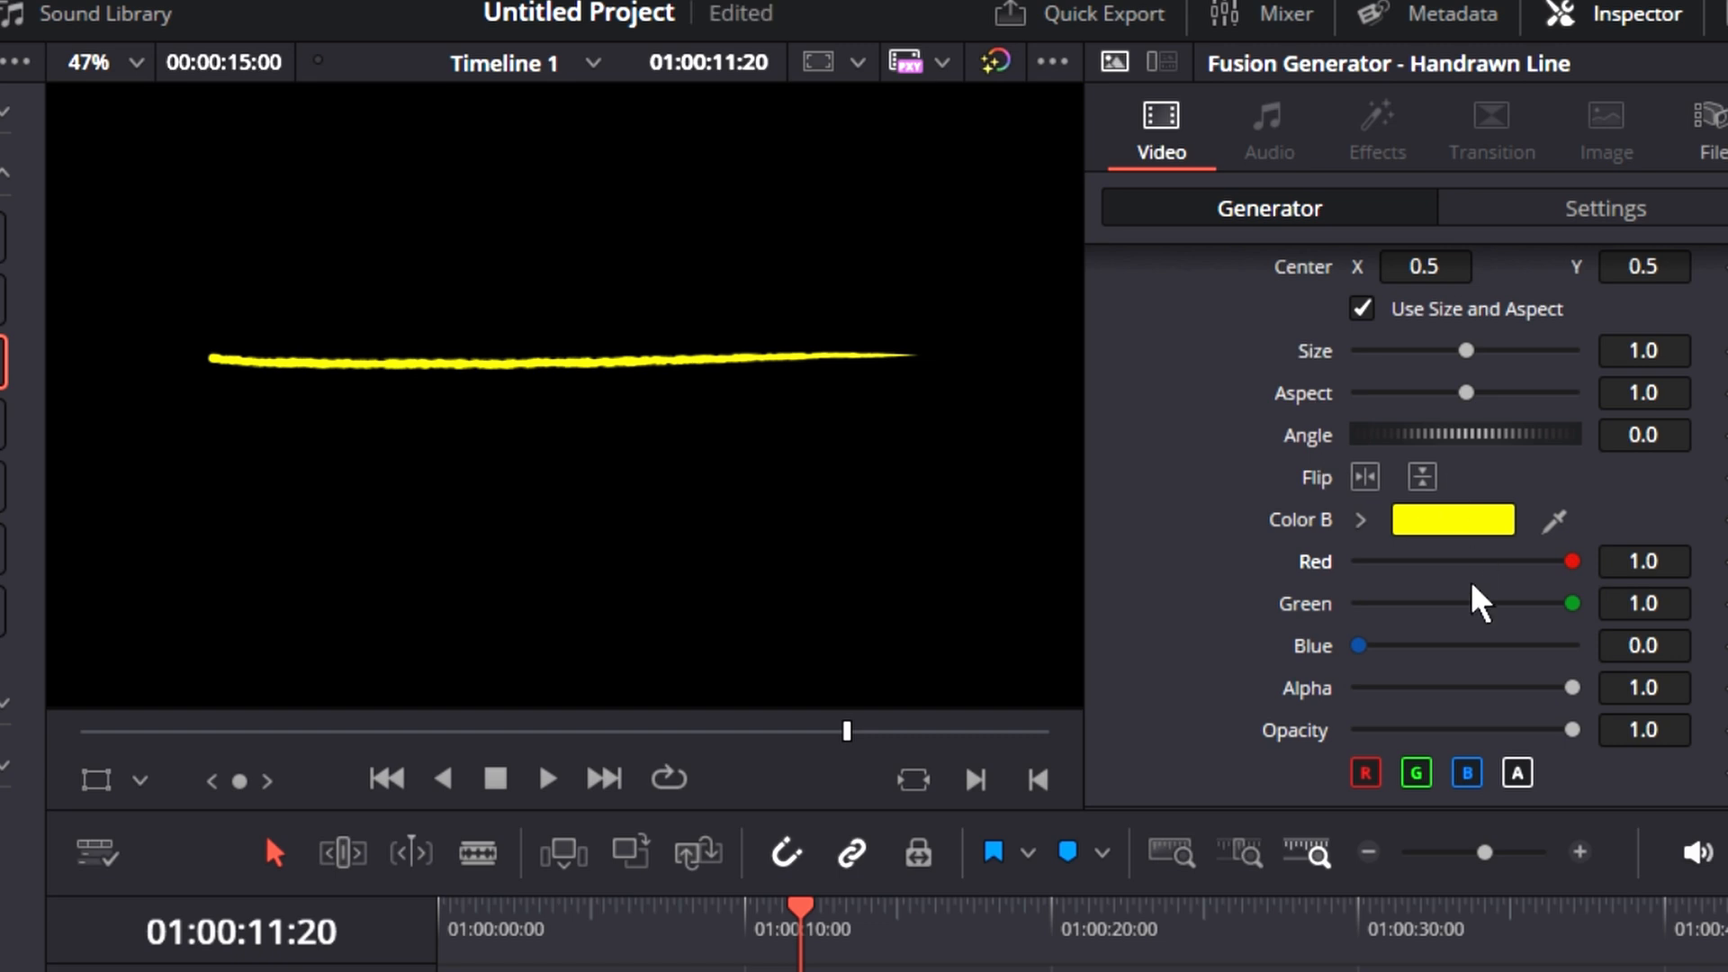
Try adjusting the line's size controls and reset them to their defaults
scroll(1480, 601, "up", 2)
left_click_drag(1466, 451, 1486, 542)
double_click(1466, 500)
double_click(1467, 545)
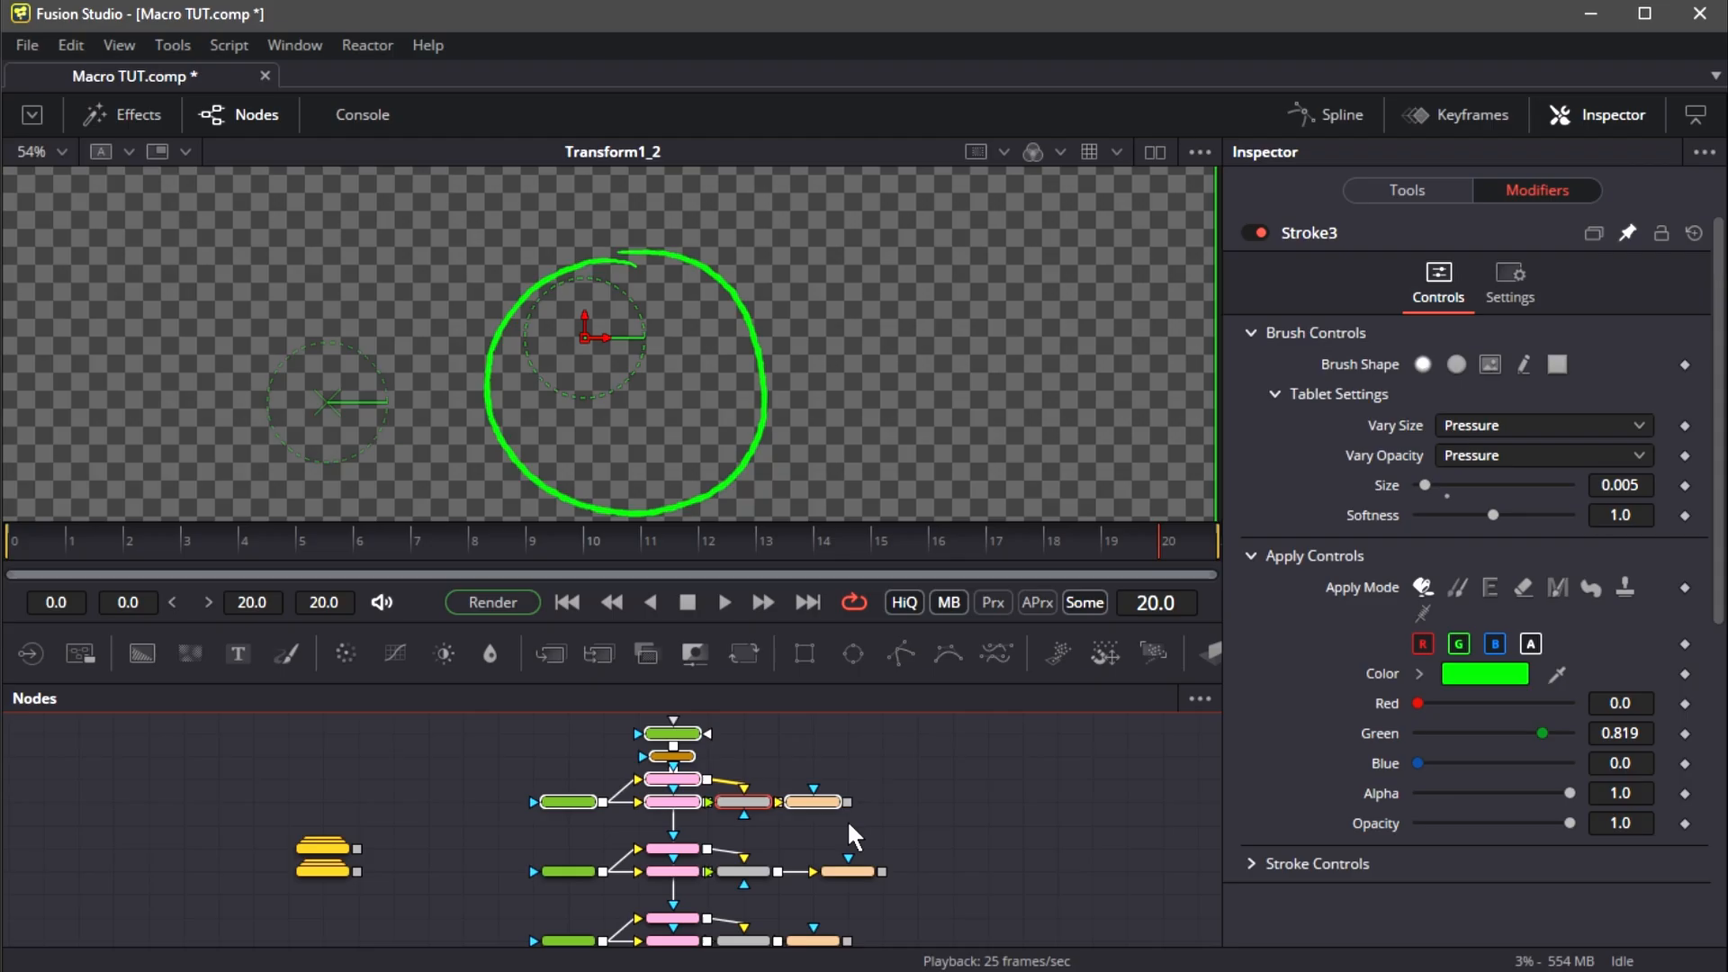
Switch back to Fusion Studio, select the arrow's nodes together with FastNoise1 and Bitmap1, and start creating a macro from them
left_click(880, 757)
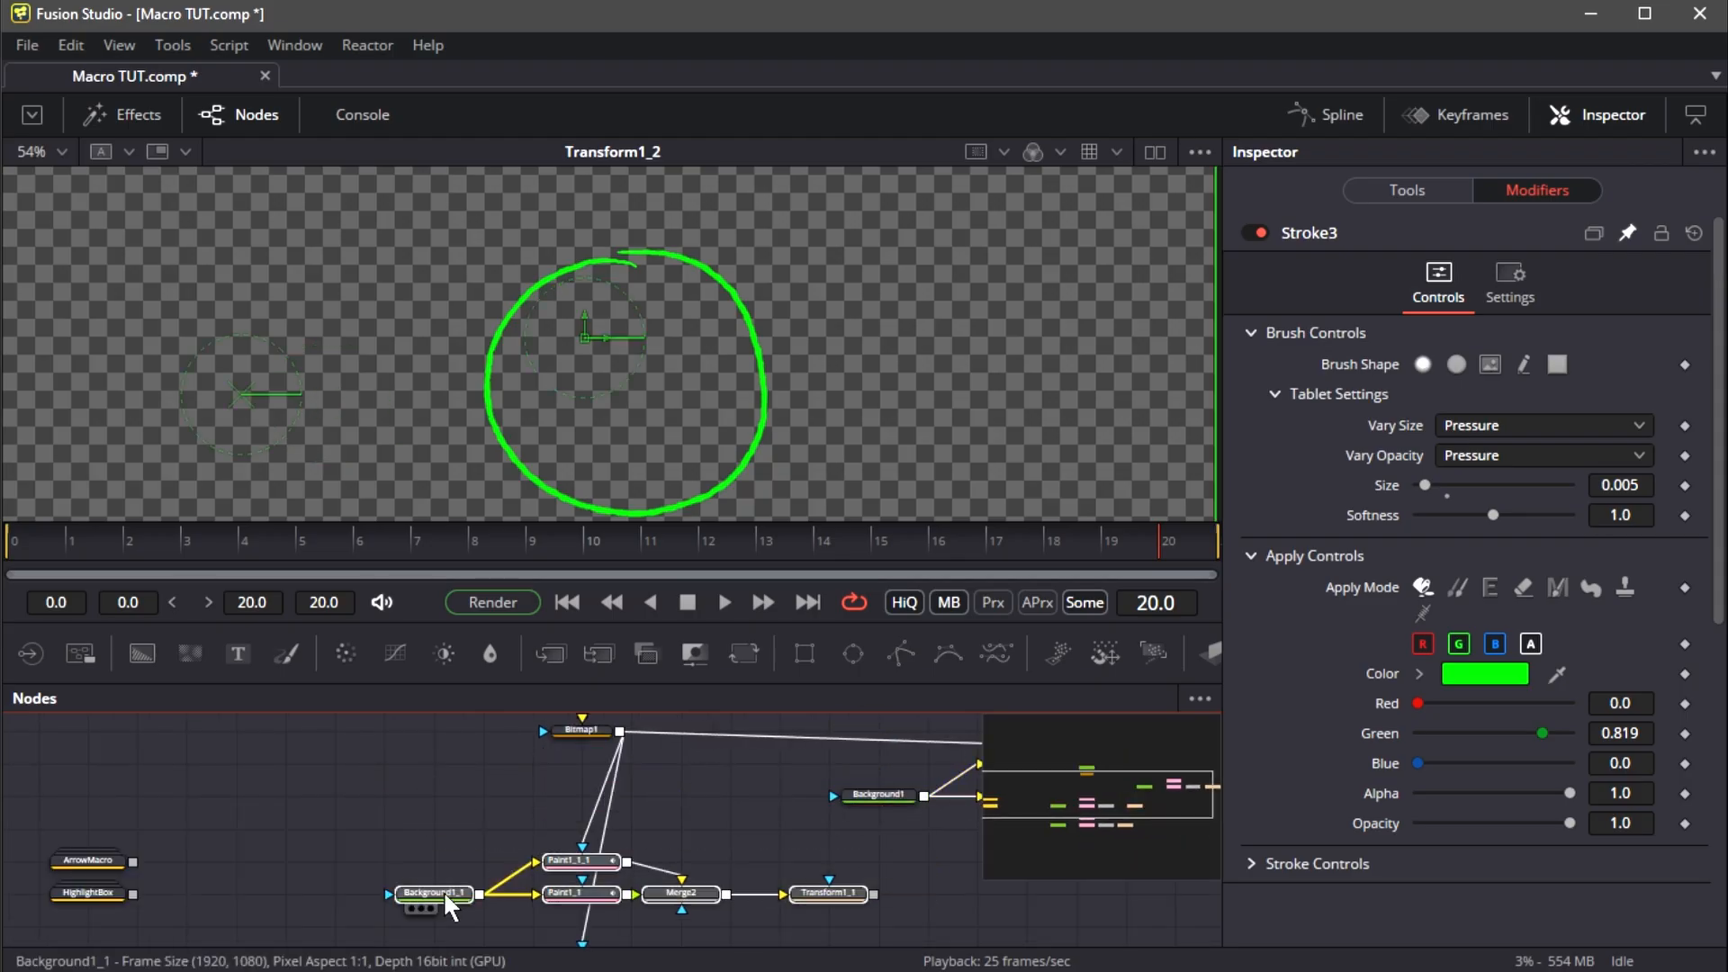
left_click_drag(802, 887, 376, 740)
right_click(658, 901)
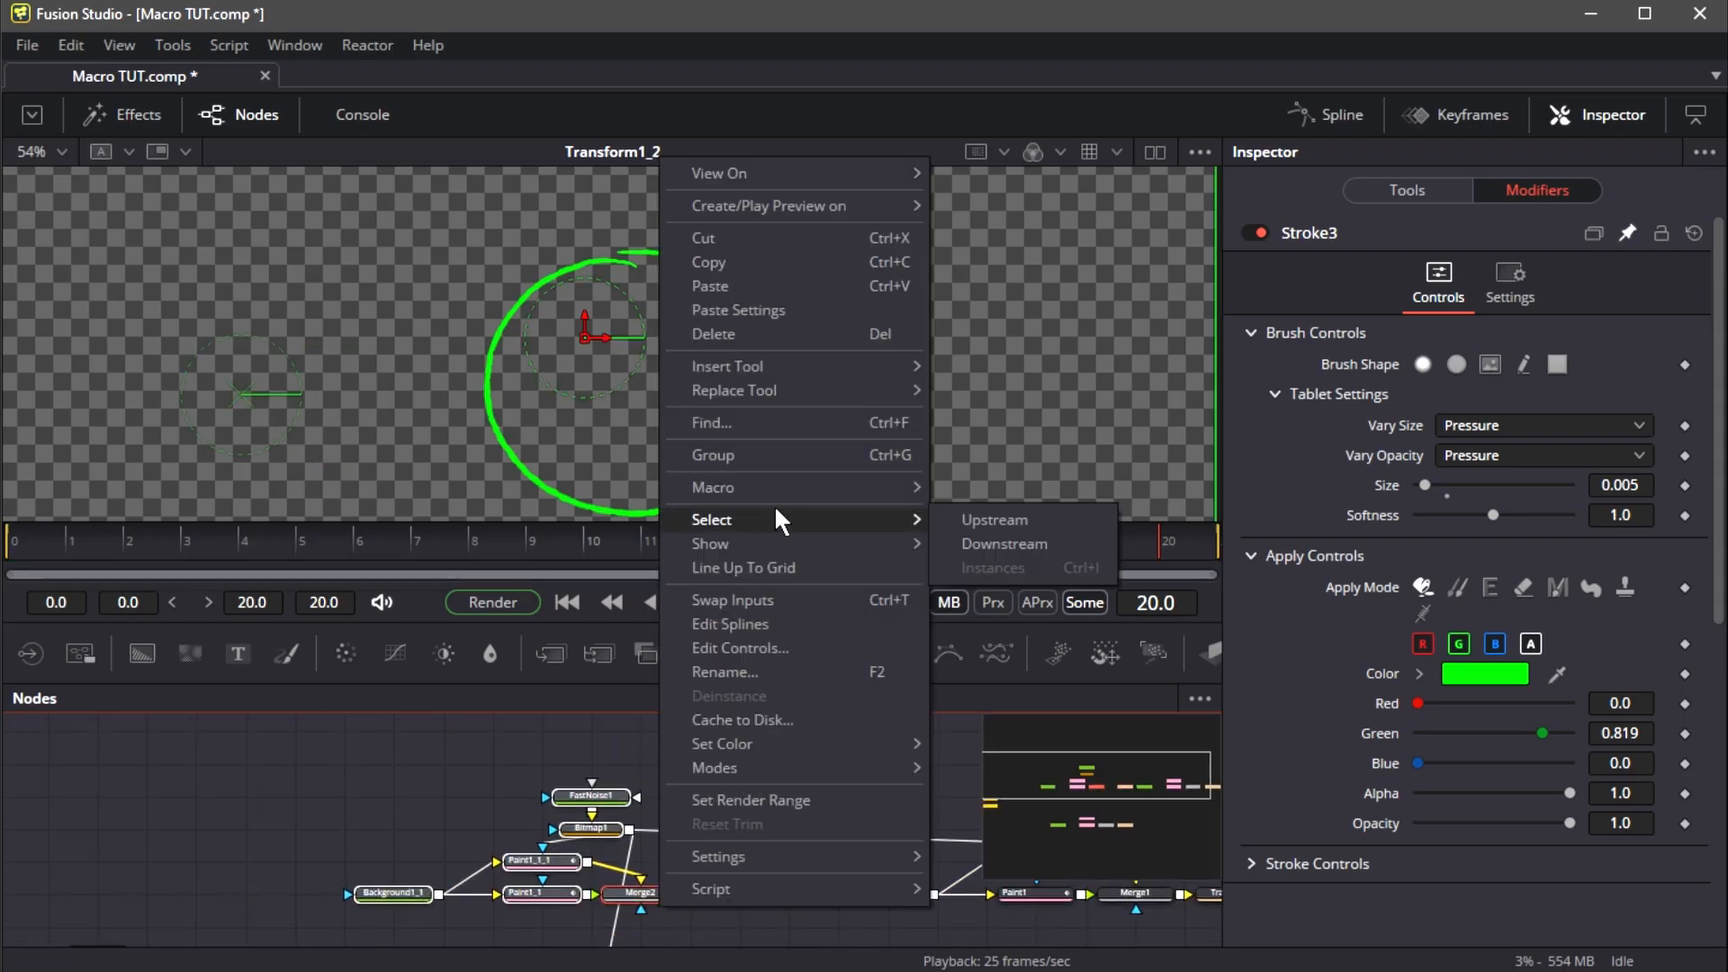
left_click(990, 489)
Name the macro Handrawn Arrow and export its transform's Center control
double_click(1071, 115)
type("Handrawn Arrow")
left_click(874, 287)
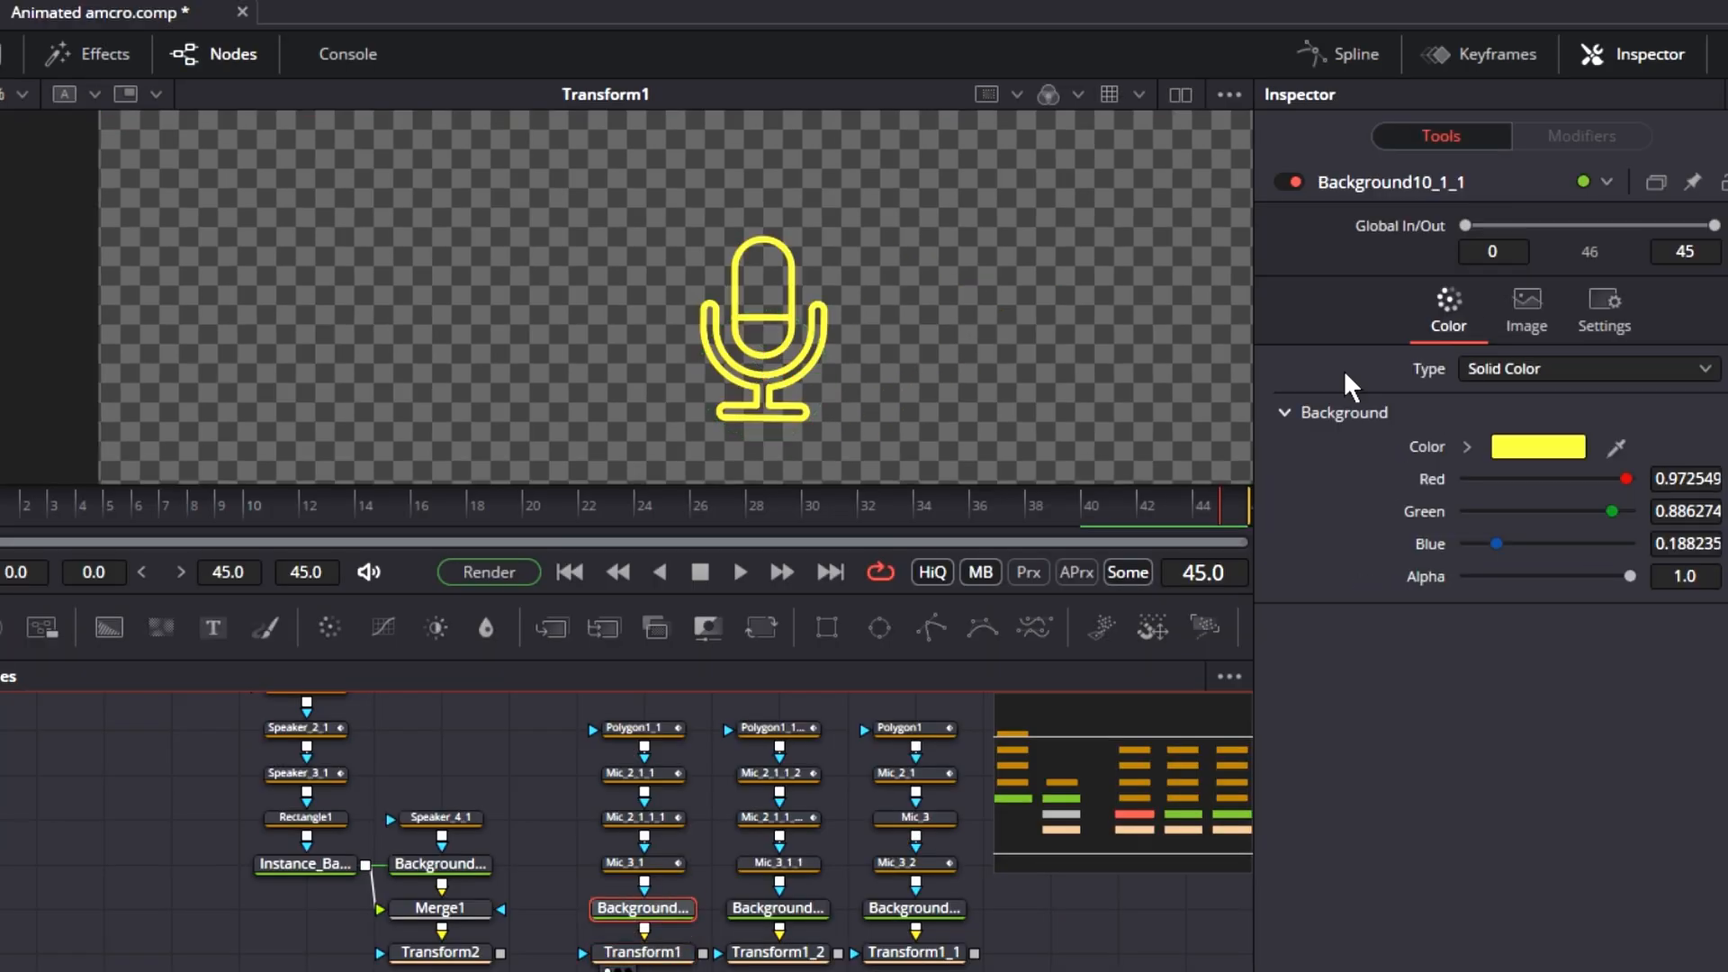
Create a macro from the first microphone branch, including Background10_1_1 and Transform1, and export the background's Color controls from Type through Gradient Type
left_click(657, 945, "ctrl")
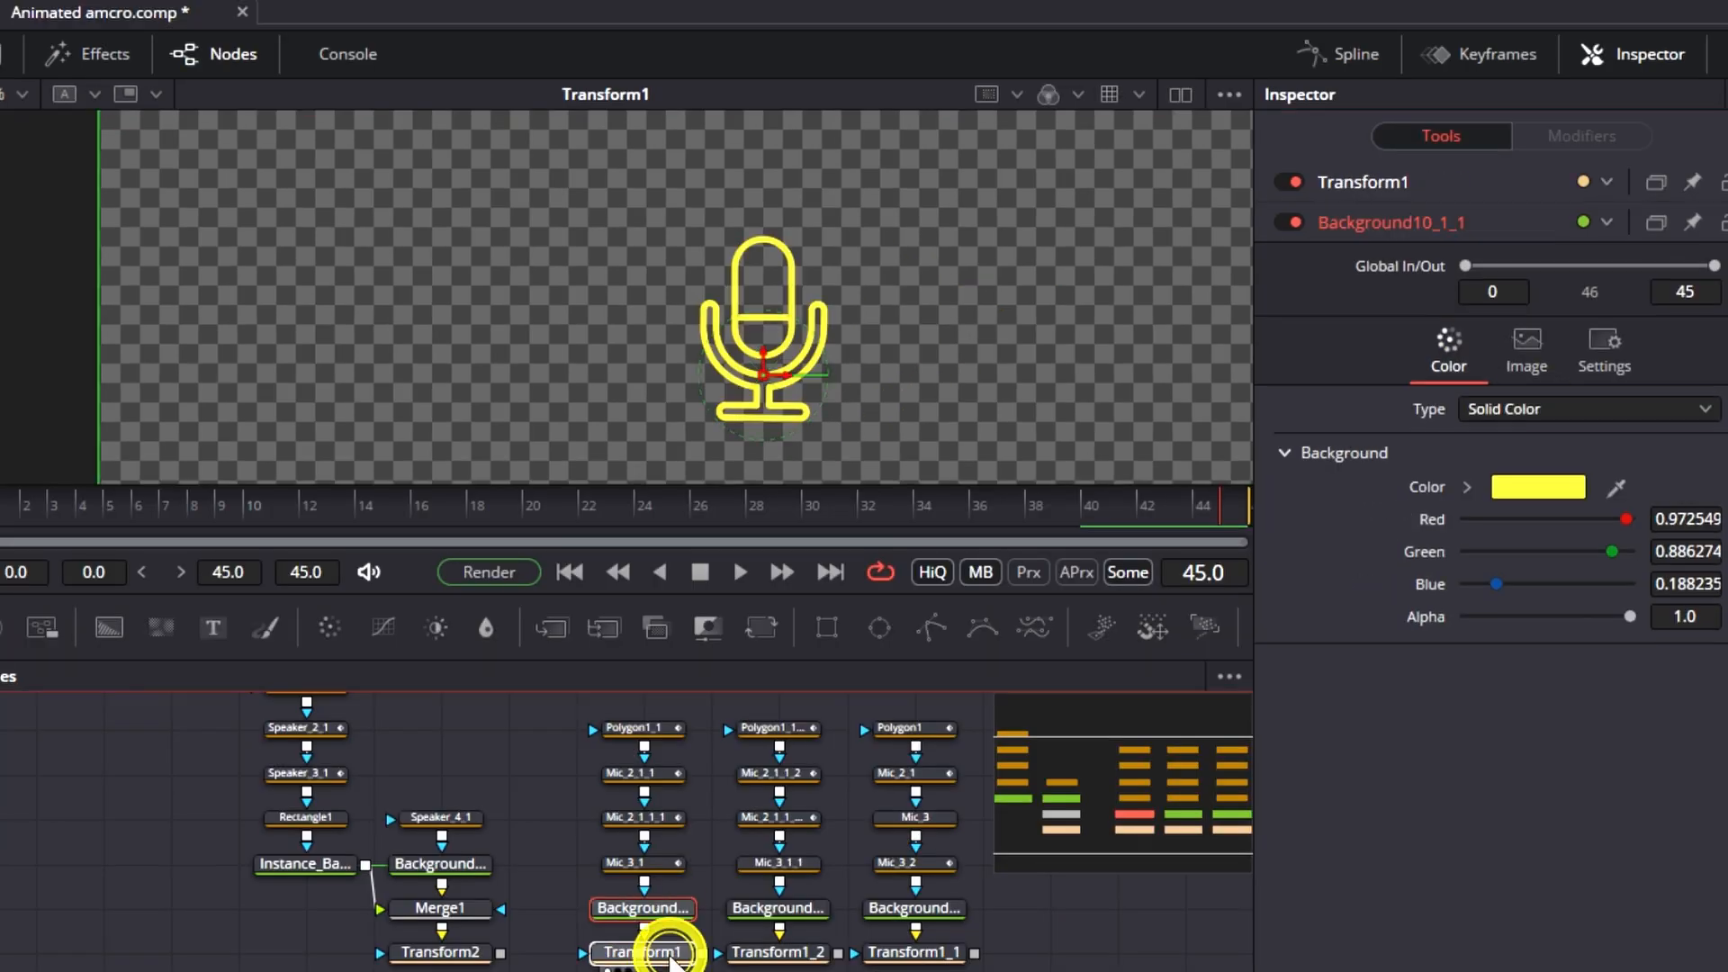
right_click(661, 956)
mouse_move(716, 499)
left_click(1004, 500)
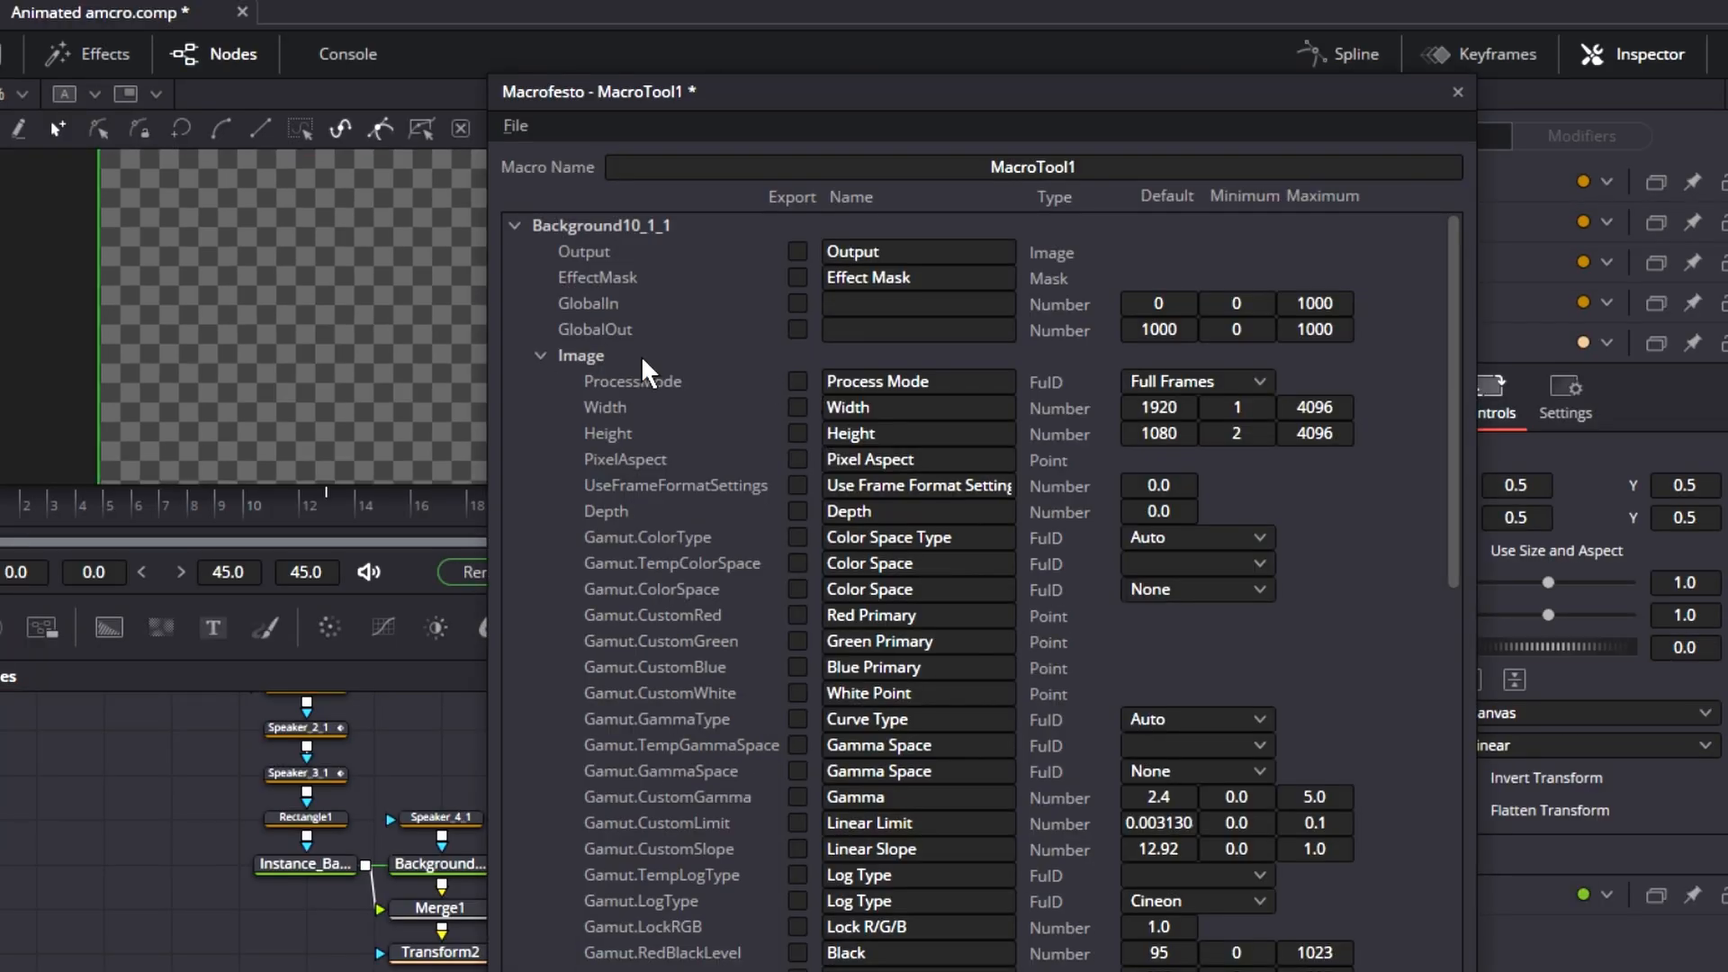
scroll(892, 726, "down", 15)
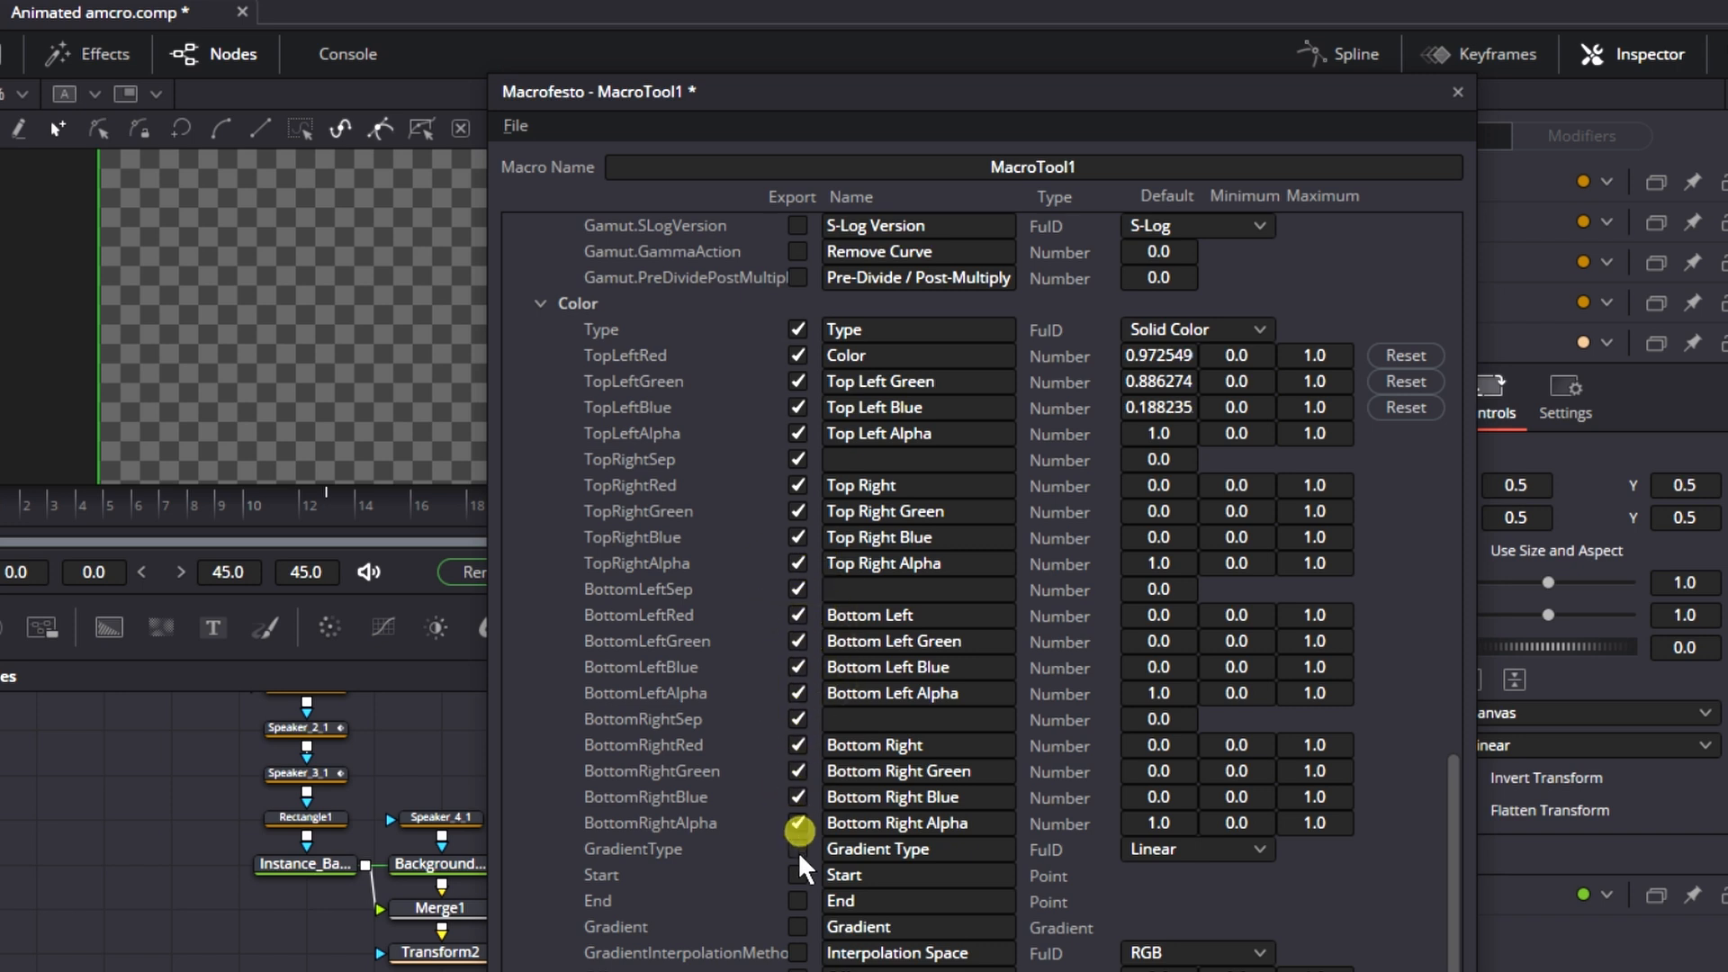
left_click(798, 849)
Name the macro Mic Start and begin saving it
scroll(797, 851, "down", 8)
double_click(909, 168)
type("Mic Start")
left_click(514, 125)
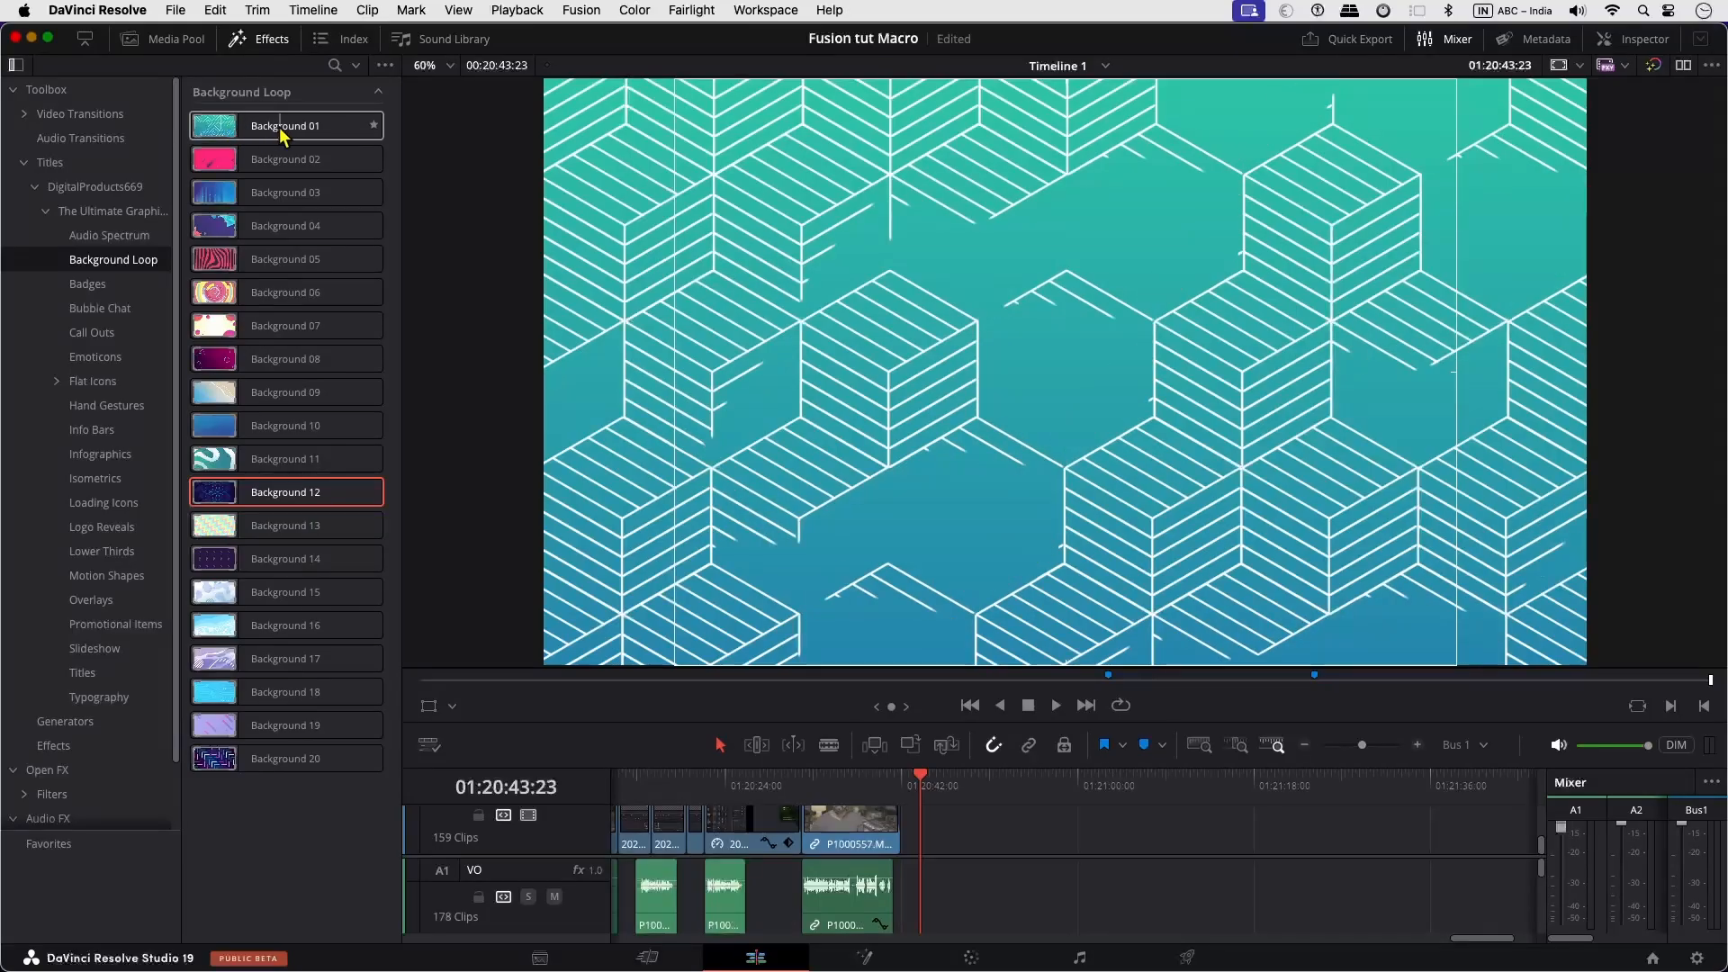
Switch to DaVinci Resolve and preview the graphics pack's titles, including Background Loop, Badges, Emoticons, Flat Icons, Hand Gestures, Info Bars and Infographics
left_click(339, 126)
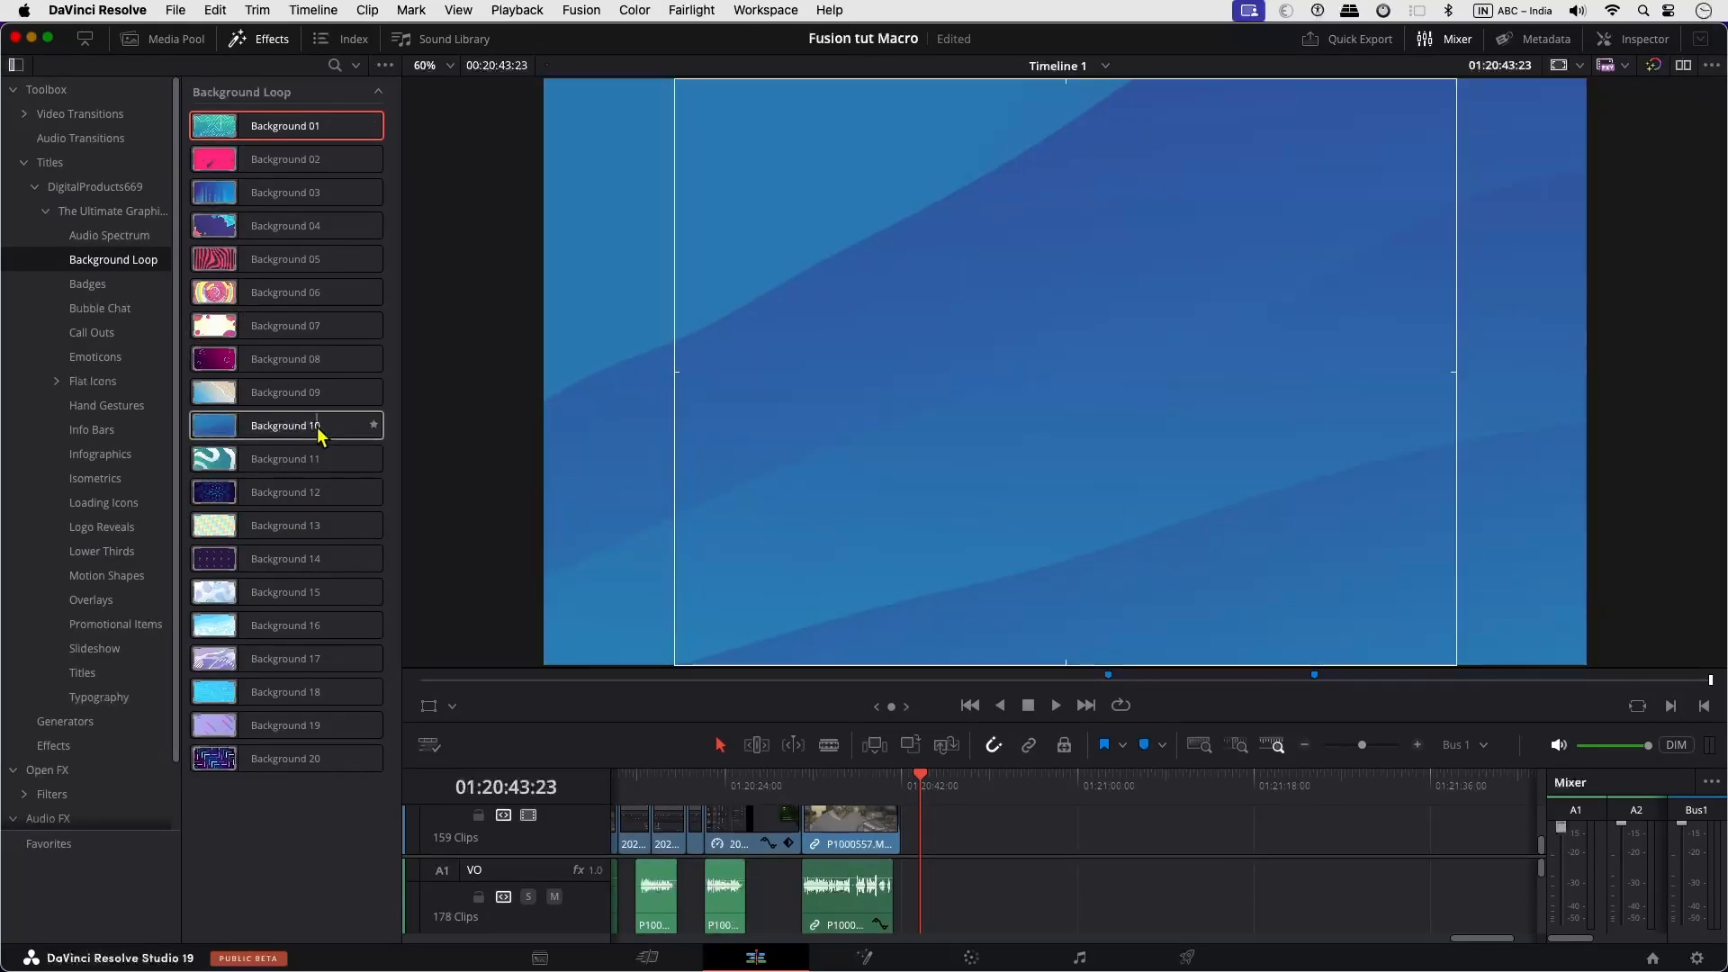
scroll(308, 576, "down", 10)
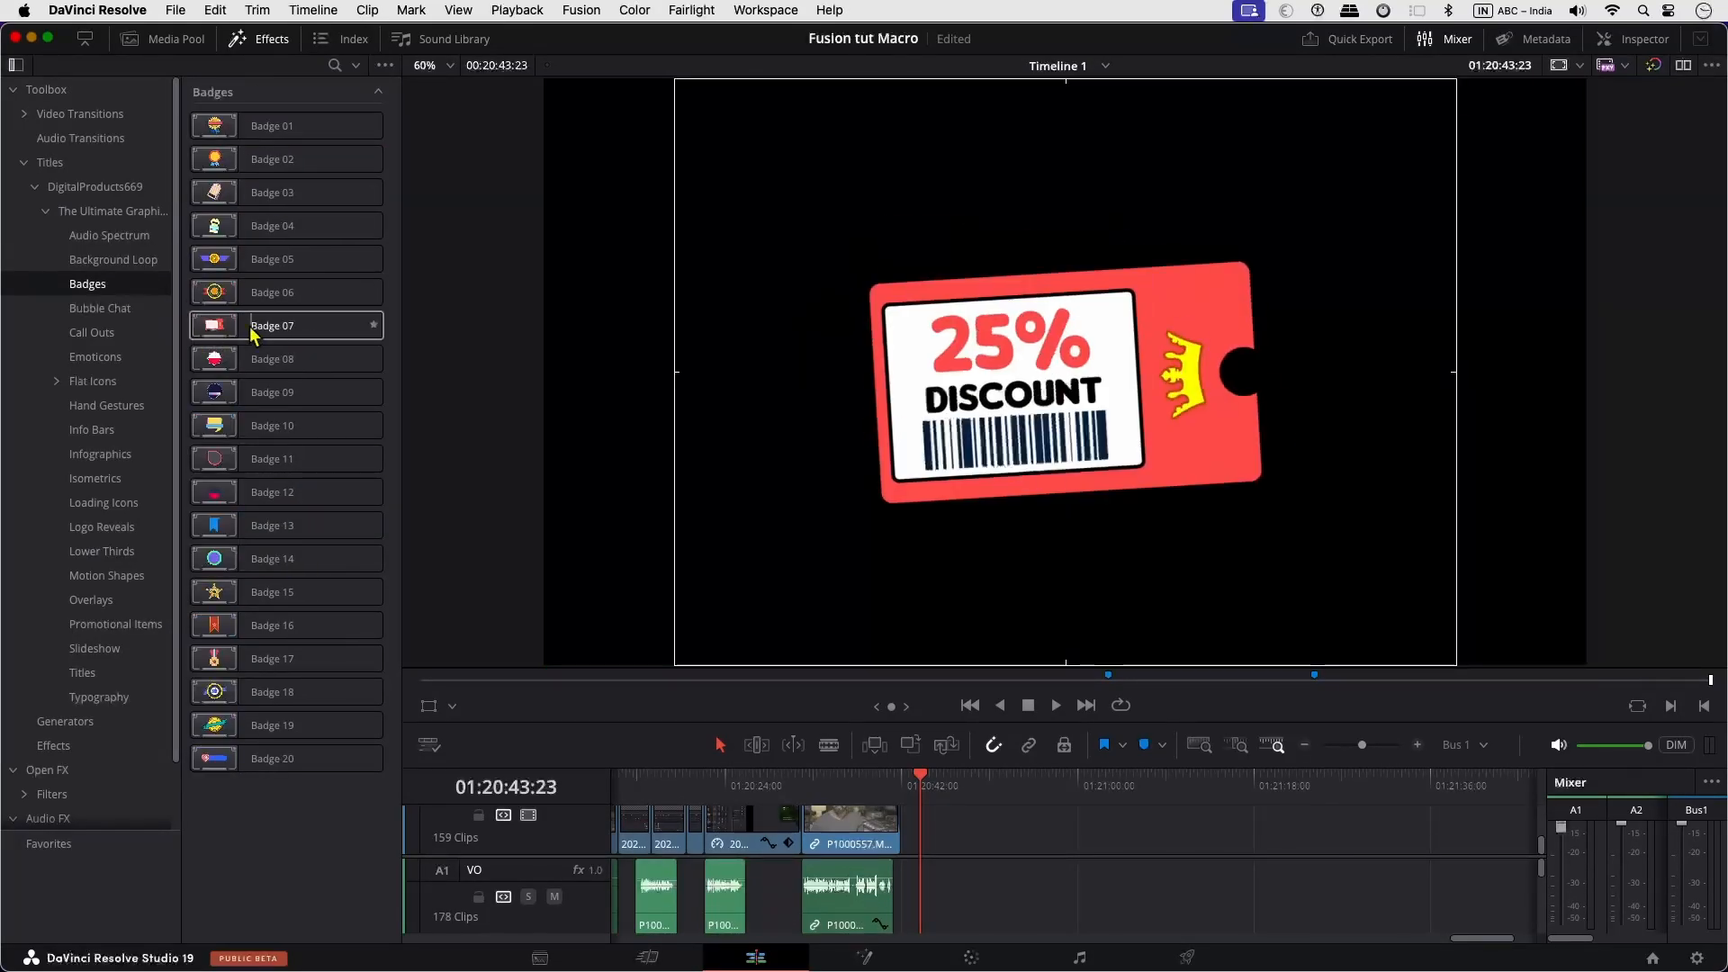
left_click(100, 308)
left_click(95, 356)
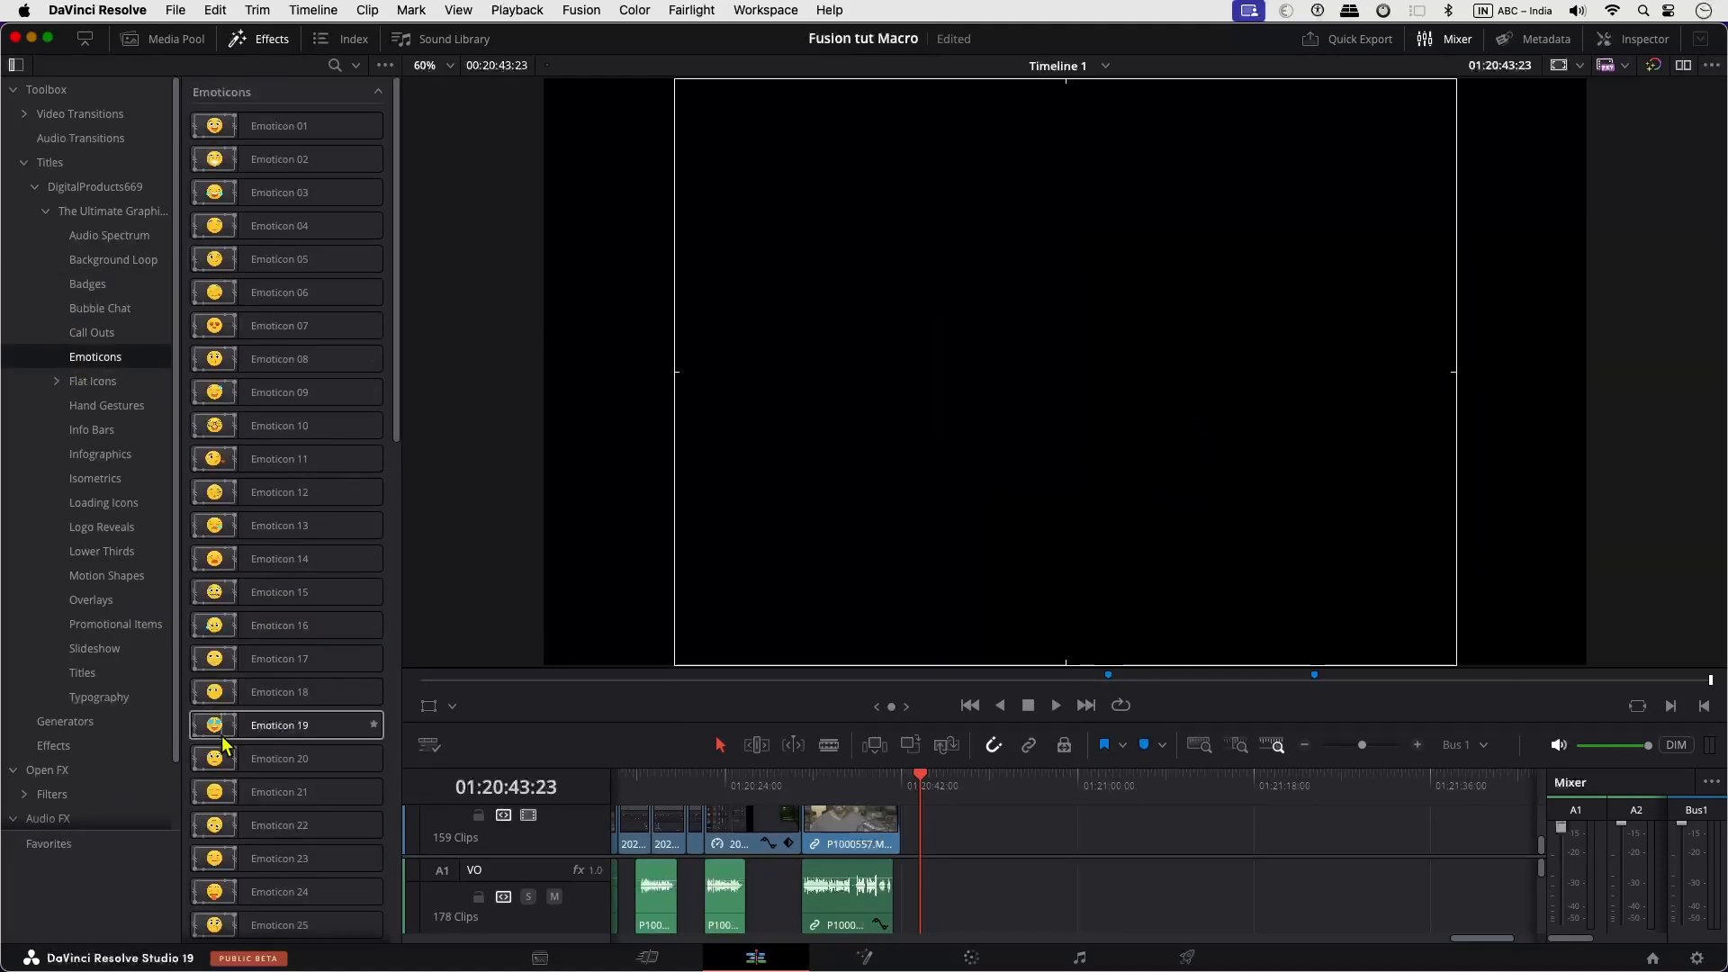
left_click(100, 382)
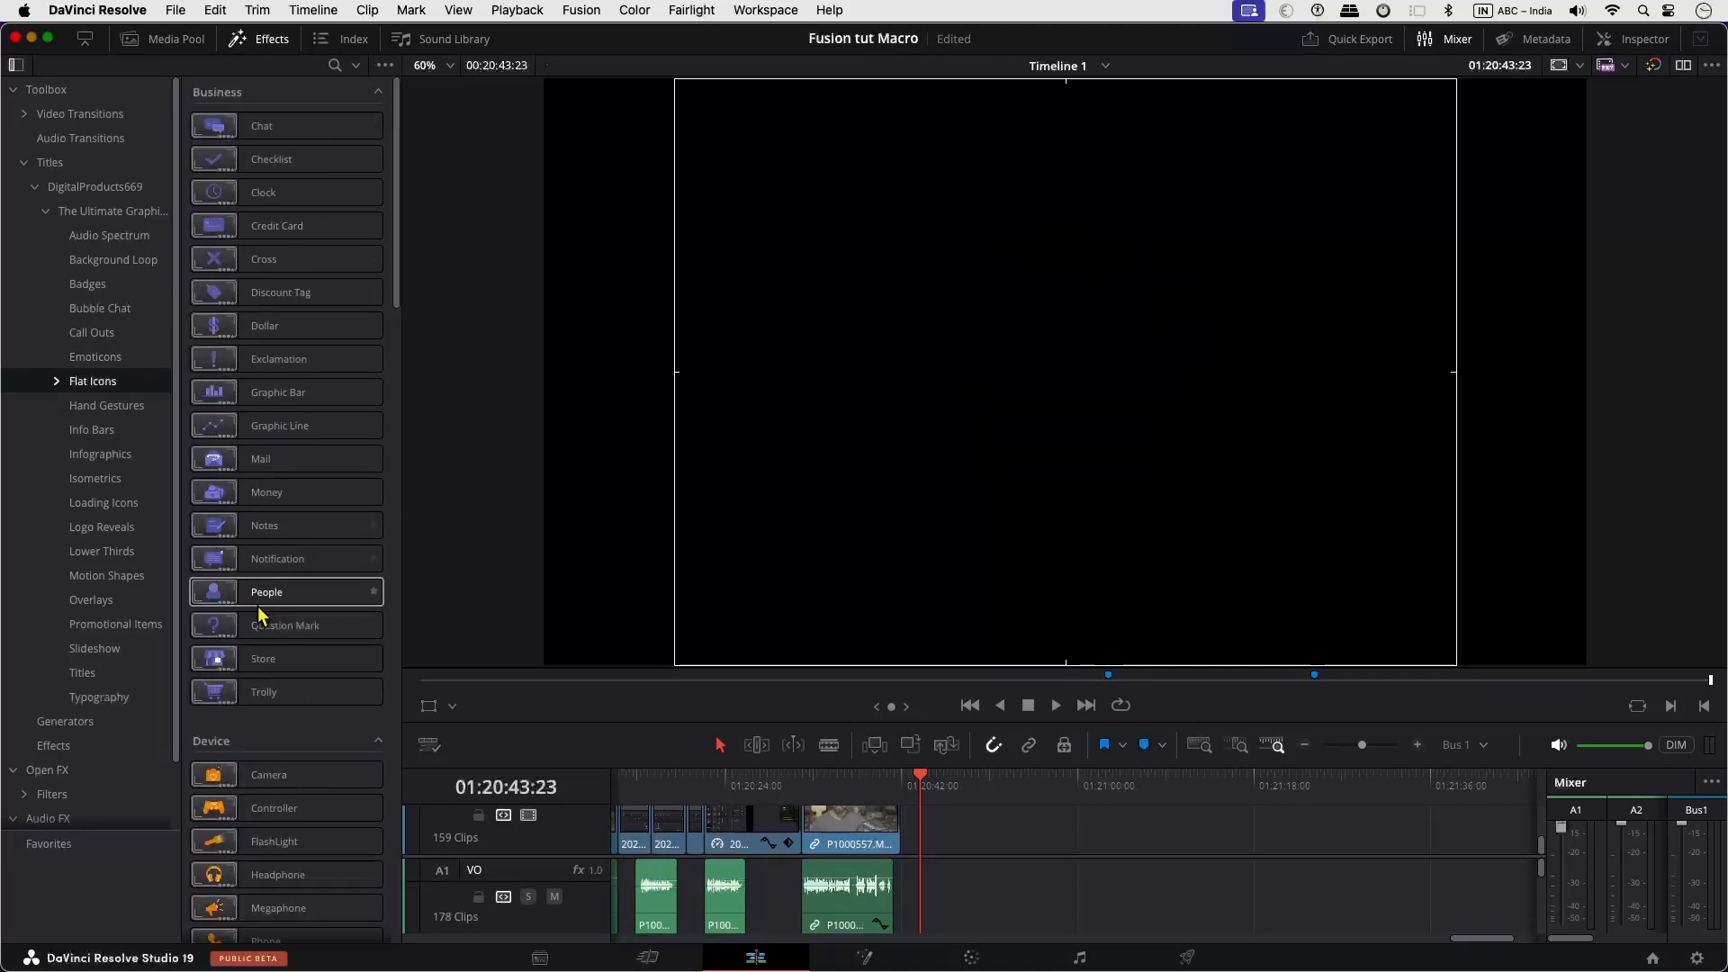
key("Down")
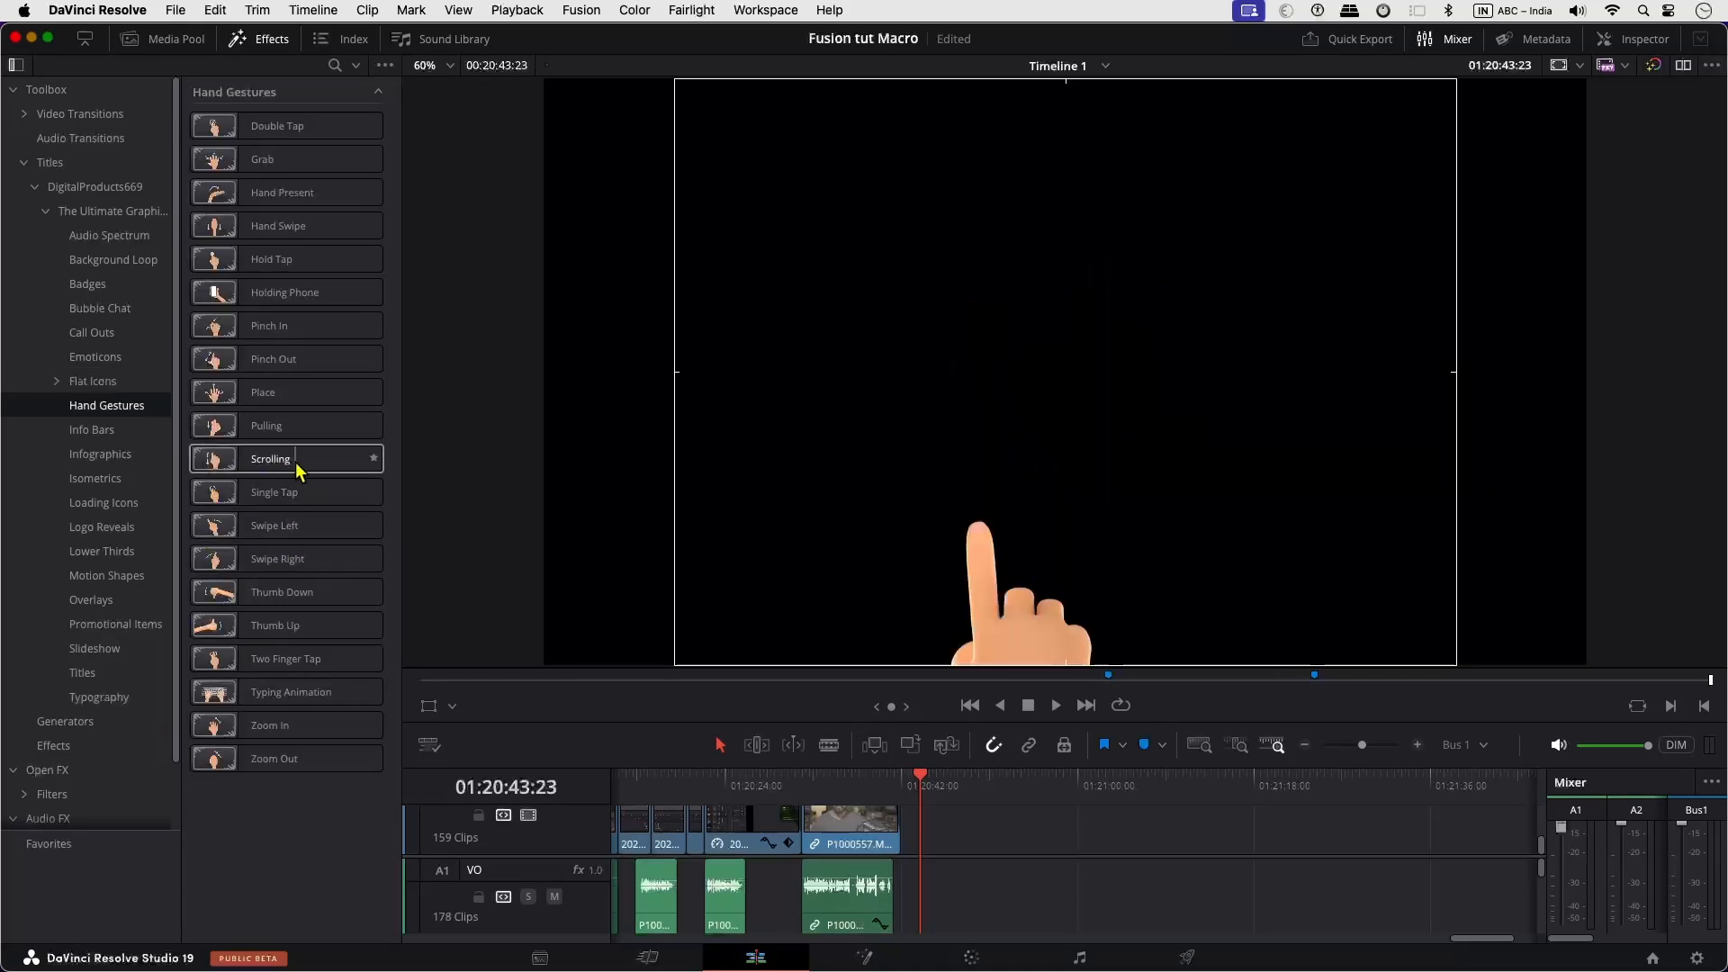
left_click(56, 430)
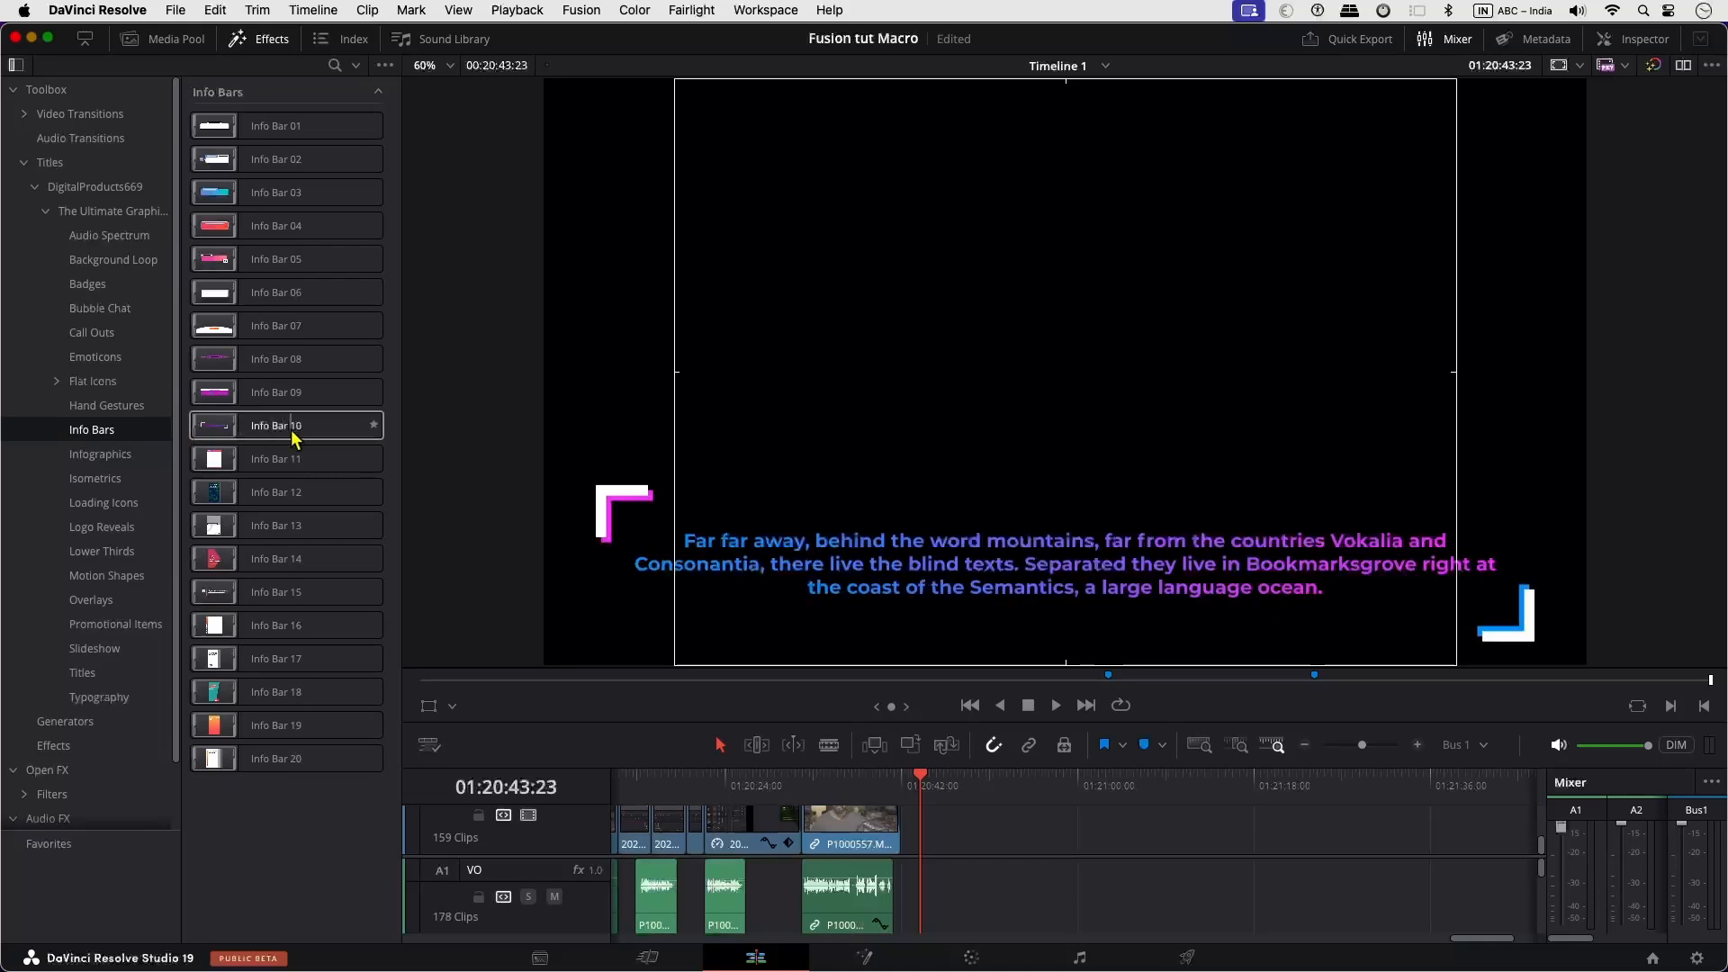
key("Down")
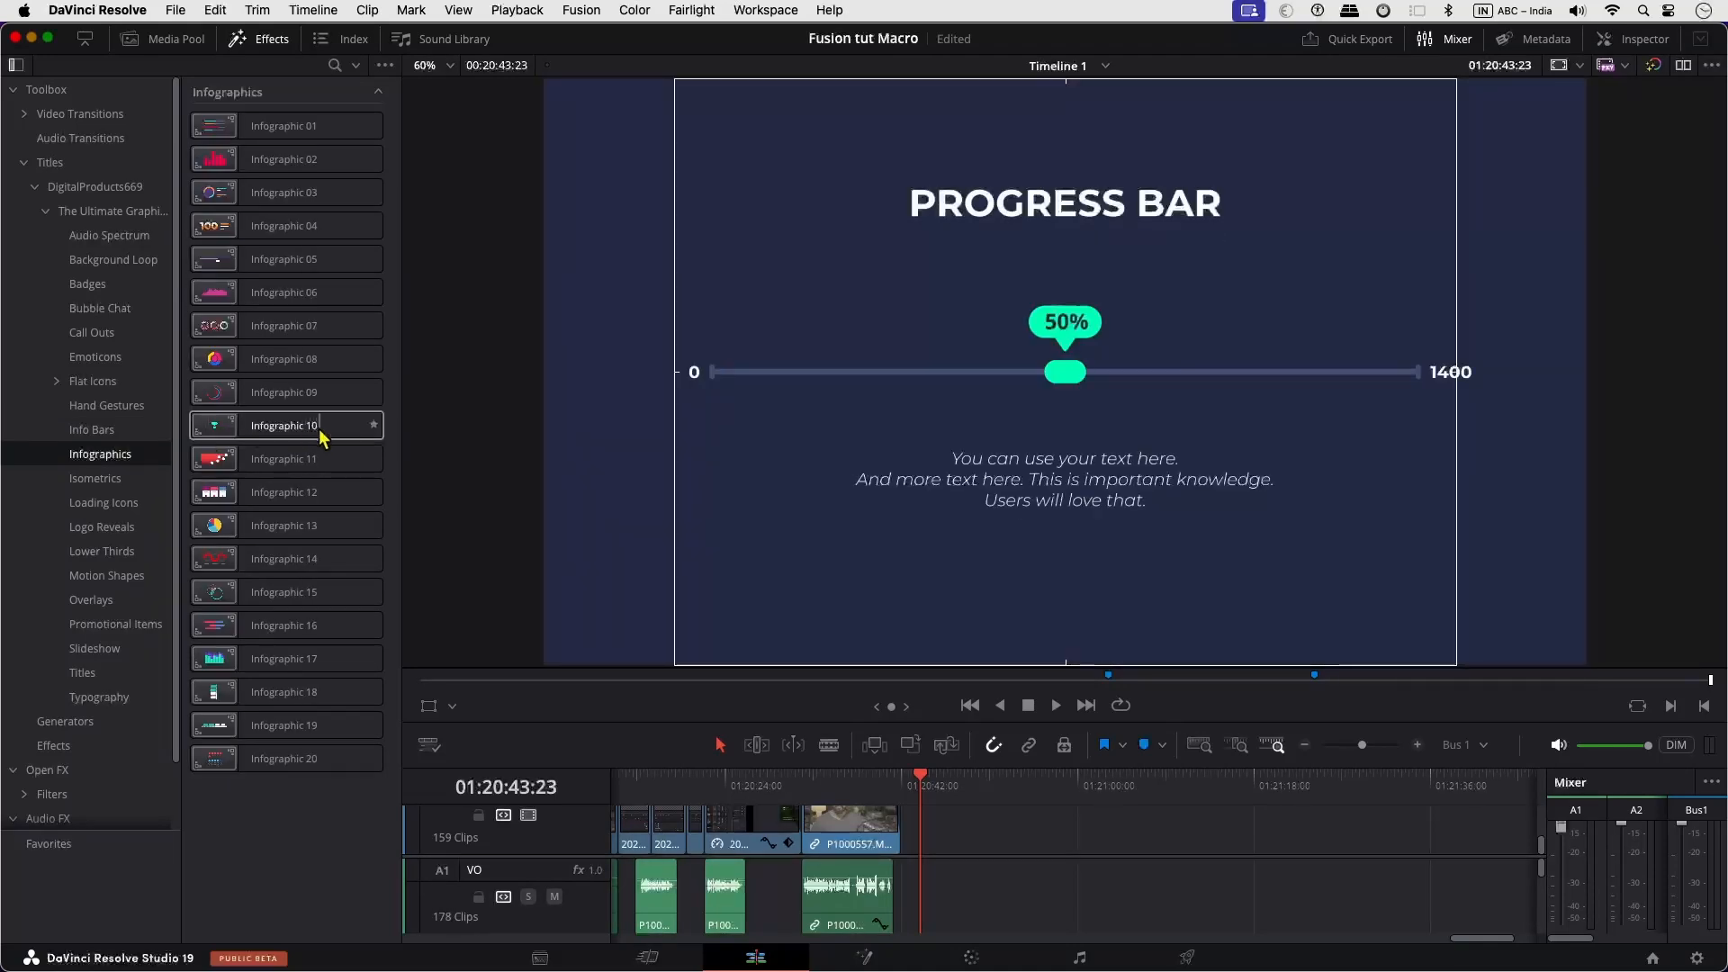